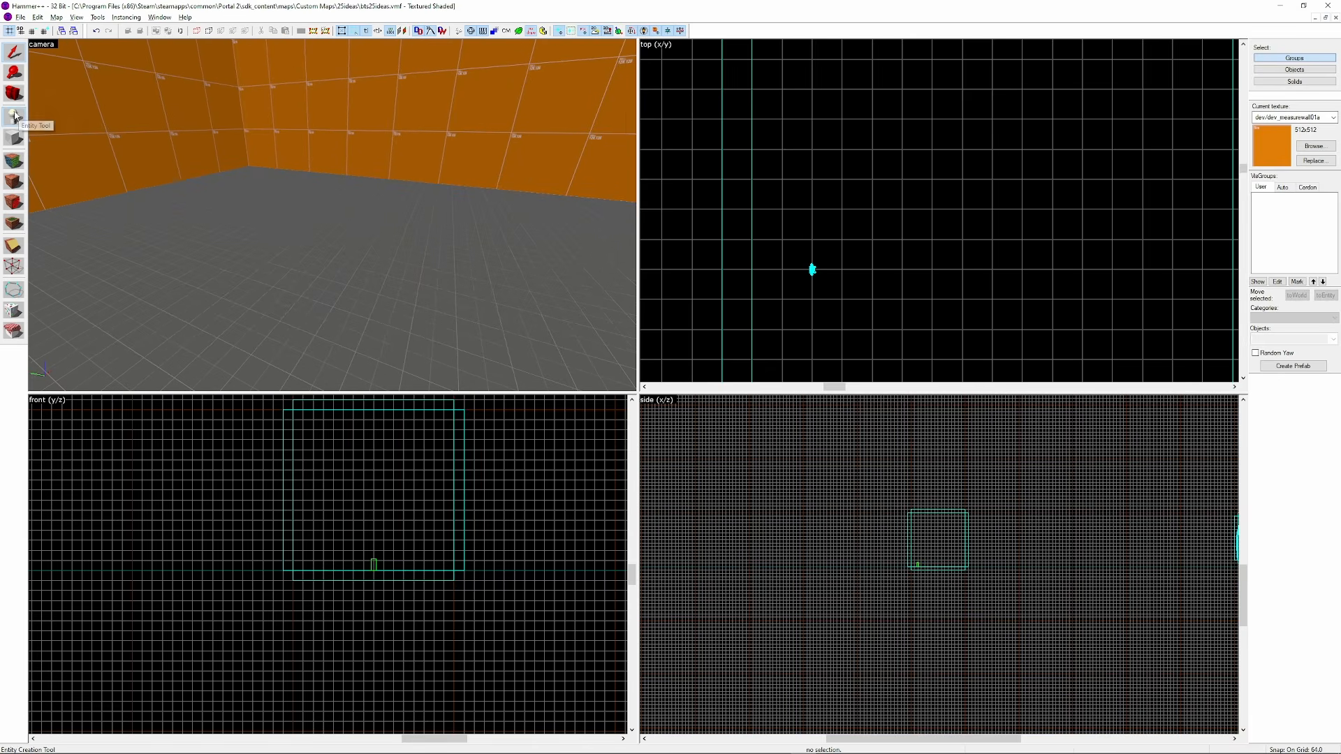
Place a new entity on the floor and change its class to prop_static
click(14, 53)
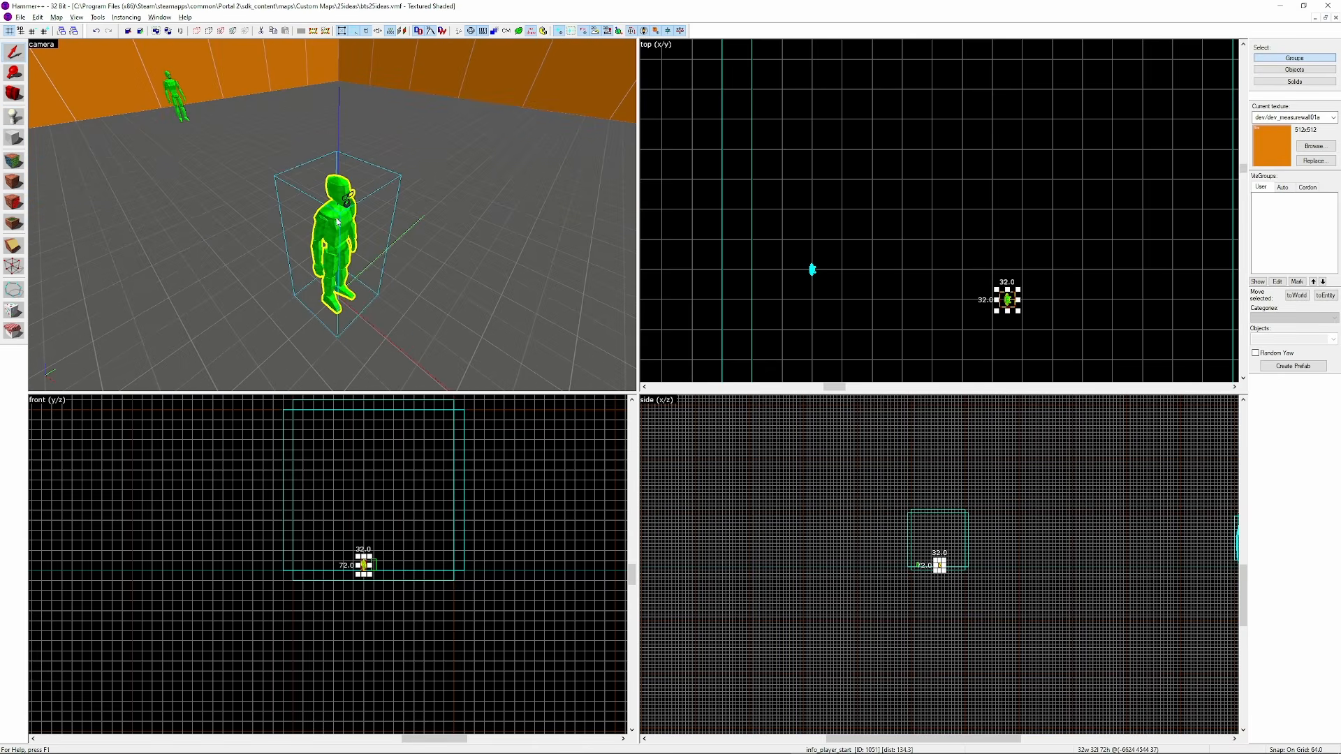
key(alt+Return)
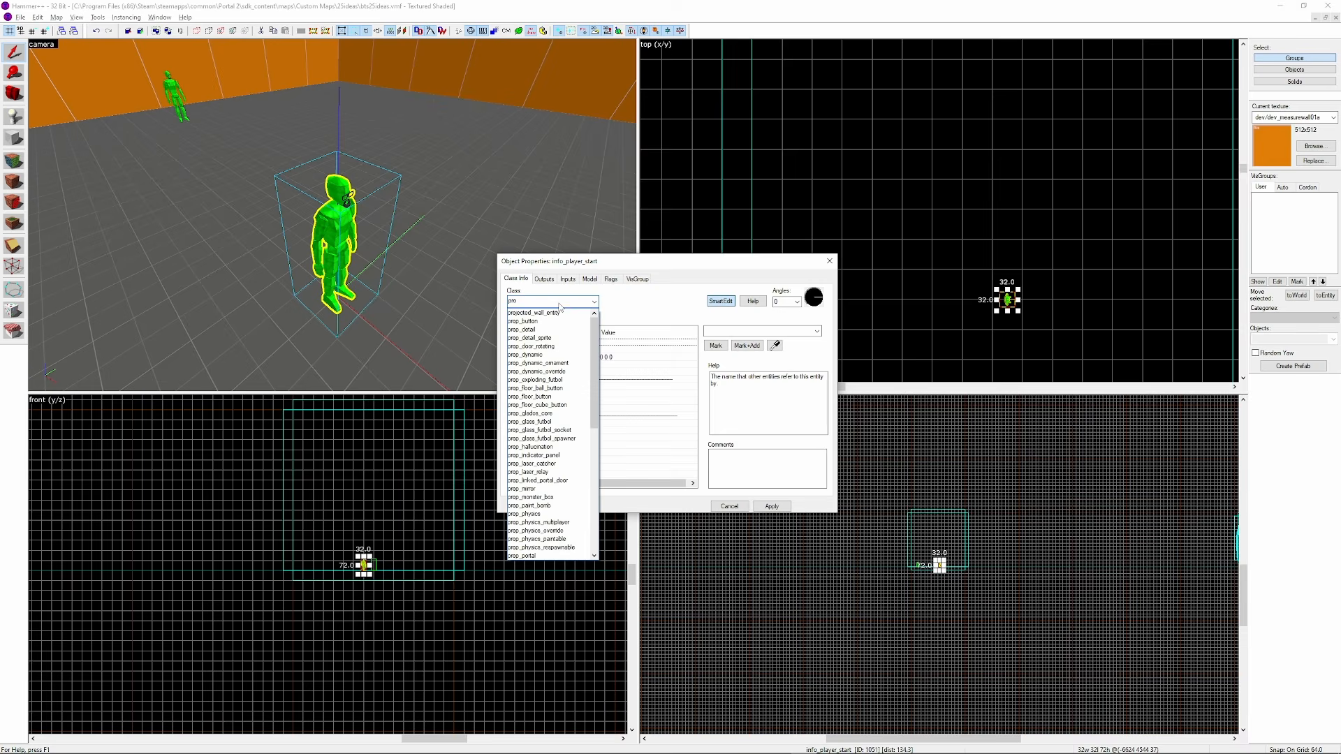
text(prop_static)
key(Return)
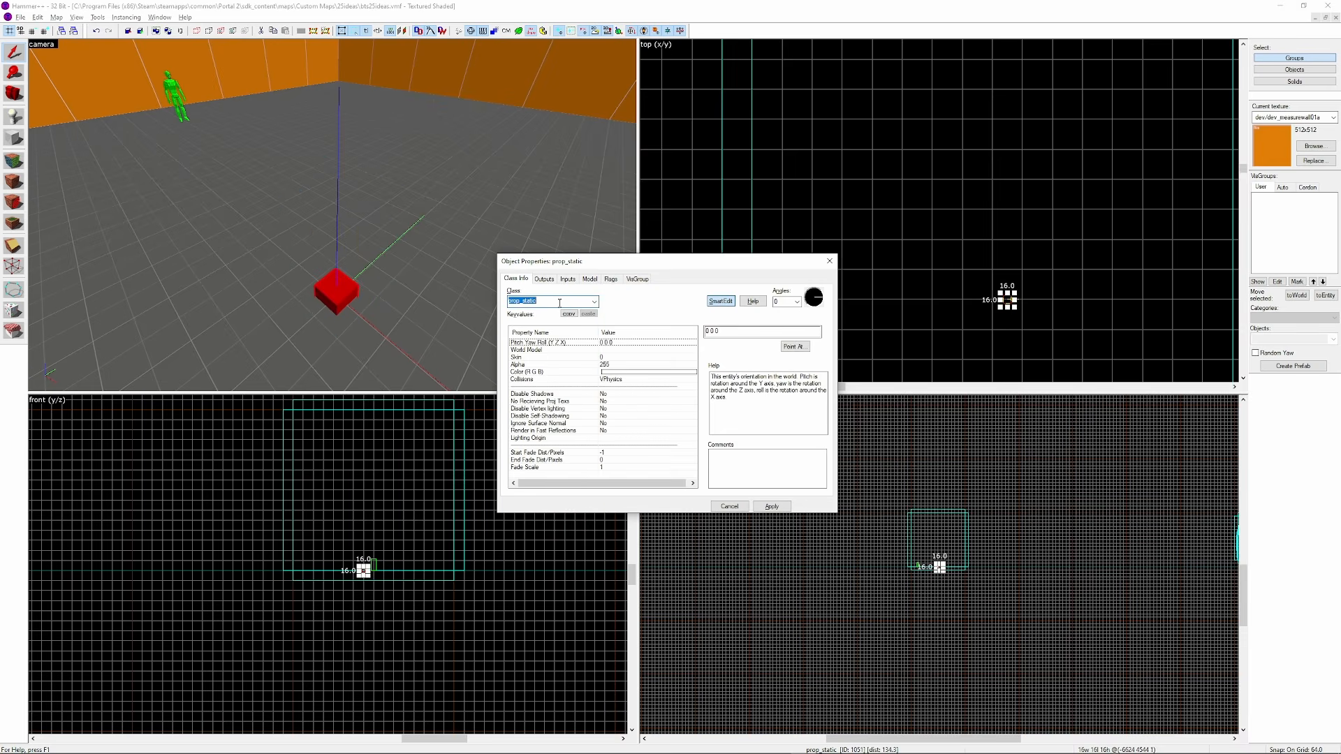
Search the model library for "mug" and set the prop's world model to coffee_mug_01.mdl
double_click(617, 350)
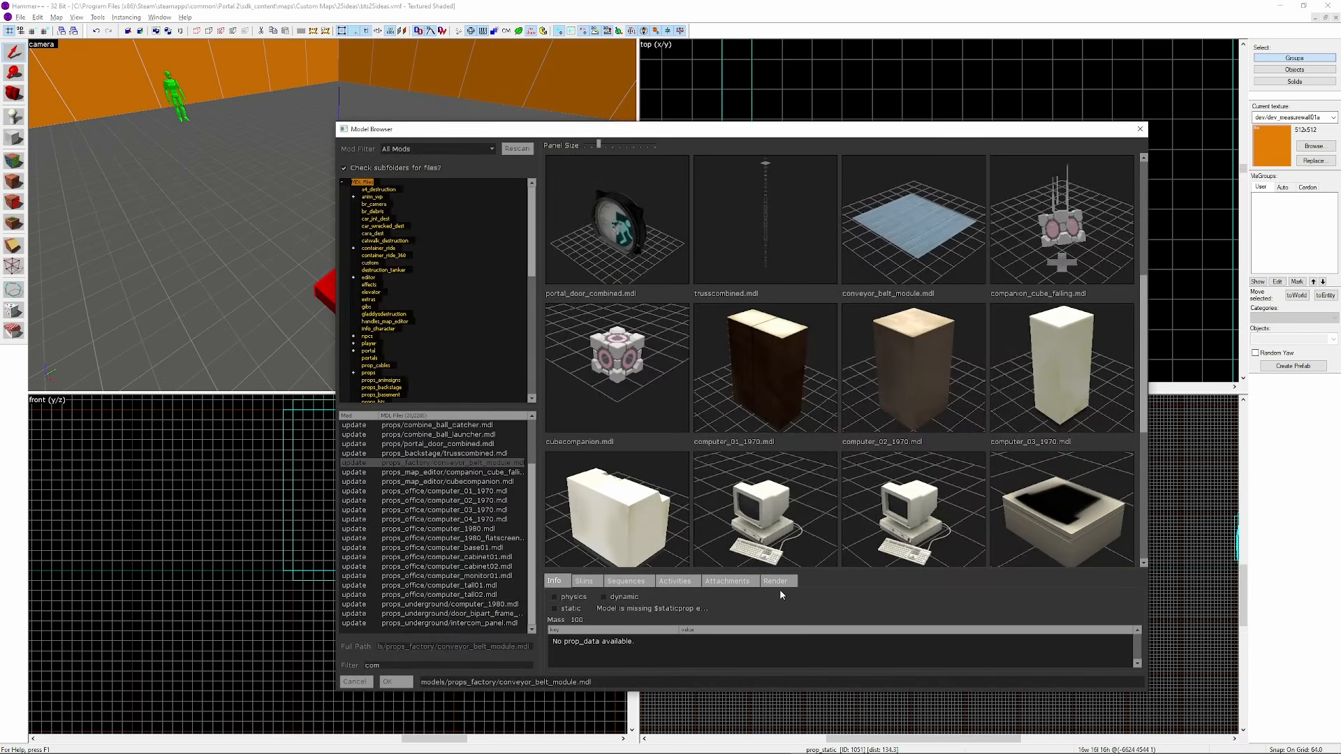
key(BackSpace)
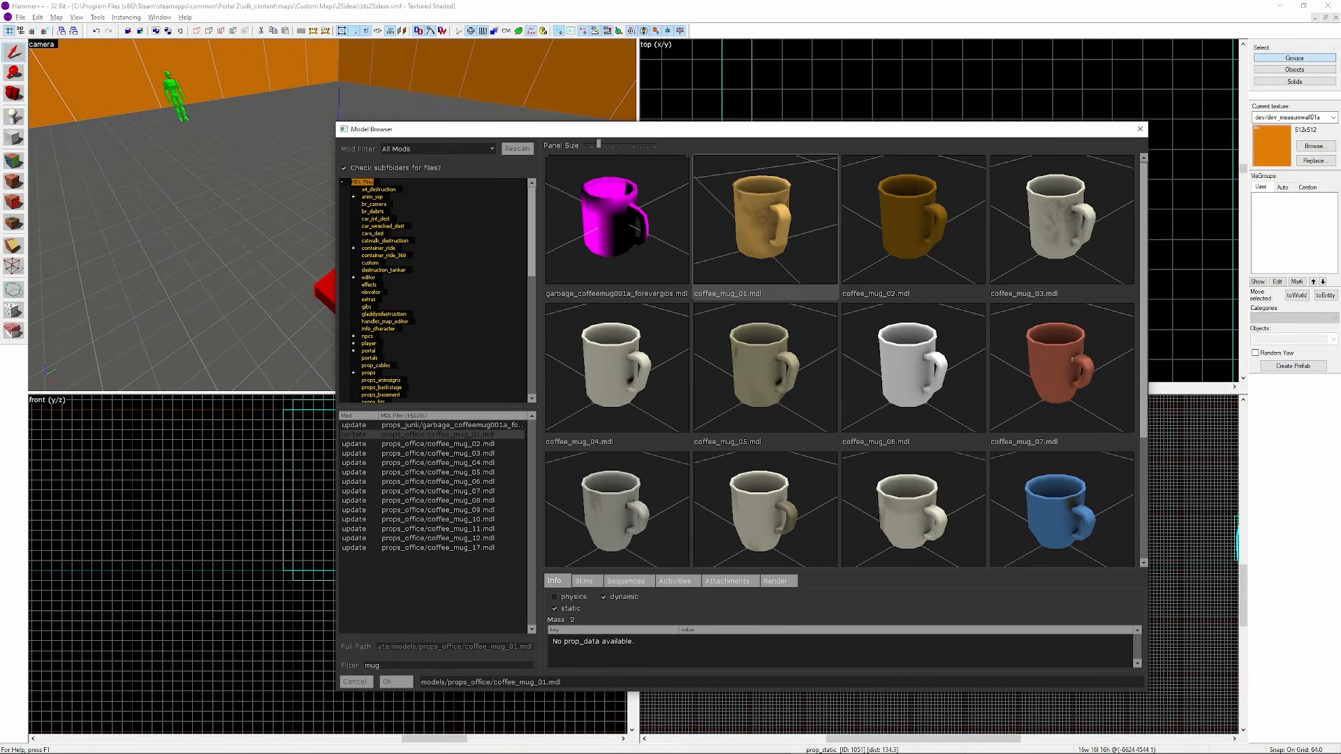
double_click(798, 243)
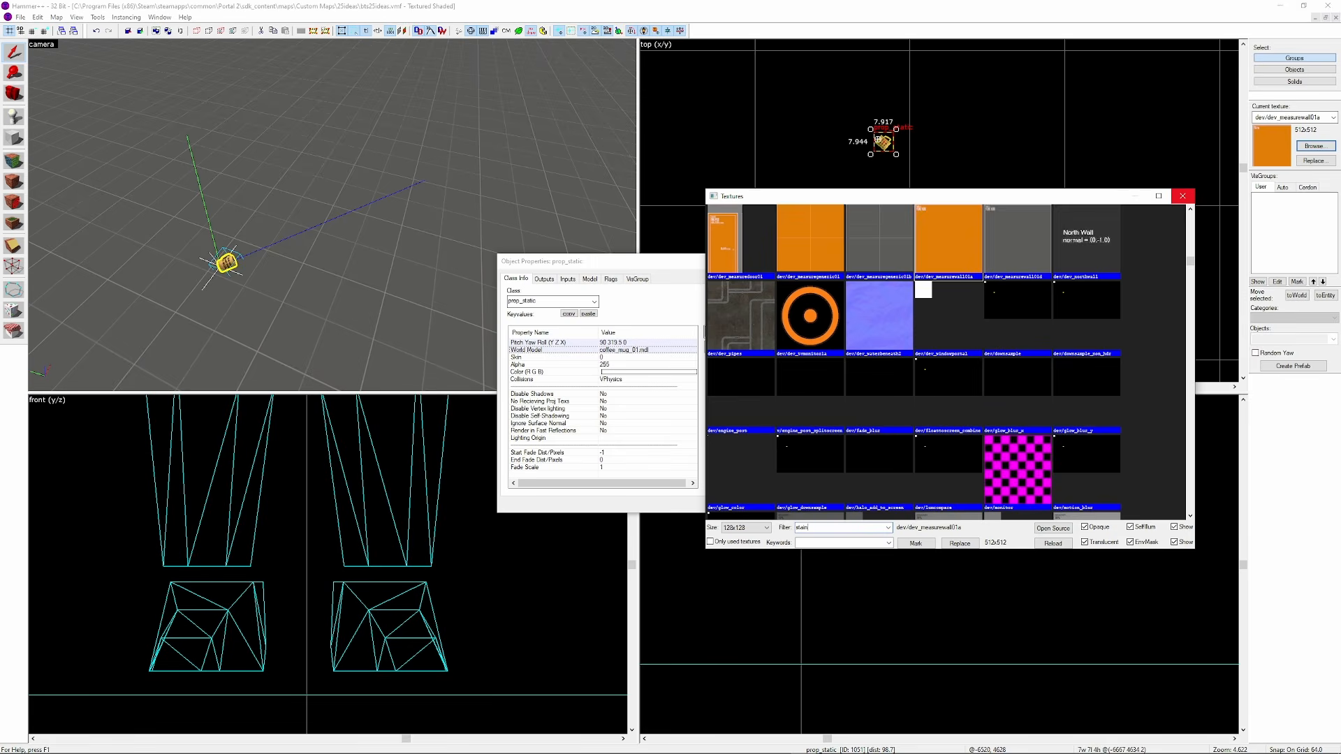
Place a decalstain005a overlay on the floor by the mug, rotated and positioned as its coffee spill
double_click(890, 239)
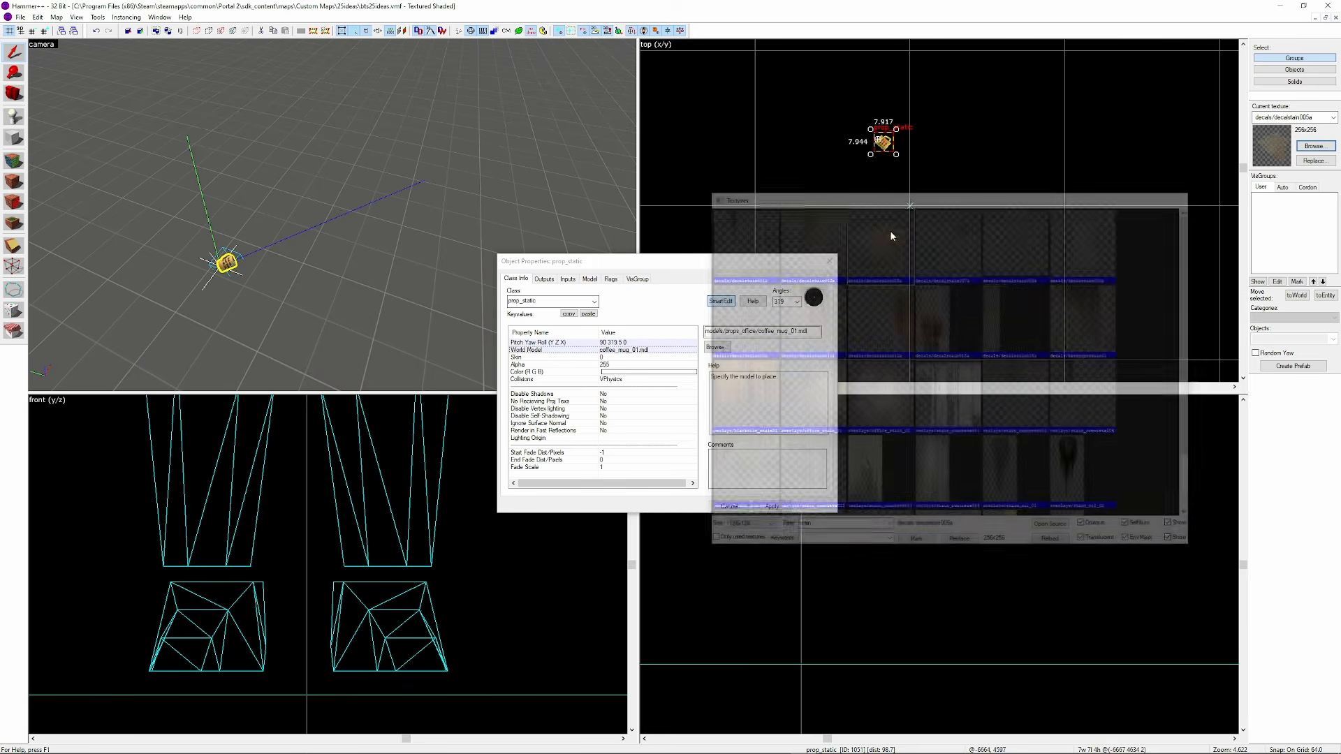
click(336, 251)
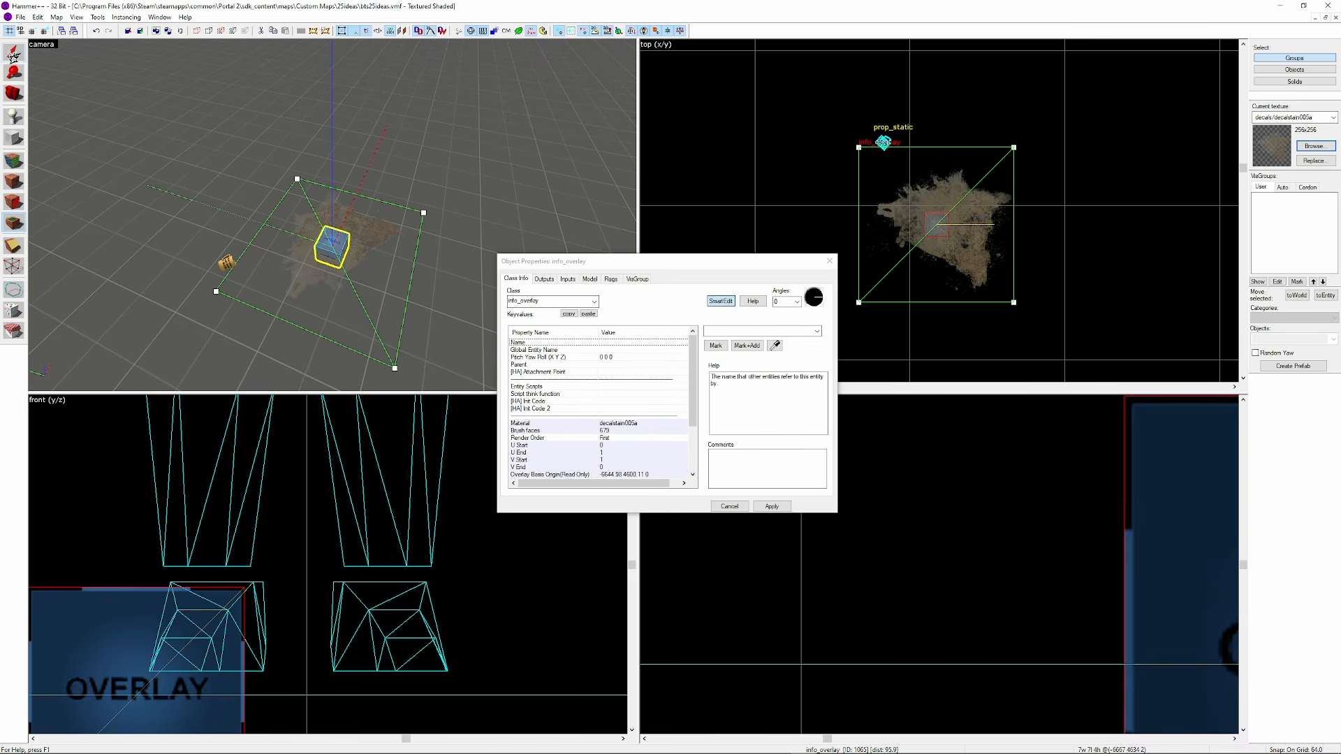
drag(1017, 146, 873, 286)
scroll(894, 147, up, 6)
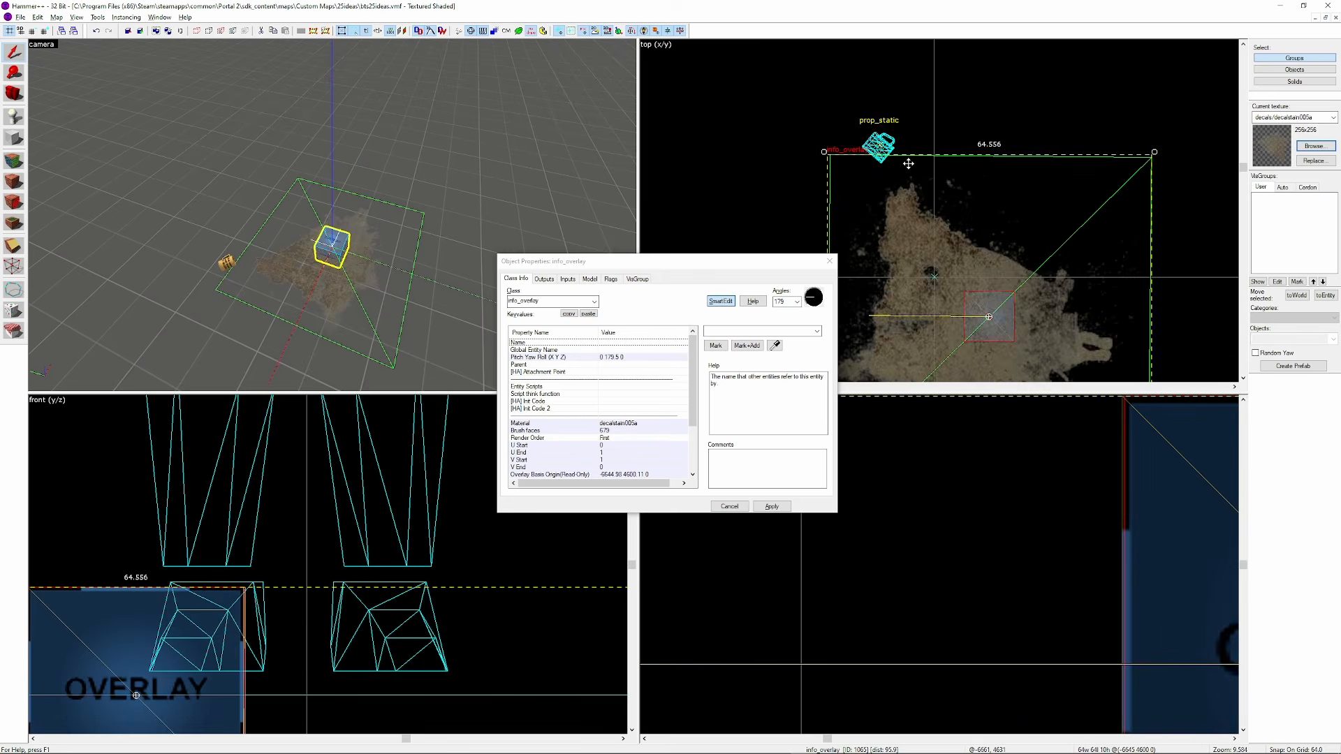
drag(790, 143, 786, 188)
drag(919, 241, 926, 169)
scroll(926, 170, down, 3)
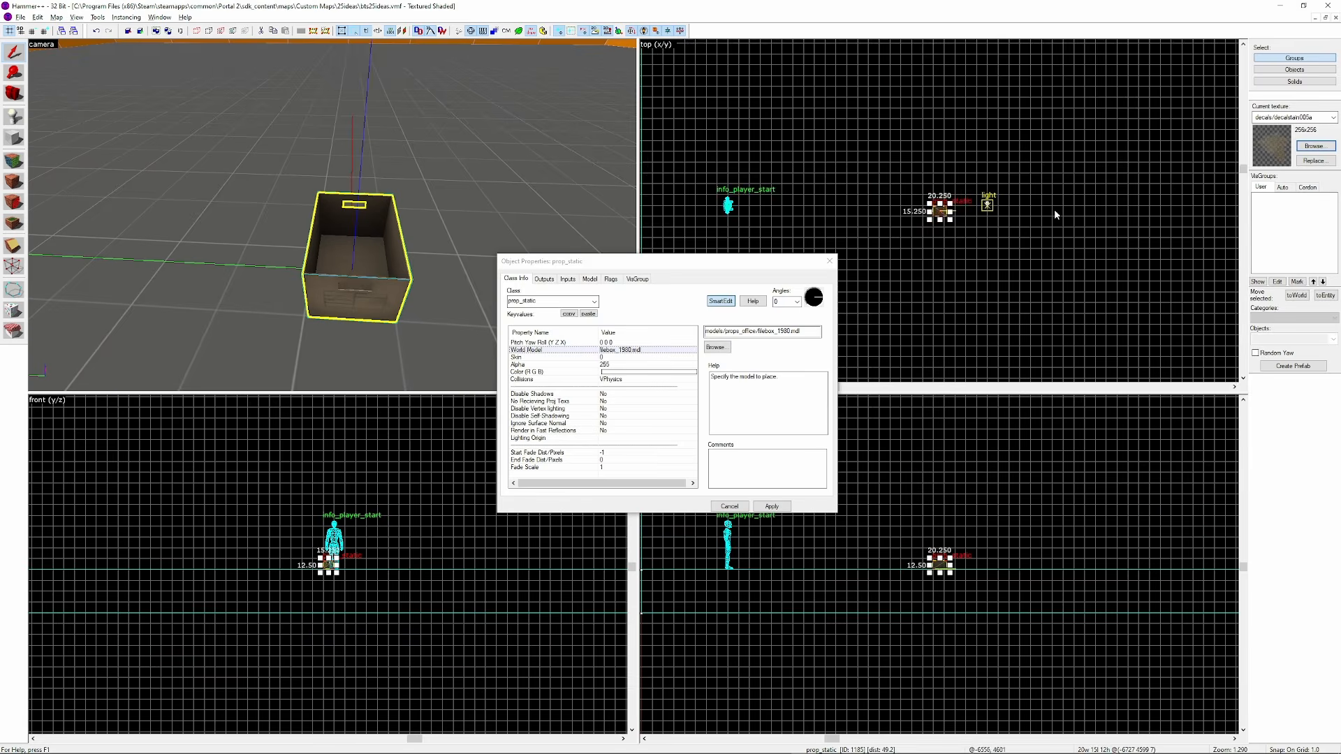
Change the second file box's world model to filebox_lid_1980.mdl
scroll(960, 168, up, 5)
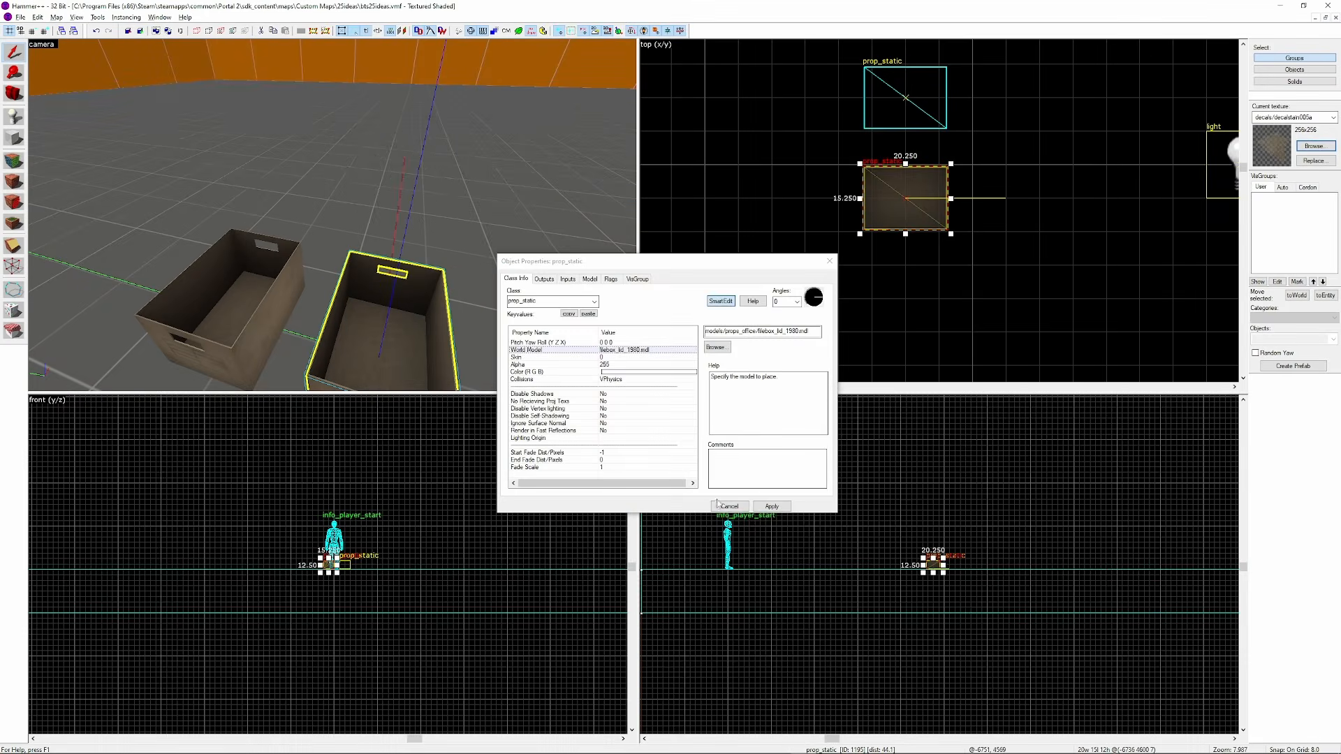
click(771, 506)
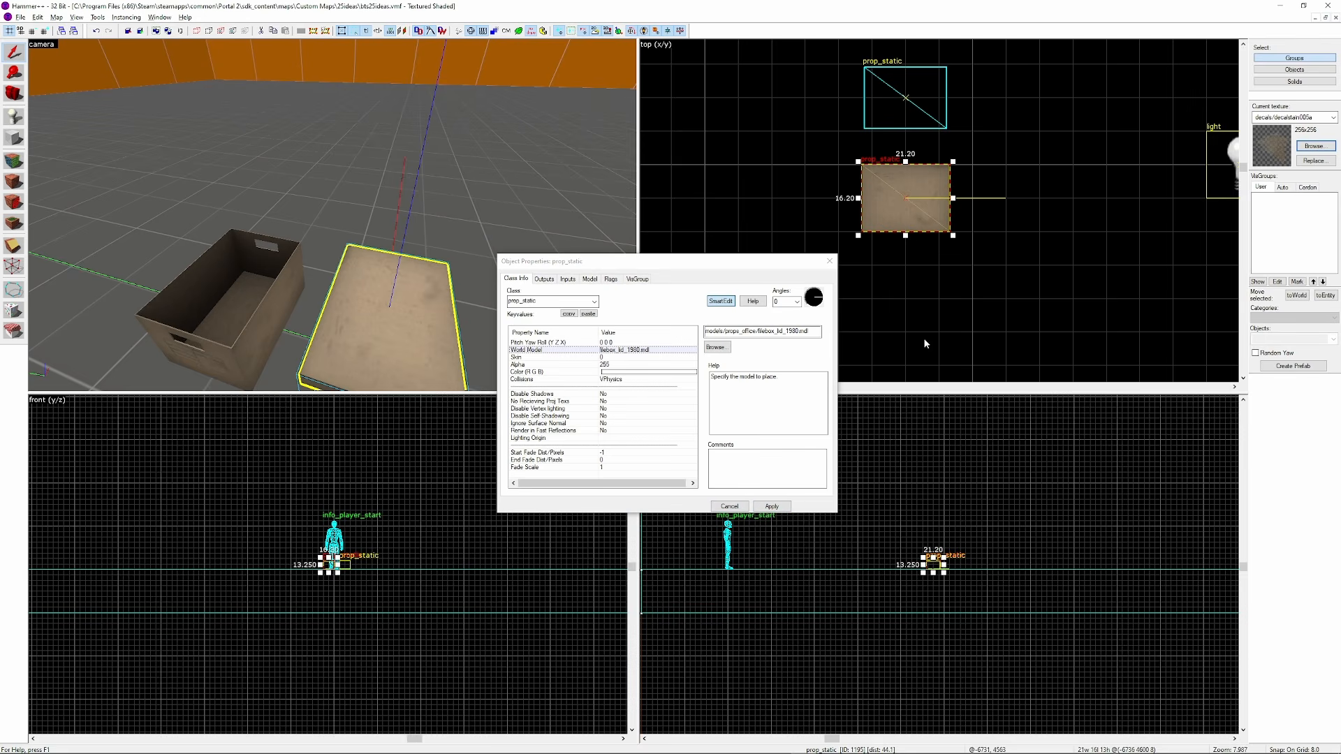
key(z)
key(s)
key(z)
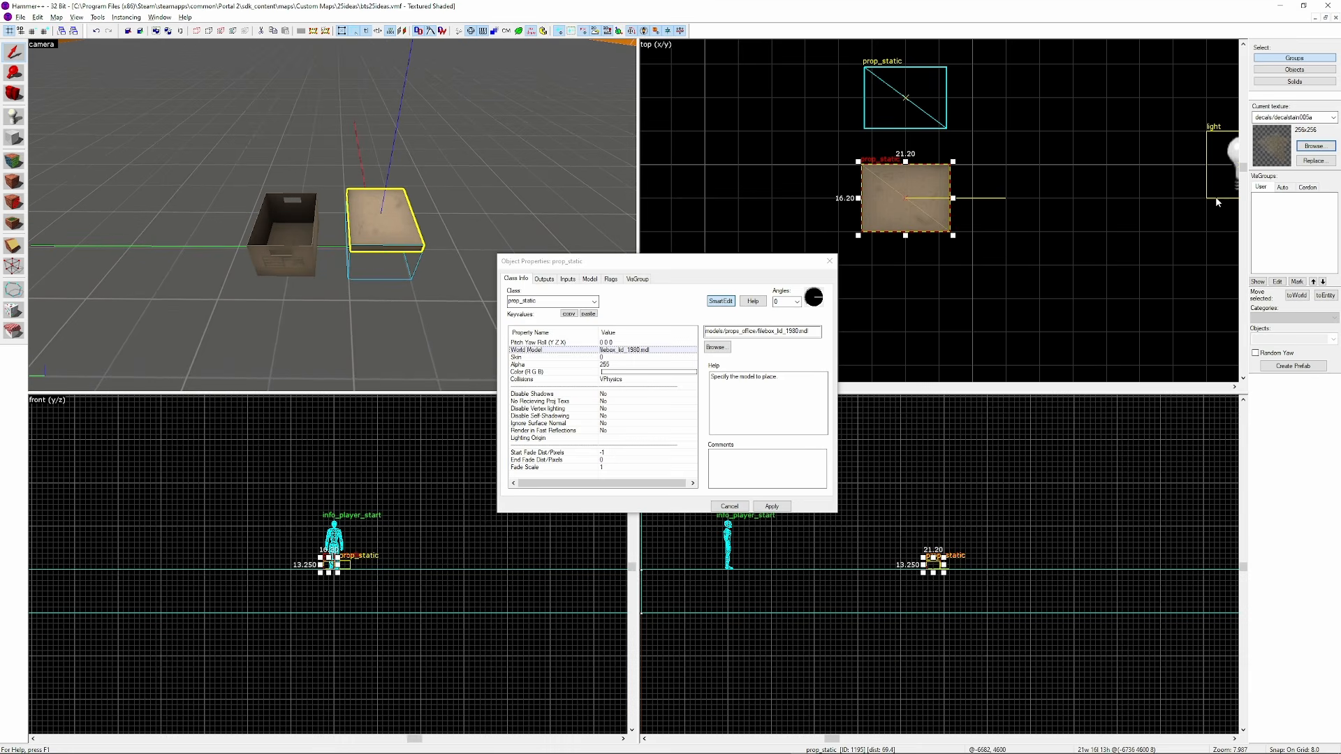
Place a debris_tile001a overlay of scattered pieces on the floor beside the file box and lid
click(1306, 145)
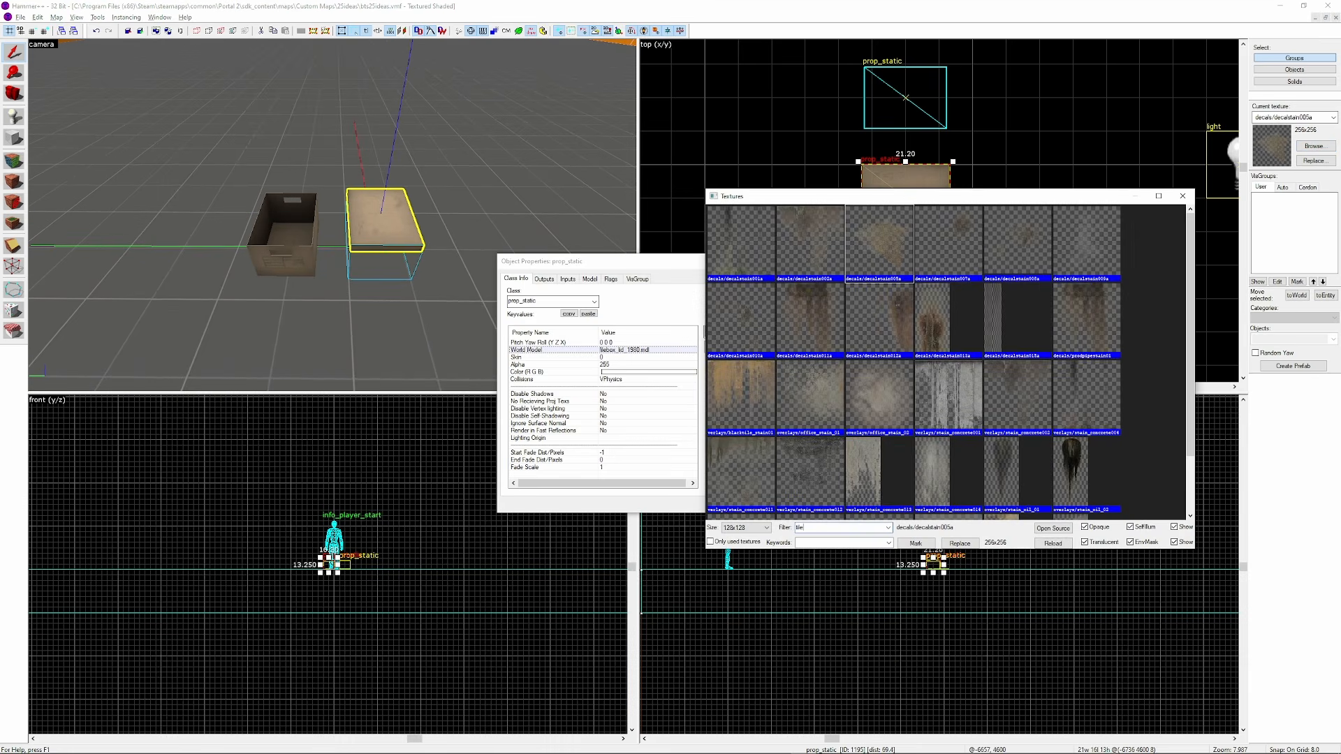
double_click(882, 237)
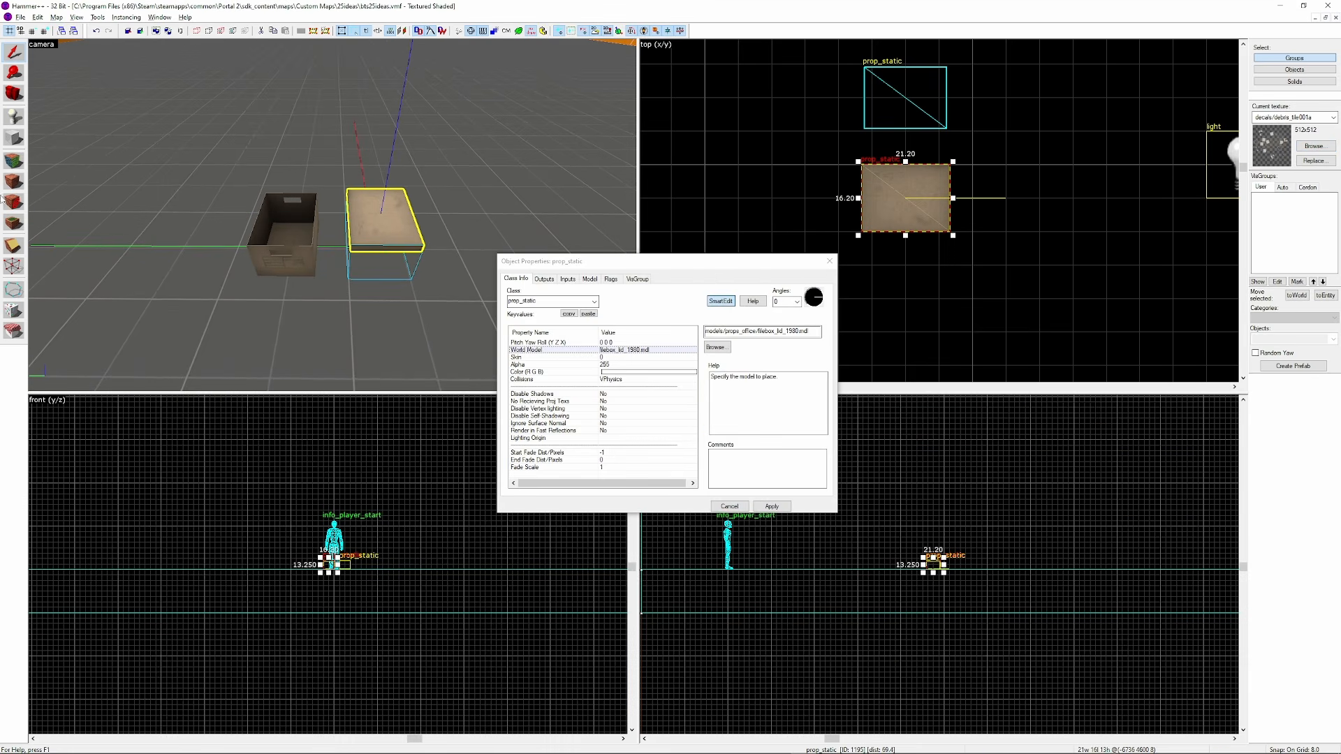
click(305, 275)
key(s)
key(a)
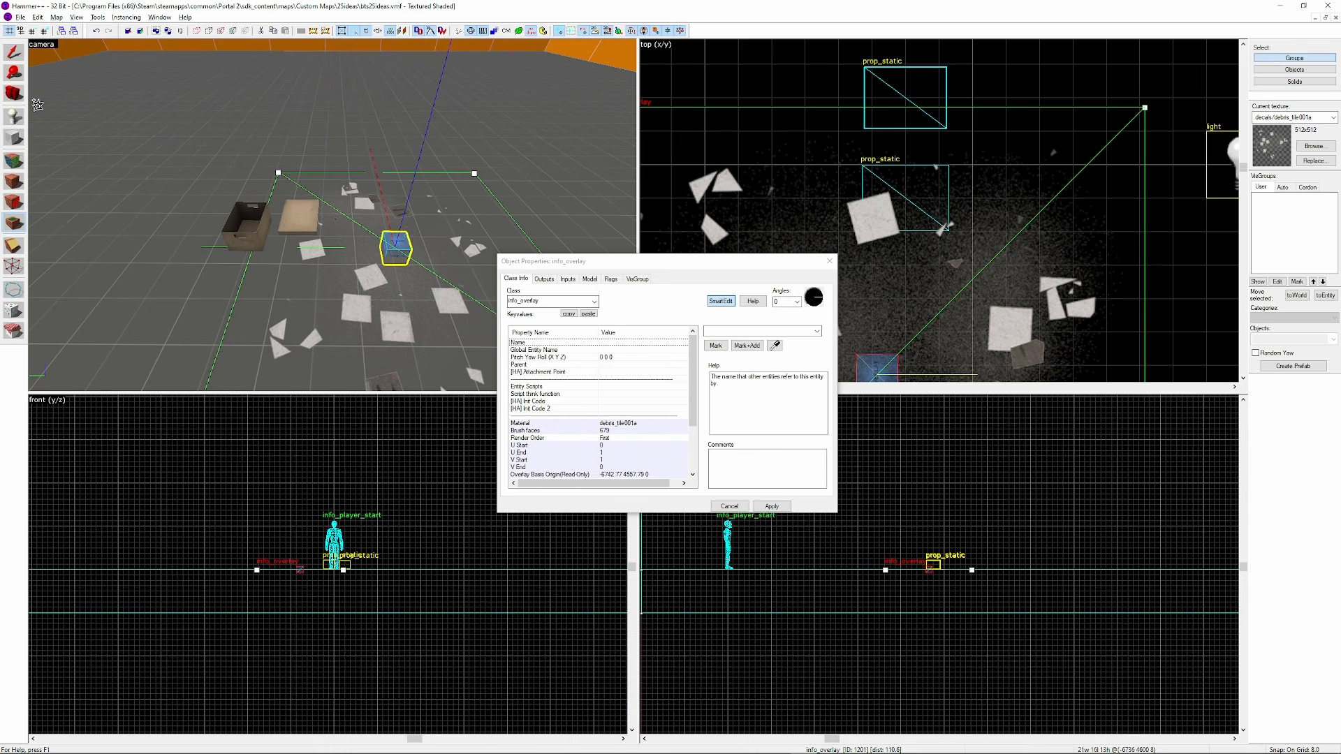
Tip the open file box onto its side and rest it on the floor
click(246, 242)
click(828, 261)
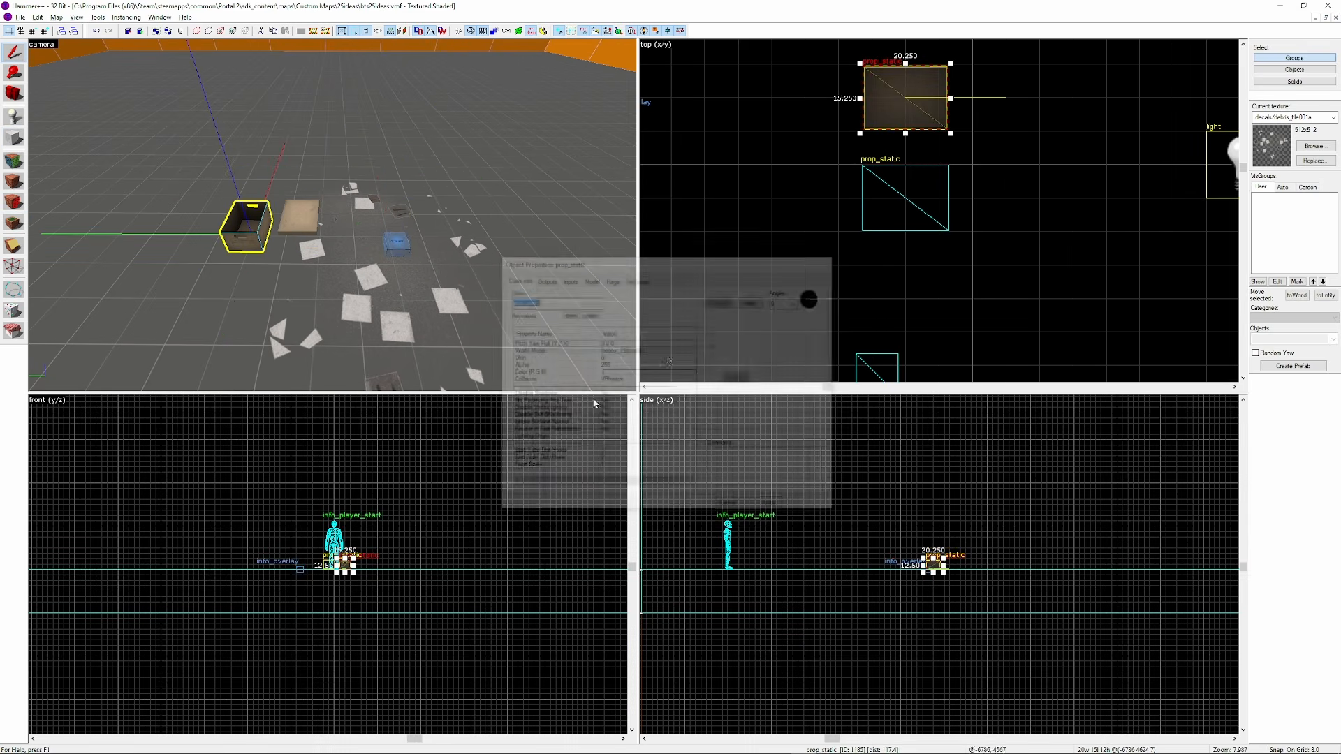
key(ctrl+e)
scroll(372, 569, up, 5)
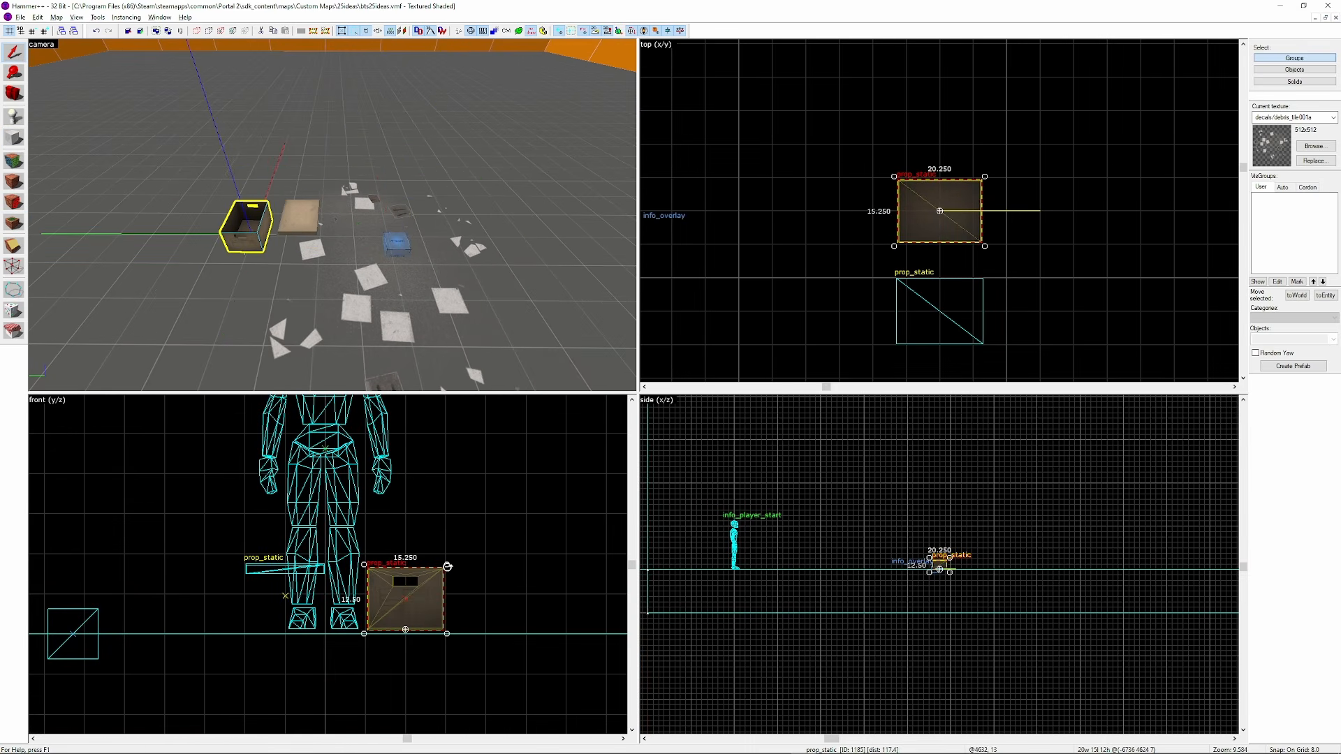
drag(448, 567, 348, 591)
scroll(400, 666, up, 10)
drag(356, 639, 403, 505)
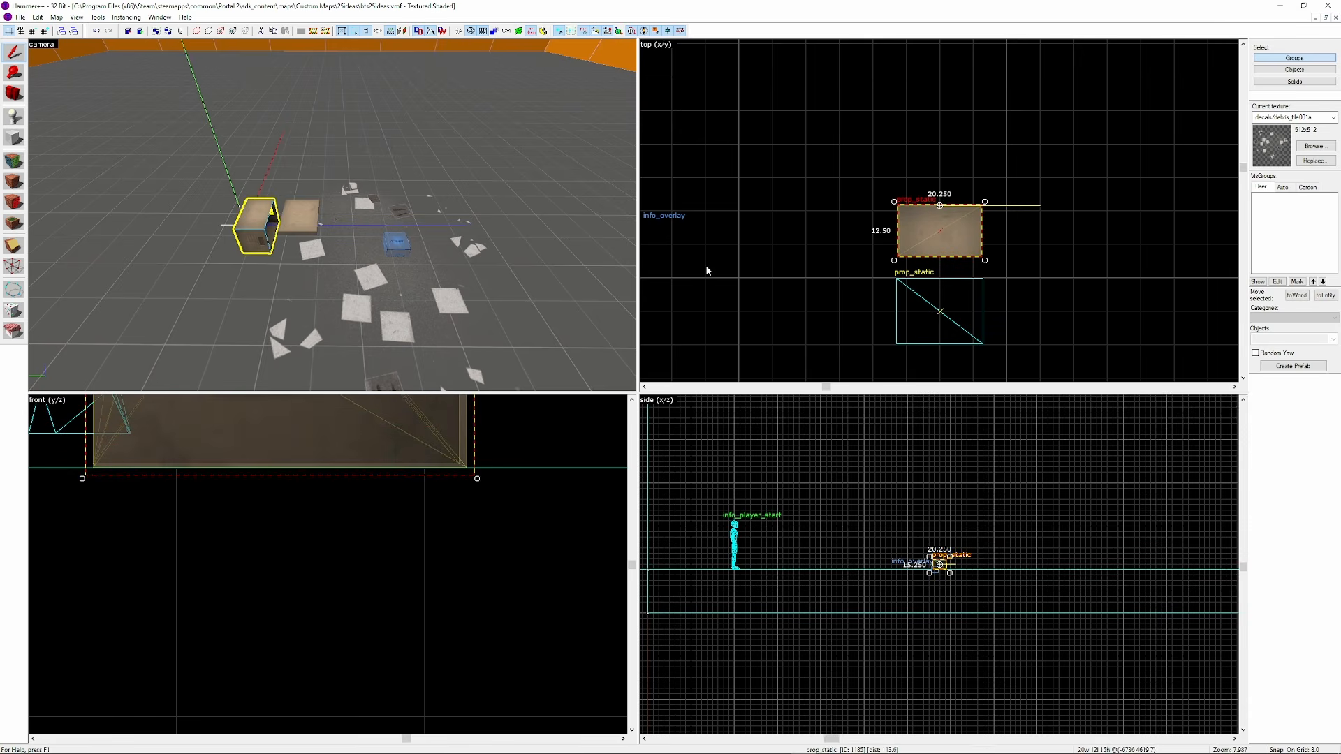
Turn the tipped file box to a slight angle in plan and move it toward the scattered debris
scroll(998, 211, down, 5)
drag(995, 206, 1003, 214)
drag(983, 220, 988, 277)
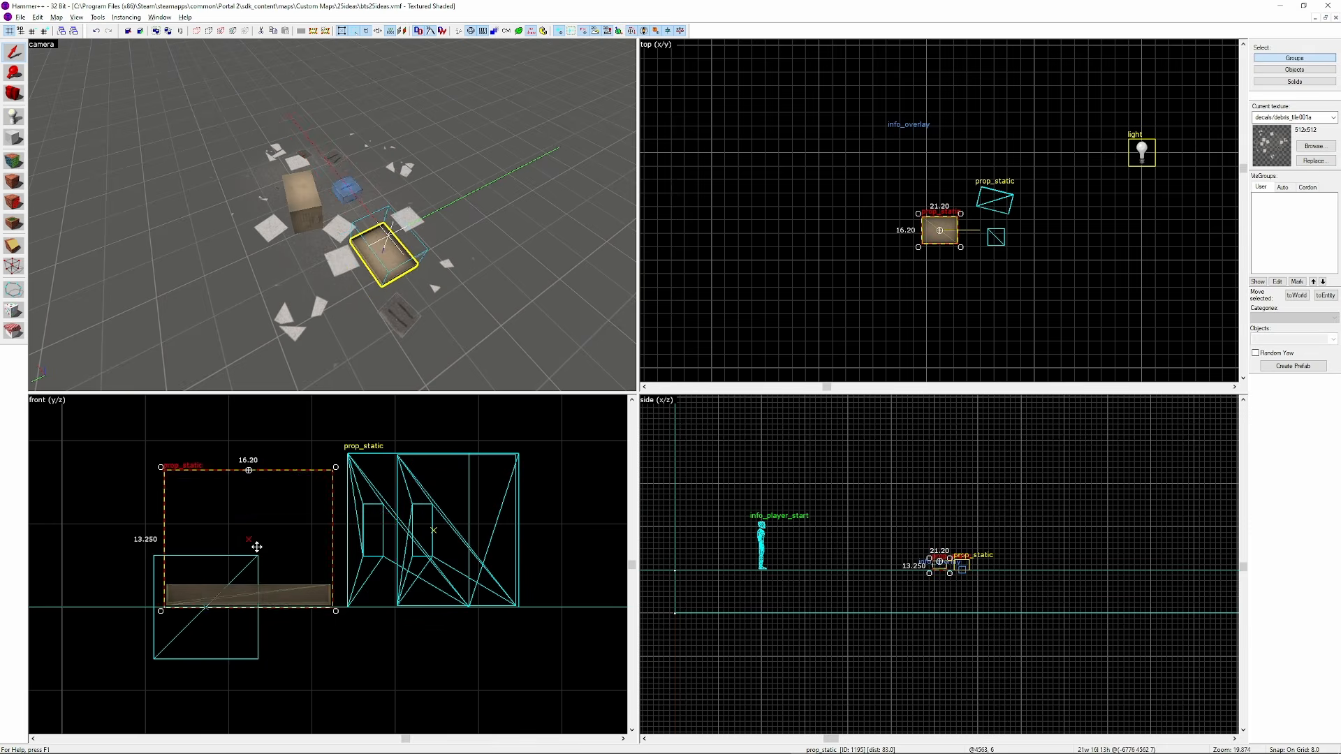
Lower the file box lid onto the floor and adjust its placement beside the tipped box
scroll(320, 611, up, 6)
drag(335, 568, 335, 576)
scroll(943, 229, up, 4)
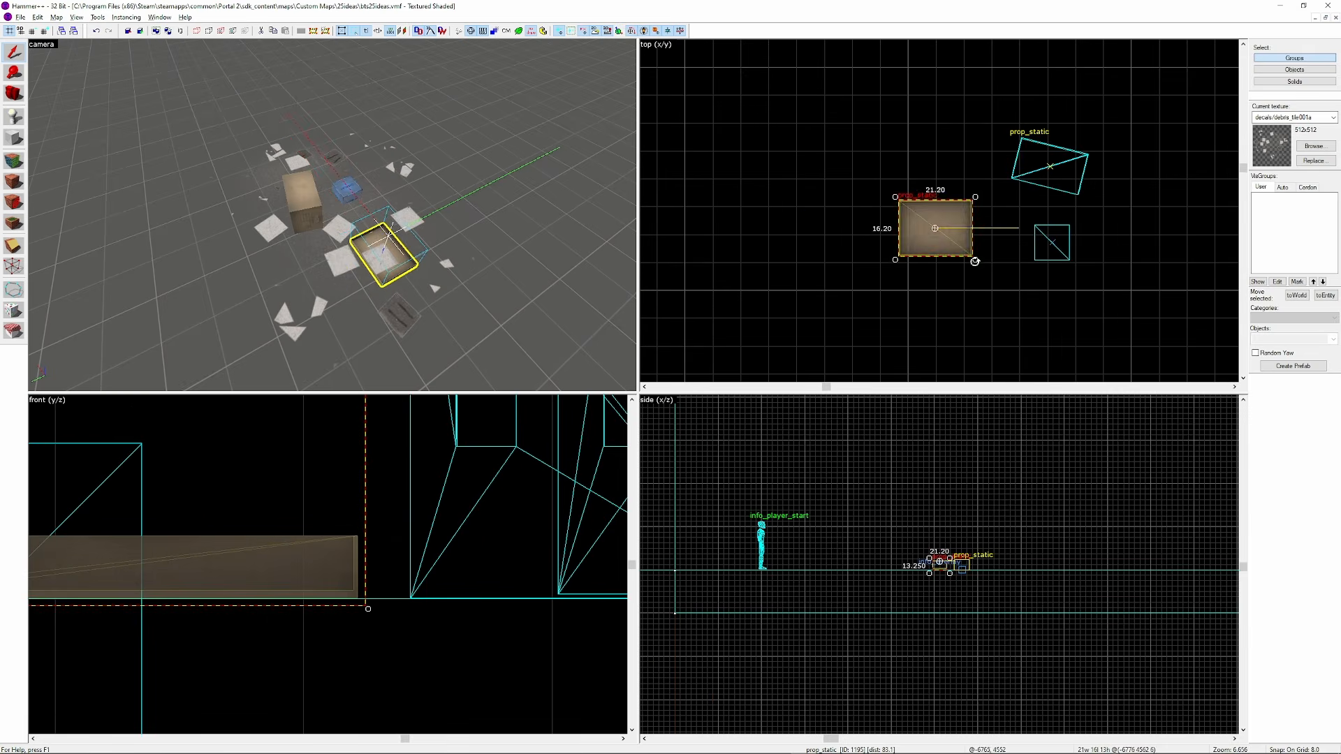
drag(1048, 217, 1054, 241)
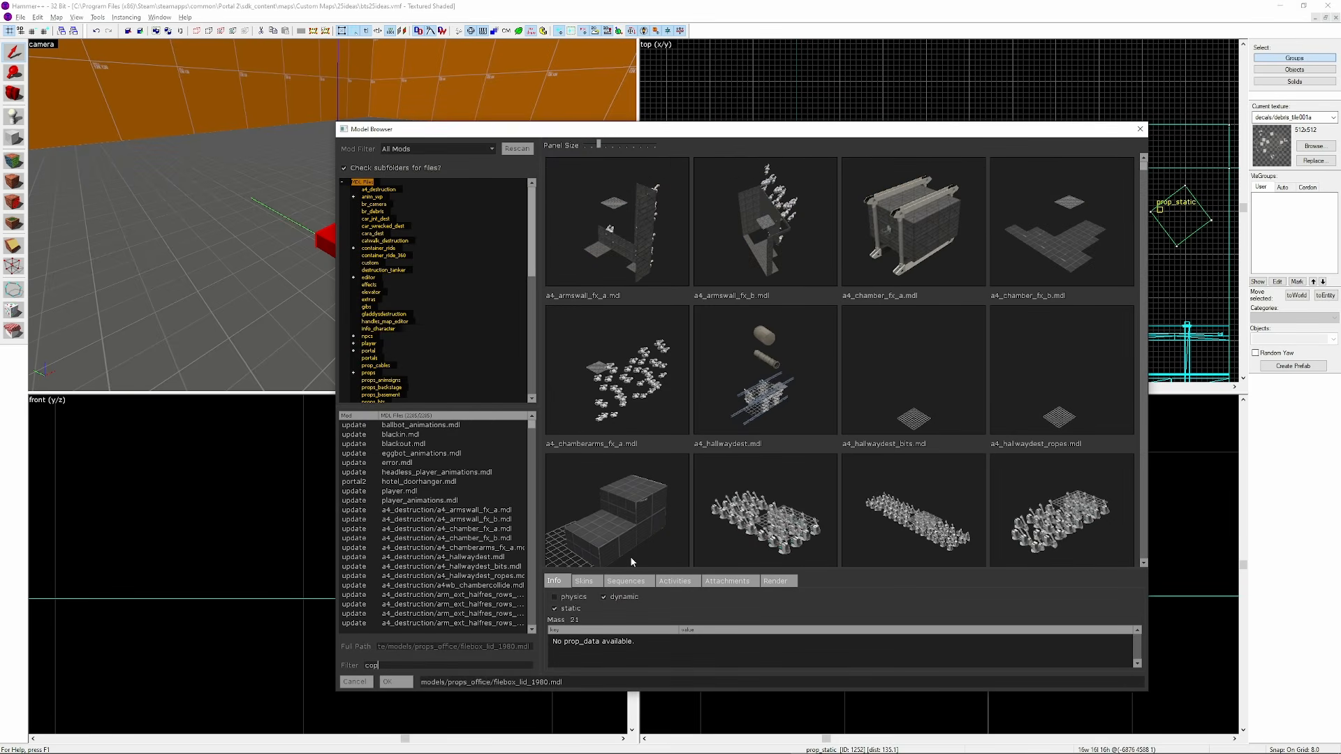
Filter the model library by "copy" for the new prop
text(y)
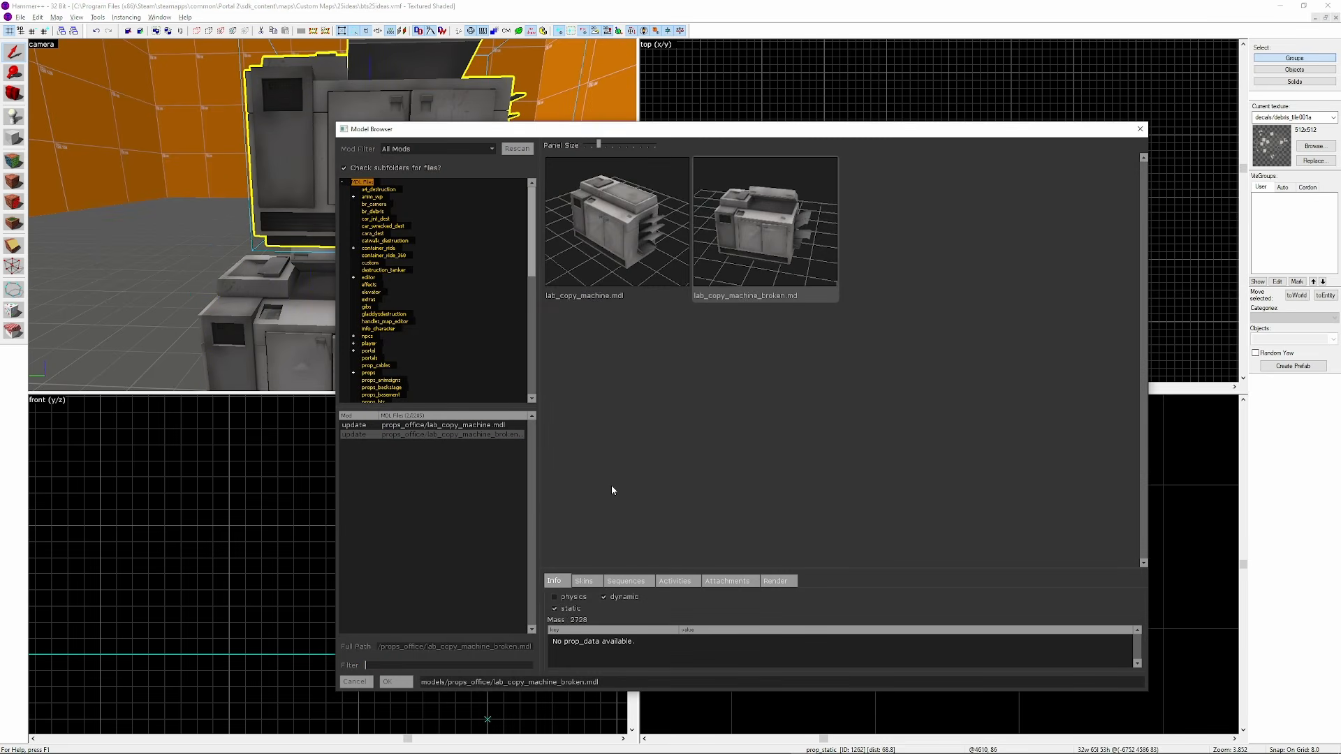
Search for "paper" models, apply traincar_paper_4.mdl to the prop and place paper sheets on the copy machine
text(paper)
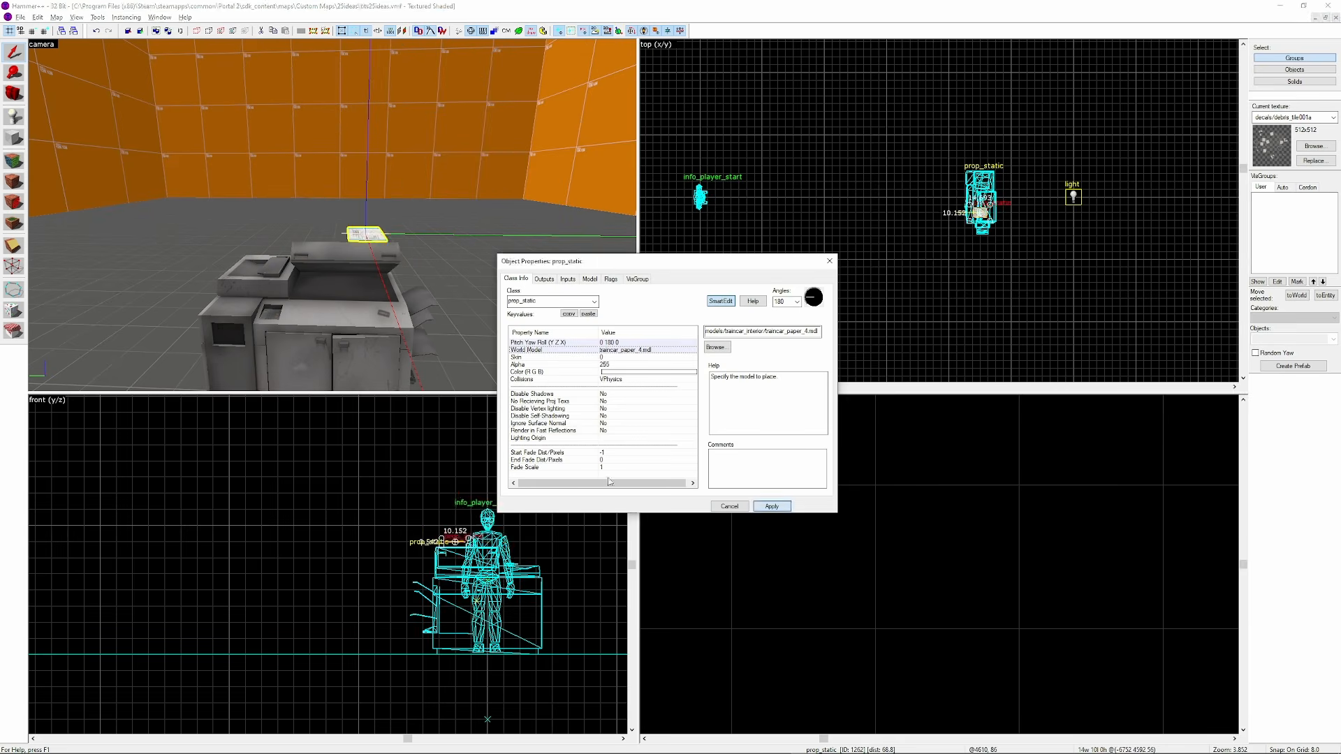
scroll(576, 672, up, 5)
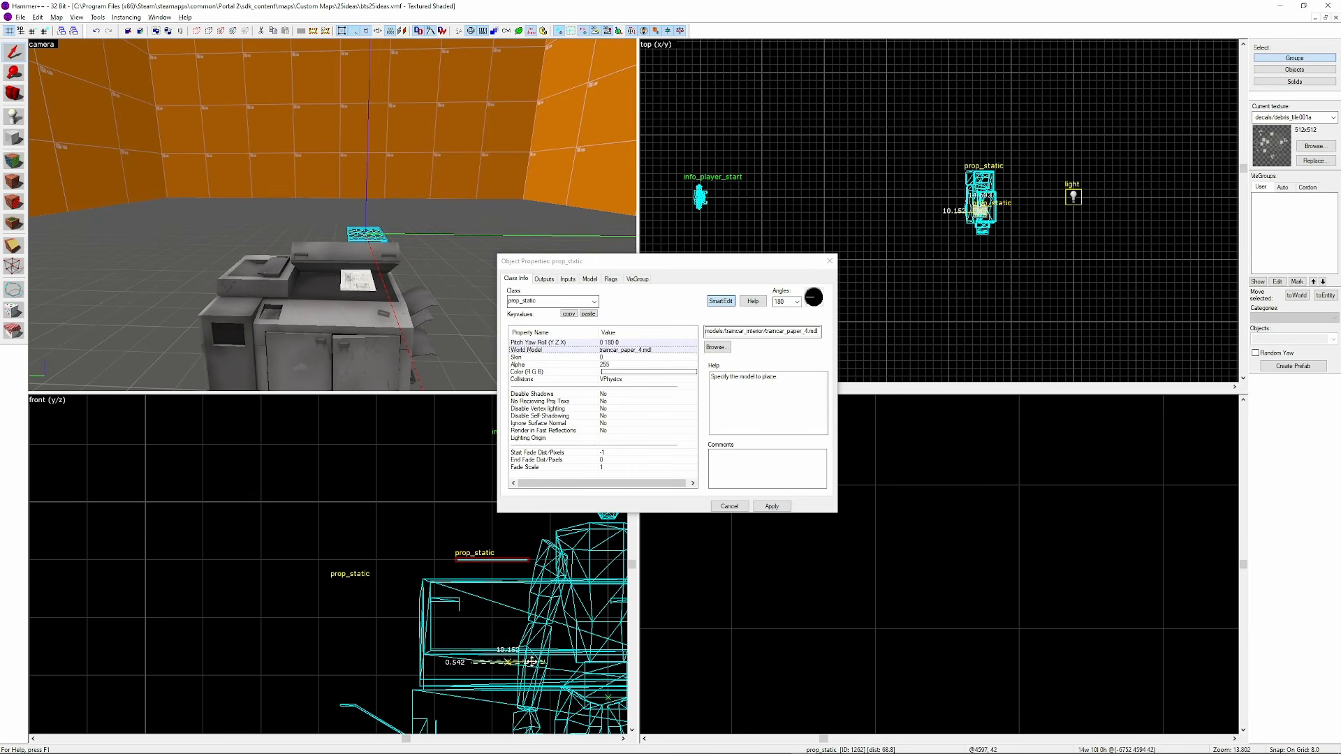
scroll(988, 242, up, 5)
scroll(576, 672, up, 3)
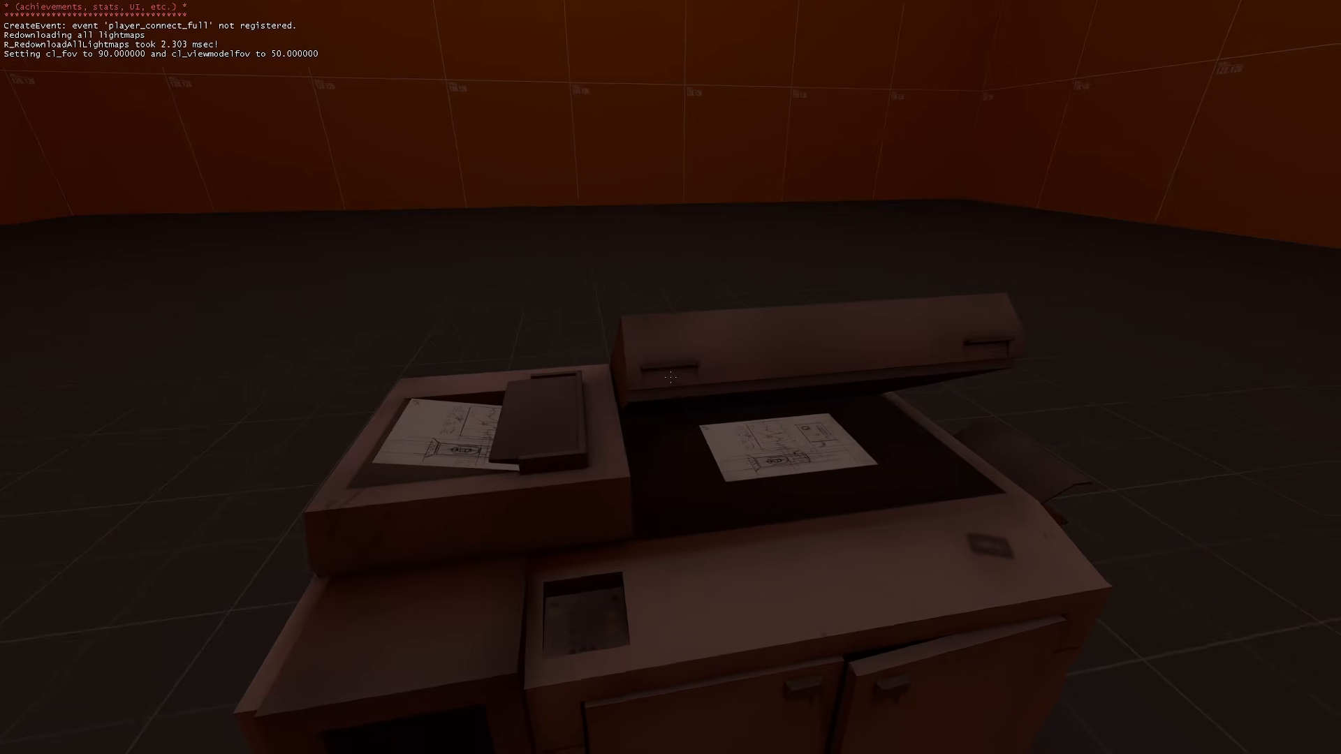
Move around the copy machine in the running game to inspect the placed paper sheets
key(d)
key(s)
key(a)
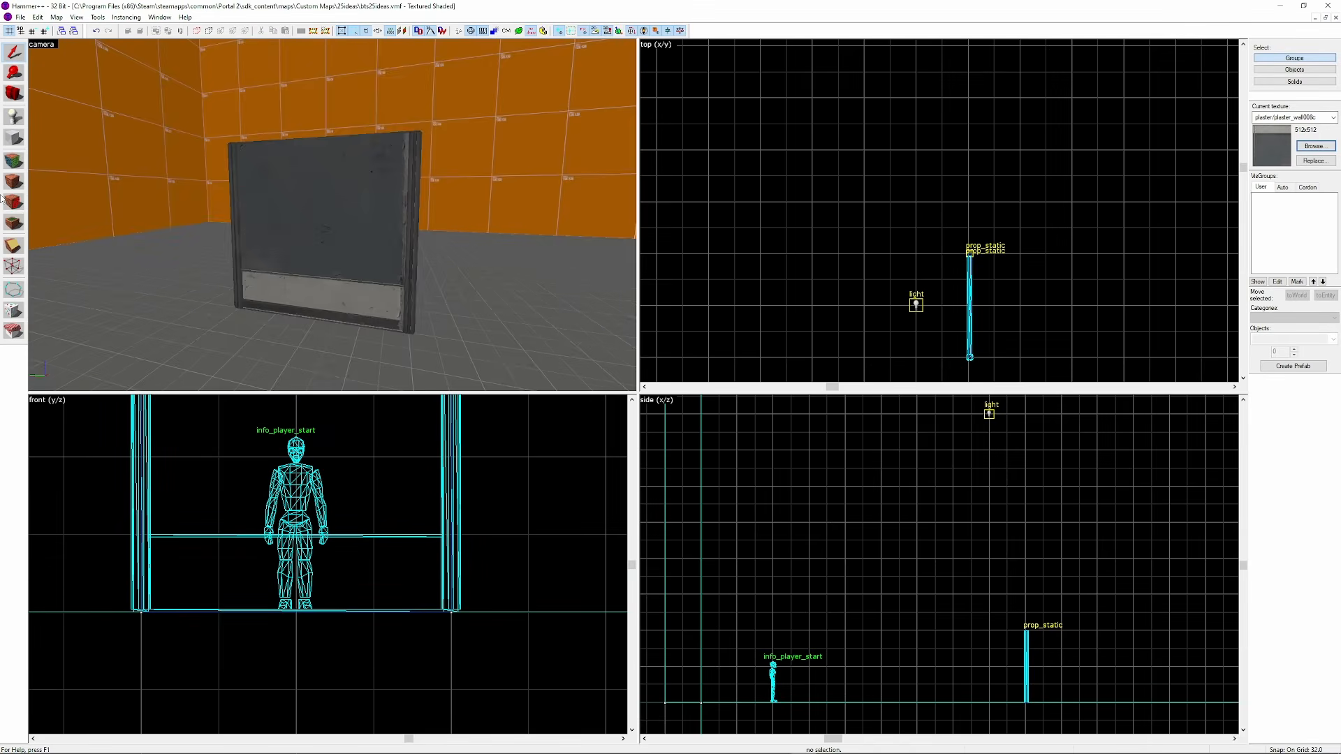
Find the underground_80s_work poster among the "signage" textures and apply it as an overlay on the wall panel
click(1318, 147)
text(signag)
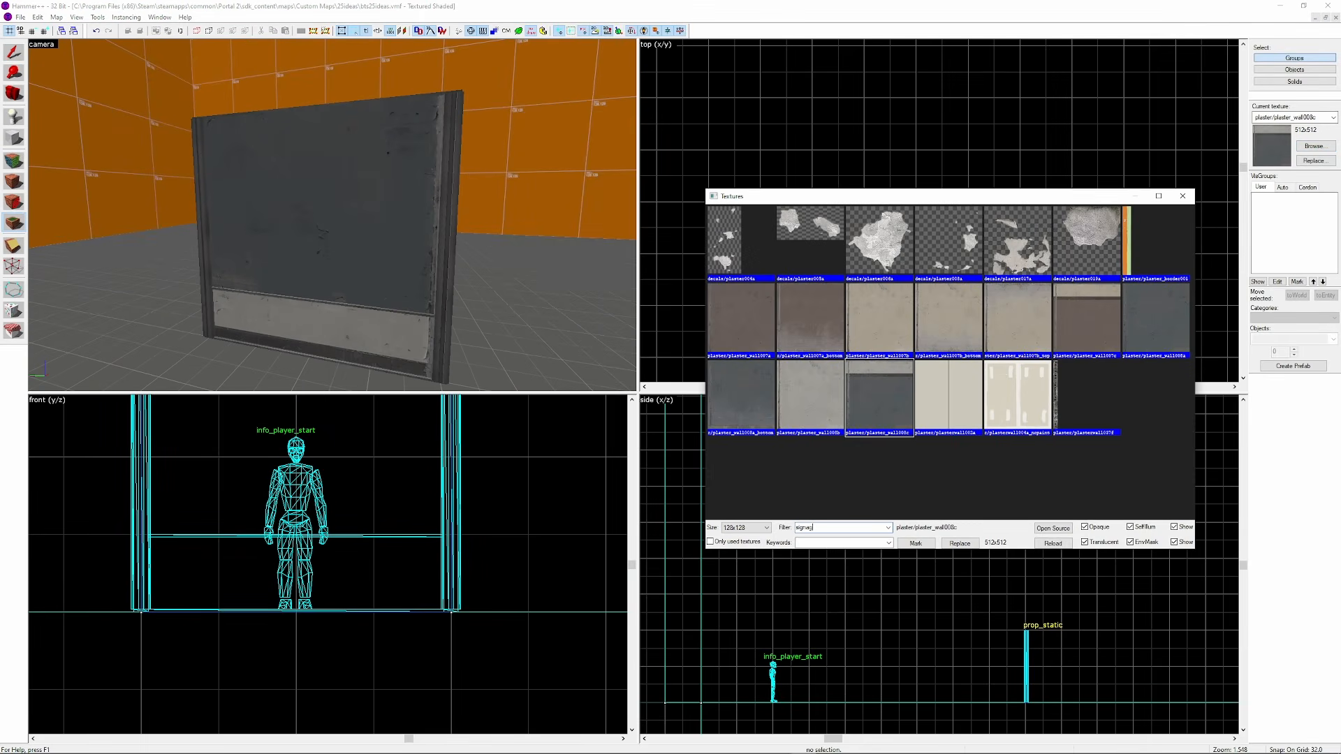
text(e)
scroll(1067, 373, down, 15)
click(882, 342)
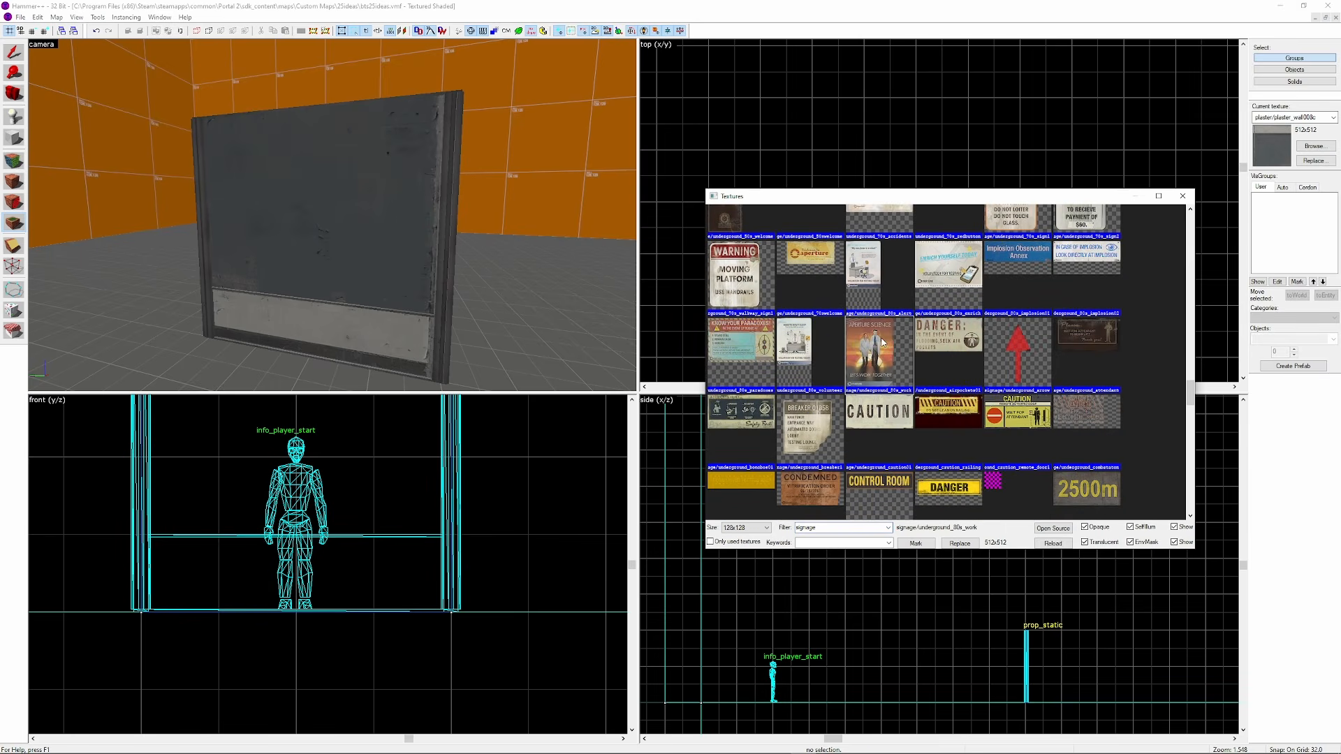
double_click(873, 357)
click(315, 222)
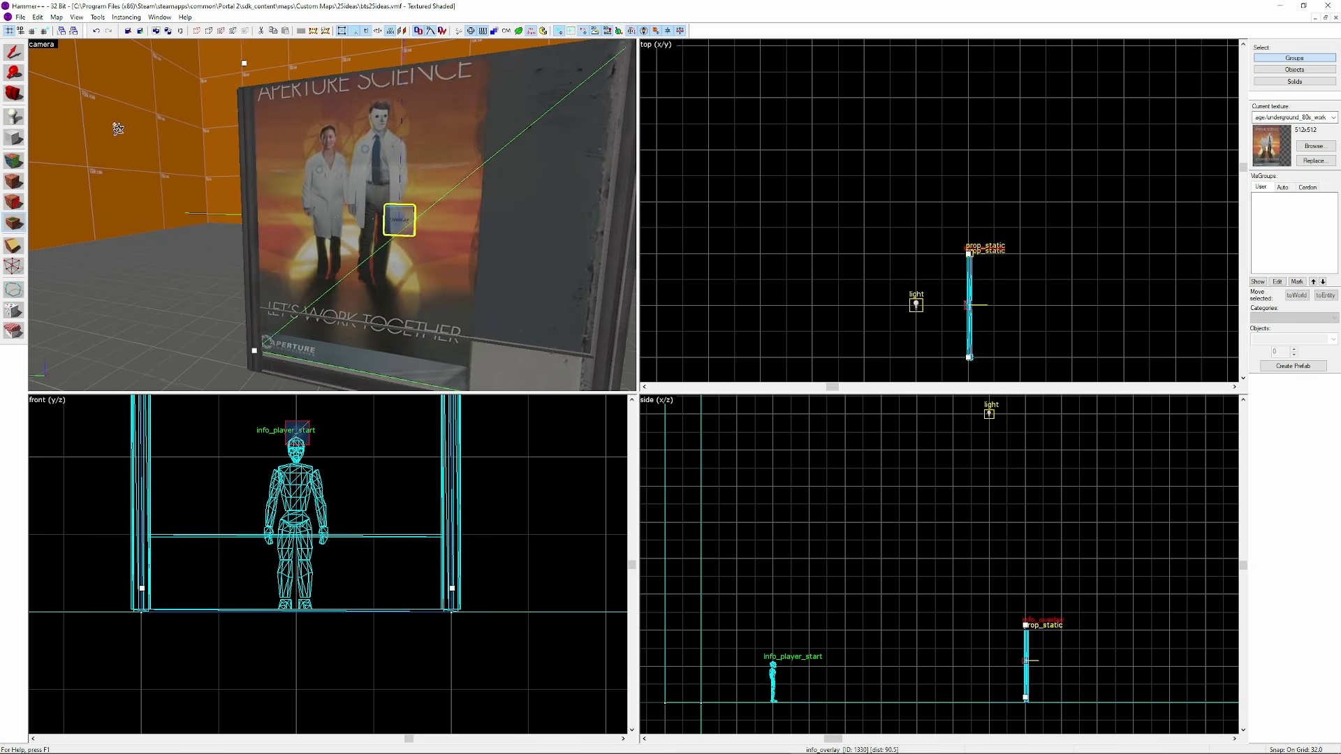
Scale the Aperture Science poster overlay to about 64 units and position it on the wall panel
click(13, 53)
key(z)
key(])
key(])
key(ctrl+b)
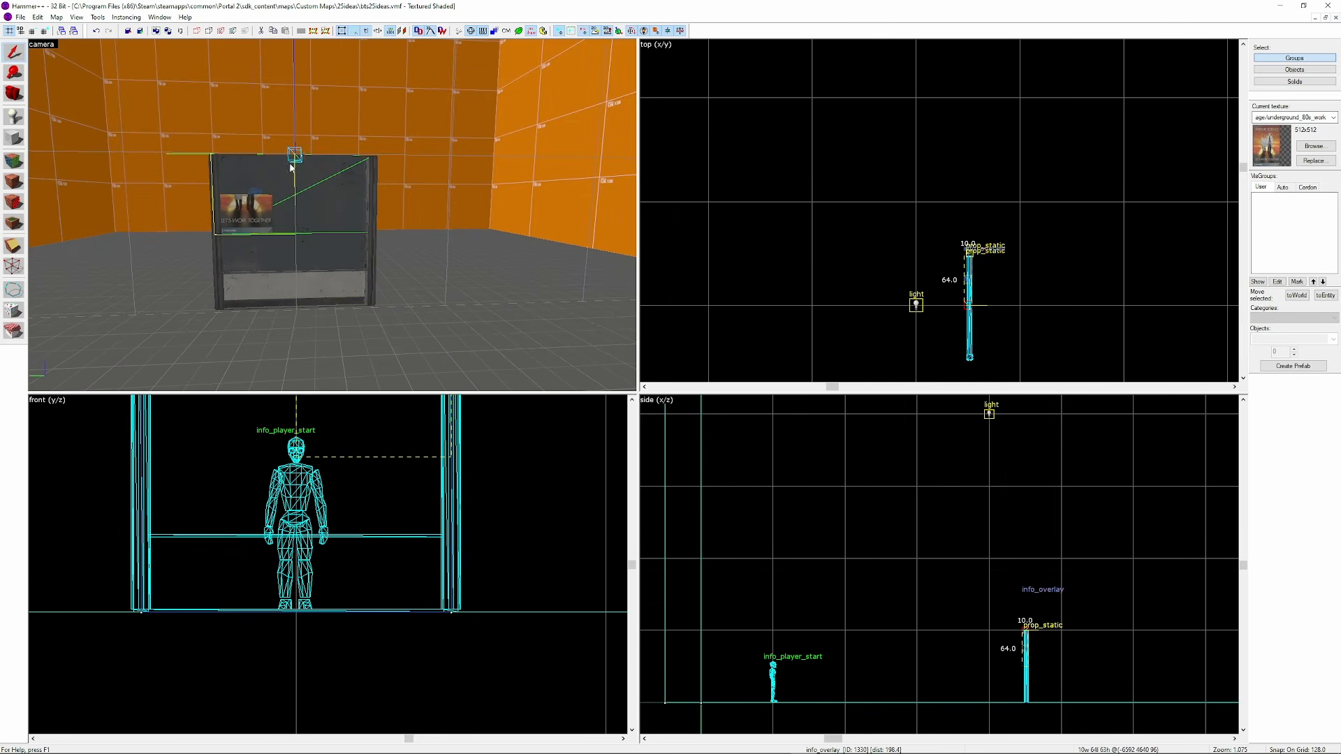
alt+drag(292, 168, 280, 210)
key(z)
key(z)
alt+drag(359, 244, 386, 248)
Tilt the Aperture Science poster slightly and fine-tune its placement on the wall panel
key(z)
key(z)
click(385, 212)
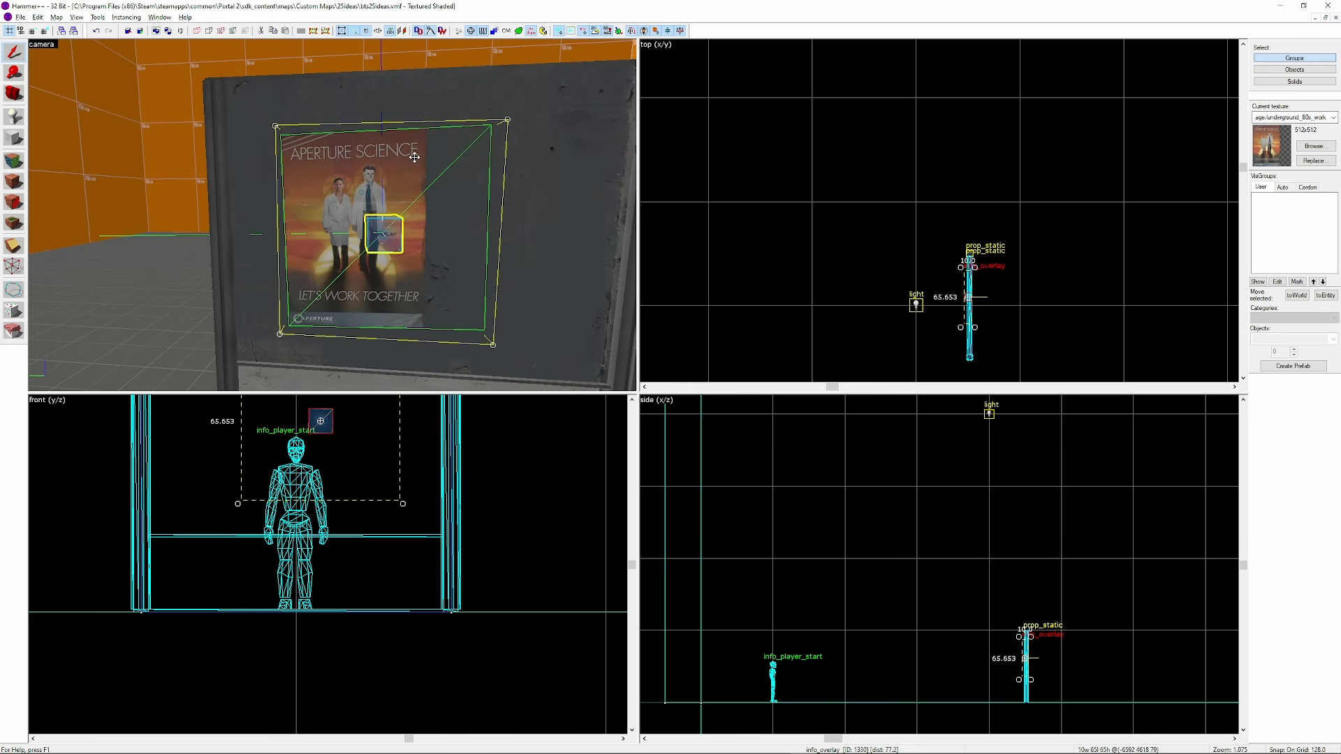
alt+drag(414, 157, 381, 593)
key(z)
key(z)
Choose the underground_80s_volunteer poster texture and place it as a second overlay on the wall panel
click(1317, 146)
double_click(809, 241)
click(14, 222)
click(355, 264)
Adjust the size and placement of the volunteer poster overlay on the wall panel
click(13, 54)
key(alt+Return)
key(z)
key(z)
key(bracketleft)
drag(306, 297, 410, 112)
key(bracketleft)
key(bracketleft)
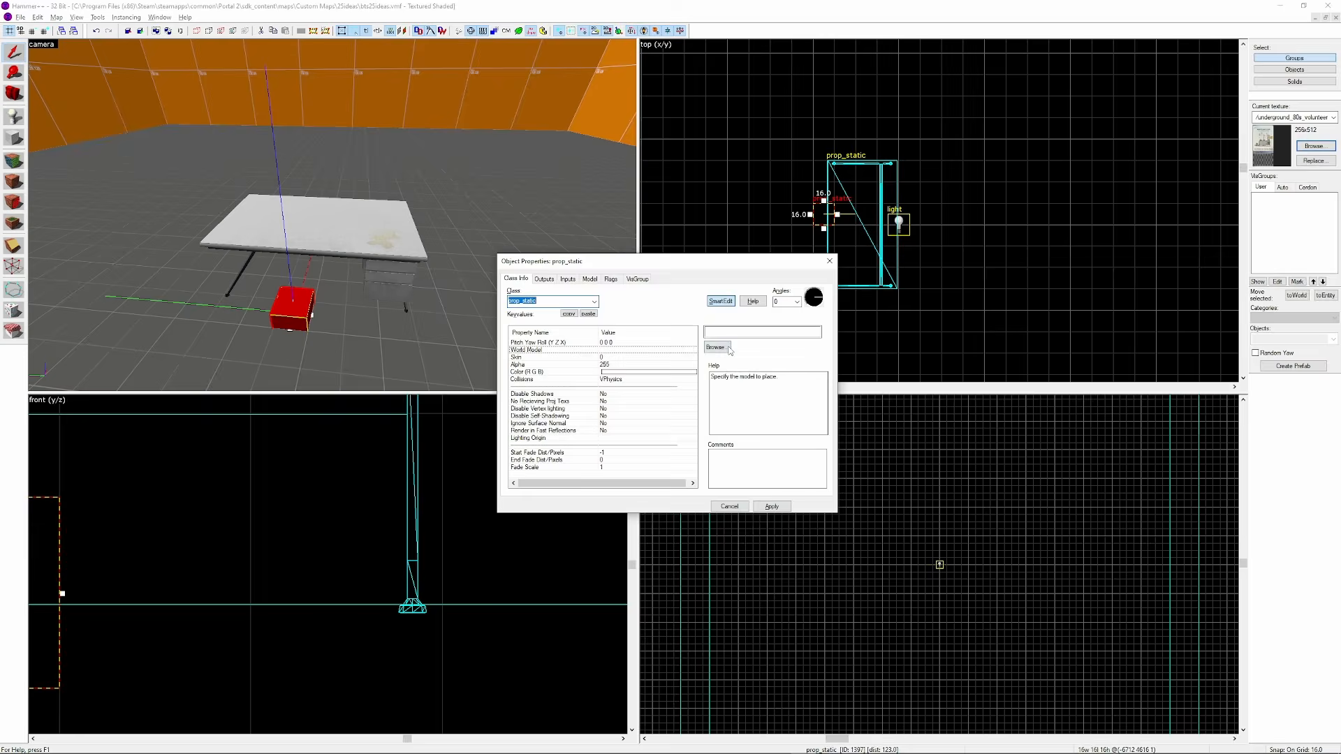
Find the robot gib models with the filter "gib" and assign gib_nonburning_l_thigh.mdl to the new prop_static
click(729, 347)
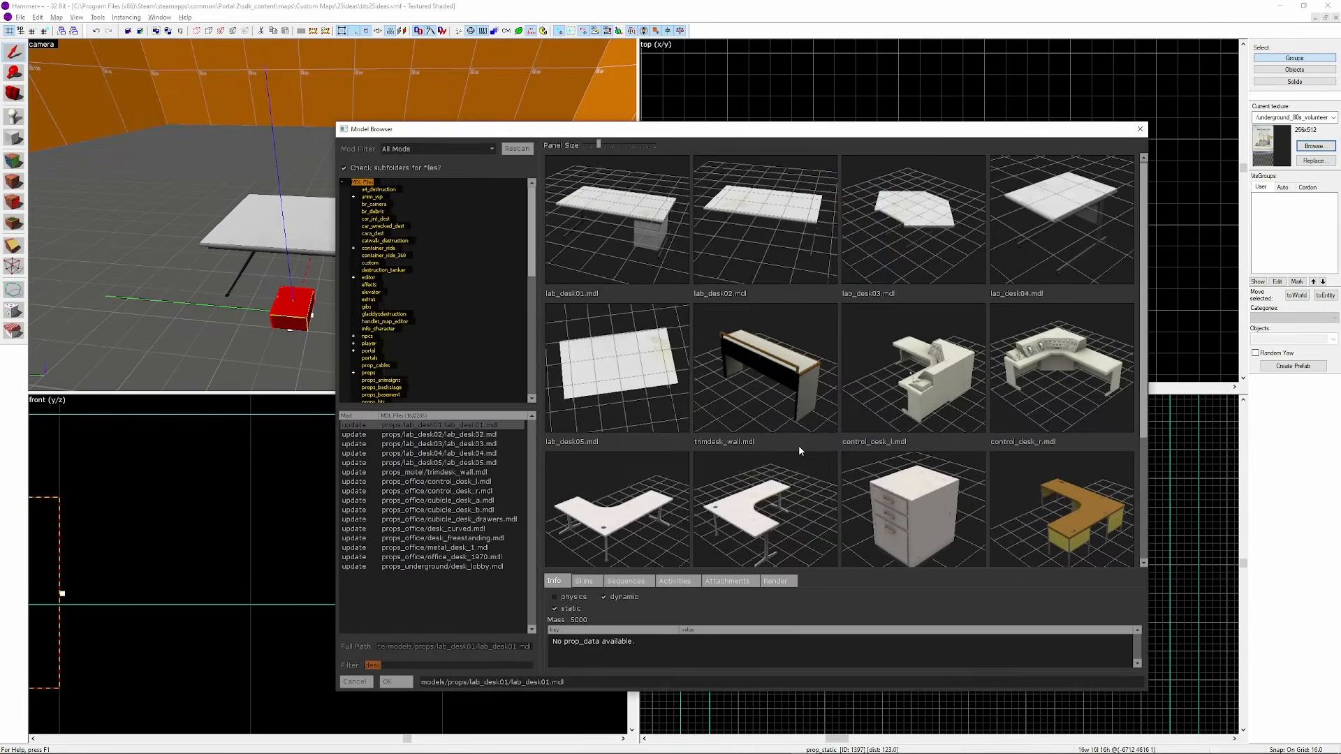
text(gib)
scroll(902, 327, down, 5)
scroll(902, 330, down, 15)
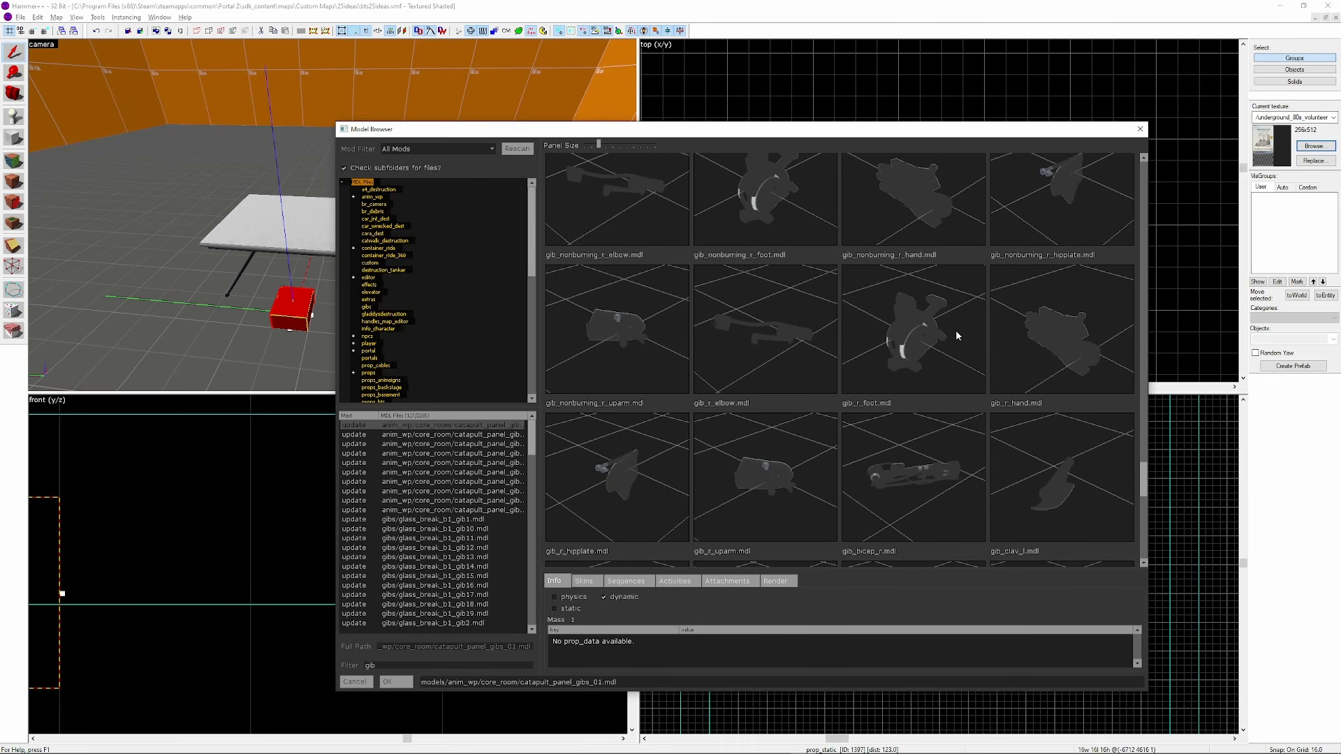
click(897, 476)
scroll(902, 461, up, 3)
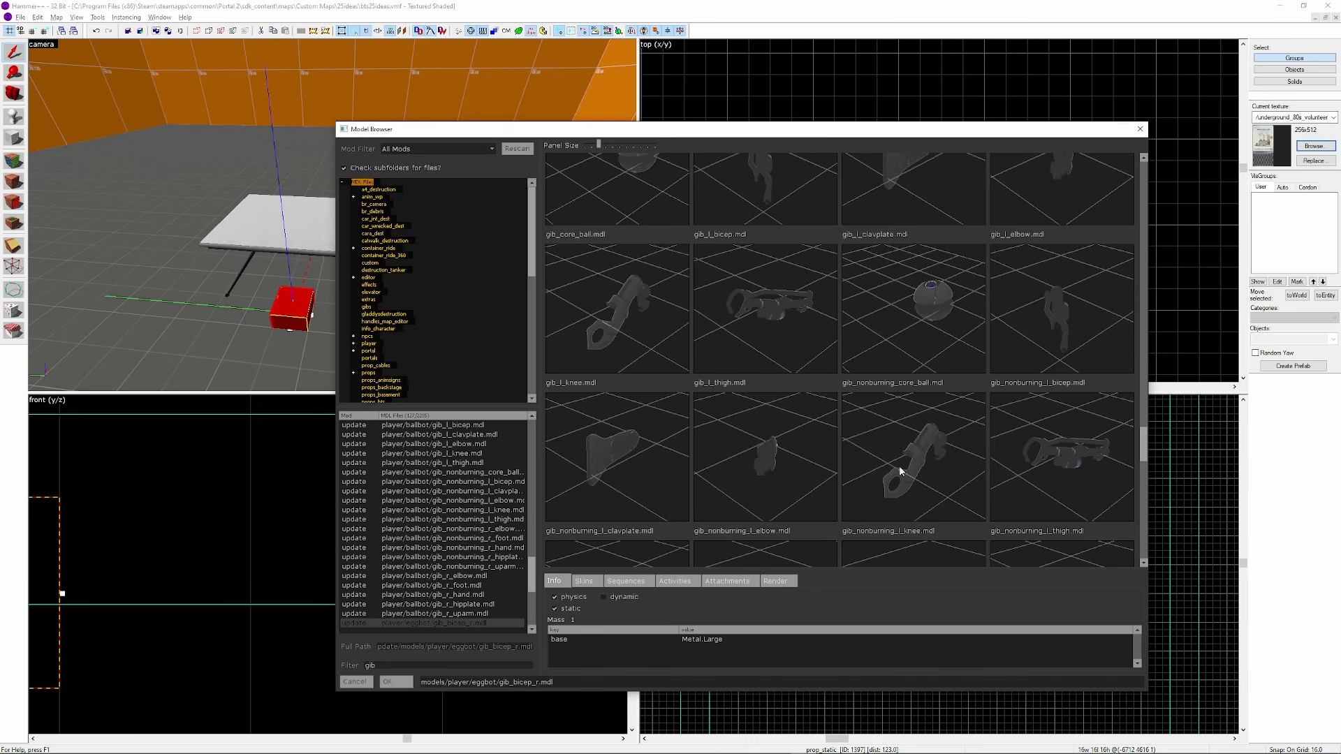
click(396, 682)
Move the robot thigh gib over the desk and raise it onto the desktop
scroll(803, 203, up, 4)
drag(796, 199, 867, 180)
scroll(210, 558, down, 5)
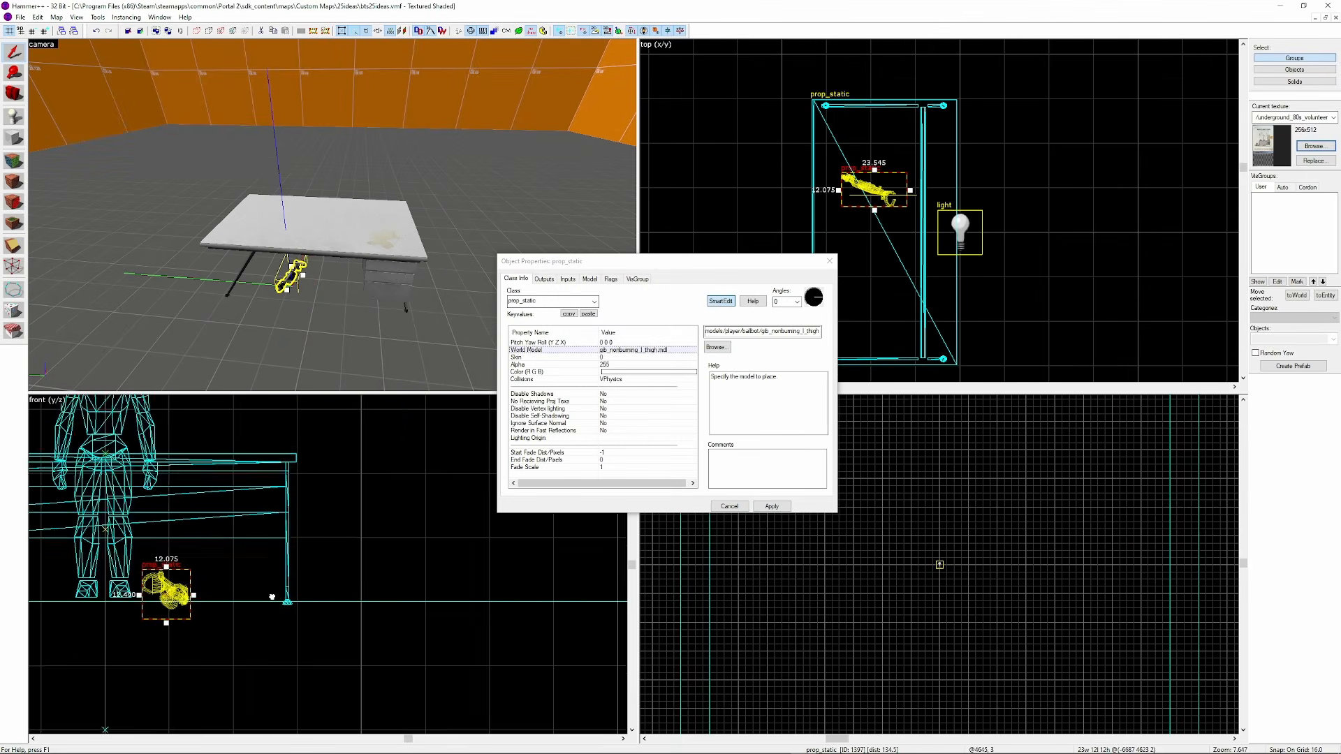
drag(165, 593, 269, 442)
scroll(280, 217, up, 5)
scroll(882, 129, up, 4)
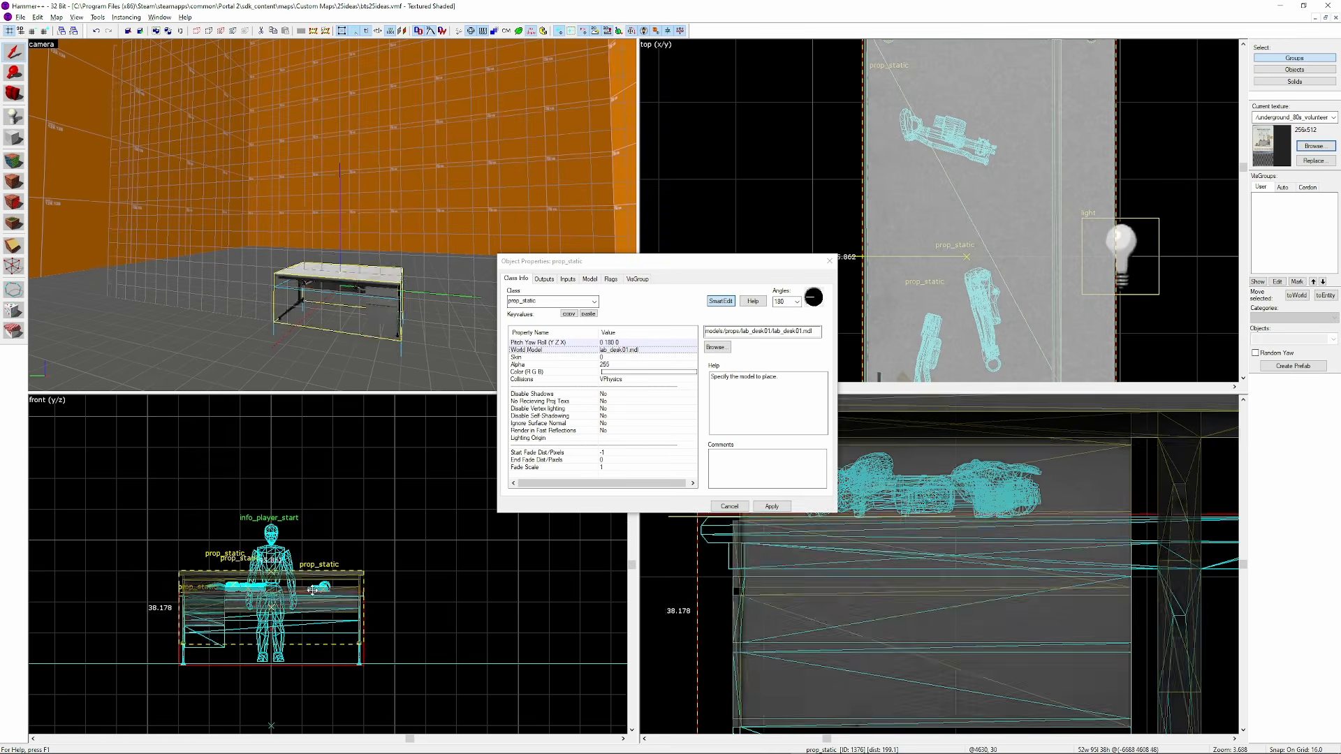
shift+drag(312, 591, 314, 497)
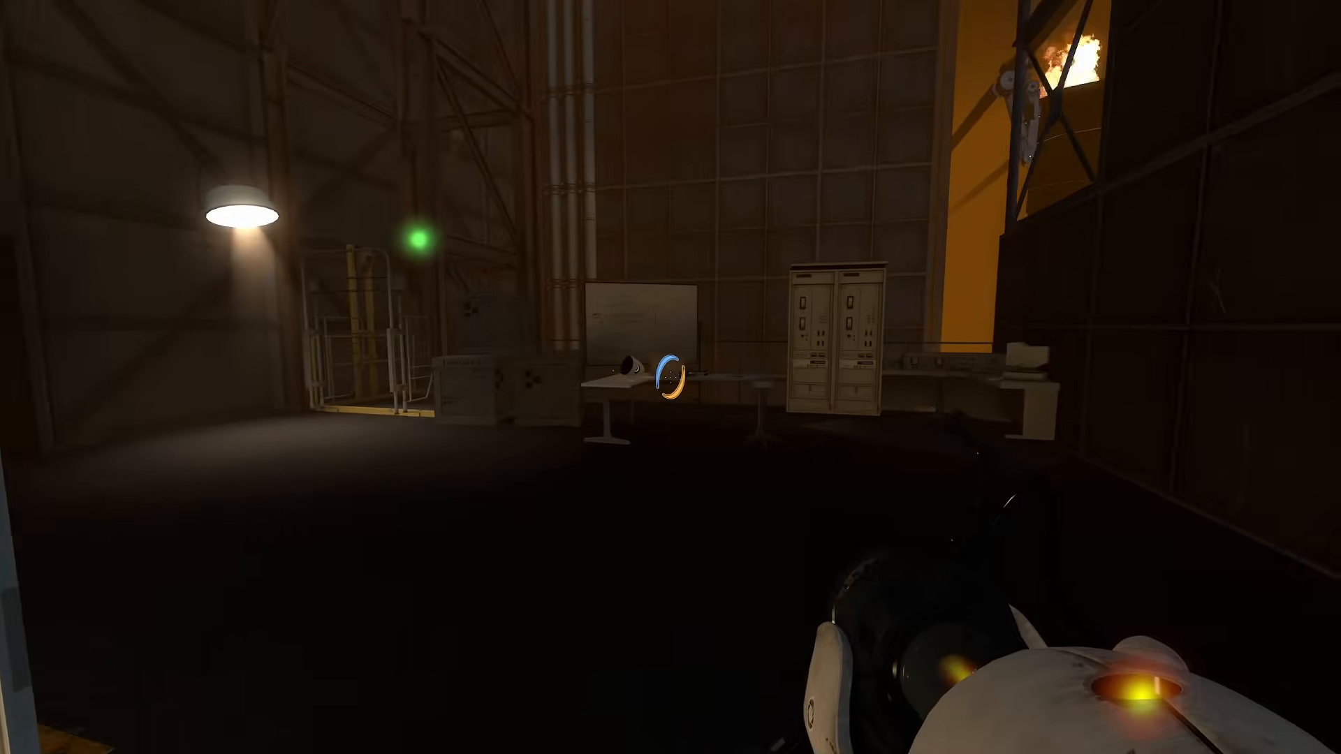
key(w)
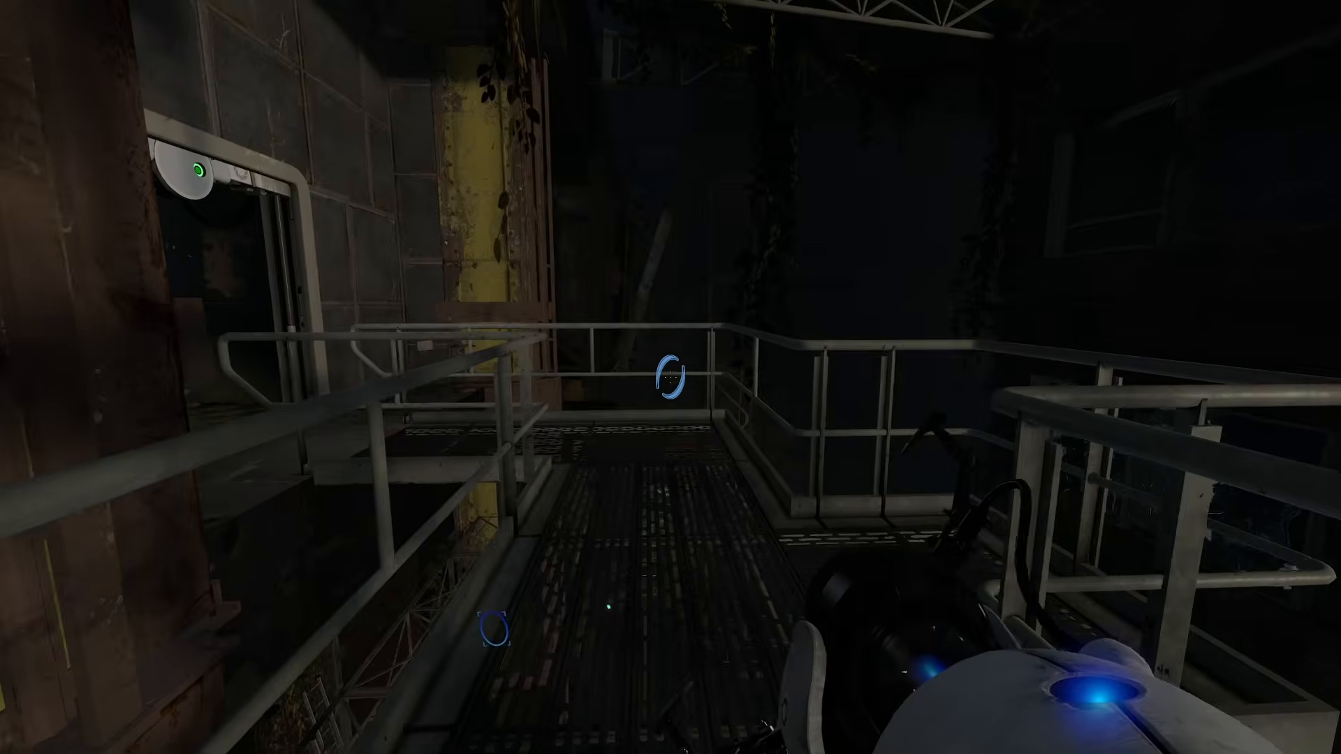
key(w)
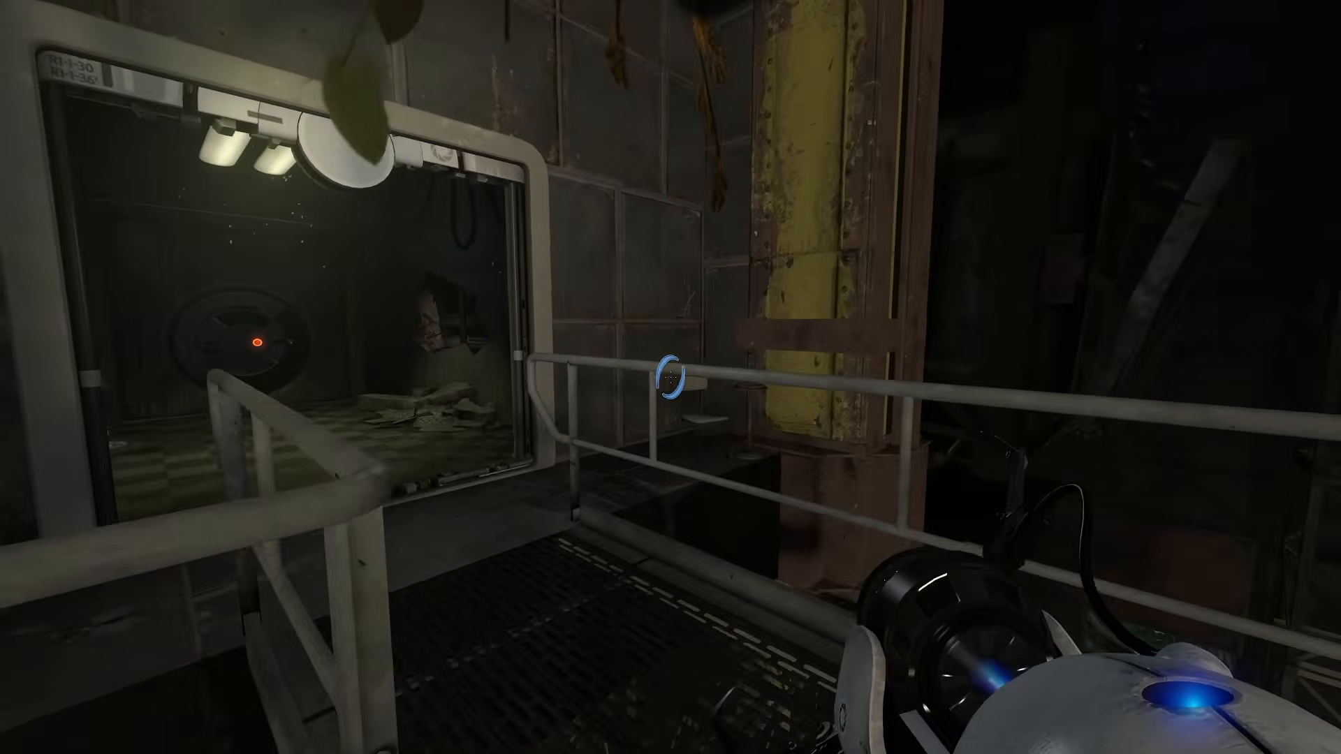
key(w)
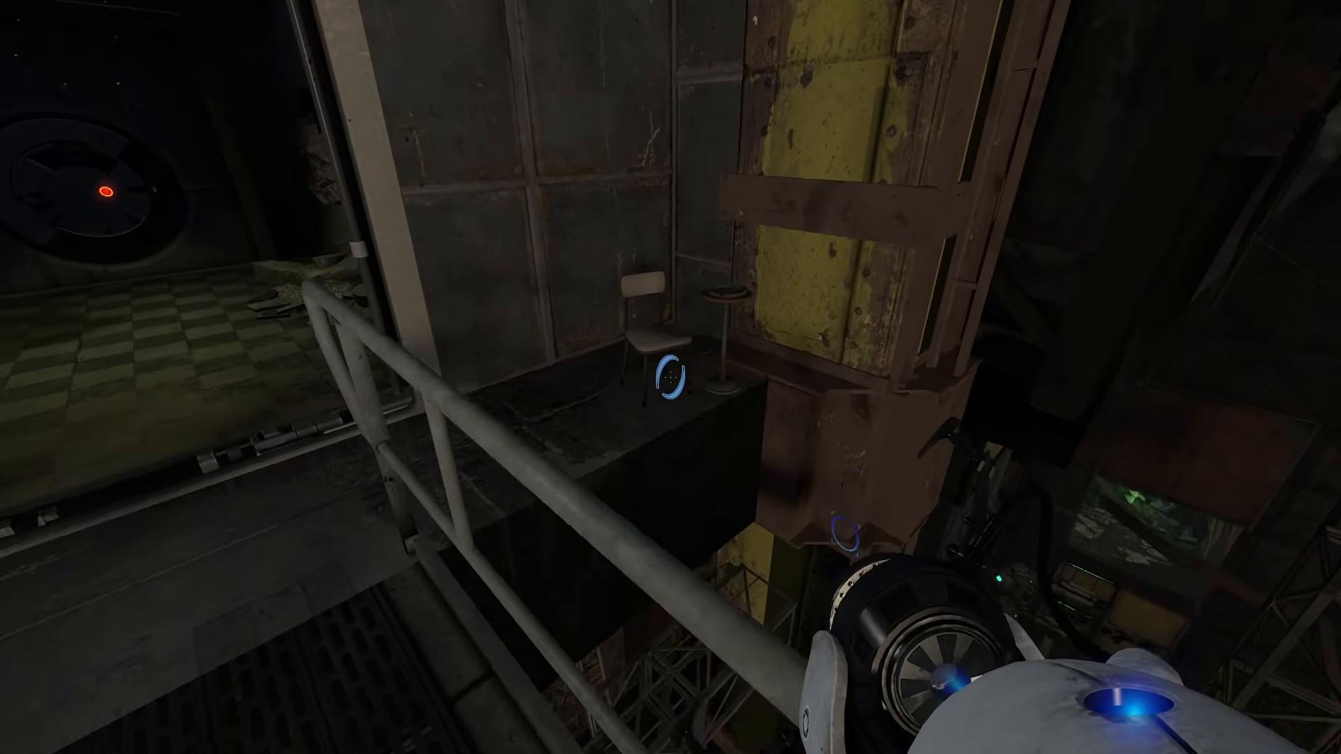
key(s)
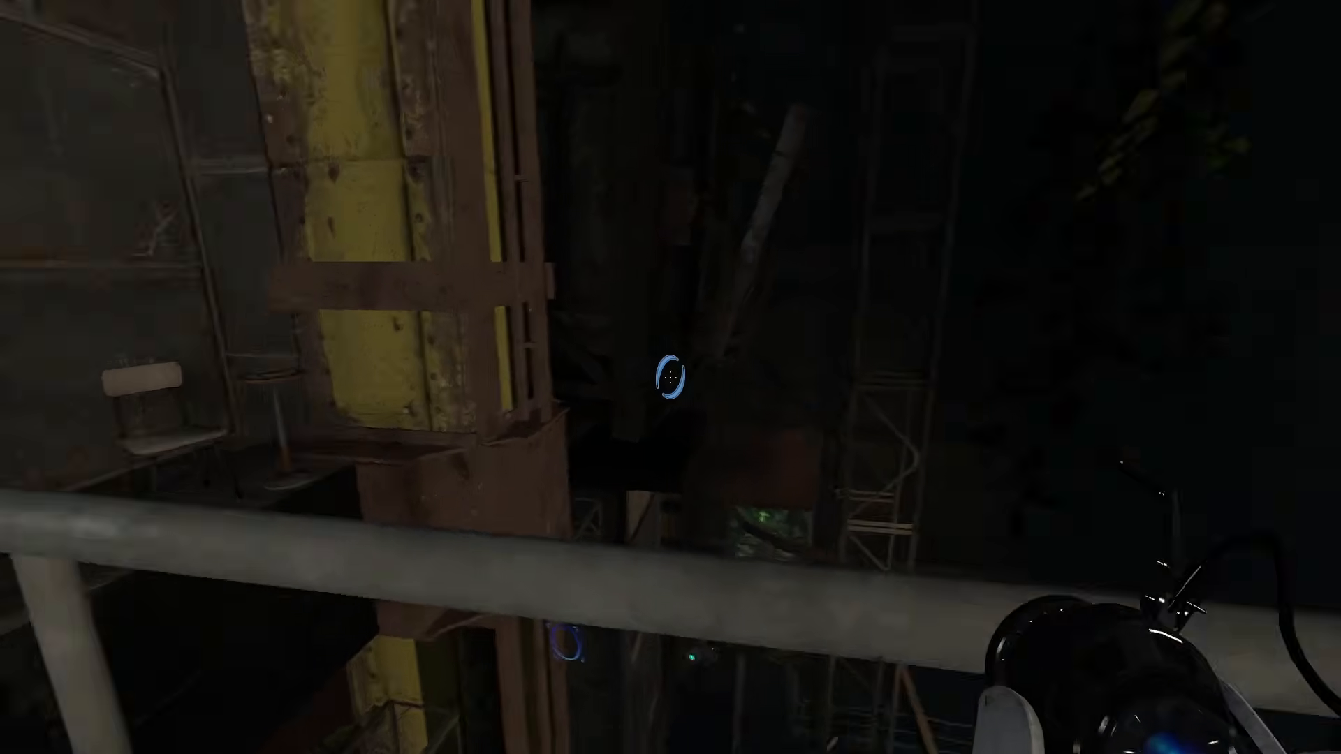
key(w)
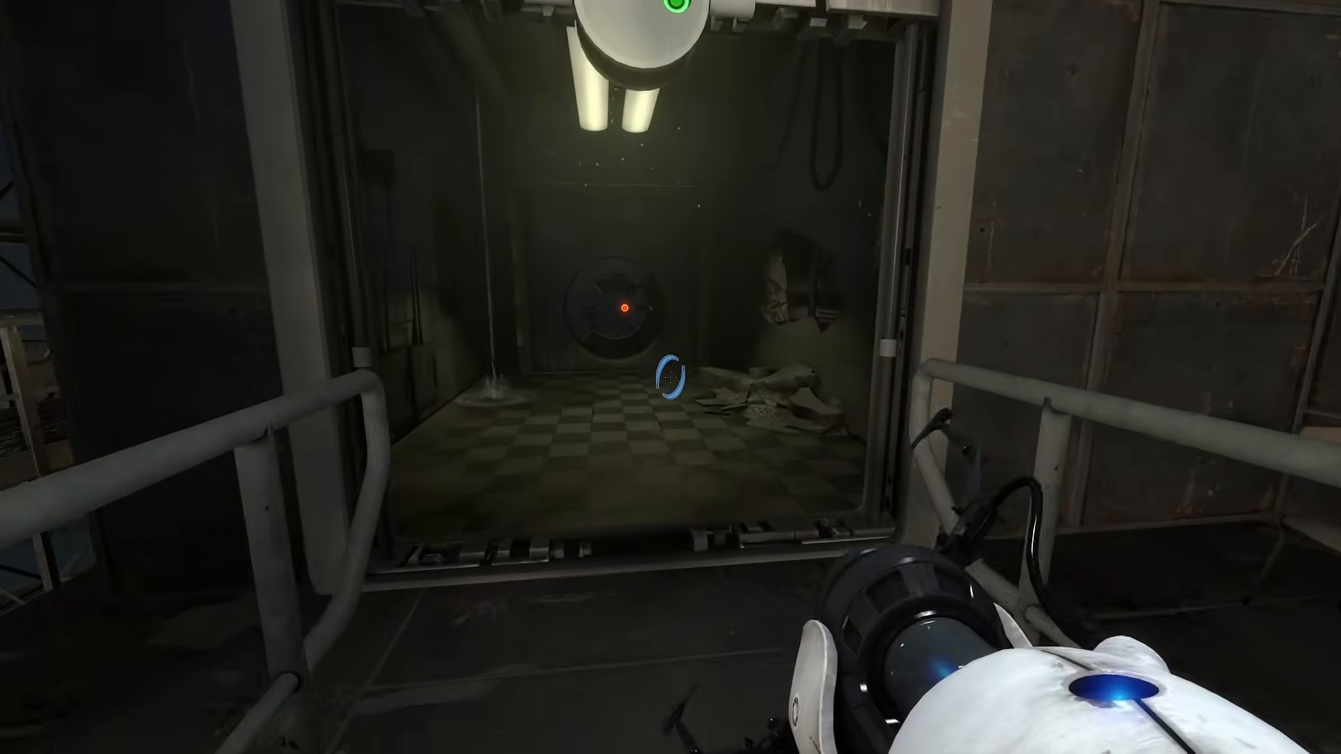
key(w)
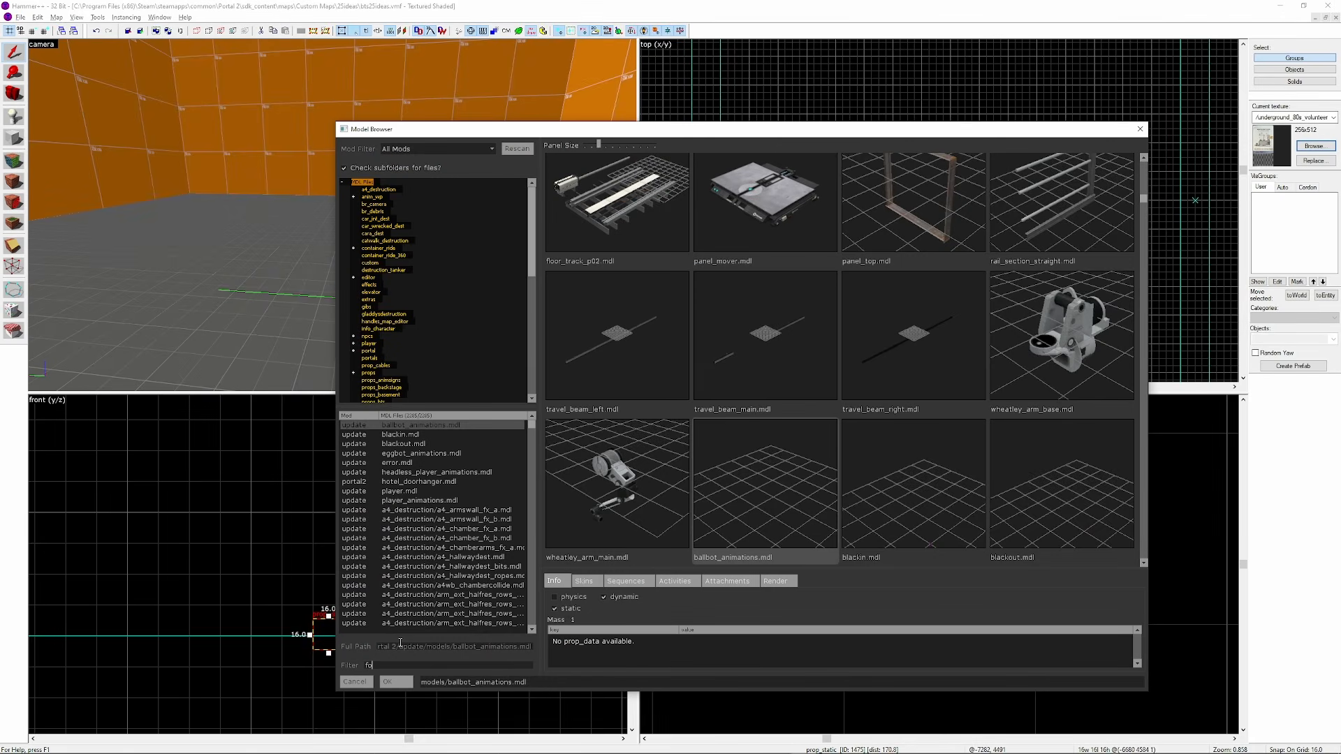
Assign the chair_folding_01.mdl model to the new prop_static near the player start
double_click(1068, 461)
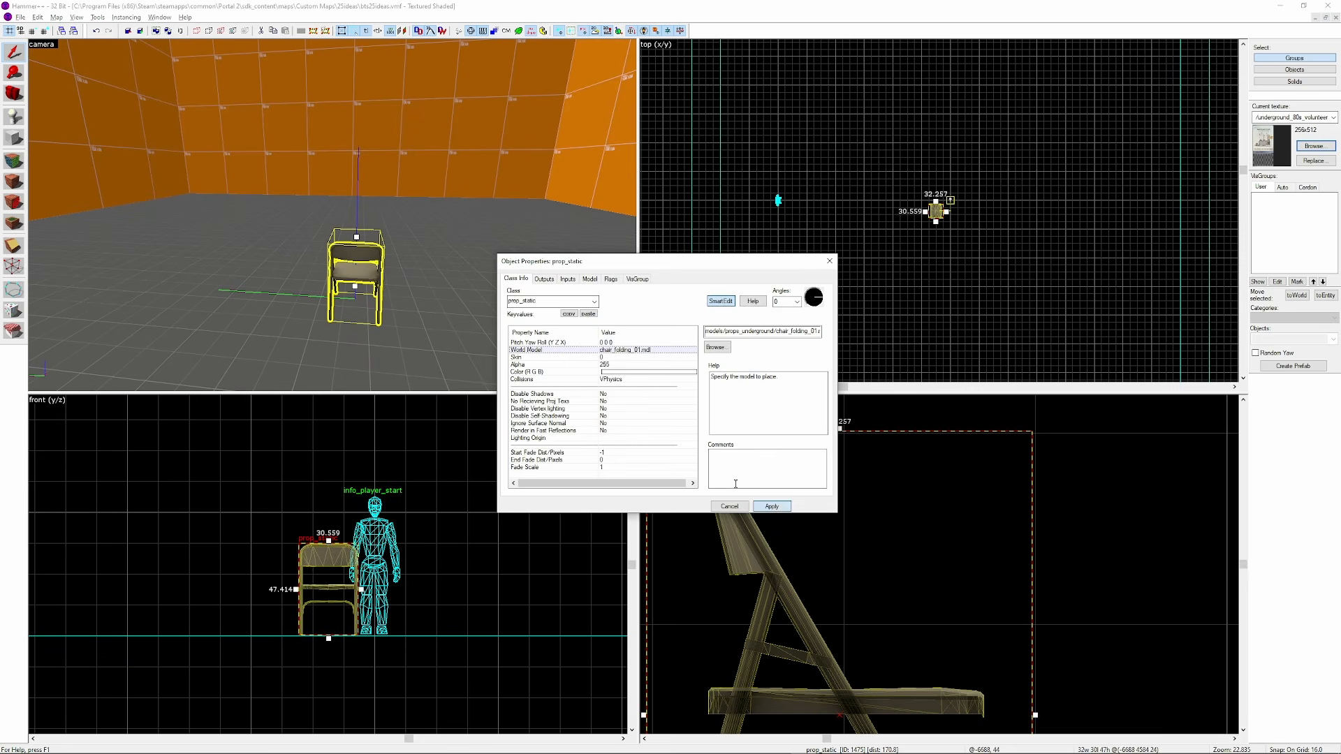
scroll(341, 646, up, 2)
scroll(928, 190, up, 3)
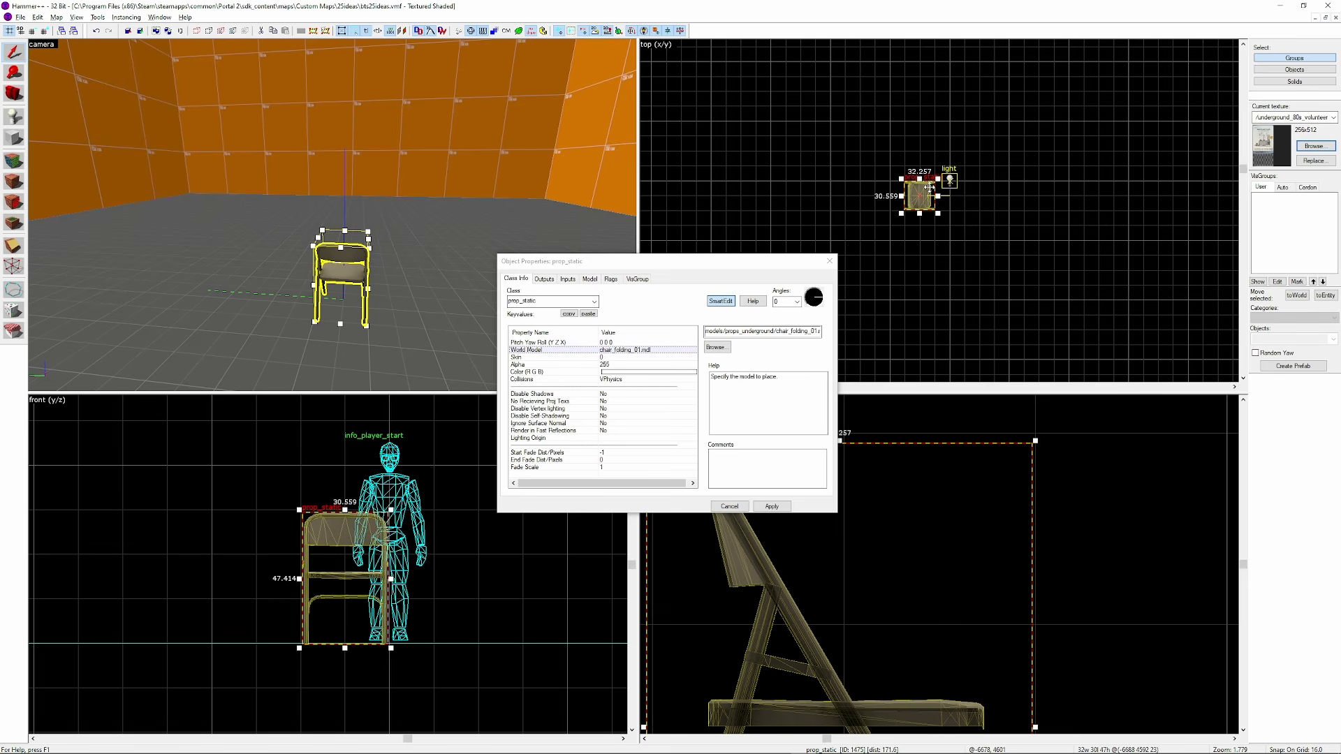
Reposition the folding chair beside the light and rotate it to a yaw of about 175 degrees
drag(939, 177, 860, 264)
scroll(961, 185, up, 5)
drag(894, 211, 822, 185)
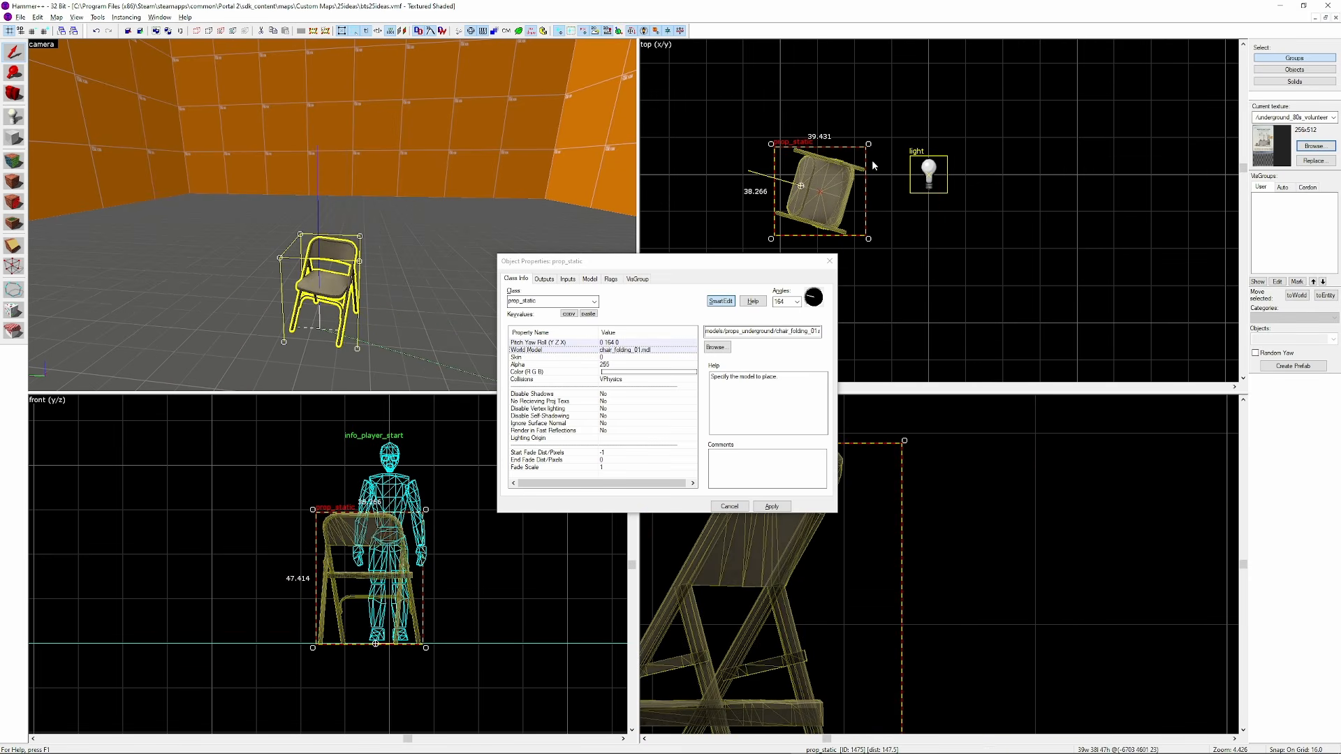
drag(869, 144, 879, 118)
key(z)
key(z)
Duplicate the folding chair next to the original and change the copy's model to the smokingtable_lobby.mdl smoking table
shift+drag(821, 186, 838, 99)
key(z)
key(z)
click(717, 348)
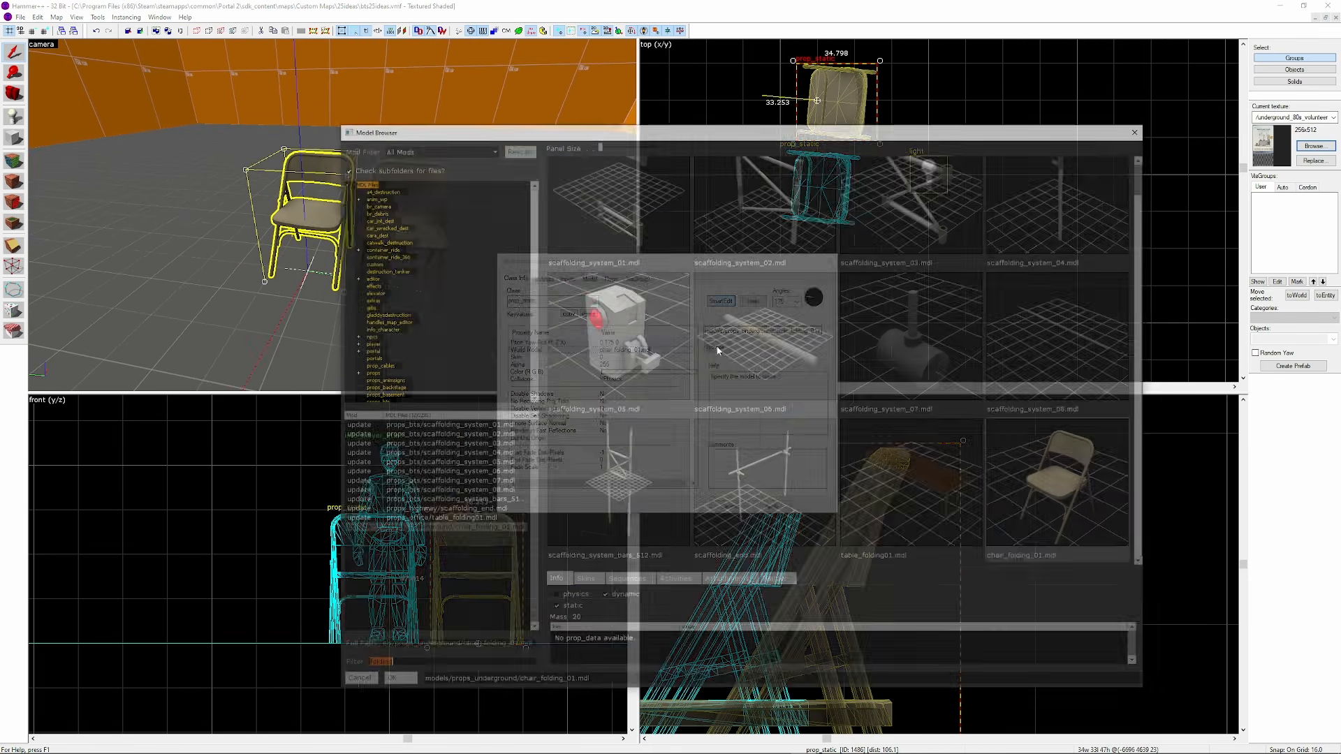
text(smoking)
double_click(766, 234)
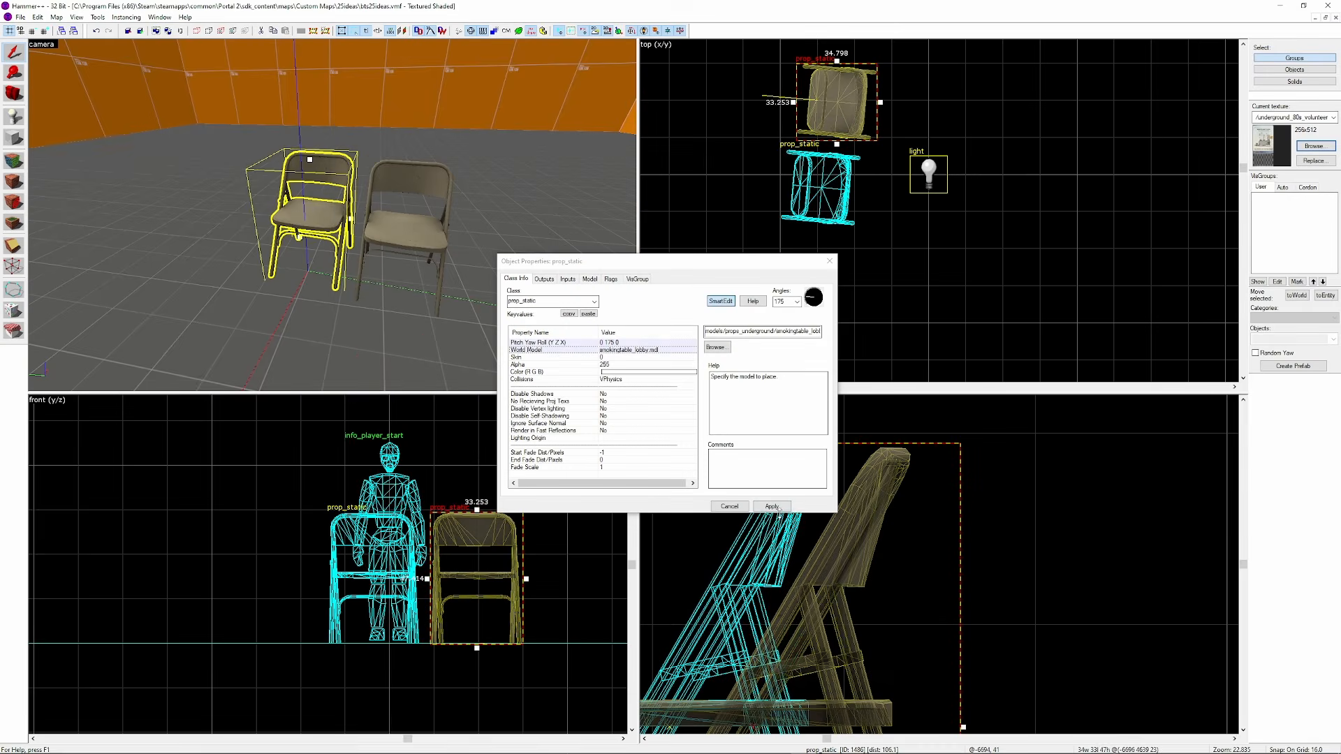
click(772, 506)
scroll(824, 101, up, 3)
scroll(816, 149, down, 3)
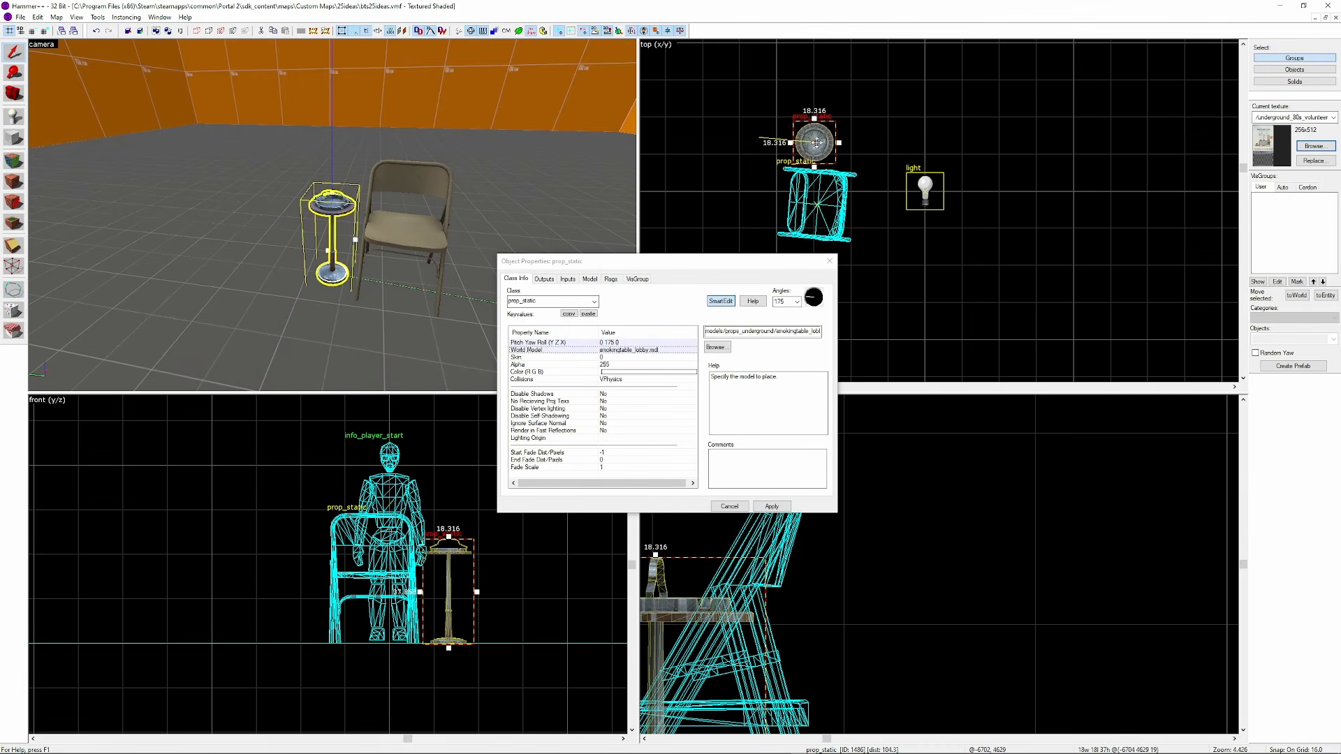
Change the model of another prop copy in front of the chair to food_can_open.mdl
click(717, 347)
text(food)
double_click(653, 221)
click(764, 510)
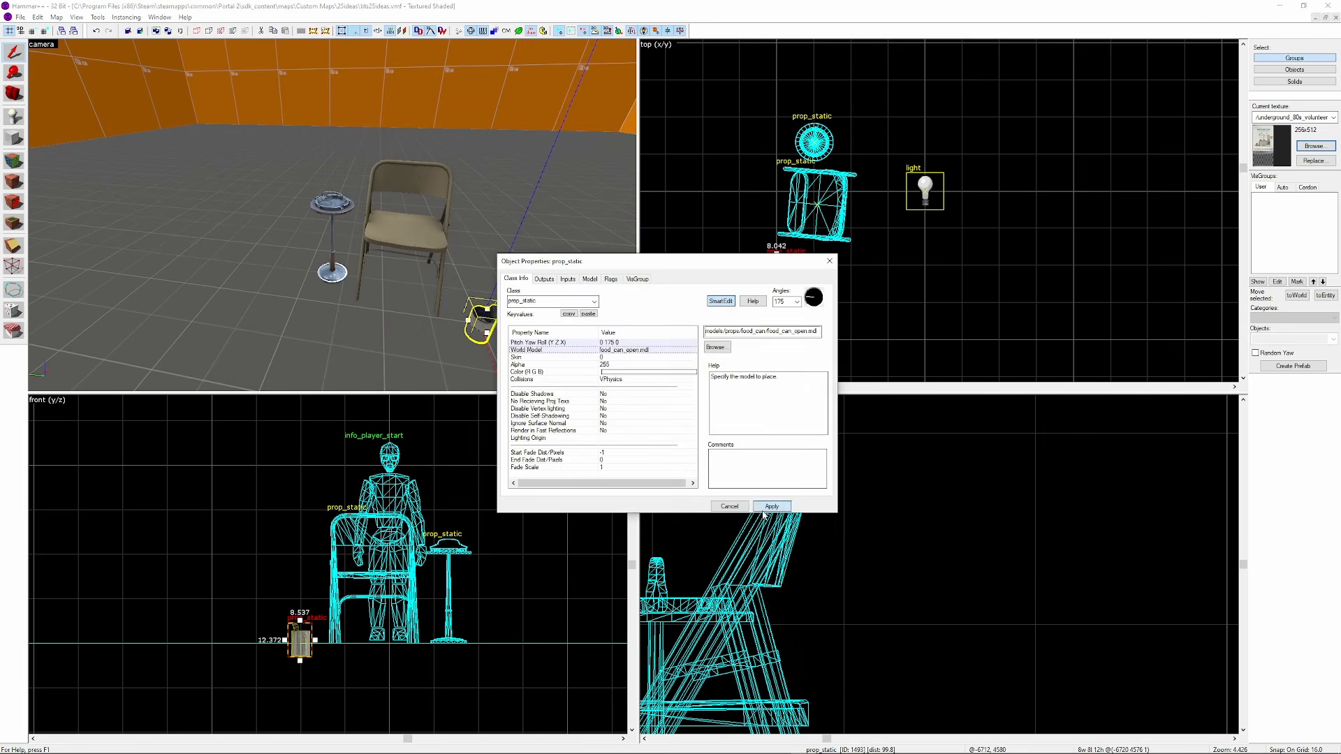
Place the open food can on the floor close to the chair's leg
scroll(793, 254, up, 5)
scroll(336, 642, up, 5)
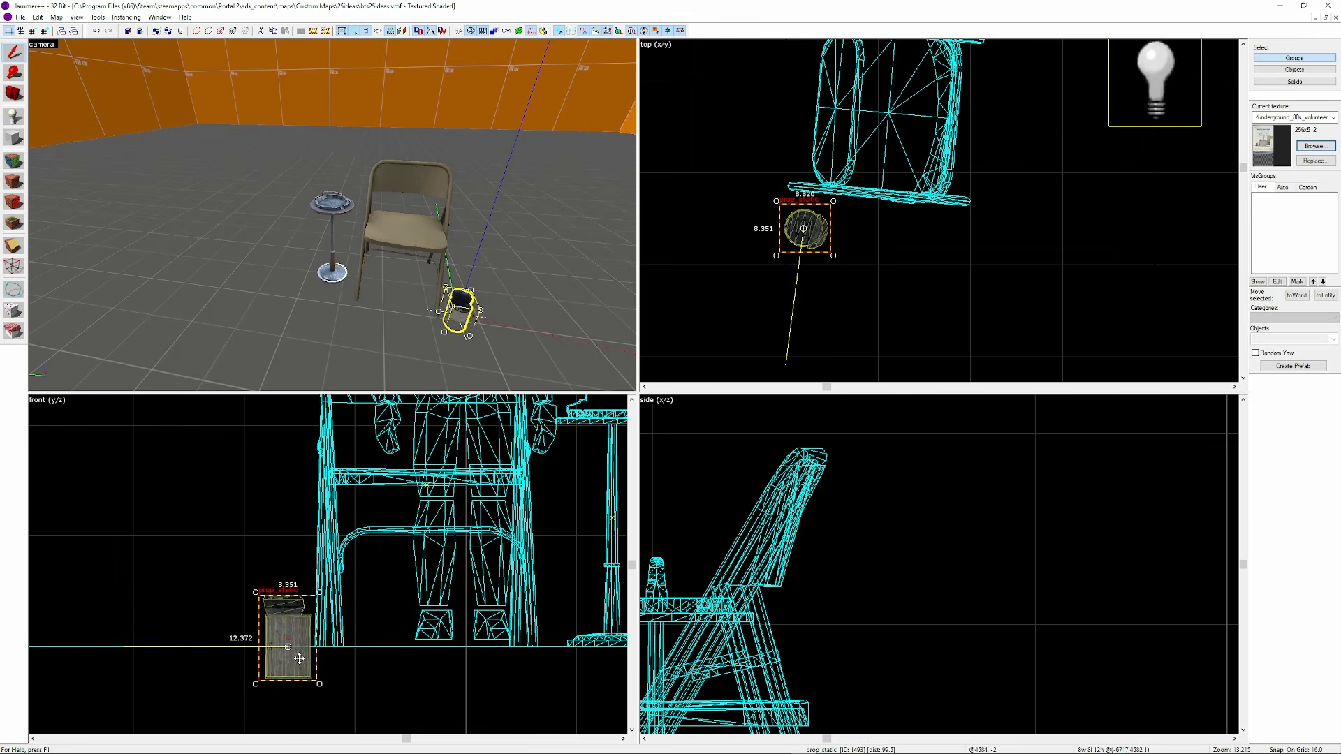
drag(288, 647, 289, 611)
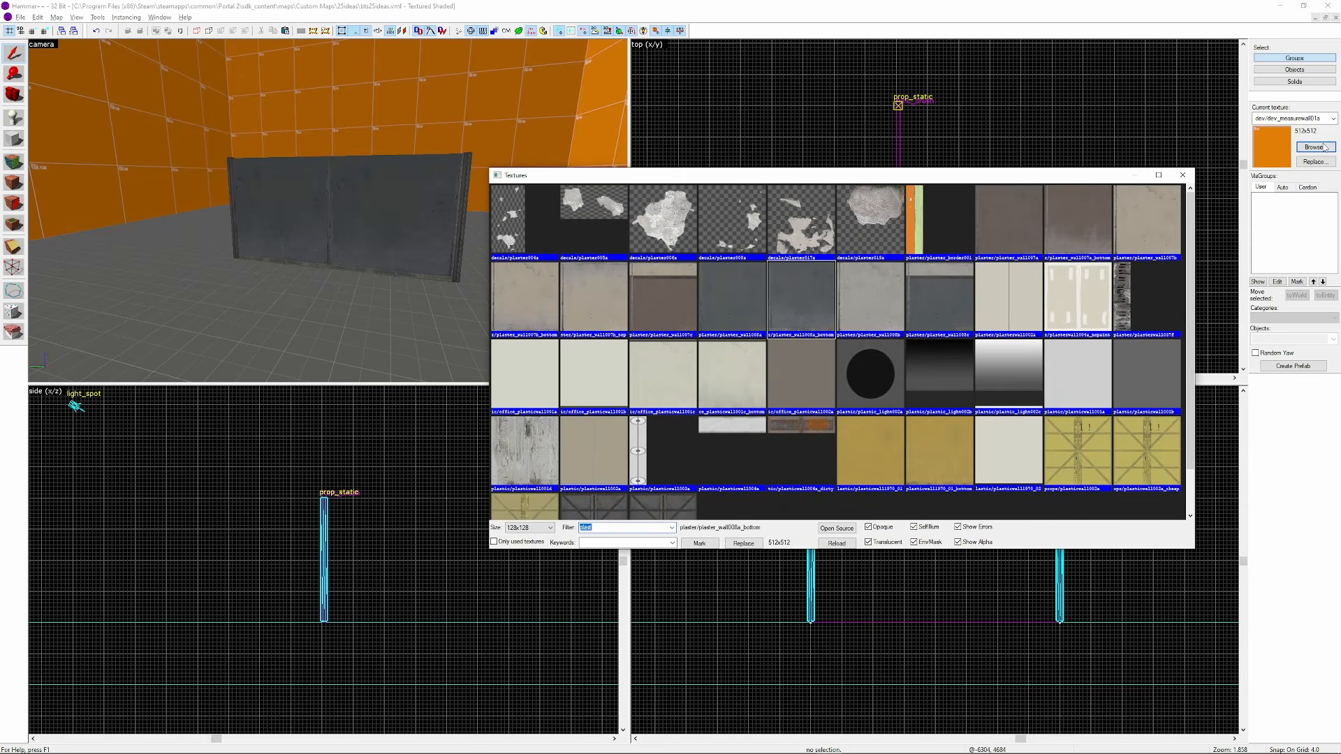
Filter the texture browser for "signage" and look through the textures for a mural on the wall panel
text(signage)
scroll(903, 318, down, 5)
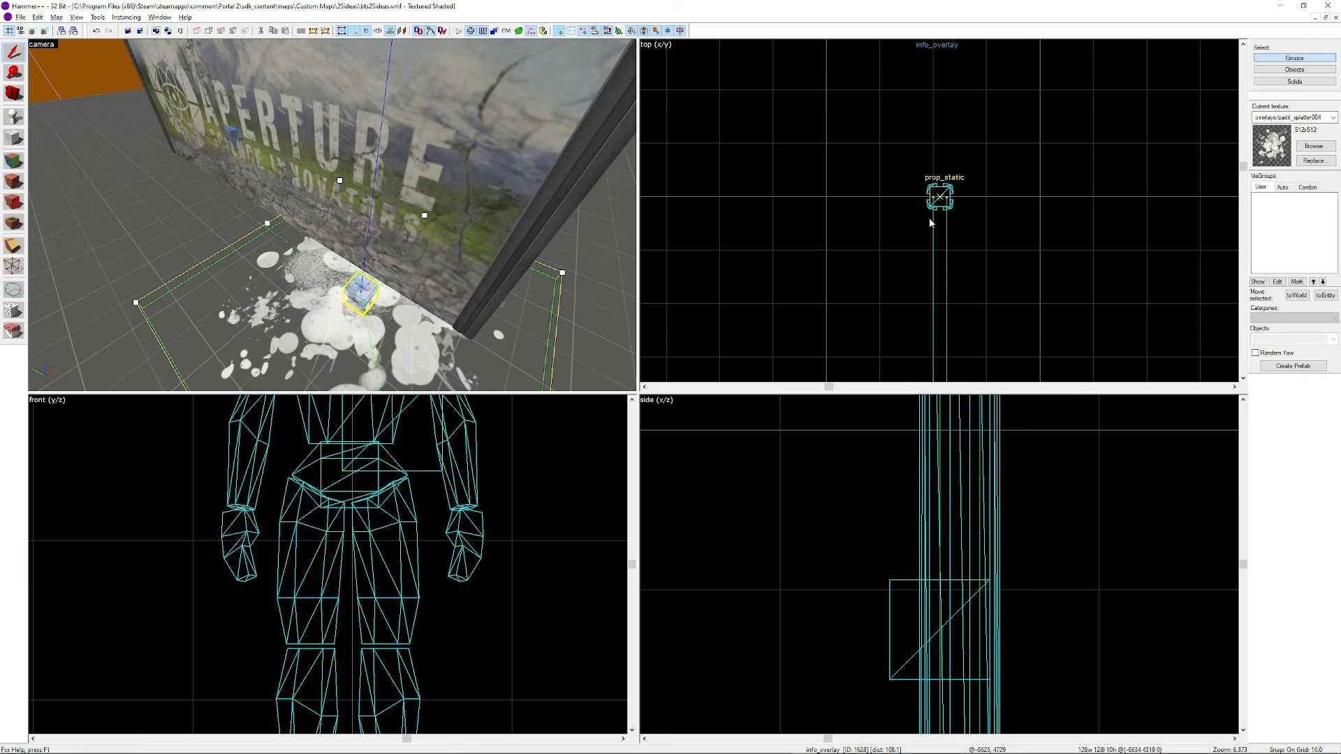
Adjust the placement of the paint splatter overlay on the floor beneath the Aperture mural
scroll(930, 224, down, 6)
key(ctrl+e)
click(1004, 151)
drag(1005, 151, 999, 124)
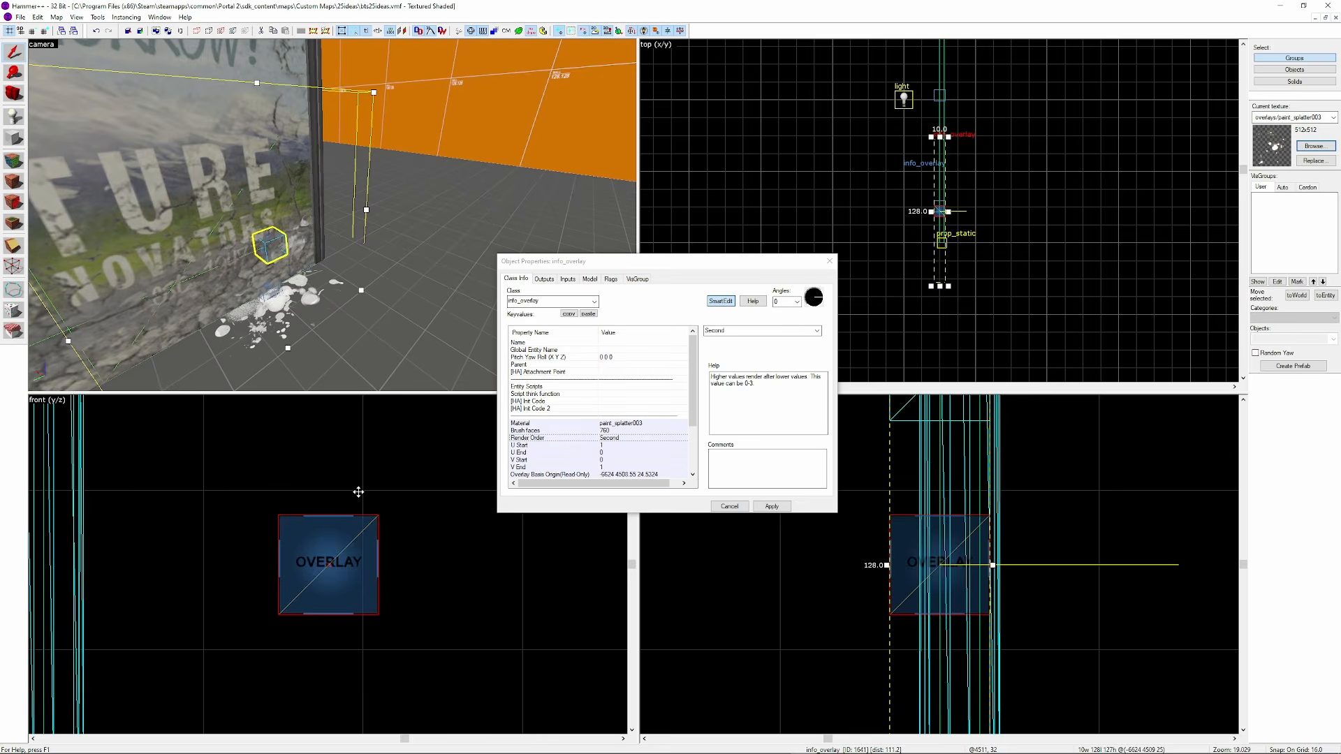
scroll(362, 591, down, 3)
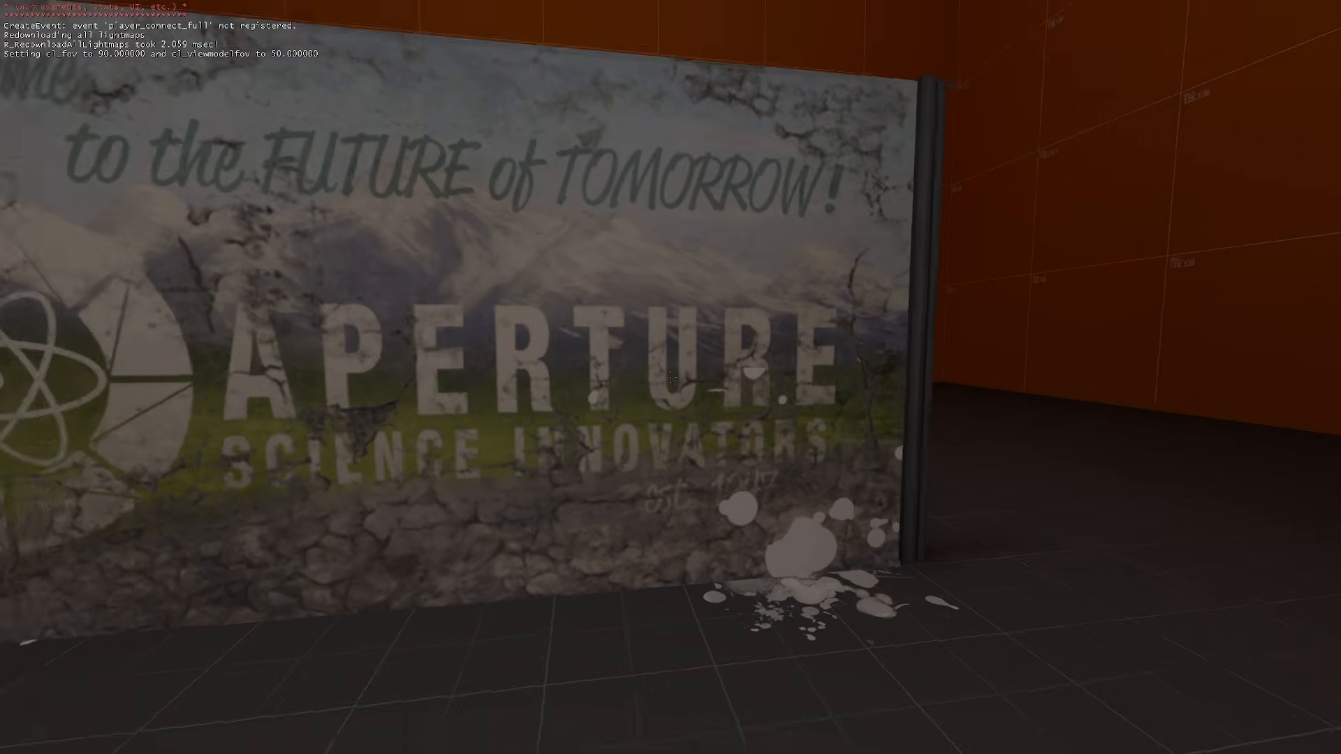
key(s)
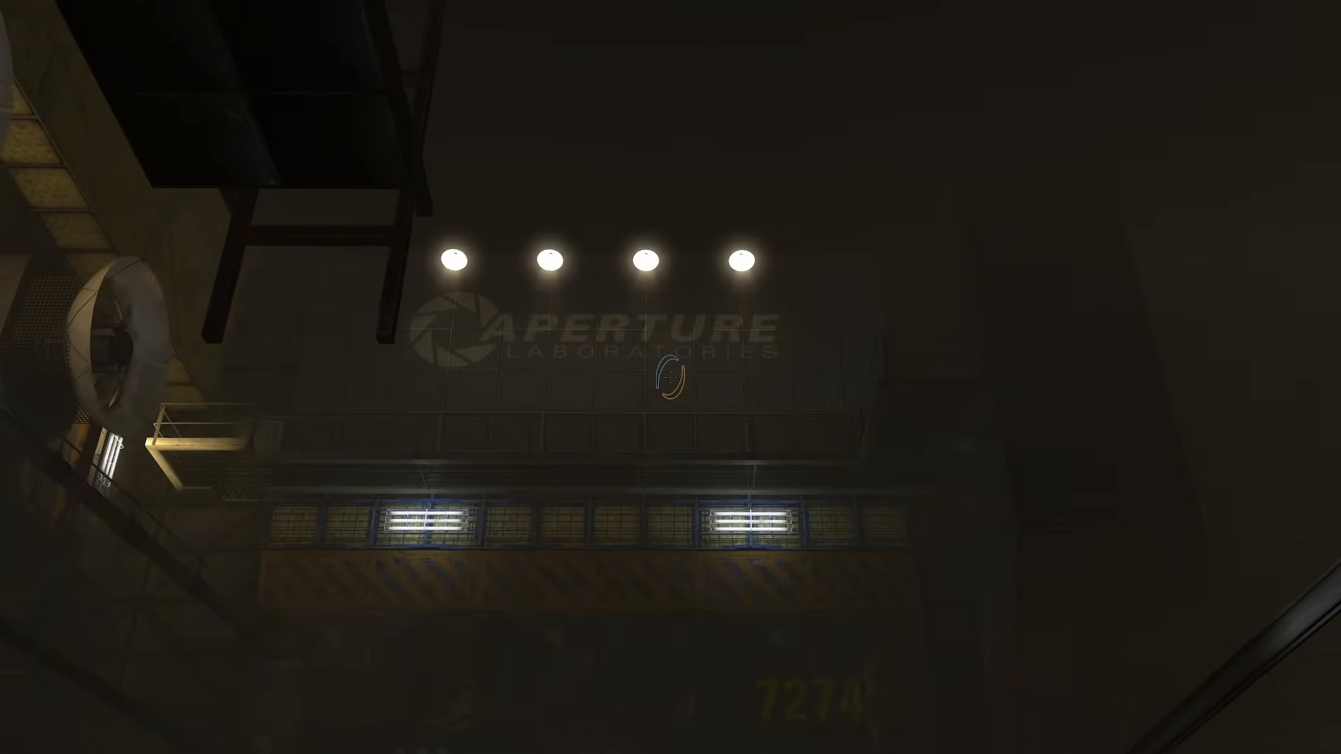
key(w)
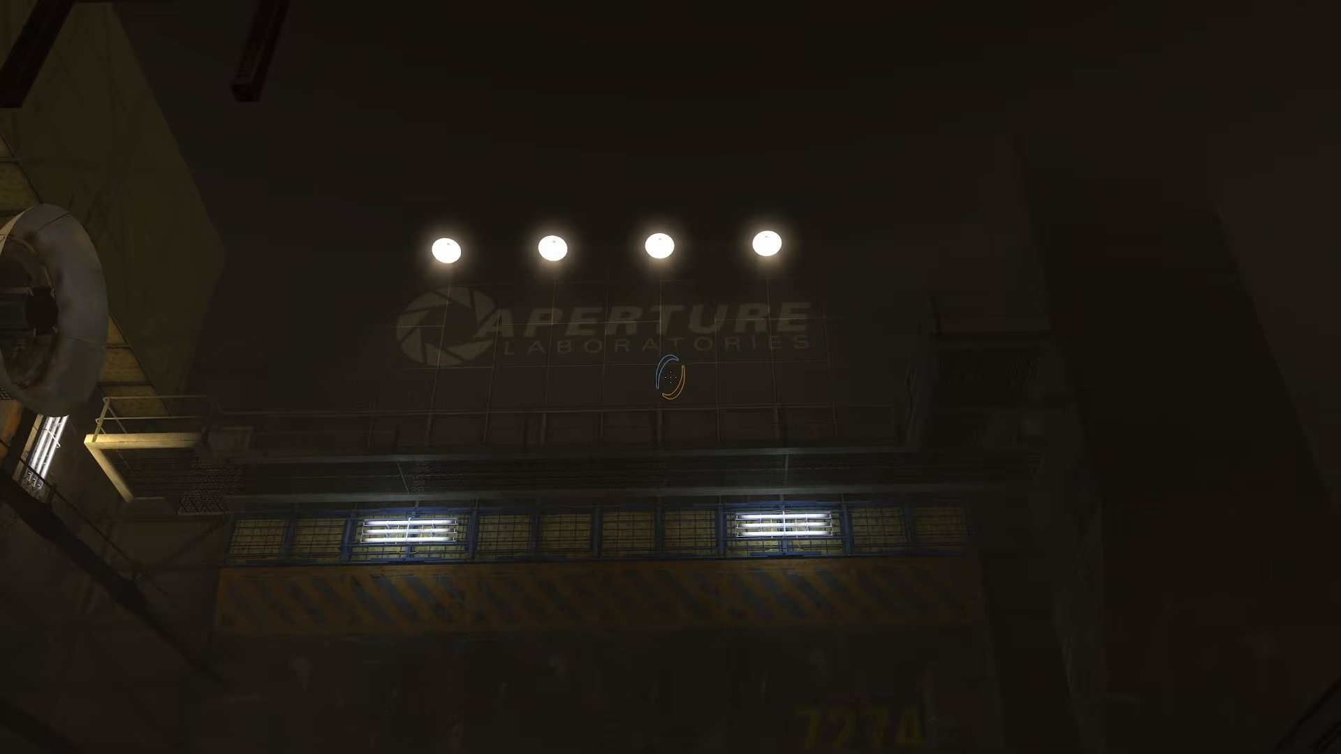
scroll(670, 378, down, 1)
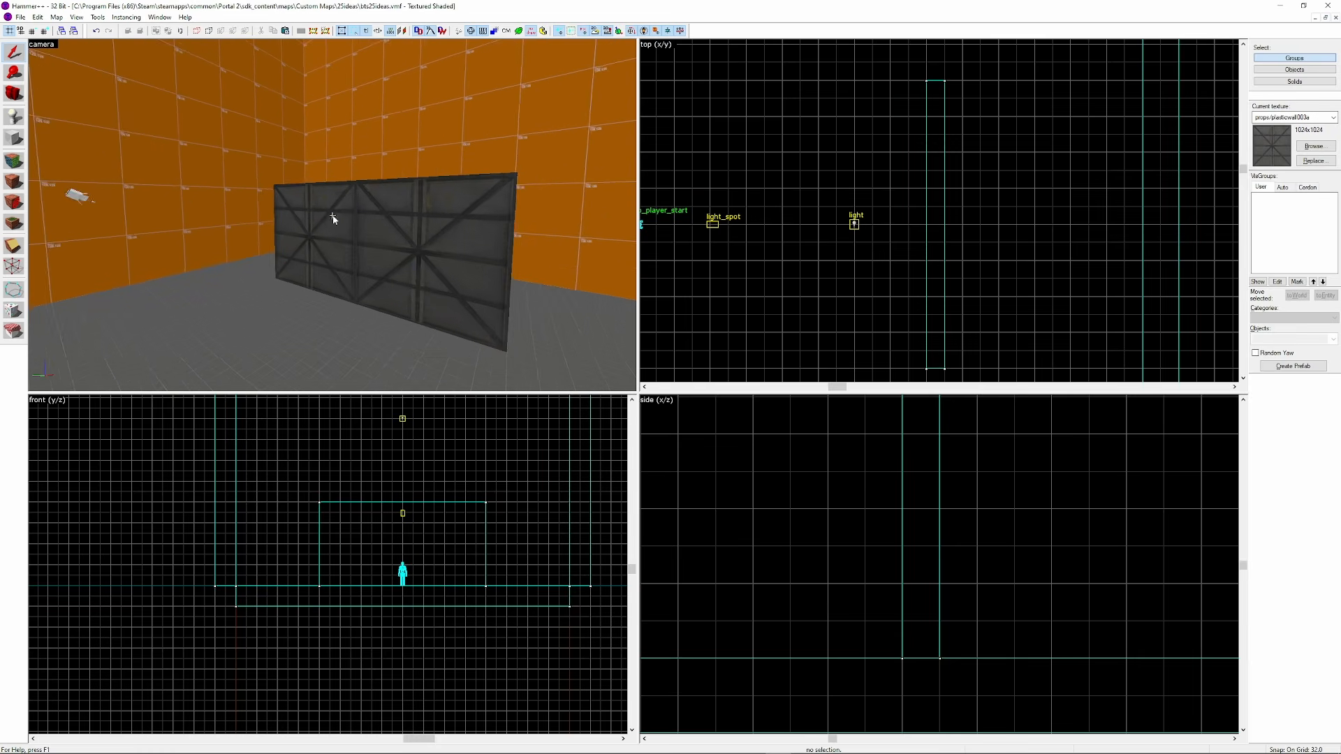
Choose the logo_aperture_lg signage texture by filtering for "aperture" and place it as an overlay on the dark wall
key(w)
key(z)
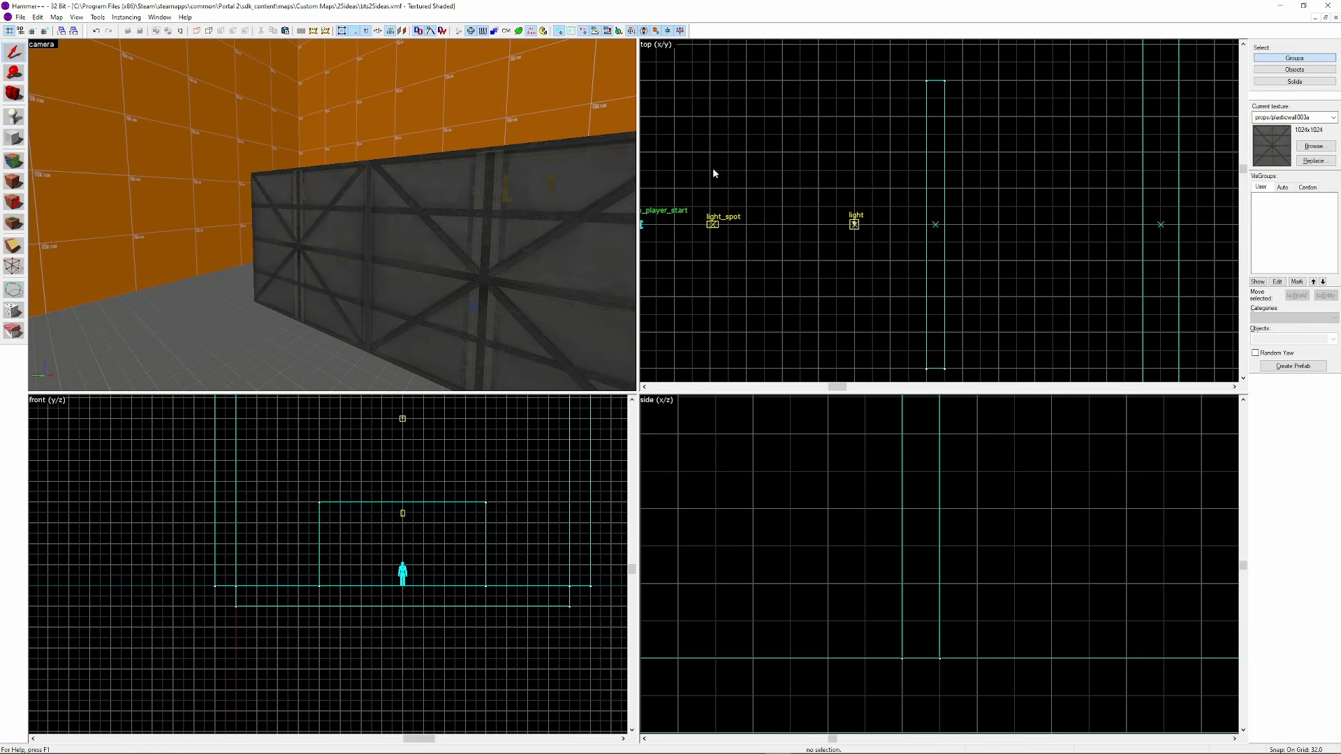
click(1316, 145)
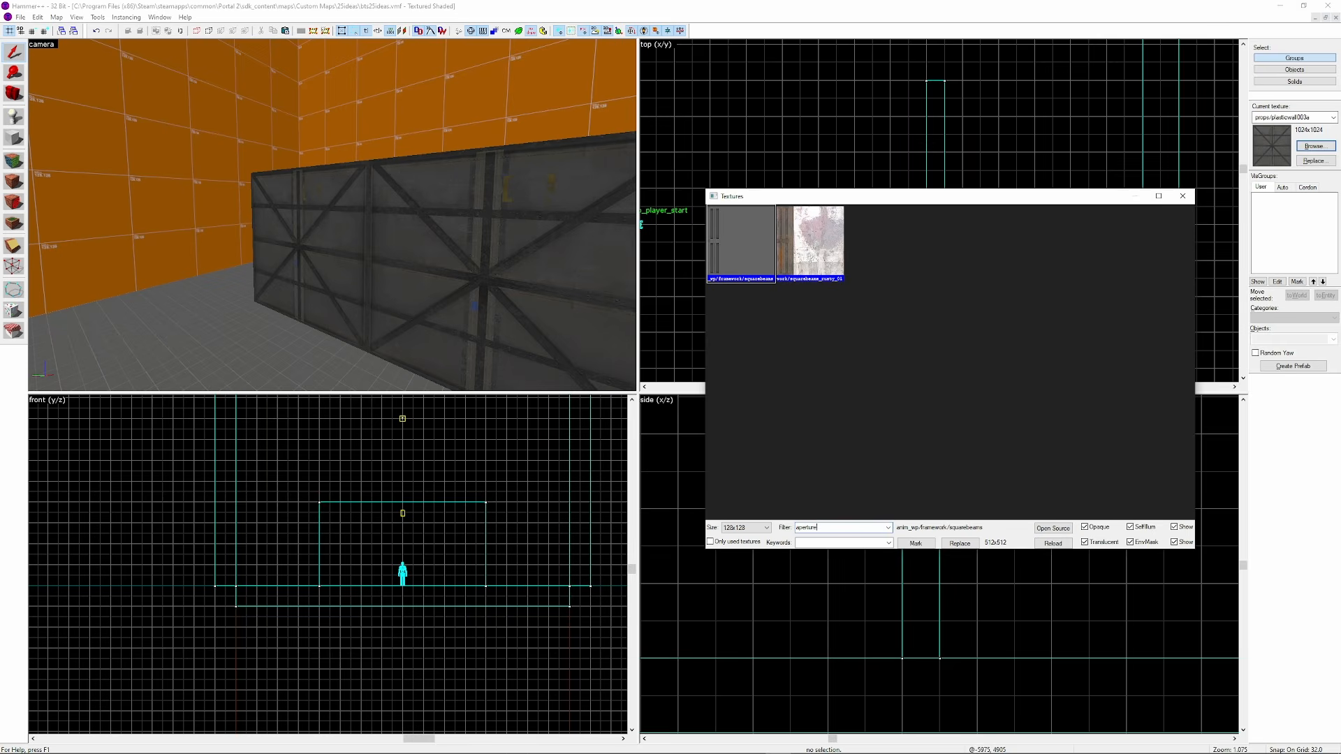
double_click(948, 241)
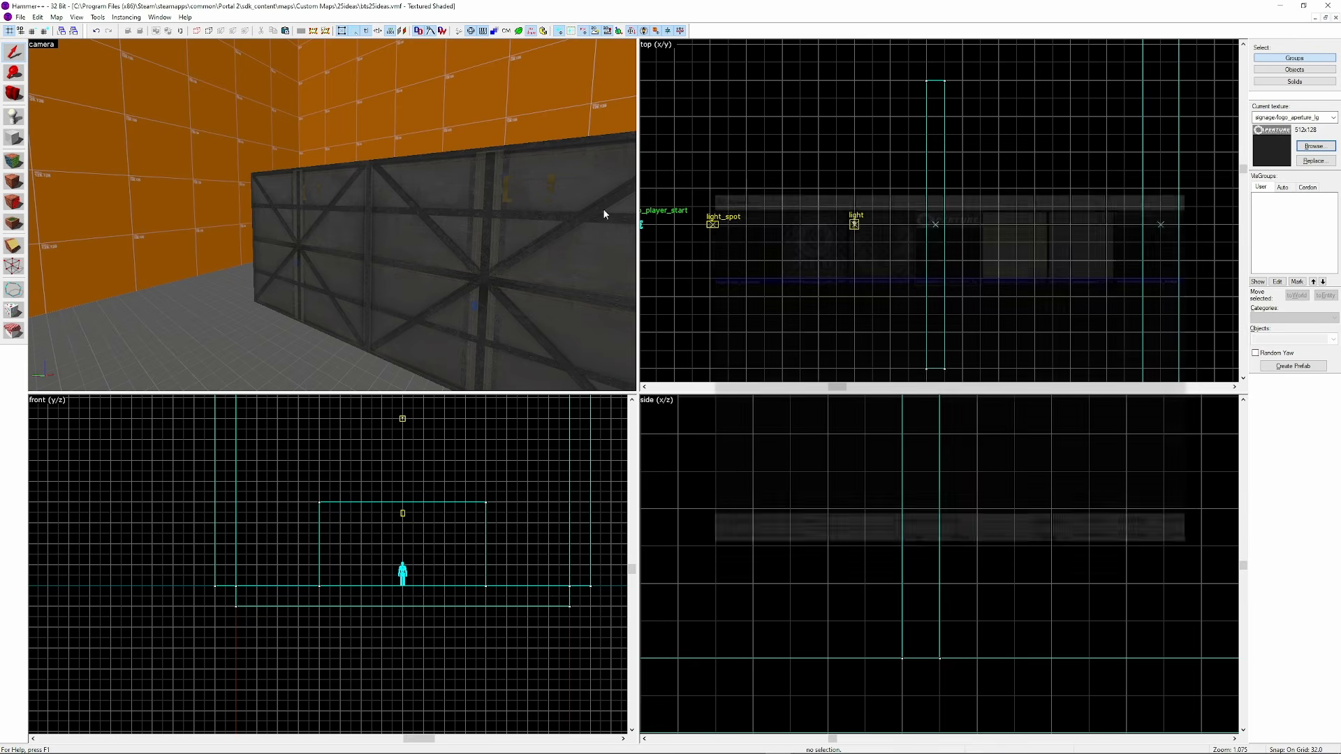
click(13, 222)
click(311, 221)
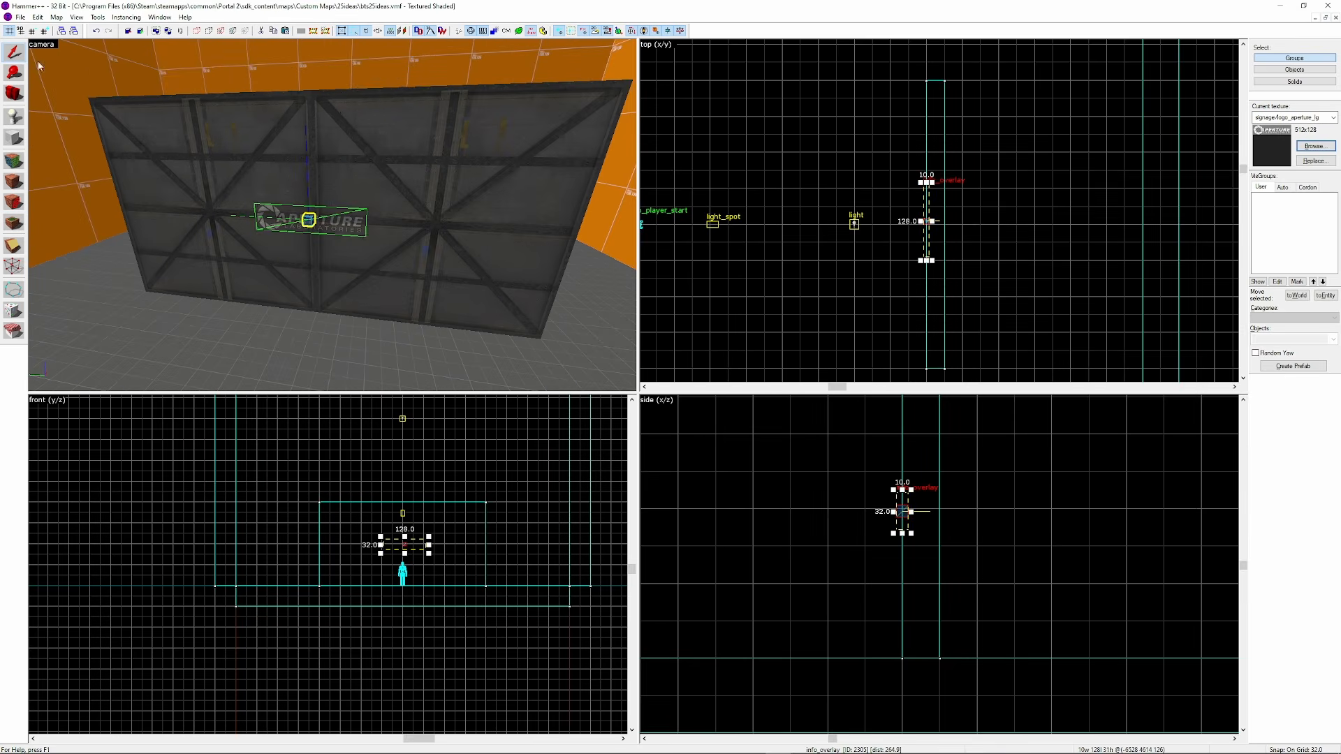
Move the Aperture Laboratories logo overlay toward the wall's left edge and enlarge it to span the wall
key(w)
key(a)
key(s)
key(z)
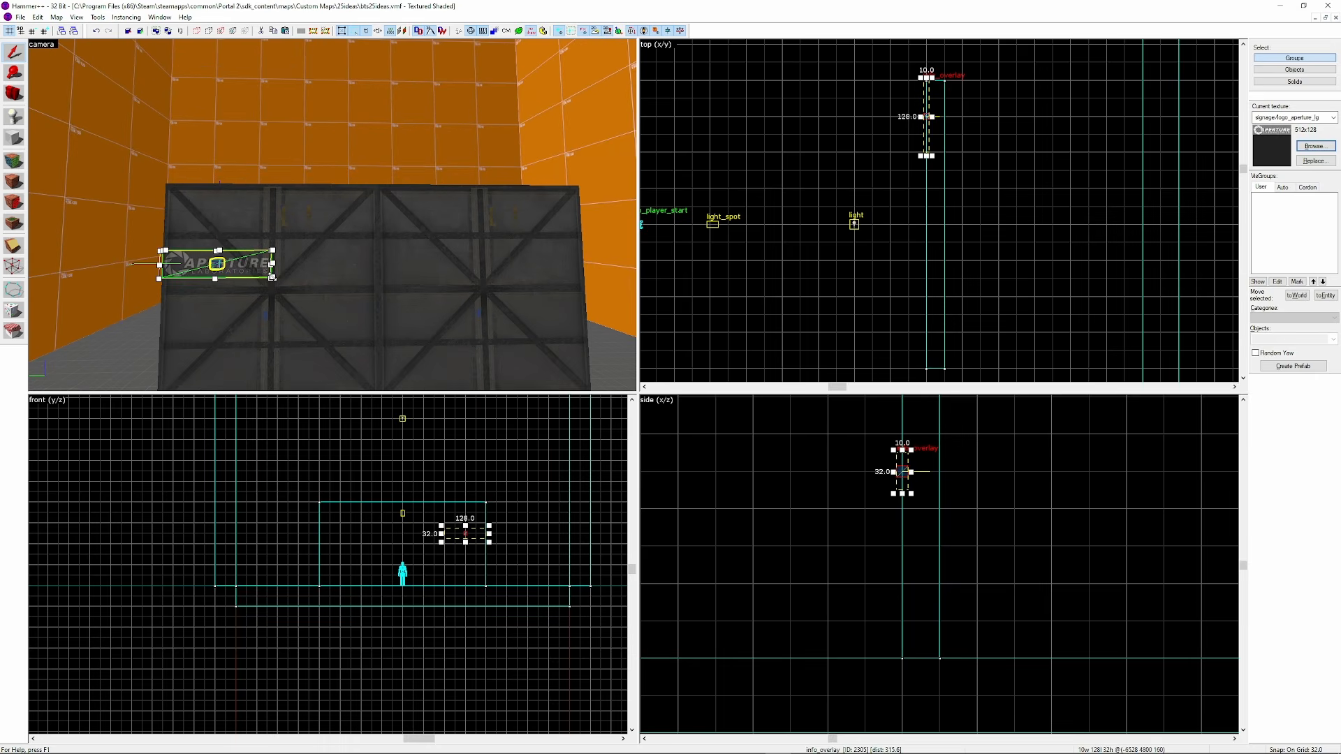
key(a)
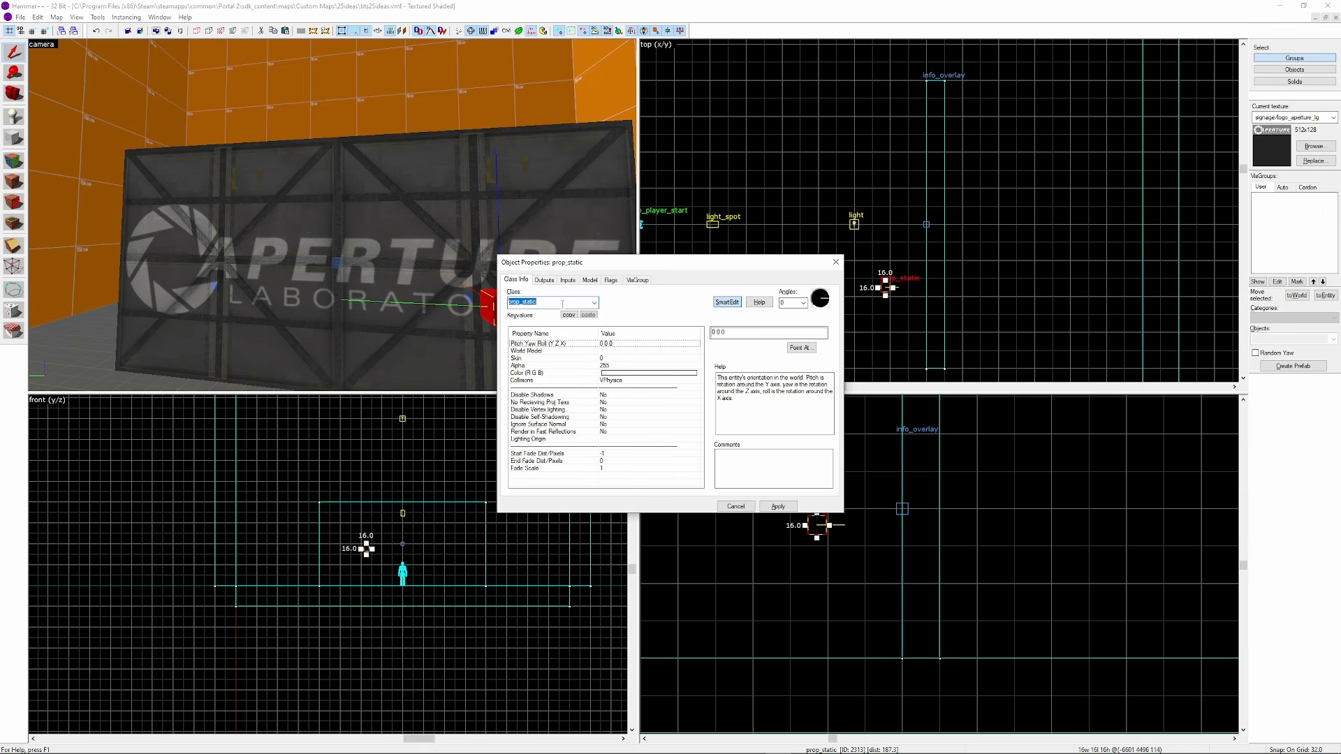
Assign the under_neonlamp model to the prop_static in front of the logo wall, filtering the models for "lamp"
double_click(621, 357)
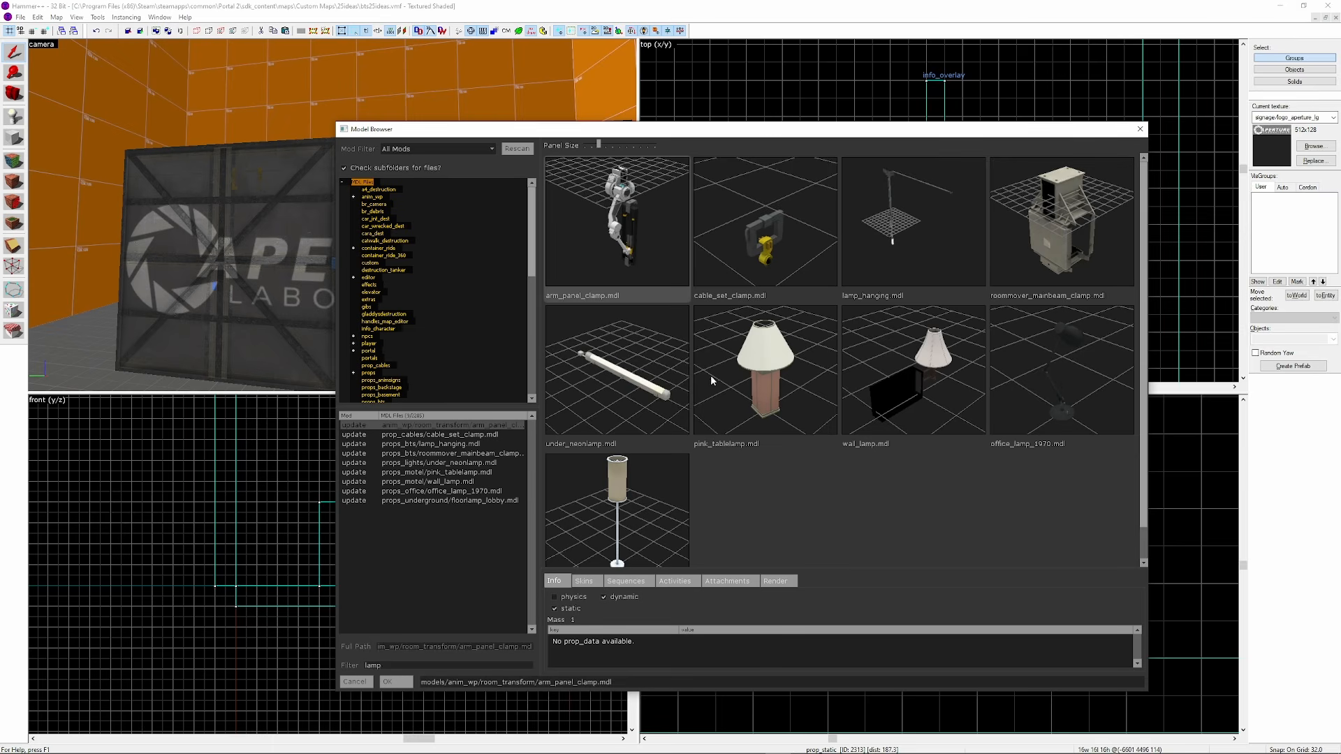
click(396, 682)
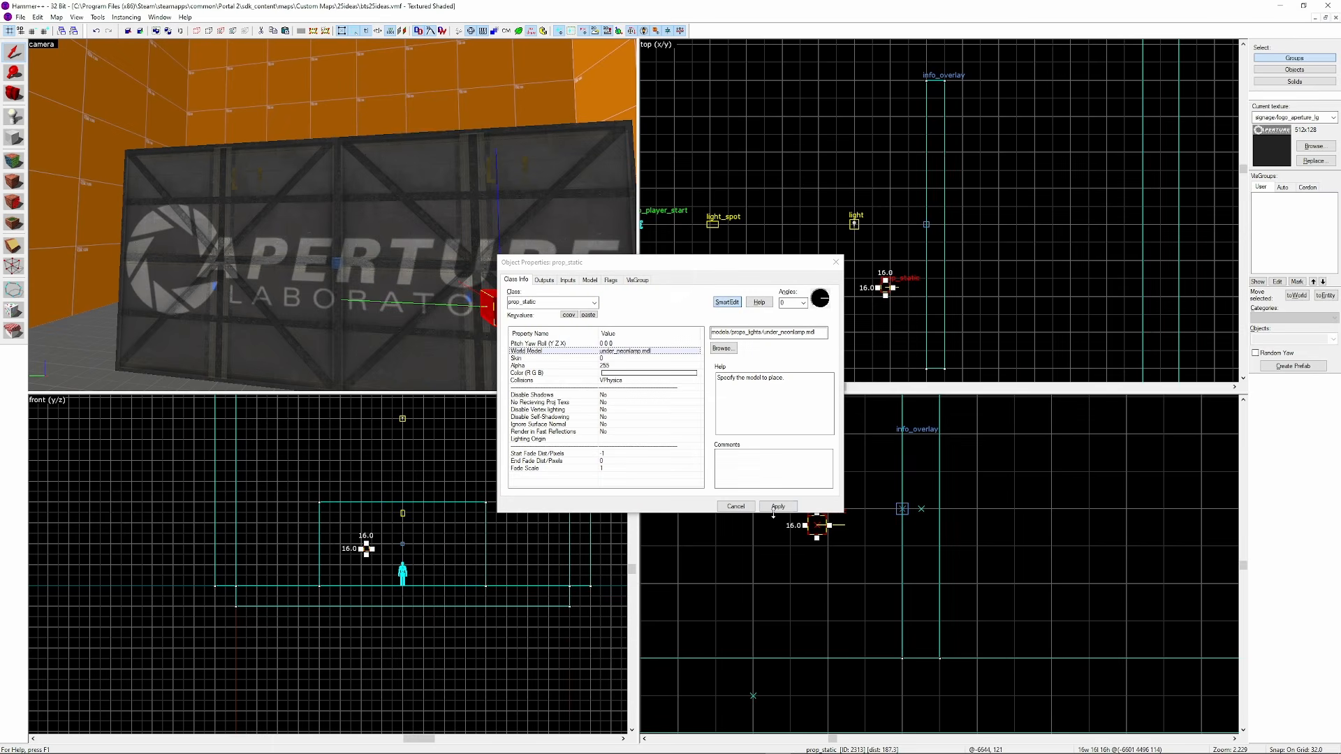
click(836, 263)
scroll(837, 512, up, 5)
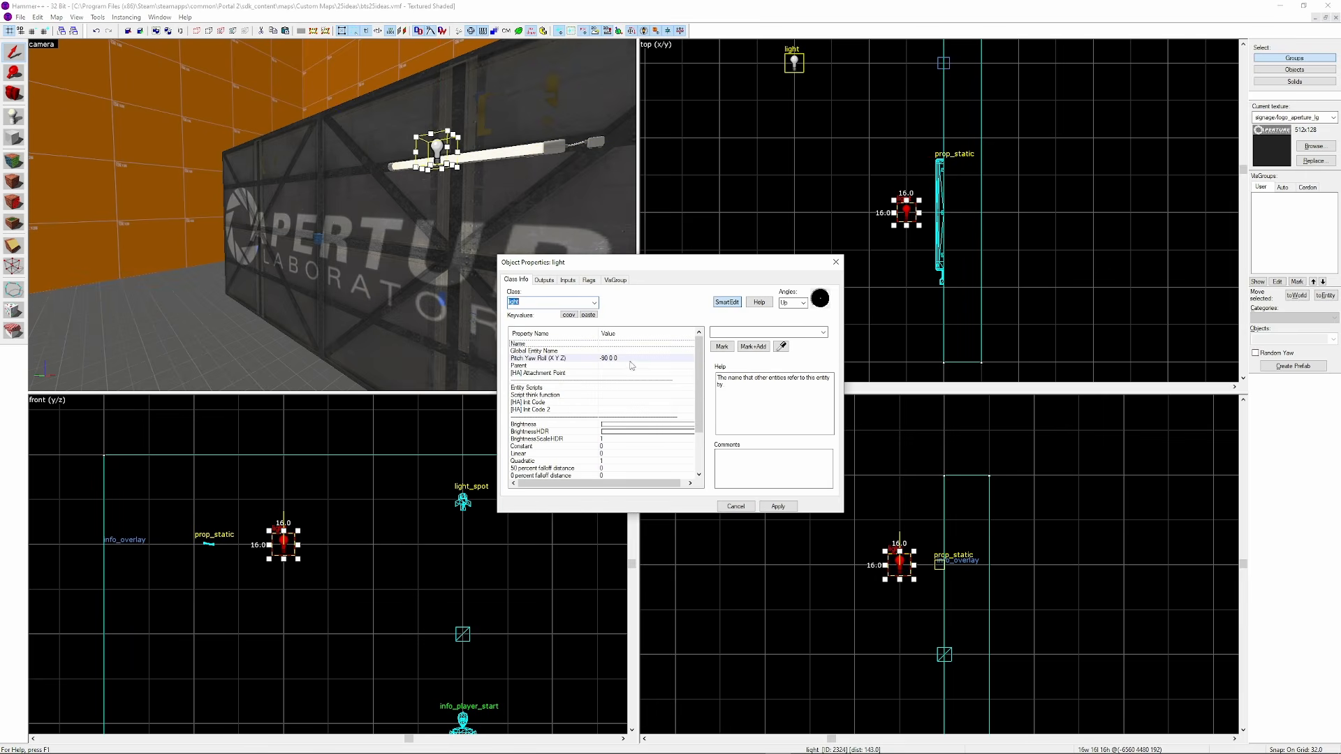
Set the light's colour to pale blue, 194 228 237, with brightness 200
click(637, 427)
click(791, 493)
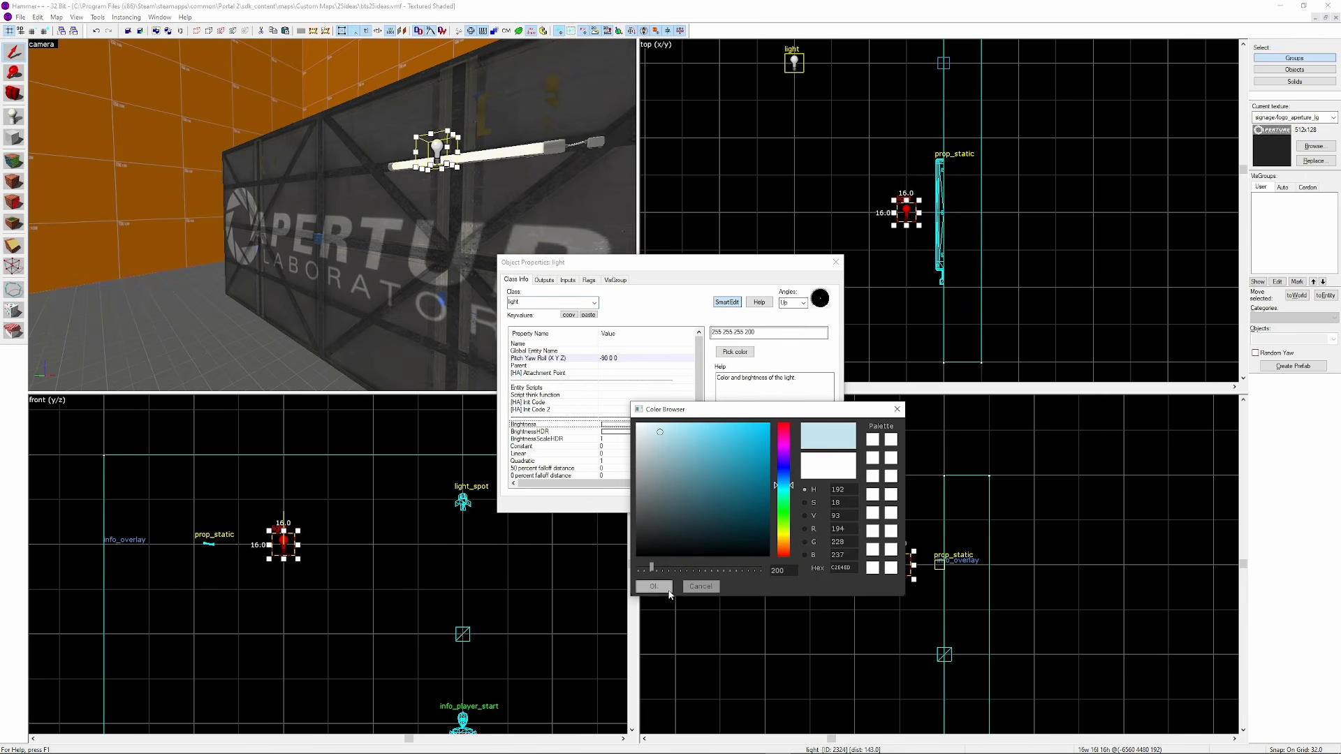
click(657, 588)
click(832, 270)
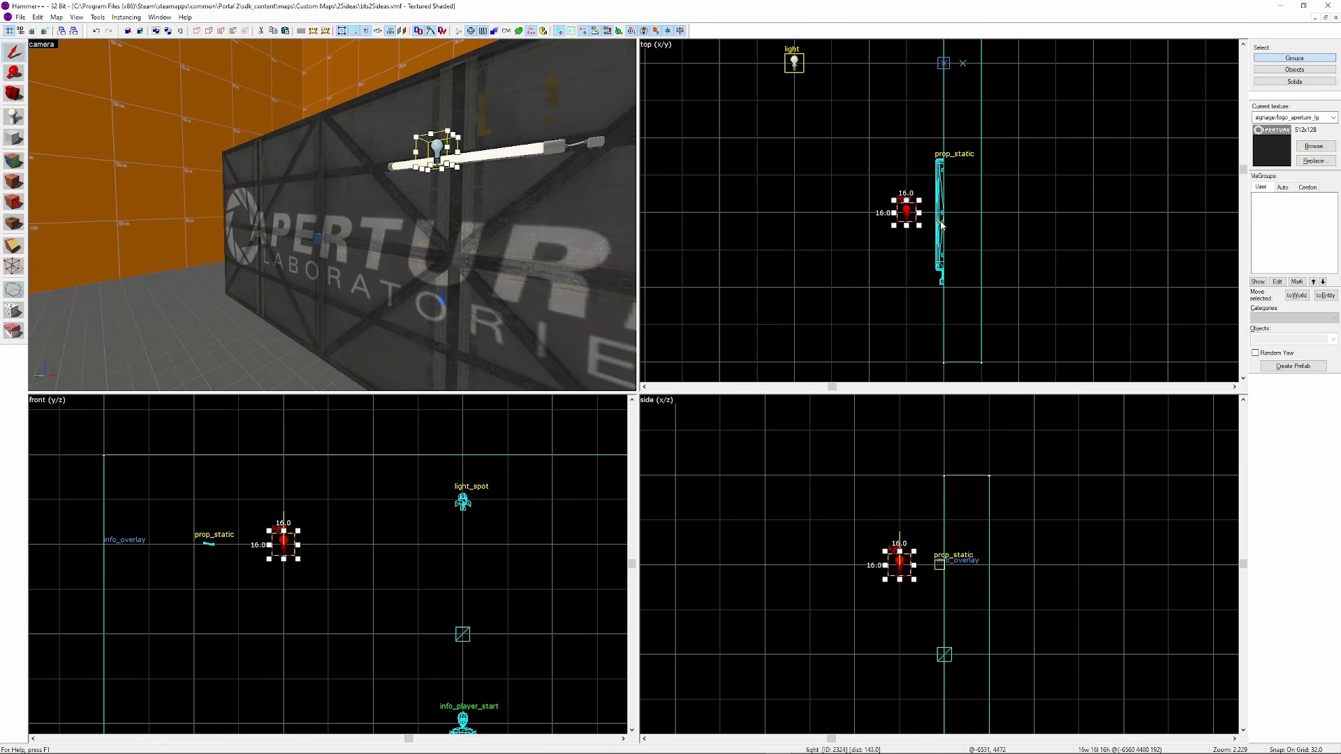
Select the neon lamp with its light and duplicate the pair along the wall to form a row of three above the logo
ctrl+click(940, 222)
scroll(925, 315, down, 4)
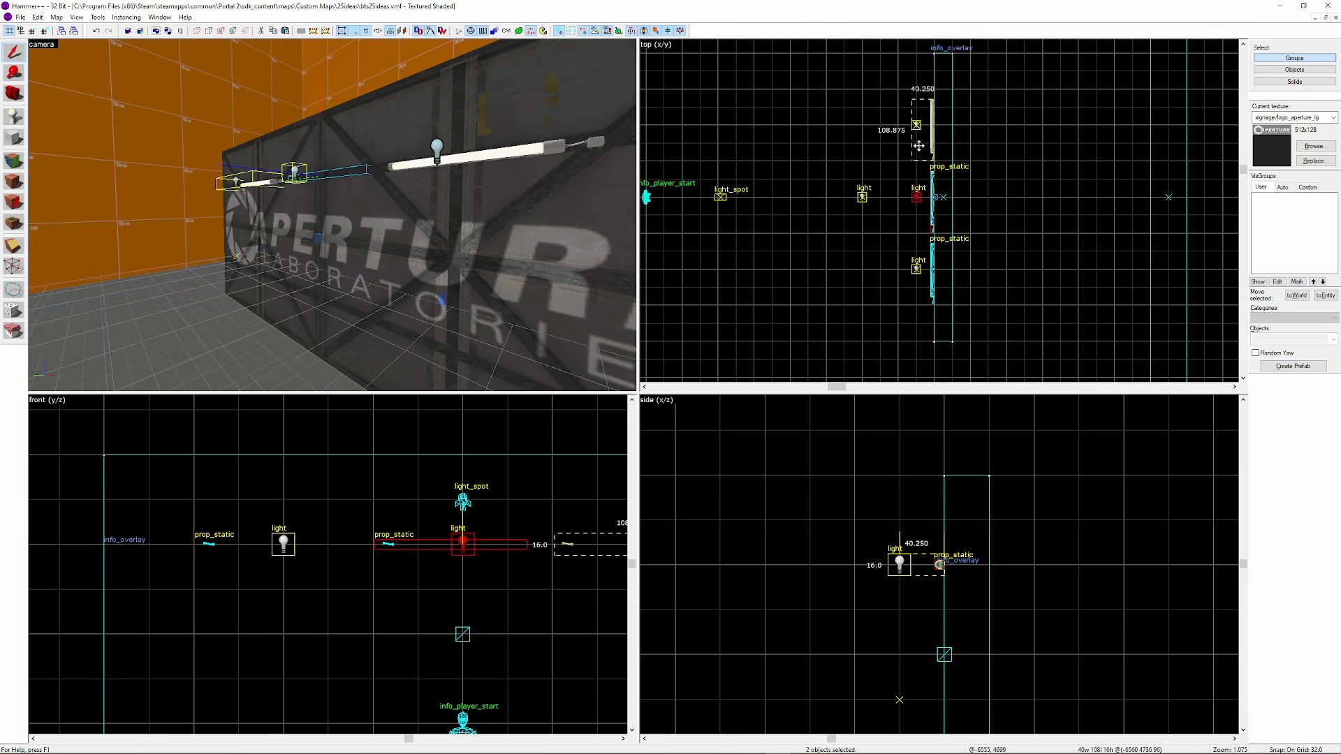
shift+drag(918, 146, 919, 145)
key(w)
key(a)
scroll(478, 579, up, 4)
key([)
key([)
key([)
drag(479, 517, 479, 506)
key(Escape)
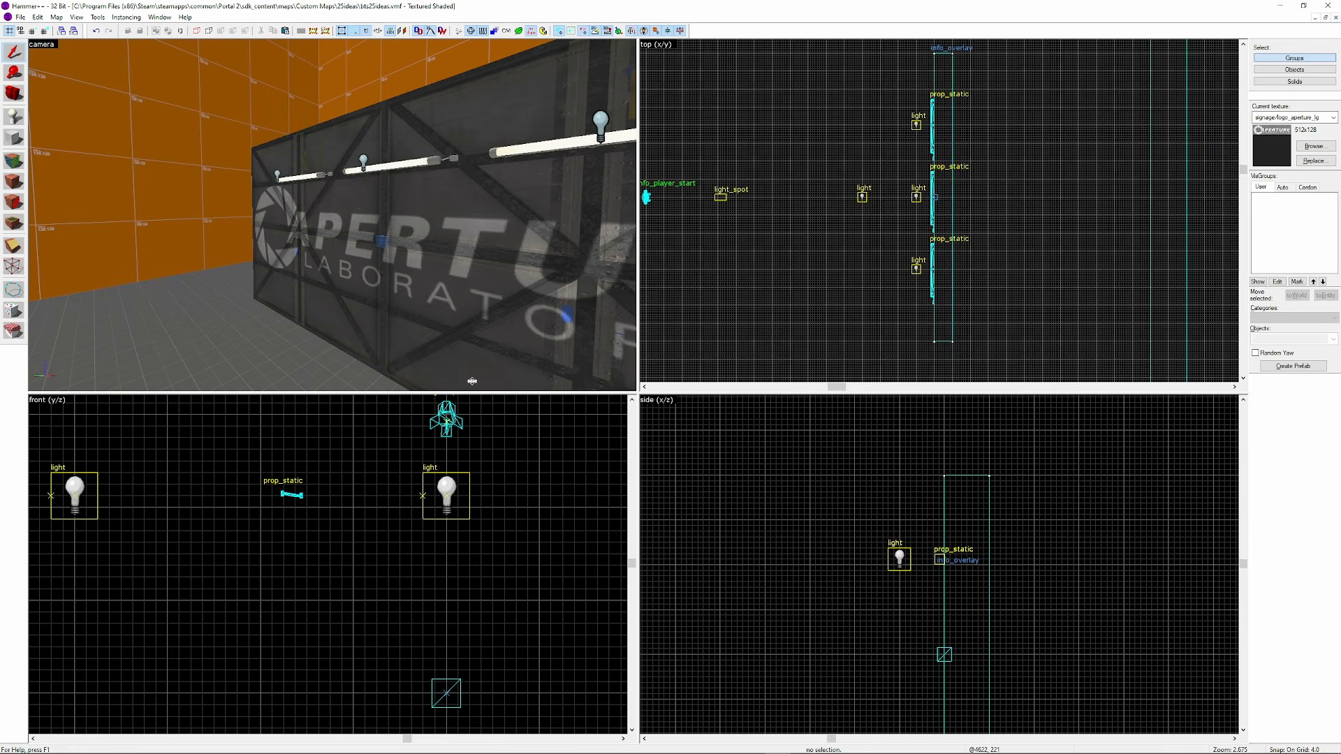
Examine the lamp row and its lighting on the Aperture logo wall, both in the editor and in the game
key(z)
key(s)
key(w)
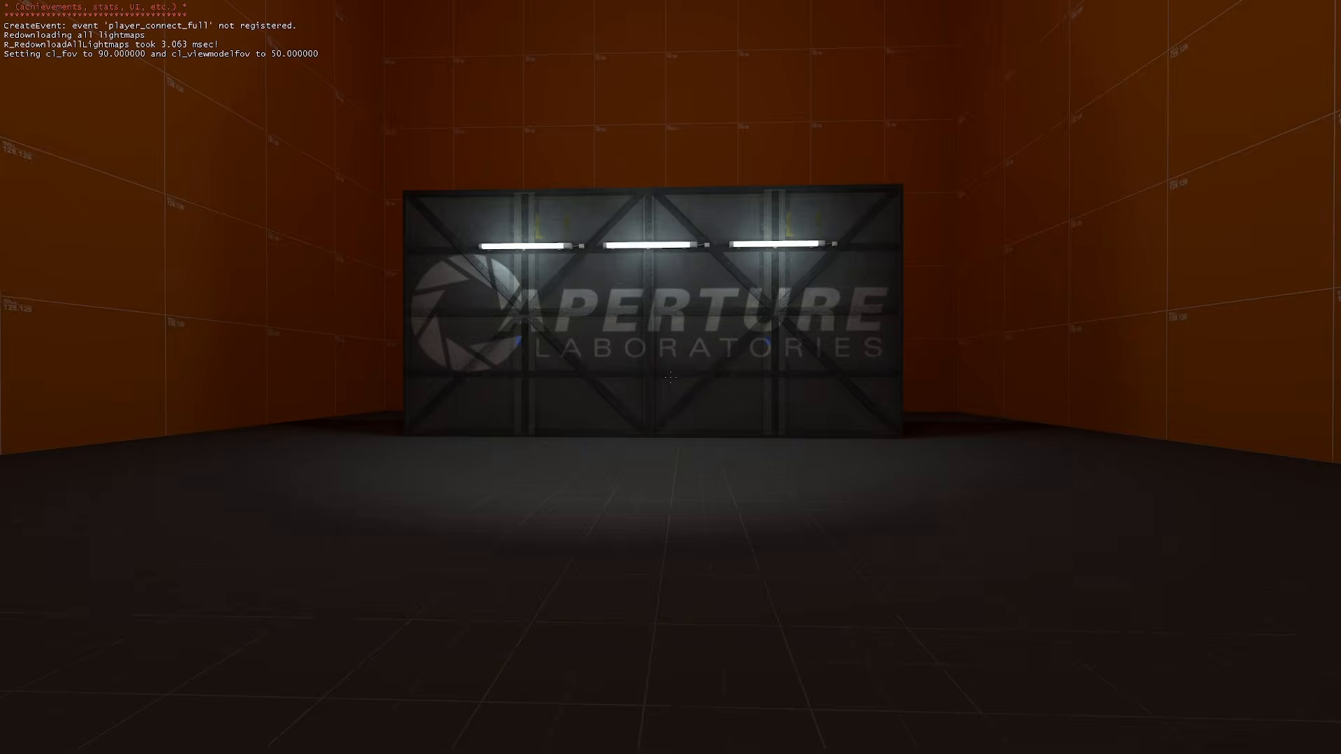
key(w)
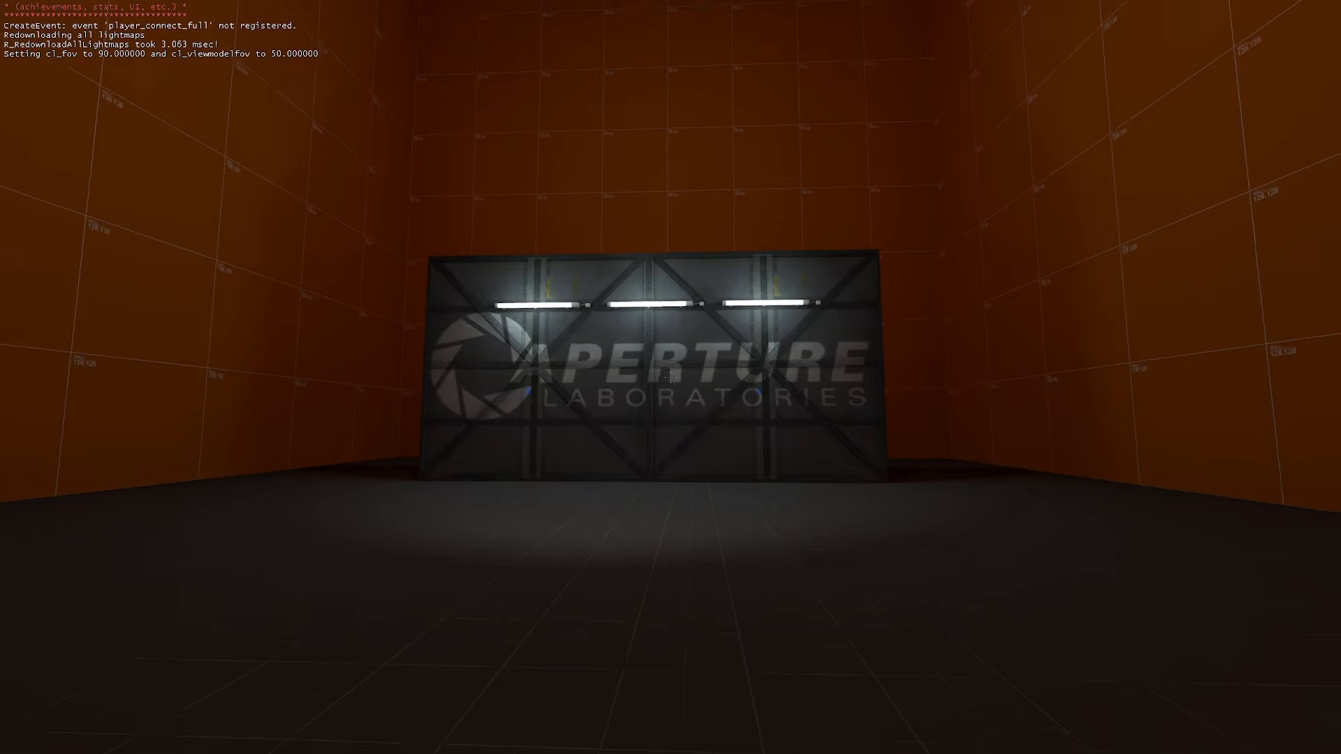
key(a)
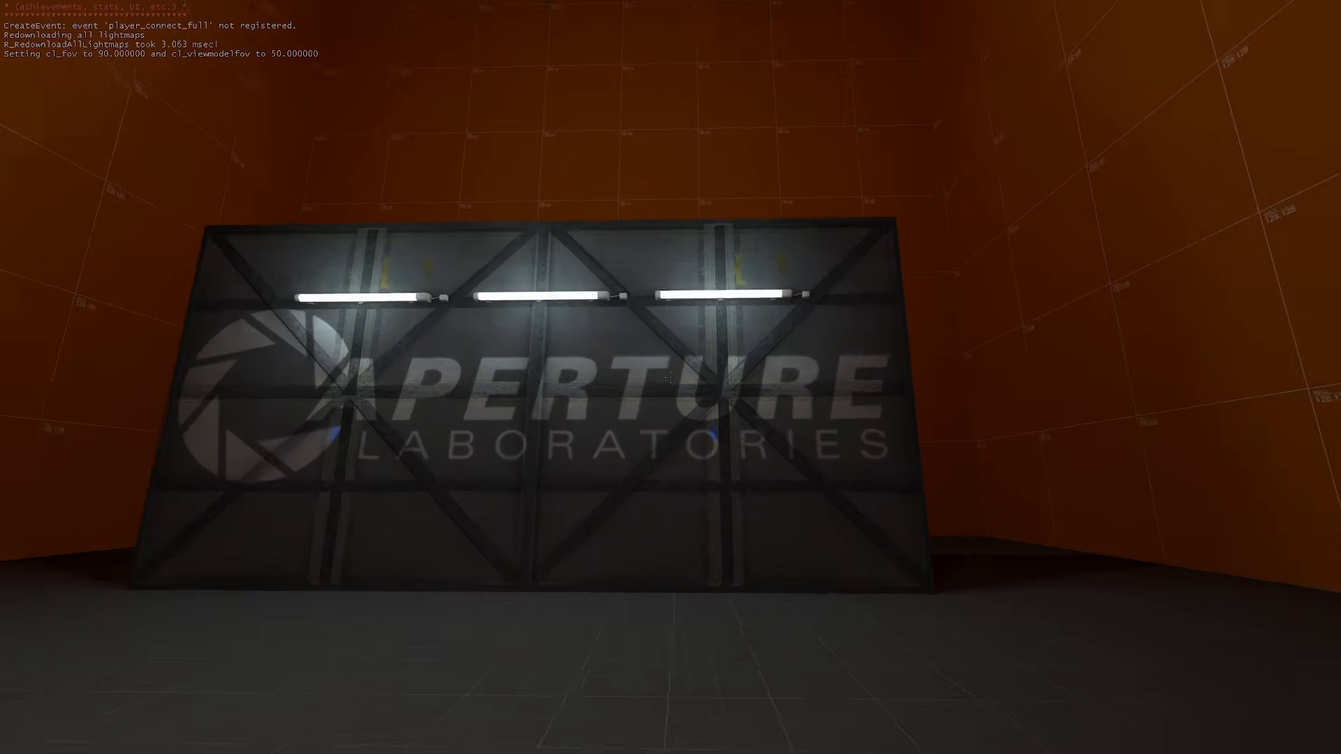
key(s)
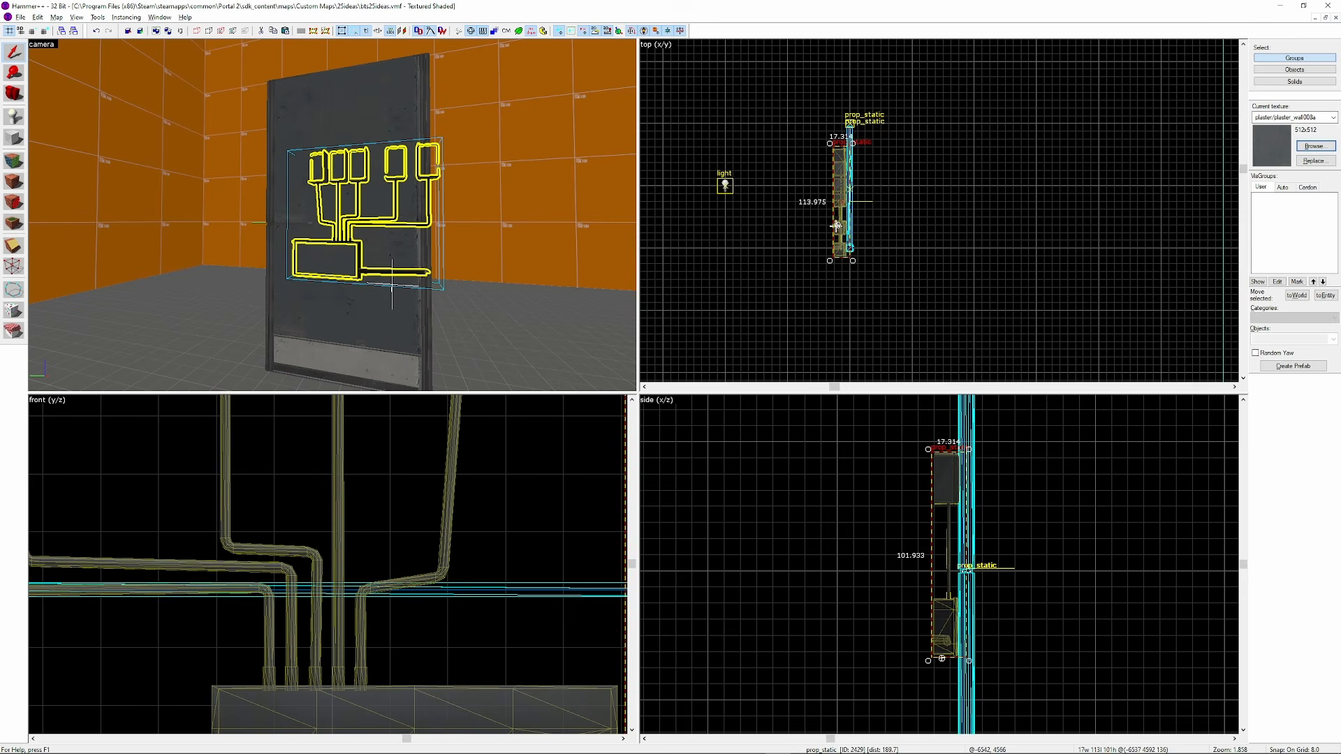
Rotate the fuse box set to fit against the tall wall panel and raise it to the panel's upper half
scroll(837, 226, up, 3)
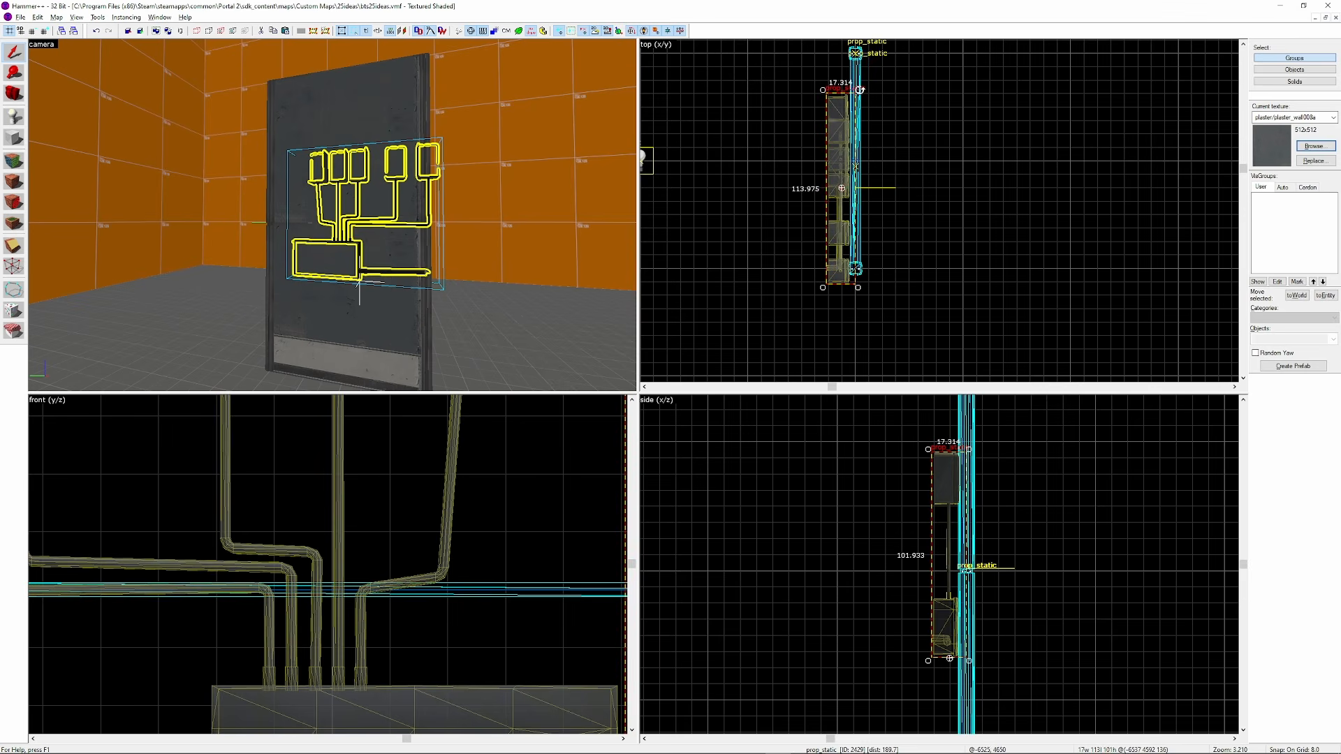
scroll(851, 263, up, 2)
drag(861, 90, 843, 229)
scroll(976, 498, down, 4)
scroll(396, 514, down, 10)
drag(408, 516, 417, 451)
key(z)
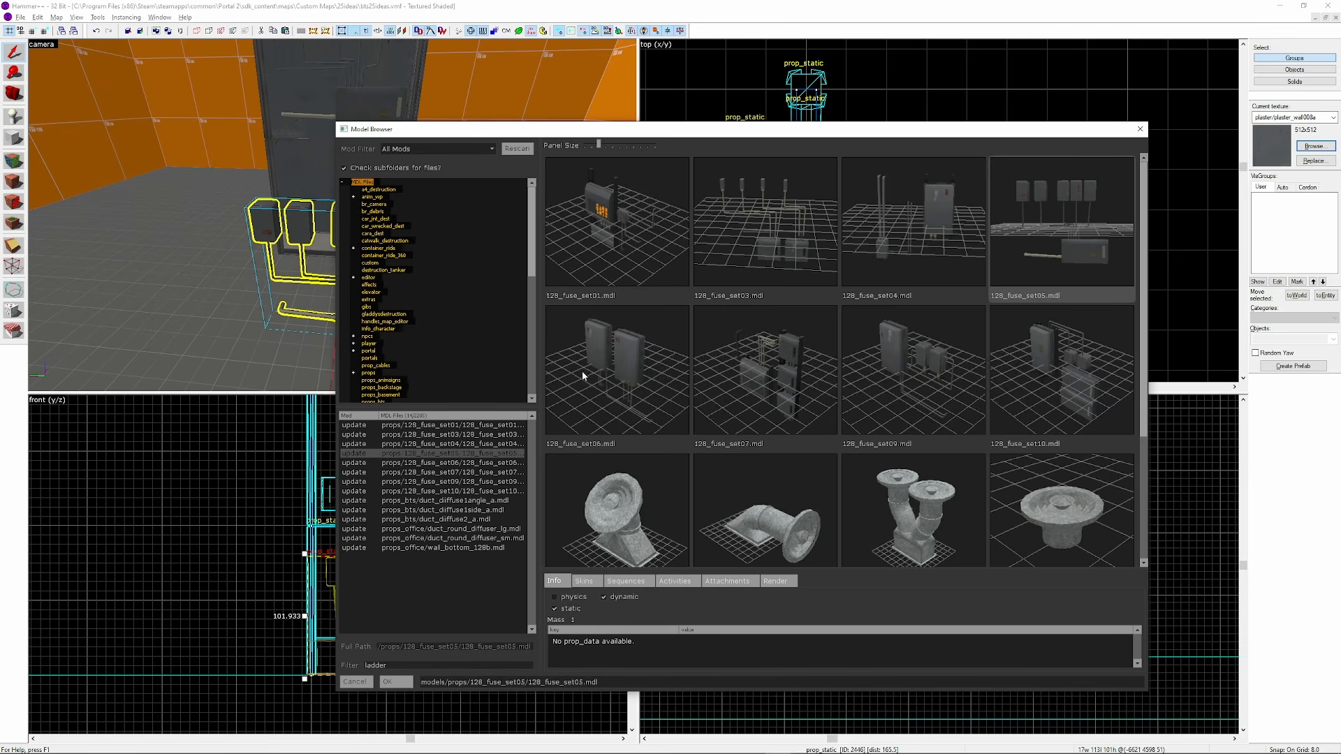
Assign the ladderaluminum model to the duplicated fuse box prop and raise the ladder toward floor level
click(762, 240)
click(396, 683)
click(781, 508)
drag(374, 623, 374, 581)
scroll(881, 614, up, 3)
key(z)
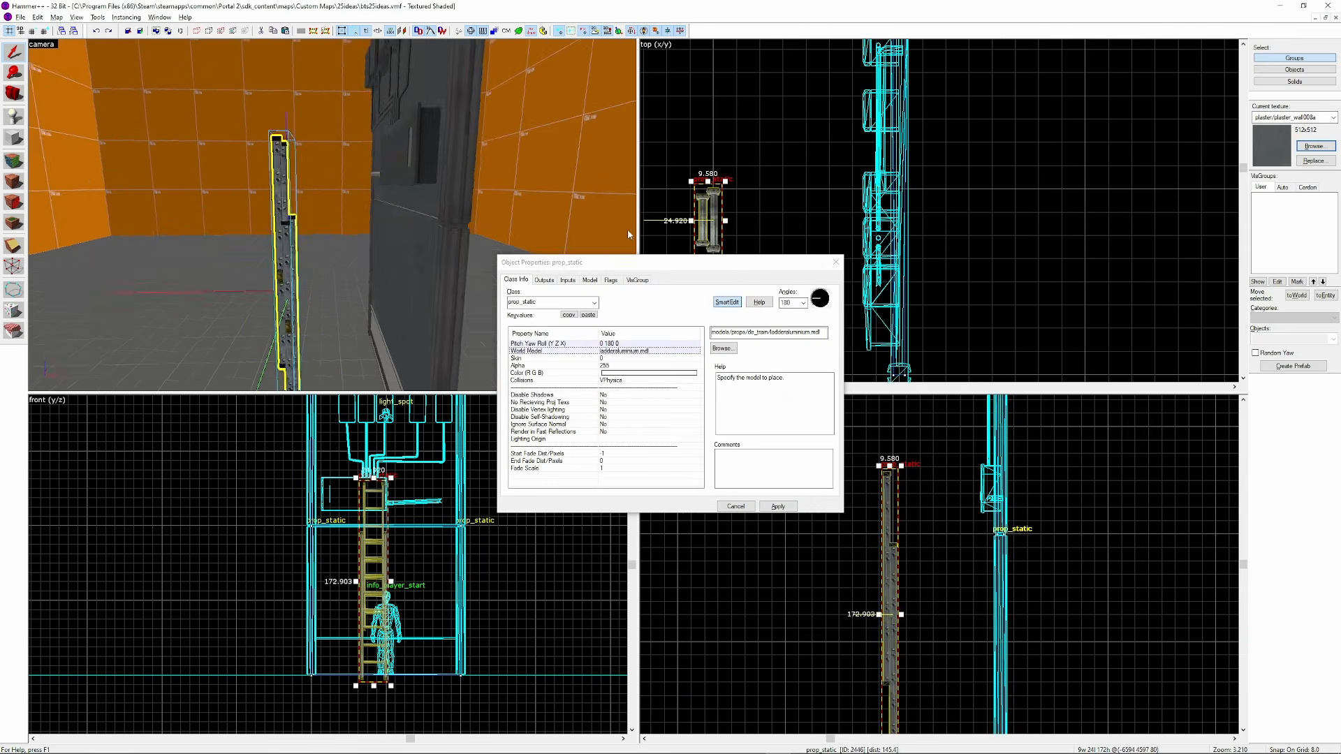
click(835, 262)
Rotate the ladder to face the wall panel and position it in front, beside the large fuse box
scroll(706, 220, up, 2)
drag(719, 194, 702, 278)
drag(707, 232, 803, 131)
scroll(961, 505, down, 2)
scroll(968, 482, up, 2)
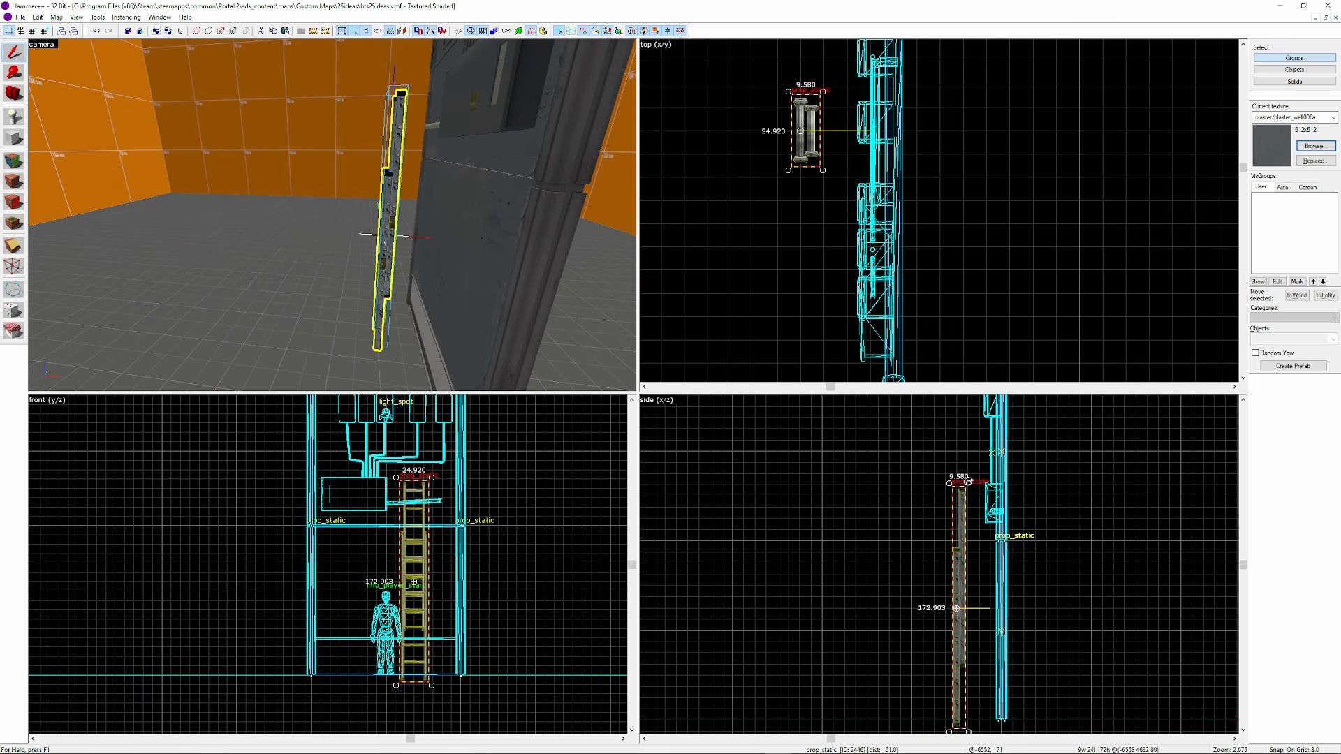
Tilt the ladder in the side view and shift it so its upper end leans against the panel
drag(969, 477, 1002, 489)
scroll(978, 475, up, 5)
drag(959, 552, 958, 517)
key(z)
key(z)
scroll(1006, 524, up, 2)
key(z)
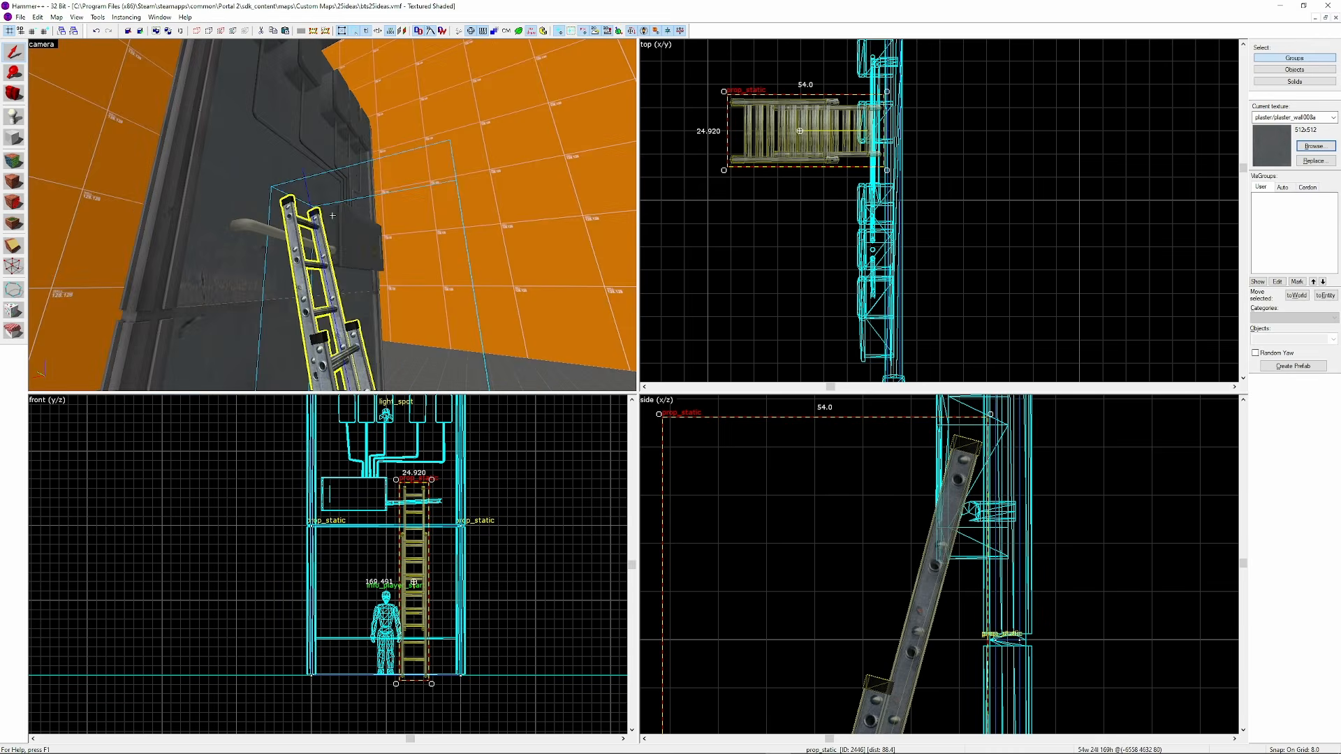
key(z)
Align the leaning ladder's foot with the floor and check the fuse box scene in the game
scroll(897, 509, down, 6)
scroll(898, 508, up, 4)
scroll(853, 632, down, 1)
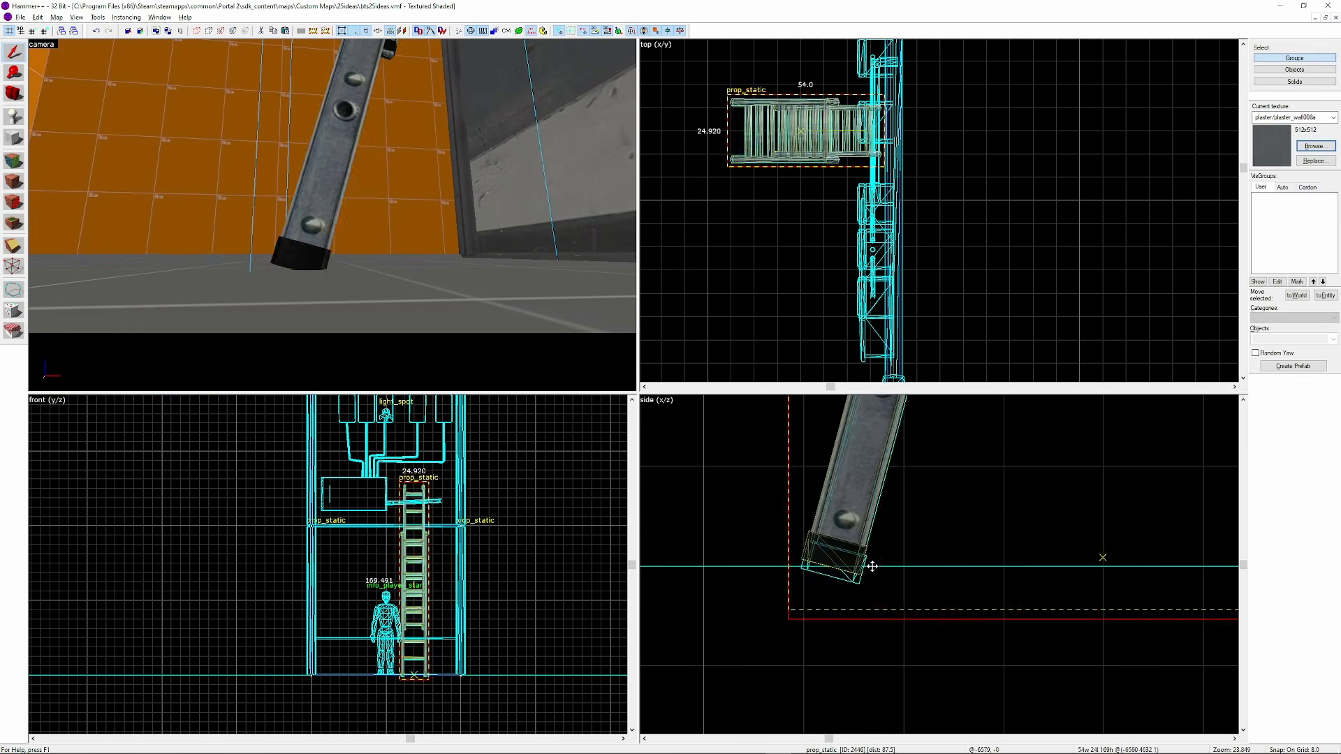
scroll(1102, 554, down, 4)
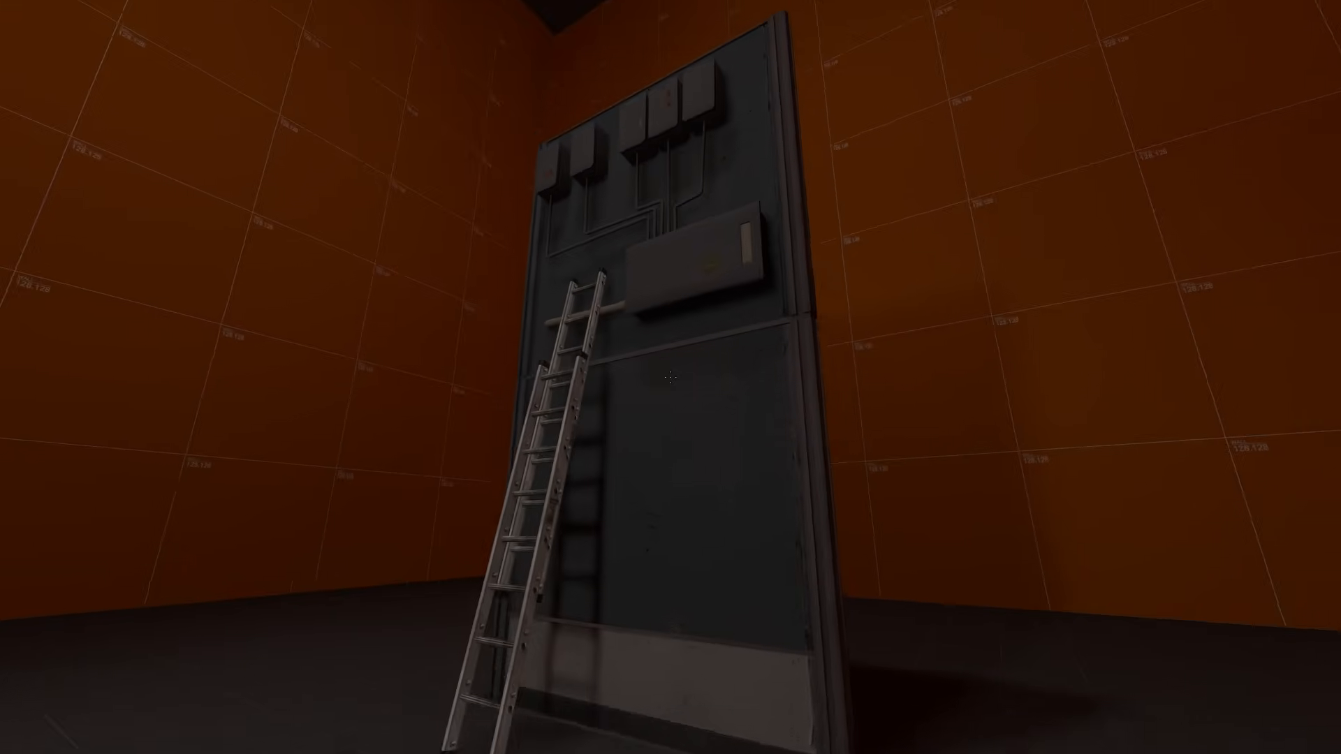
key(a)
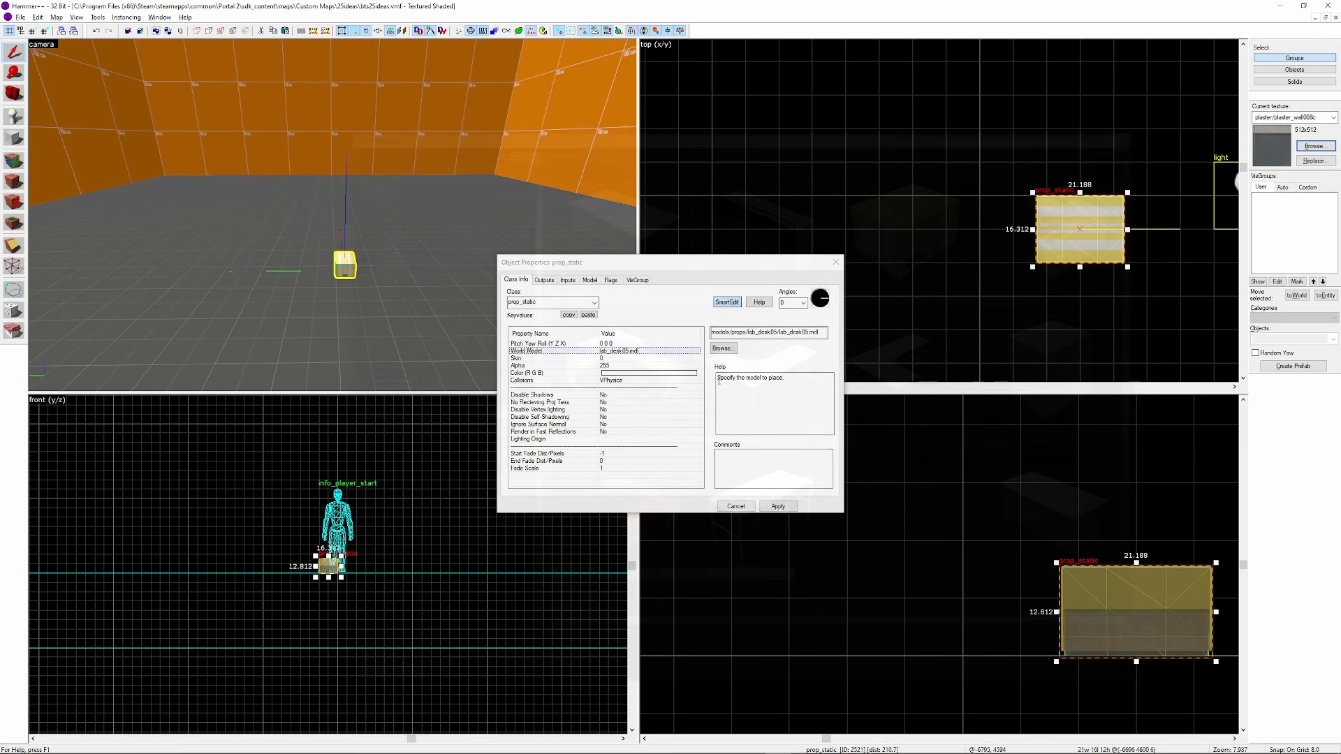
Apply the lab_desk05 model to the prop and assign cardboardbox_c_1970 to a new prop_static in front of the desk
click(790, 507)
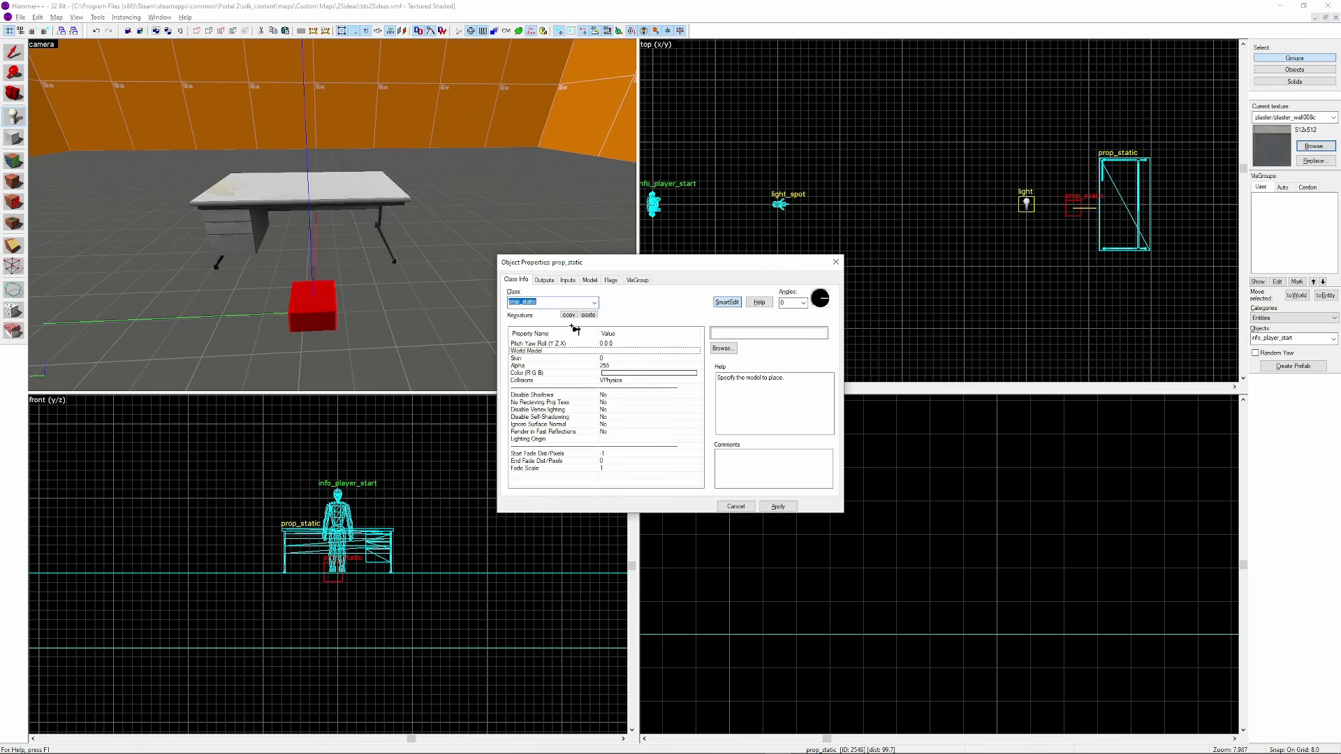
click(732, 352)
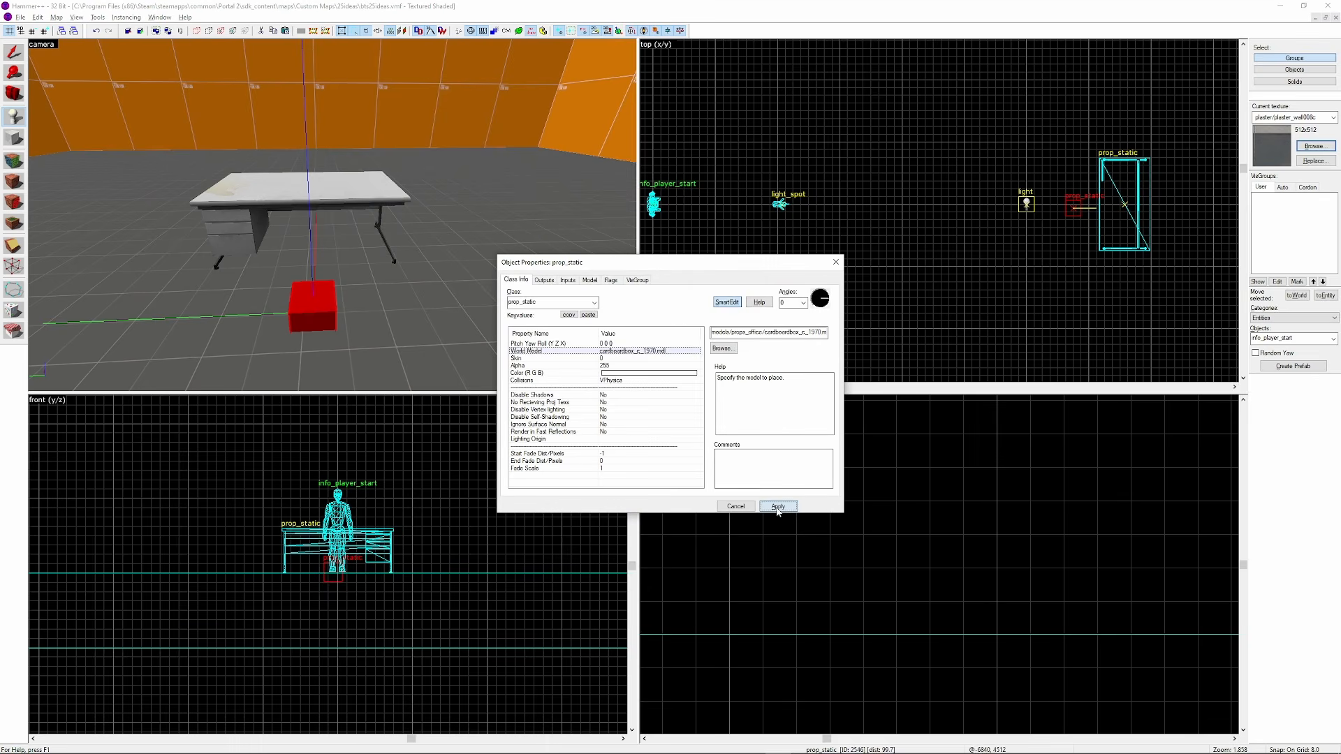
click(836, 262)
Move the cardboard box beneath the desk and arrange rotated copies beside it
scroll(467, 257, up, 1)
key(shift+s)
scroll(1073, 203, up, 4)
drag(1073, 206, 1170, 201)
scroll(1197, 181, up, 3)
key(z)
key(w)
key(z)
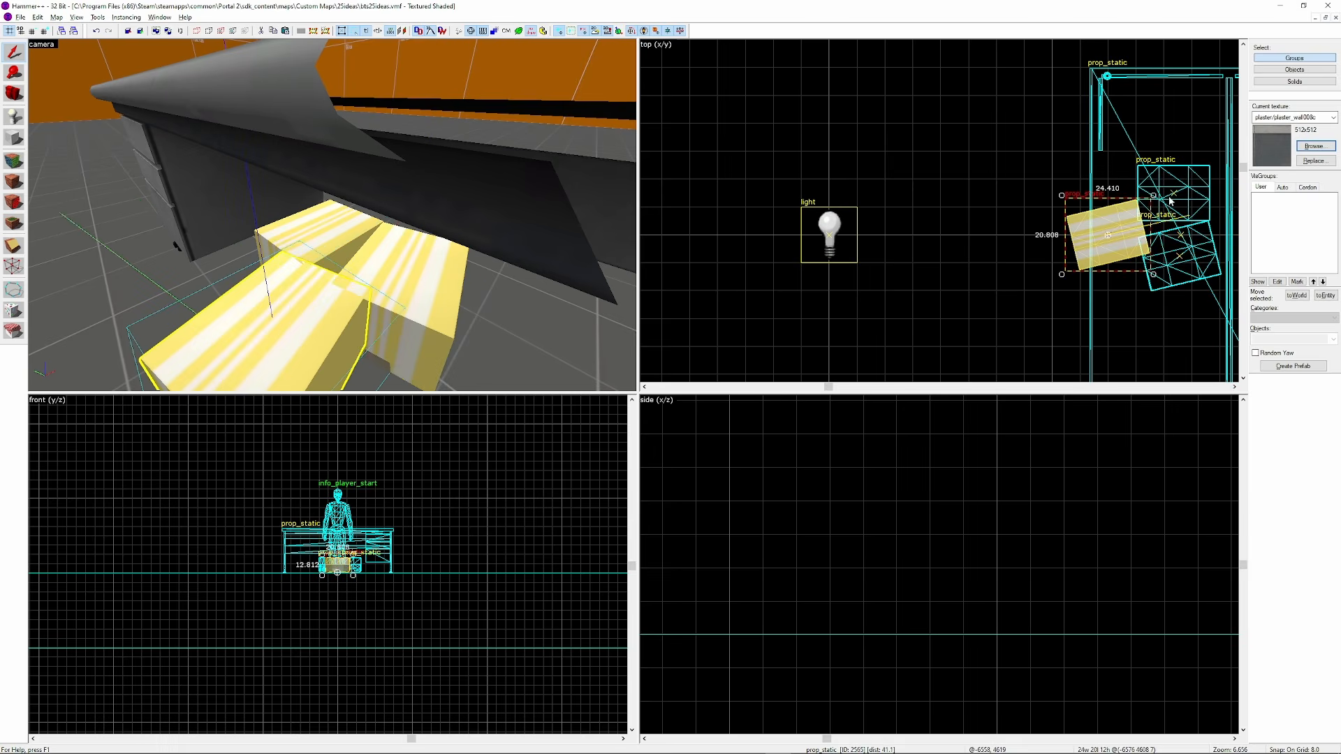
Stack the third cardboard box on the other two and lower the bottom pair slightly toward the floor
scroll(348, 561, up, 14)
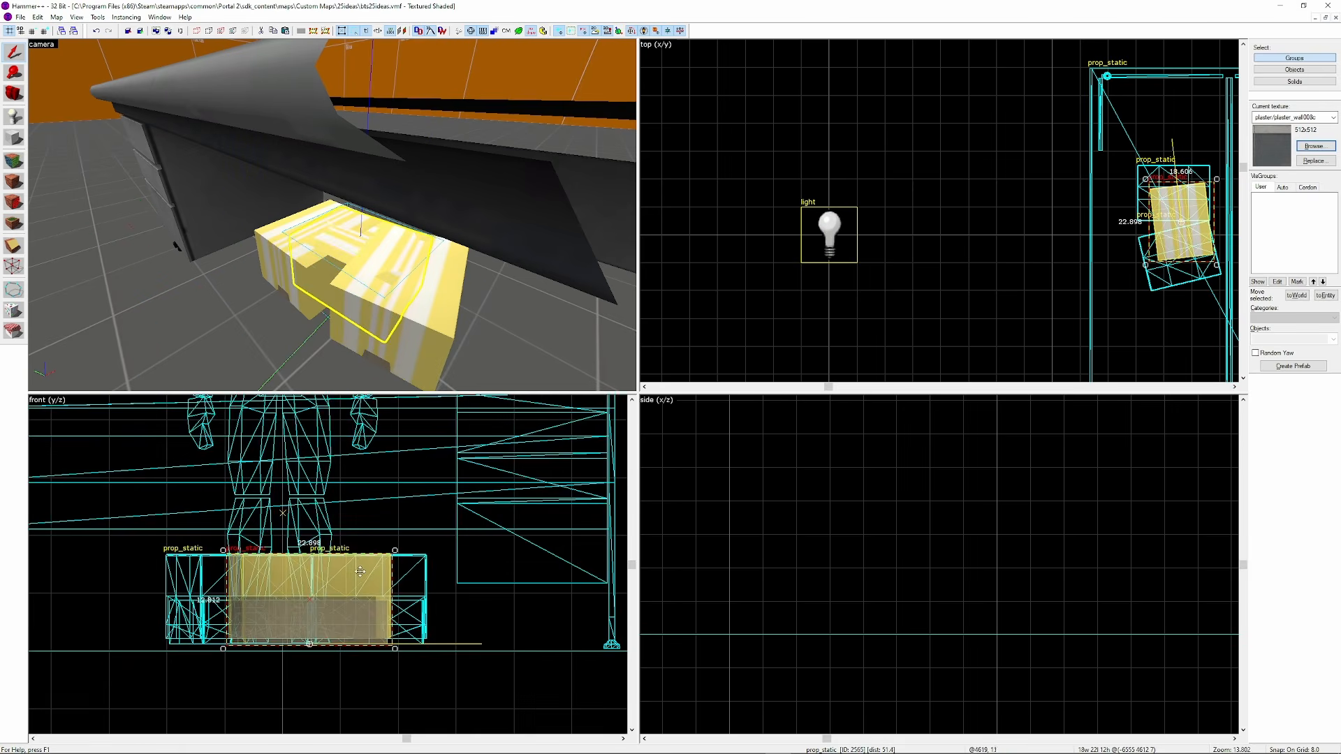
alt+drag(360, 634, 349, 475)
ctrl+click(246, 533)
ctrl+click(352, 552)
ctrl+click(356, 525)
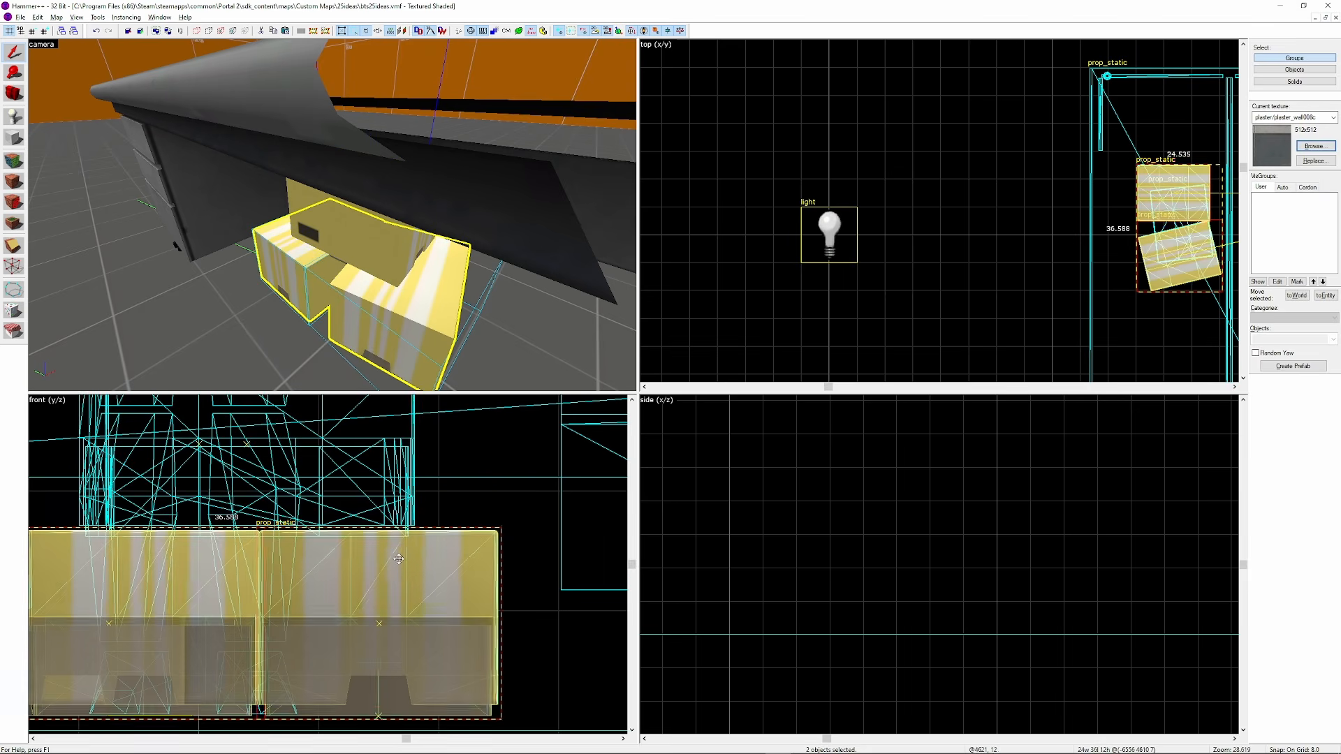
alt+drag(400, 556, 399, 569)
click(378, 510)
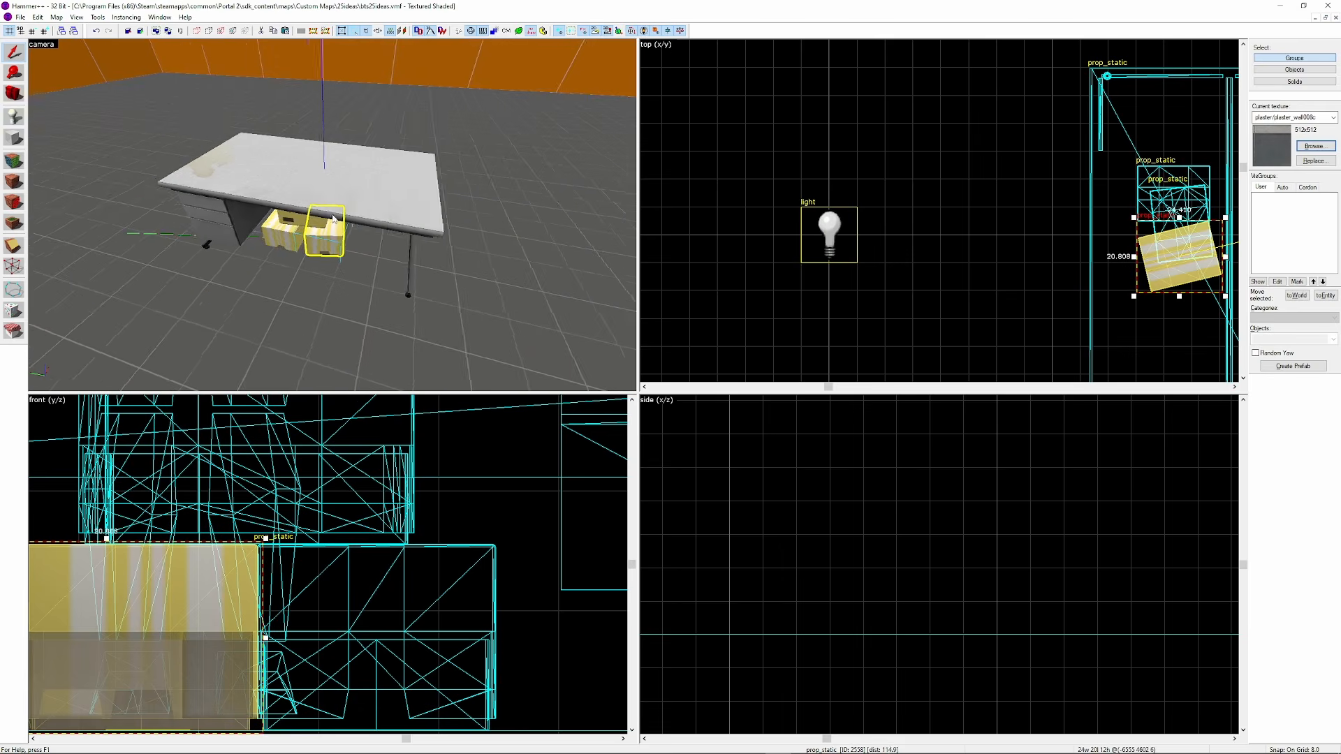
Place a copy of the box beside the desk and swap its model for computer_monitor01, filtering for "monitor"
scroll(760, 324, down, 3)
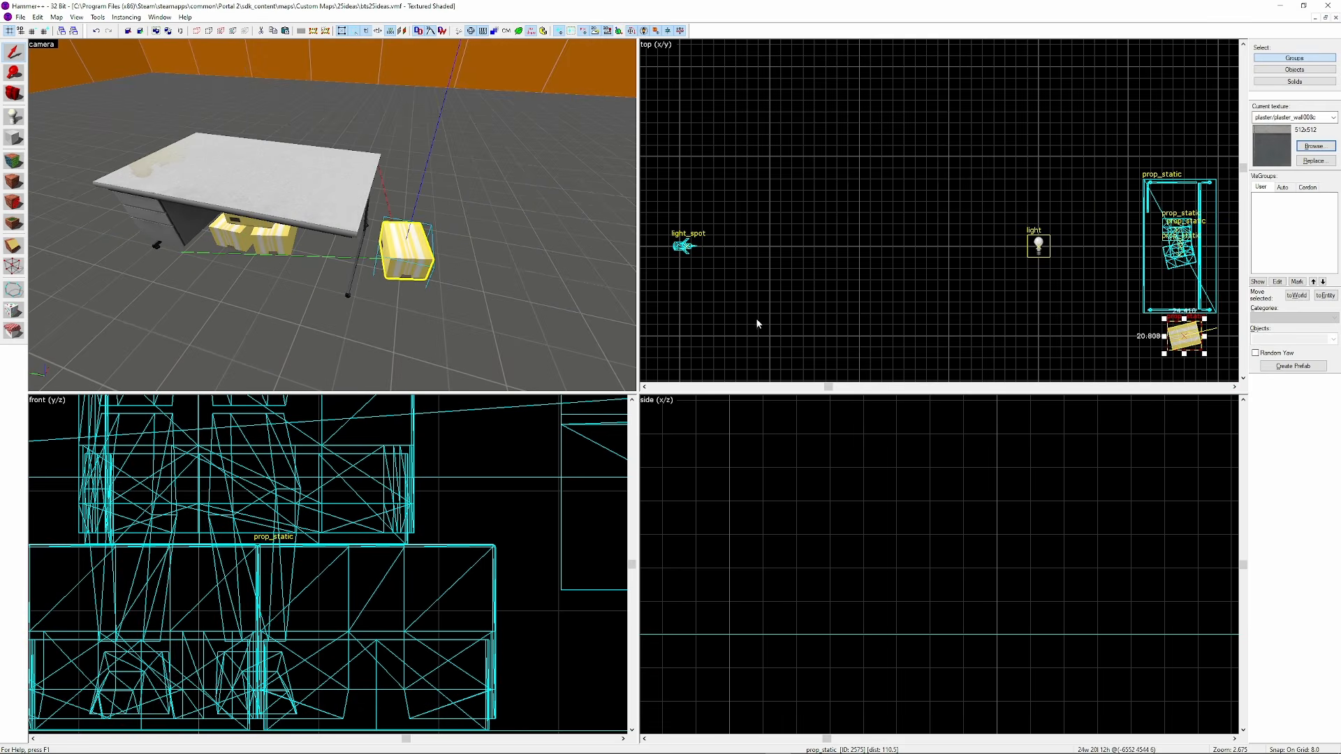
key(alt+Return)
click(723, 348)
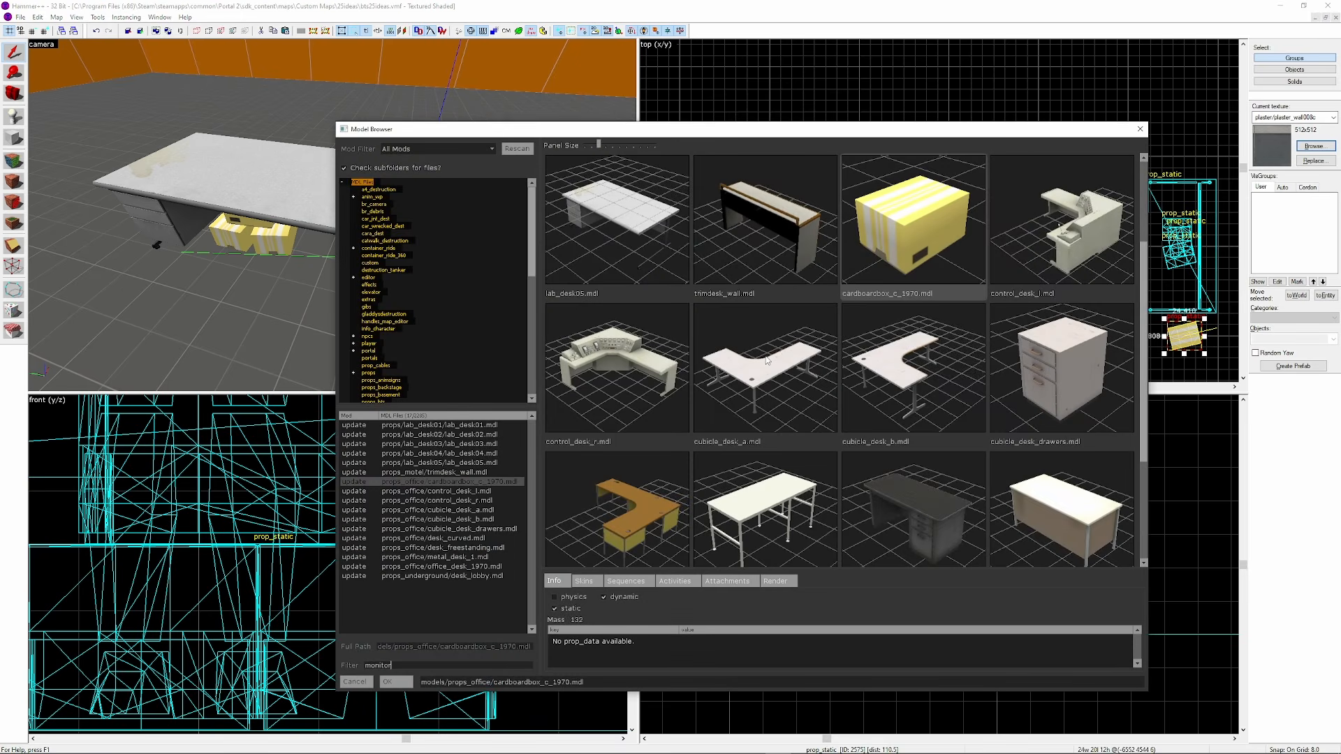
double_click(767, 360)
key(ctrl+e)
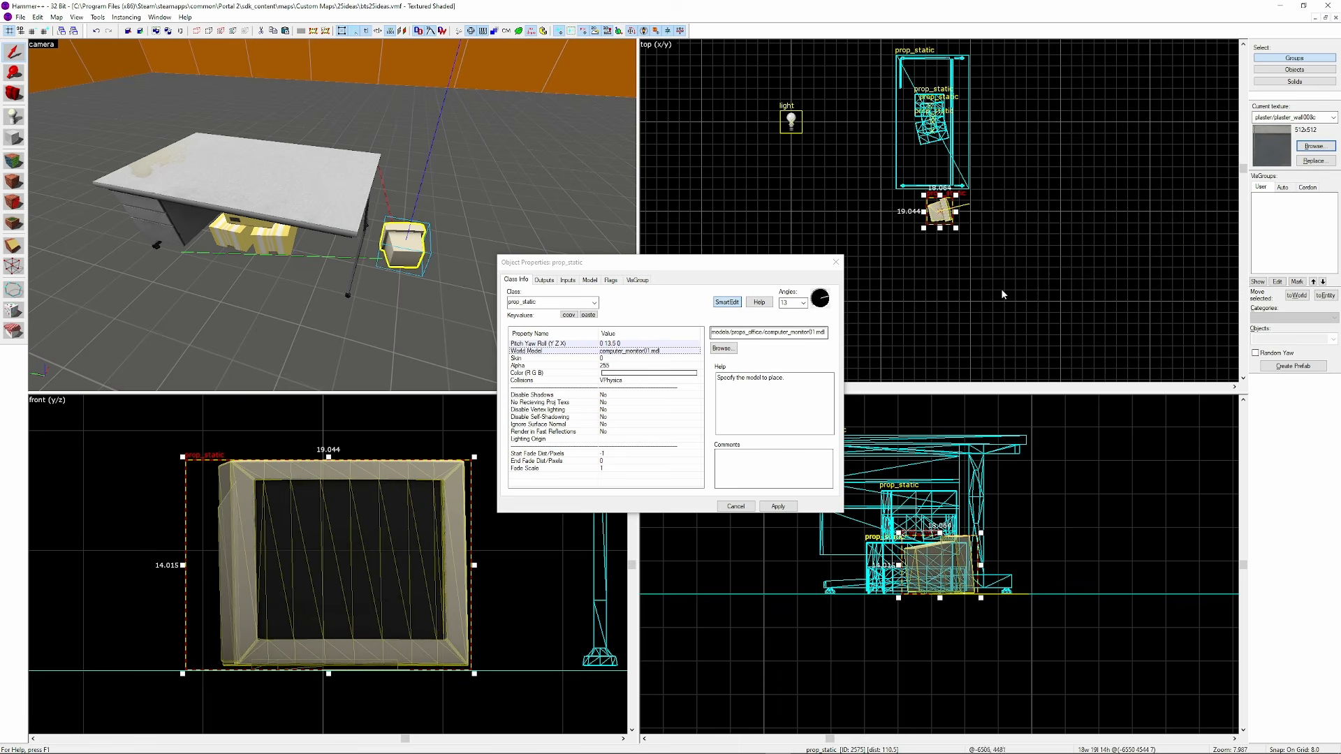
Rotate the computer monitor beside the desk and arrange differently angled copies, stacking one on top
scroll(947, 199, up, 4)
click(943, 208)
mouse_move(960, 197)
mouse_down()
mouse_move(940, 288)
mouse_move(883, 275)
mouse_up()
mouse_move(914, 225)
mouse_down()
mouse_move(887, 201)
mouse_move(973, 278)
mouse_move(1018, 297)
mouse_up()
scroll(901, 223, up, 3)
drag(975, 239, 961, 300)
drag(986, 310, 942, 270)
shift+drag(973, 580, 972, 502)
scroll(977, 543, up, 4)
drag(1025, 203, 1036, 280)
drag(1000, 266, 965, 263)
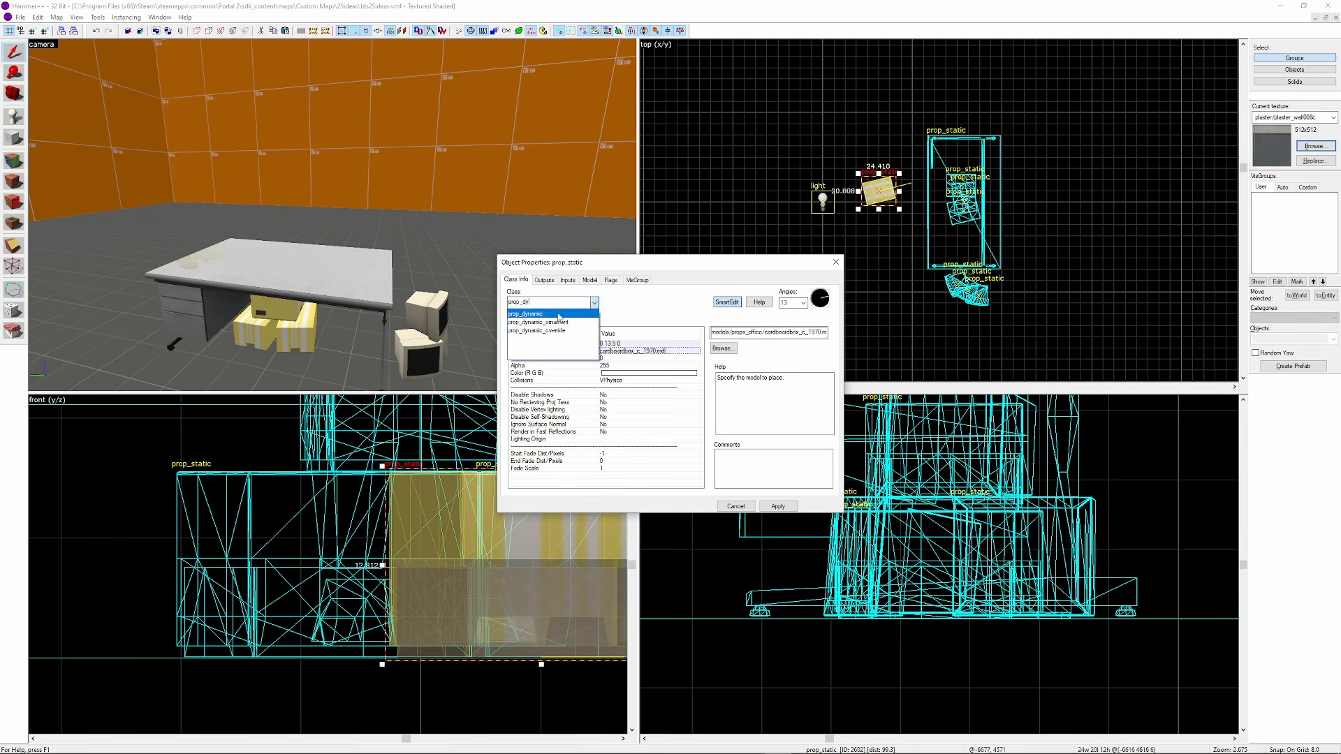
Give the prop_dynamic box copy the vac_filebox model and arrange rotated copies in a pile at the desk's drawer end
click(719, 349)
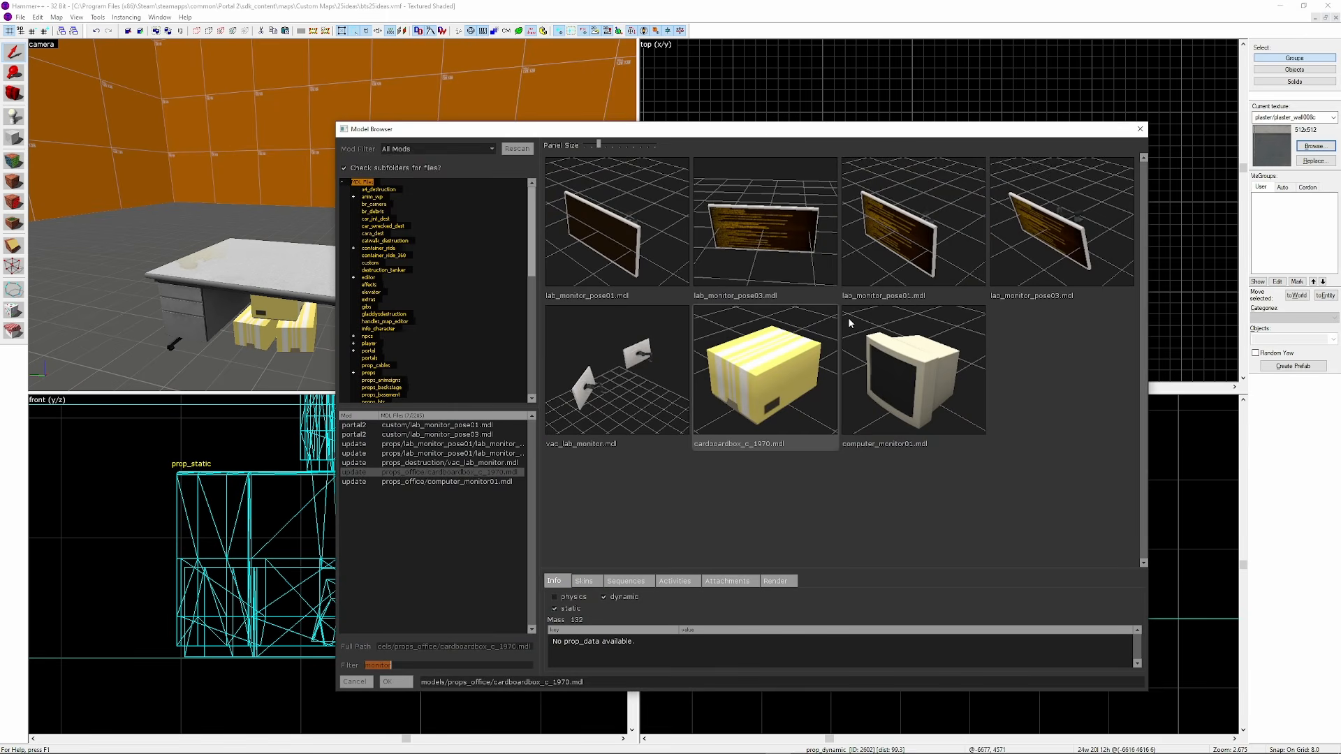
double_click(660, 269)
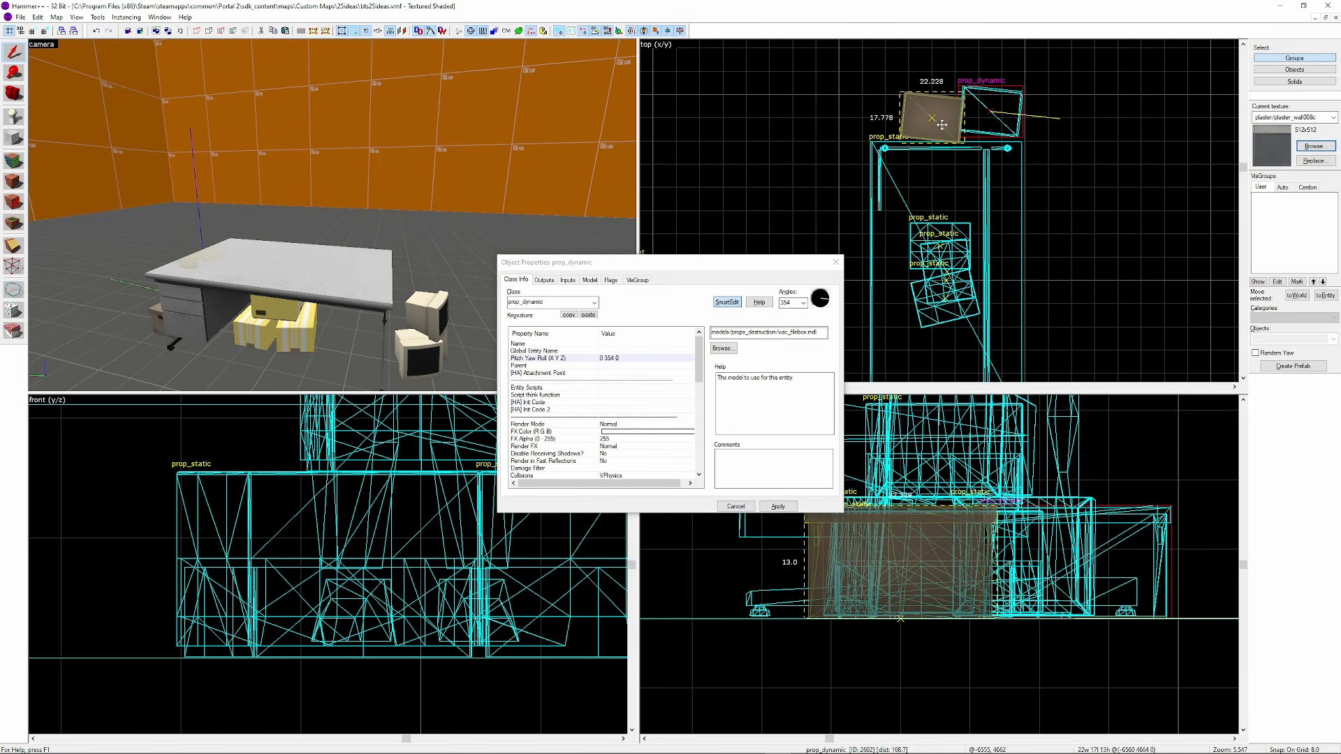
drag(926, 109, 864, 101)
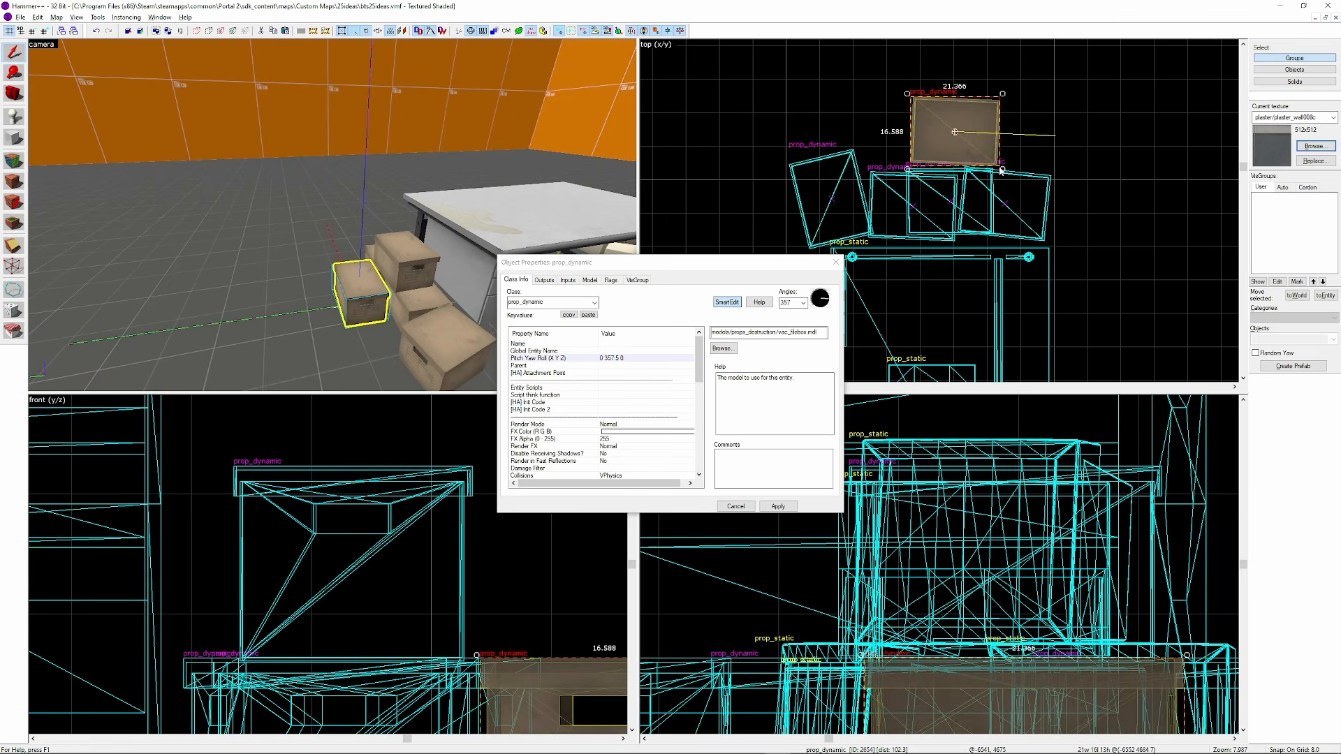
drag(974, 135, 931, 143)
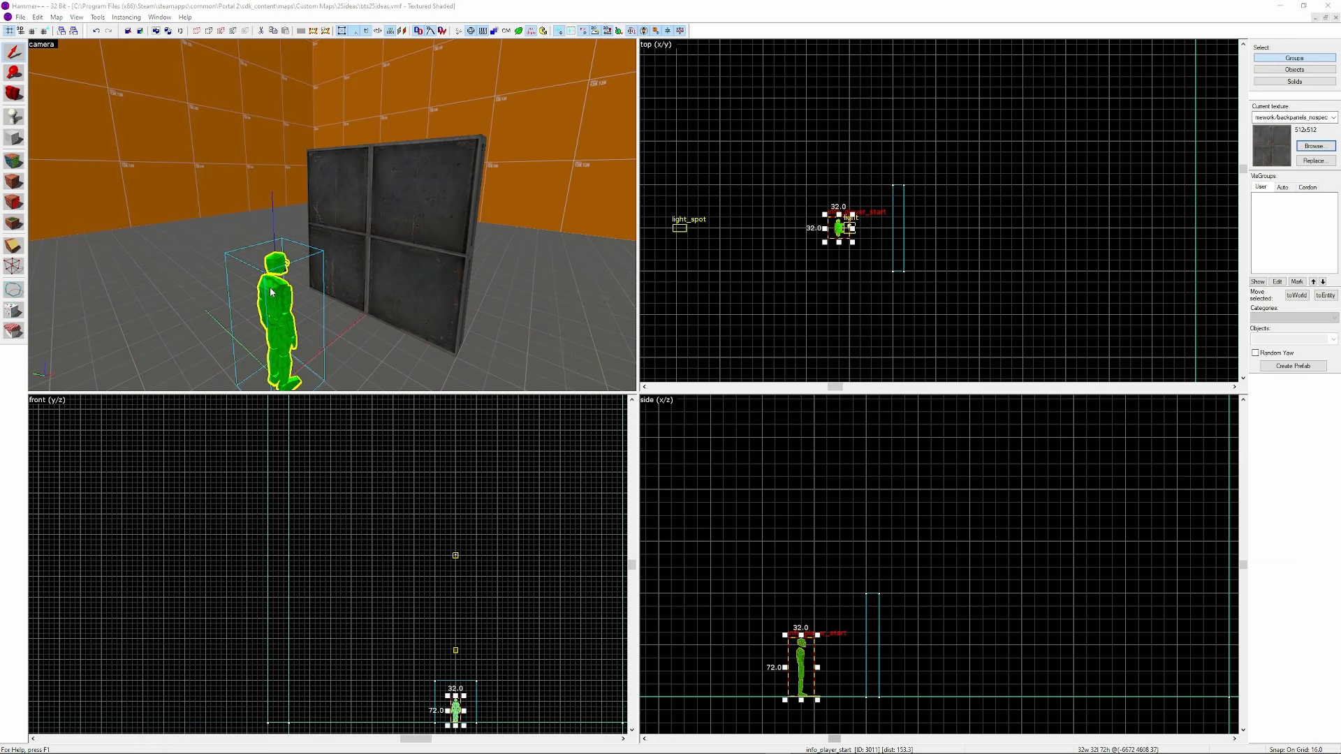
Change the copied info_player_start to a prop_static and give it the cable_box_01 model, filtering the models for "cable"
key(alt+Return)
click(542, 306)
text(prop_sta)
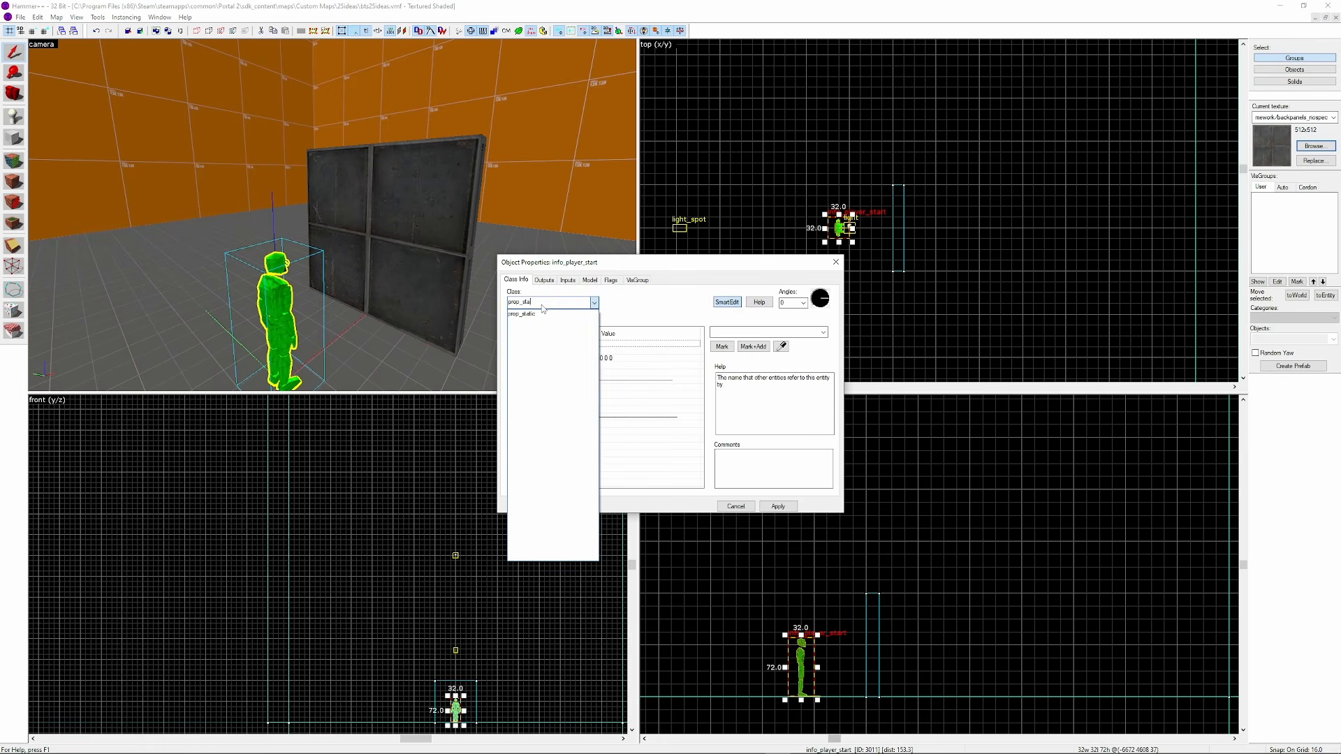
text(tic)
key(Return)
key(Return)
click(584, 351)
click(730, 348)
text(cab)
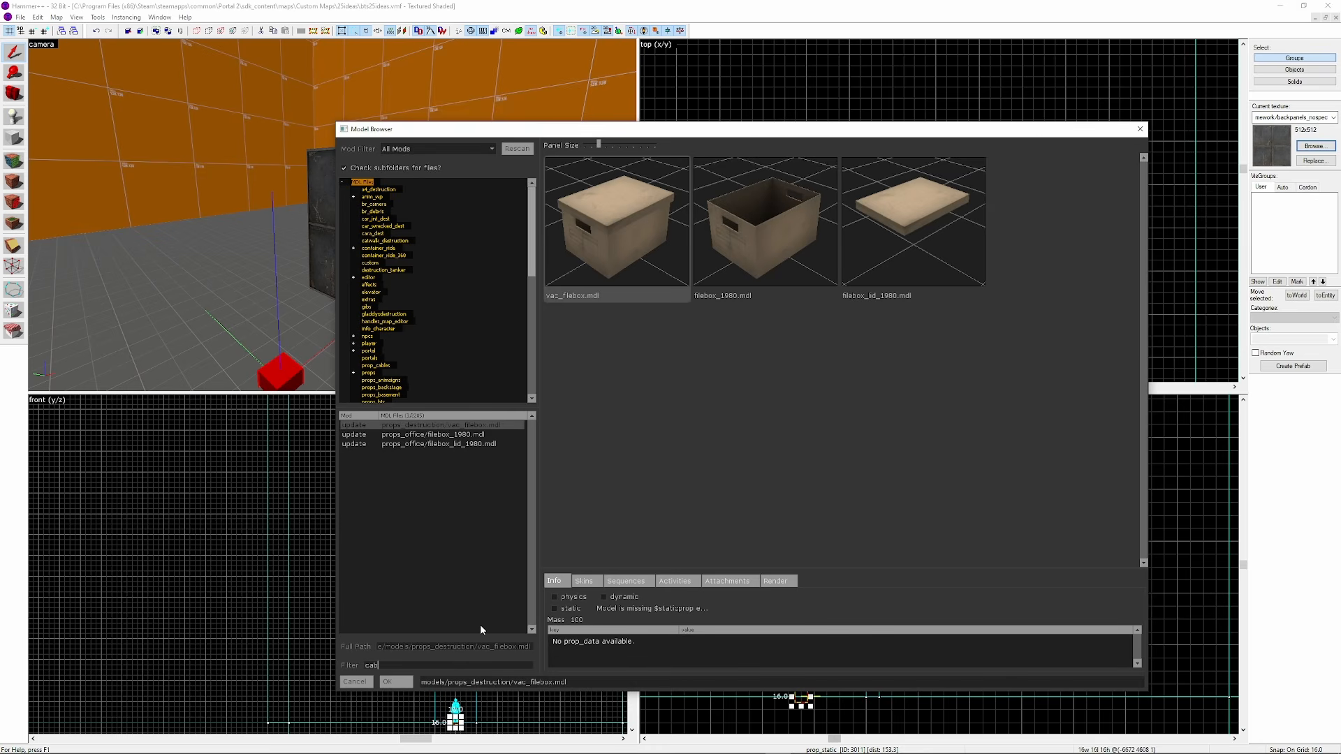
text(le)
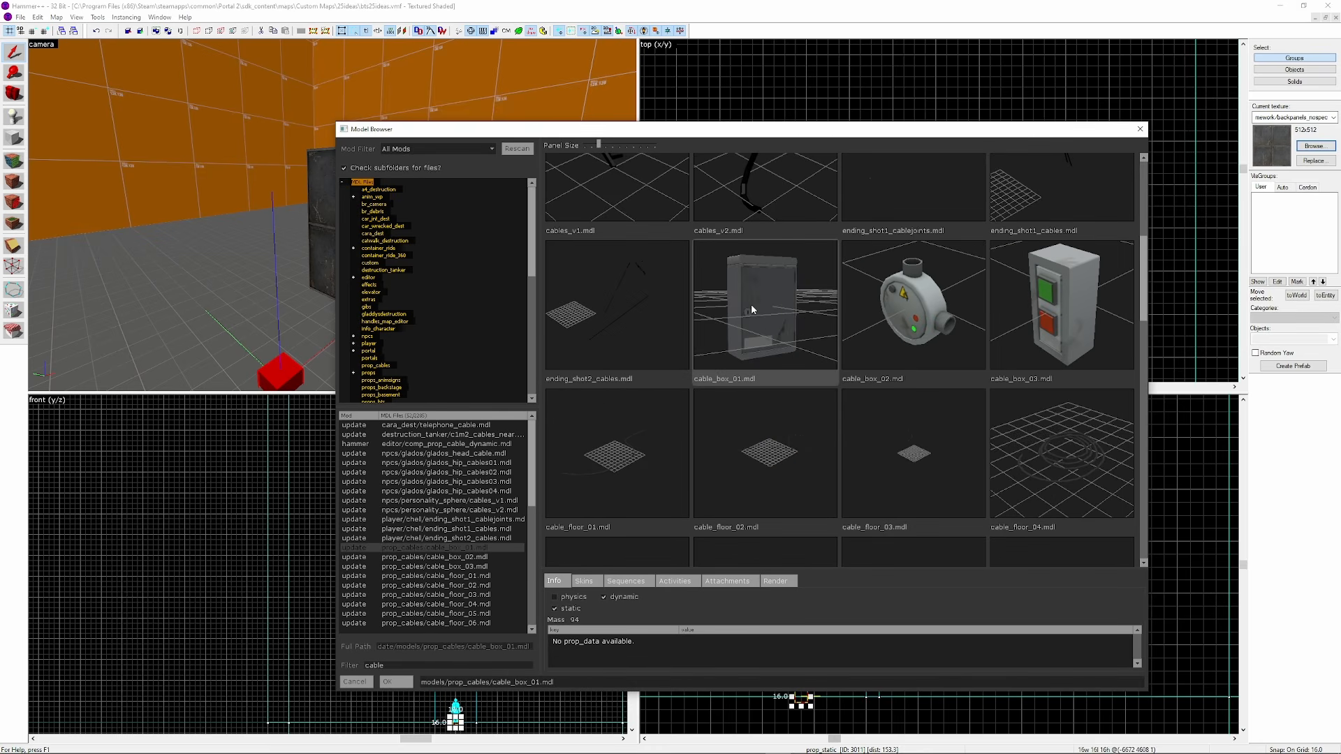
double_click(752, 309)
Position the cable box flush against the metal panel wall at about the height of the player's head
scroll(1081, 120, up, 3)
drag(1033, 93, 1089, 92)
key(z)
key(z)
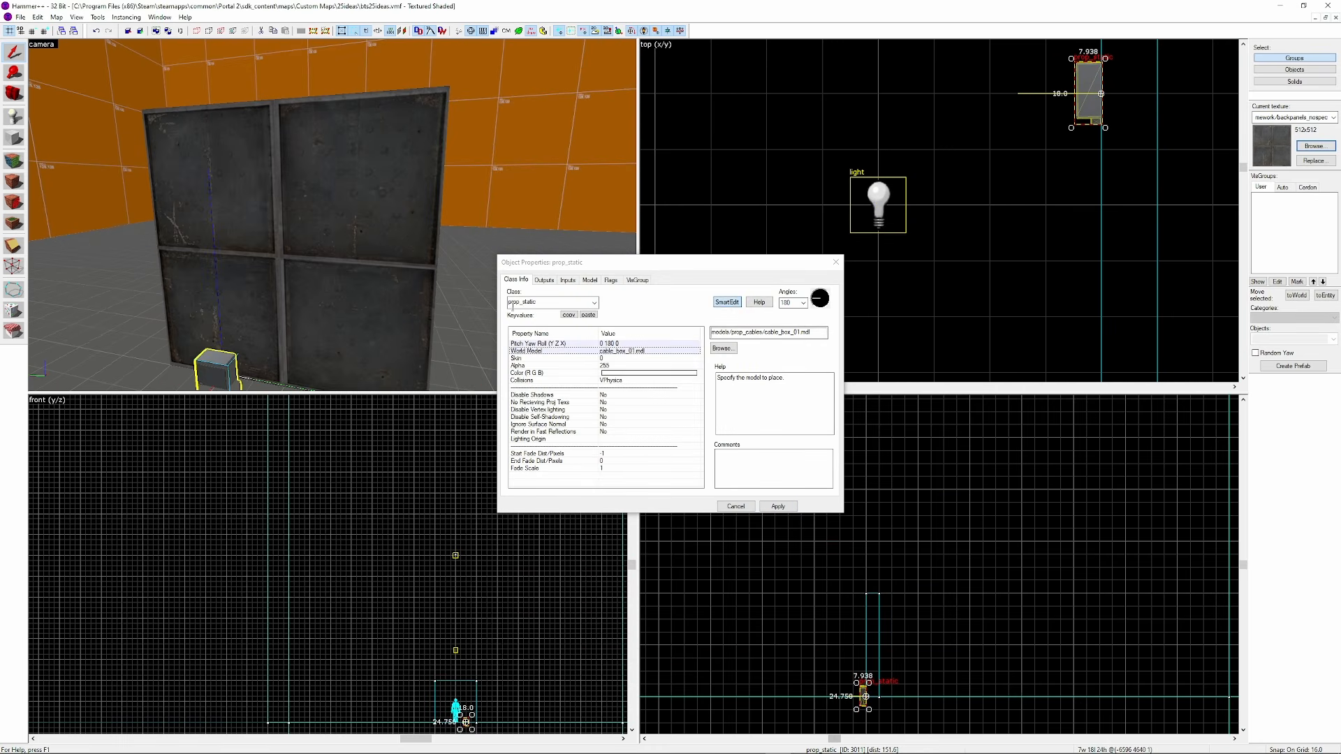
scroll(467, 723, up, 10)
drag(458, 723, 458, 593)
key(z)
key(z)
scroll(864, 645, up, 11)
key(z)
key(z)
key(ctrl+e)
scroll(356, 573, up, 4)
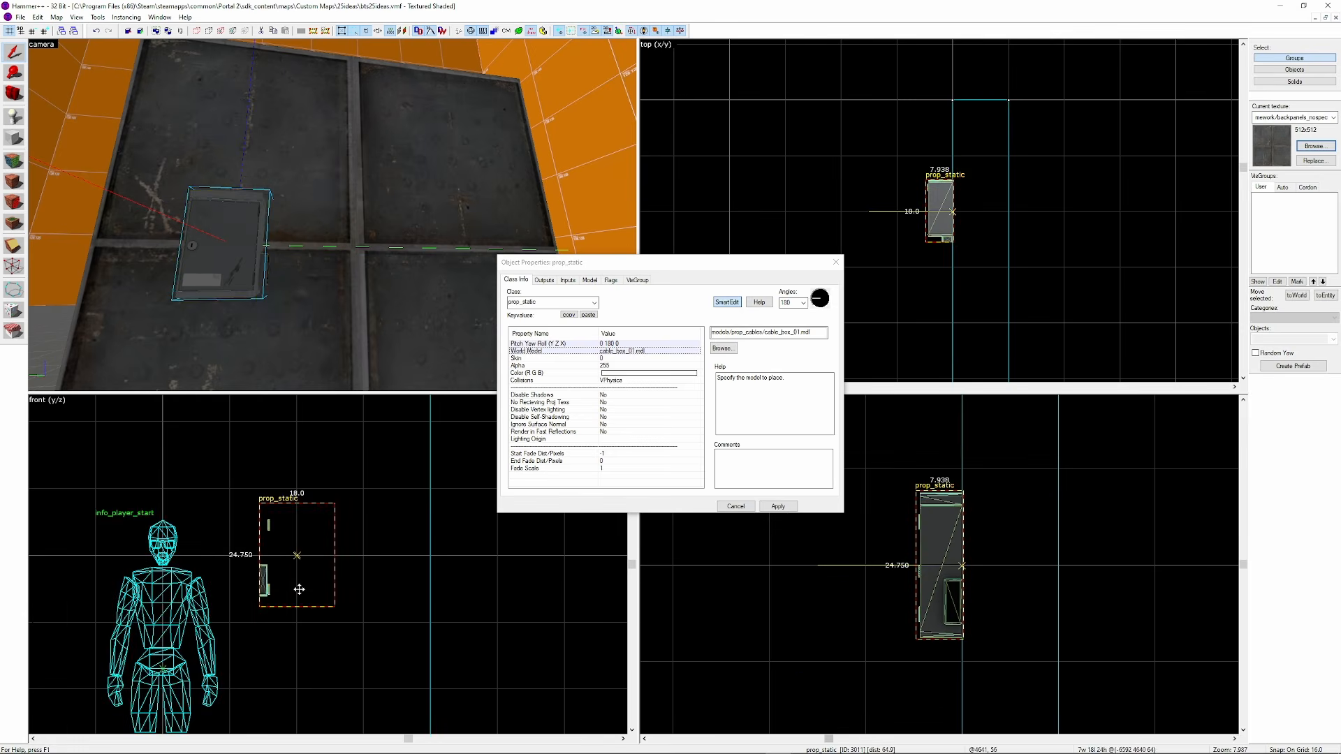
Place a copy of the cable box beside the original and swap its model for cable_short_bundle_02
shift+drag(298, 588, 164, 588)
click(724, 348)
scroll(853, 381, down, 8)
double_click(828, 412)
click(783, 507)
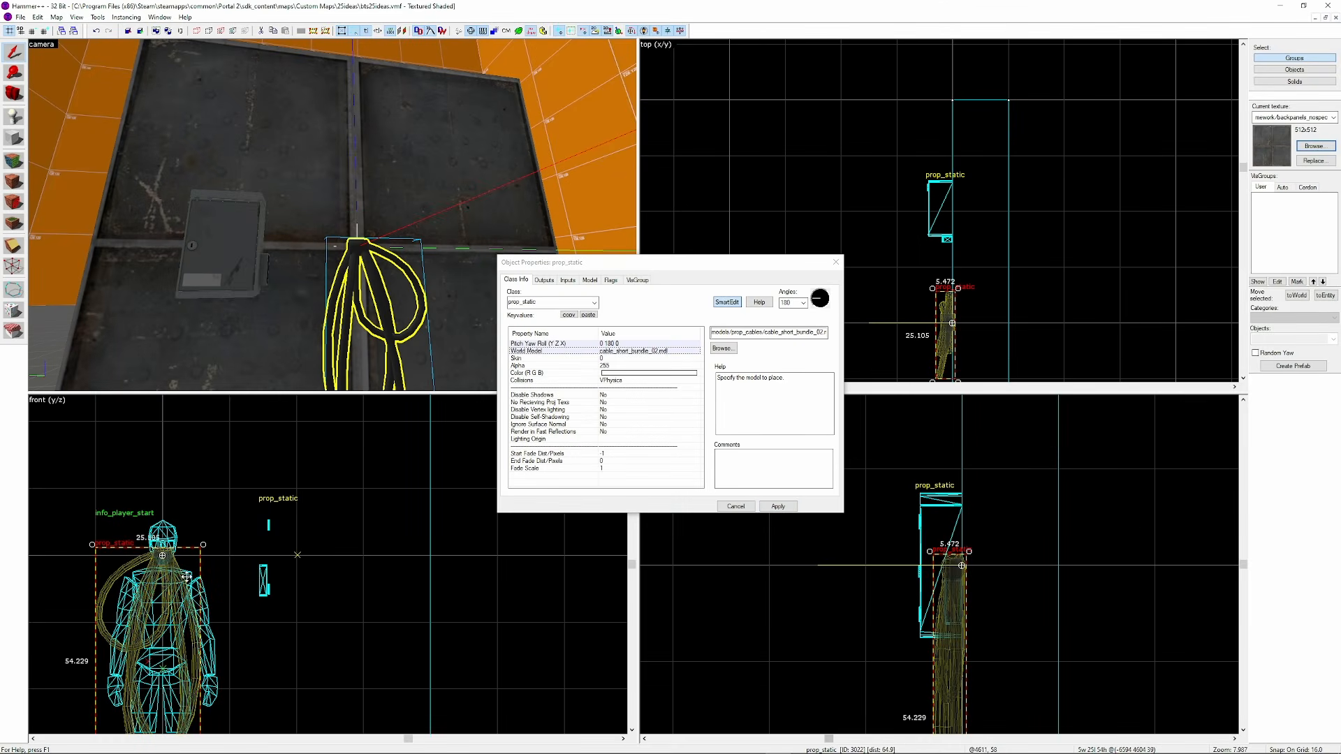
Move the cable bundle so its gathered end meets the connector on the side of the cable box
key(Escape)
drag(223, 604, 242, 616)
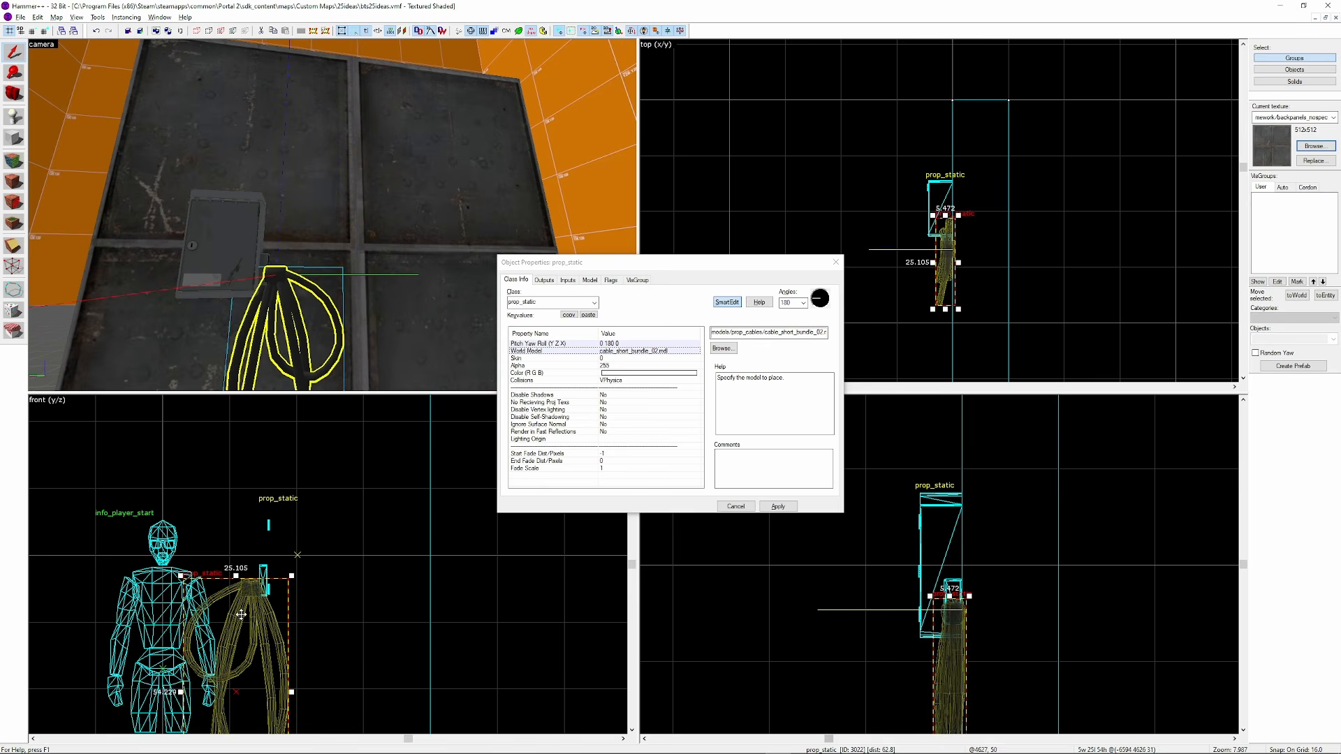
scroll(968, 223, up, 9)
key(z)
click(332, 216)
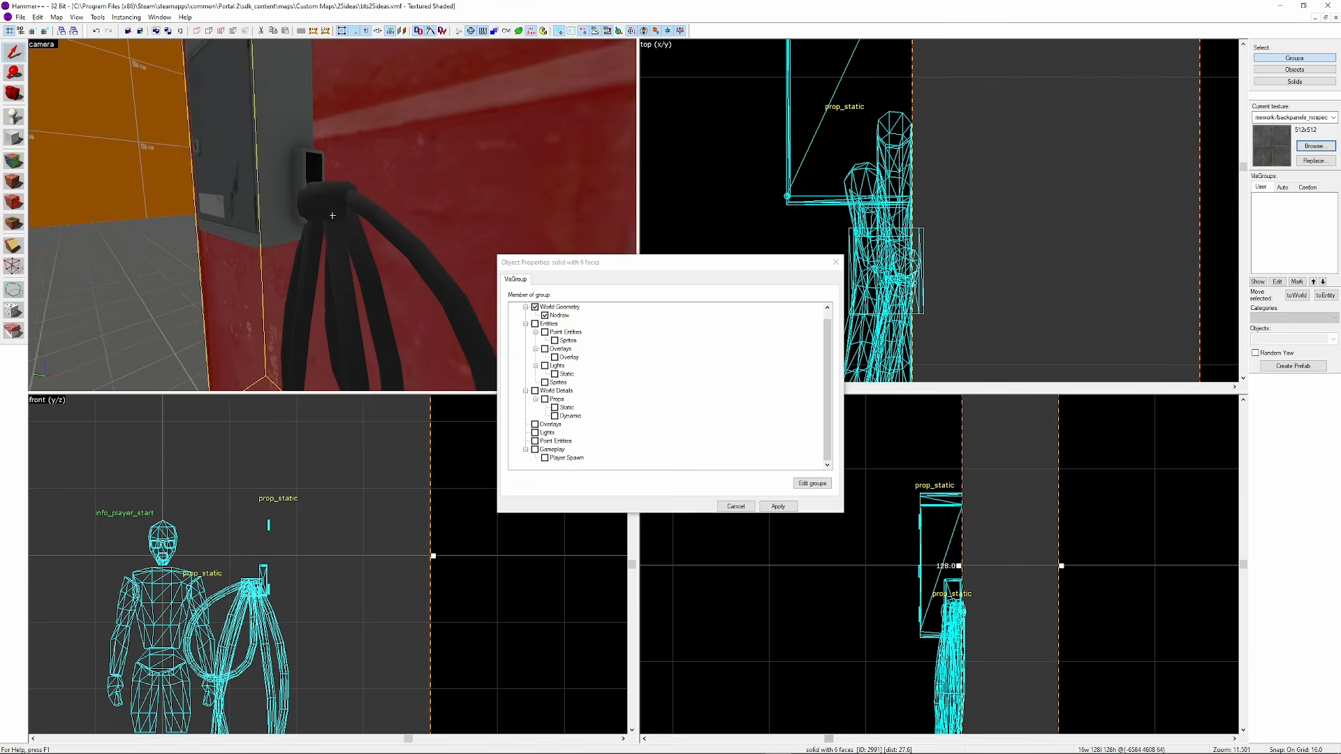
key(s)
key(z)
Copy the cable box to the other side of the cable bundle and swap its model for cable_box_02
click(285, 202)
key(ctrl+e)
shift+drag(350, 581, 216, 579)
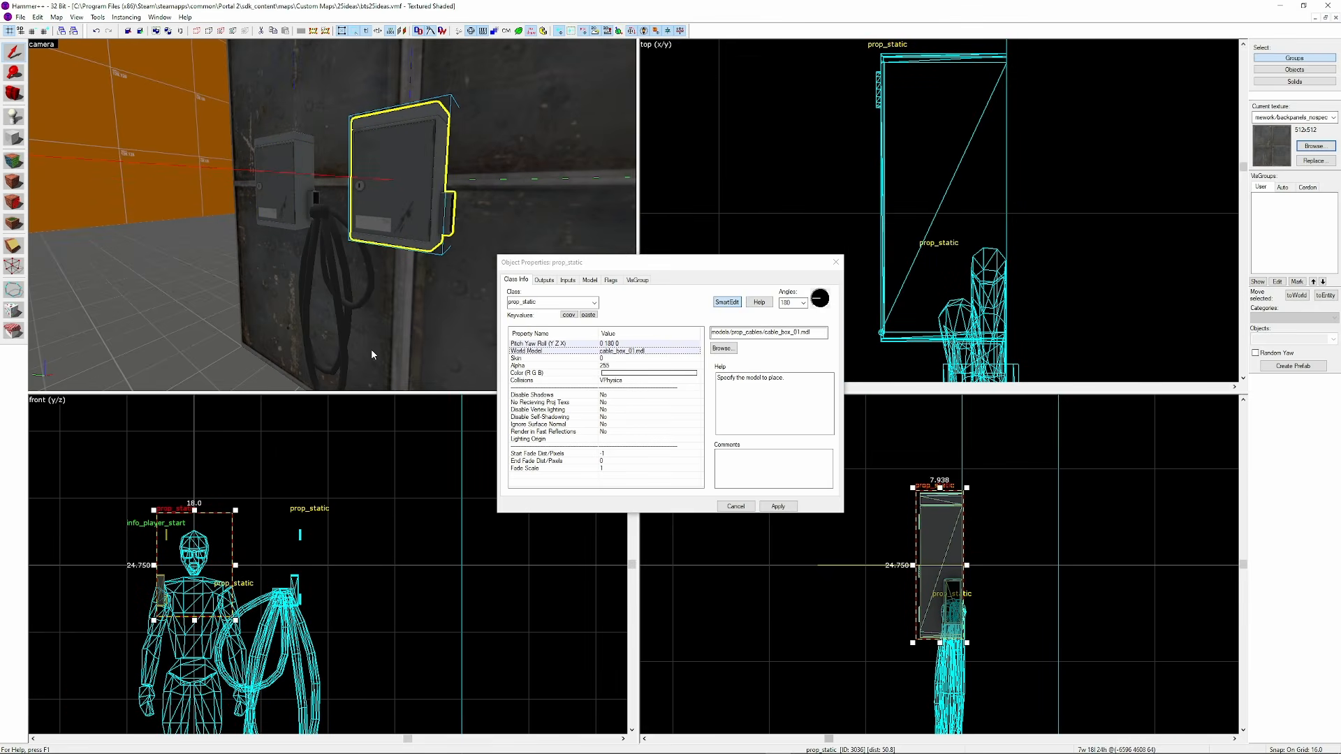
click(723, 348)
double_click(910, 231)
click(792, 508)
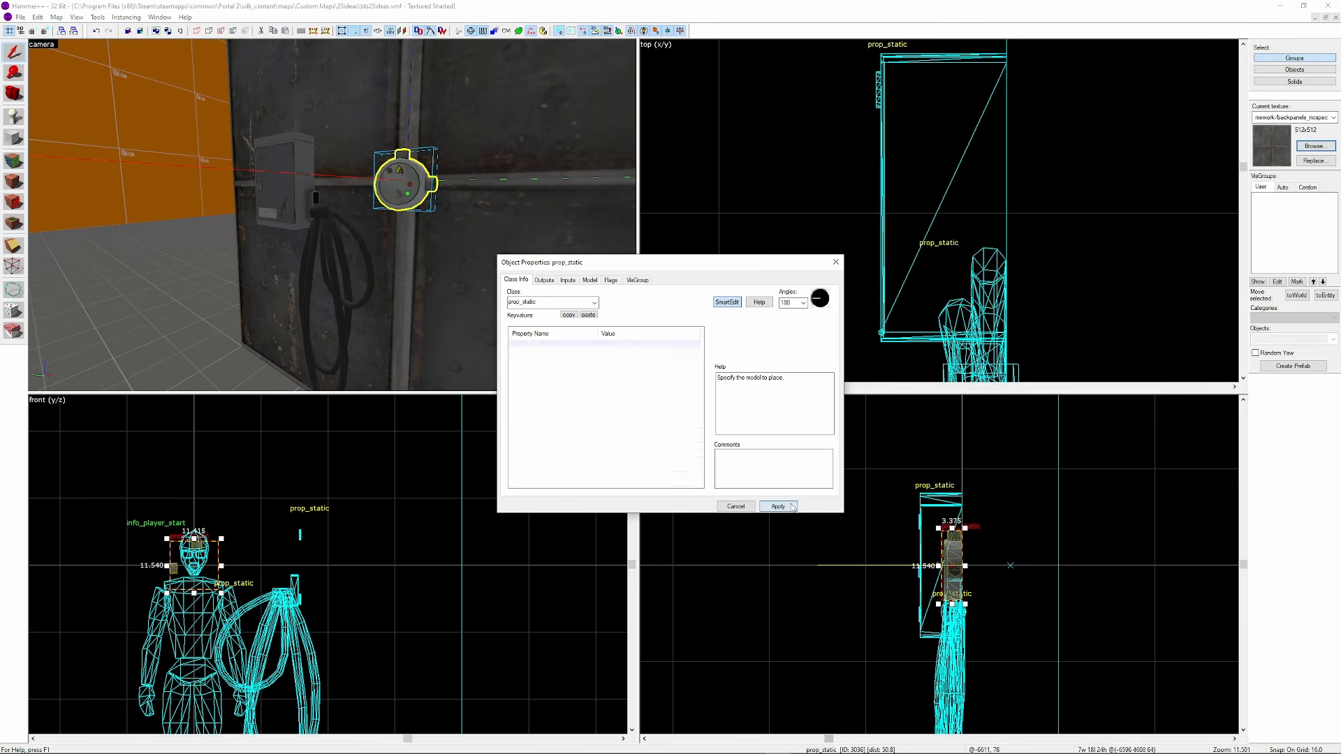
Lower the round cable_box_02 beside the cable bundle and rotate it to meet the loose cable end
key(z)
key(w)
key(z)
key(ctrl+e)
drag(334, 564, 334, 701)
click(361, 627)
click(355, 330)
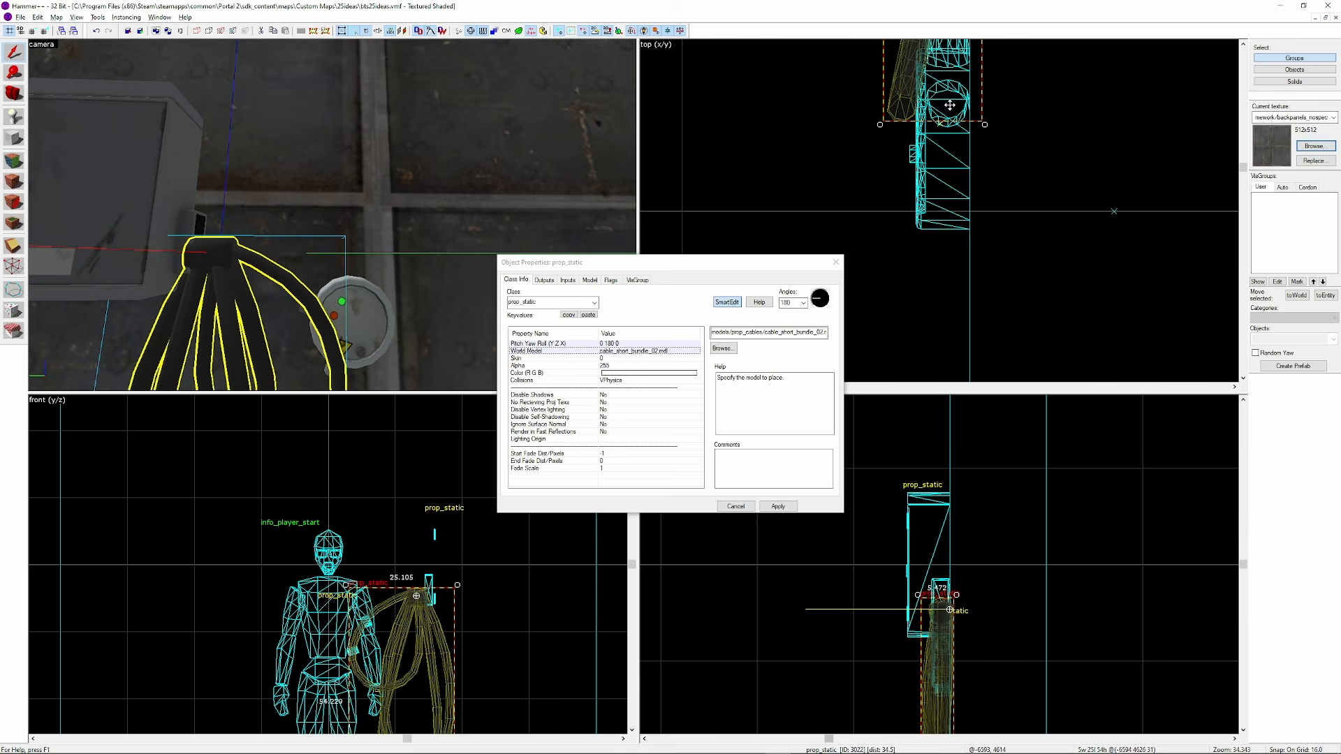
click(357, 336)
key(ctrl+e)
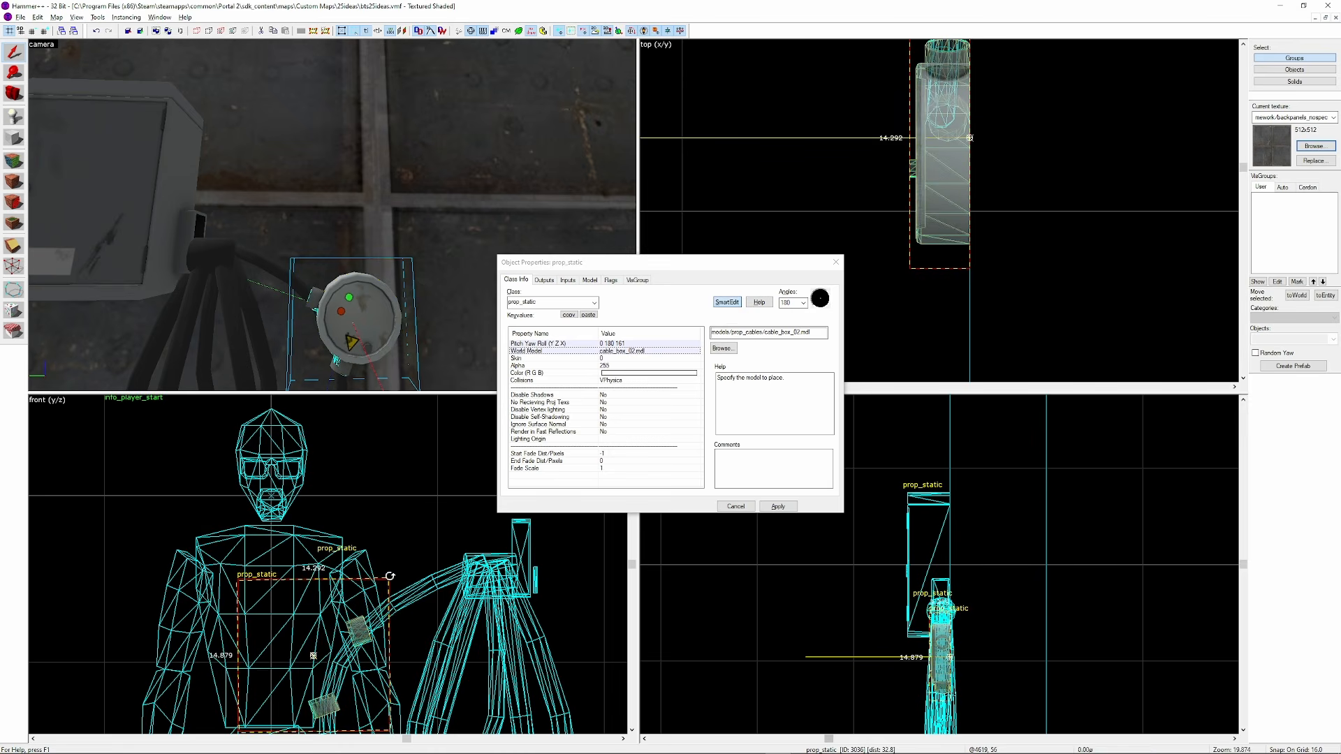
Turn a copy of the round cable box into an env_sprite and assign a sprite texture filtered by "glow03"
click(529, 232)
click(230, 262)
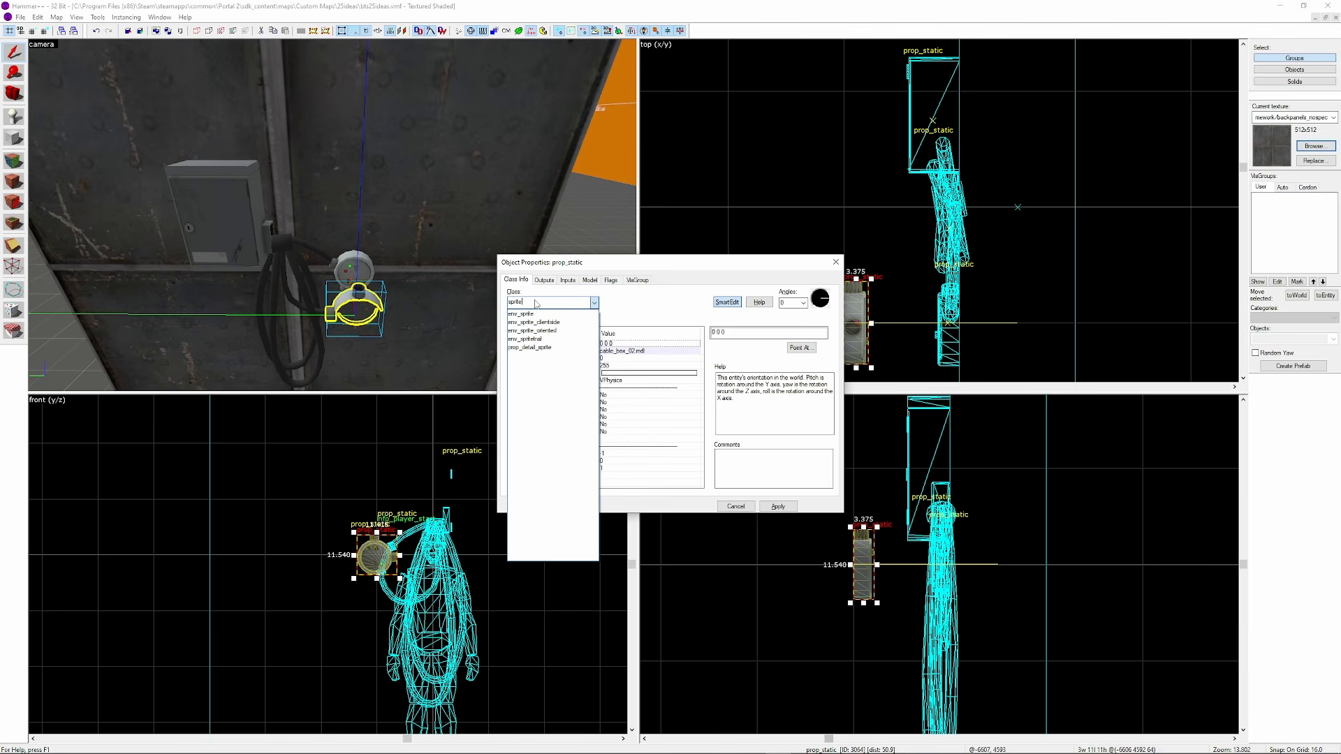
click(552, 314)
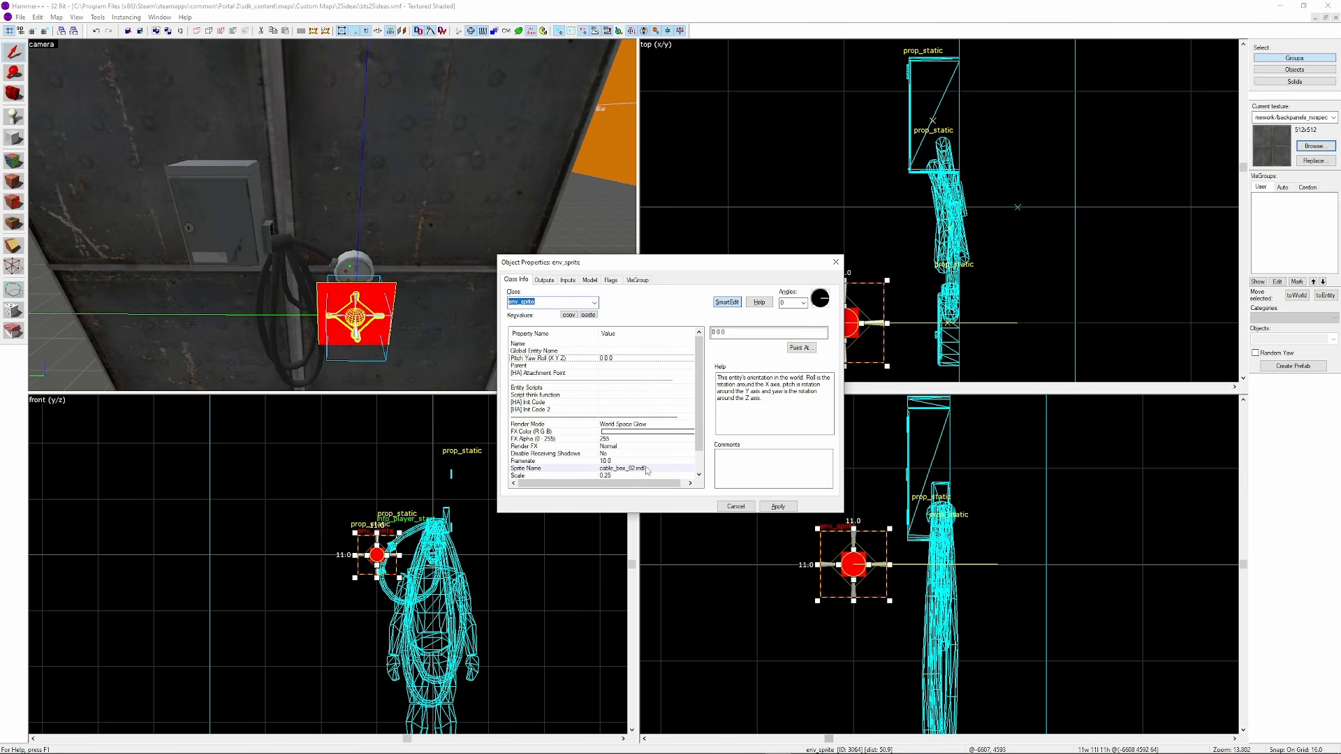
click(723, 347)
text(glo)
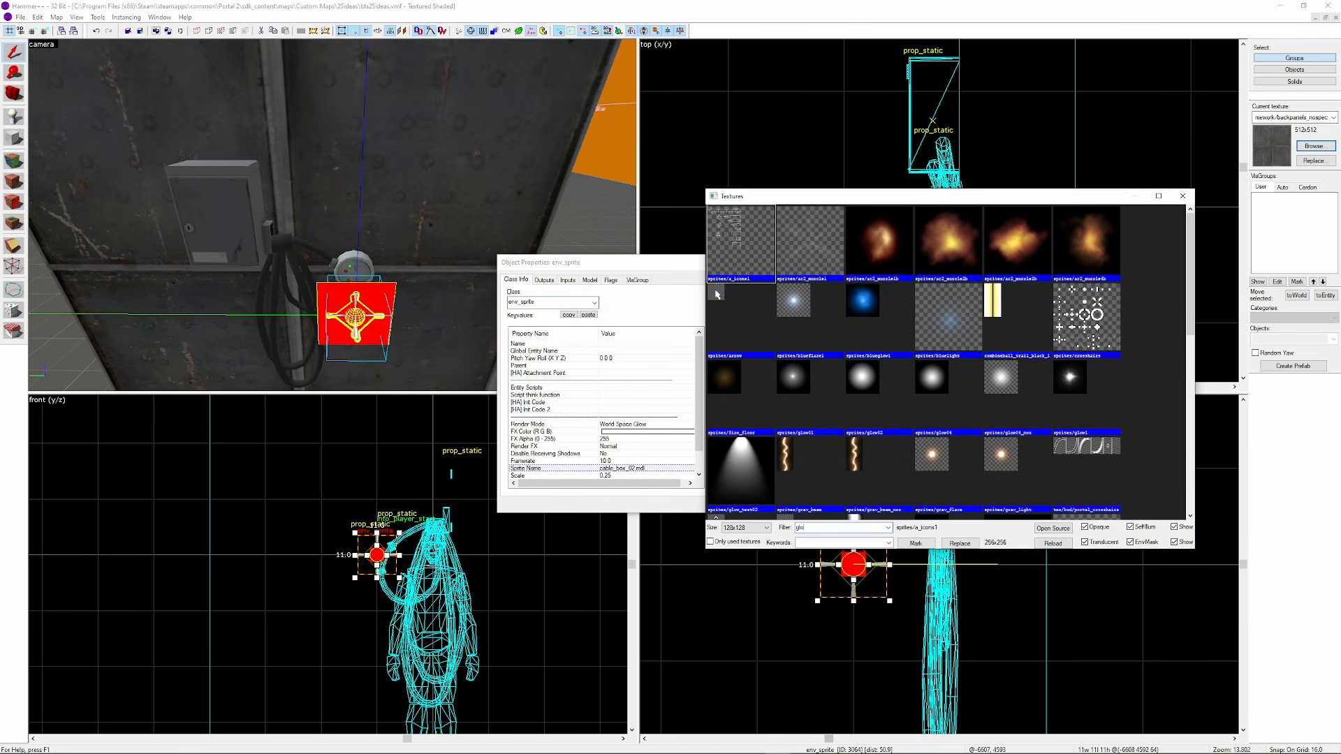
text(w03)
double_click(818, 276)
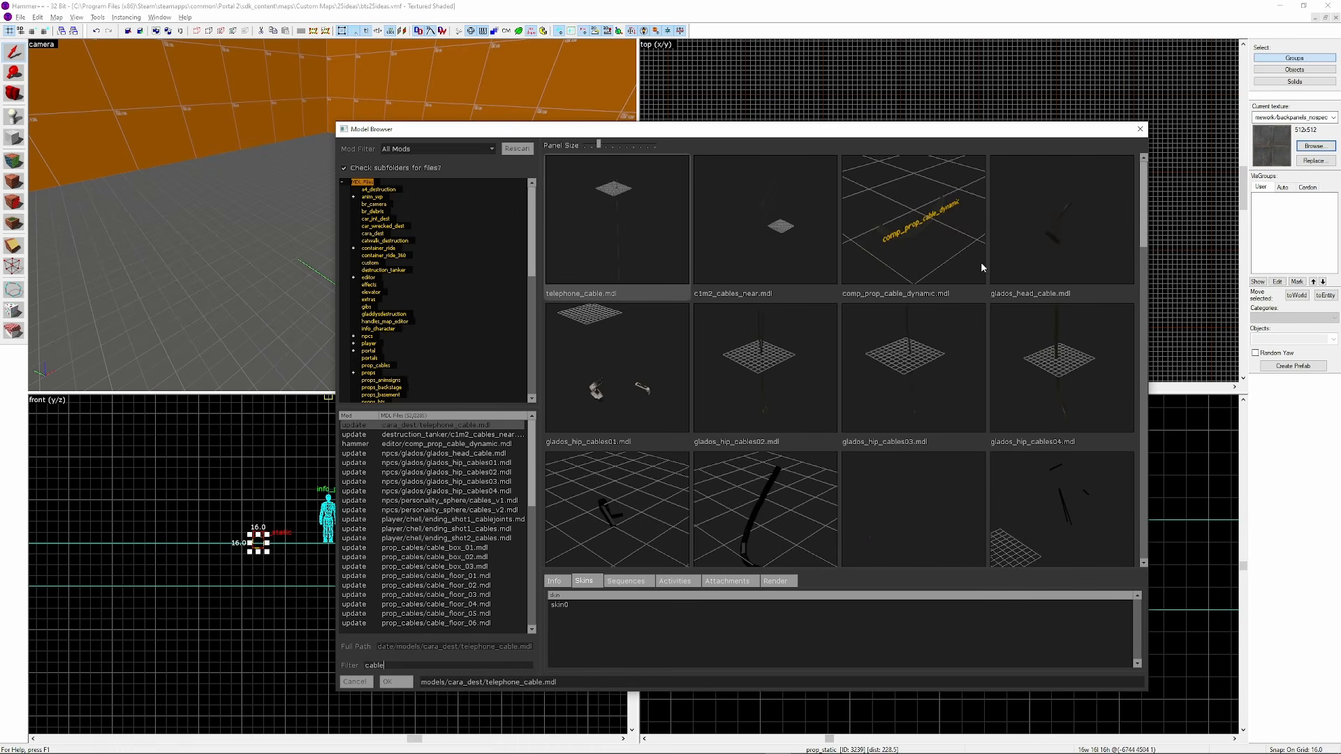
Give the new prop_static on the open floor the cable_set_beam model
scroll(981, 262, down, 12)
double_click(1052, 447)
click(774, 508)
scroll(1006, 667, down, 5)
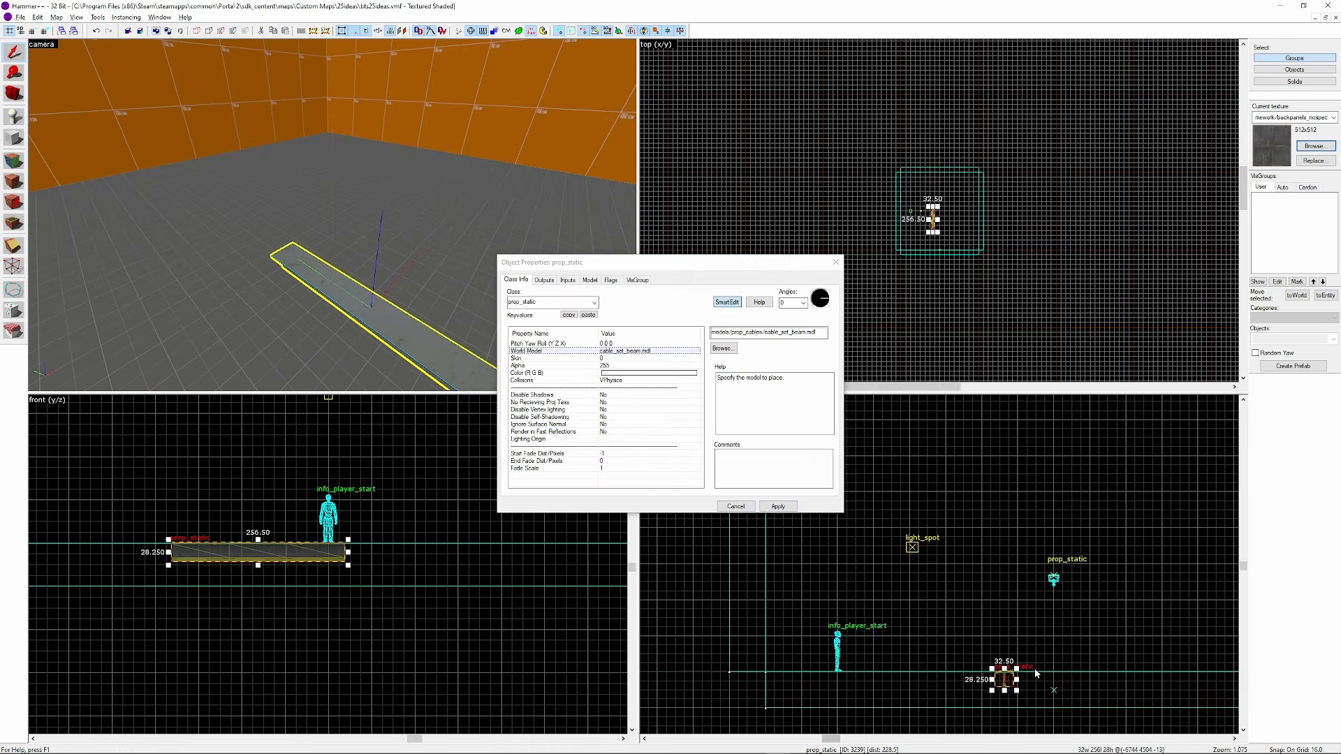
Raise the beam high above the floor and push its end against the room's side wall
scroll(1006, 668, up, 3)
key(z)
key(z)
key(Escape)
click(389, 212)
scroll(978, 593, down, 1)
drag(1004, 664, 1076, 509)
scroll(940, 199, up, 7)
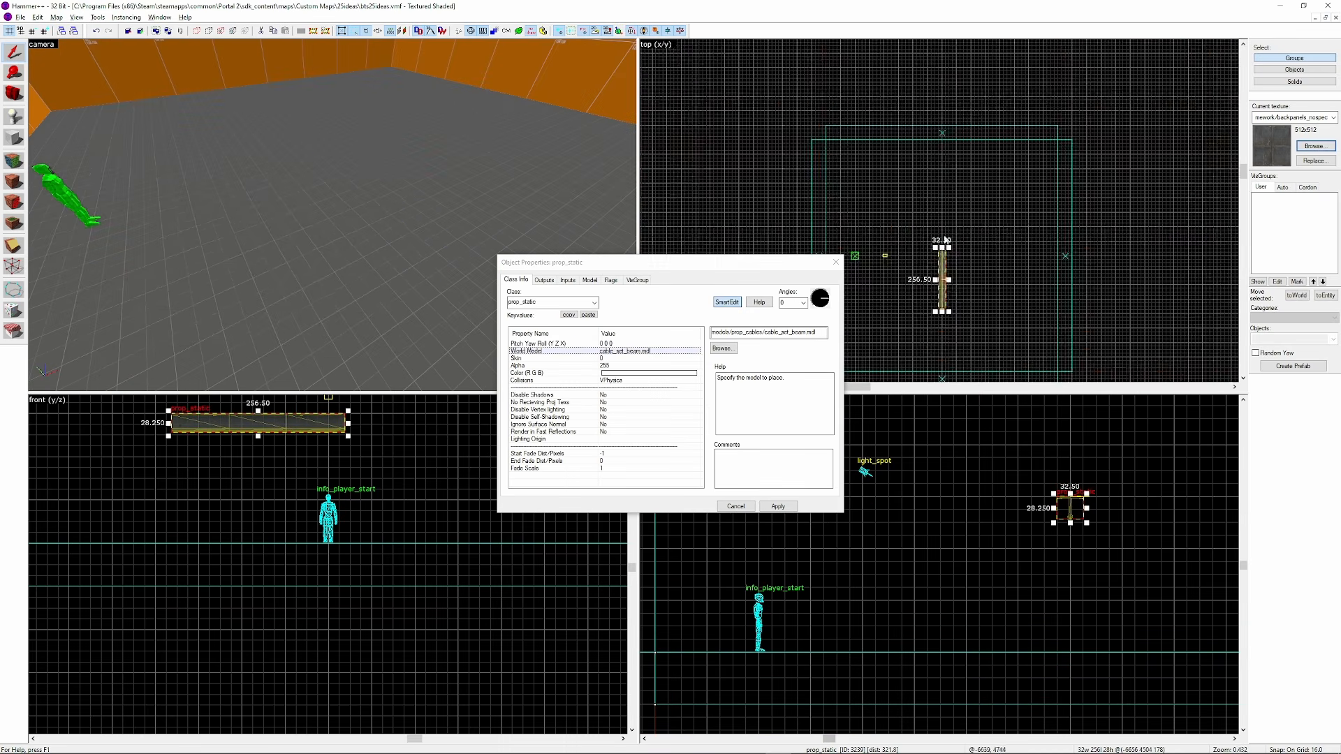
drag(942, 269, 933, 151)
drag(1068, 458, 1069, 472)
Copy the beam end to end to form one continuous overhead beam across the room
mouse_move(933, 167)
shift+mouse_down()
mouse_move(940, 297)
mouse_move(925, 275)
shift+mouse_up()
scroll(929, 213, up, 2)
scroll(928, 213, down, 3)
scroll(925, 281, down, 2)
scroll(924, 281, up, 3)
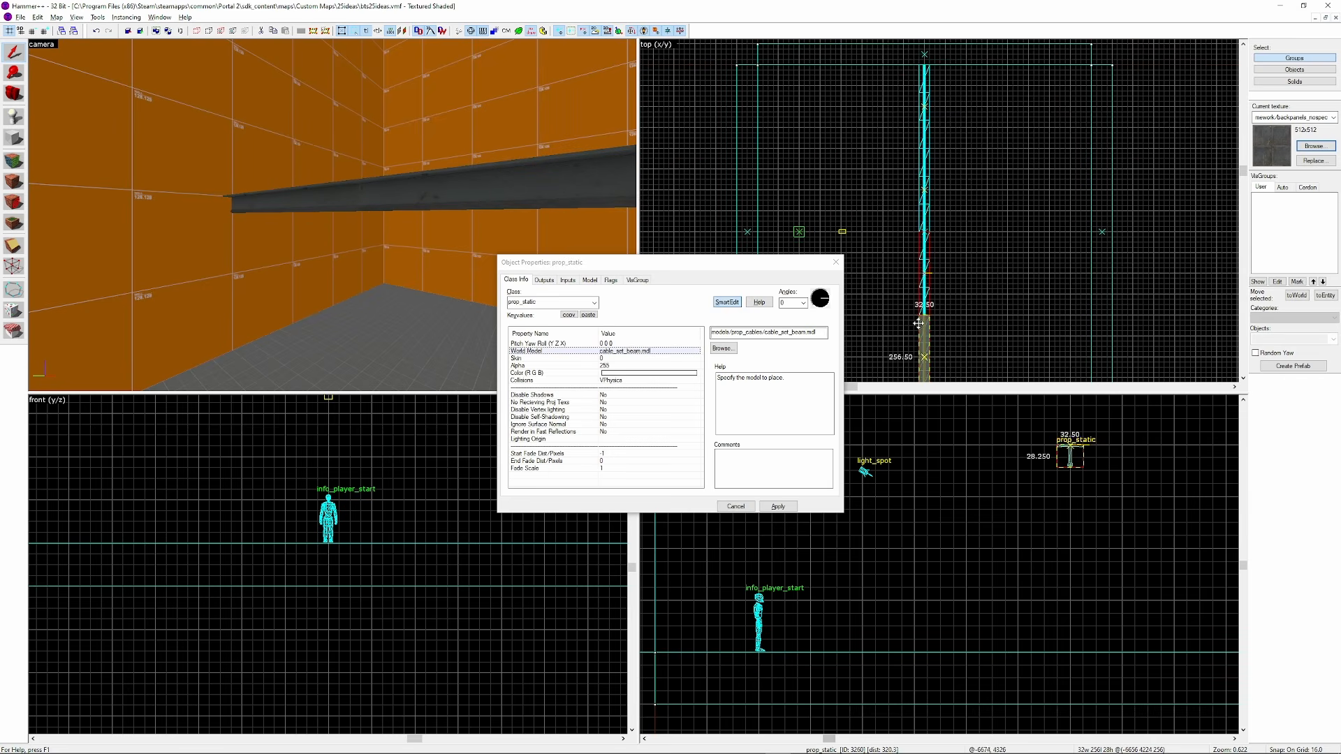
shift+drag(918, 324, 917, 325)
key(z)
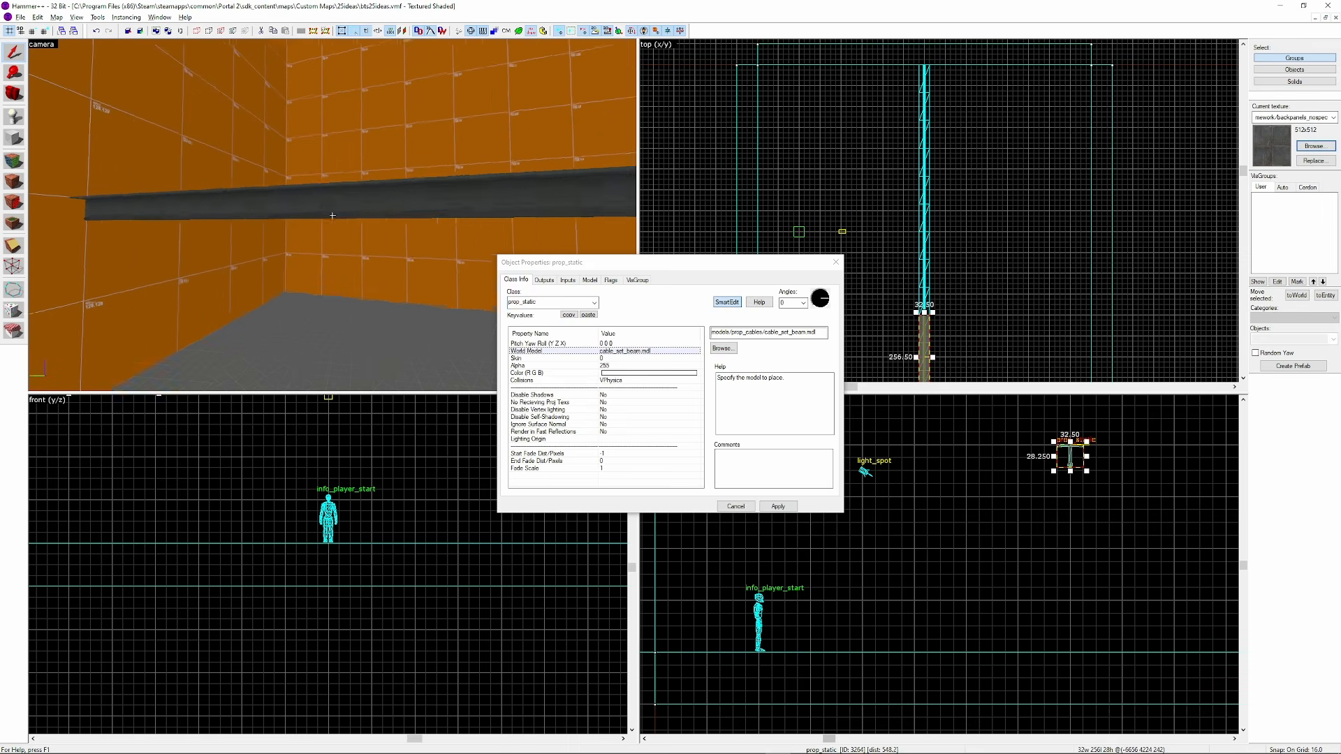
key(z)
Copy a wall-end beam segment, swap its model for cable_set_03 and hang it beneath the beam's opposite end
click(175, 200)
click(217, 216)
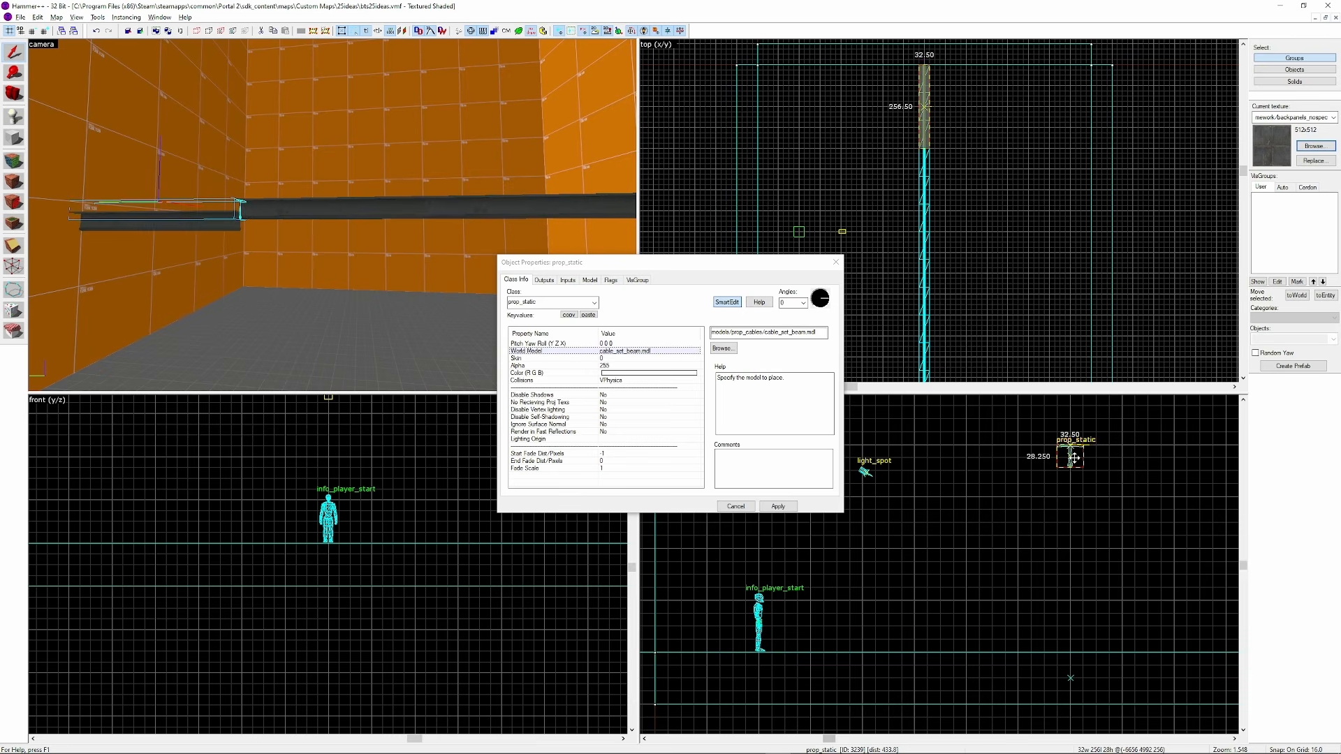
shift+drag(1074, 458, 1079, 481)
click(715, 351)
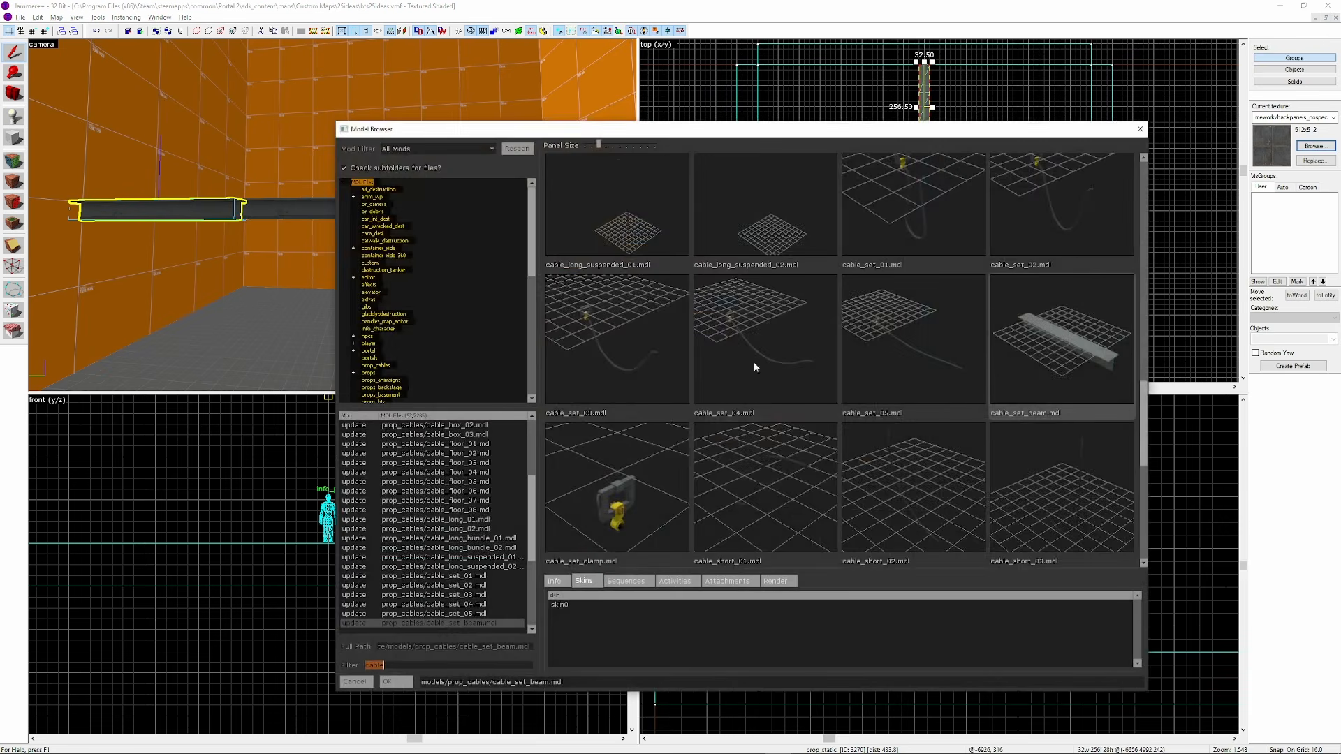
double_click(617, 340)
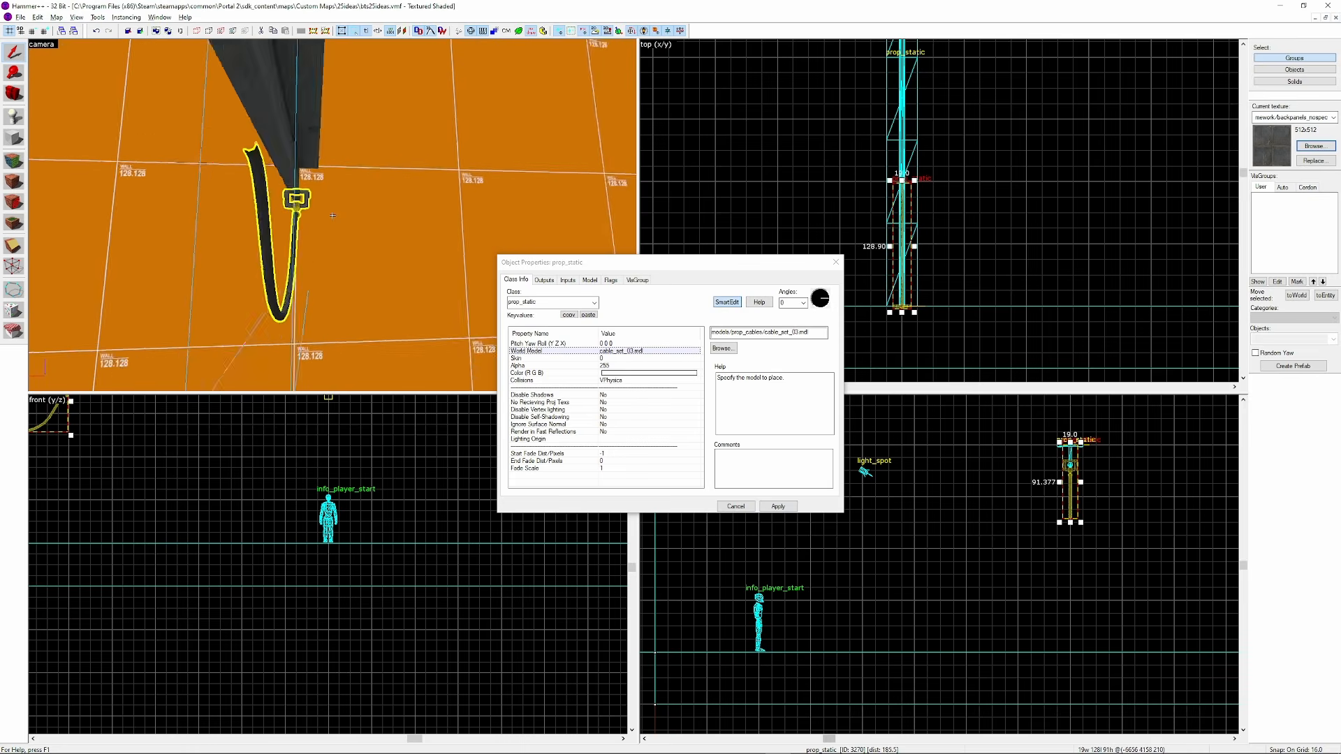
key(d)
key(w)
key(s)
key(z)
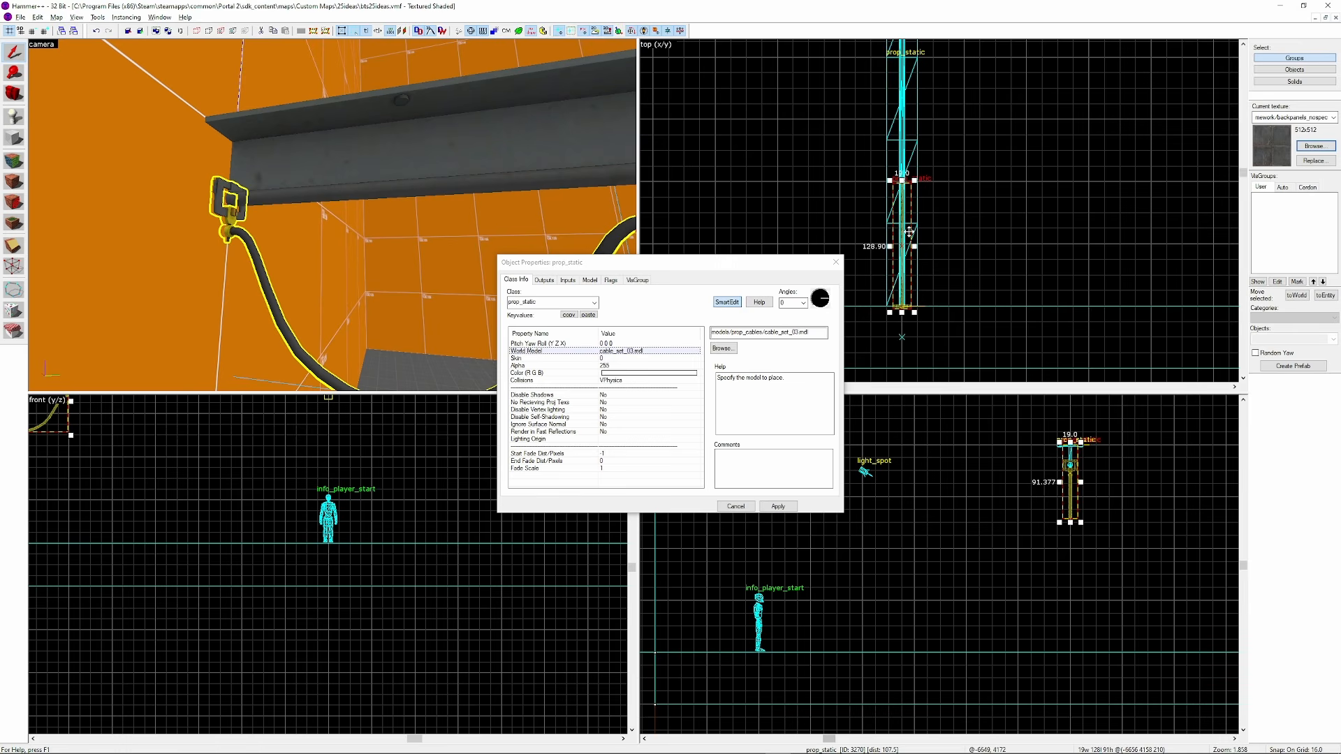
Copy the hanging cable along the beam beside the first one and swap its model for cable_set_04
scroll(911, 163, up, 1)
key(ctrl+e)
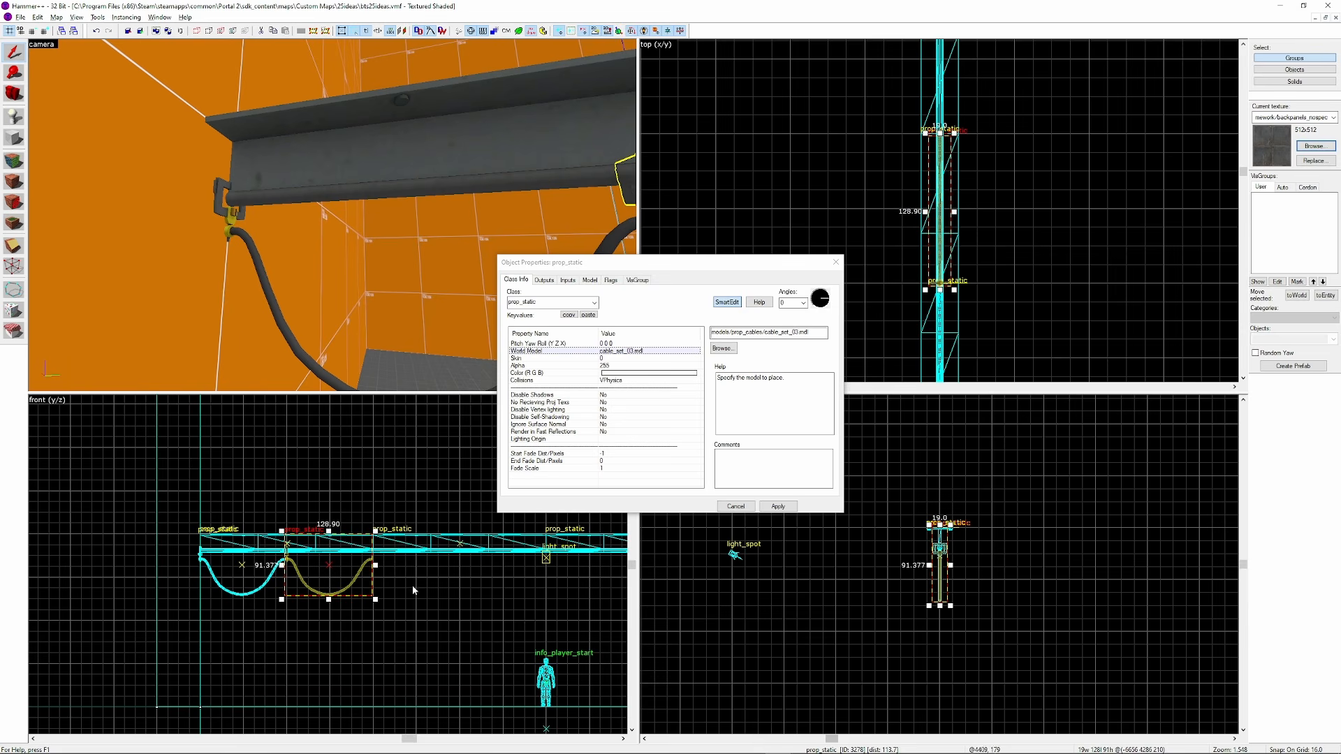
click(719, 348)
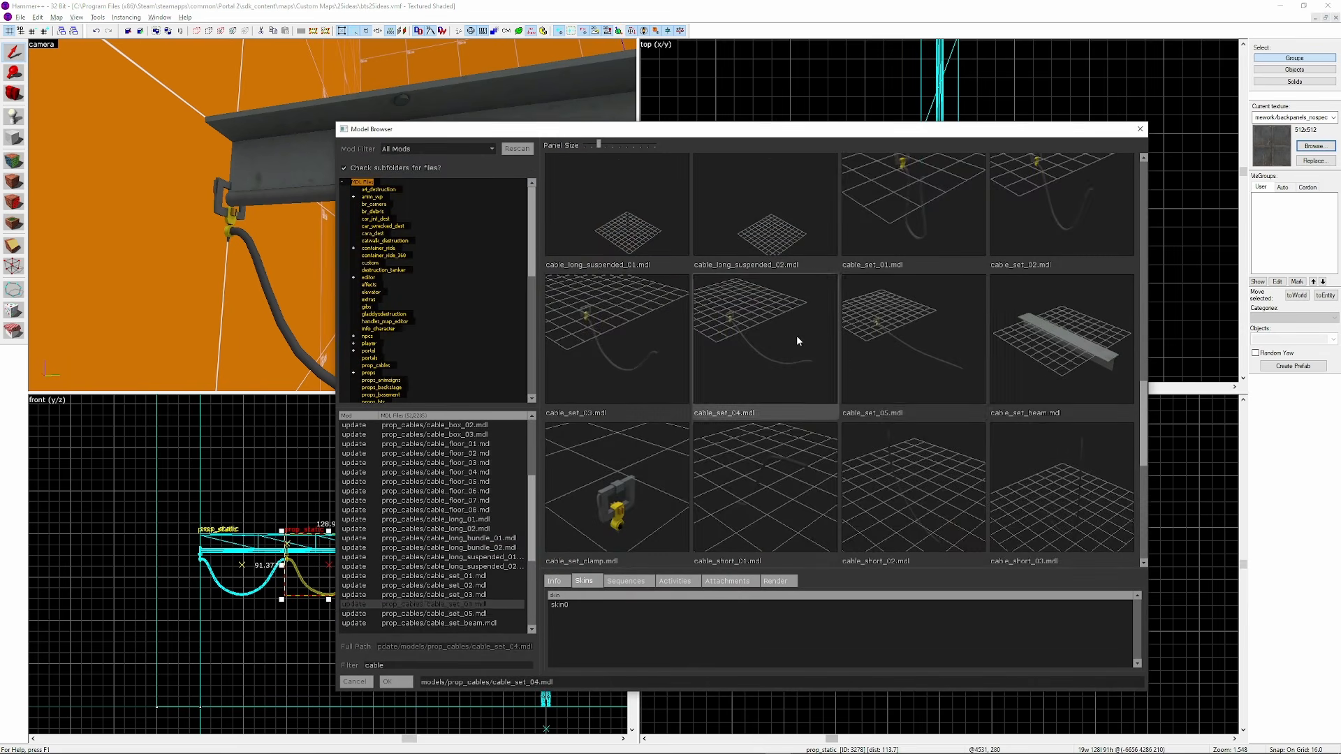
double_click(799, 340)
key(ctrl+shift+e)
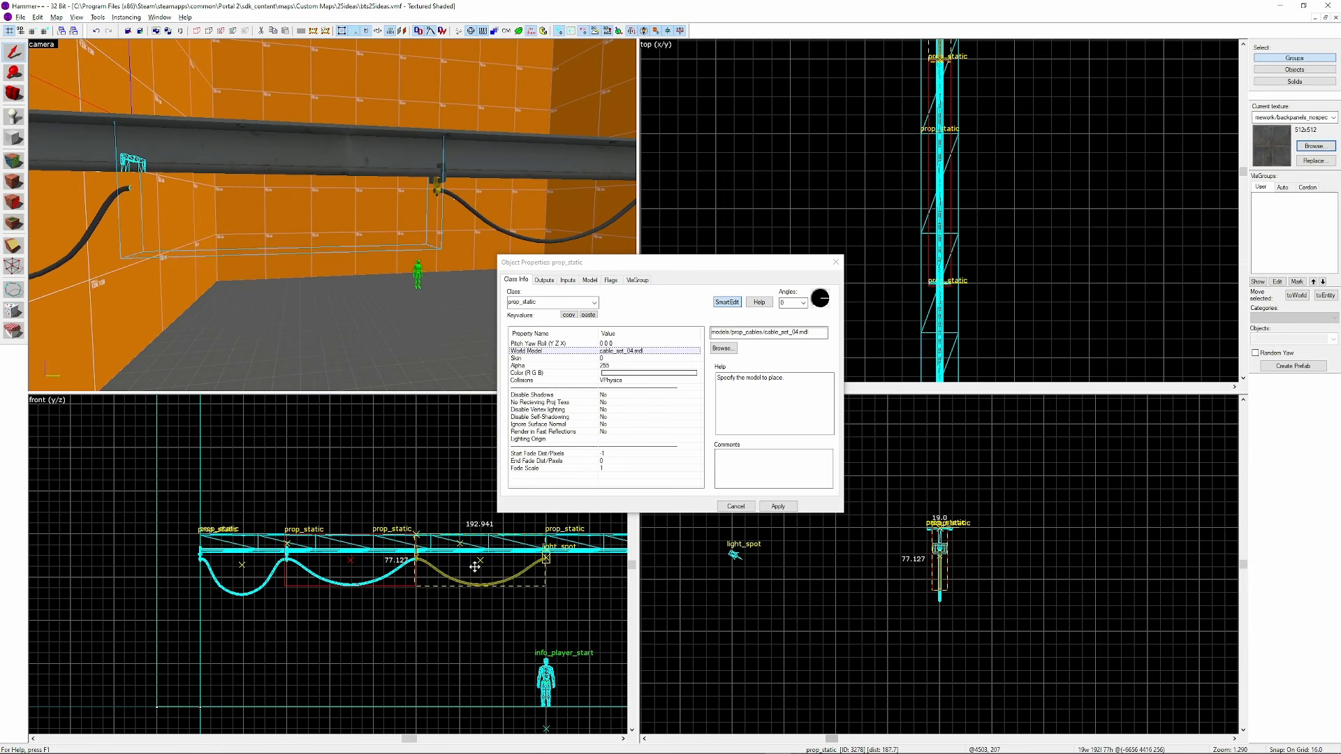
Extend the hanging cable run along the beam with joined copies using models such as cable_set_01, cable_set_02 and cable_set_03
click(734, 348)
double_click(760, 344)
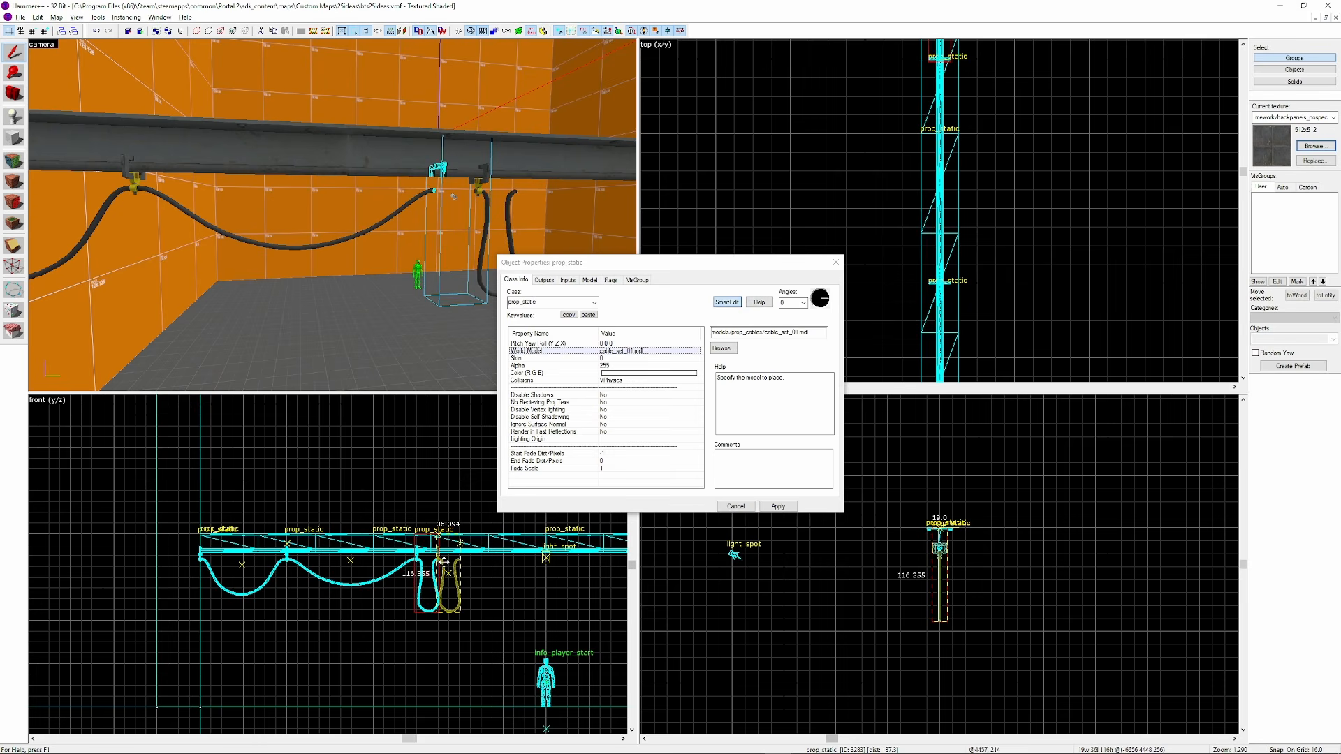
click(719, 348)
double_click(1048, 254)
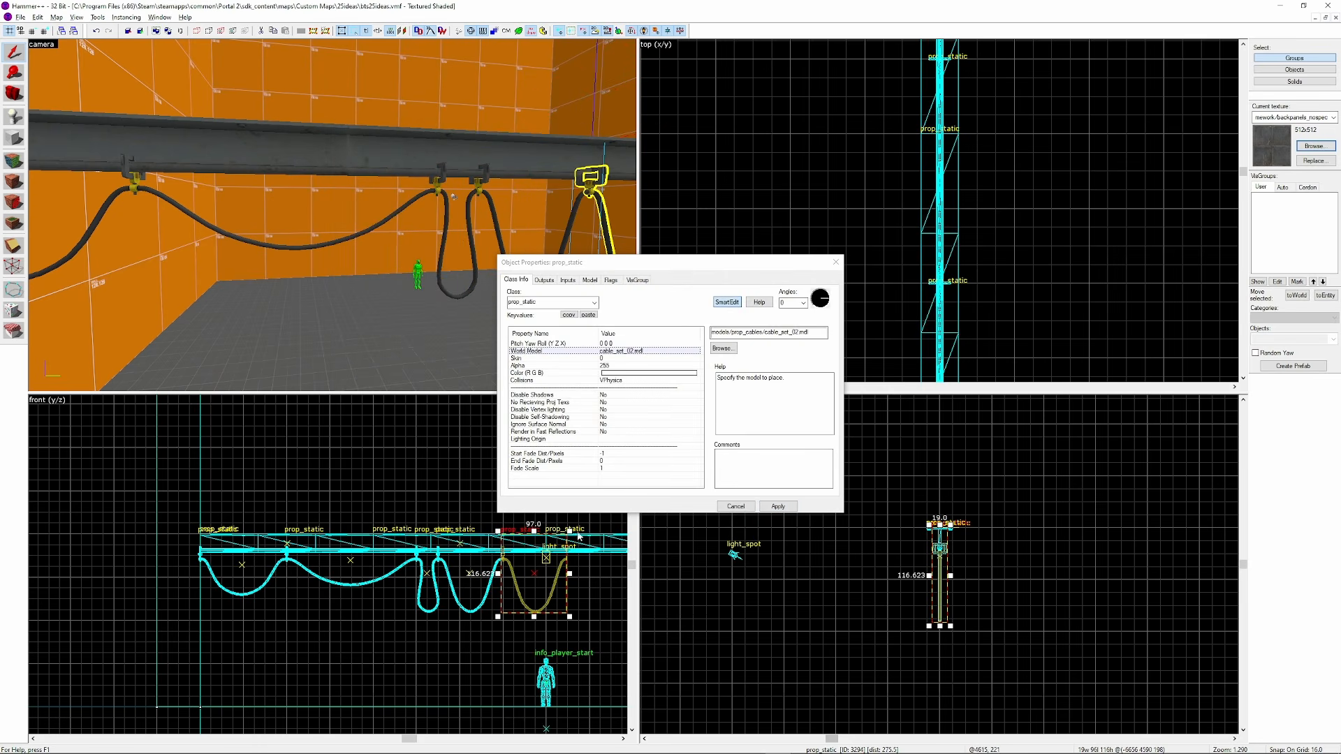
click(723, 348)
double_click(775, 548)
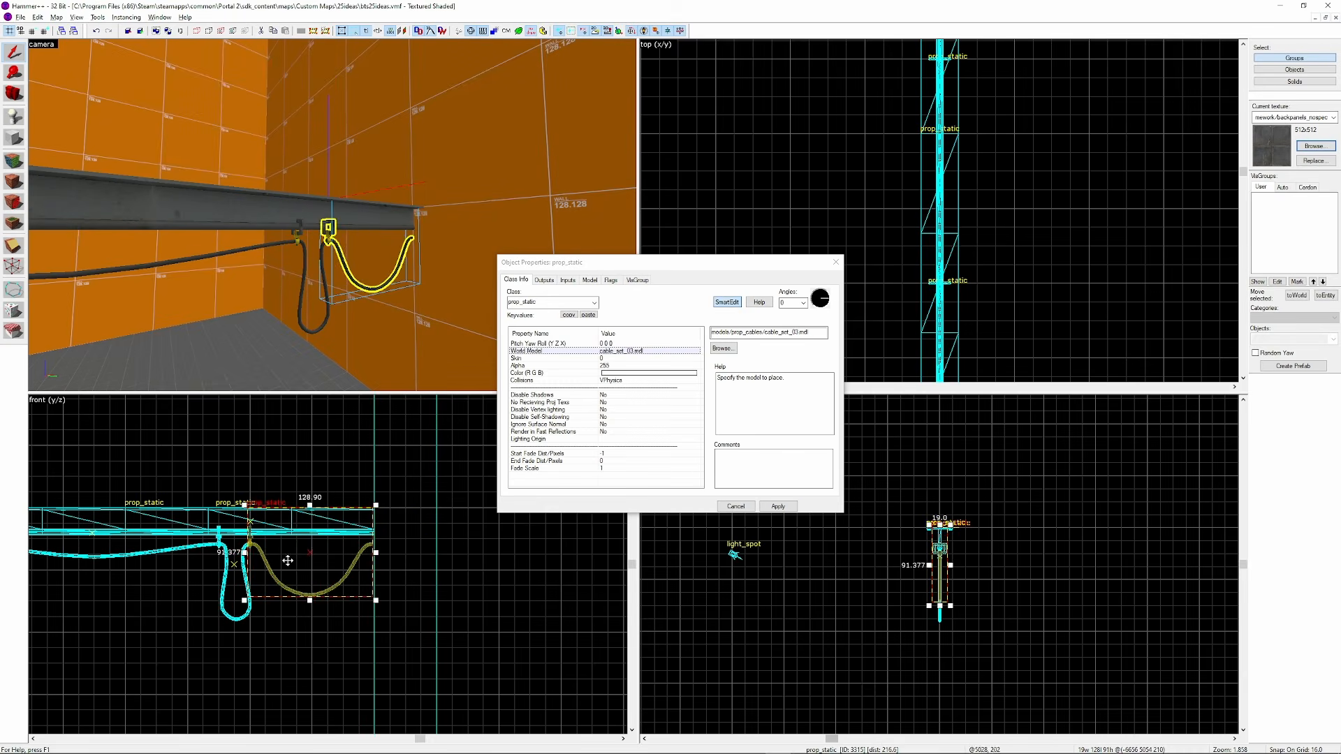
Copy the last hanging cable to the beam's far end and swap its model for cable_set_clamp
drag(412, 552, 429, 550)
click(726, 350)
scroll(656, 479, down, 2)
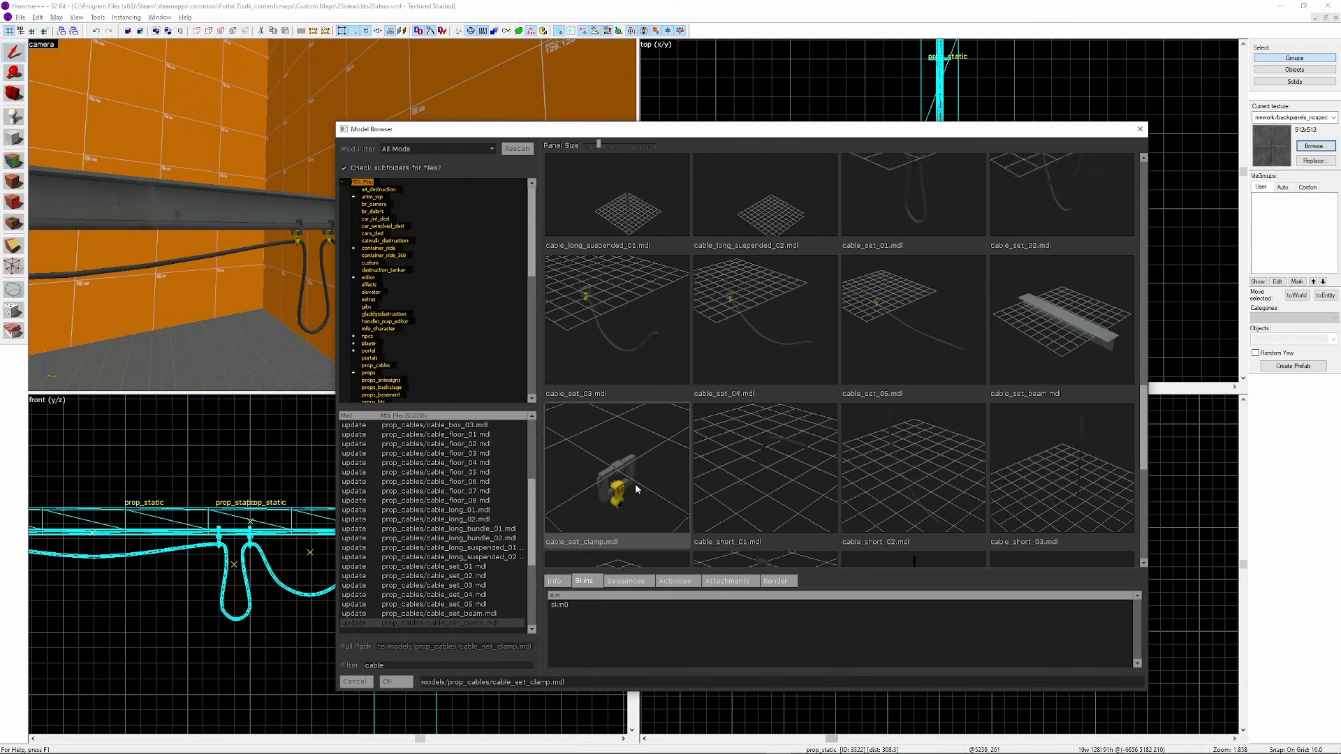
double_click(635, 483)
key(s)
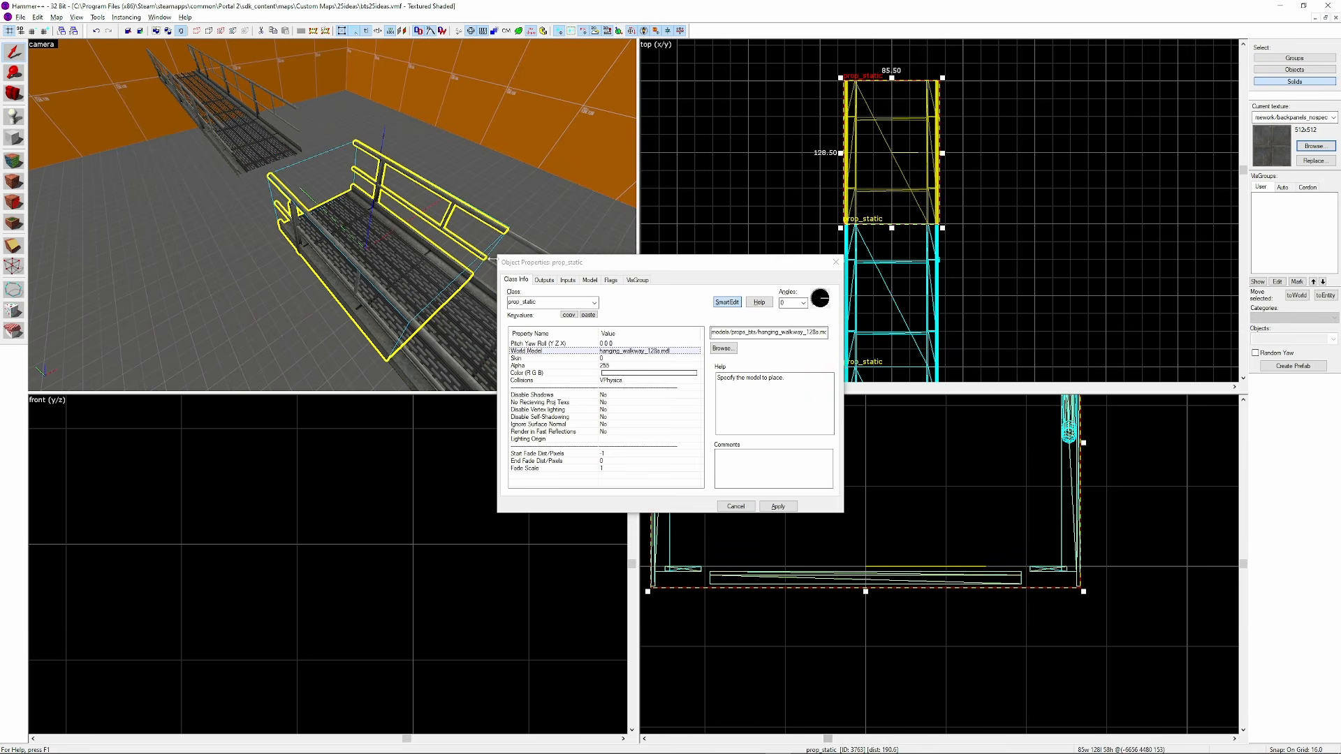
Swap the end walkway section's hanging_walkway_128a model for walkway_destroyed_128a
click(723, 348)
scroll(1016, 391, down, 3)
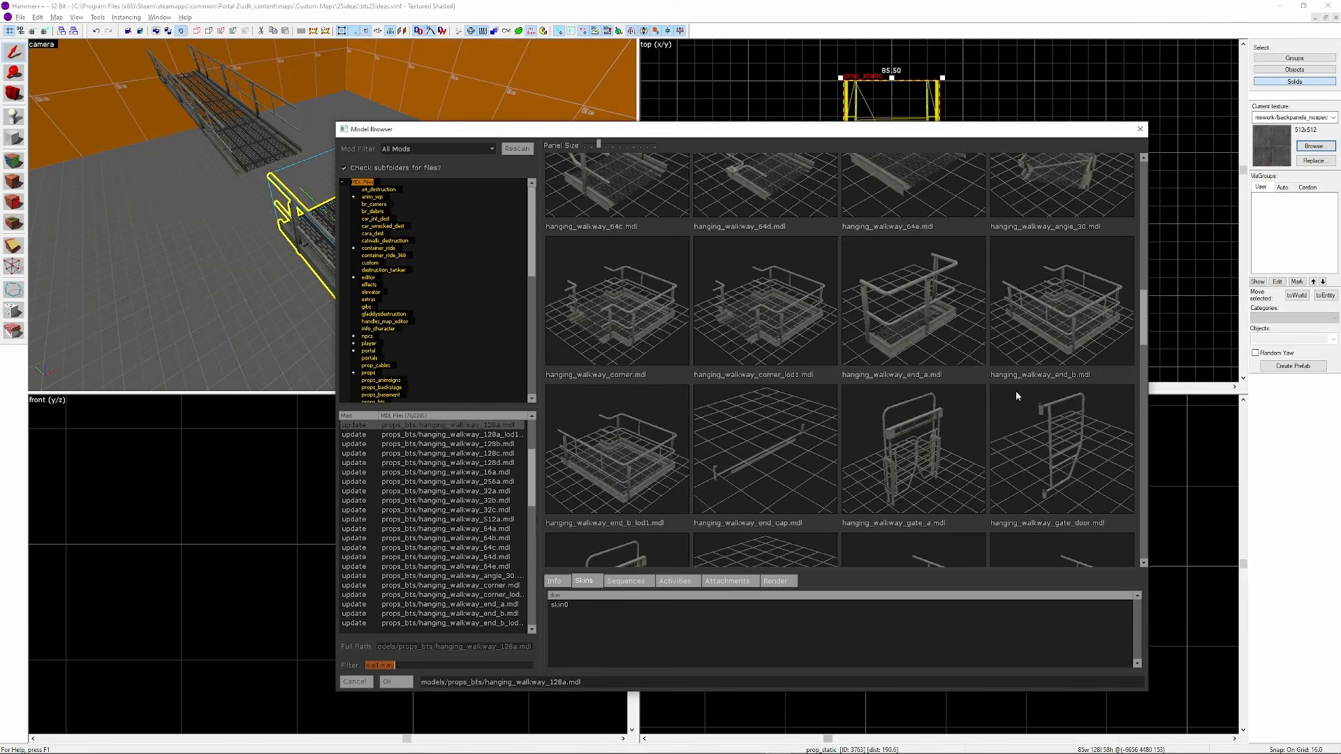
scroll(1016, 392, down, 6)
double_click(907, 316)
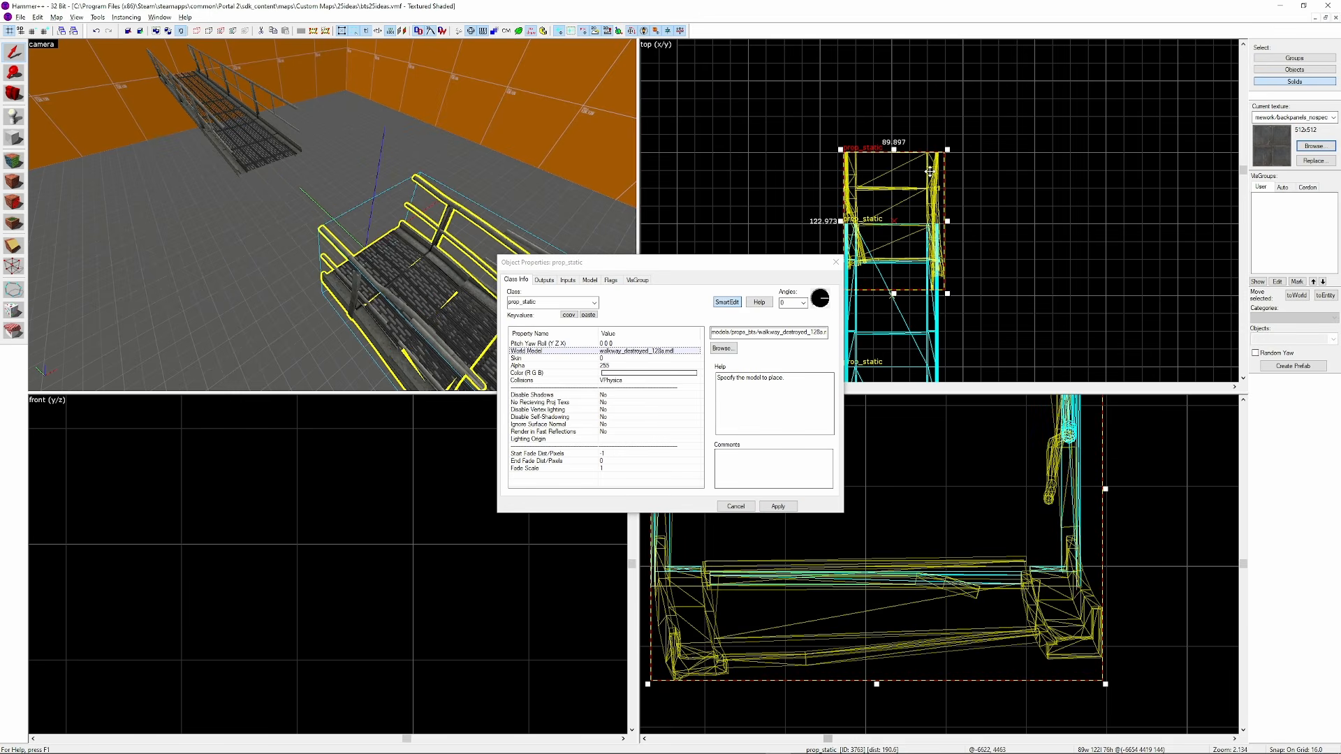
Rotate the destroyed walkway section 180 degrees and copy it toward the opposite walkway across the gap
click(930, 243)
drag(930, 171, 814, 215)
scroll(887, 147, down, 2)
middle_drag(887, 147, 929, 289)
shift+drag(946, 265, 957, 190)
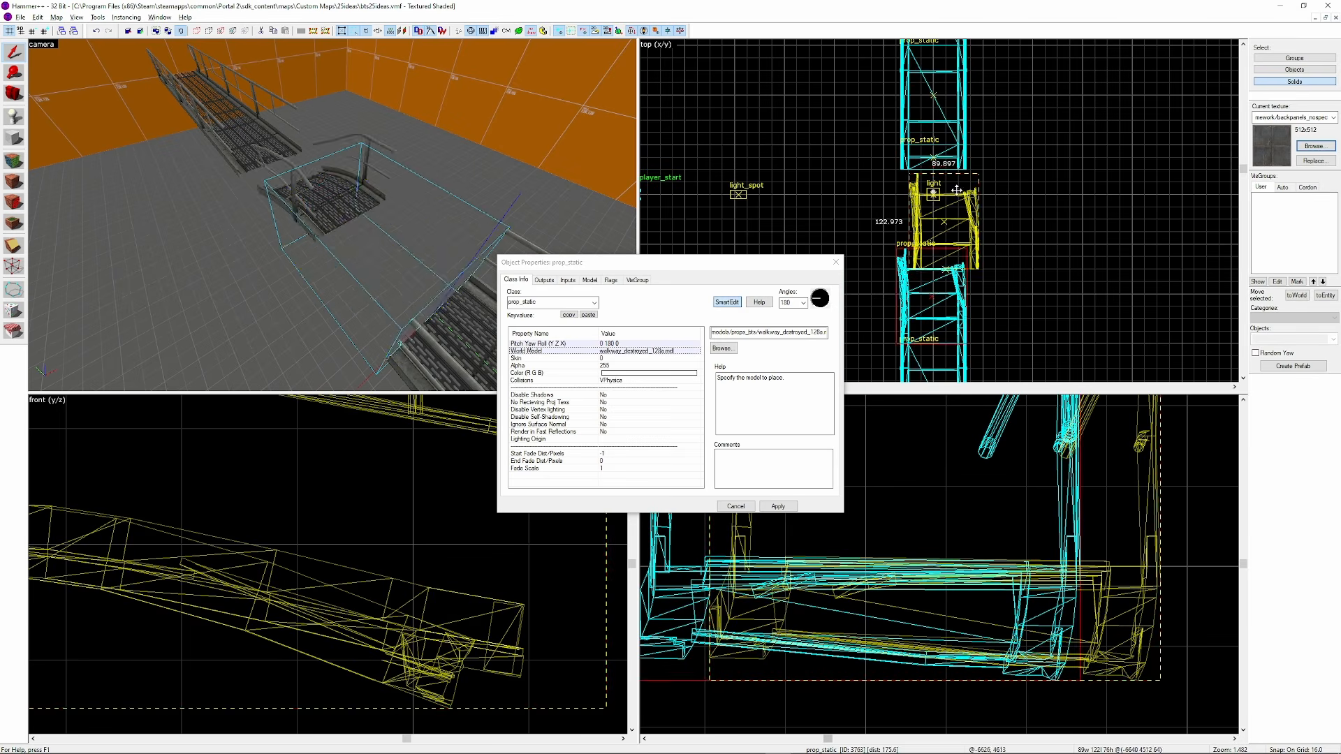
Swap the copied walkway section's model for walkway_destroyed_64a
click(723, 348)
click(1058, 332)
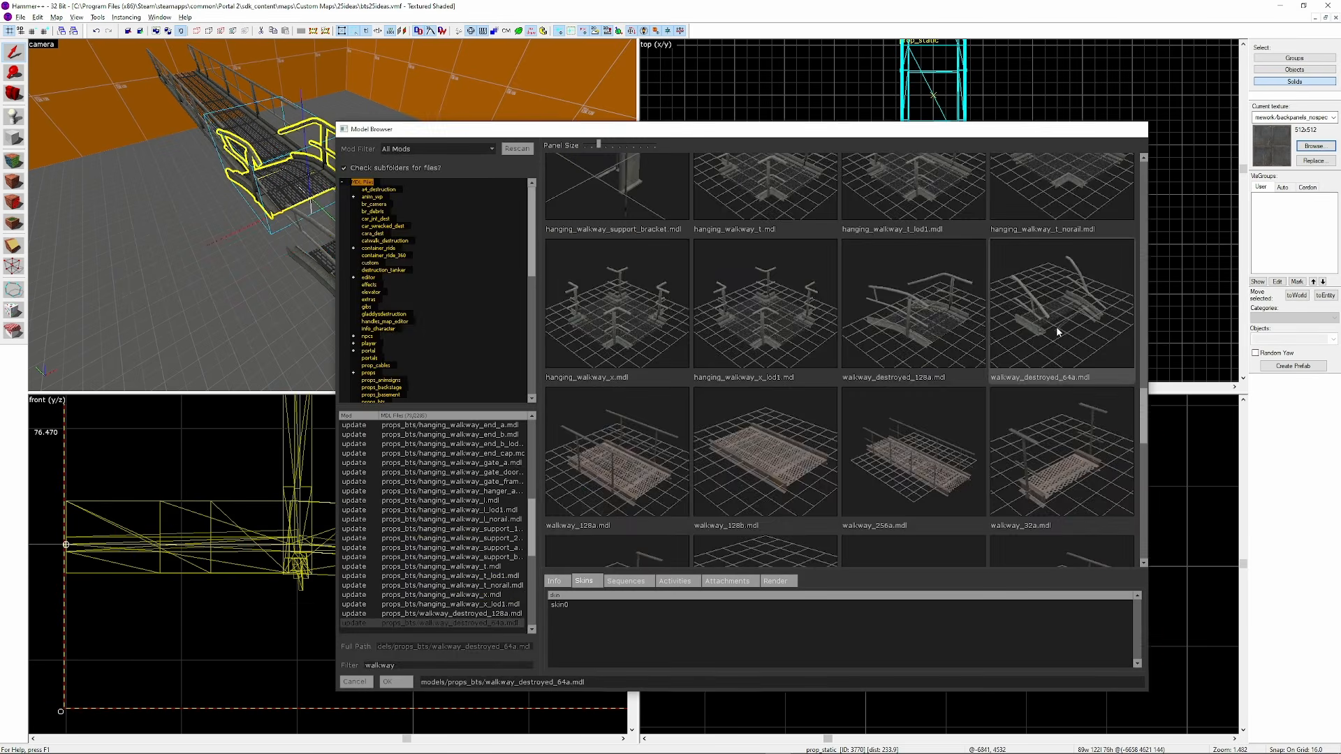
double_click(1058, 333)
key(Delete)
key(z)
key(z)
Copy the walkway_destroyed_128a section into the gap and swap the copy's model for wood_panel_64x128_01
click(412, 211)
shift+drag(933, 168, 933, 234)
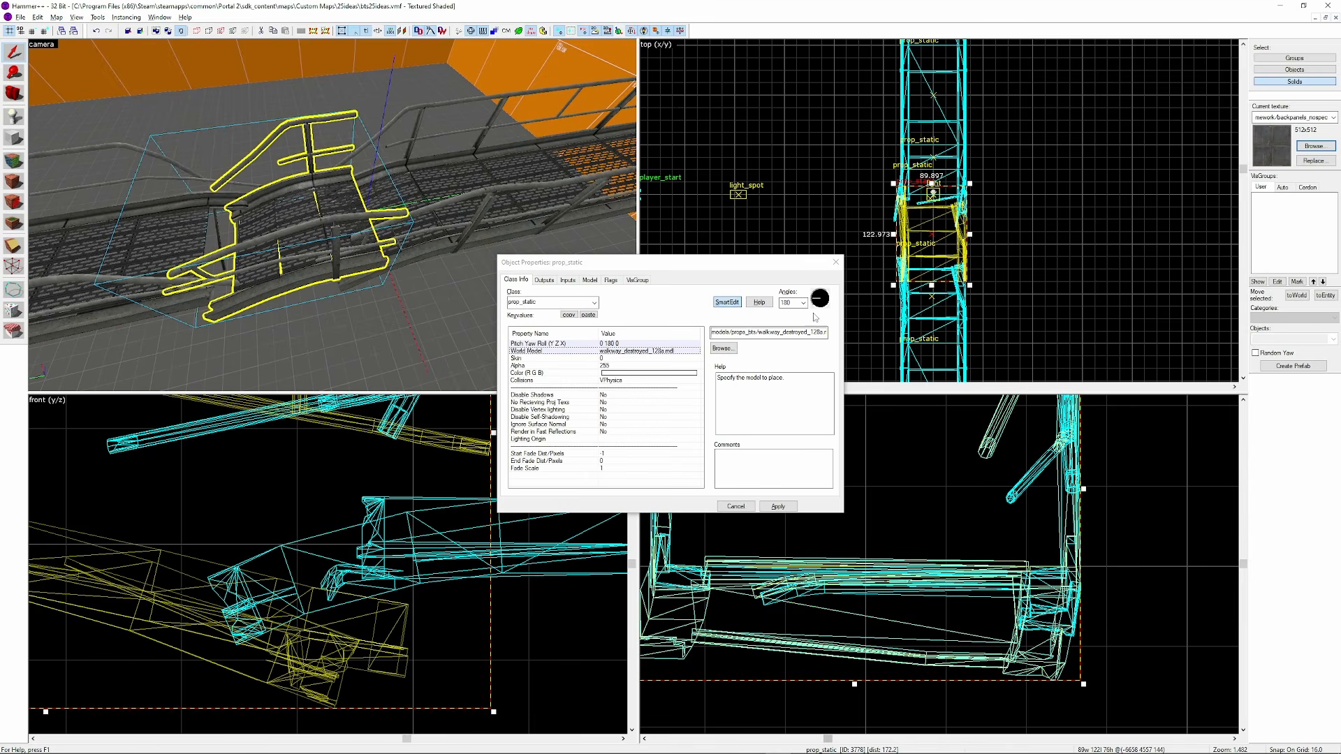
click(723, 348)
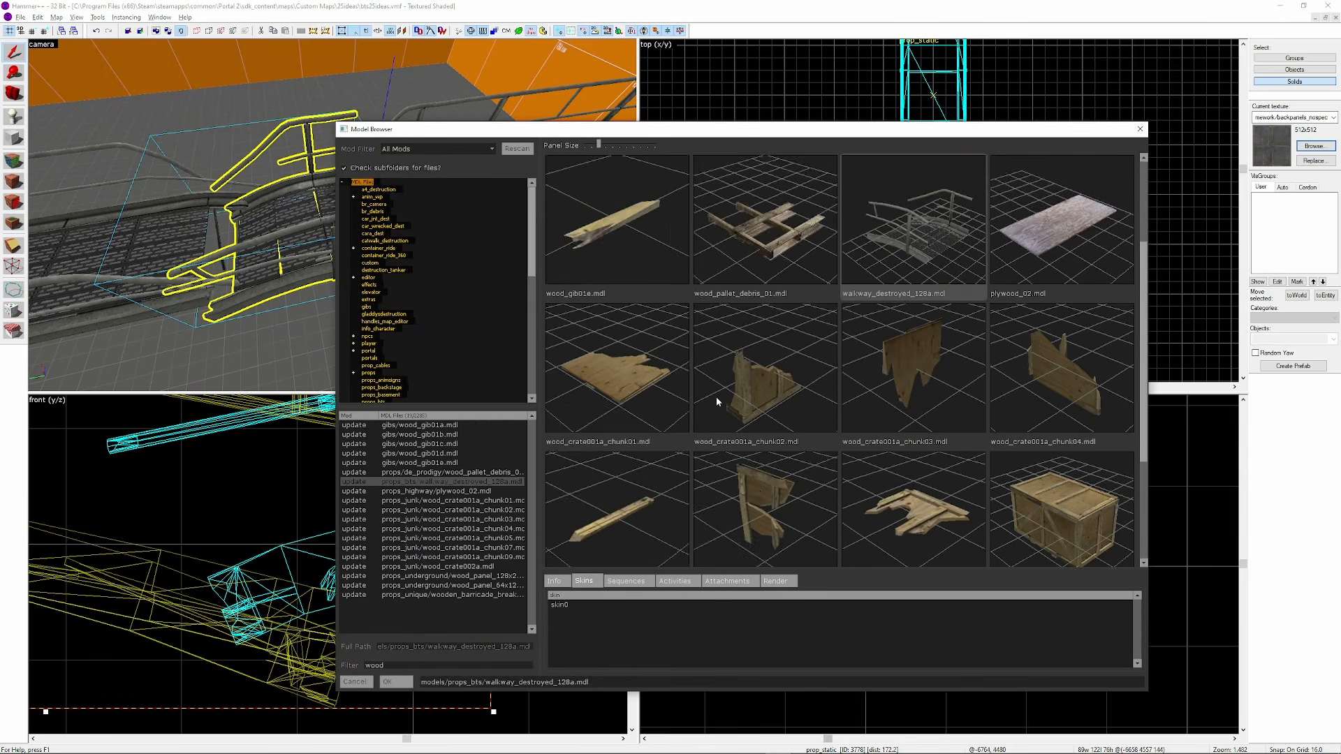
double_click(762, 482)
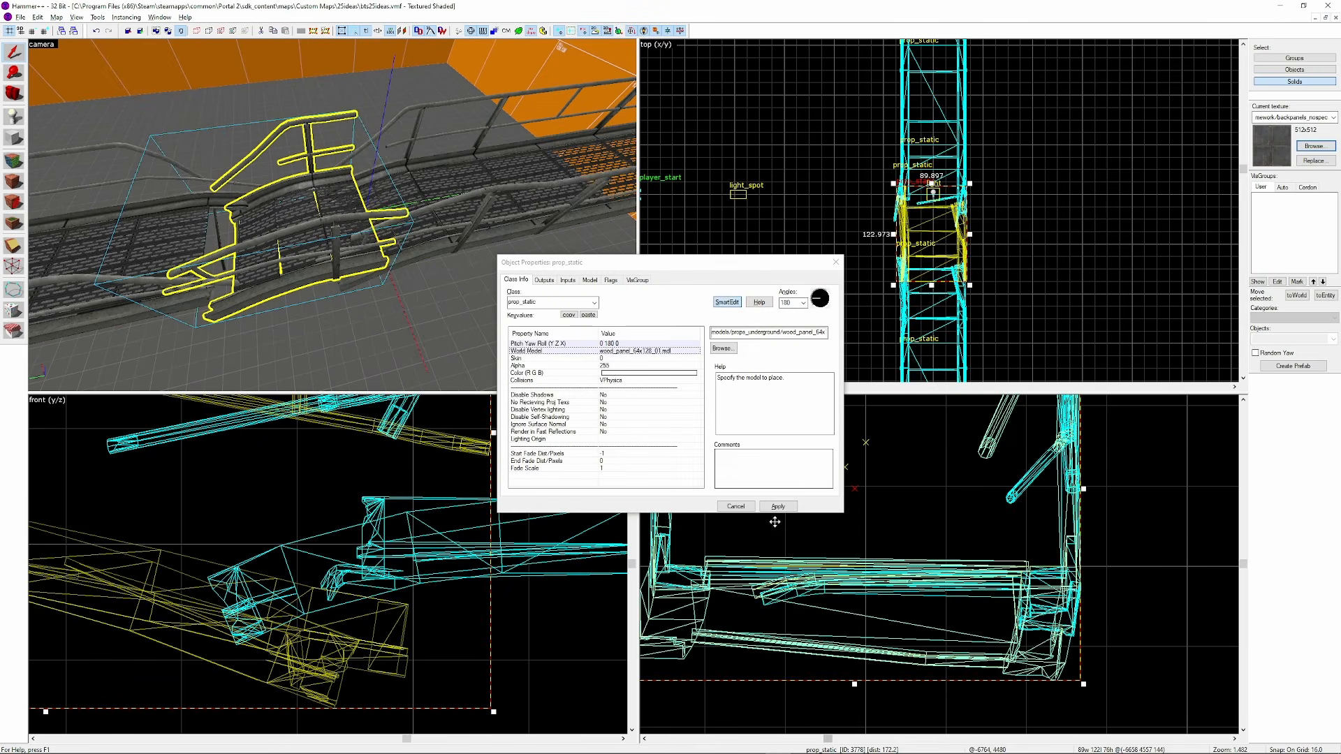
click(778, 506)
Rotate the upright wood panel so it lies flat between the two broken walkway ends
scroll(938, 256, up, 3)
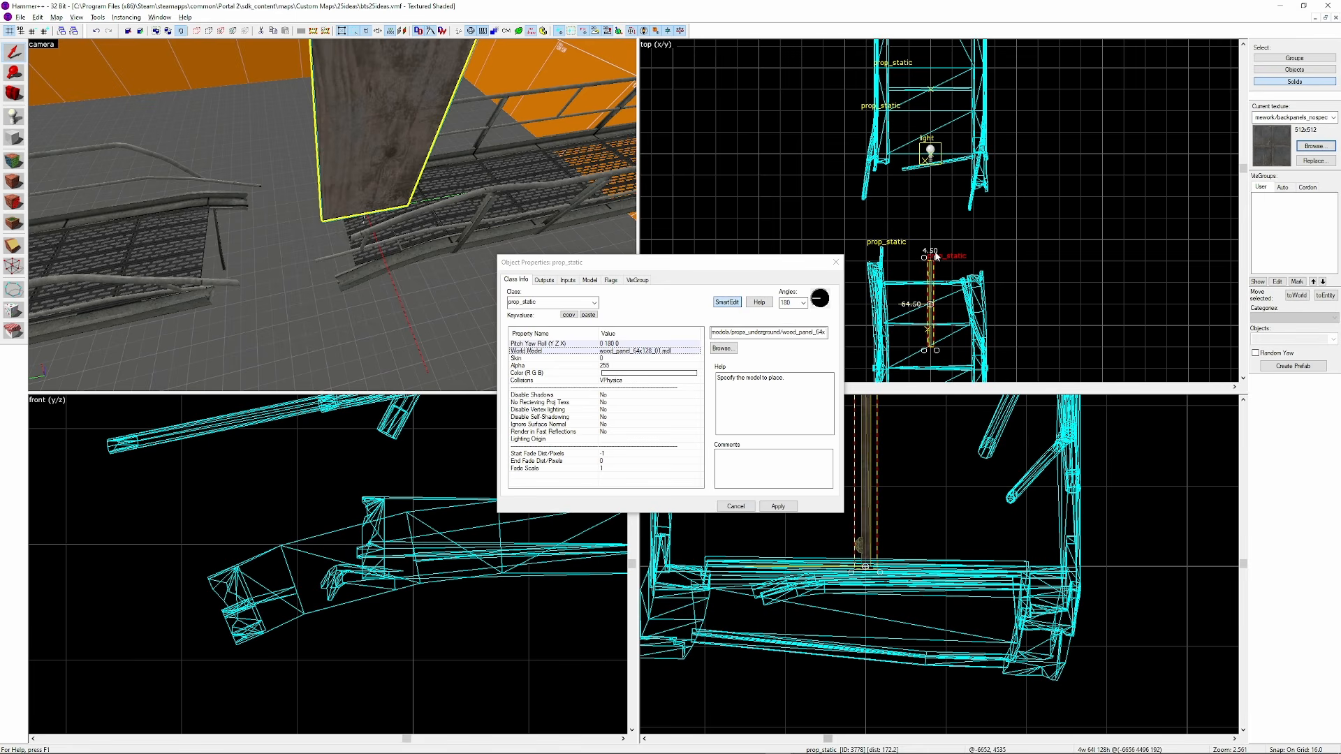
mouse_move(937, 257)
mouse_down()
mouse_move(886, 300)
mouse_move(934, 239)
mouse_up()
key(ctrl+e)
scroll(982, 535, down, 9)
scroll(412, 563, down, 6)
drag(392, 419, 724, 621)
drag(293, 688, 178, 688)
Tilt and nudge the wood panel so that it bridges the gap and rests on both walkway ends
scroll(50, 675, up, 4)
middle_drag(49, 675, 165, 581)
drag(106, 595, 82, 545)
drag(125, 610, 106, 639)
drag(83, 538, 87, 537)
middle_drag(423, 590, 217, 579)
drag(528, 549, 515, 601)
scroll(985, 128, up, 2)
drag(985, 95, 989, 97)
key(z)
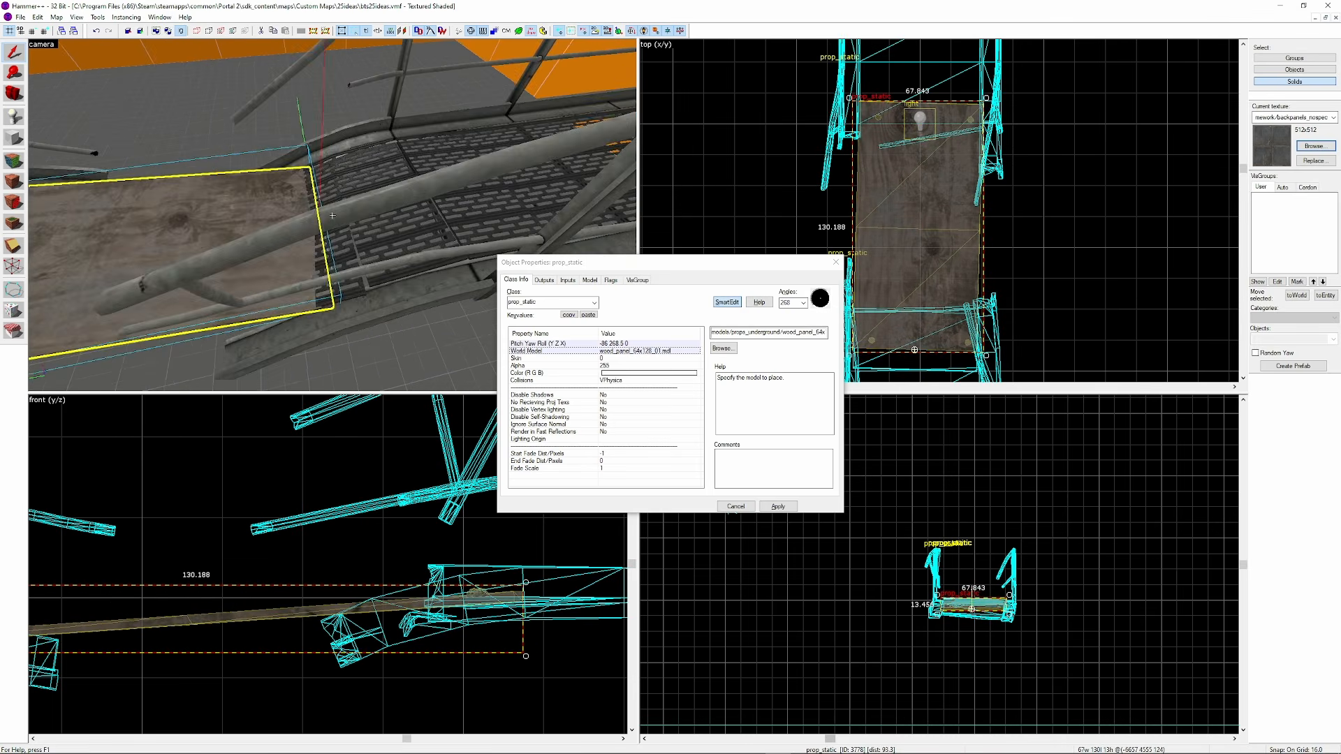
key(z)
drag(350, 612, 350, 606)
Inspect the broken walkway and its wood panel bridge in game
key(z)
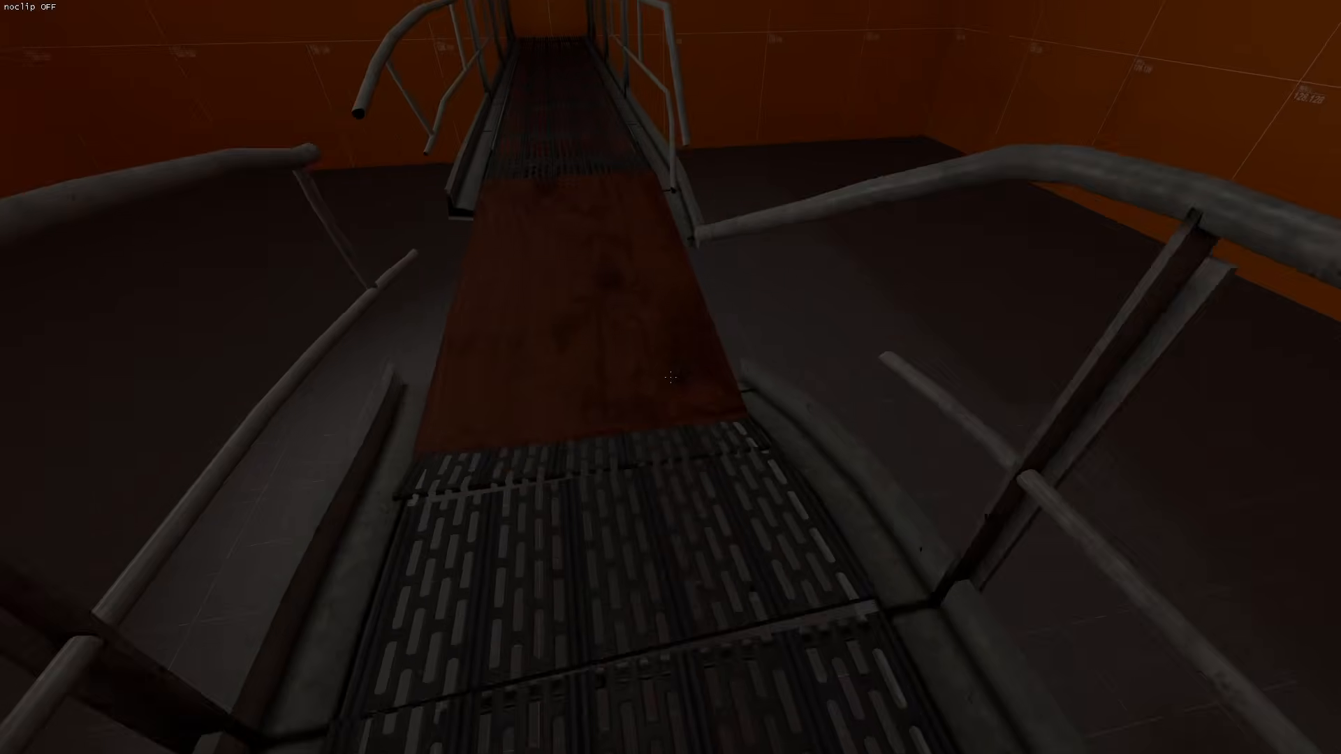
key(w)
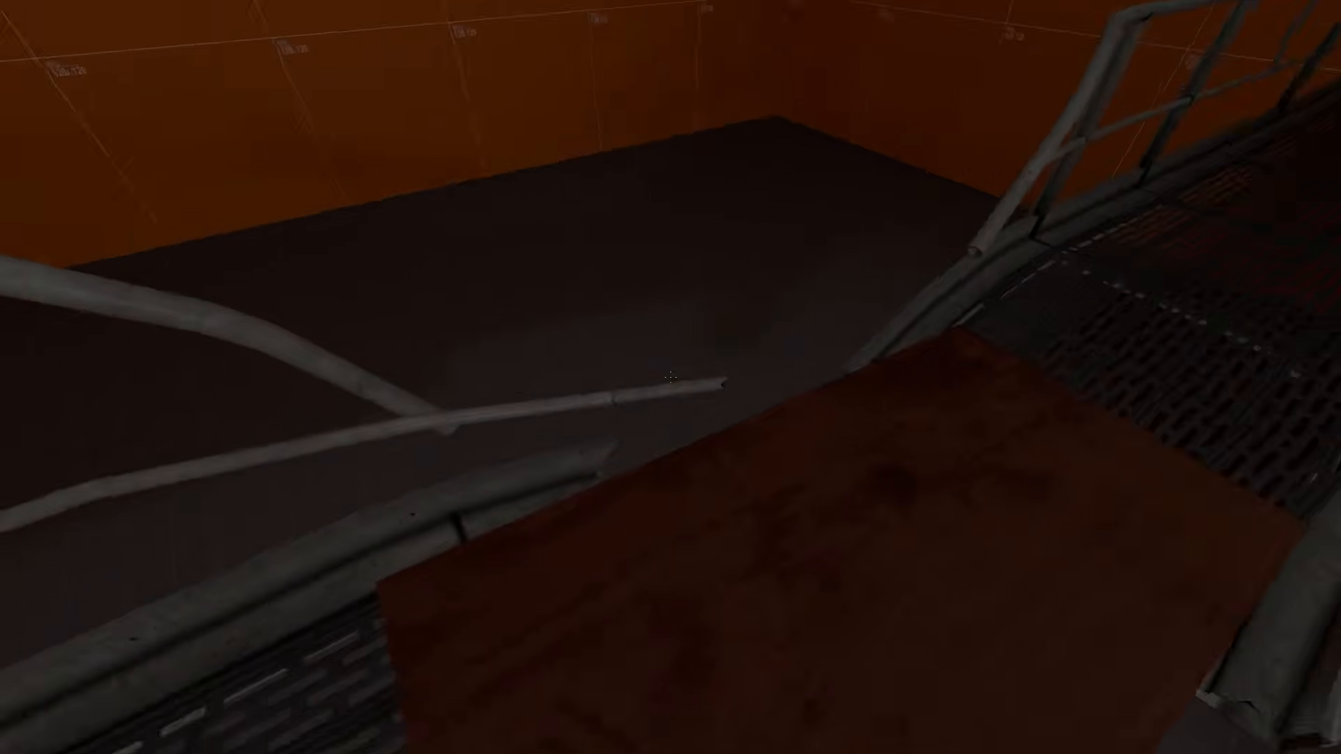
key(s)
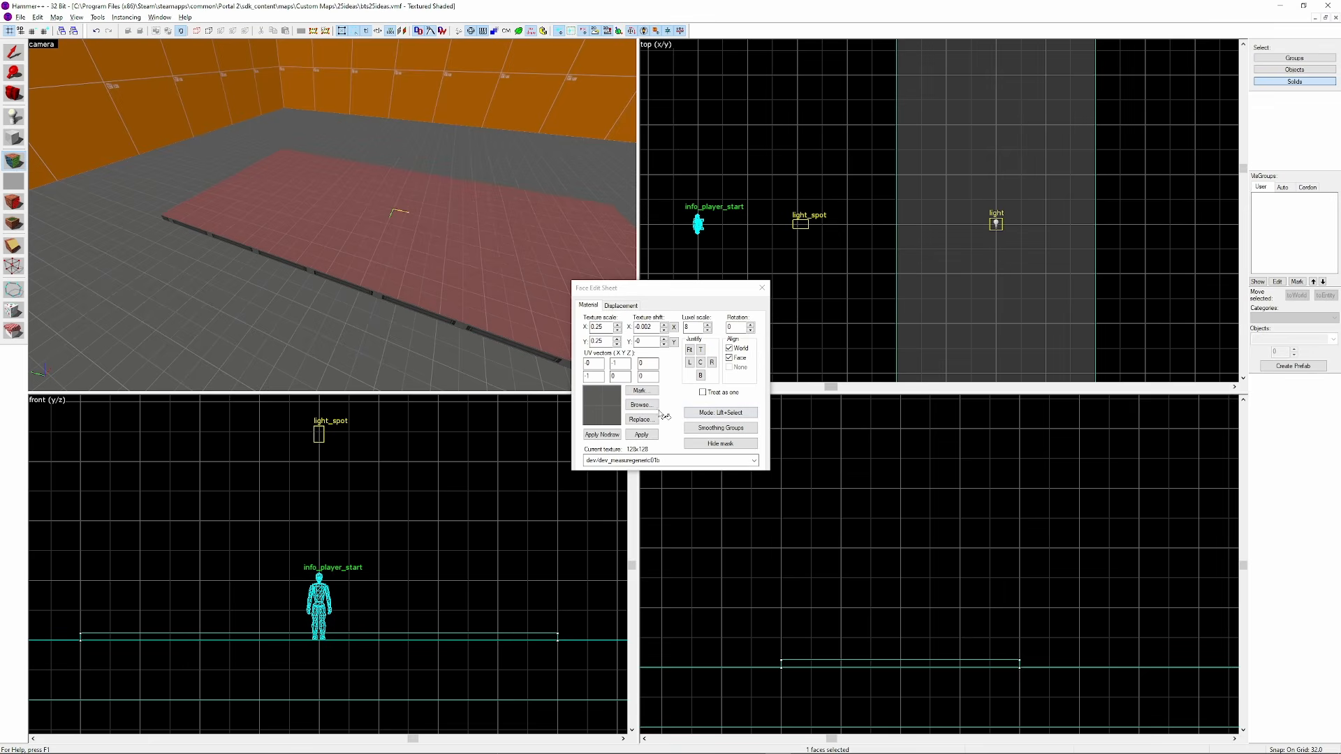
Texture the floor slab with tile/office_tilefloor002a
click(640, 404)
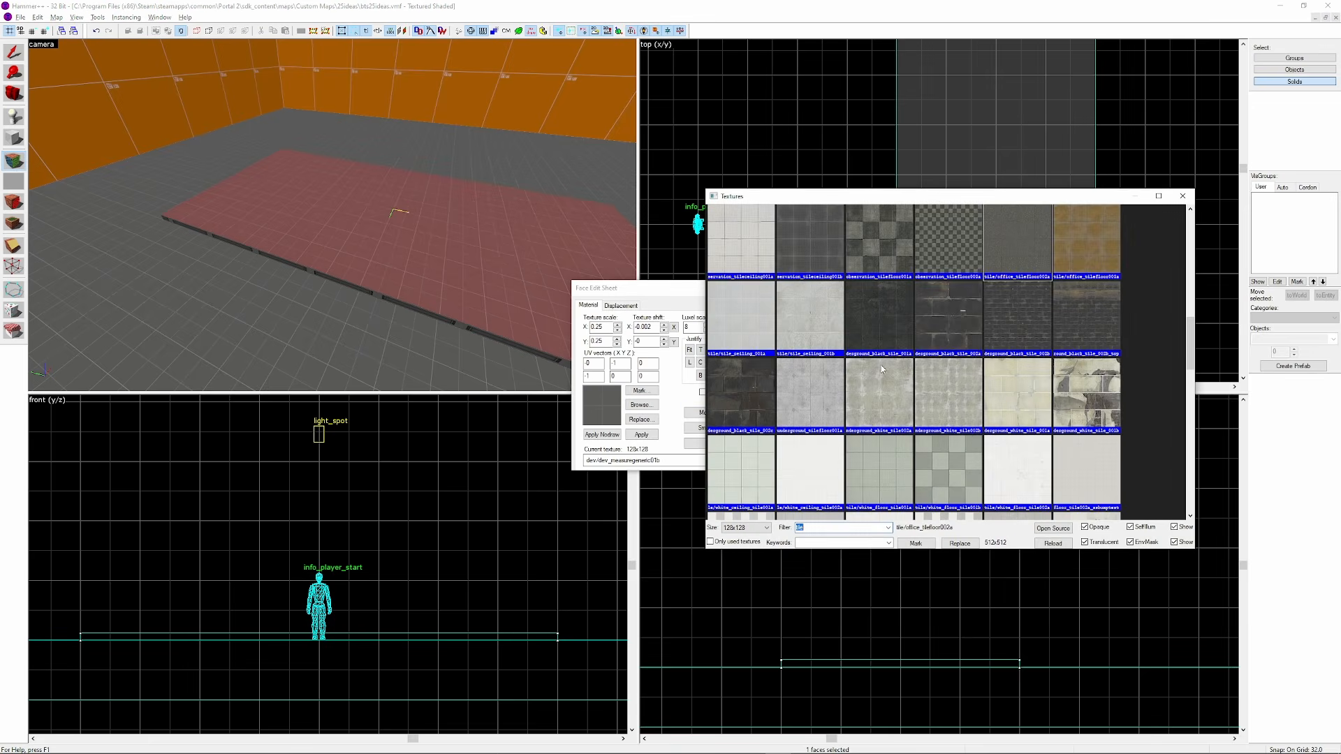
scroll(997, 411, up, 3)
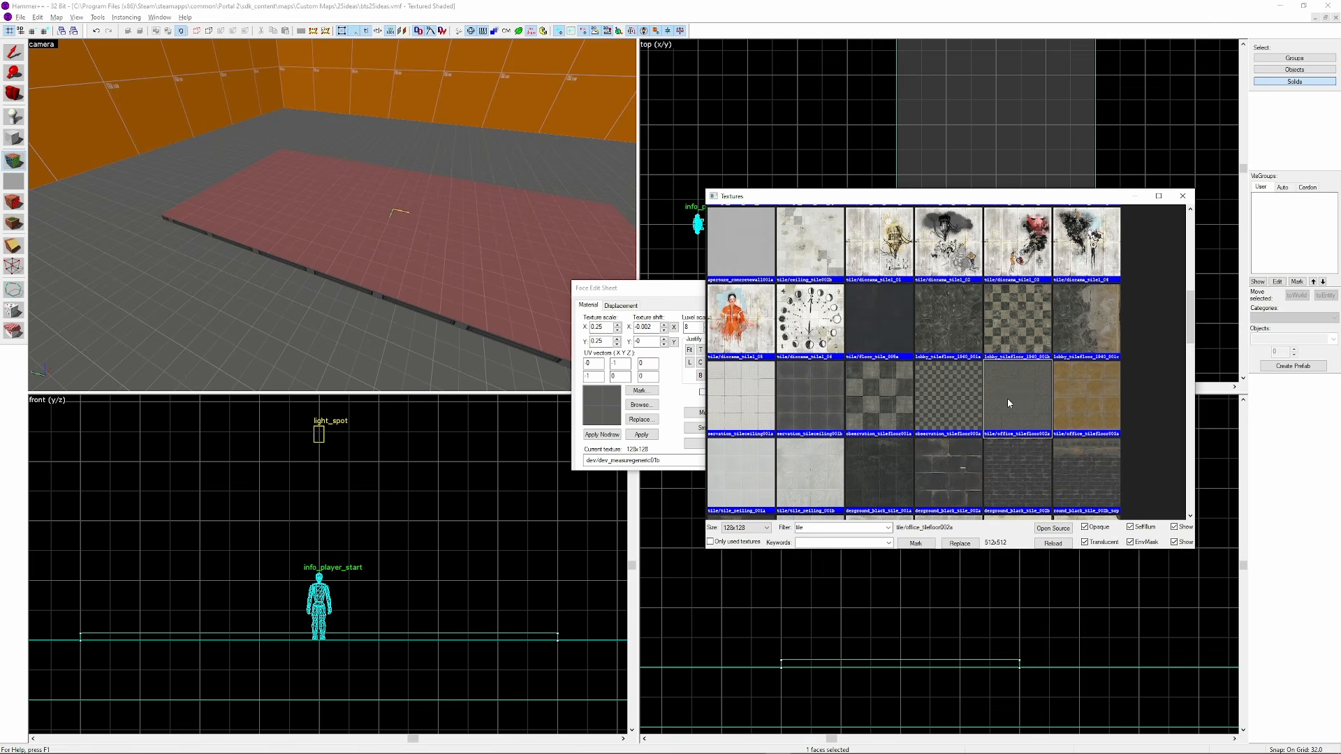
double_click(1008, 401)
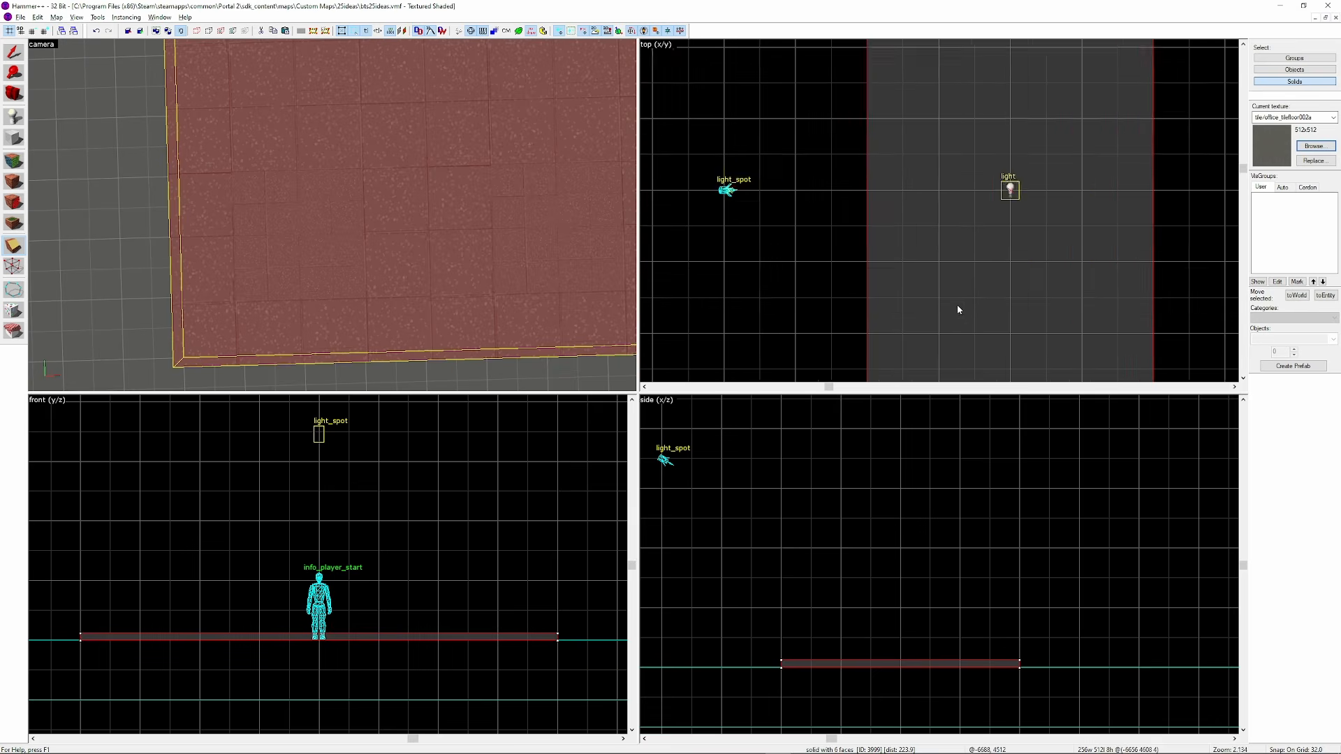
Split the floor slab lengthwise with two cuts, each 64 units in from a long side, keeping all pieces
drag(944, 302, 945, 287)
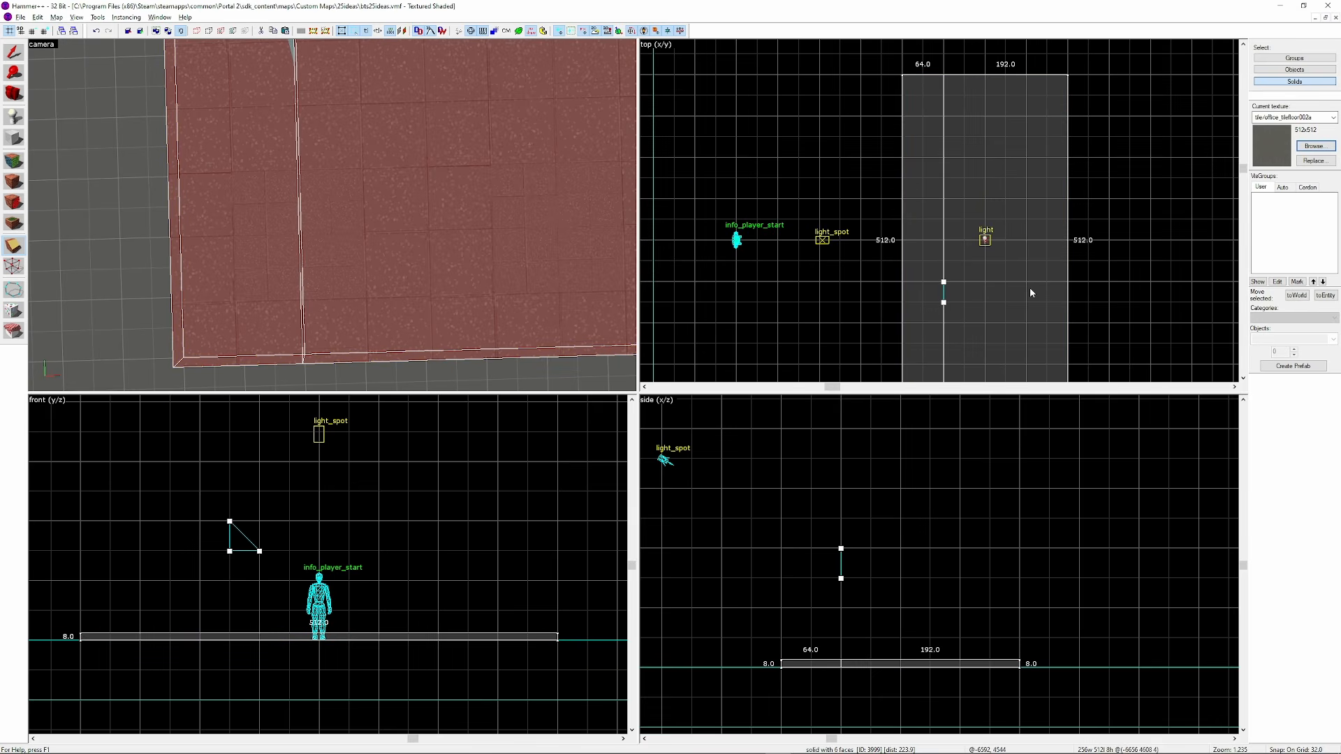
key(Return)
drag(1030, 288, 1030, 260)
key(Return)
Apply the tile/1970_tile_floor_02 texture to the top face of the slab's middle strip
key(d)
key(shift+a)
click(391, 223)
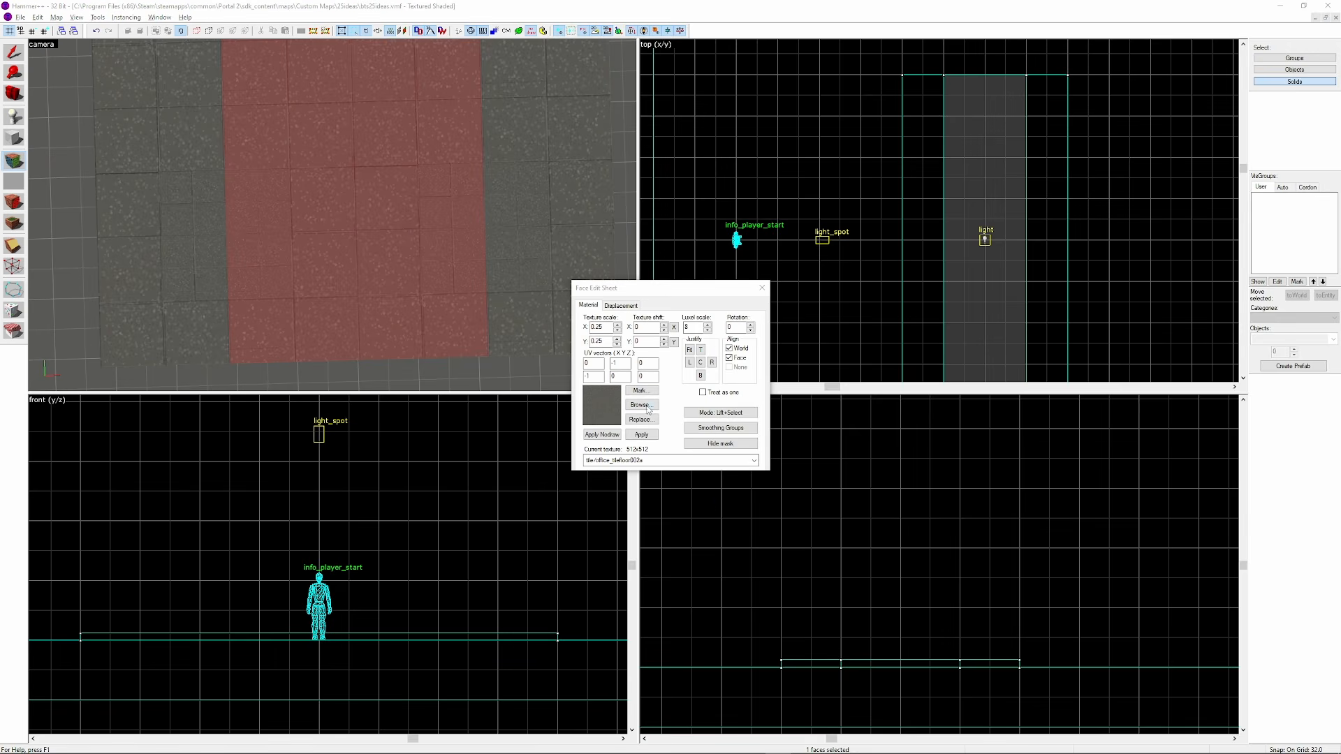
click(640, 405)
scroll(978, 363, up, 5)
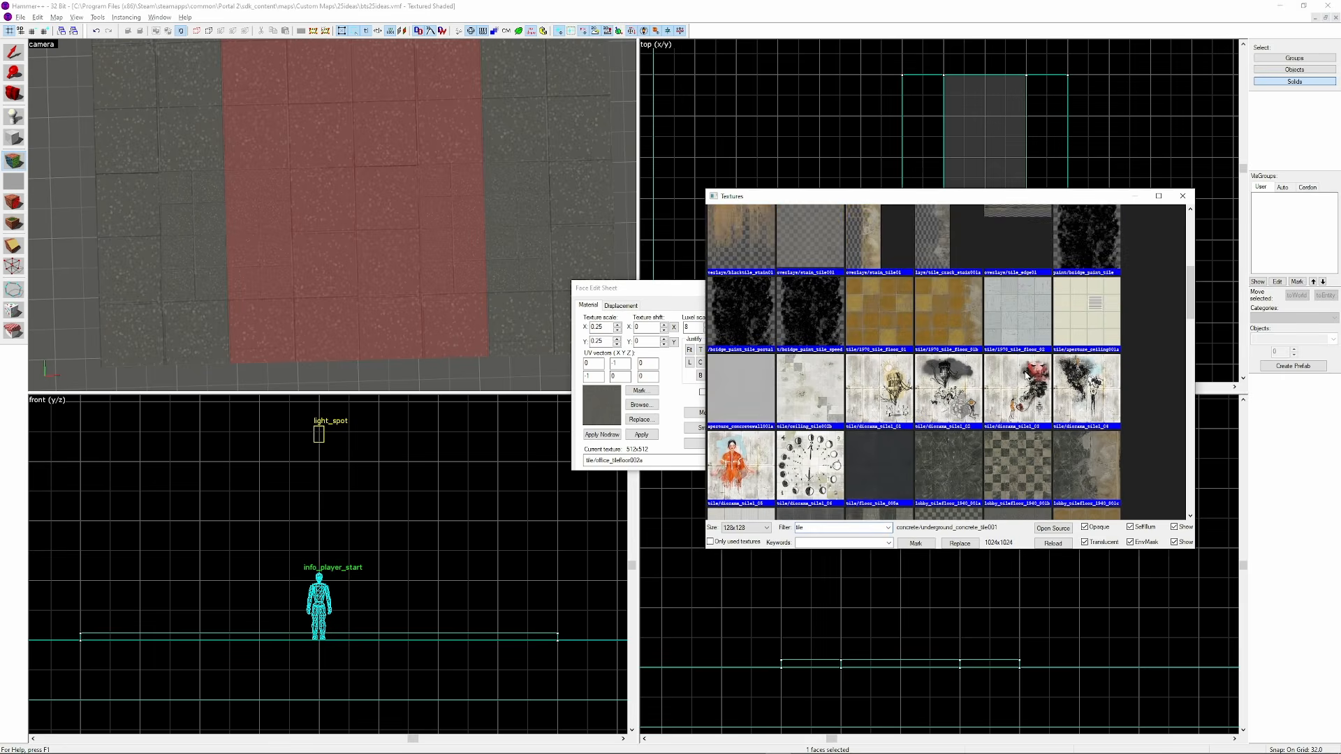
scroll(1025, 376, up, 2)
click(1023, 405)
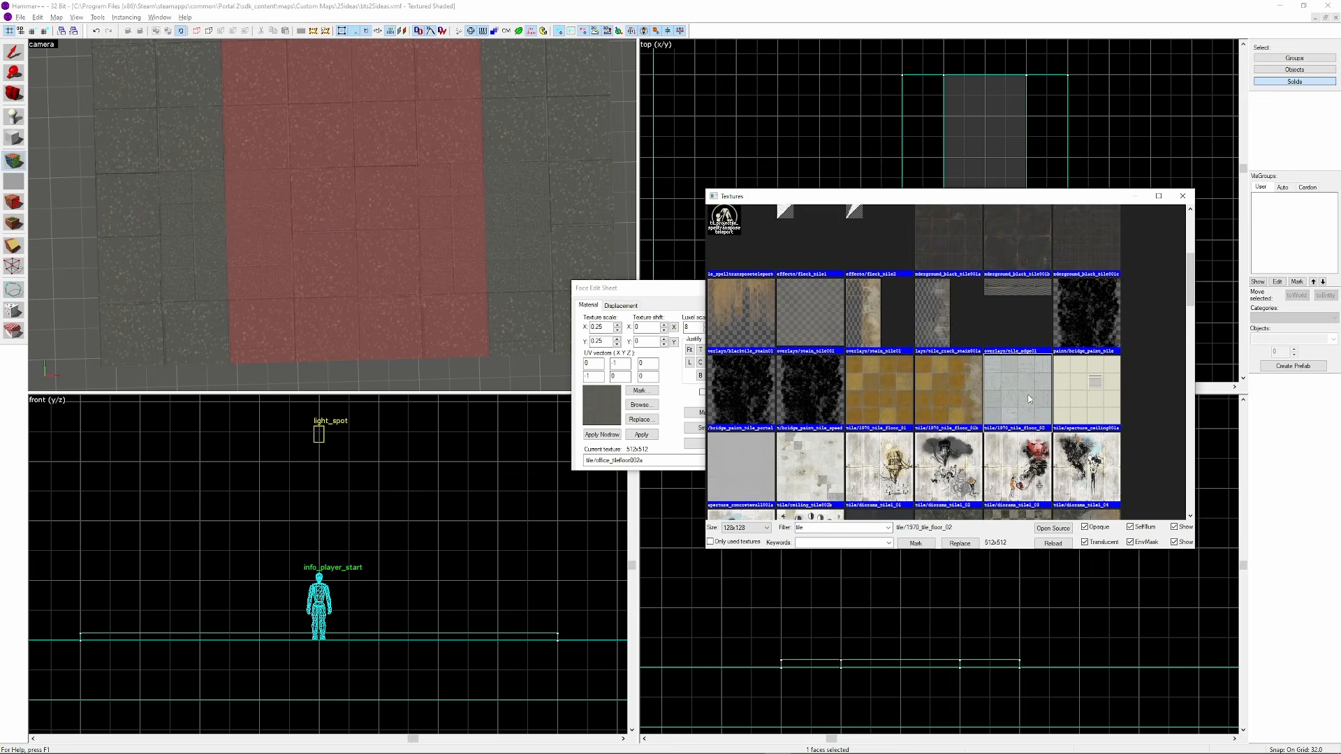
double_click(1029, 399)
click(641, 434)
Cut a narrow border strip from the outer dark slab, along its edge with the light tiles
key(shift+s)
key(a)
click(307, 218)
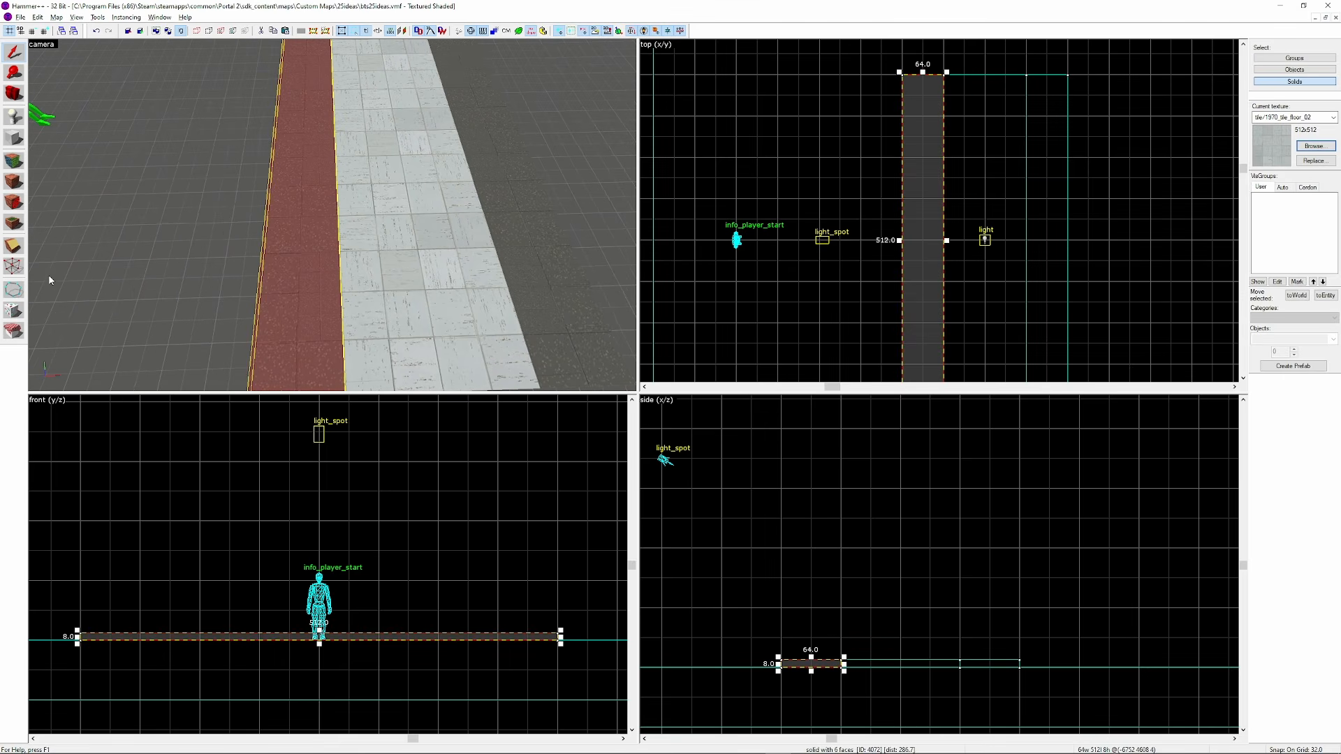
scroll(915, 209, up, 2)
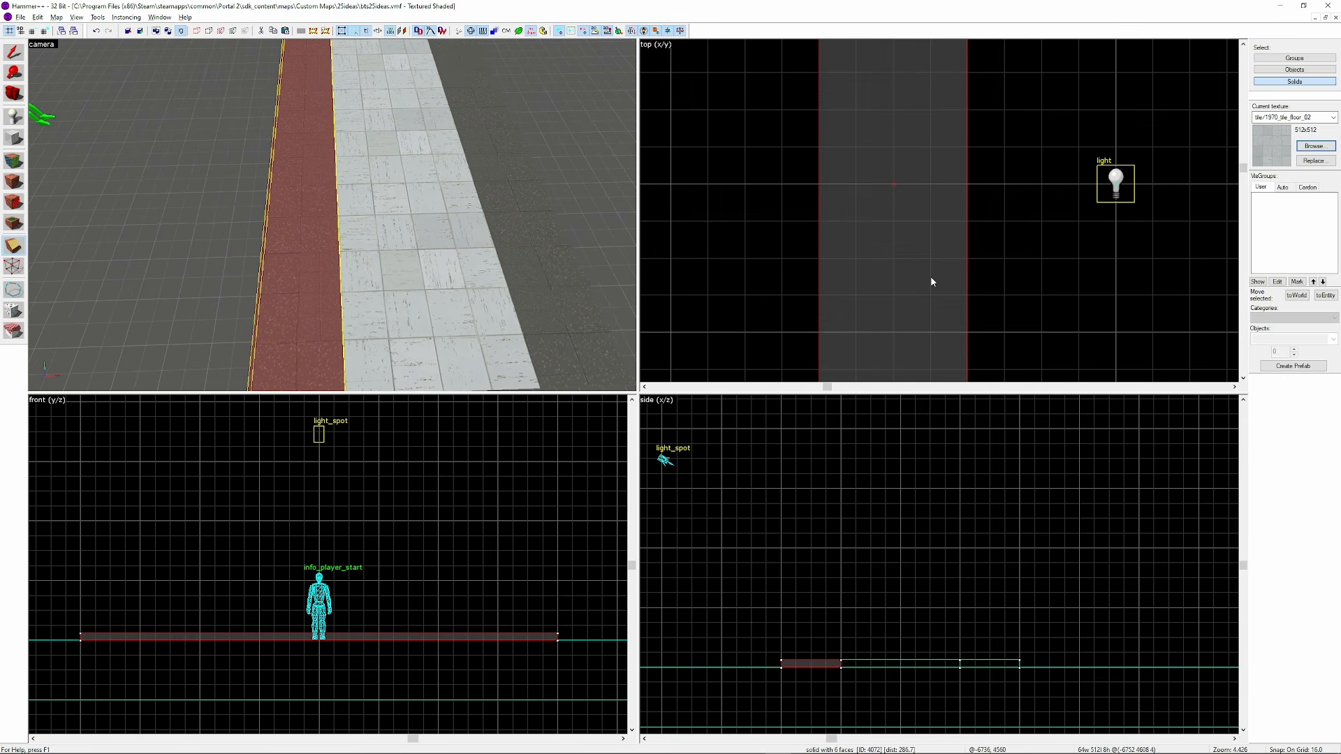
scroll(941, 279, down, 6)
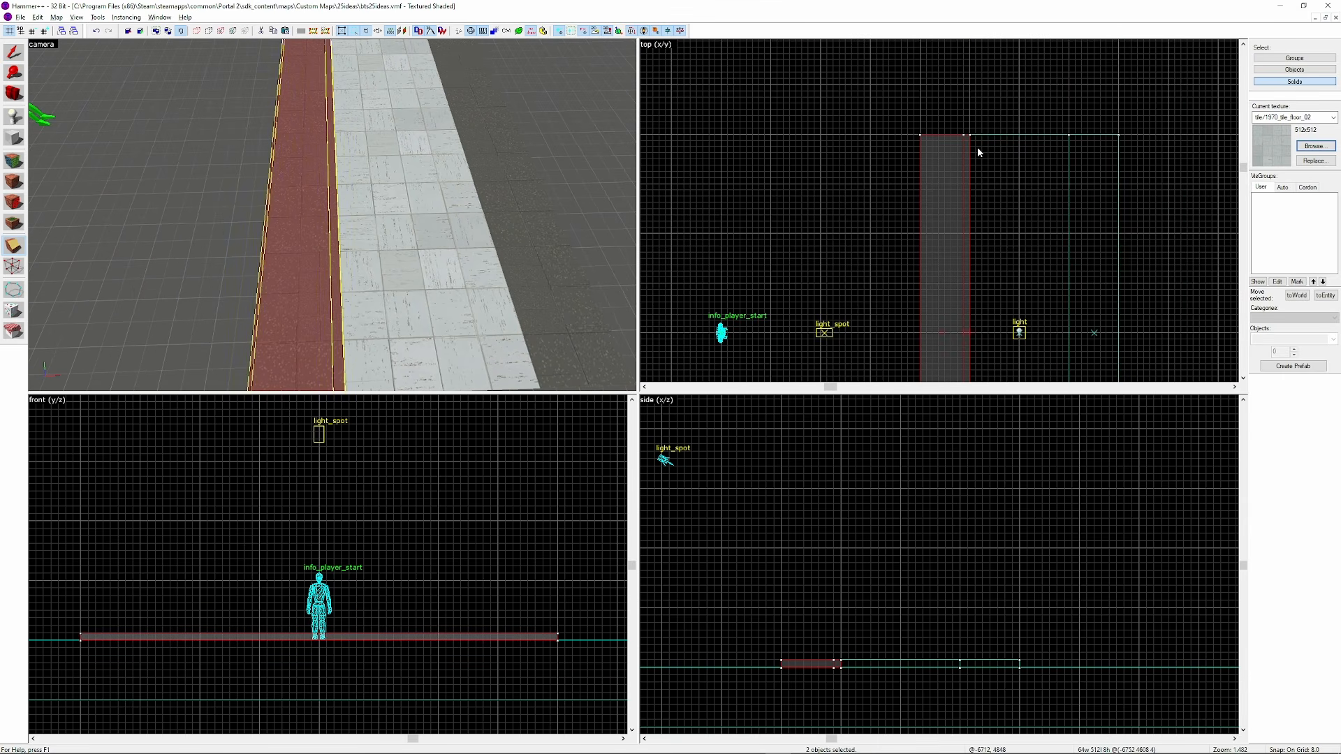
Apply the plaster/plaster_wall008a_bottom texture to the narrow border strip's top face
click(12, 163)
click(641, 404)
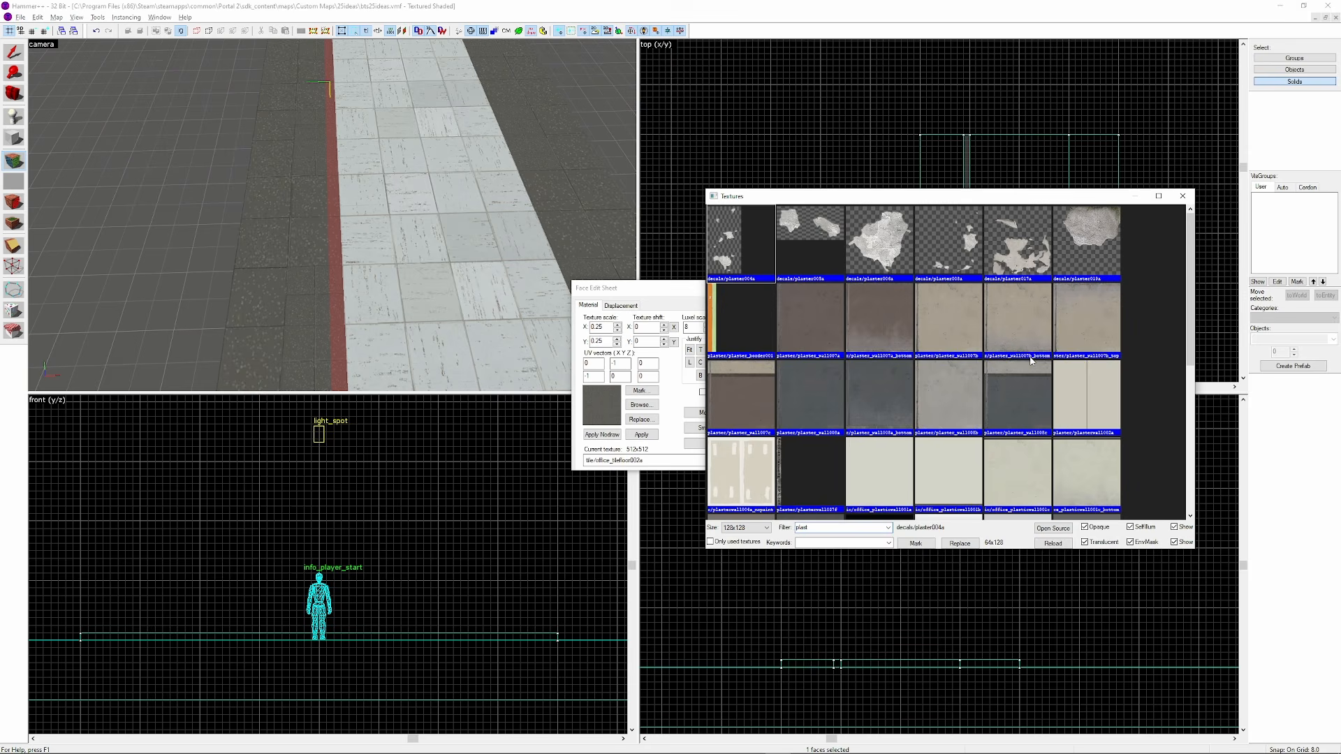
double_click(879, 387)
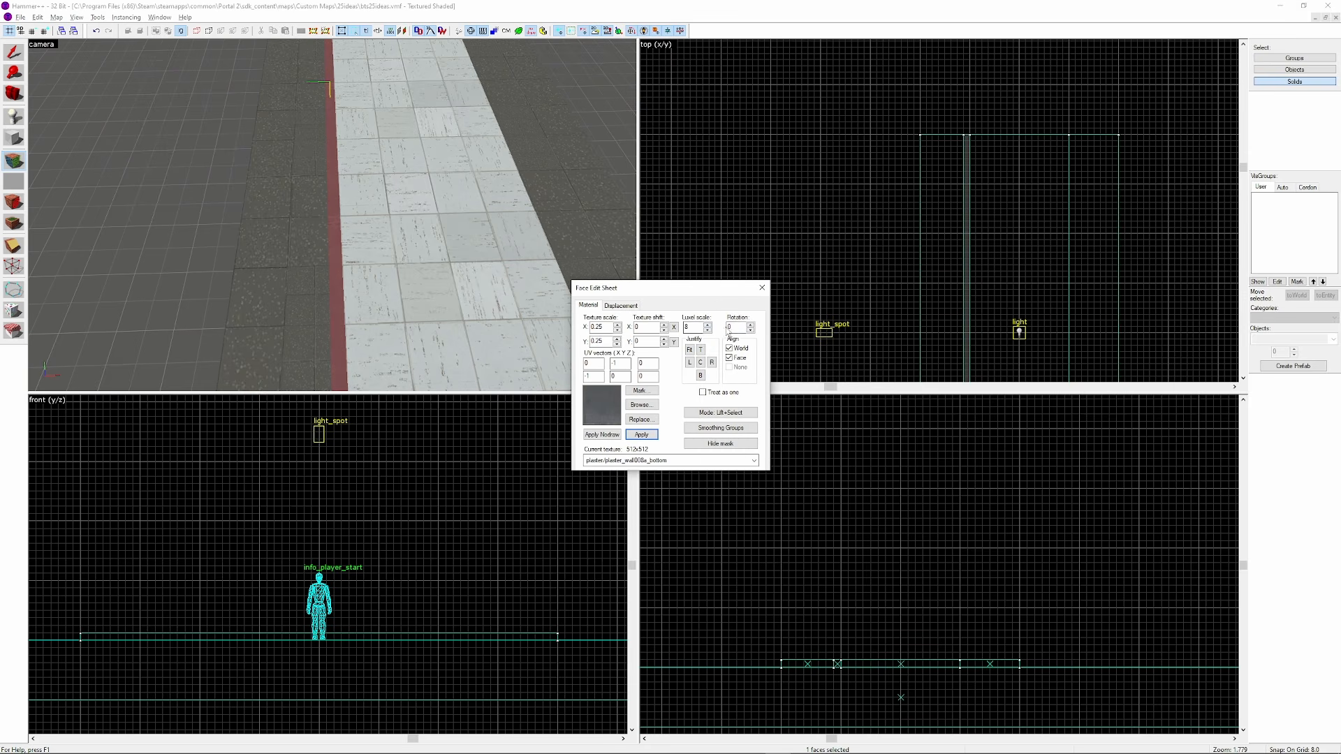
Rotate the border strip's texture to 180 degrees and justify it so the trim runs along the tile edge
key(ctrl+z)
key(z)
key(z)
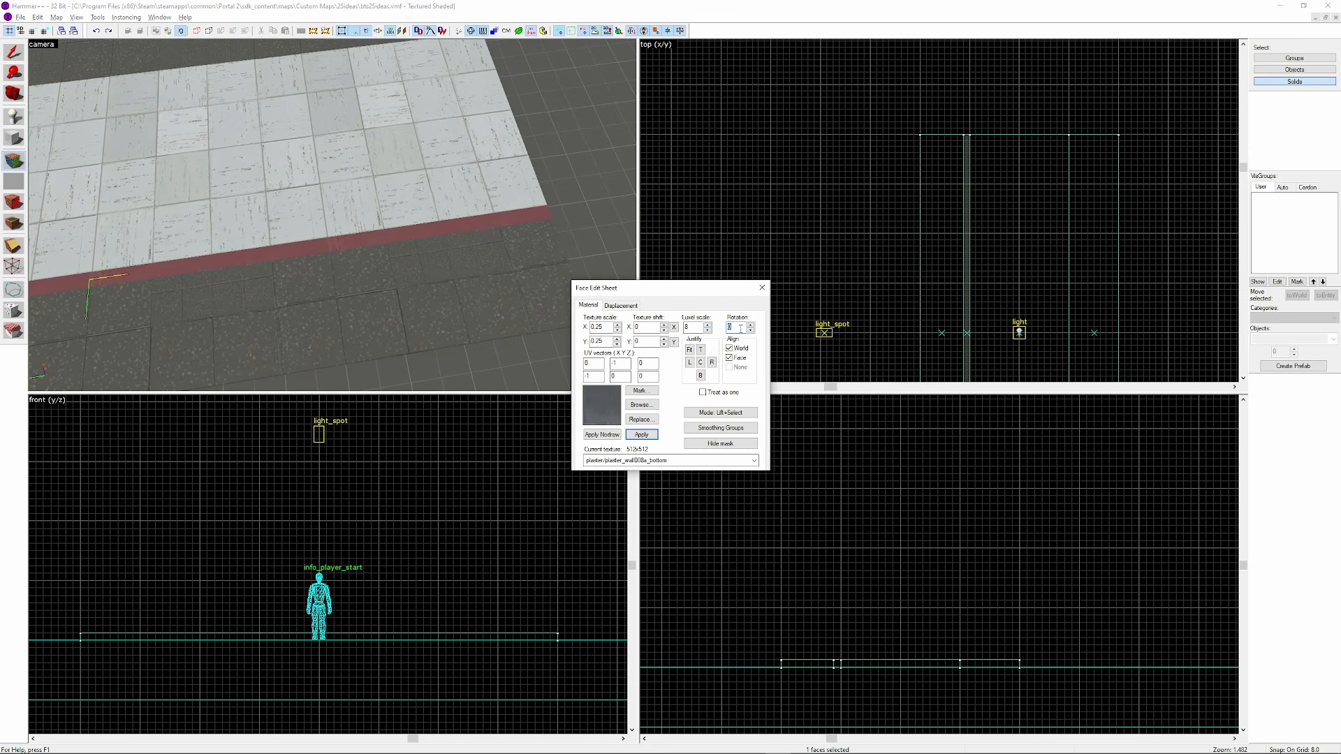
click(701, 375)
key(z)
key(w)
key(z)
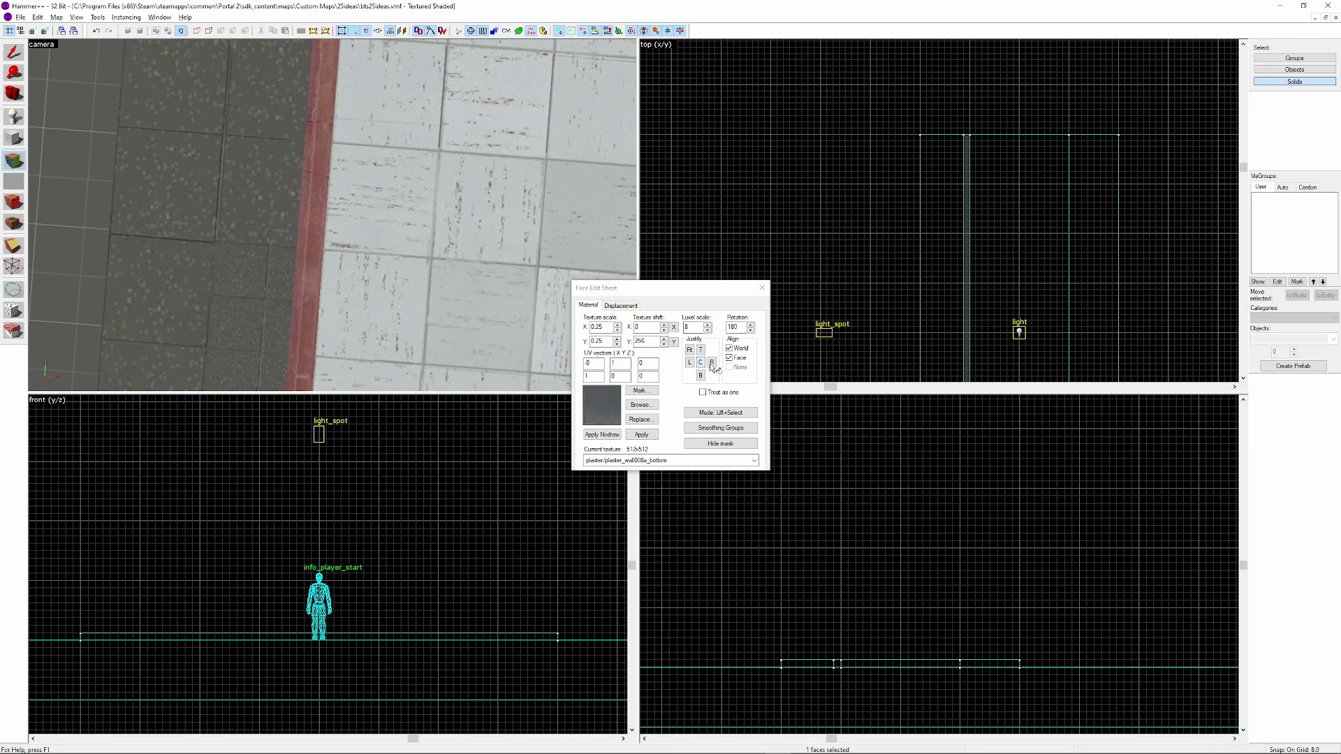
key(z)
key(s)
Cut a matching narrow border strip from the dark slab on the other side of the light tiles
key(shift+s)
click(332, 214)
click(332, 214)
click(333, 214)
key(z)
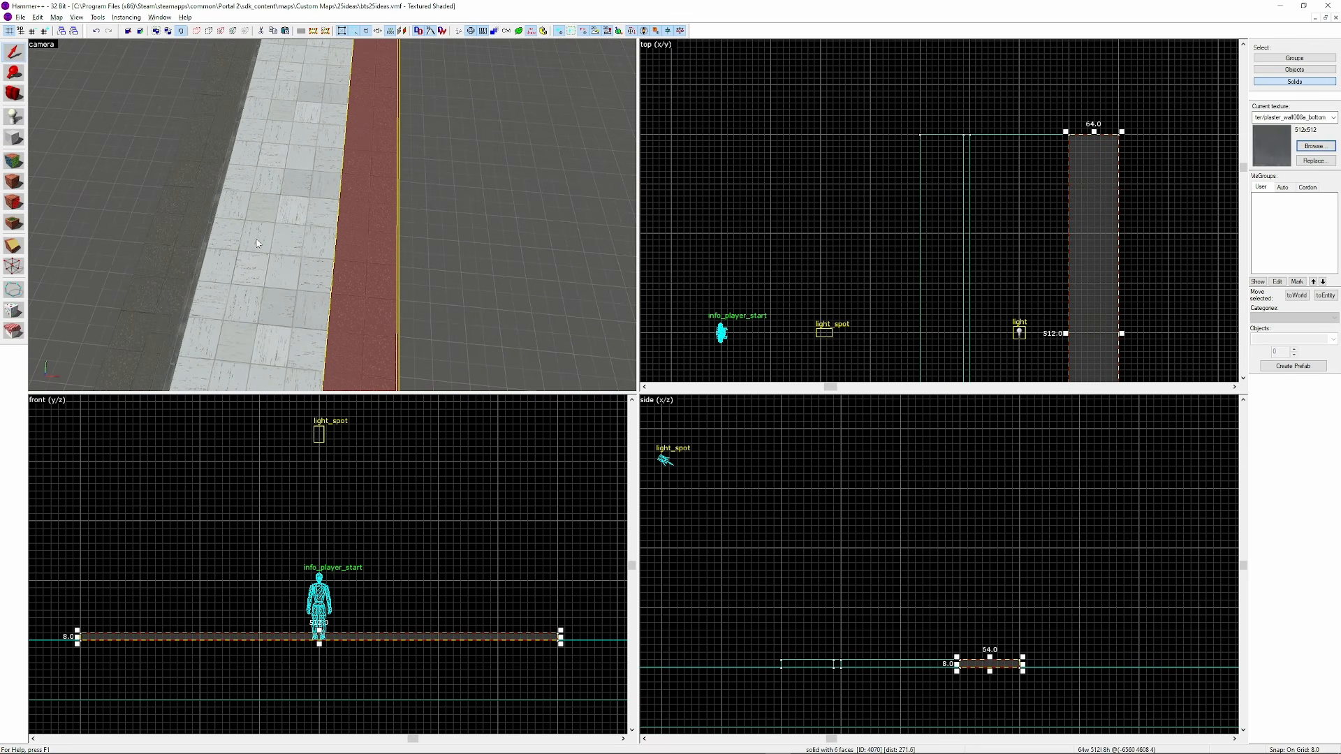
key(shift+x)
scroll(1074, 153, up, 4)
drag(1076, 153, 1077, 203)
key(Return)
scroll(350, 247, up, 3)
Apply the recently used plaster_wall008a_bottom texture to the second border strip and check the tiled floor in game
click(349, 250)
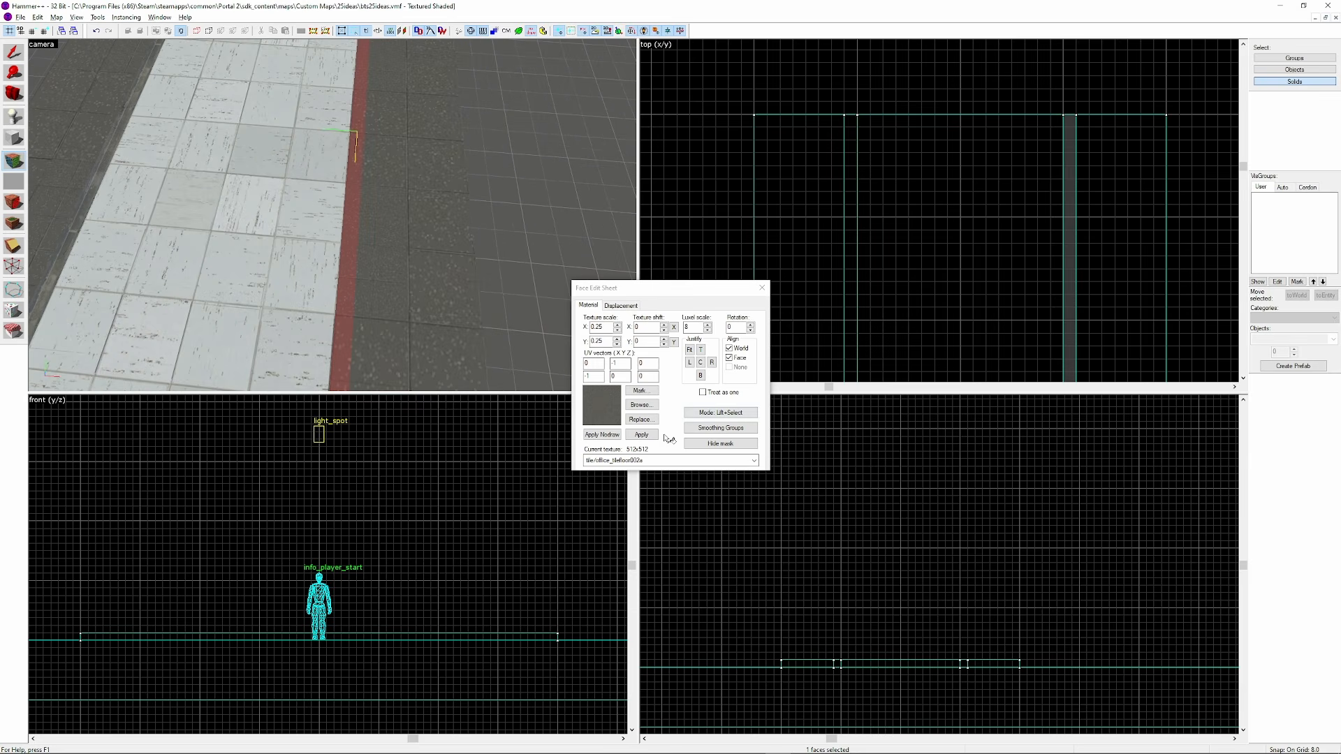
click(661, 461)
click(659, 496)
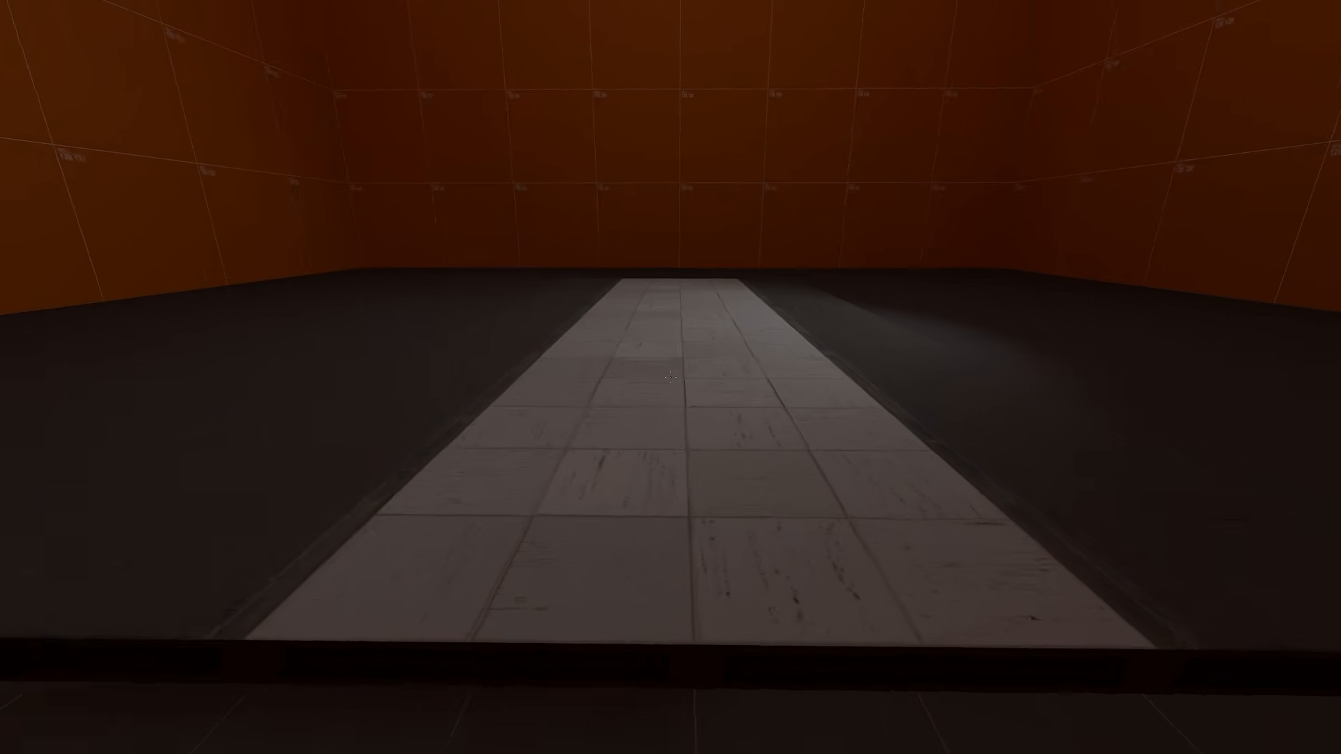
key(w)
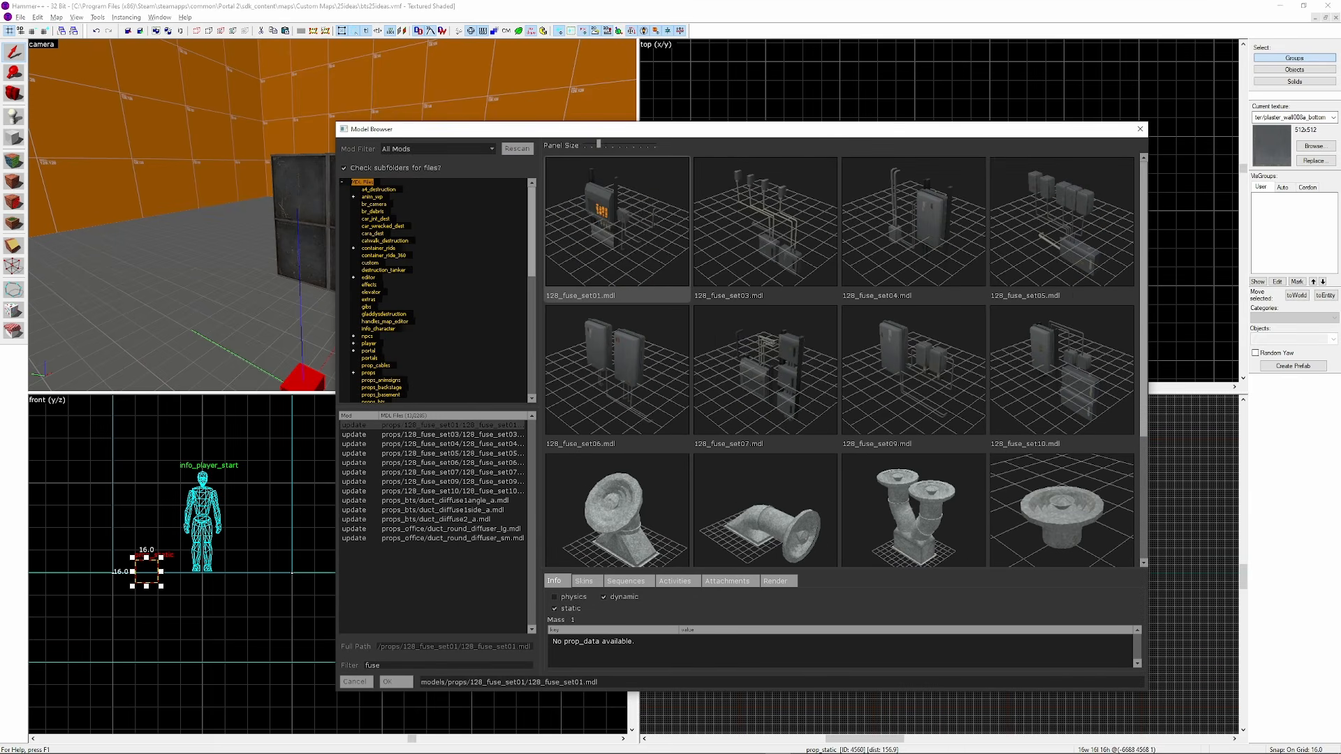
Set the new static prop's model to 128_fuse_set01
double_click(623, 209)
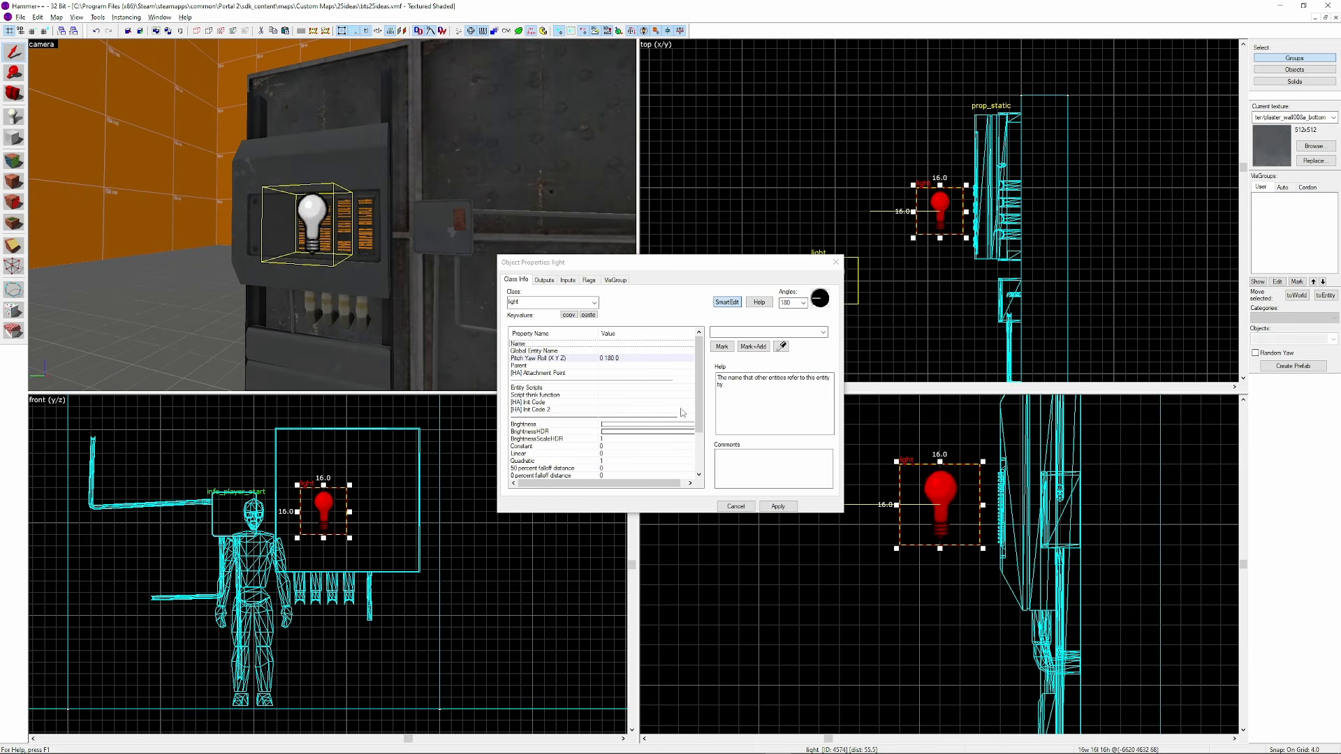
Give the light in front of the fuse box an orange colour with a brightness of 10
click(735, 352)
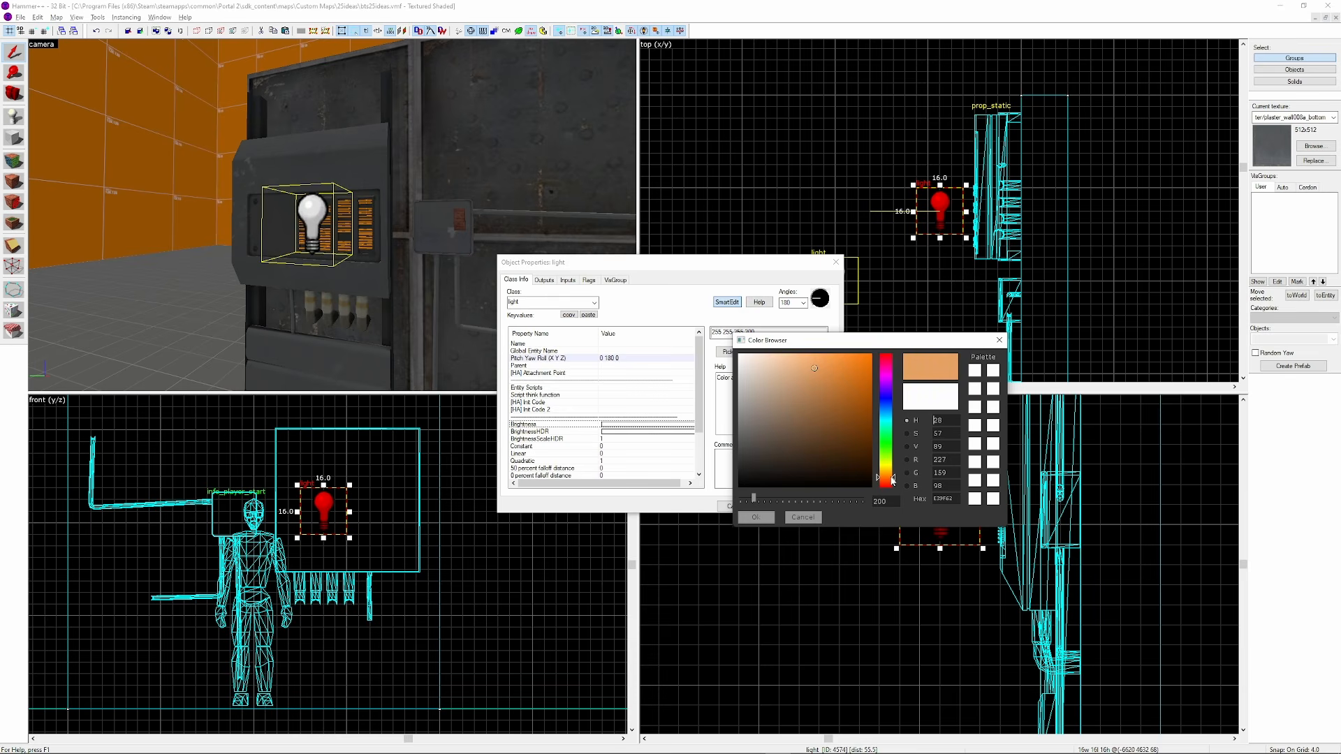
click(755, 517)
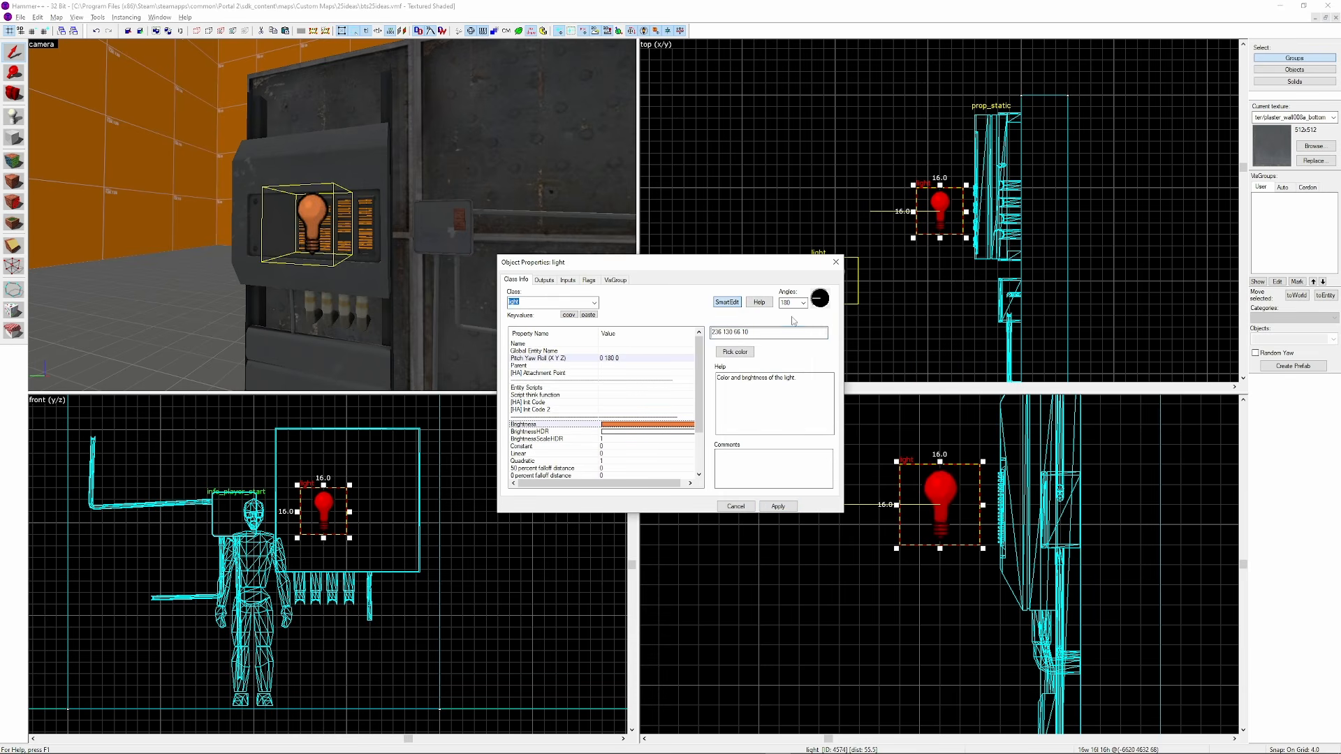
key(z)
key(z)
key(d)
Copy the orange light away from the fuse box and change the copy's class to env_sprite
click(287, 140)
key(a)
click(276, 187)
shift+drag(933, 209, 895, 210)
scroll(896, 210, up, 1)
text(env)
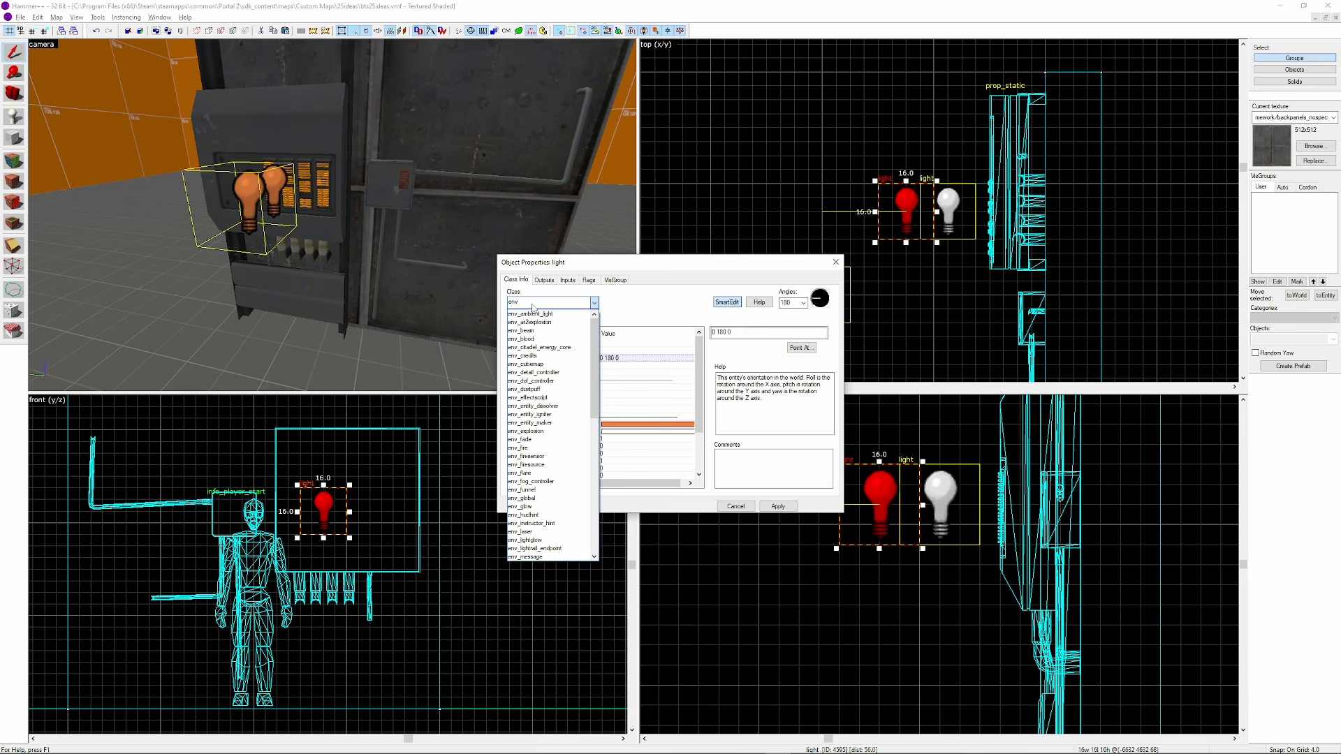
text(_spr)
click(530, 314)
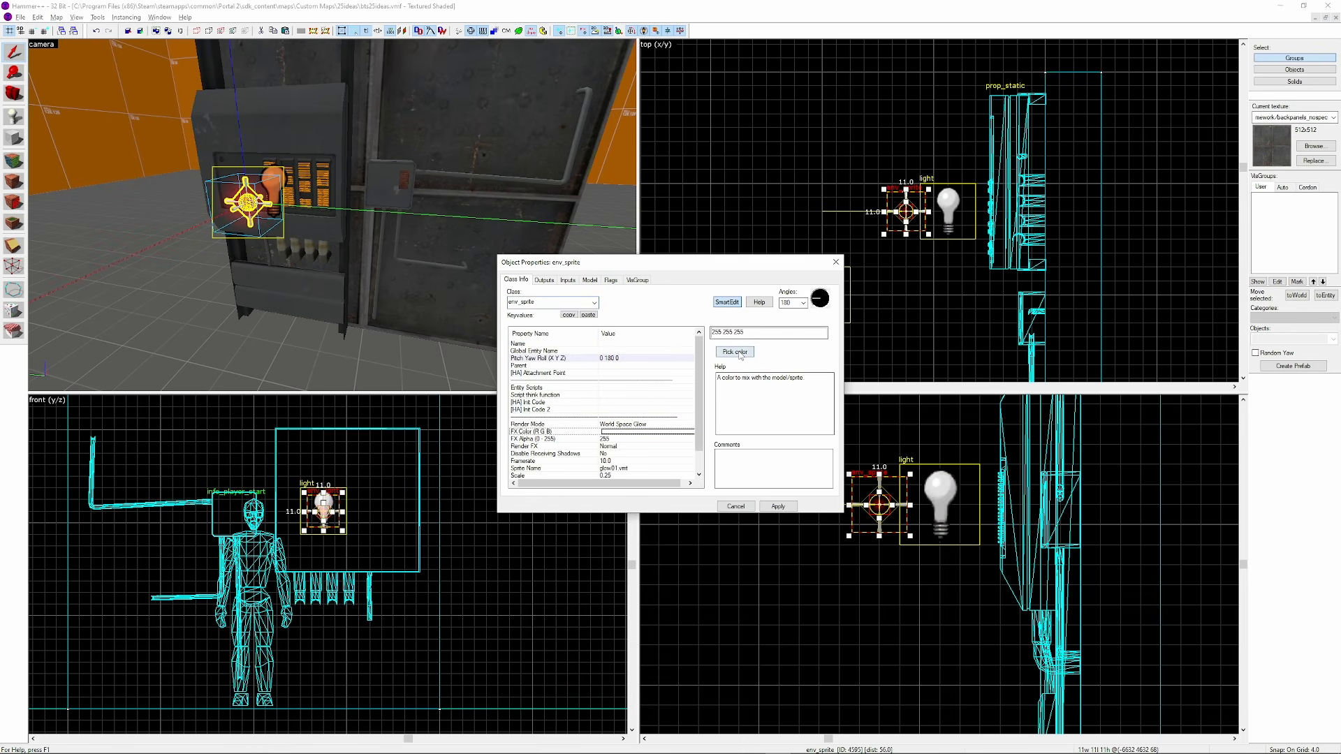
Set the sprite's FX colour to orange and its FX alpha to 180
click(737, 352)
drag(843, 361, 839, 364)
click(762, 514)
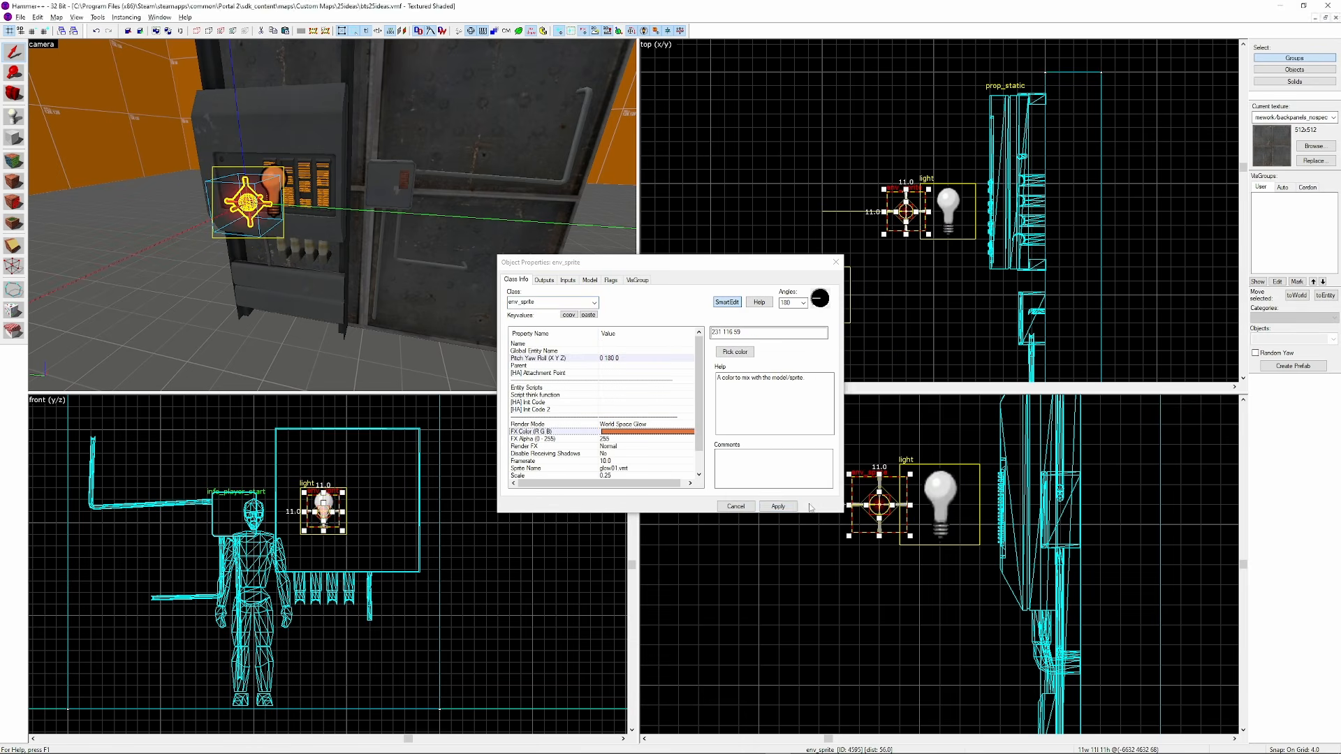
text(180)
key(Return)
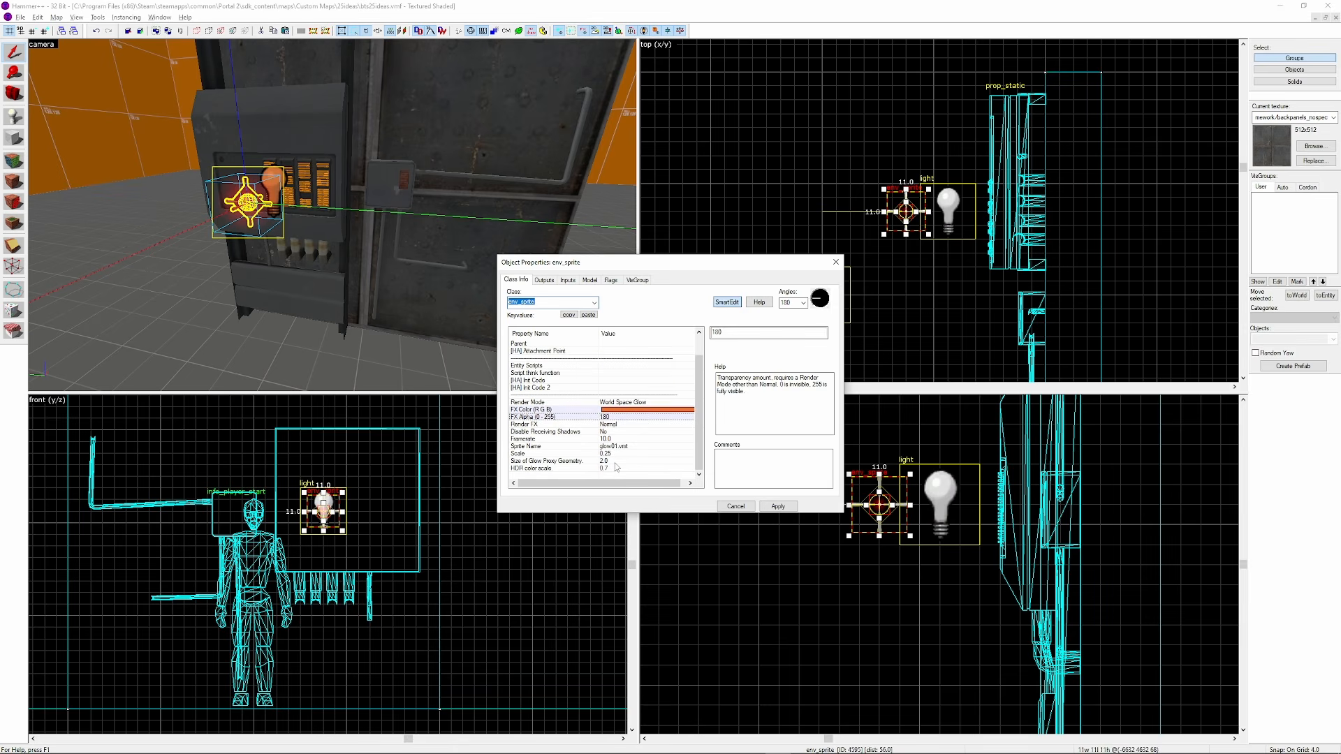
Set the sprite's scale to 1.5 and the size of its glow proxy geometry to 32
text(1.5)
key(Return)
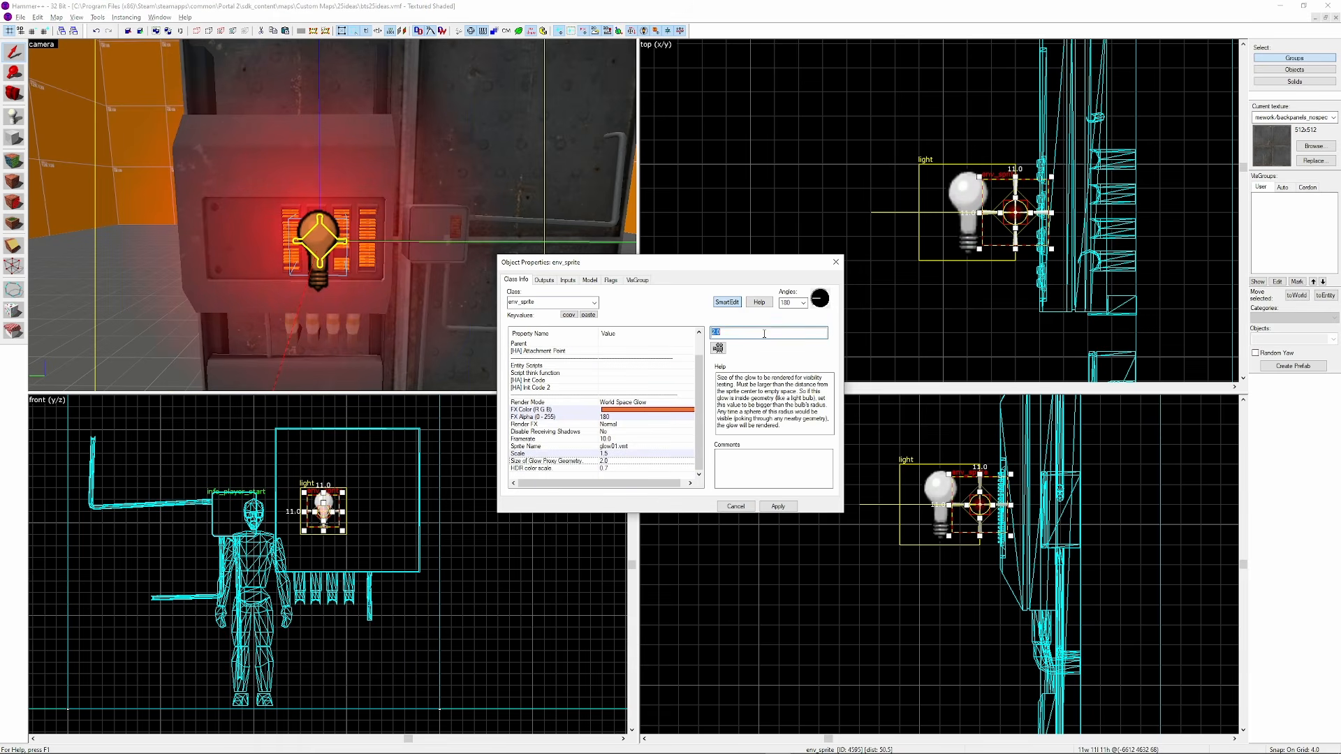
text(32)
key(Return)
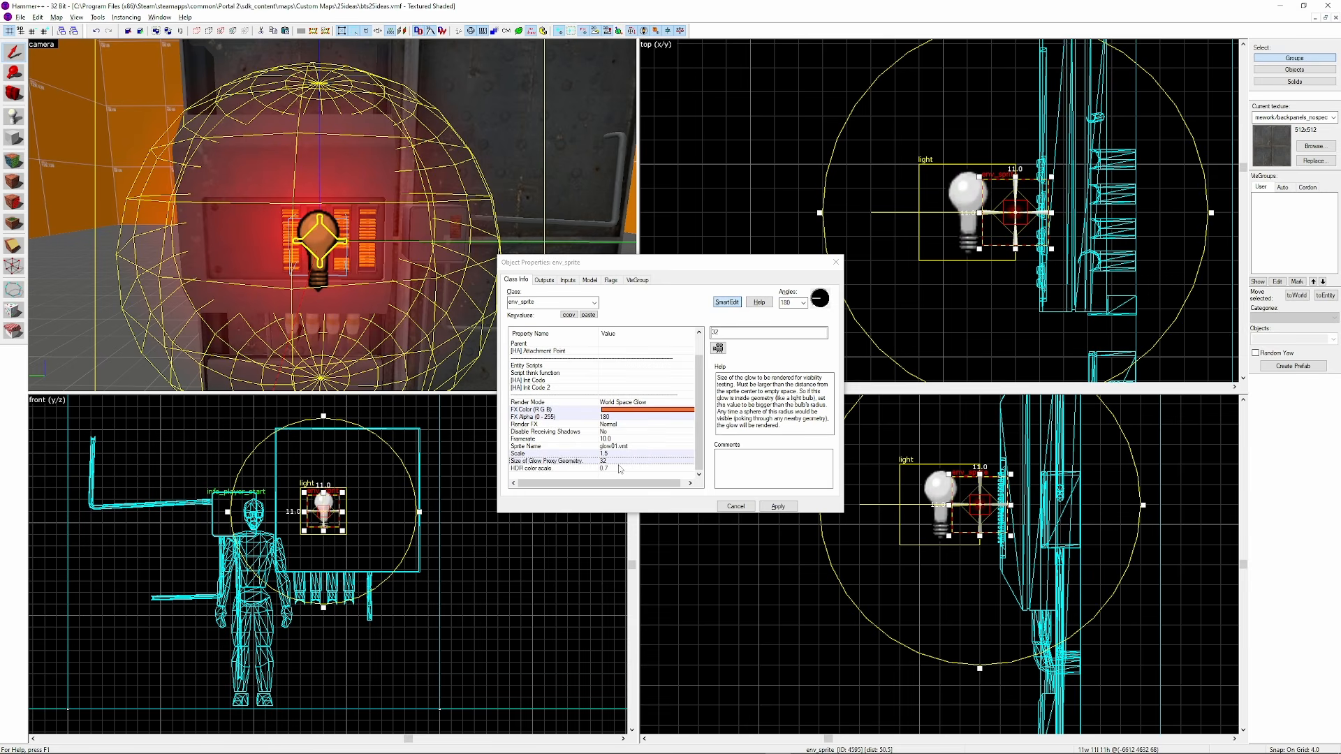
Set the sprite's material to sprites/light_glow03.vmt and apply the properties
double_click(647, 468)
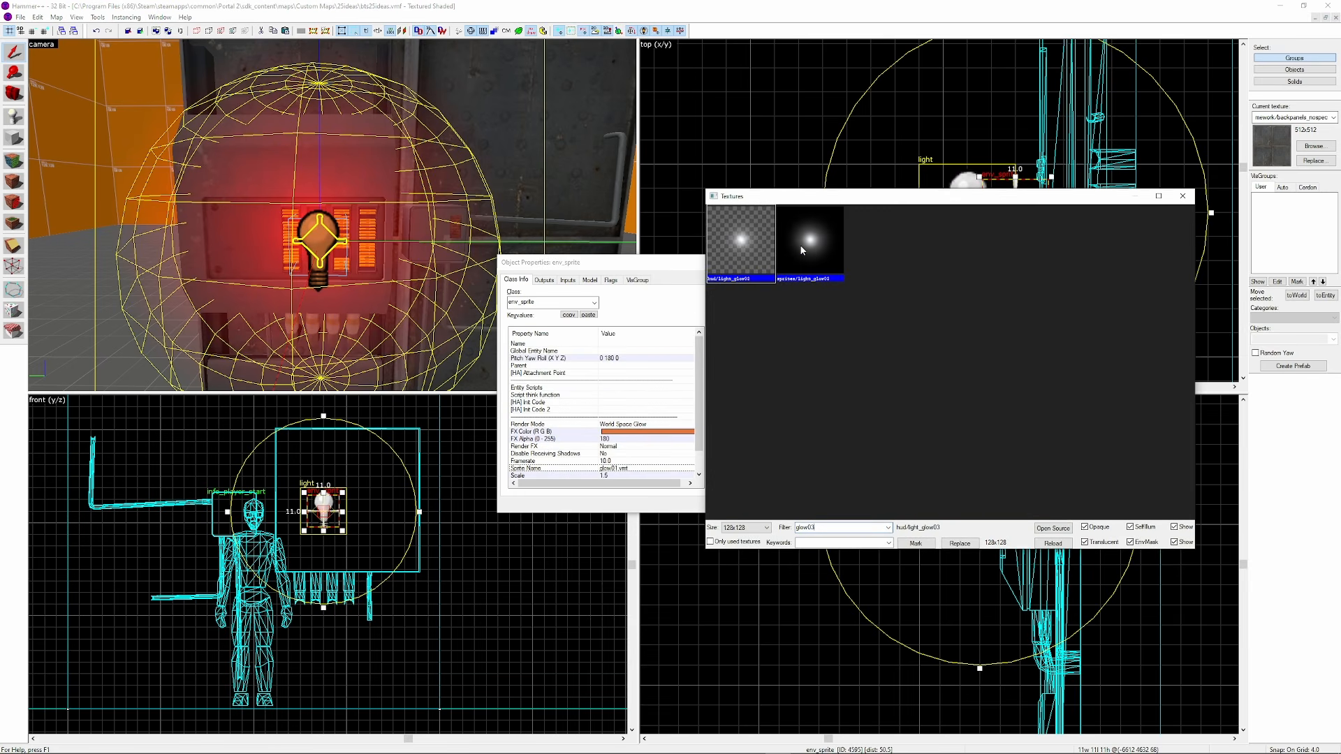
double_click(800, 244)
click(771, 507)
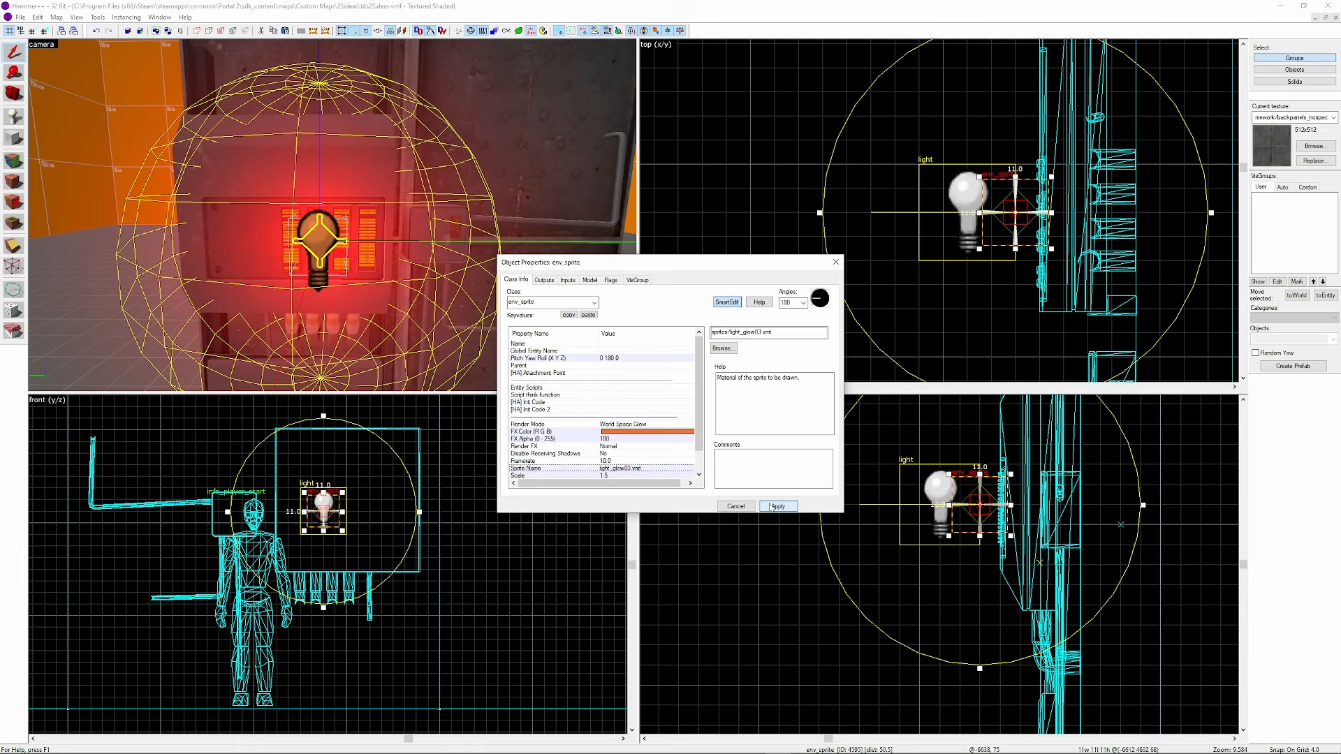
click(835, 261)
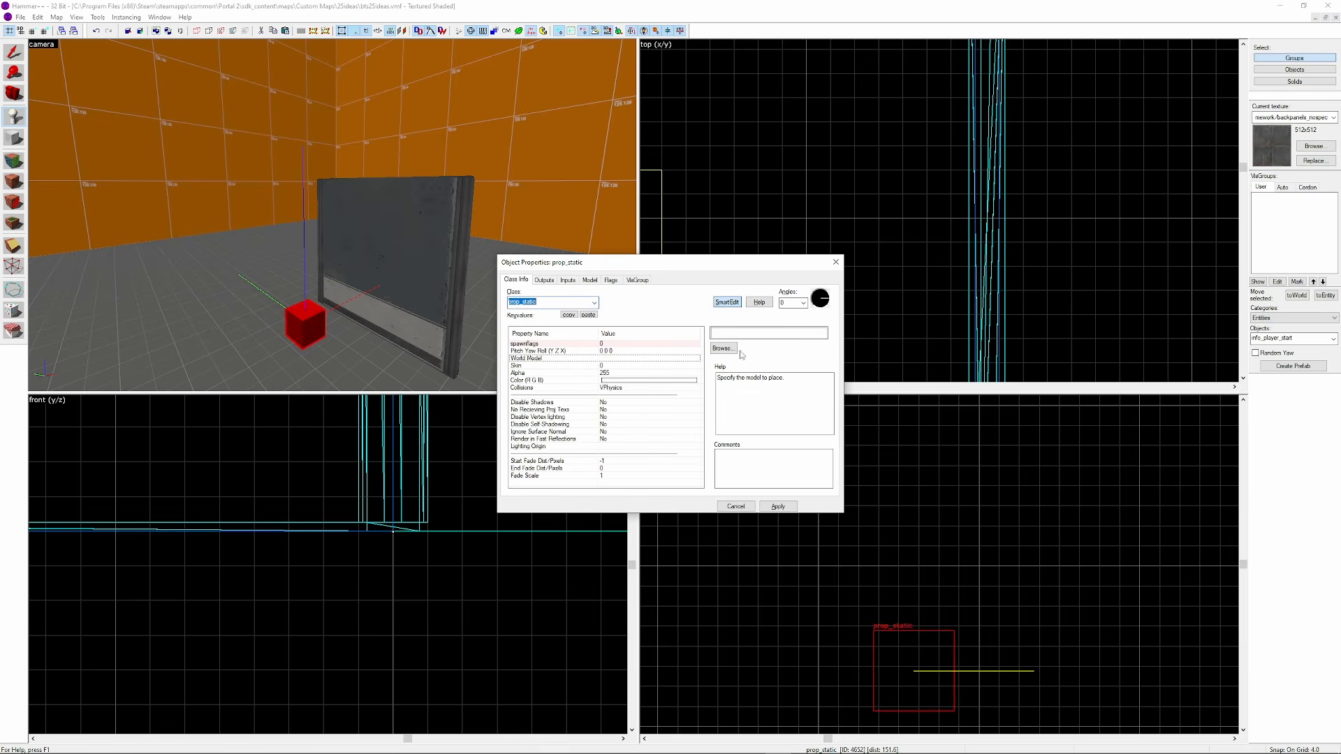
Set the new static prop's model to clock_wall_1980.mdl
click(731, 352)
text(clock)
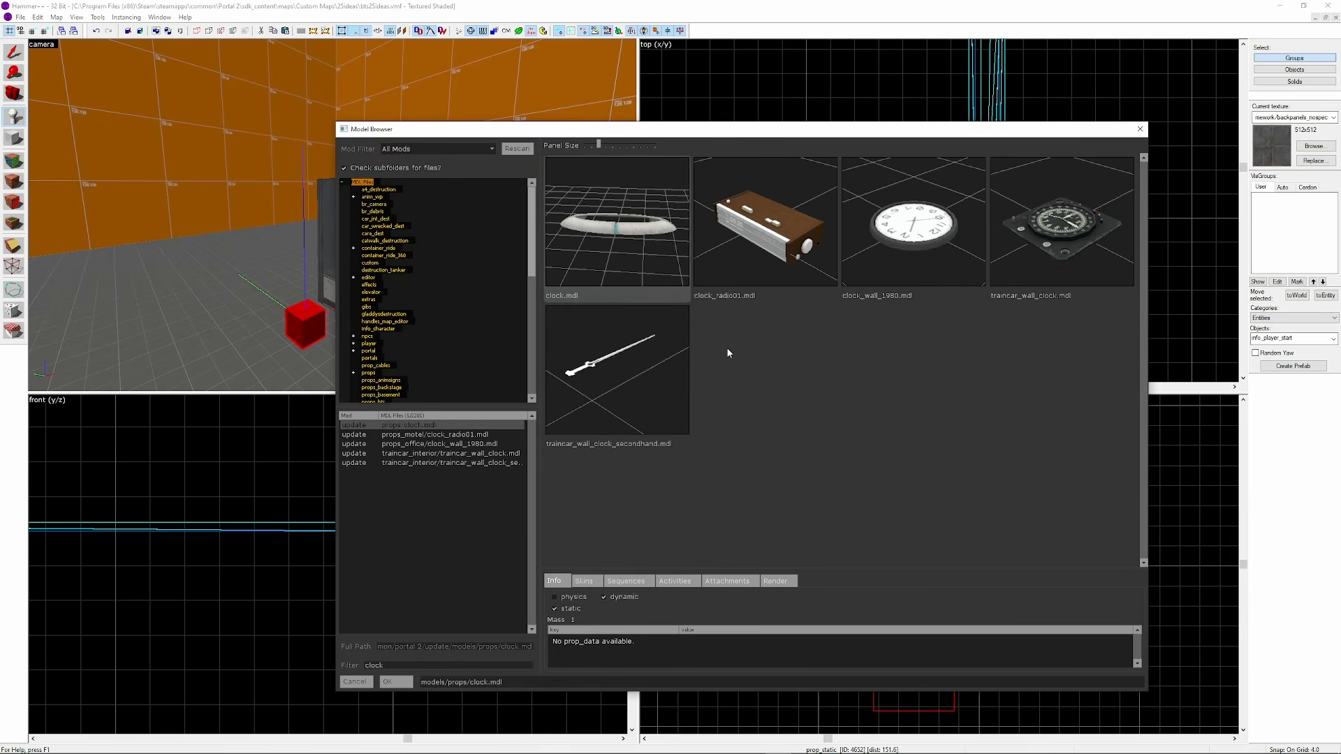
double_click(918, 236)
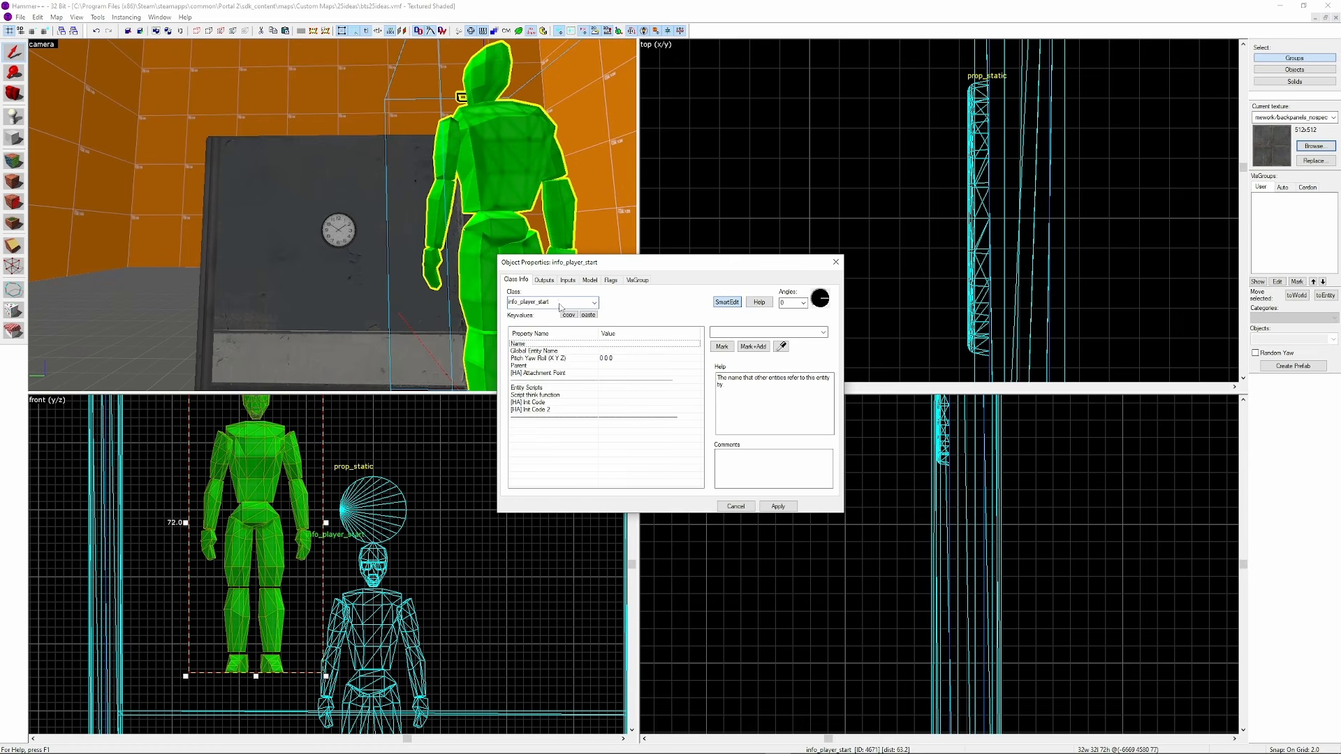
Change the new entity's class to ambient_generic and set its sound to ambient\machines\tick1.wav
click(560, 304)
text(ai)
text(bient)
click(551, 313)
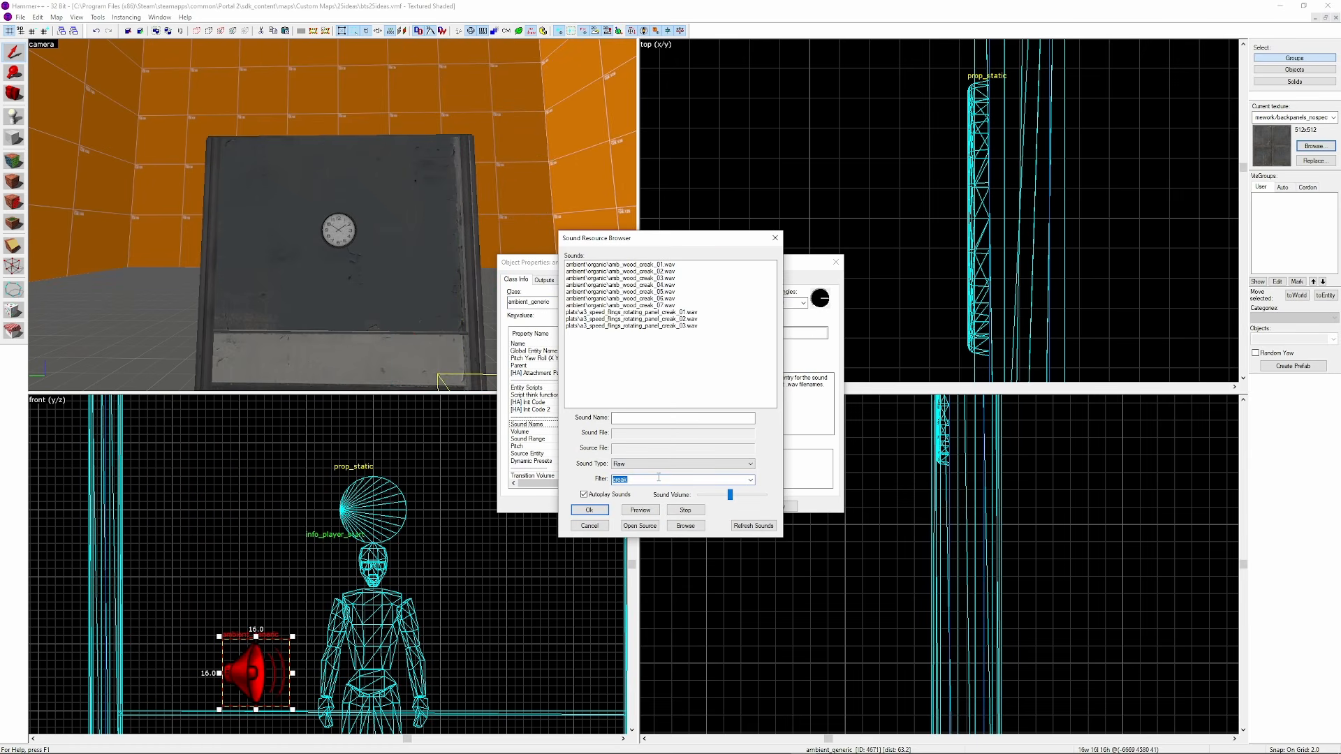
text(tick)
click(615, 272)
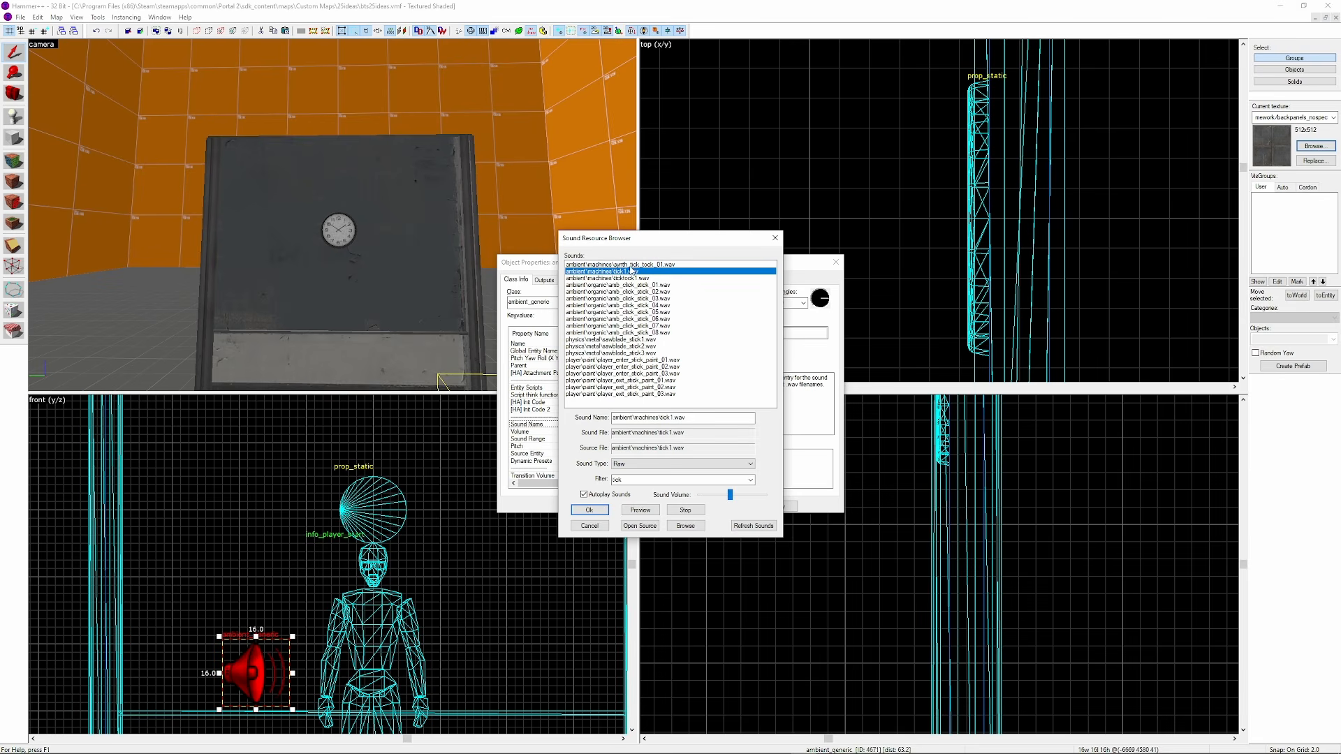
click(581, 511)
Move the ambient_generic directly in front of the wall clock and name it clock_sfx
key(ctrl+e)
scroll(960, 230, down, 13)
drag(959, 231, 1030, 199)
scroll(1033, 197, up, 9)
scroll(893, 526, down, 6)
scroll(466, 572, down, 3)
drag(466, 571, 467, 481)
scroll(467, 484, up, 3)
key(z)
key(w)
key(z)
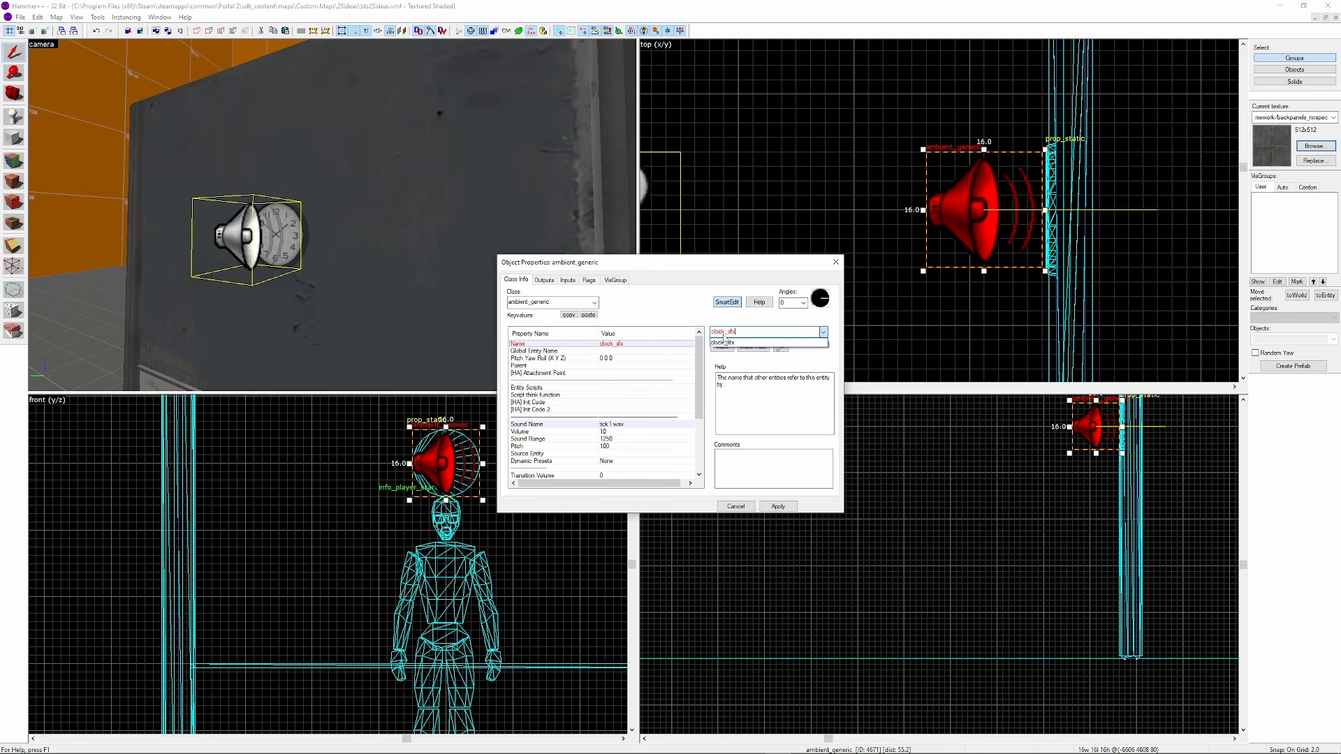
Set the ticking sound's volume to 8 and shrink its sound range to about 702
click(531, 432)
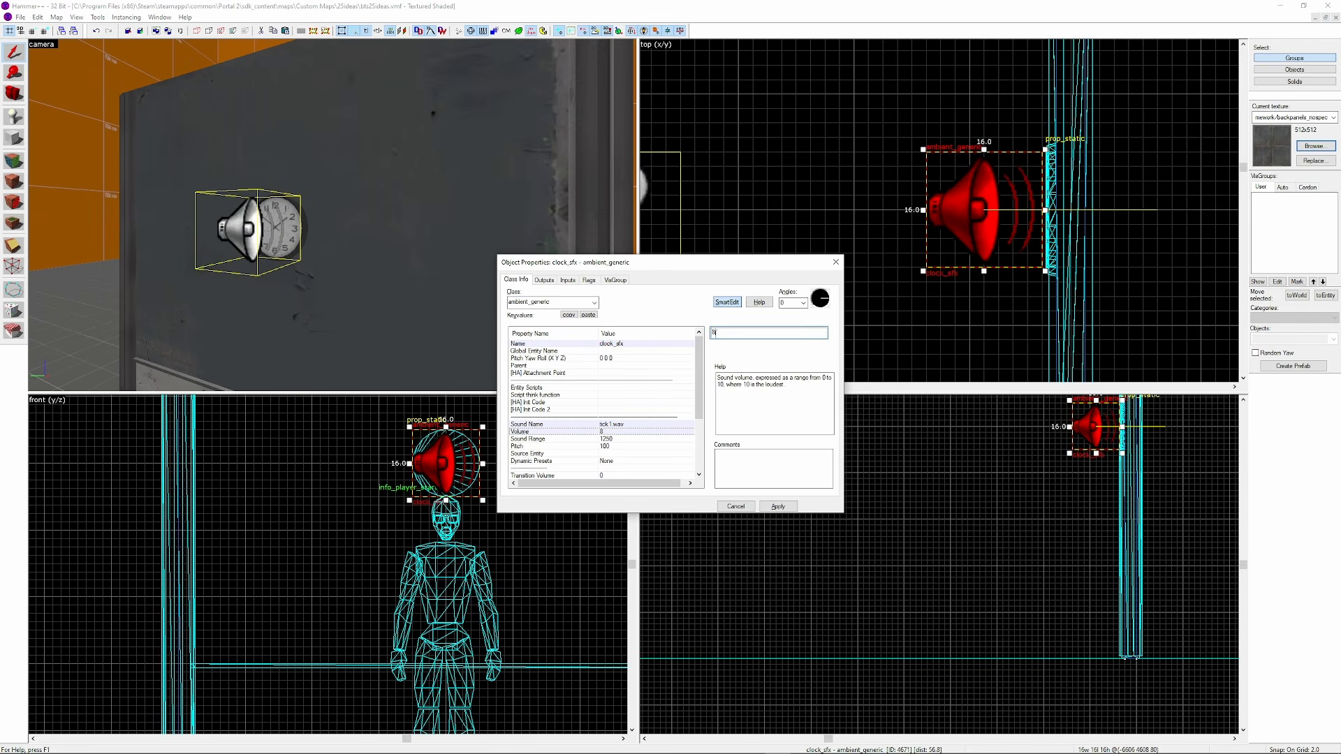
scroll(961, 187, down, 20)
scroll(778, 195, up, 3)
drag(749, 195, 816, 196)
scroll(862, 207, up, 1)
scroll(862, 208, up, 6)
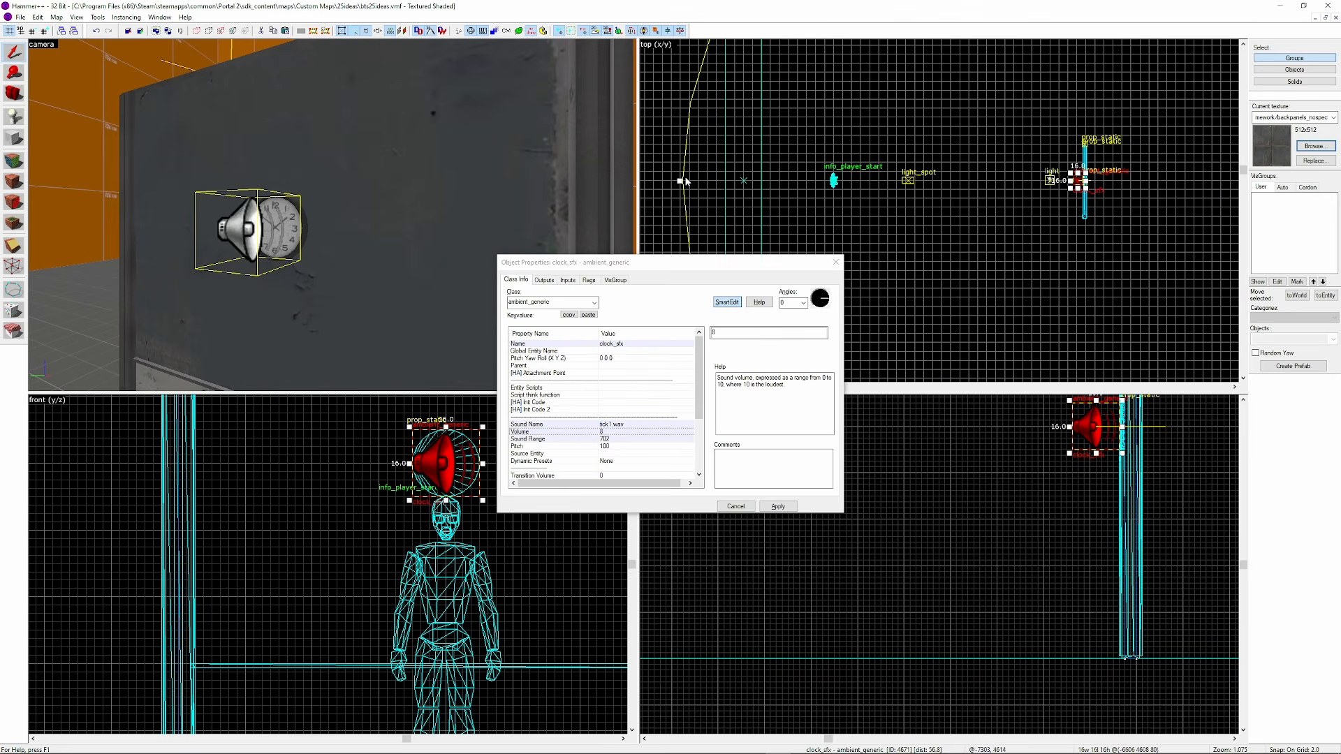
Place a logic_timer entity beside the clock's sound entity and set its refire interval to 1
scroll(440, 232, down, 5)
click(13, 117)
click(188, 209)
click(13, 52)
double_click(554, 302)
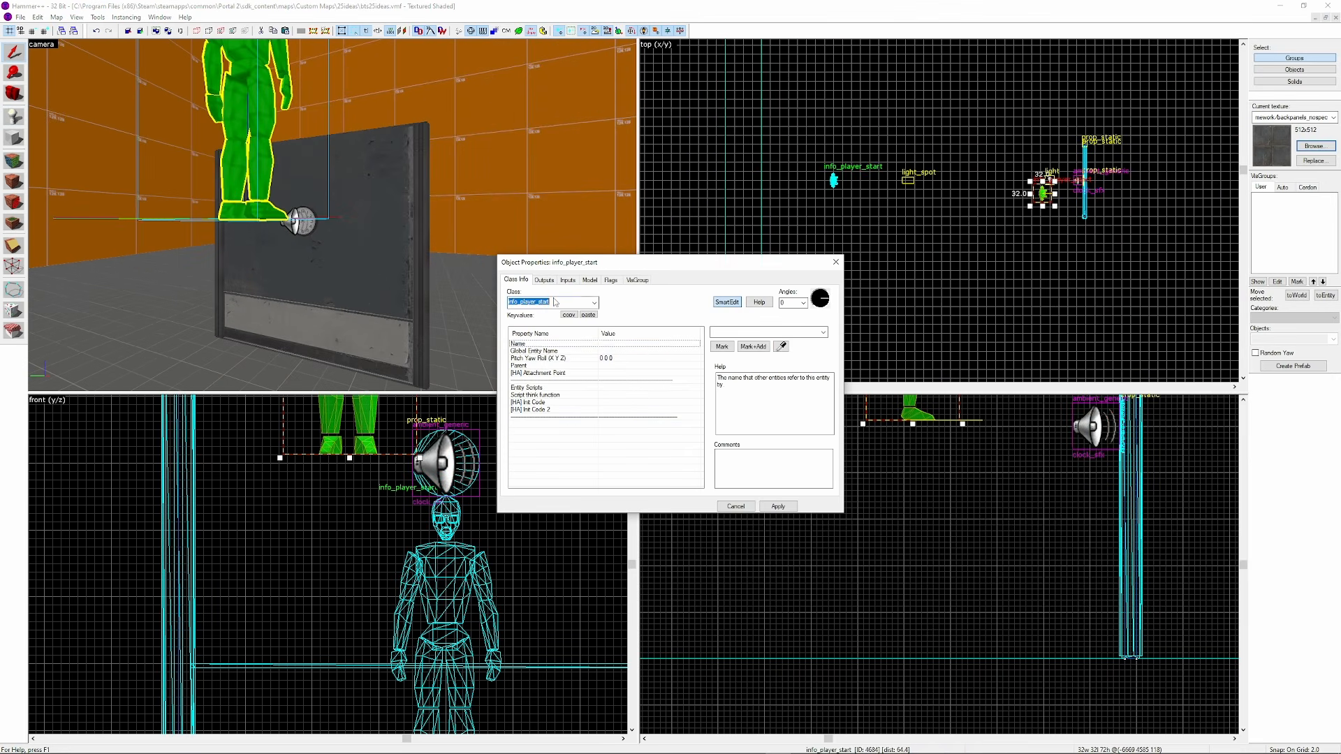
text(logic_timer)
key(Return)
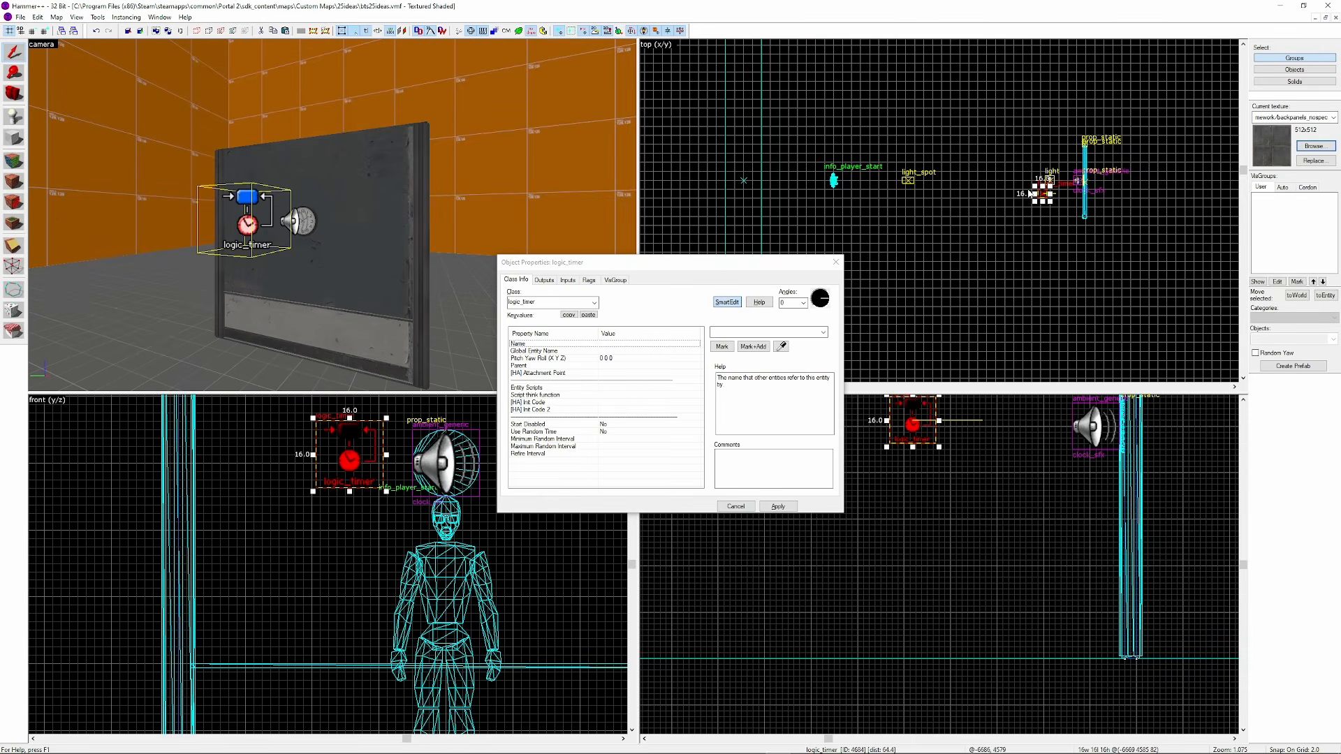
scroll(1047, 178, up, 6)
click(588, 453)
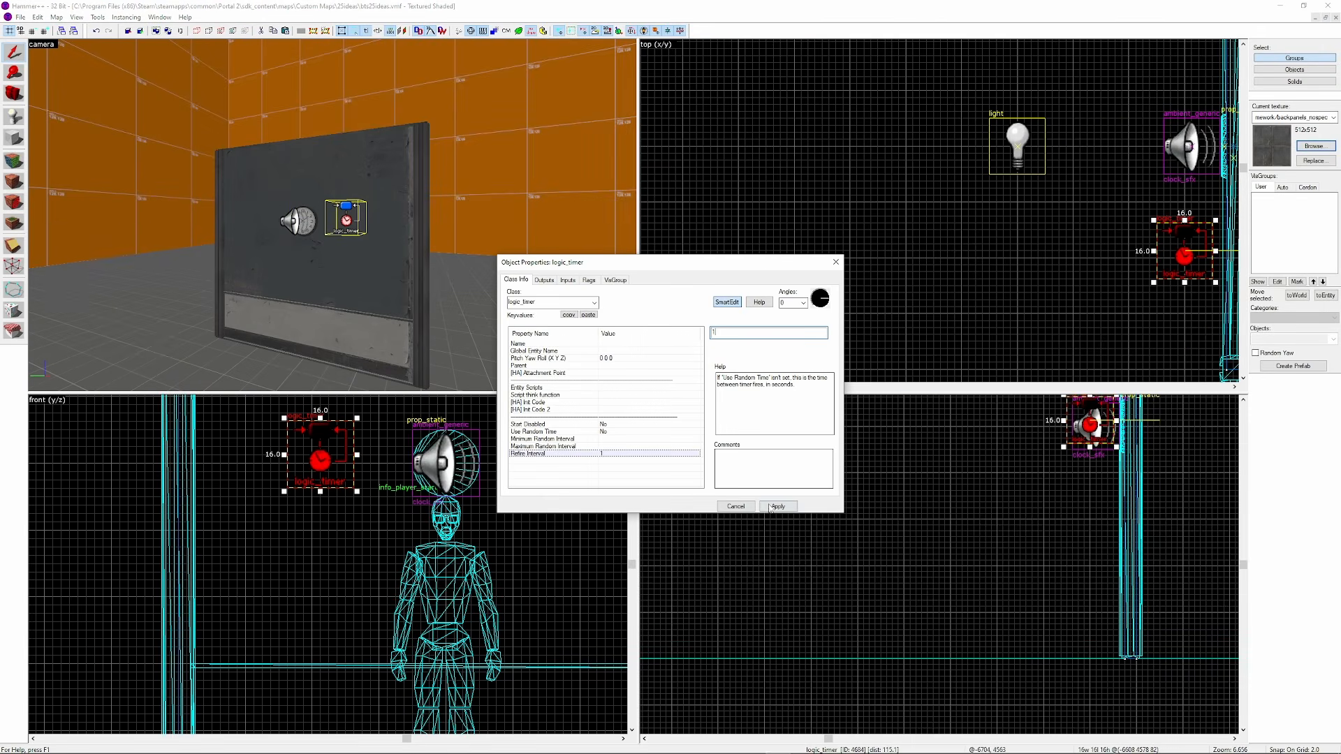
Add an OnTimer output to the timer that sends PlaySound to clock_sfx
click(544, 280)
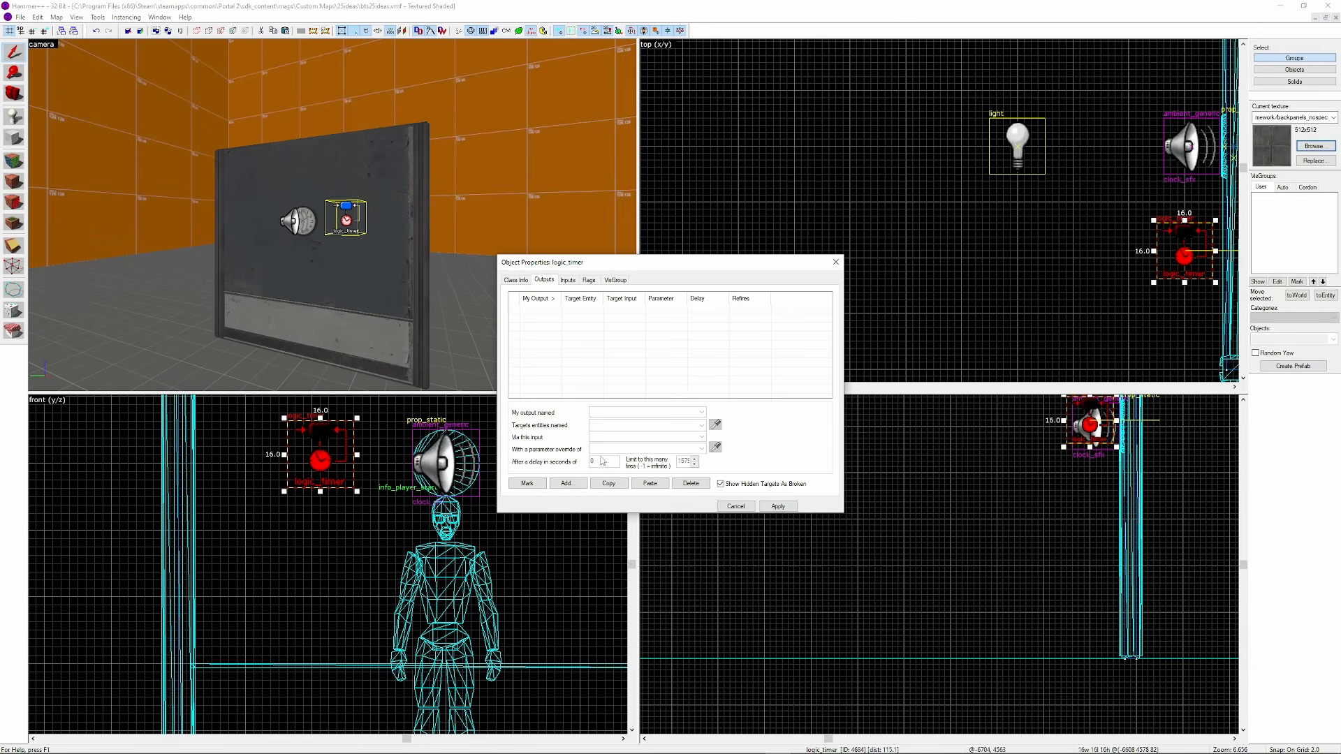
click(696, 423)
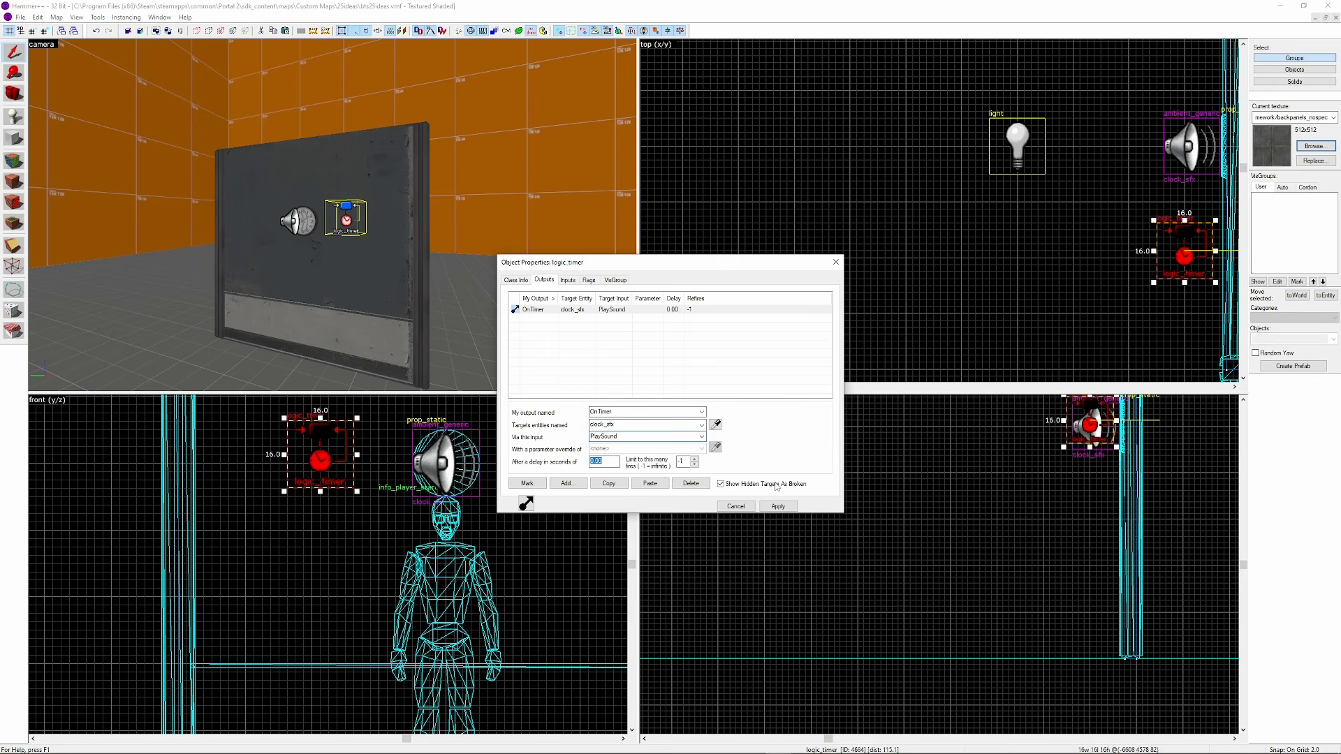
click(836, 264)
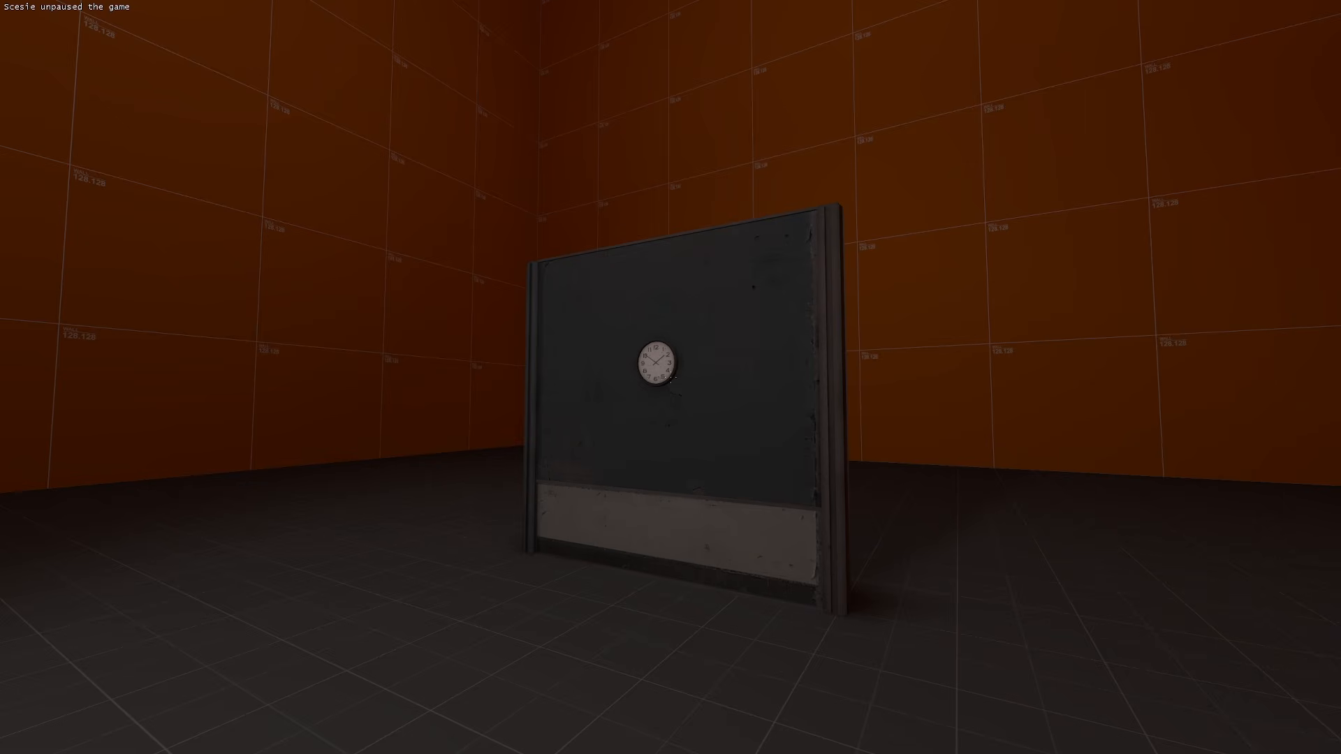
key(w)
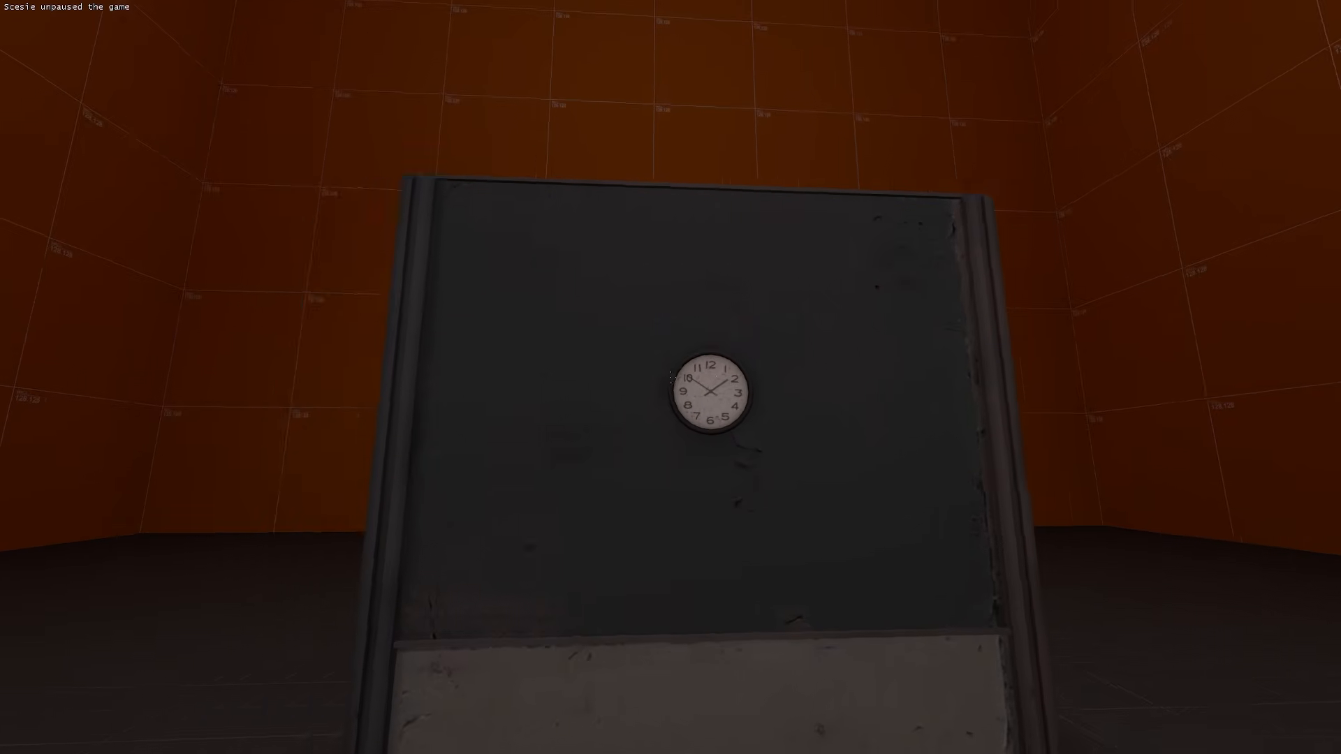
key(a)
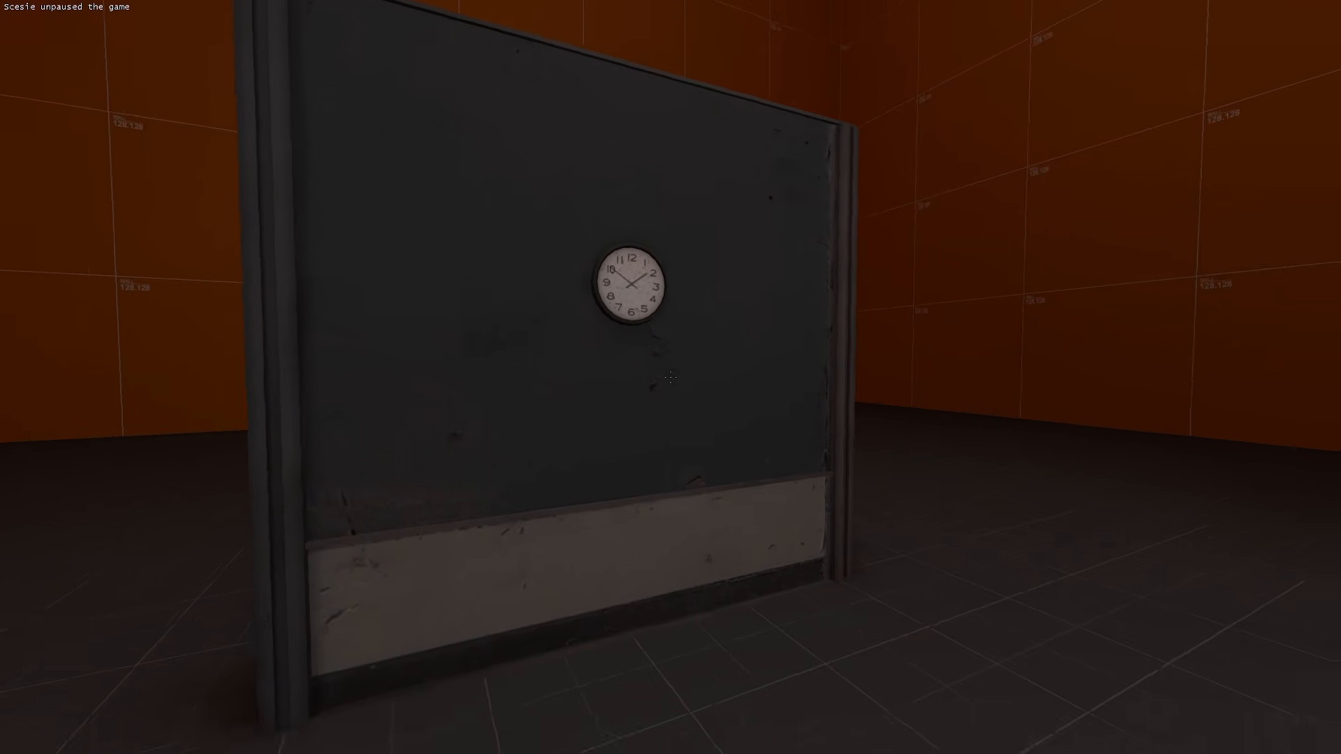
key(s)
key(w)
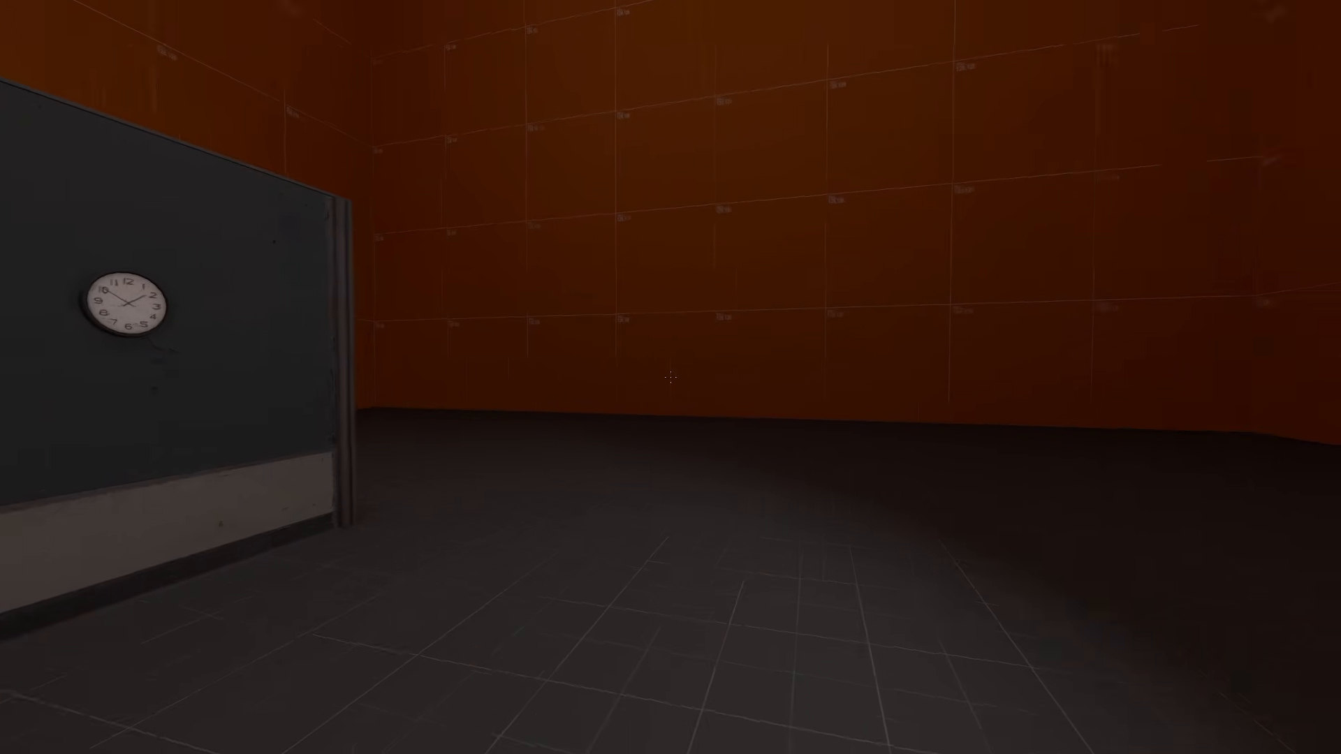
key(s)
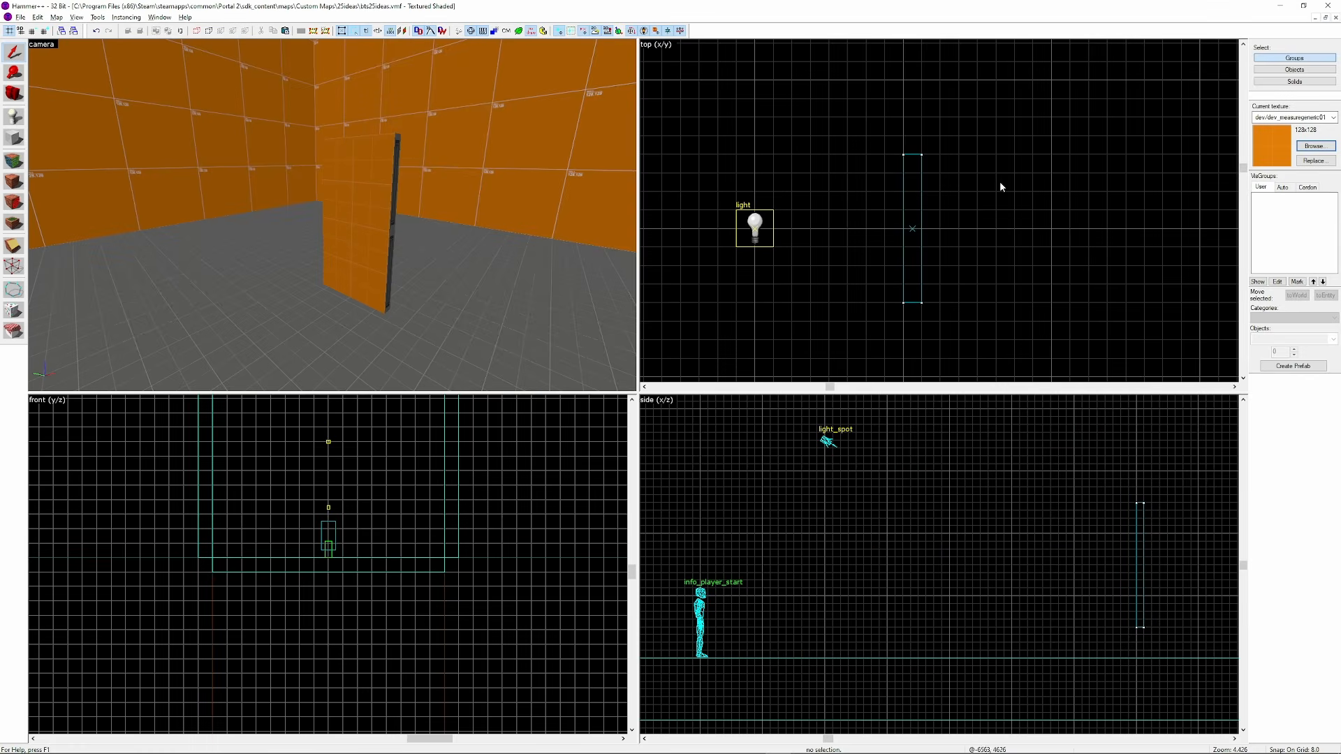
Apply the anim_wp/framework/backpanels_color01_nospec texture to the tall panel's front face, justified to the bottom and right edges
click(1304, 146)
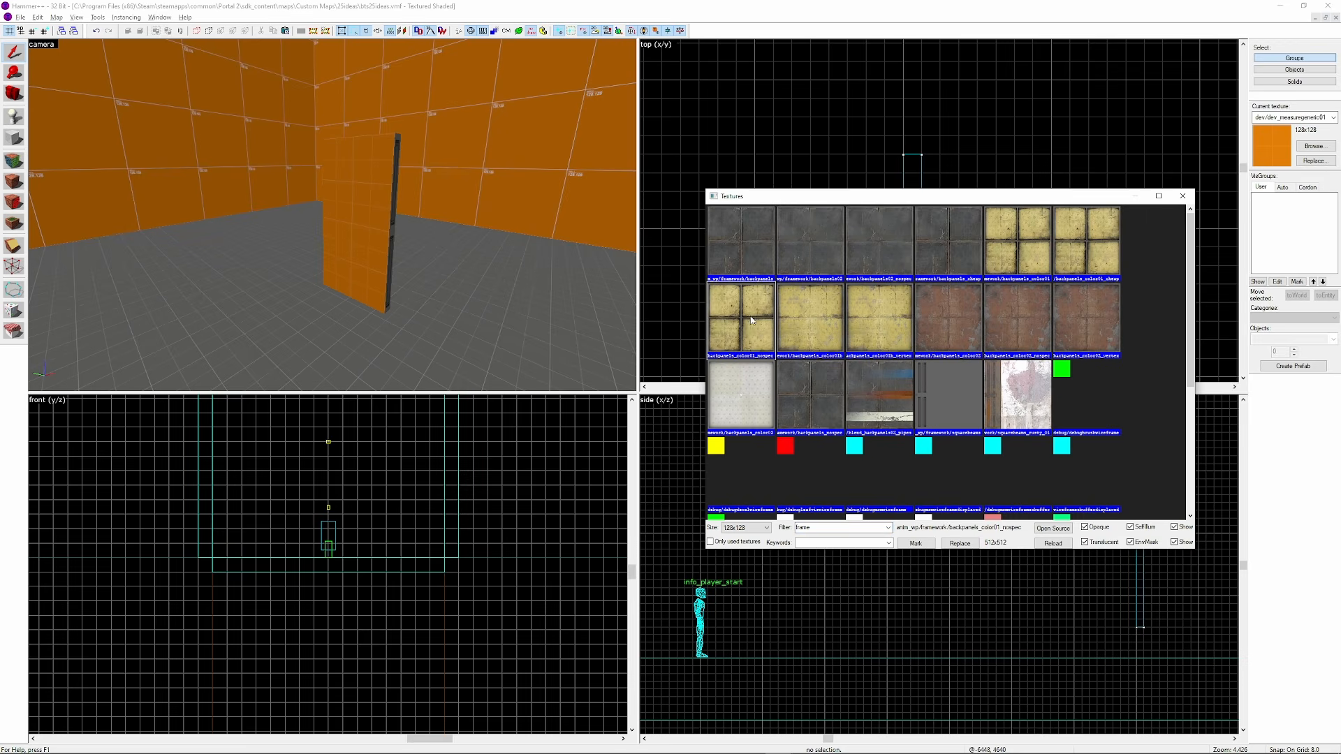
double_click(751, 330)
click(15, 166)
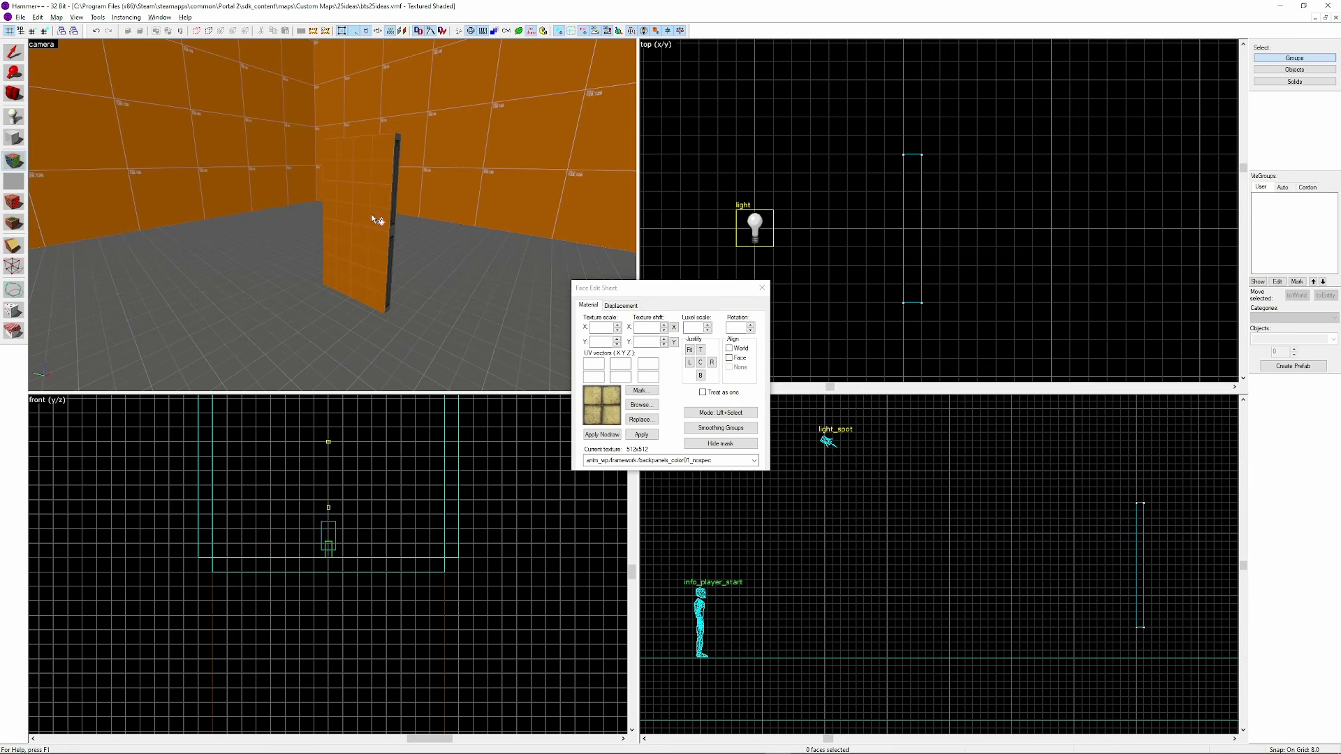
key(w)
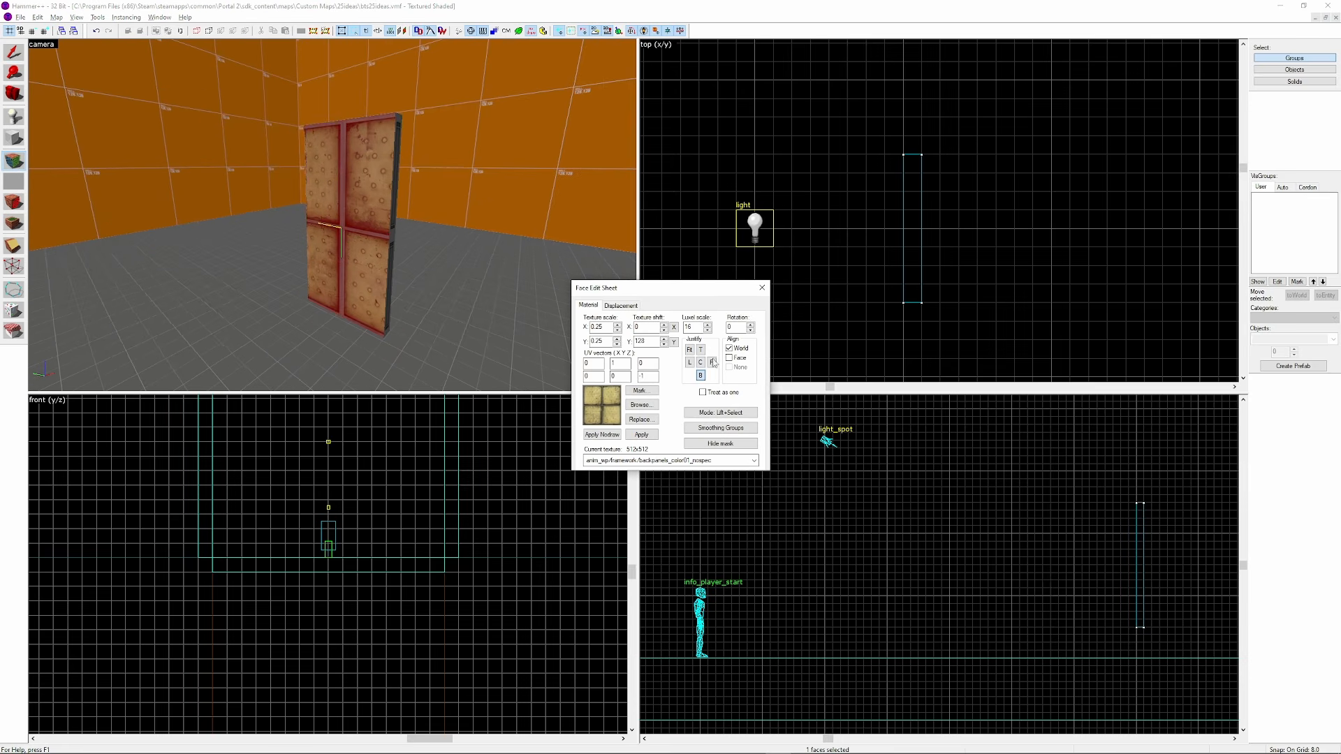
key(w)
key(a)
key(z)
key(s)
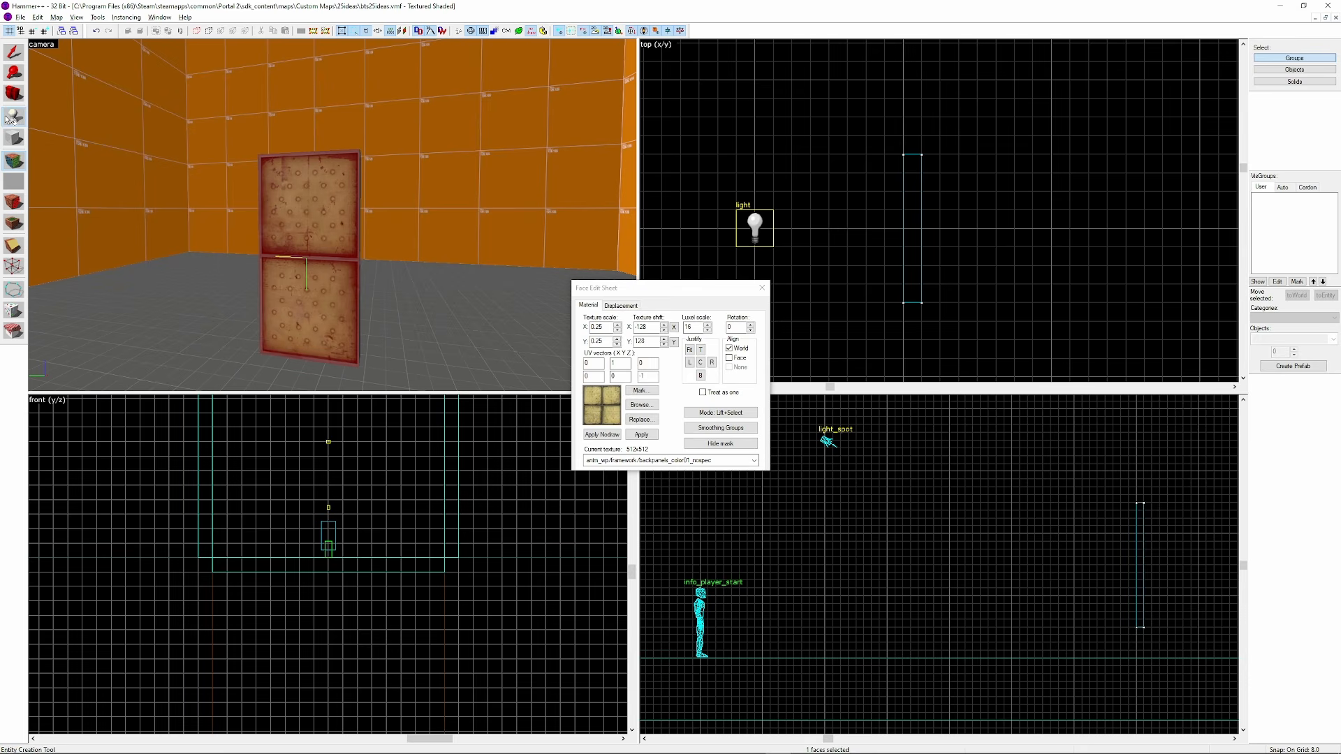
Place a prop_static entity in front of the textured panel and set its model to squarebeam_off.mdl
click(11, 118)
click(320, 300)
key(alt+Return)
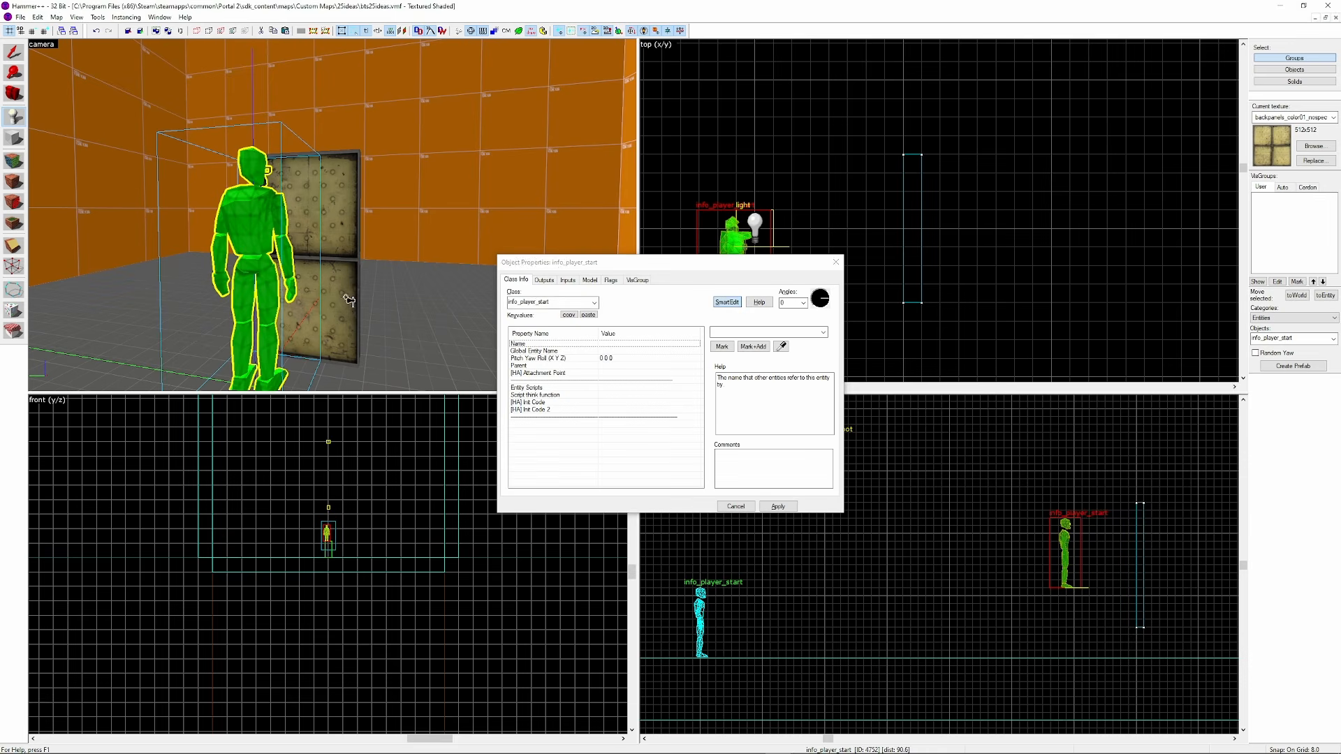
text(prop_static)
key(Return)
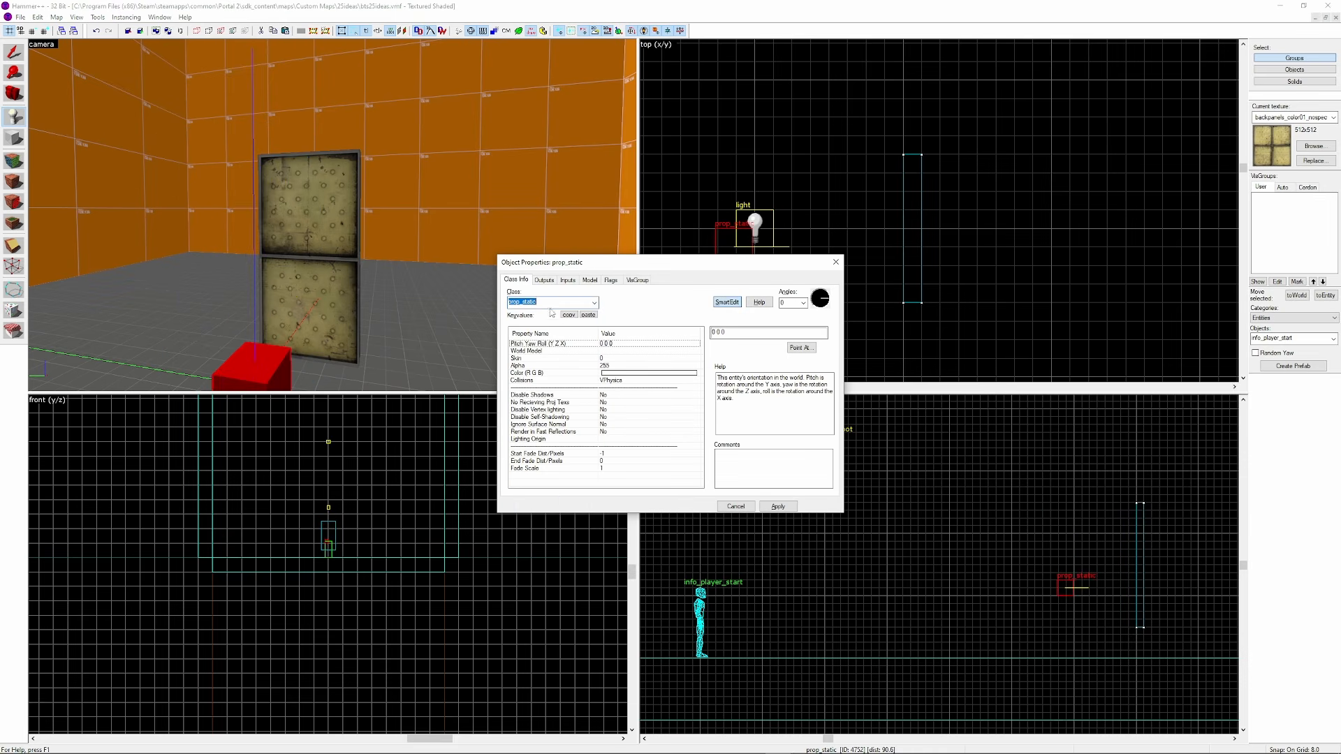
double_click(630, 350)
text(square)
double_click(684, 260)
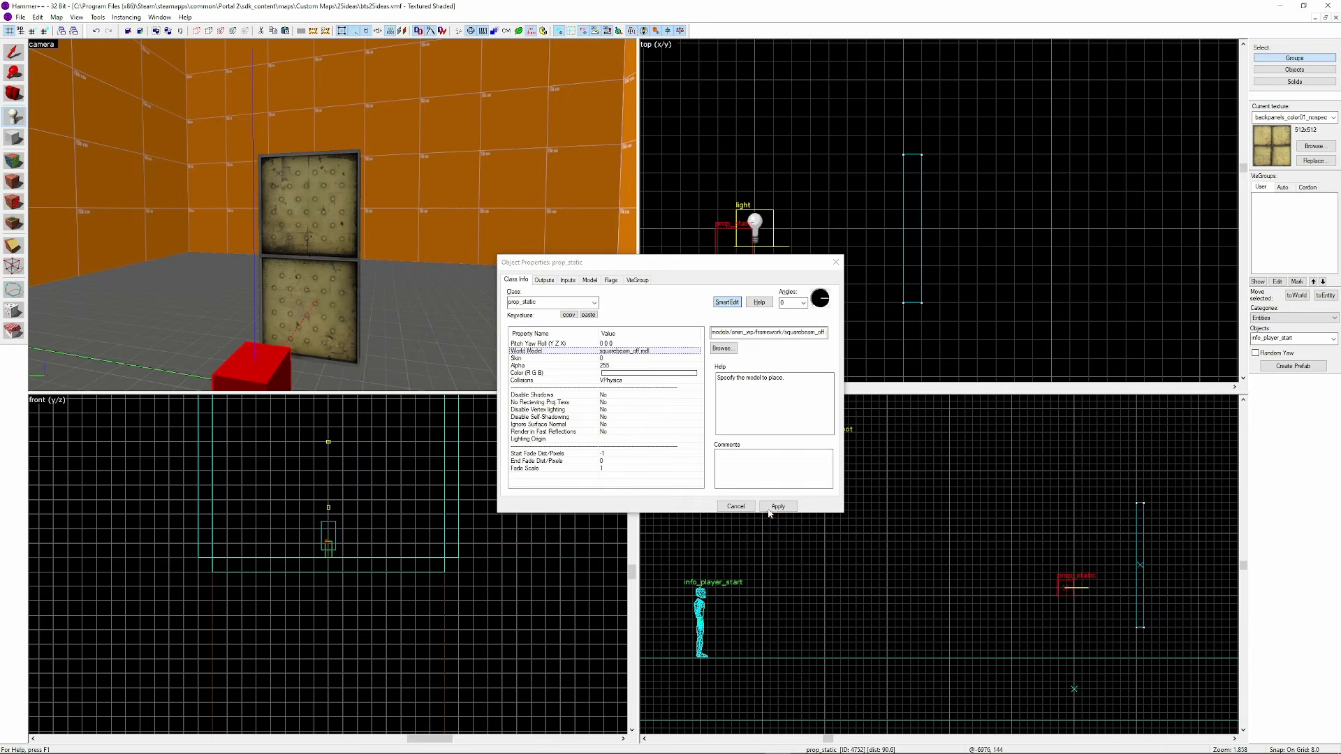
click(775, 508)
click(836, 263)
Stand the square beam frame upright against the panel and copy it so each of the two tiles is framed
click(16, 52)
drag(707, 251, 803, 233)
key(ctrl+e)
scroll(354, 554, up, 6)
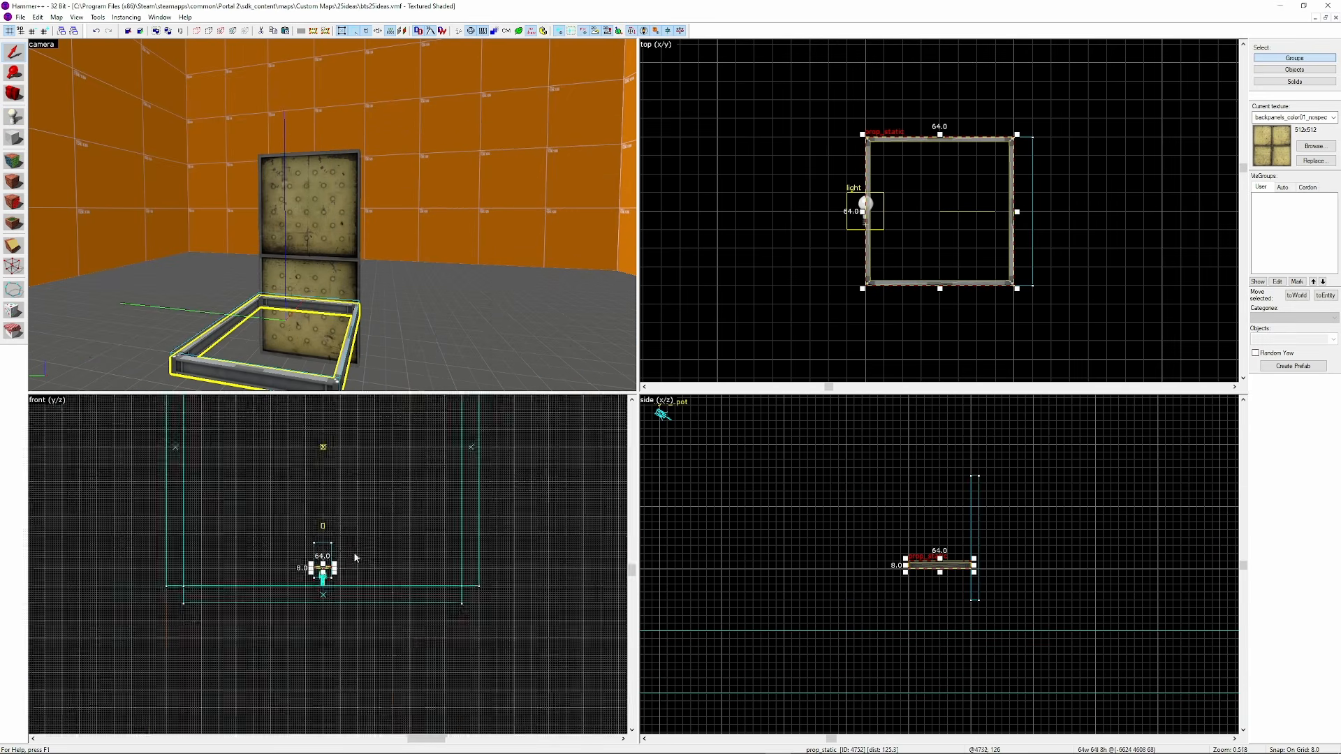
scroll(940, 554, up, 5)
drag(1021, 567, 1006, 617)
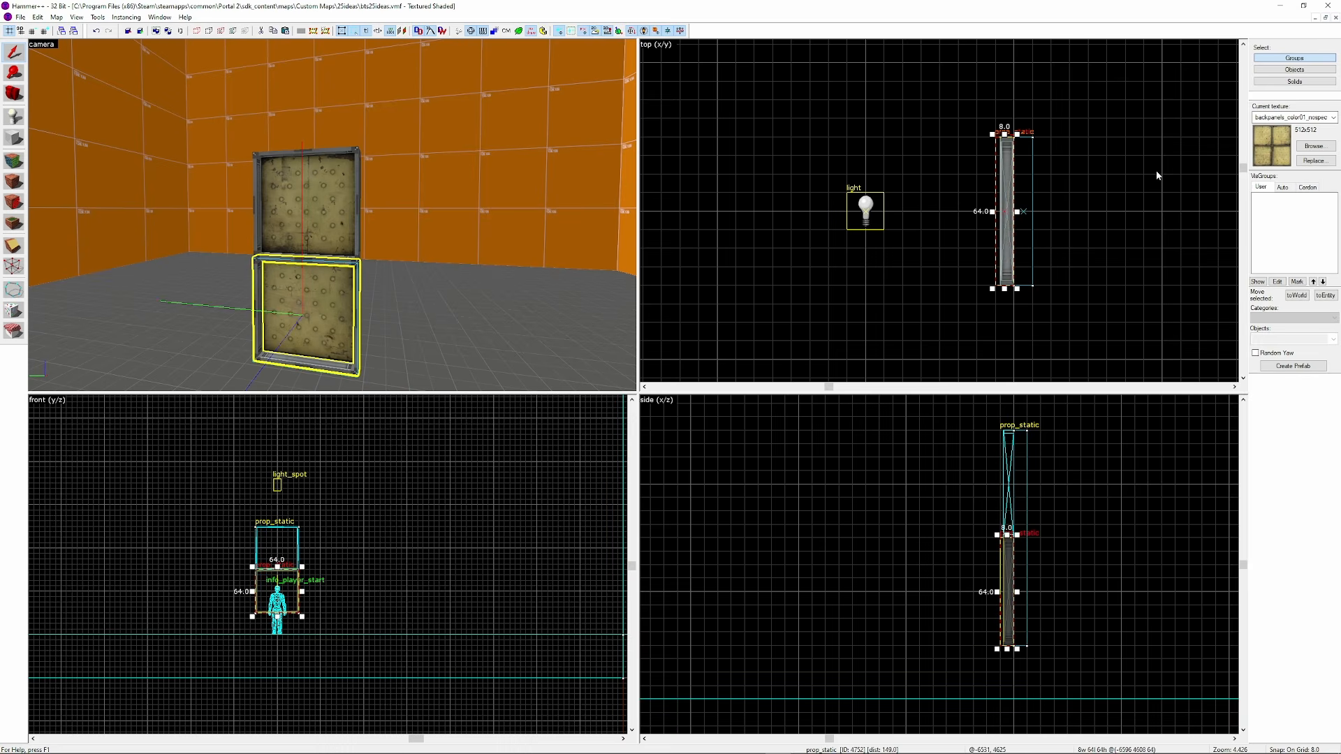
Copy the lower beam frame away from the panel and change the copy's model to conduit001a.mdl
shift+drag(1004, 213, 949, 214)
double_click(287, 276)
click(725, 348)
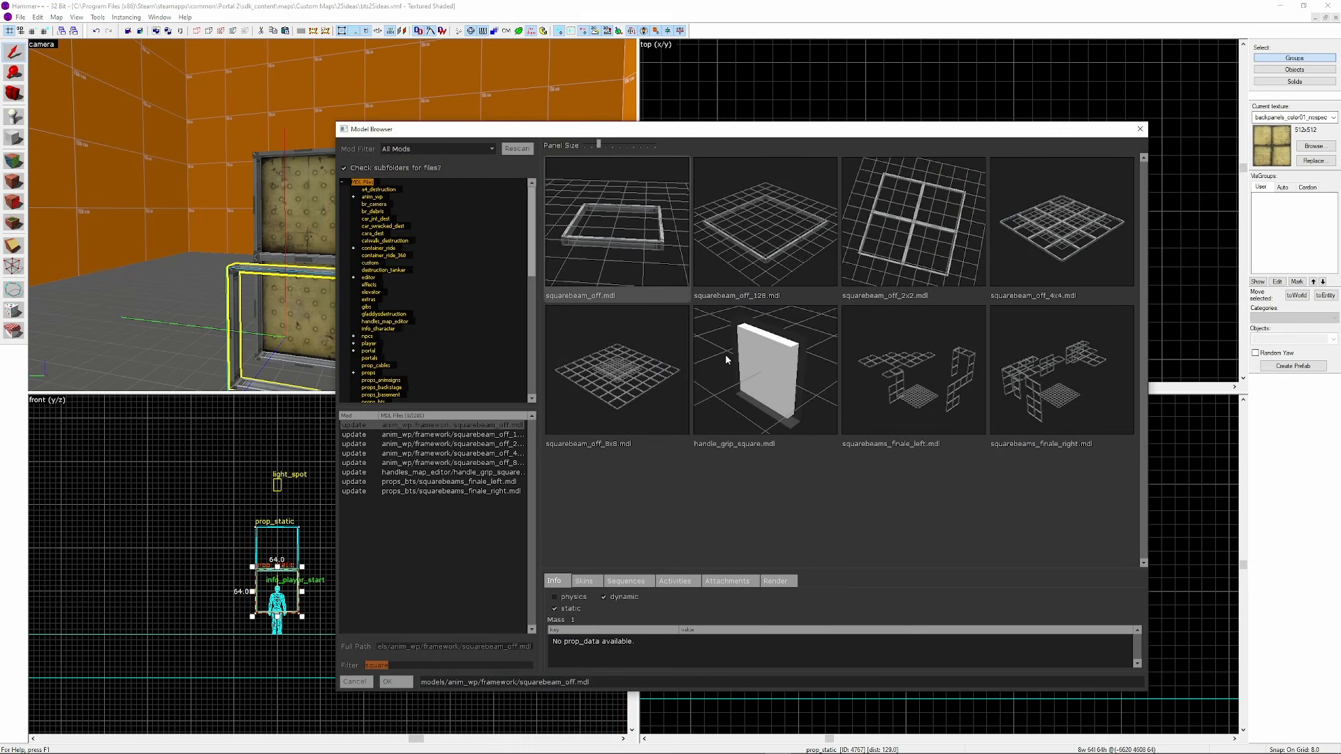
text(conduit)
double_click(802, 290)
click(778, 506)
Rotate the conduit prop upright and move it against the beam frames so it covers both tiles
scroll(319, 570, up, 5)
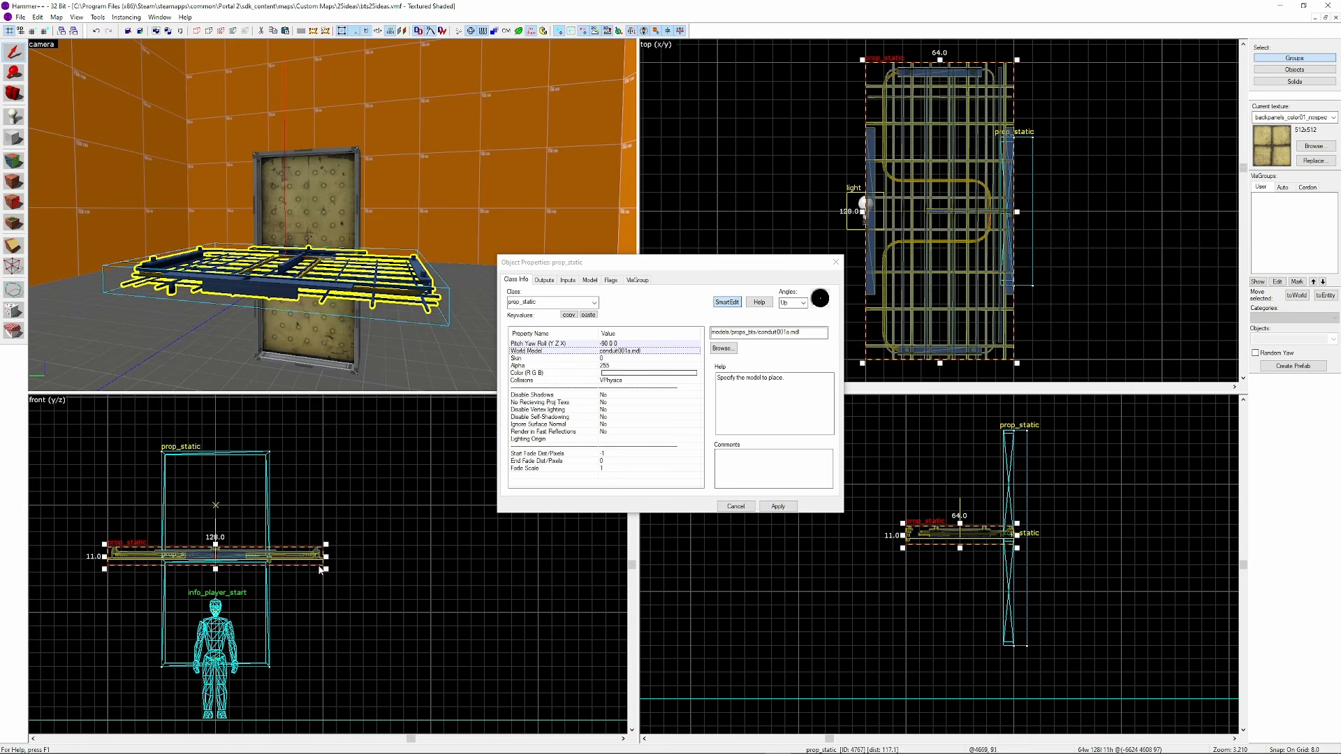
drag(1019, 364, 1076, 144)
drag(1071, 549, 974, 454)
scroll(974, 497, up, 5)
drag(883, 475, 984, 468)
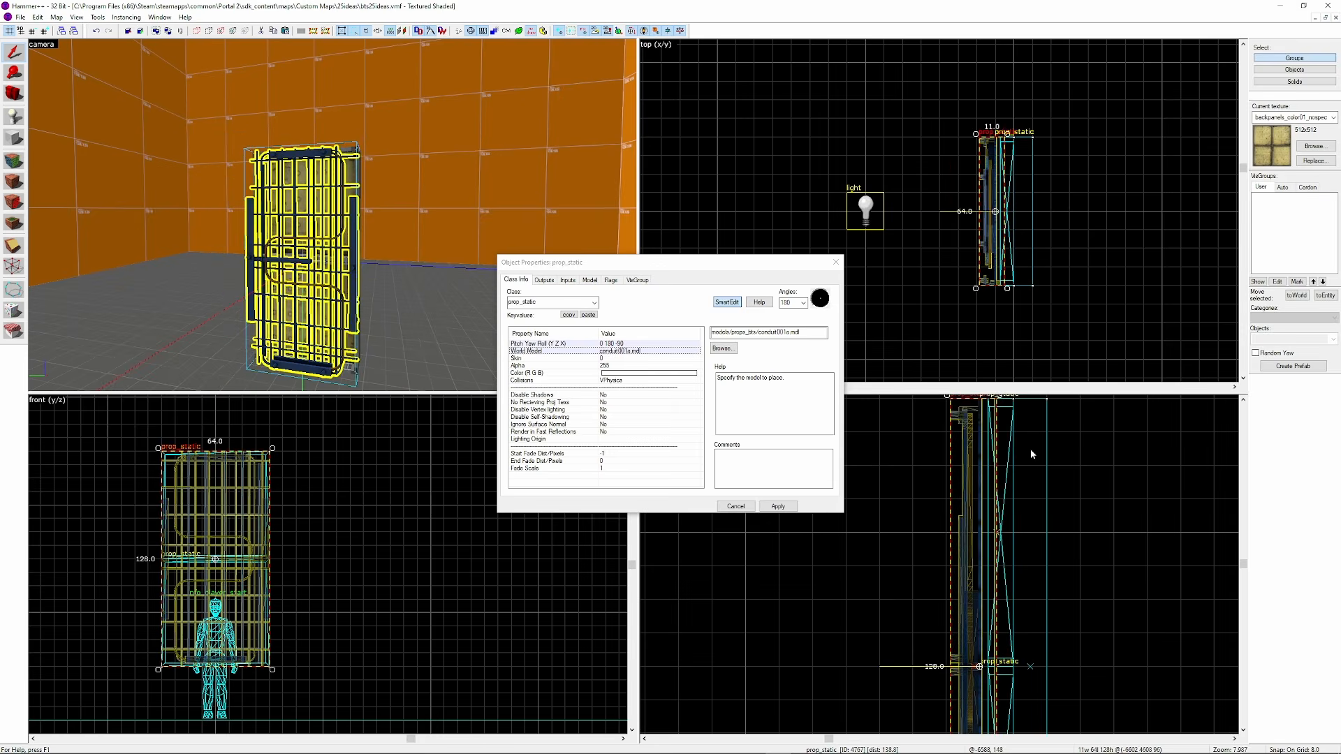
key(Escape)
Reduce the grid size by two steps and copy the conduit prop away from the panel
key(z)
key(w)
click(332, 216)
click(332, 215)
scroll(1001, 264, up, 6)
key(bracketleft)
key(bracketleft)
key(Escape)
mouse_move(992, 262)
mouse_down()
mouse_move(1006, 263)
mouse_move(914, 261)
mouse_up()
Change the copied conduit prop's model to light_cage001a.mdl
click(332, 215)
click(724, 349)
text(cage)
double_click(1062, 377)
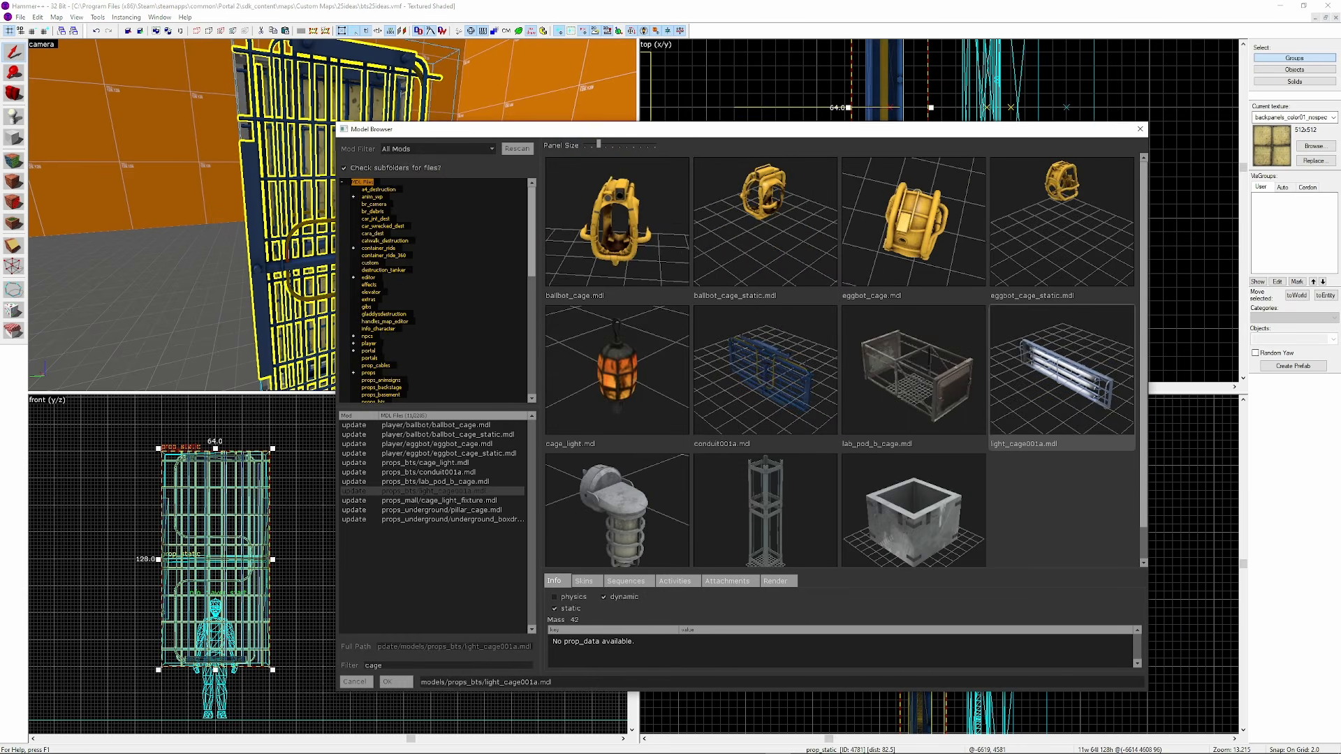
Apply the light cage model and move the prop against the barred front of the panel
click(791, 503)
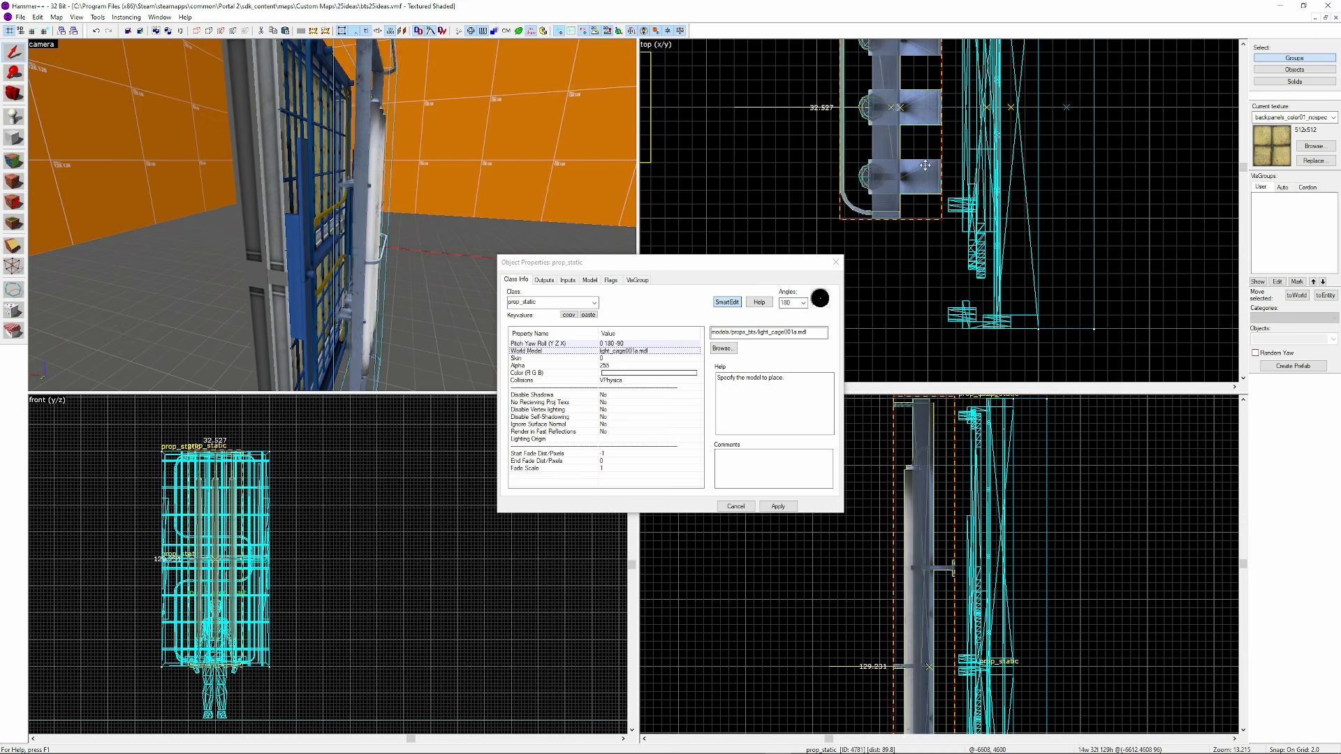
drag(926, 166, 981, 166)
key(z)
key(z)
scroll(945, 194, down, 3)
middle_drag(944, 194, 945, 281)
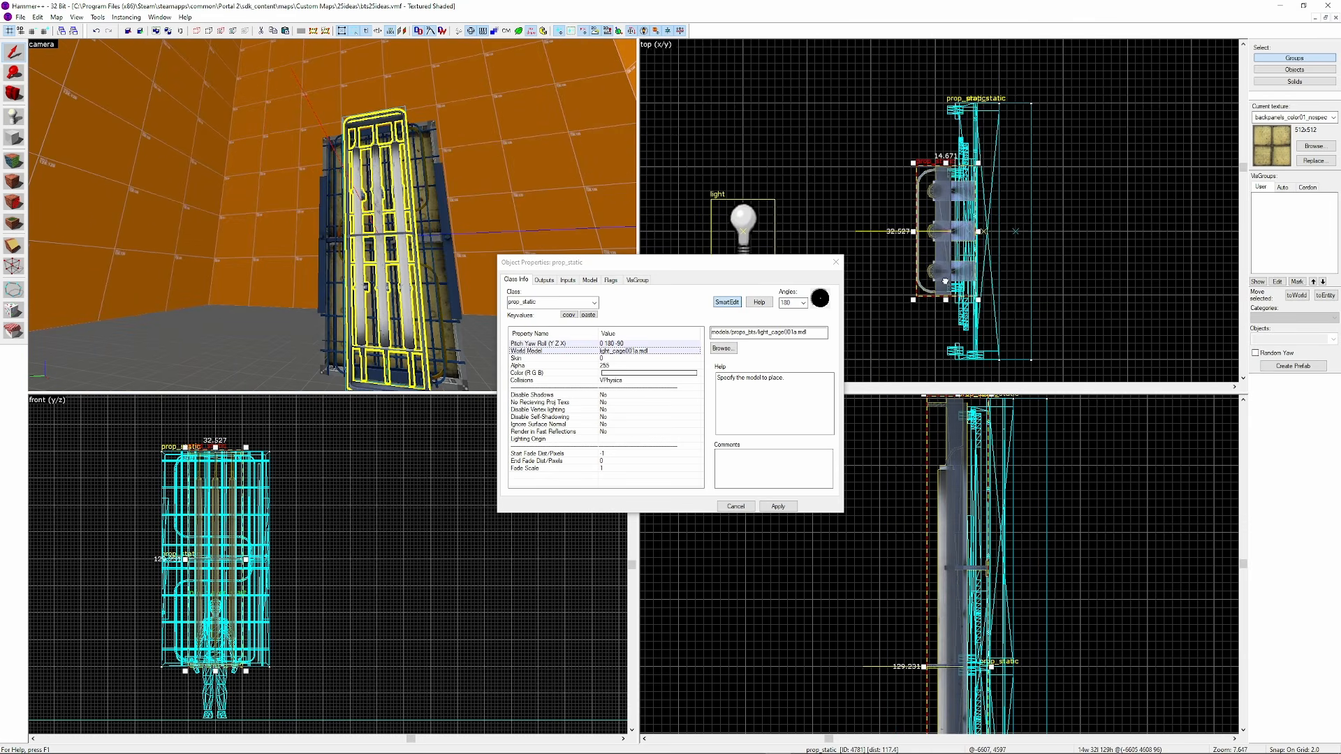
Copy the light cage prop away from the panel and change the copy's class to light
shift+drag(945, 281, 853, 285)
click(552, 303)
text(light)
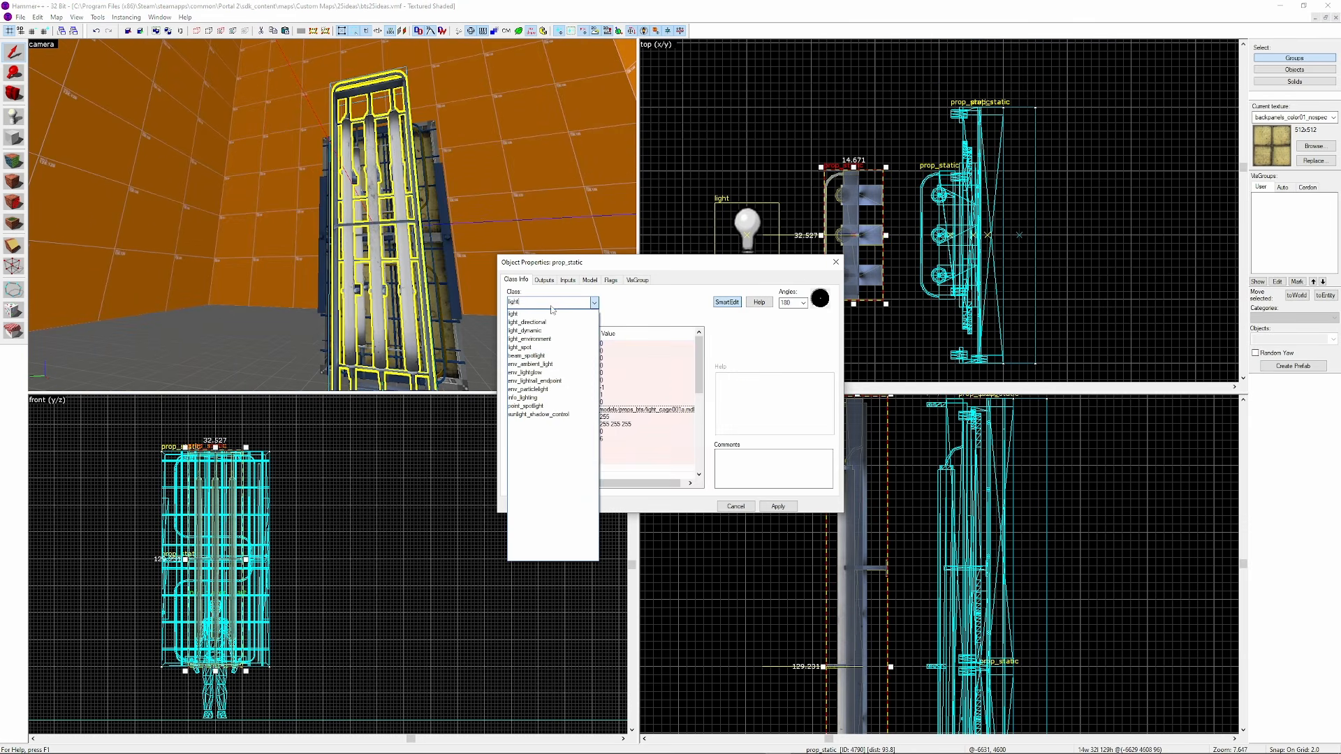
key(Return)
Give the new light a pale warm yellow colour and set its brightness to 30
double_click(628, 424)
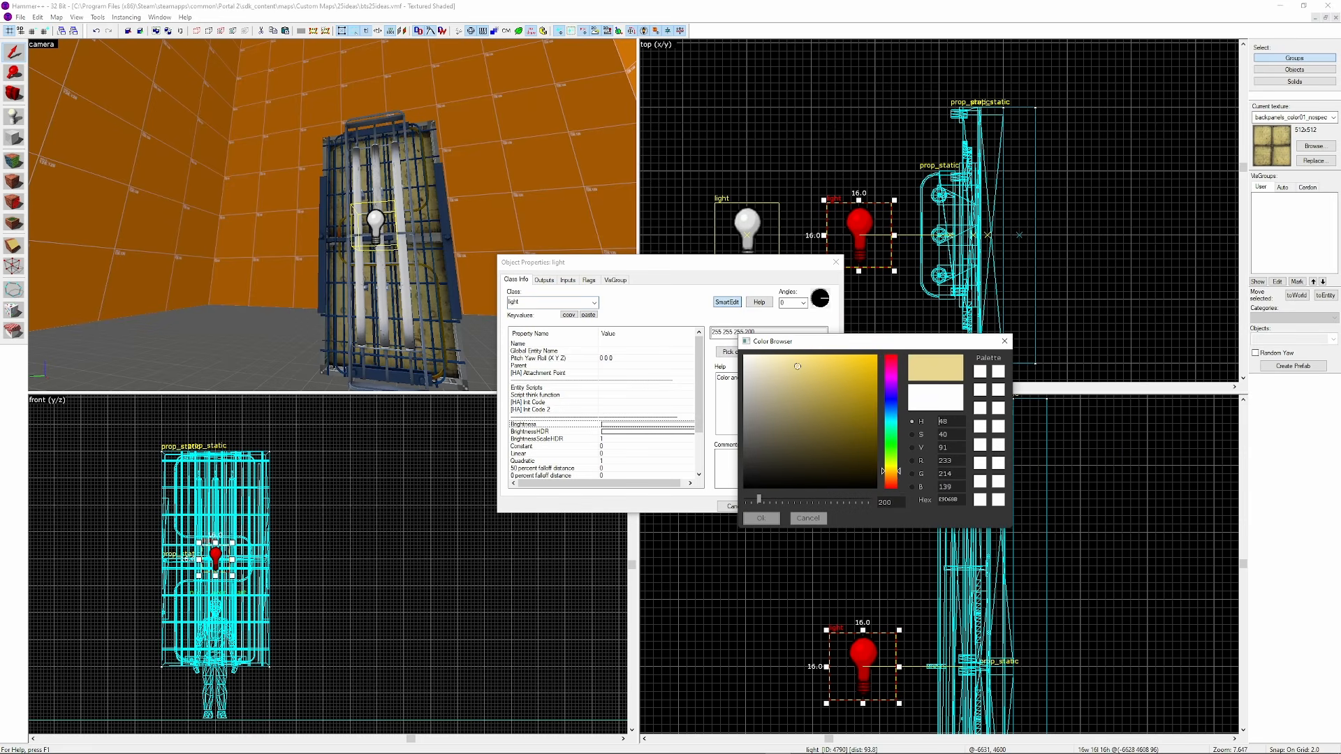
click(763, 518)
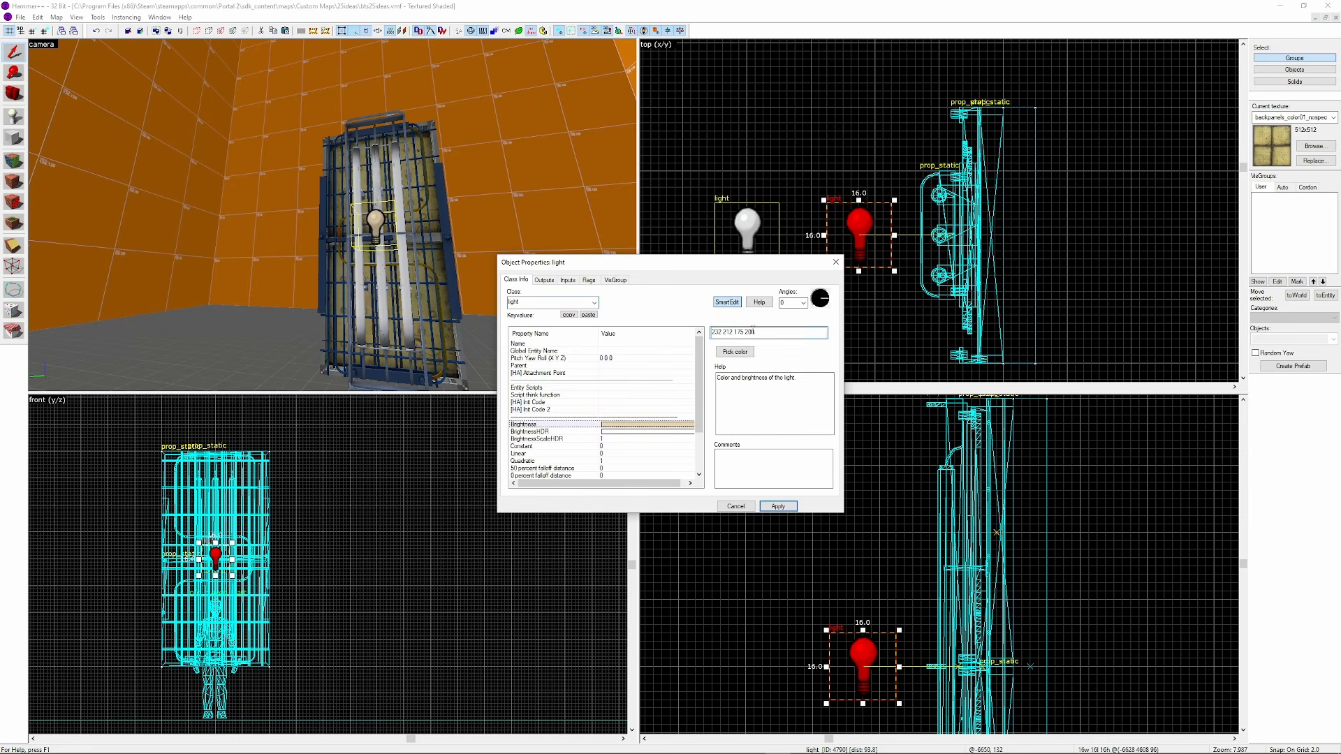
text(30)
key(Return)
Copy the light towards the light cage and change the copy's class to env_sprite
shift+drag(863, 665, 913, 665)
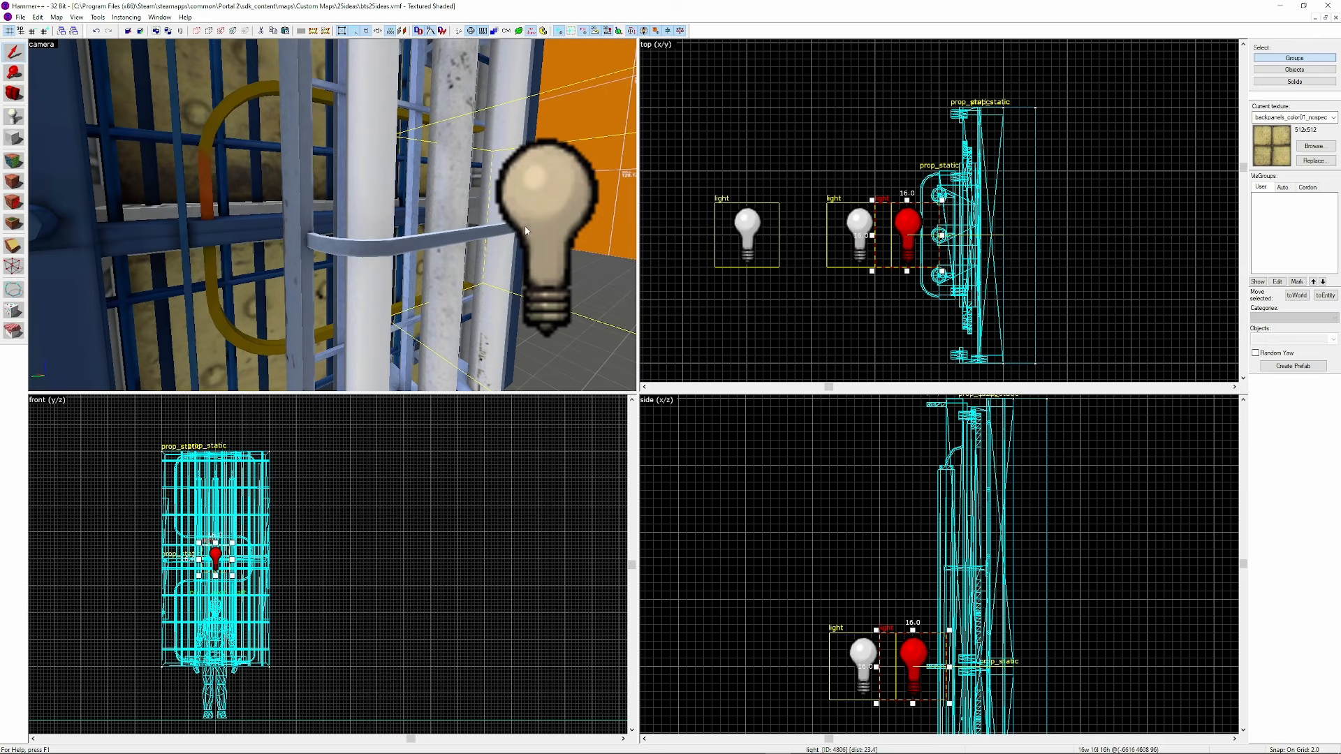
double_click(554, 305)
double_click(552, 304)
text(env_sprite)
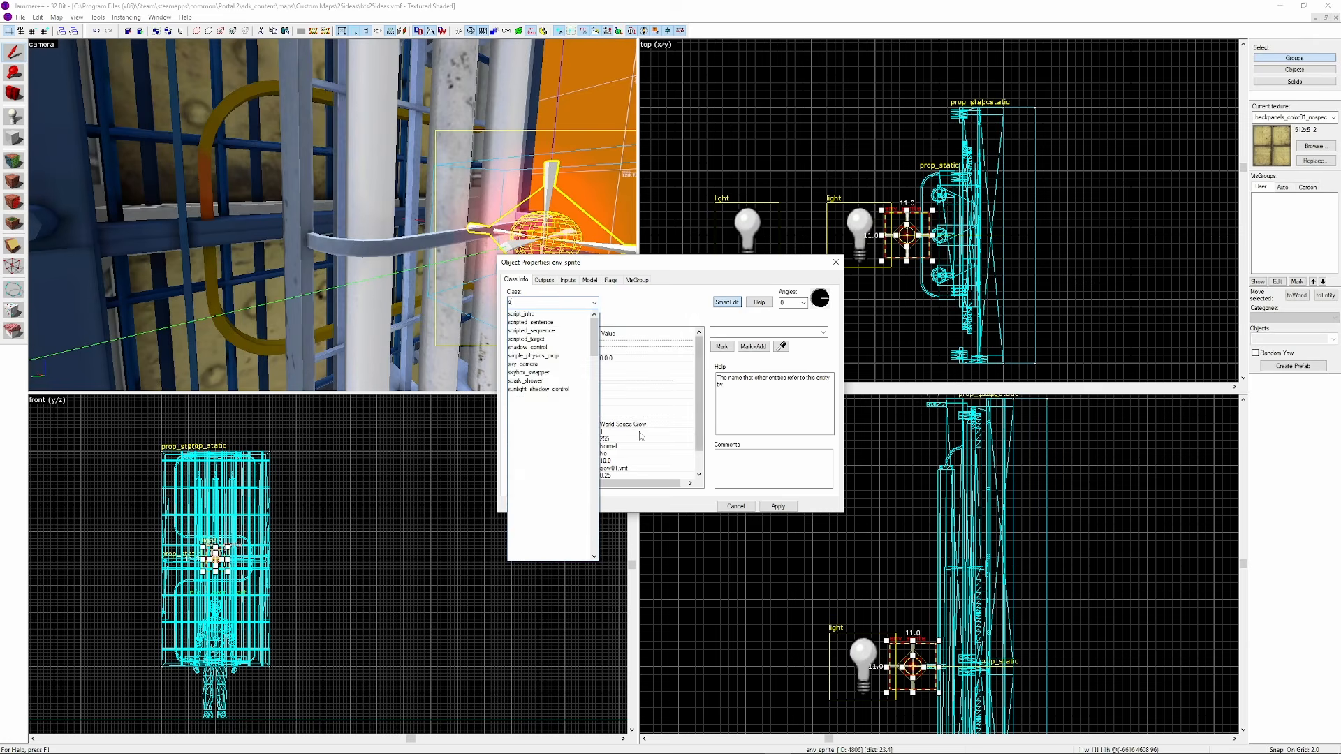
Set the env_sprite's FX color to a pale warm orange
click(639, 432)
click(735, 351)
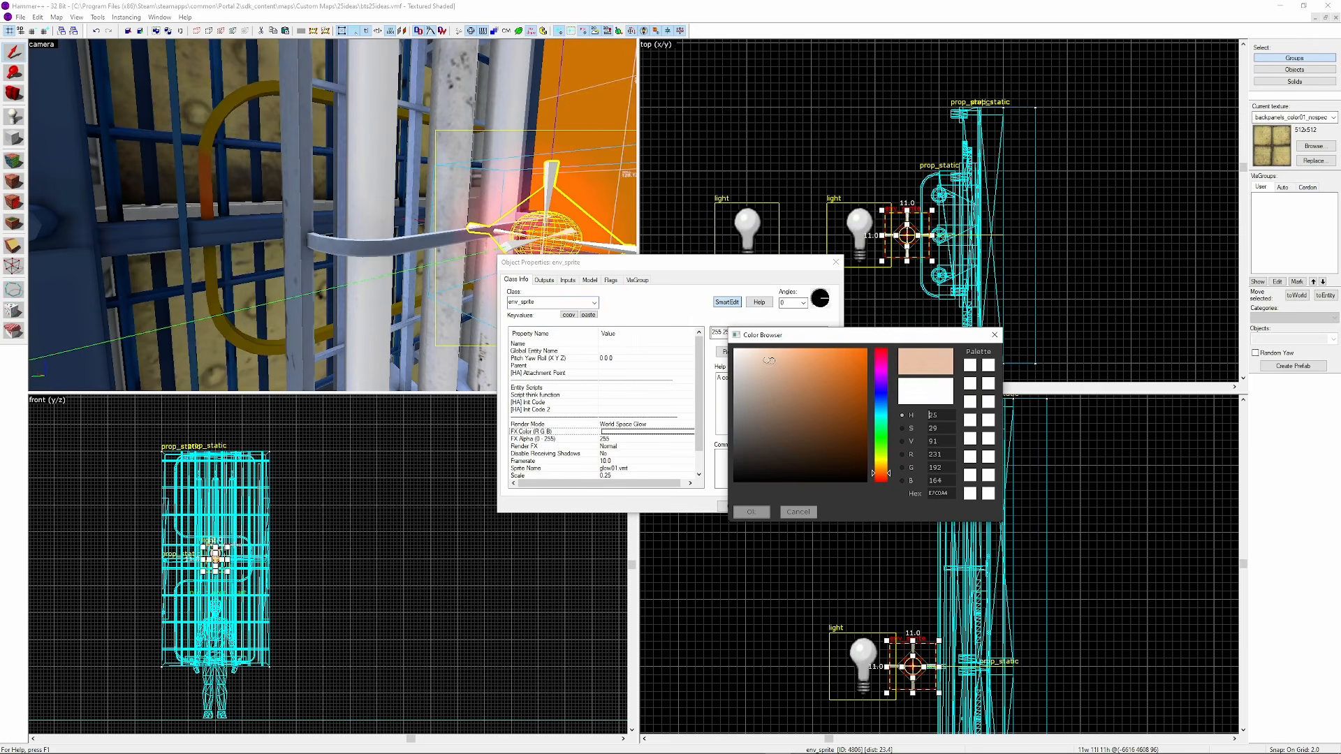
drag(886, 469, 886, 470)
click(752, 512)
key(z)
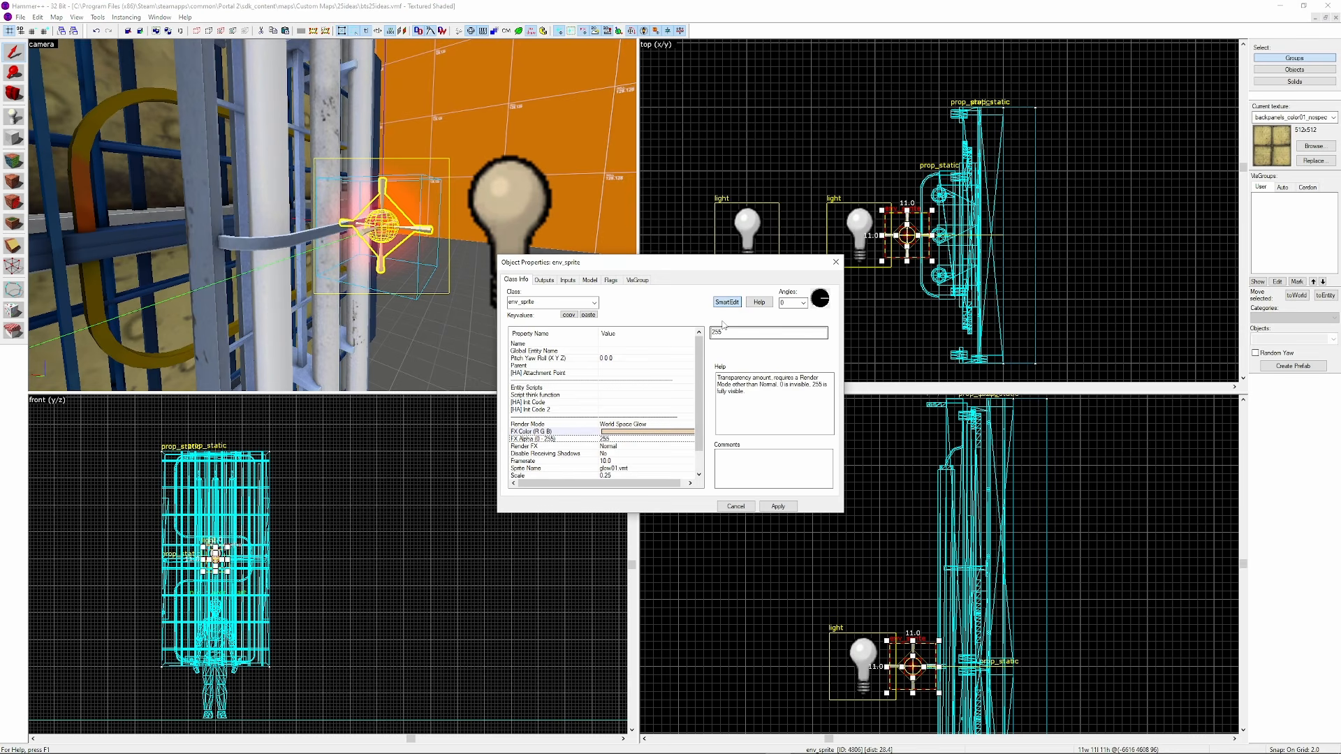
Set the env_sprite's FX alpha to 180
drag(741, 335, 703, 338)
text(180)
click(593, 302)
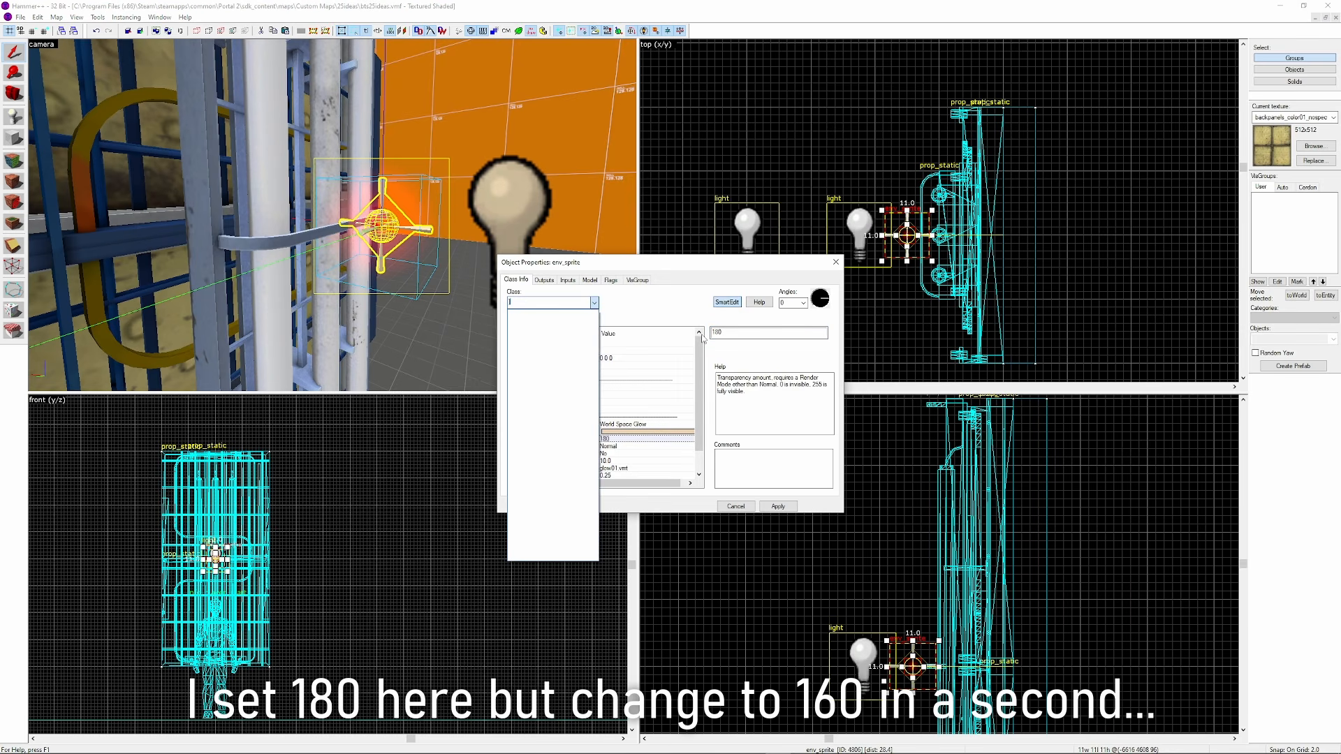
click(593, 303)
Search the sprite textures for glow03 and assign sprites/light_glow03 to the env_sprite
scroll(615, 447, down, 1)
click(615, 447)
click(735, 352)
text(glow03)
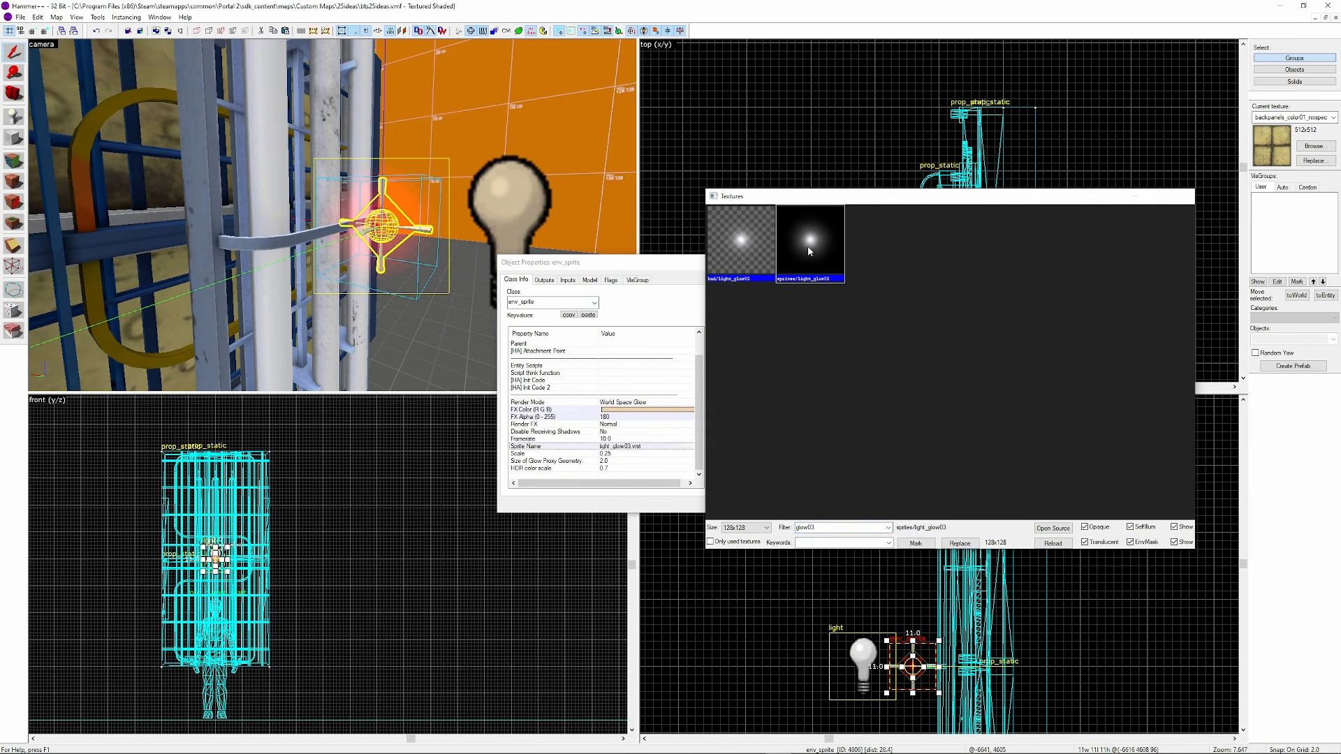
double_click(809, 251)
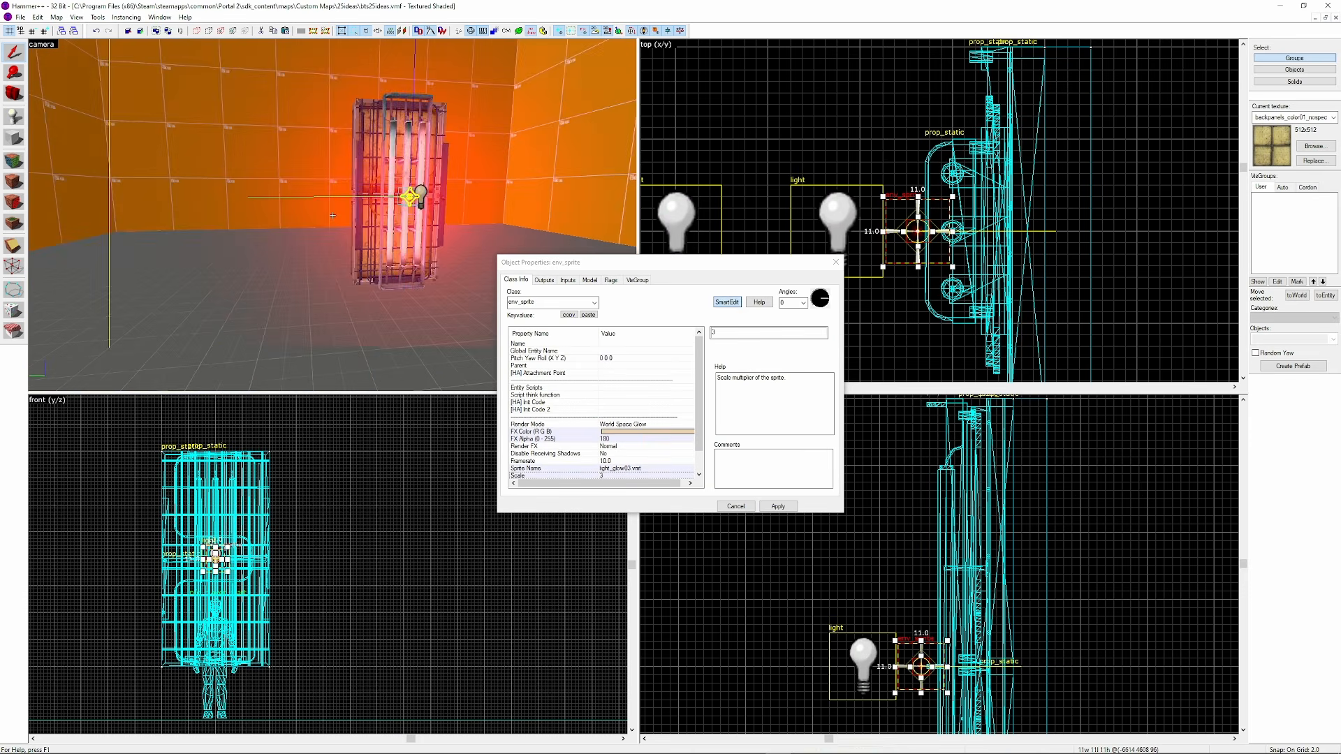
Set the env_sprite's FX alpha to 160 and its glow proxy geometry size to 32
scroll(680, 376, up, 1)
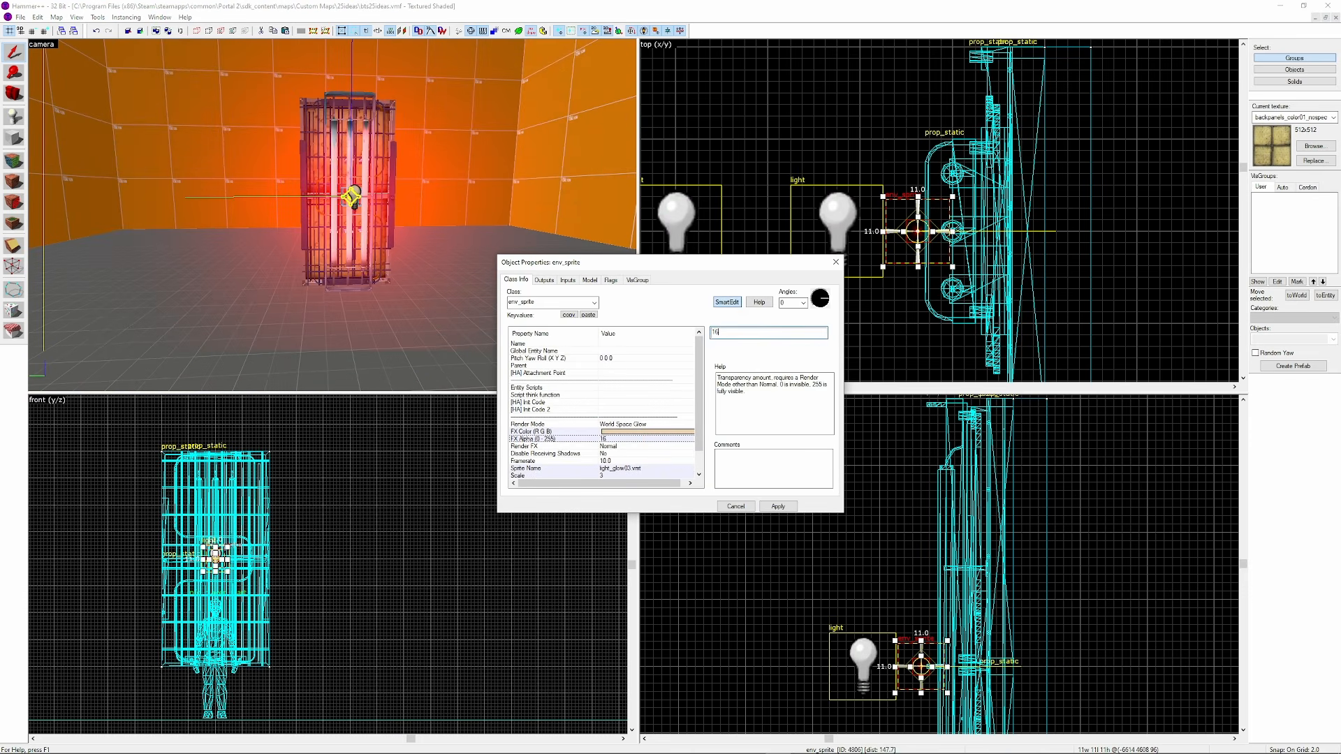
text(0)
scroll(603, 456, down, 1)
click(604, 454)
text(32)
key(Return)
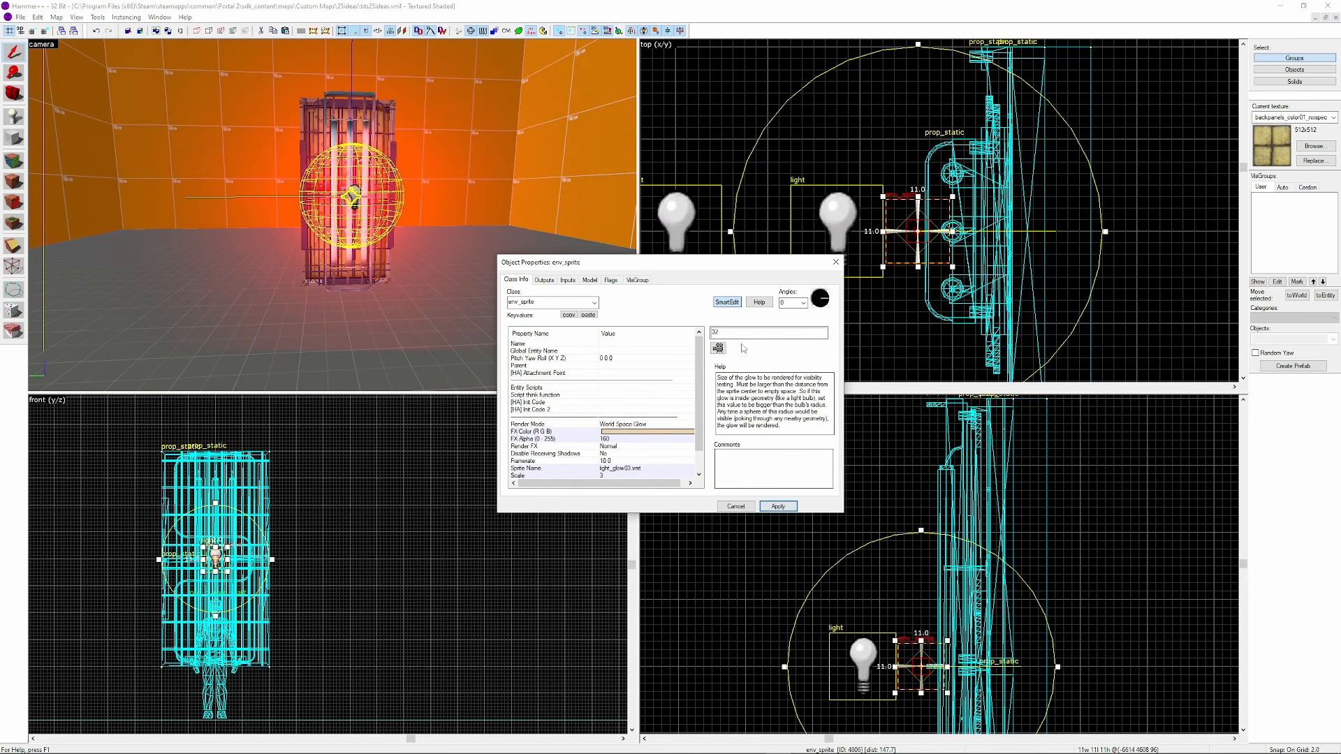
key(Return)
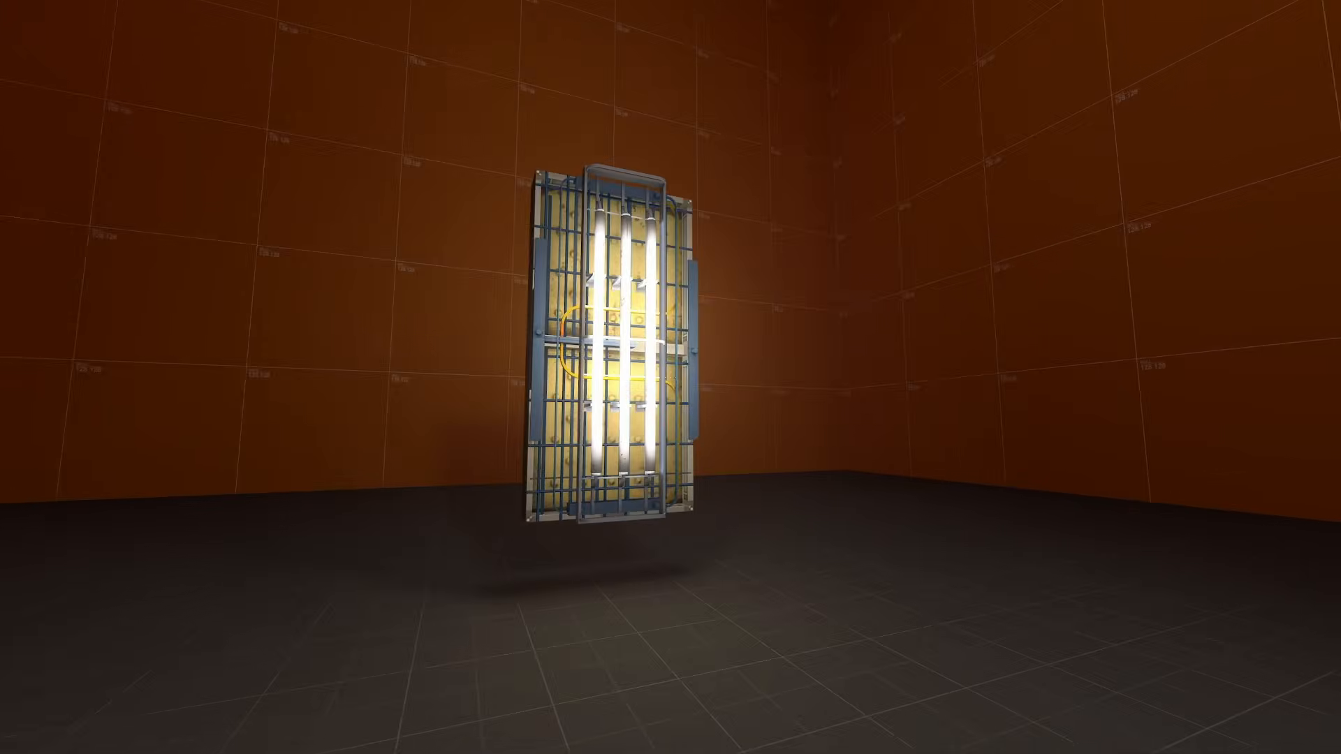
Walk around the lit wall panel in the running map to inspect its glow from several sides
key(a)
key(d)
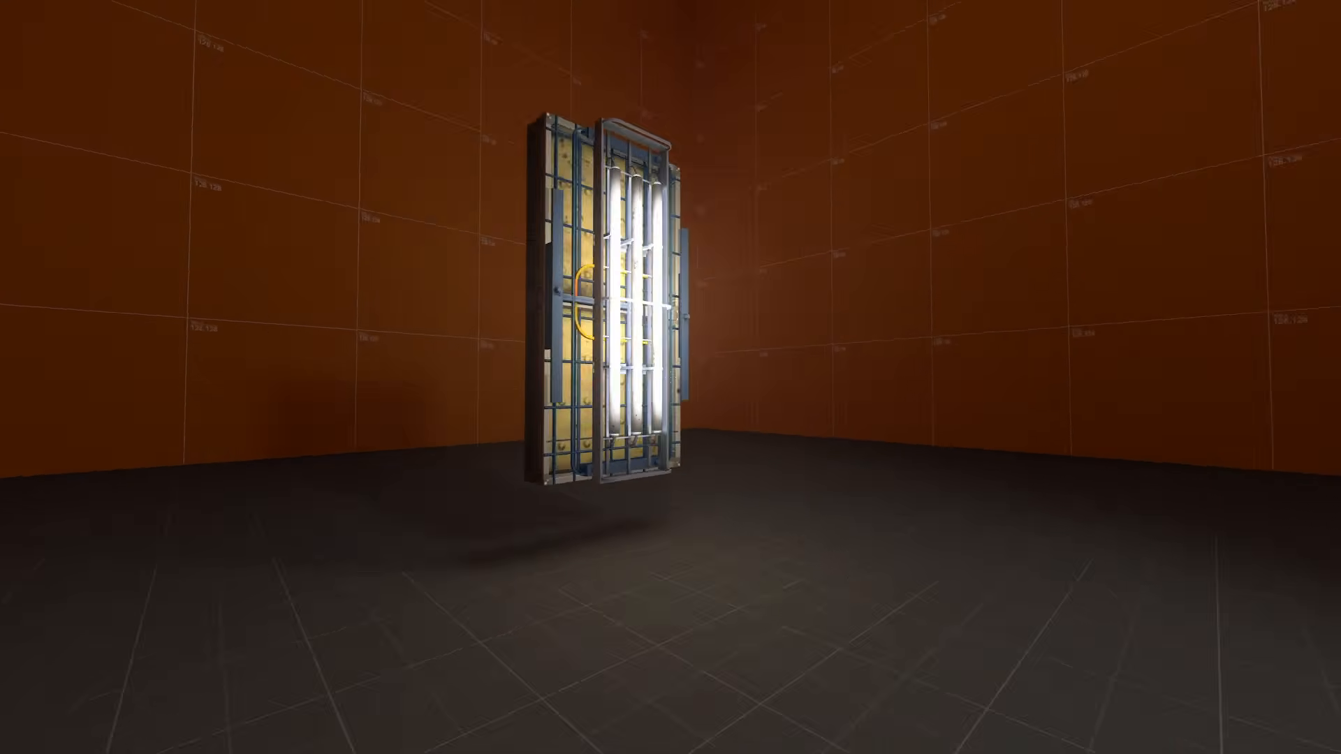
key(d)
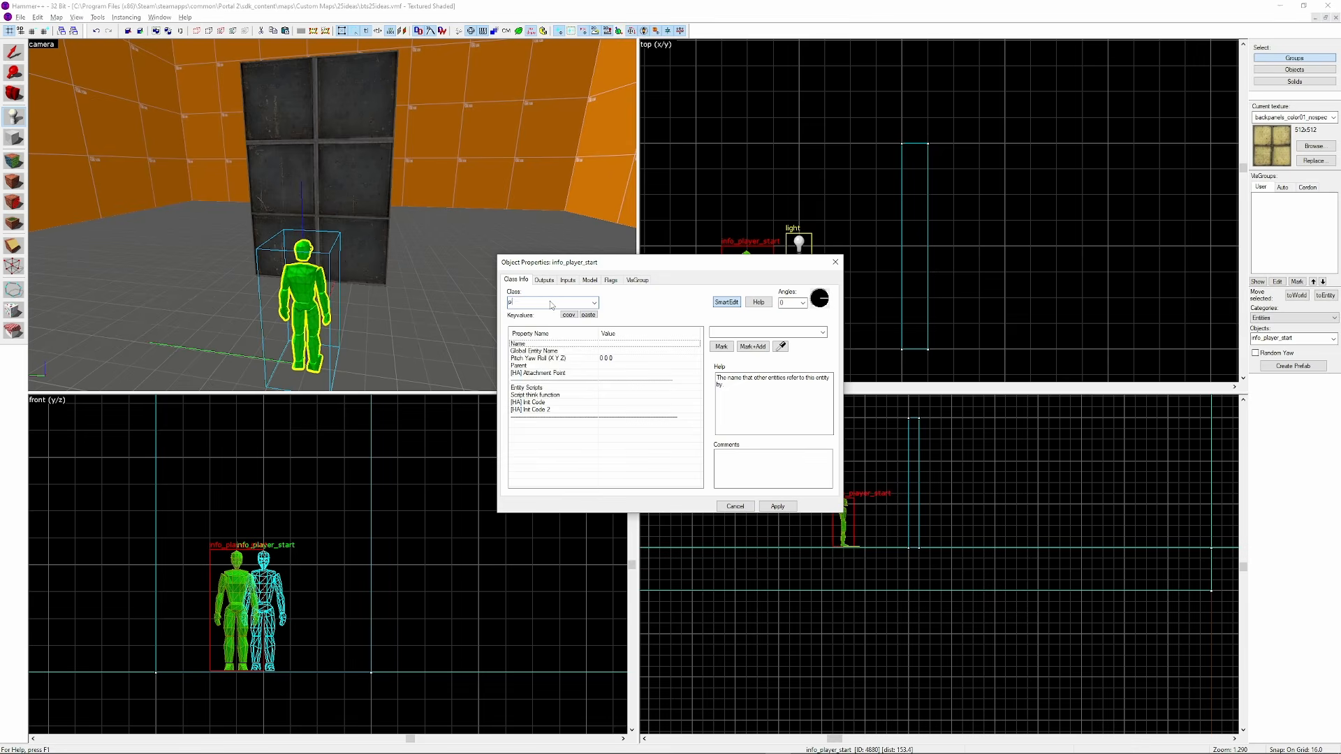
Change the placed info_player_start to a prop_dynamic with the model wall_light_old.mdl
text(prop_dynamic)
key(Return)
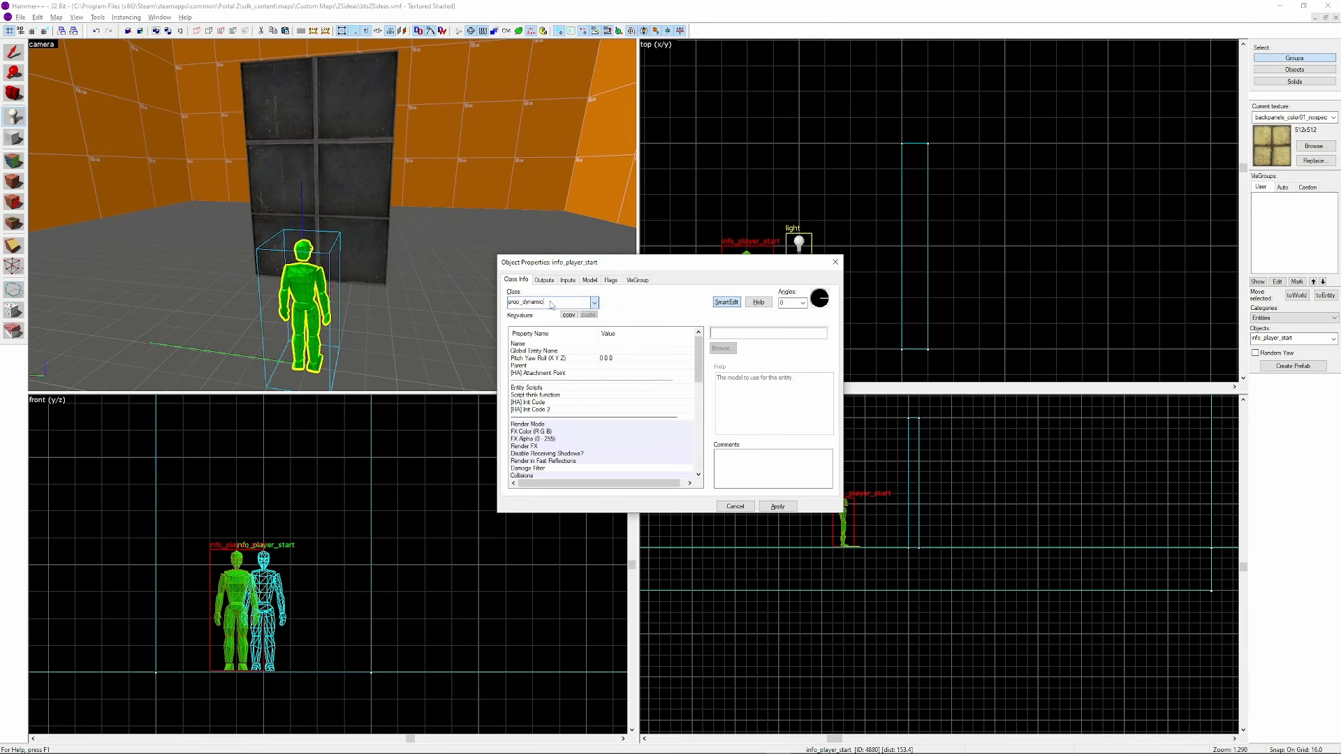
click(726, 350)
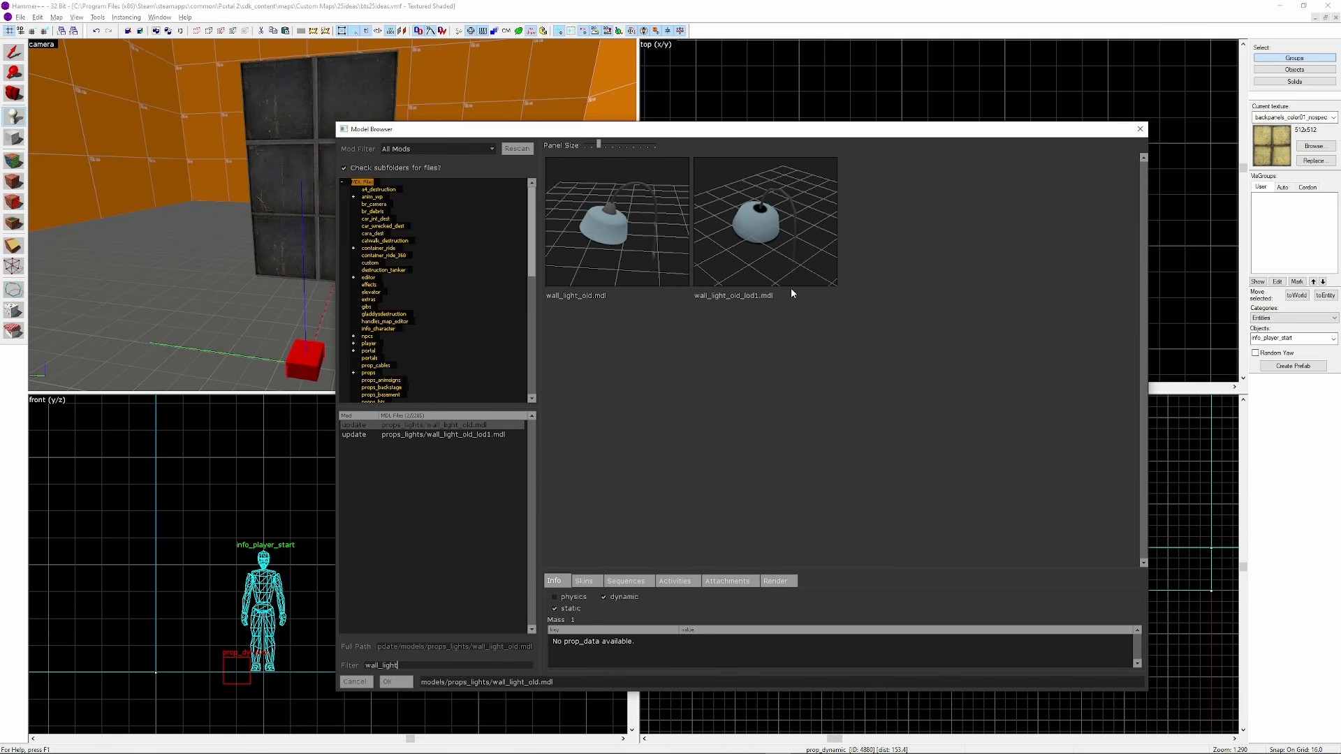
double_click(632, 225)
click(839, 261)
Rotate the wall lamp by -90 degrees and mount it high on the dark tiled wall panel
key(shift+s)
click(758, 301)
drag(777, 272, 759, 371)
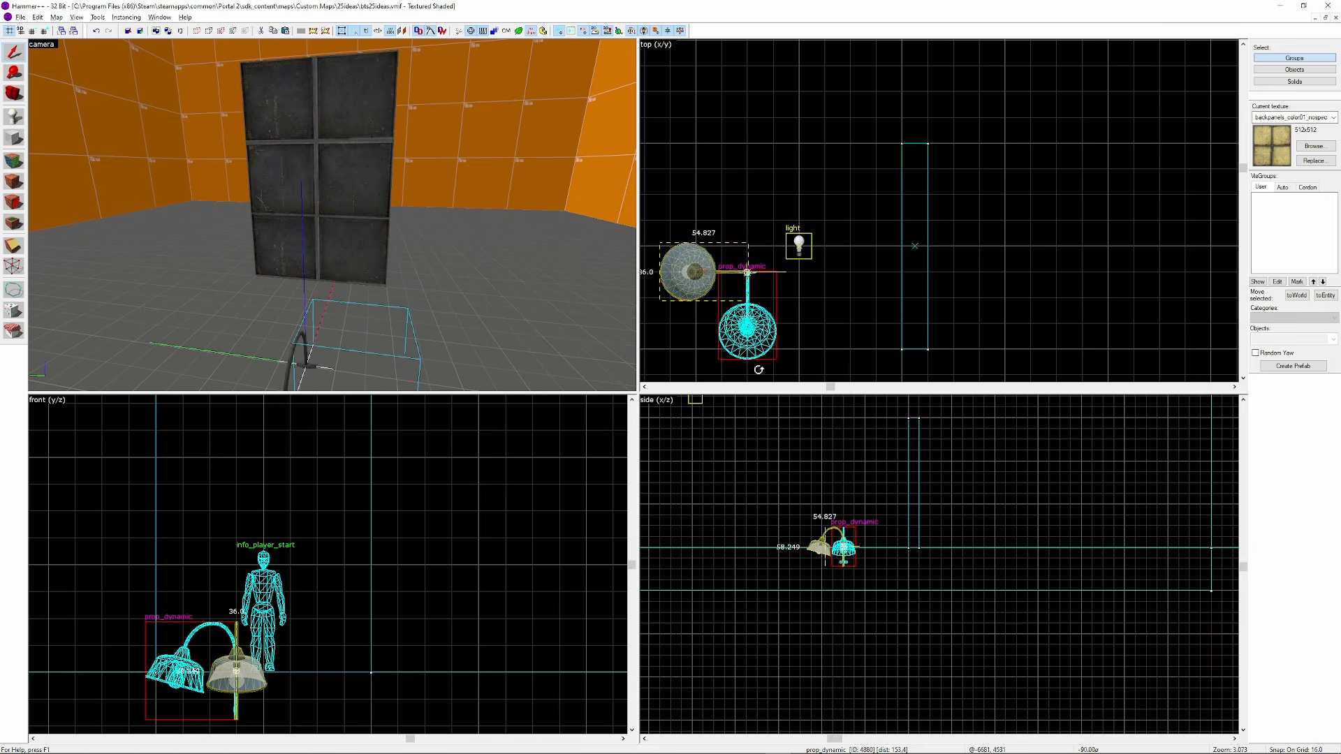
drag(692, 272, 847, 246)
drag(884, 549, 885, 442)
Name the wall lamp prop wall_light_mdl
key(alt+Return)
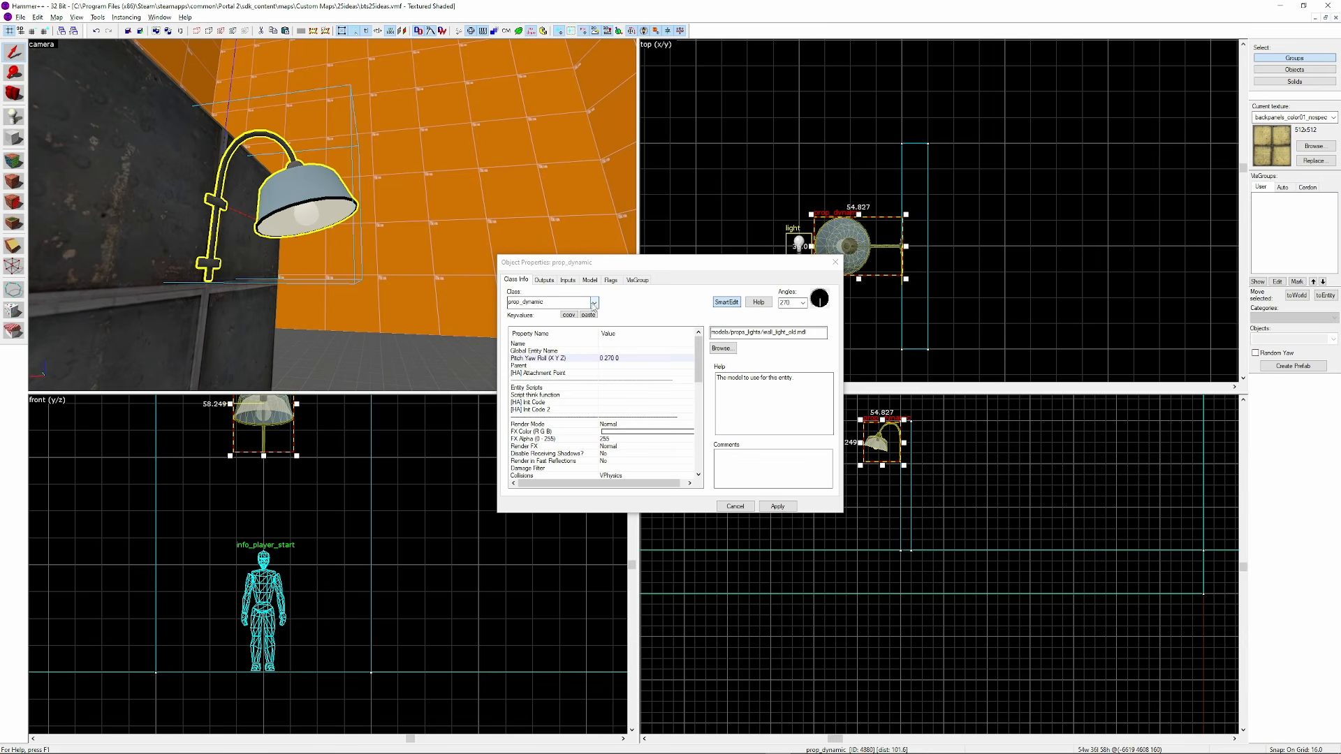
click(687, 343)
text(wall_l)
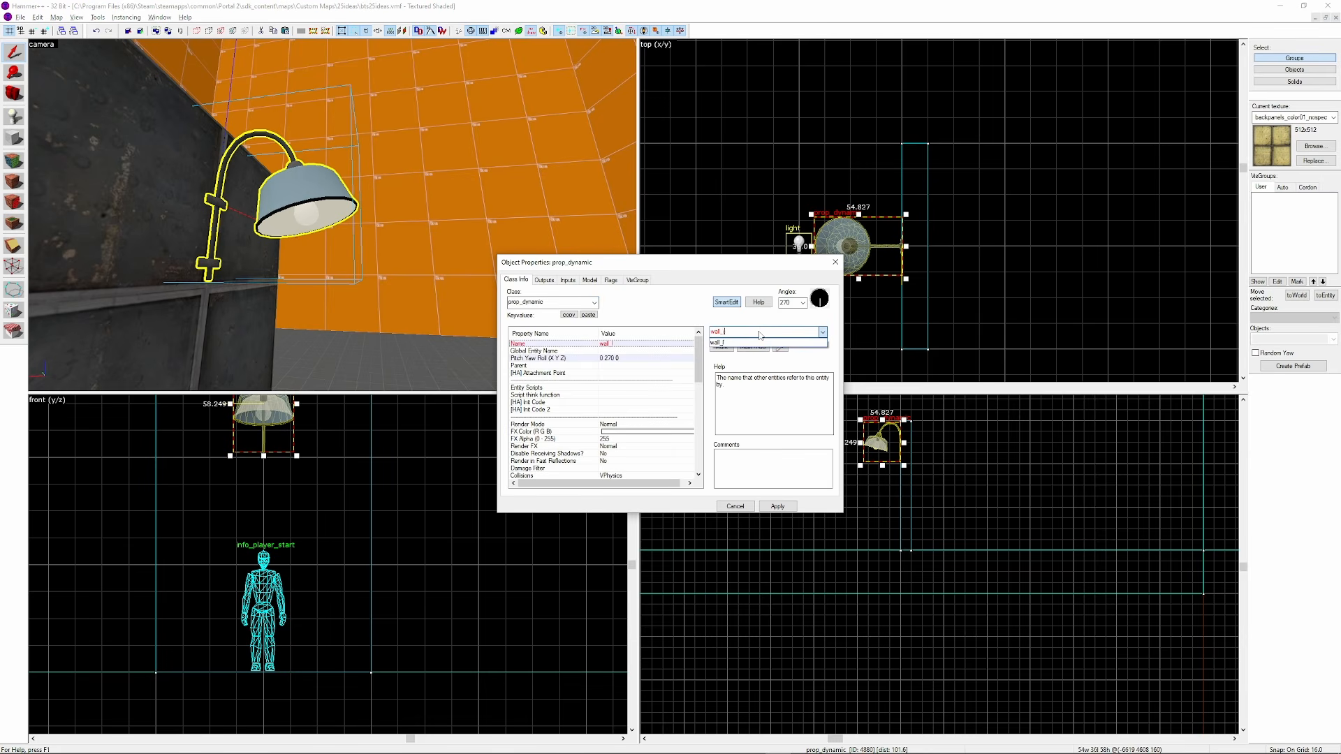
text(ight_mdl)
key(Return)
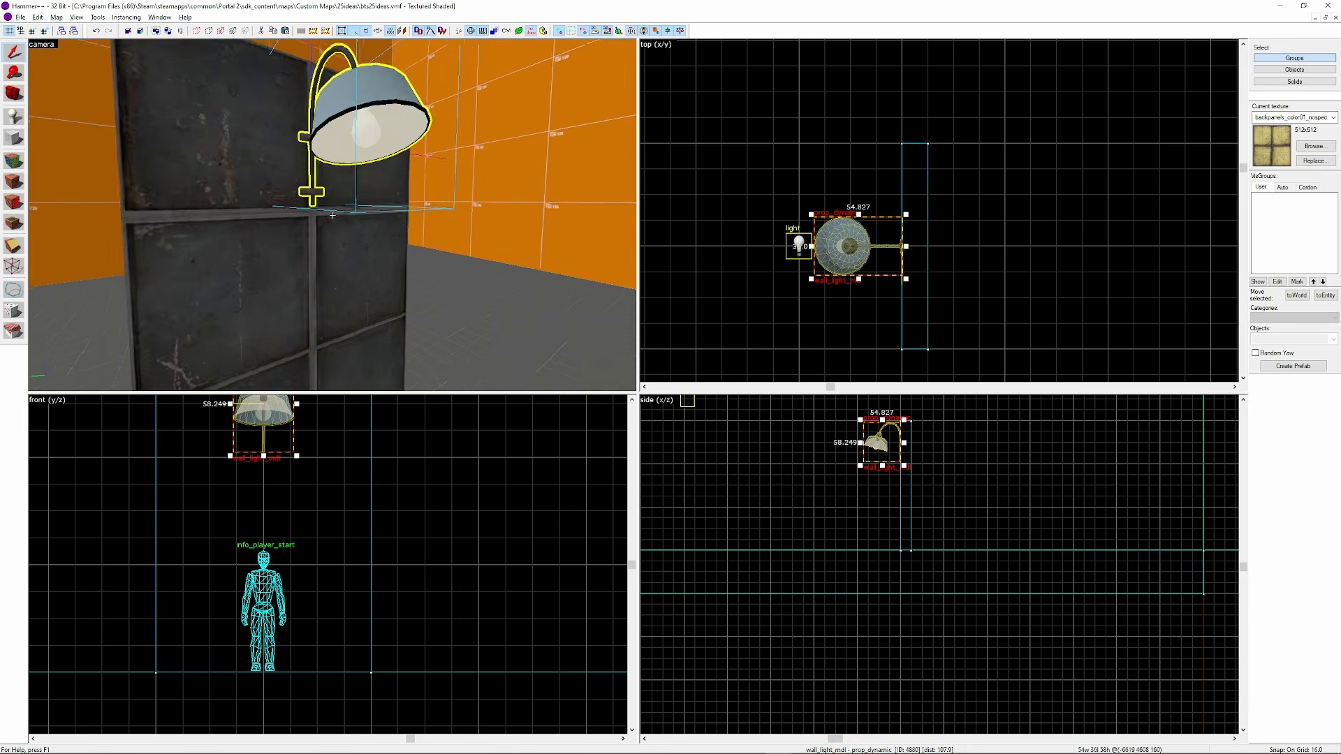
Place a new entity in front of the wall panel and change its class to light_spot
click(21, 122)
scroll(336, 279, down, 3)
click(301, 320)
click(19, 55)
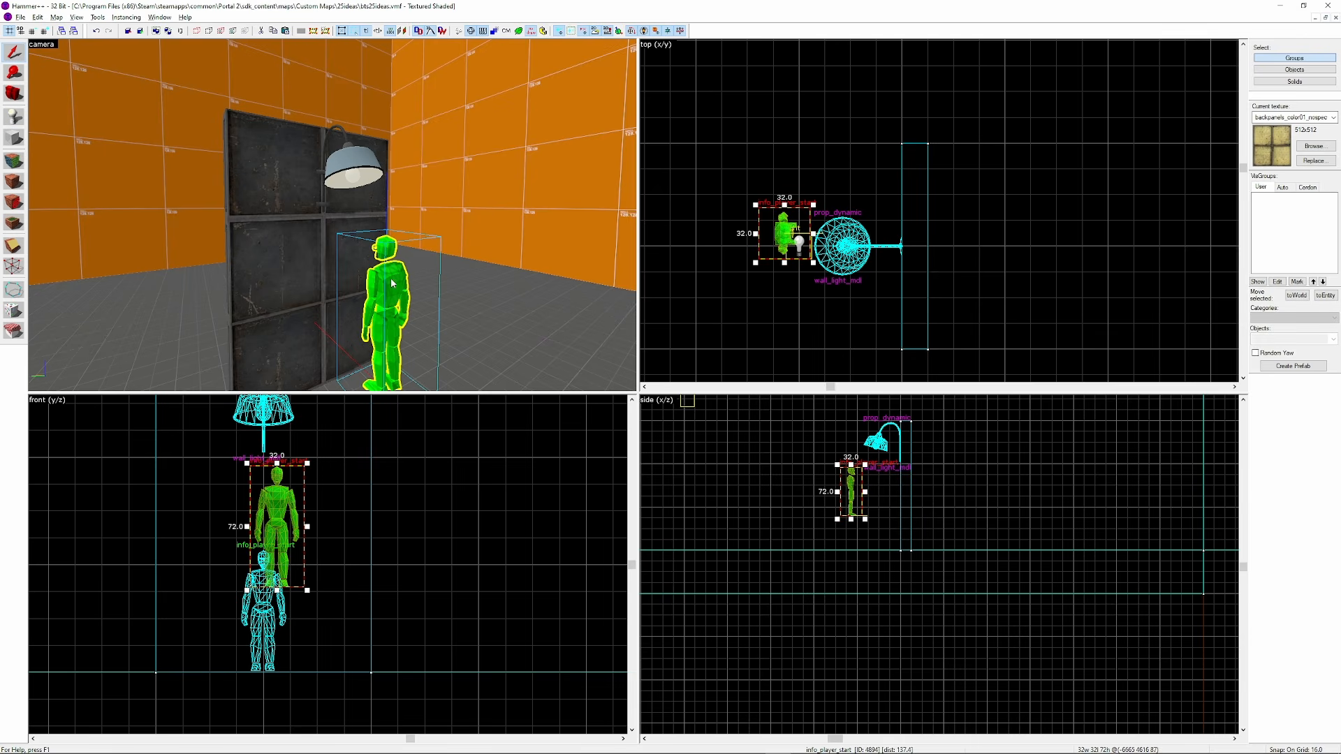
double_click(383, 265)
text(light_spot)
key(Return)
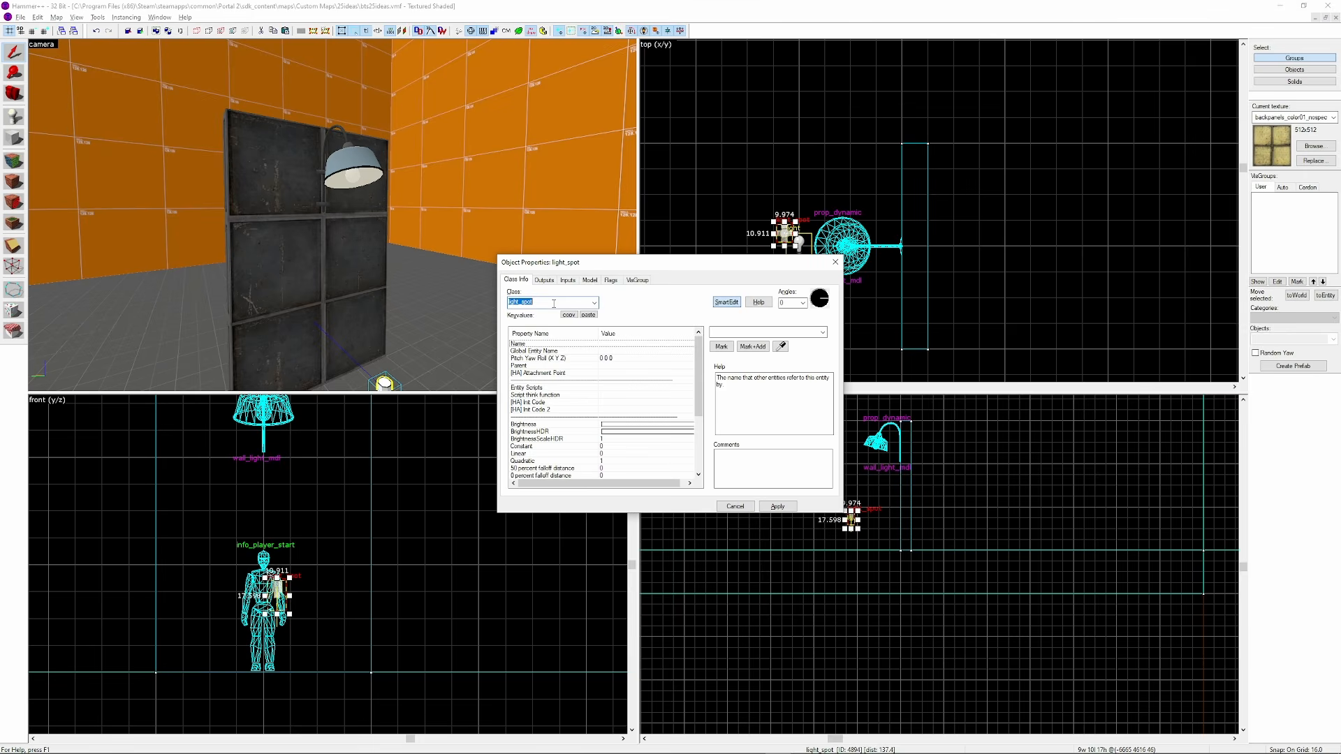
Align the light_spot with the wall lamp's centre line and raise it to just below lamp height
click(823, 258)
scroll(788, 232, up, 3)
drag(784, 234, 807, 256)
scroll(864, 524, up, 3)
drag(853, 517, 853, 408)
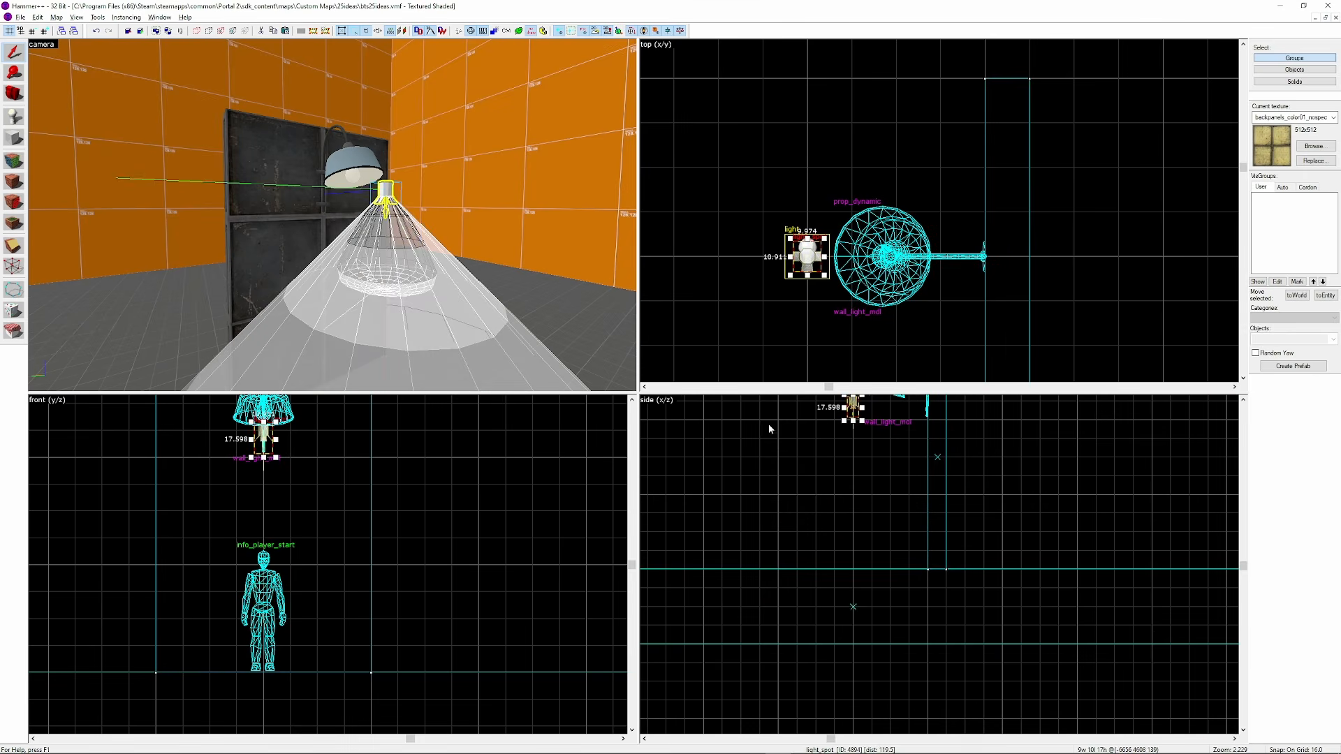
Shift the light_spot closer to the wall so that it sits beneath the lampshade's front edge
key(z)
key(w)
scroll(333, 218, down, 1)
middle_drag(895, 479, 901, 541)
scroll(862, 472, up, 2)
alt+drag(862, 472, 903, 491)
scroll(864, 458, up, 1)
key(z)
key(d)
key(z)
scroll(873, 439, up, 3)
Set the light_spot's colour to a pale orange
click(734, 352)
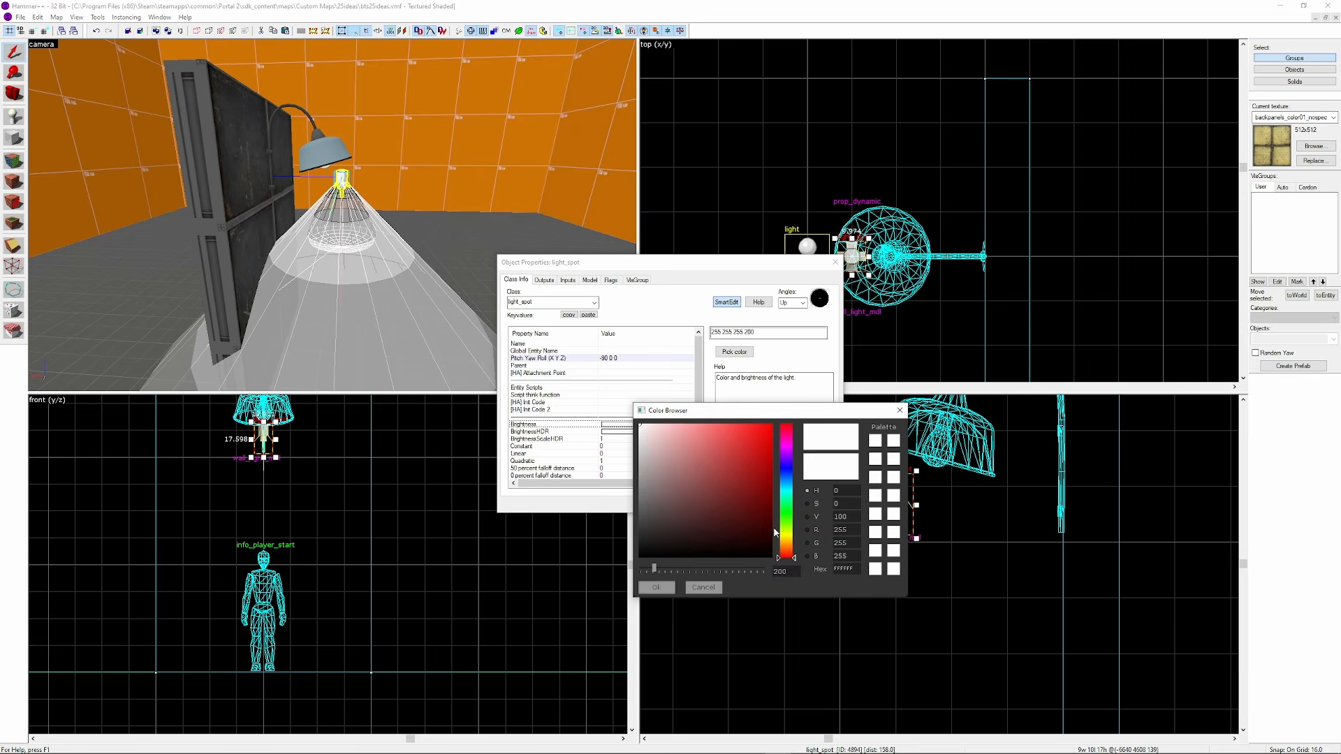
click(787, 547)
click(682, 430)
click(657, 587)
Set the light_spot's colour to a pale warm yellow with a brightness of 90
click(734, 352)
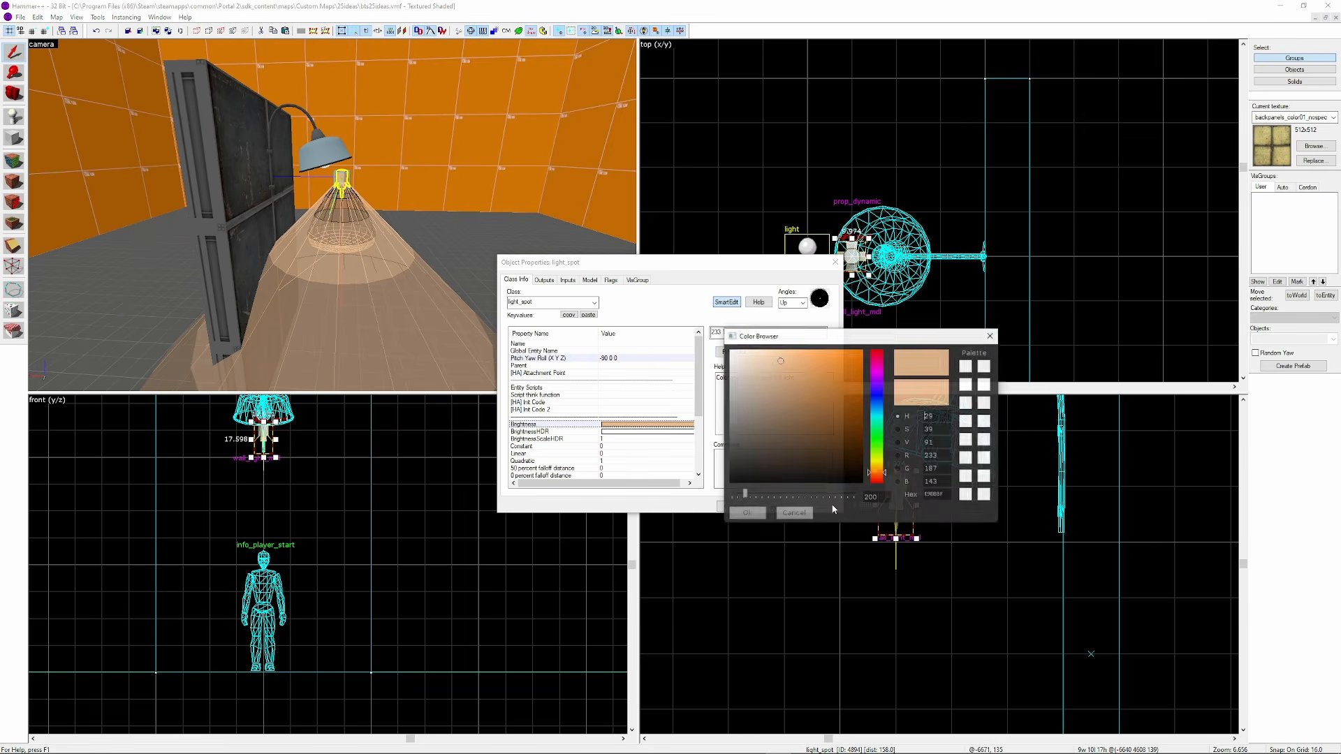
drag(876, 469, 851, 468)
click(759, 354)
click(747, 513)
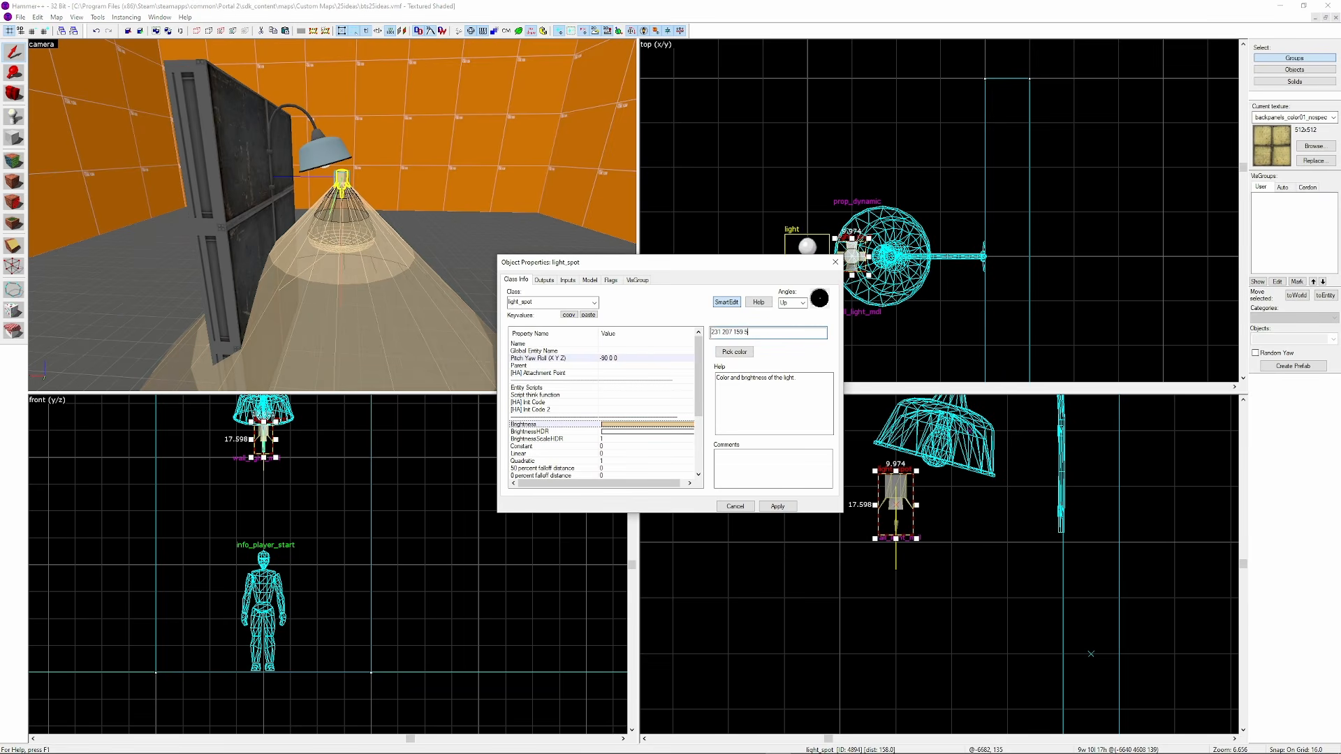
text(0)
click(778, 506)
Set the light_spot's inner bright angle to 15 and its outer fading angle to 40
scroll(629, 448, down, 4)
click(629, 447)
text(15)
click(774, 504)
scroll(630, 452, down, 4)
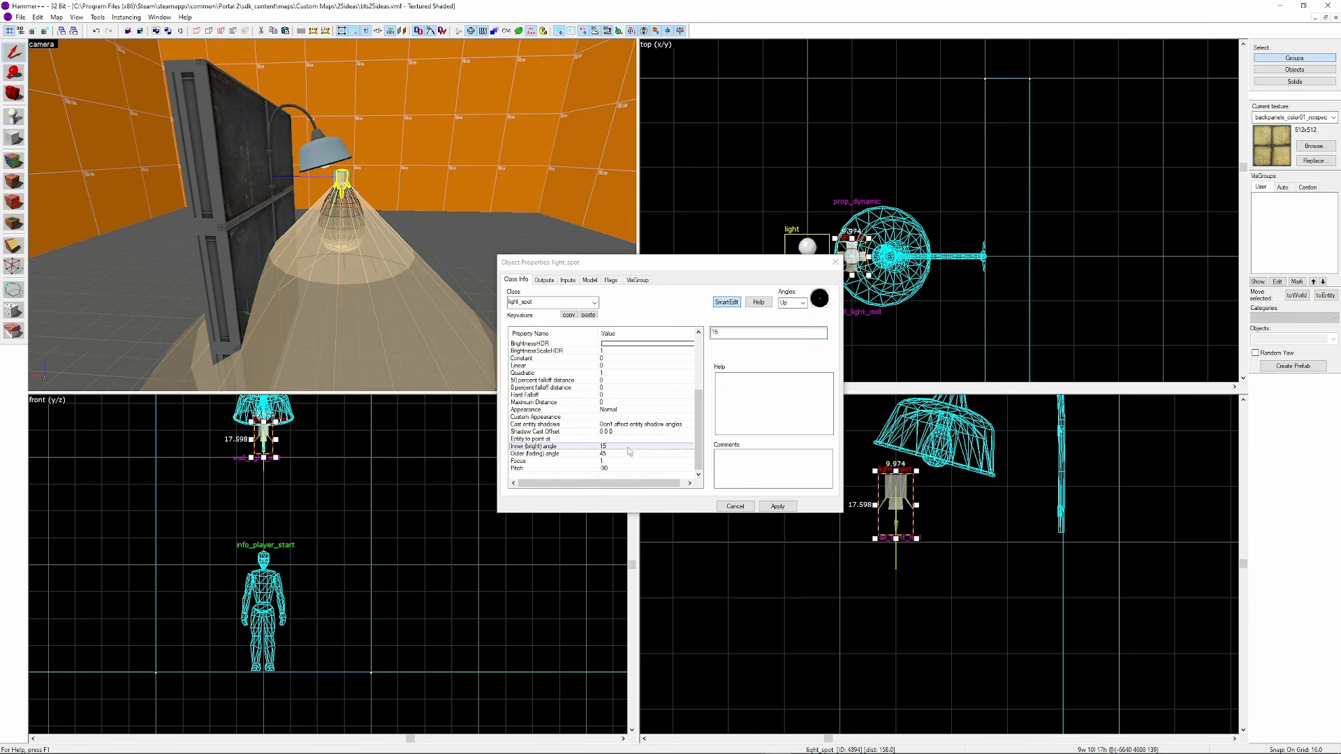
click(629, 452)
text(40)
key(Return)
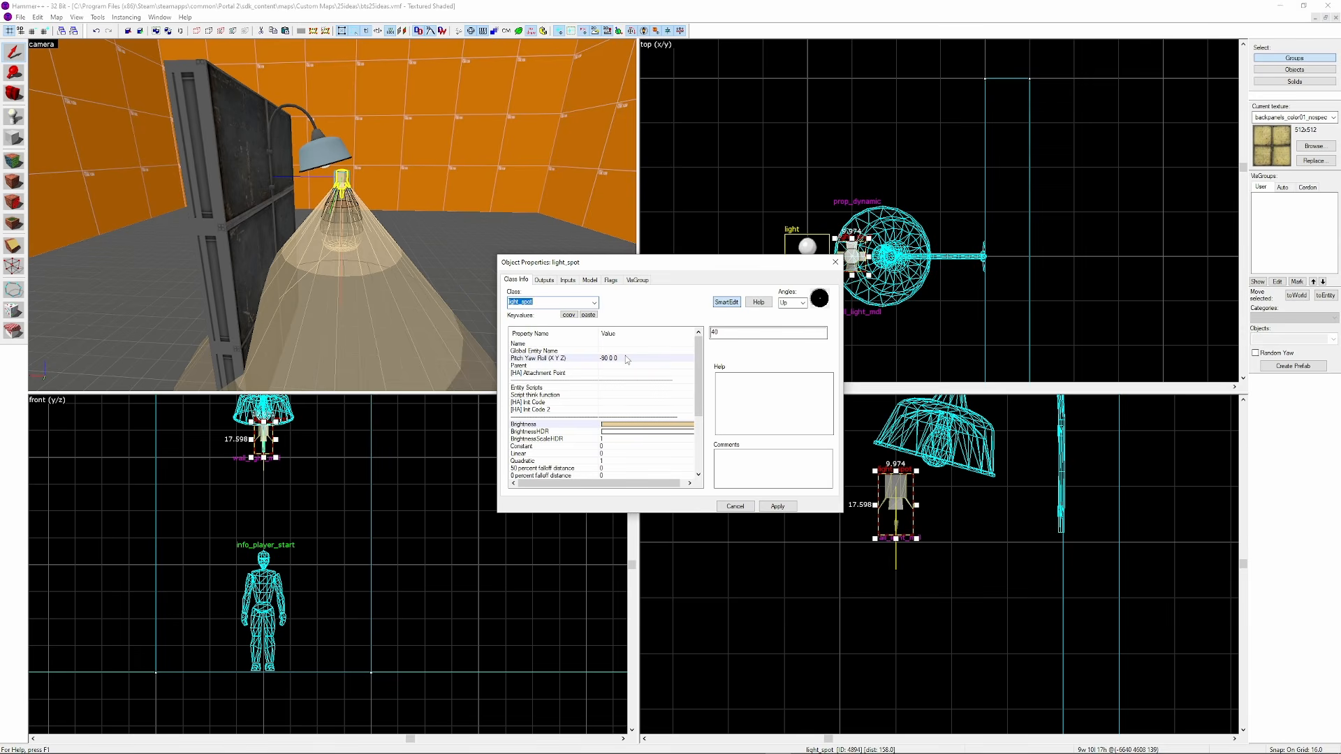
Name the light_spot entity wall_light_spot
click(608, 344)
click(742, 332)
text(wall_Light_)
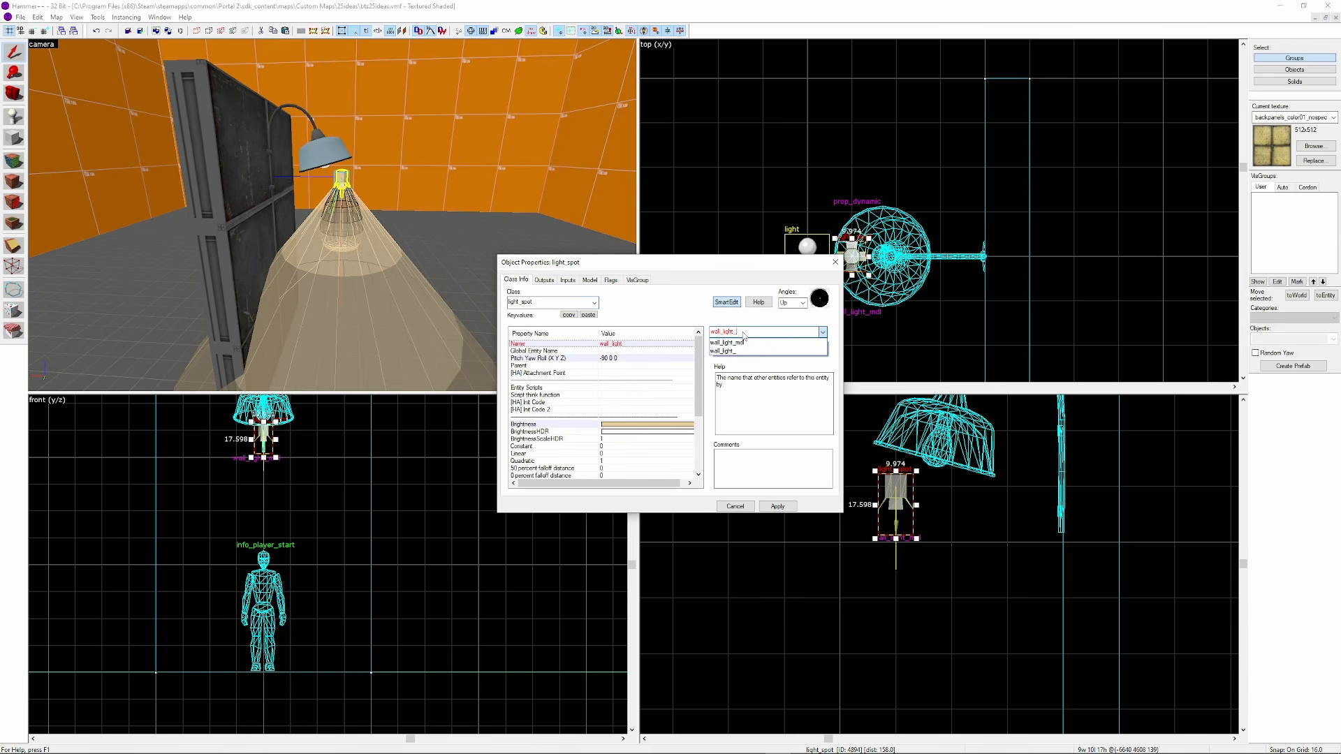
text(spot)
key(Return)
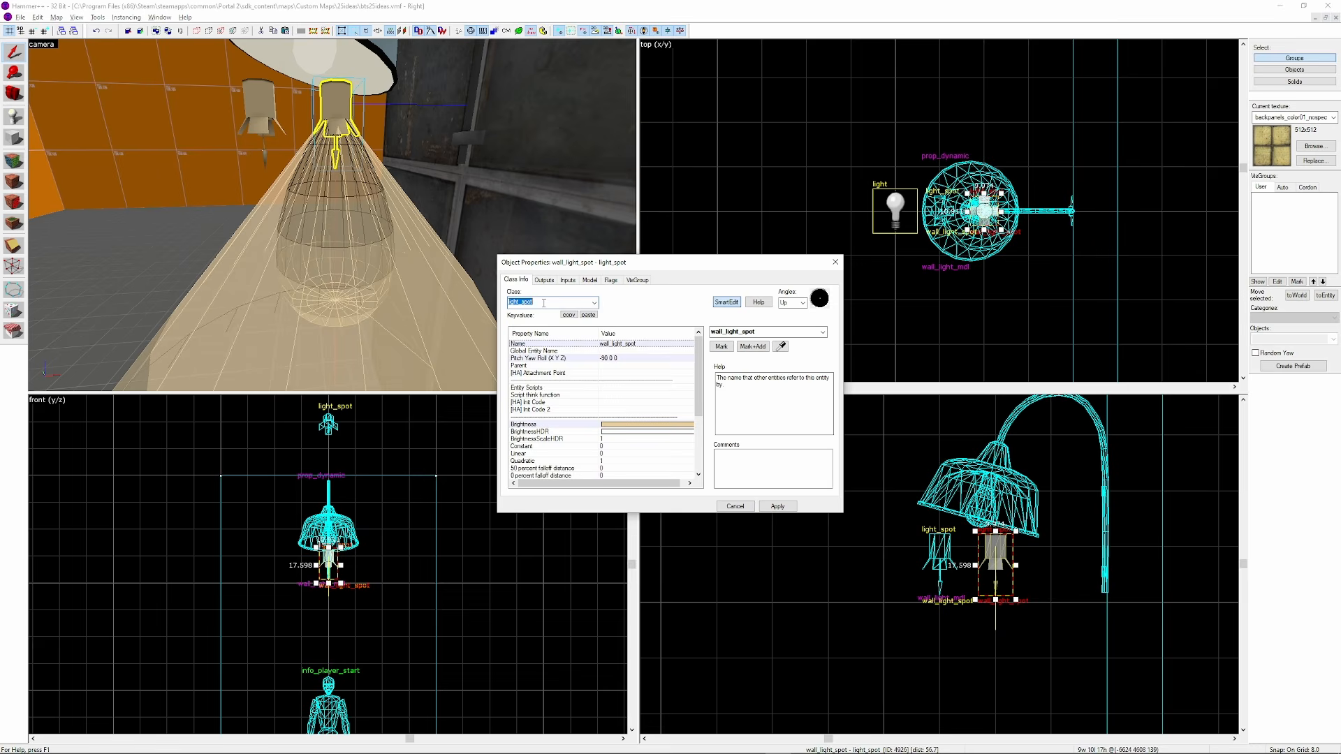
Change the selected light_spot copy's class to point_spotlight and name it wall_light_beam
click(544, 303)
text(point_)
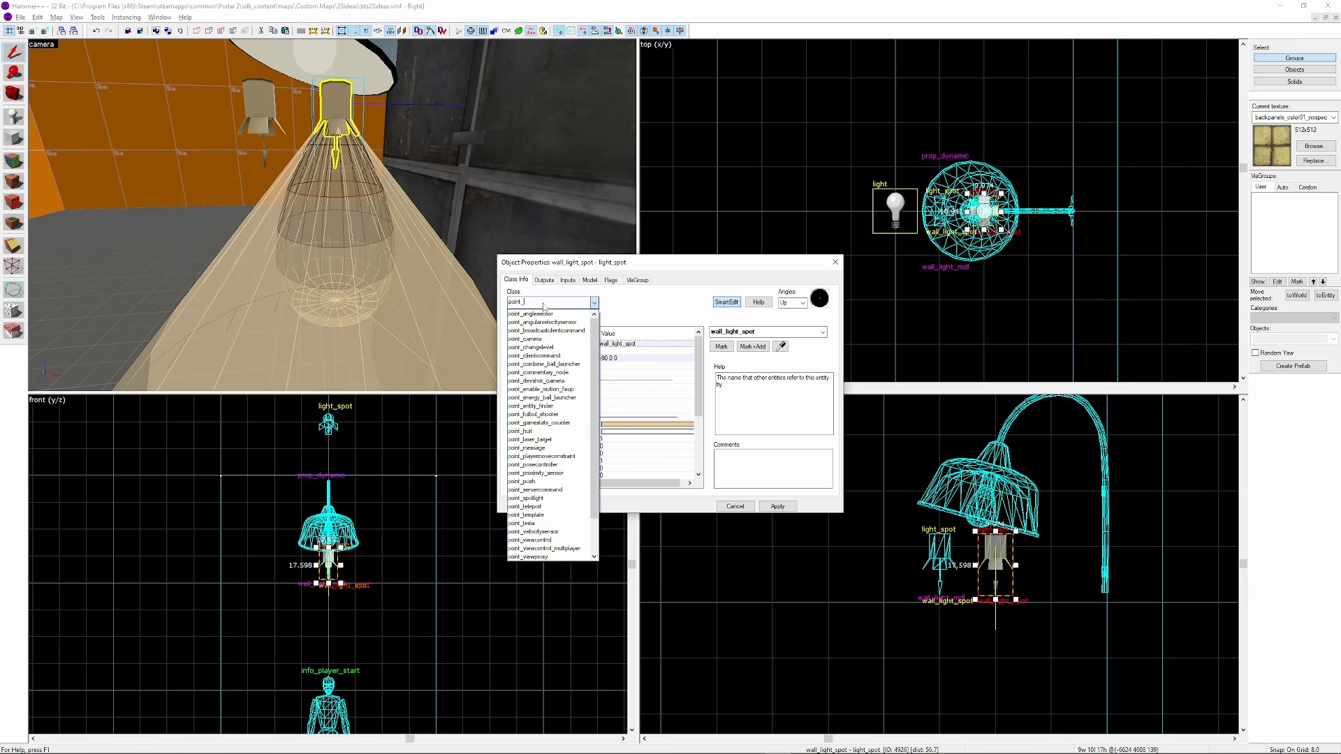
text(spotlight)
key(Return)
drag(759, 334, 747, 338)
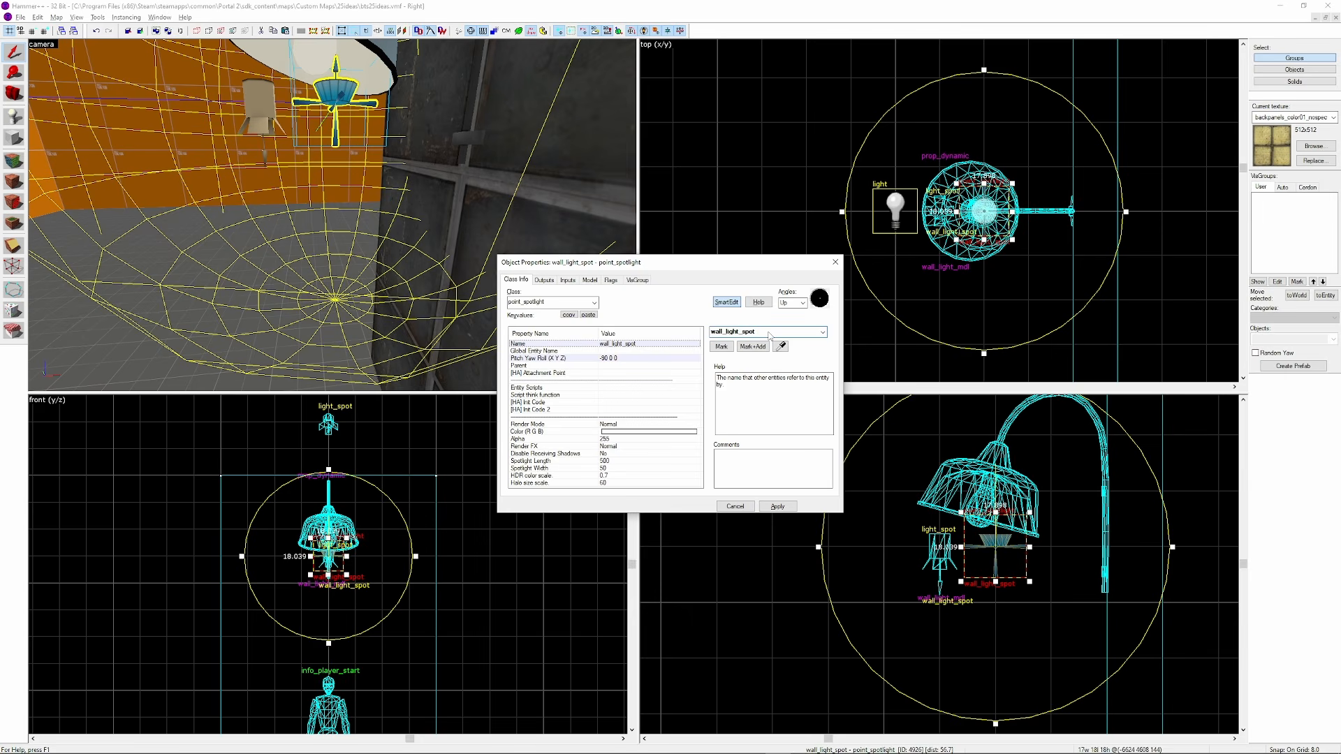
key(Return)
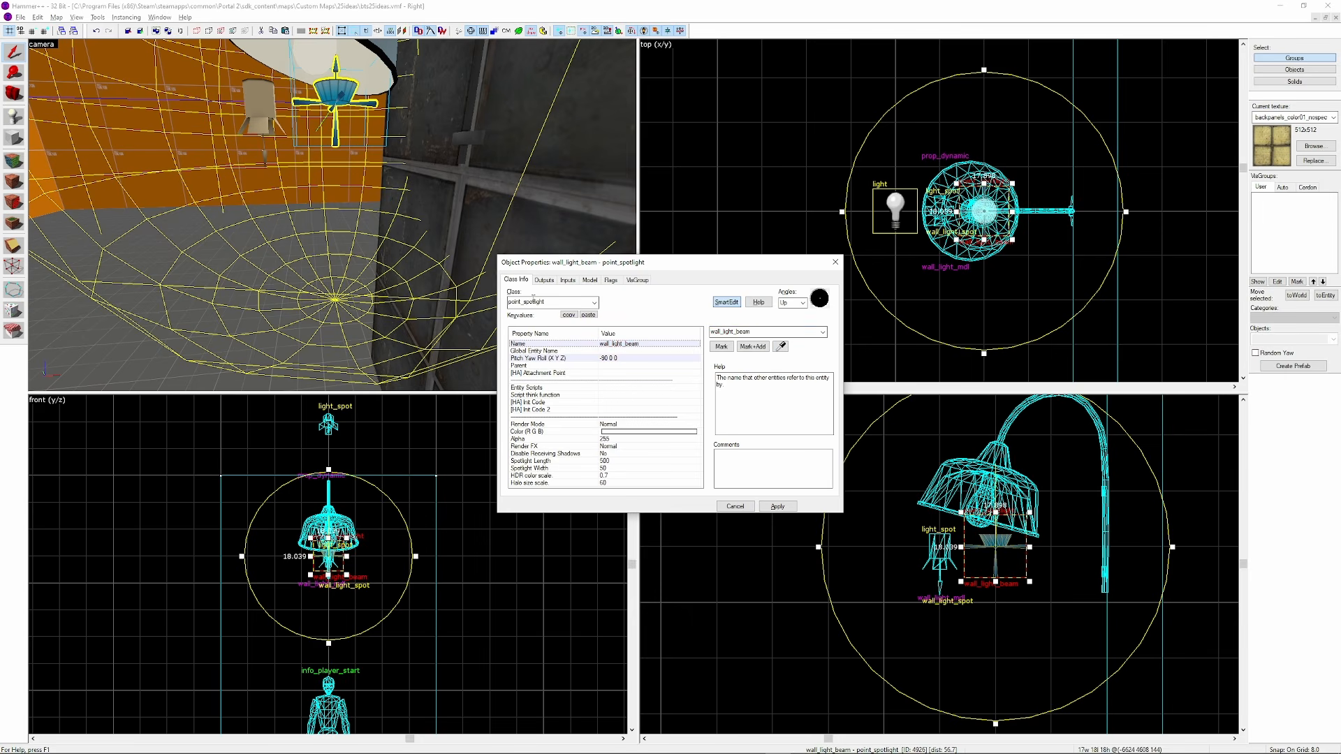
Position the wall_light_beam point_spotlight at the lamp's bulb and tilt it to follow the shade's angle
scroll(988, 539, up, 3)
click(1016, 521)
drag(1055, 498, 924, 595)
scroll(997, 566, up, 2)
alt+drag(996, 565, 949, 515)
key(z)
key(z)
Set the wall_light_beam point_spotlight's colour to a pale warm beige
click(572, 431)
click(734, 352)
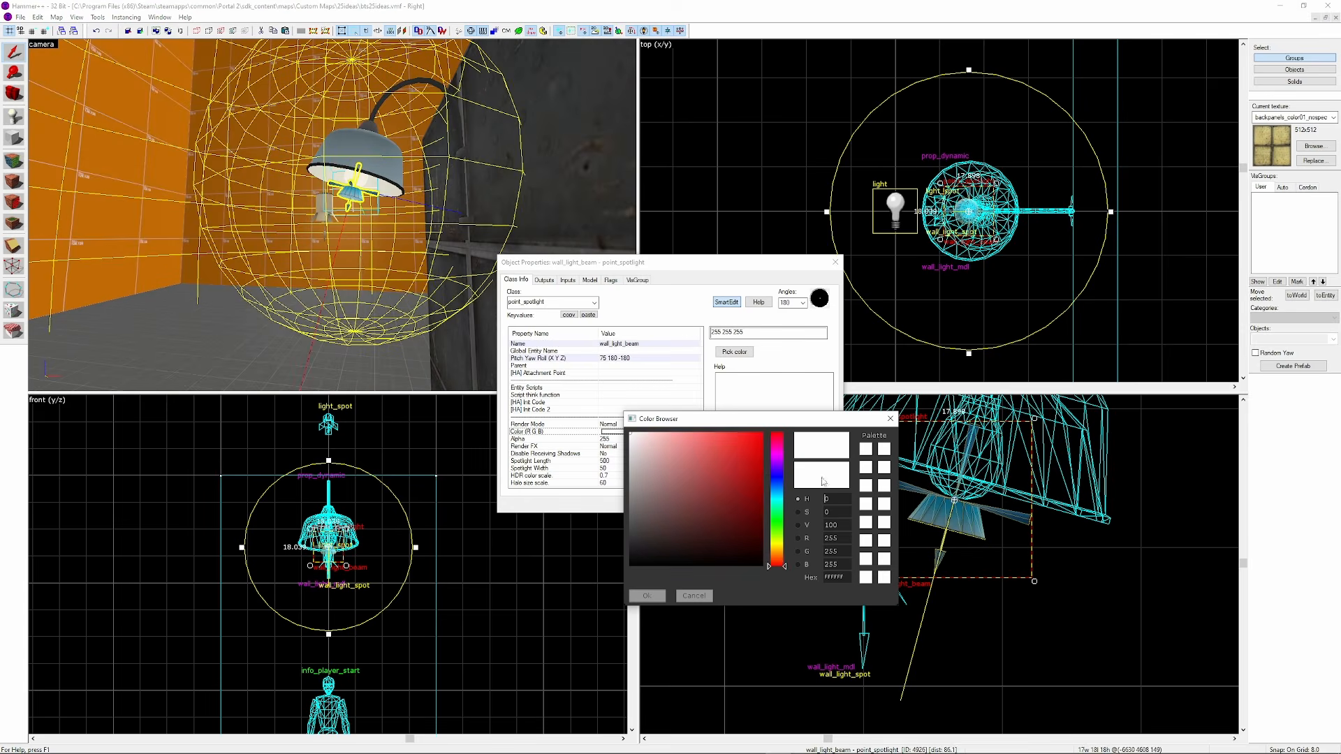
drag(783, 560, 786, 557)
click(647, 596)
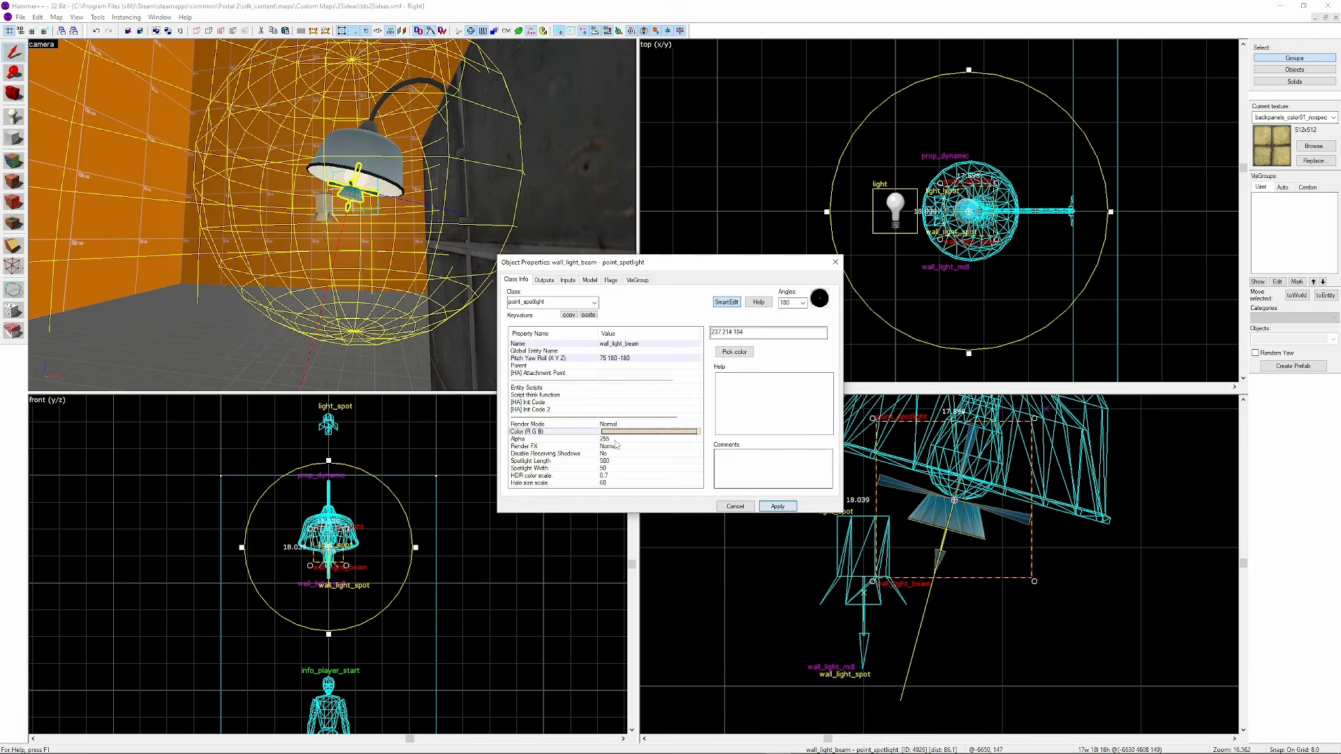
Set the wall_light_beam point_spotlight's spotlight length to 64
click(612, 475)
click(616, 468)
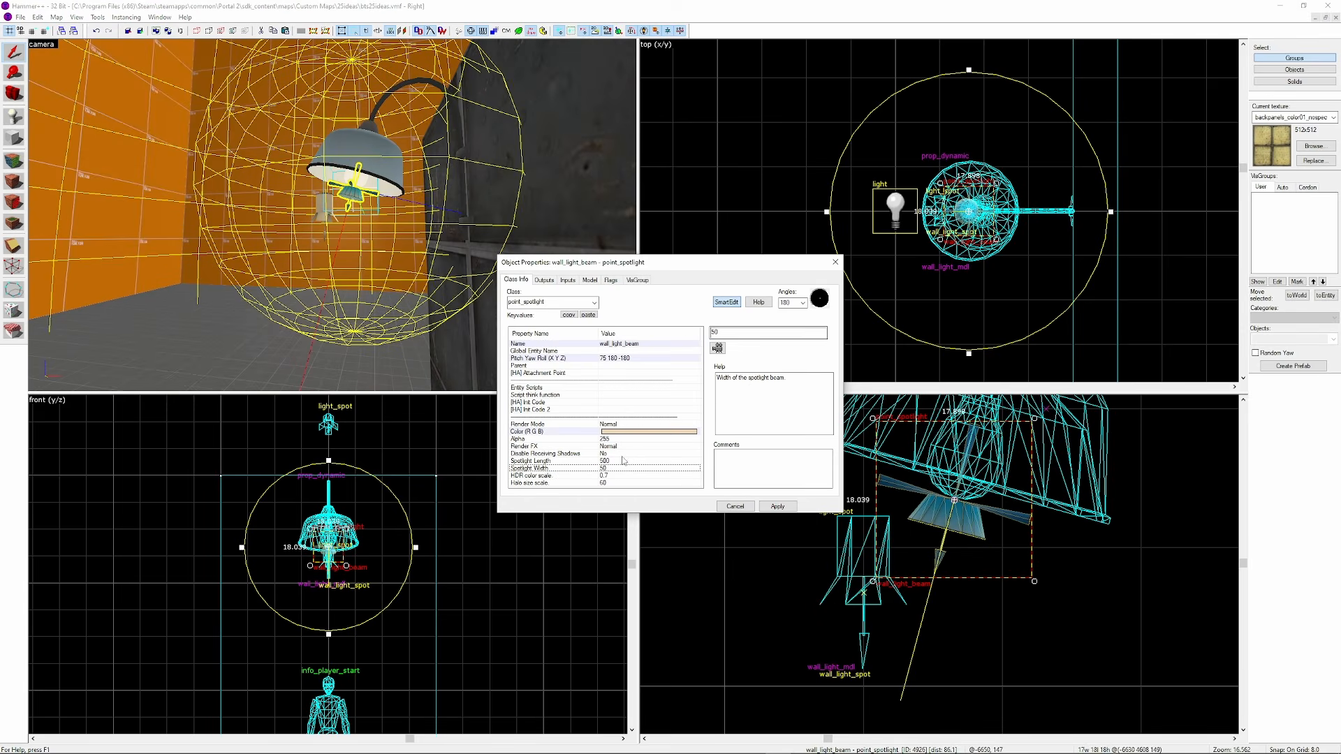
key(Down)
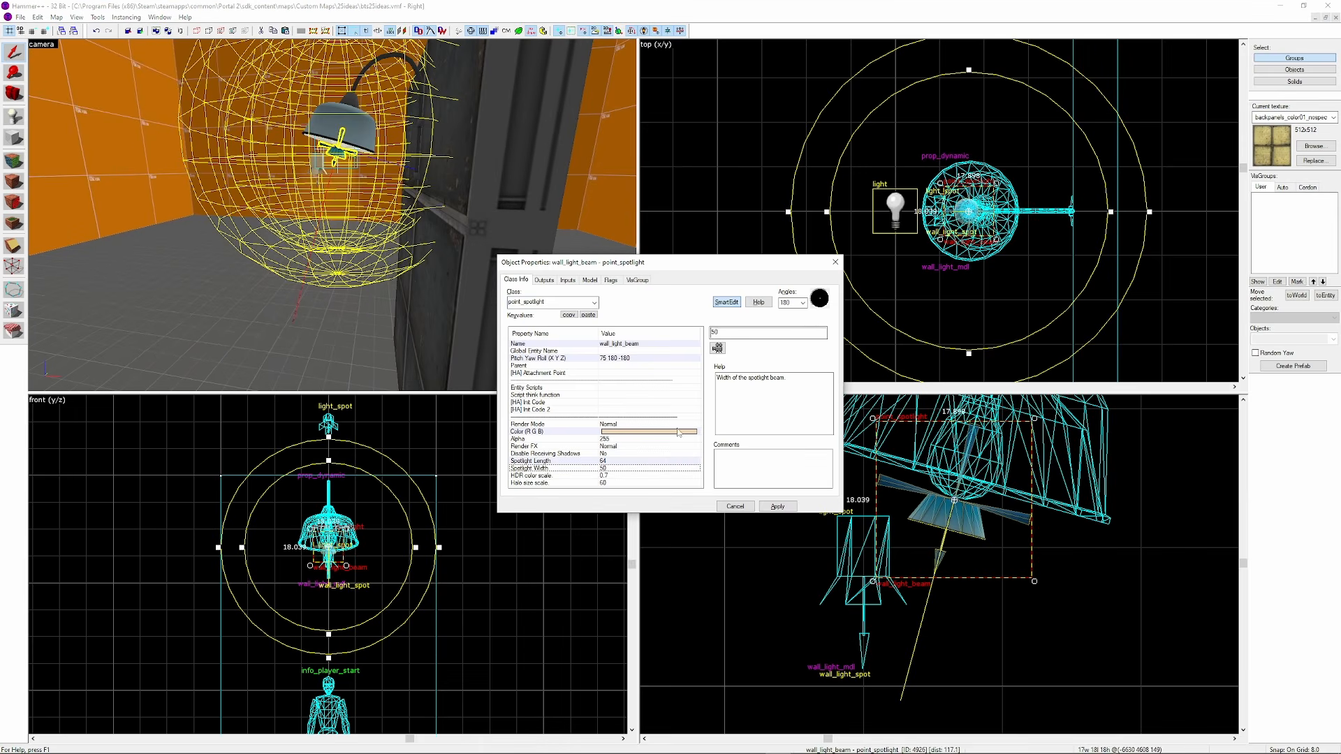
key(Down)
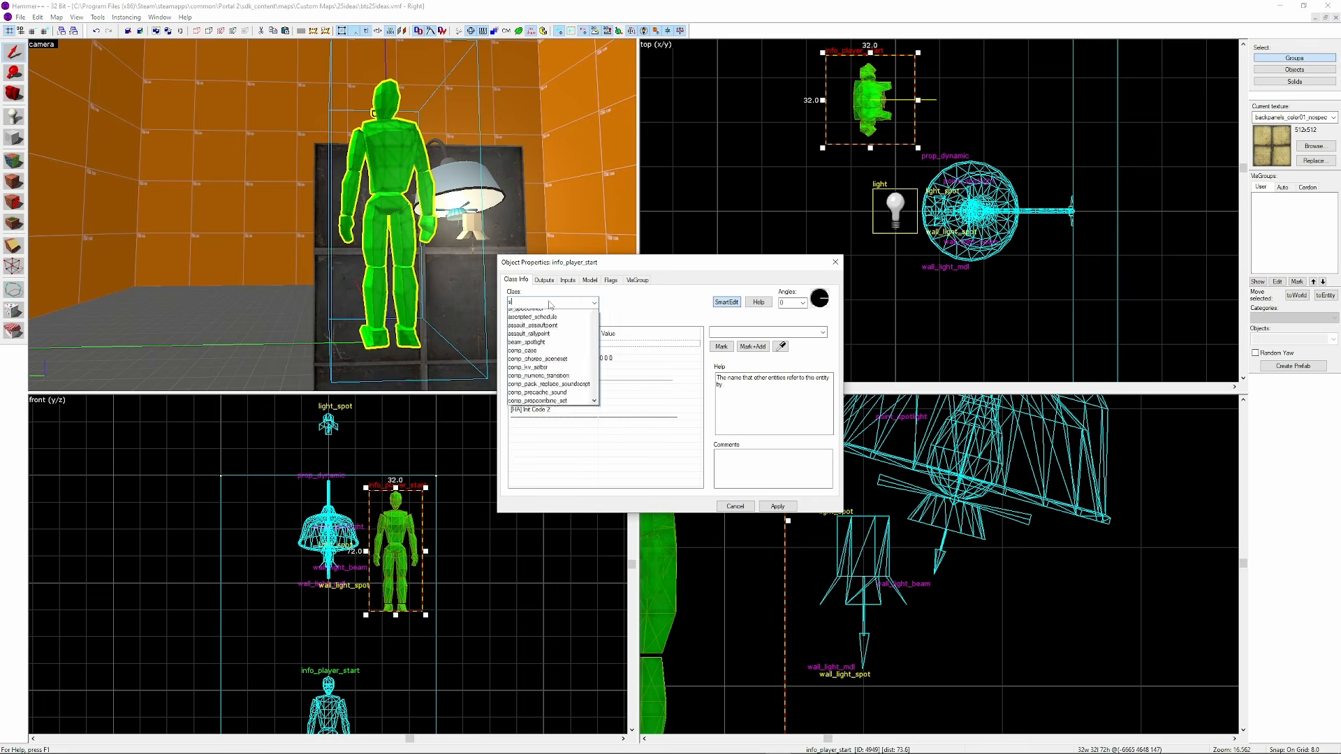
Turn the new info_player_start entity near the lamp into an env_spark named wall_light_spark
text(wall_lighy)
key(BackSpace)
text(t_spark)
key(Return)
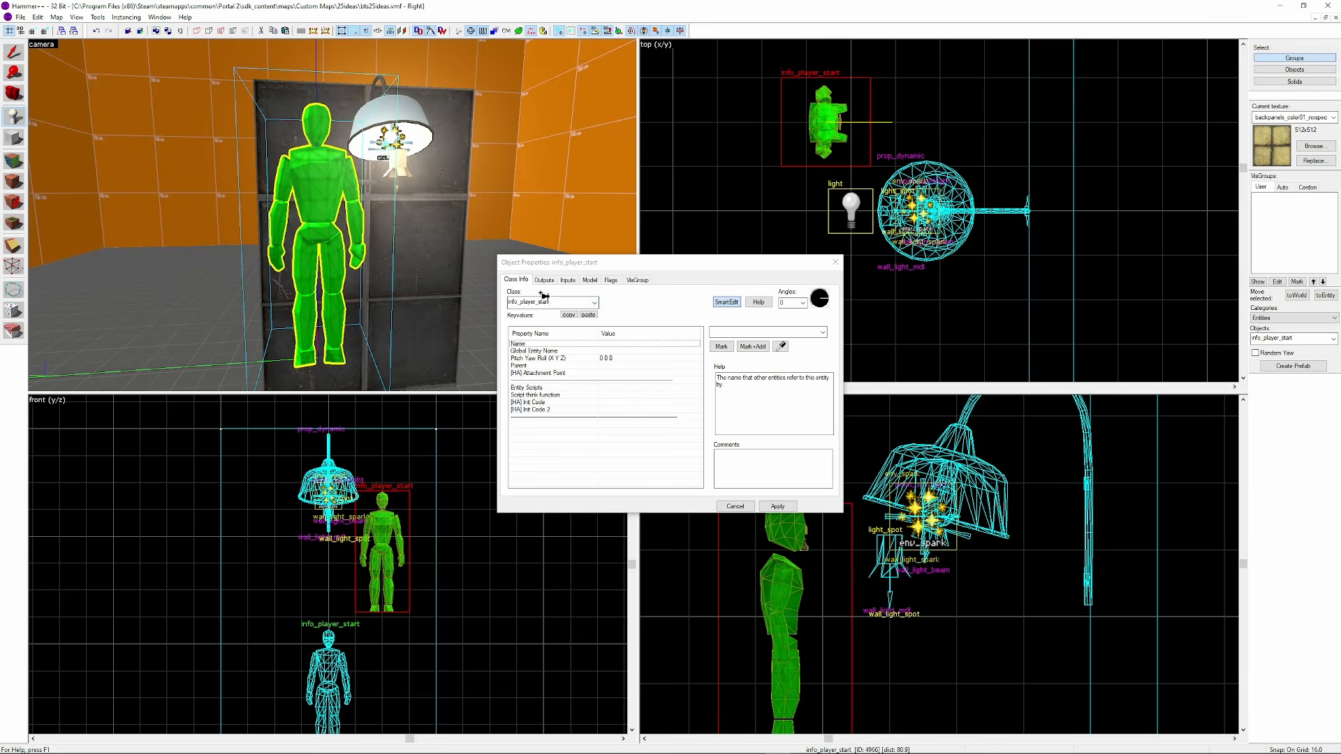
Change the newly placed info_player_start in front of the metal panel to a logic_relay
double_click(539, 302)
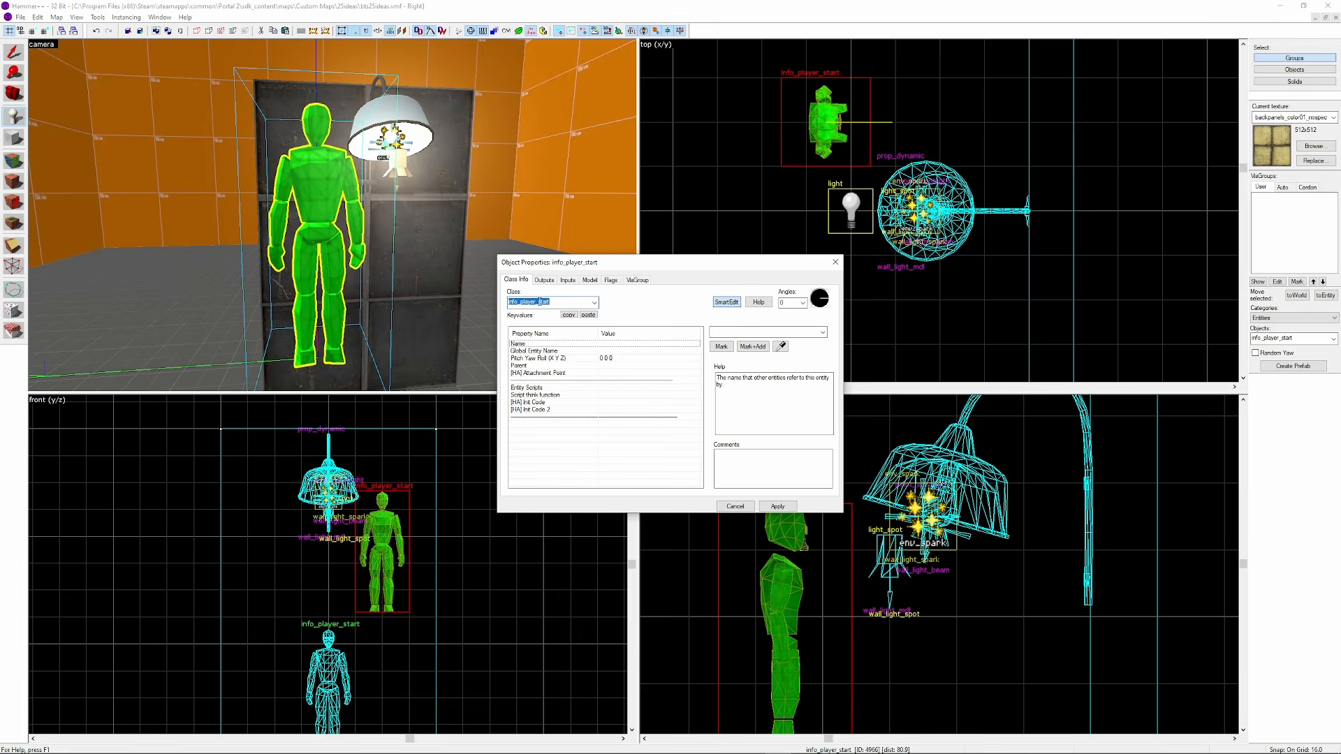
text(logic_relay)
key(Return)
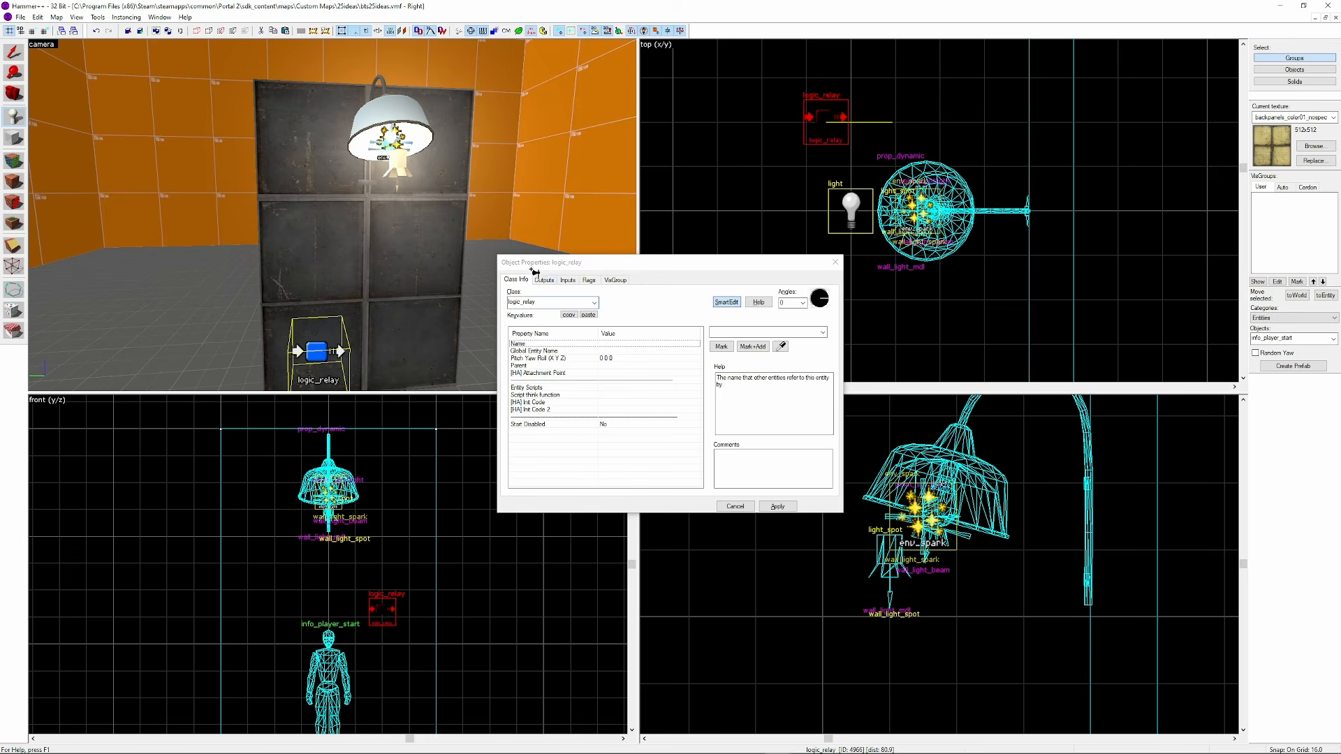
Add an OnTrigger output to the logic_relay that sends Skin with parameter 1 to wall_light_mdl
click(544, 280)
click(570, 484)
click(701, 412)
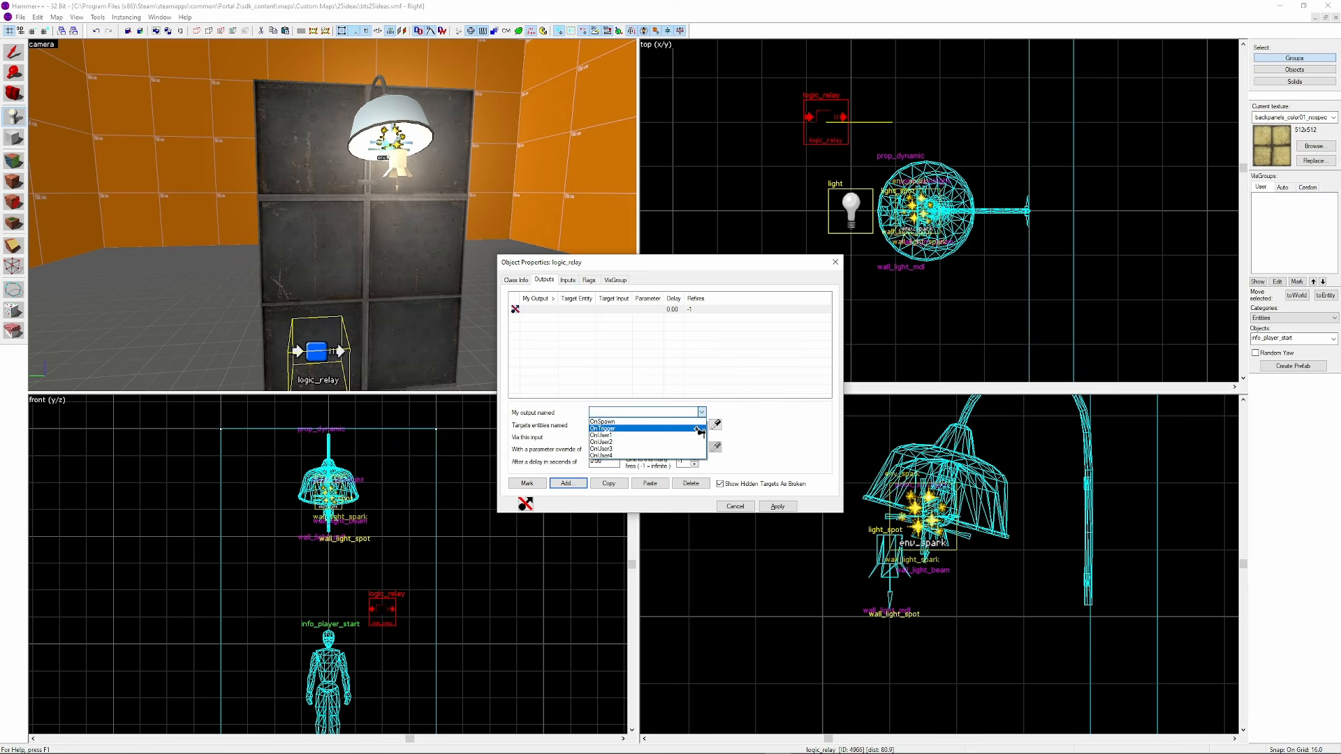
click(701, 430)
click(716, 424)
key(z)
key(w)
key(z)
click(332, 170)
click(650, 435)
text(s)
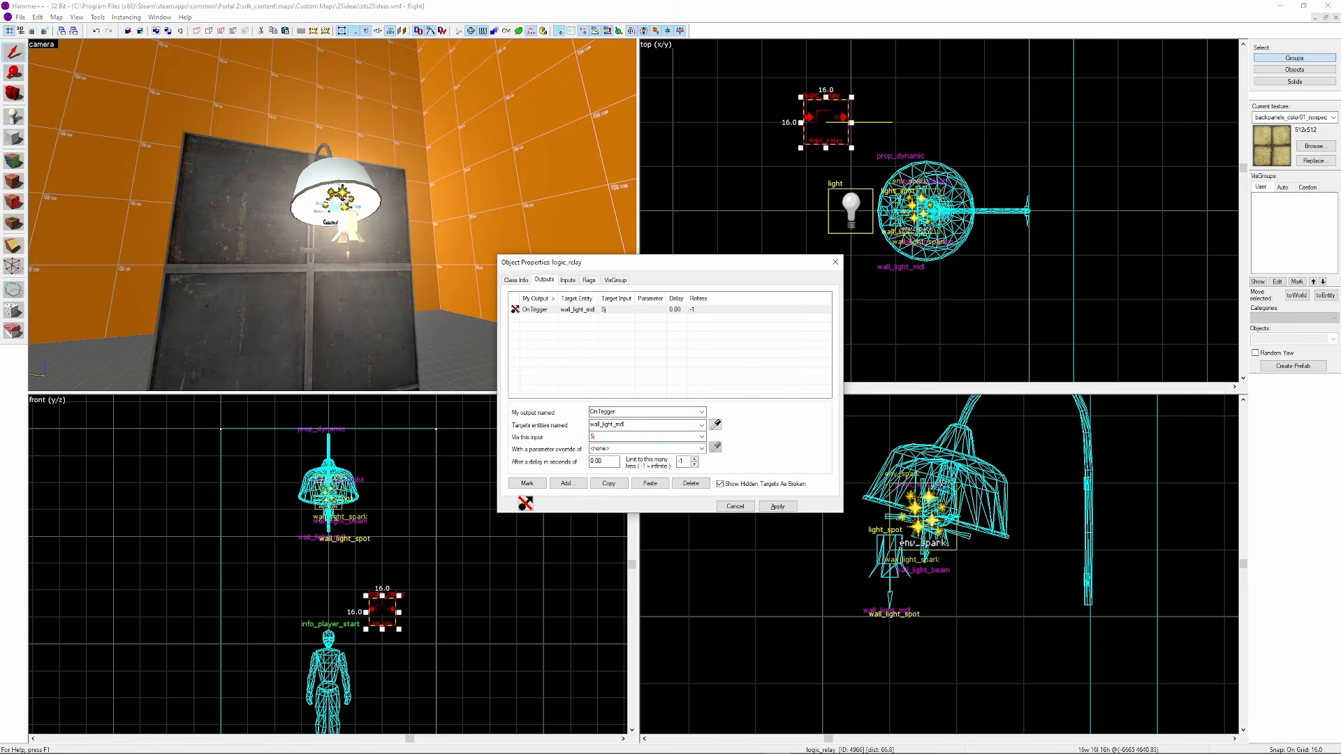
Duplicate the Skin output and change the copy to send SparkOnce to wall_light_spark without a parameter
click(609, 484)
click(650, 483)
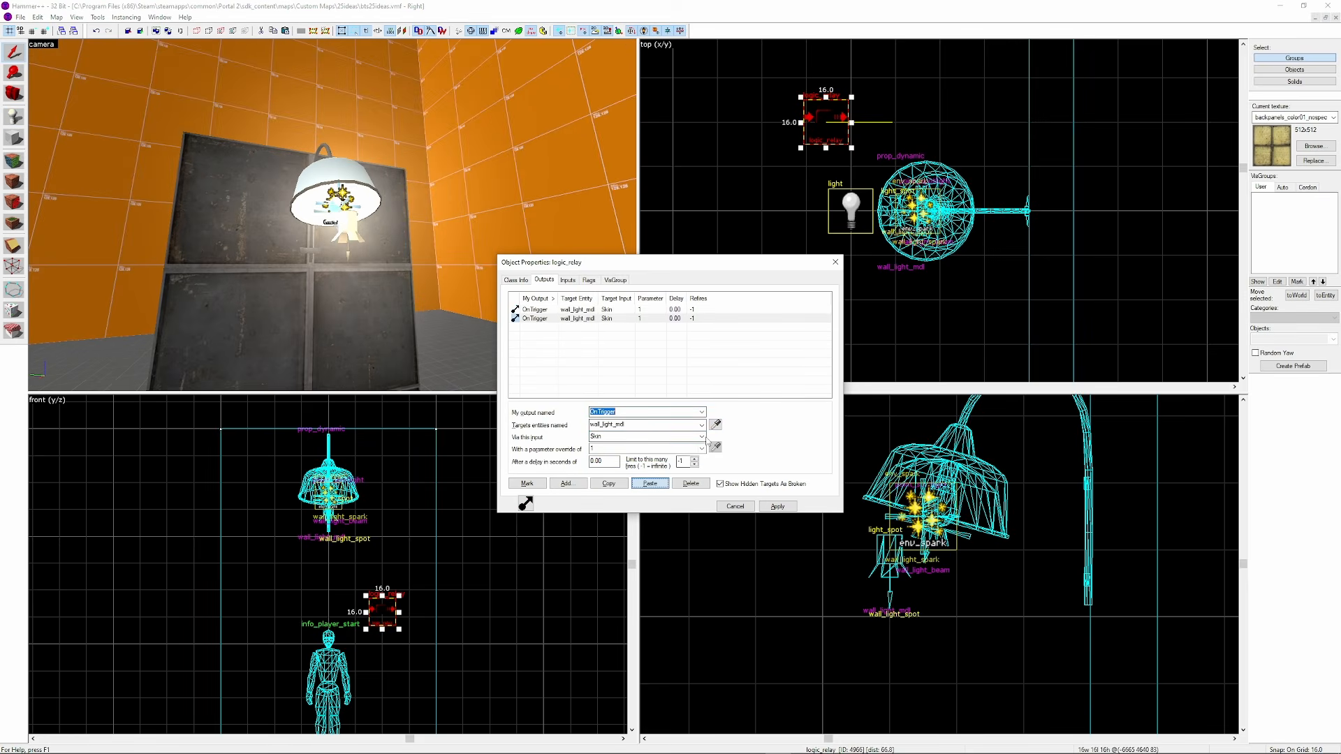
click(715, 425)
key(z)
key(w)
key(a)
key(z)
click(323, 187)
click(662, 438)
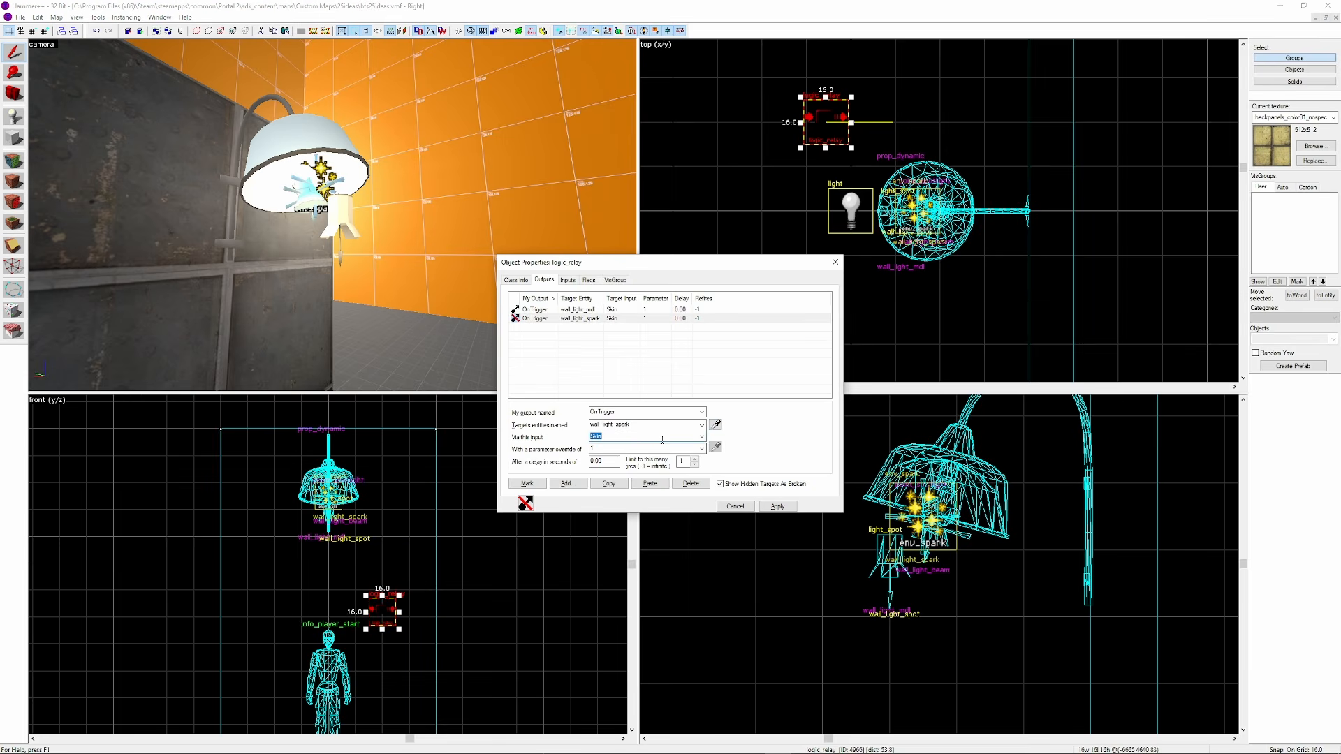
key(Return)
click(665, 320)
Duplicate the SparkOnce output and change the copy to send TurnOff to wall_light_spot
click(609, 484)
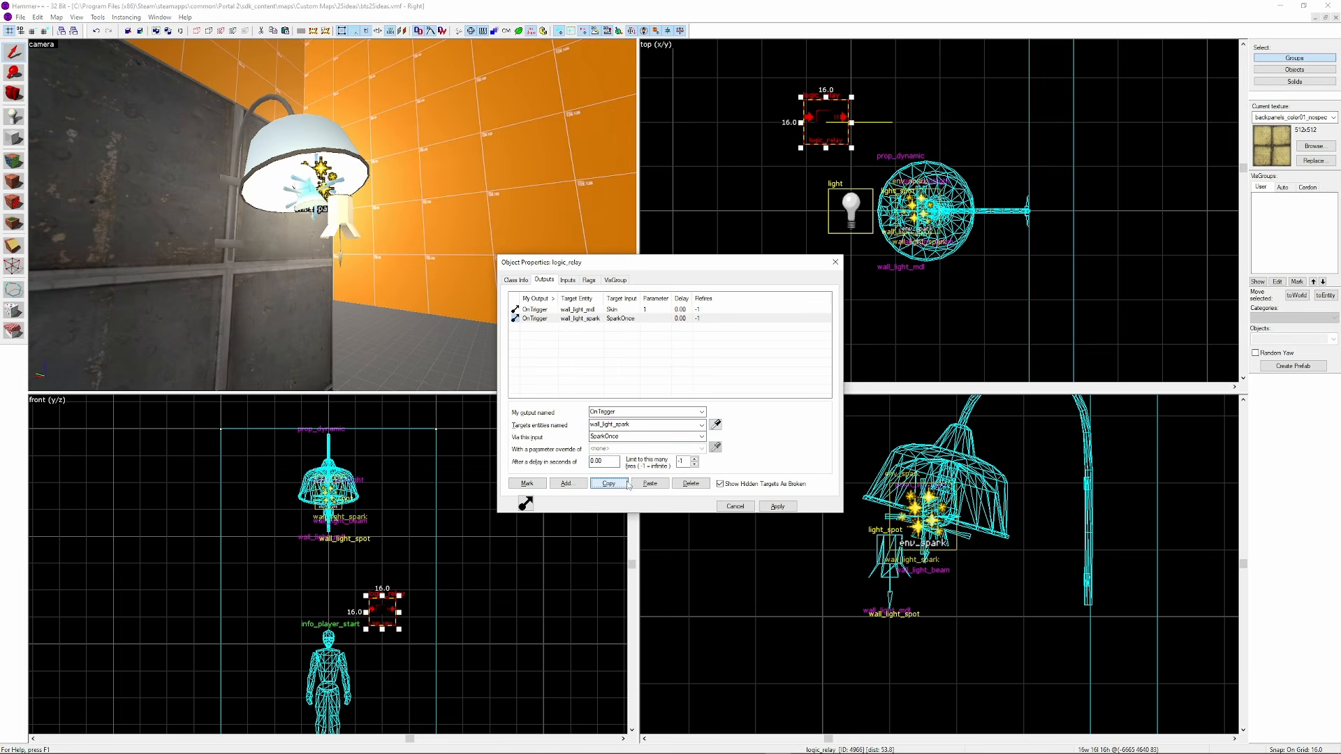
click(650, 483)
click(715, 426)
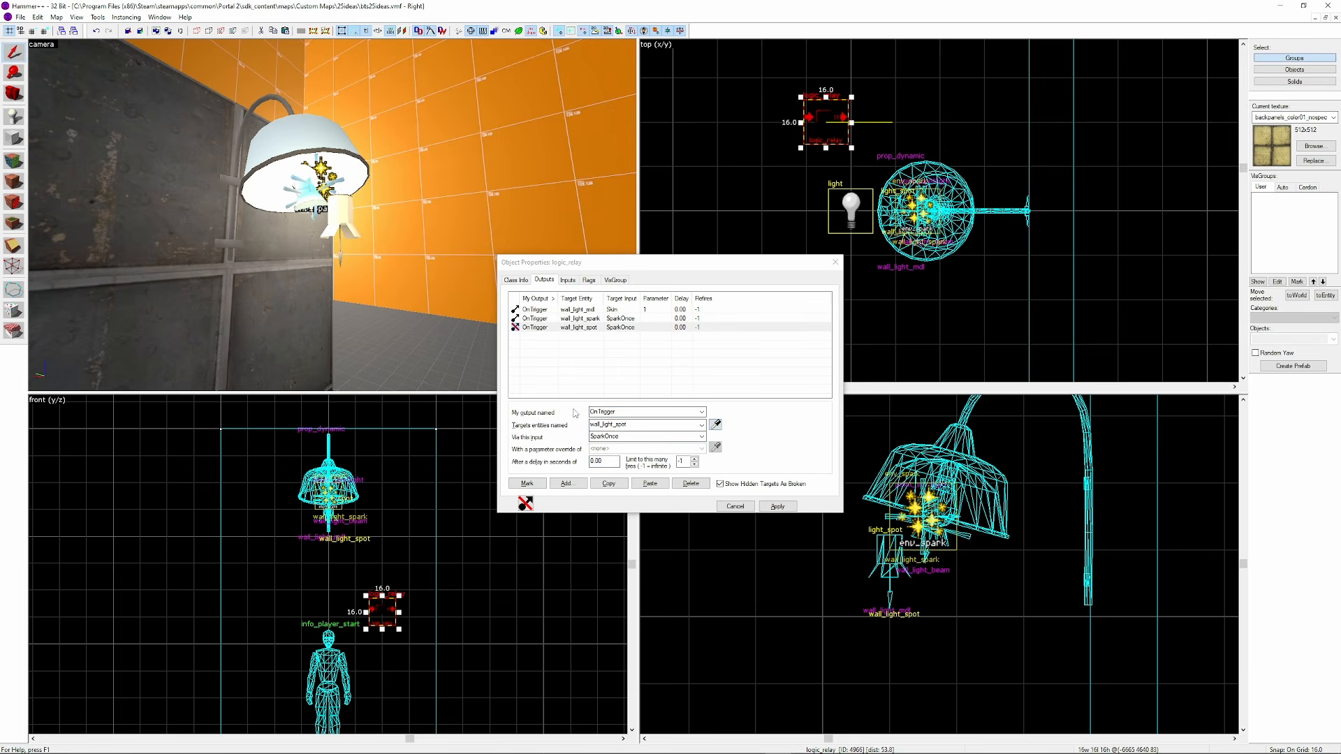
click(644, 436)
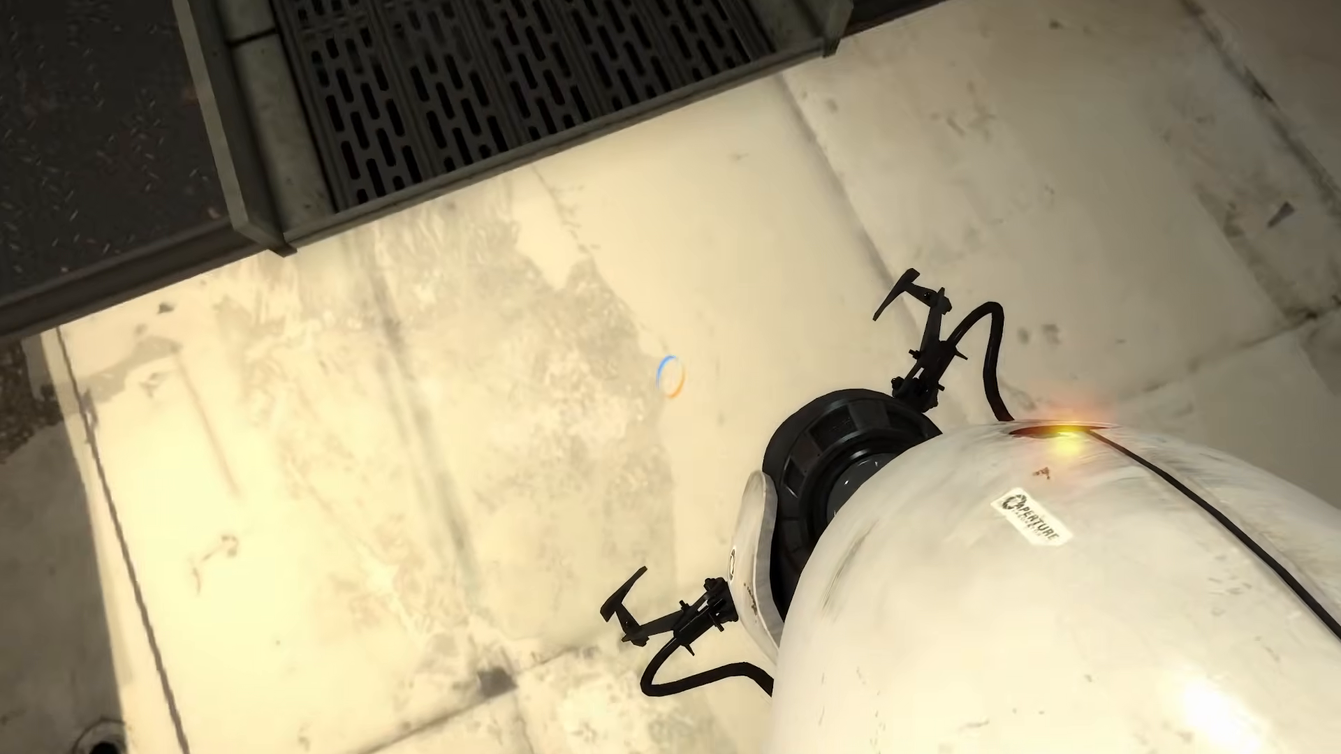
click(670, 377)
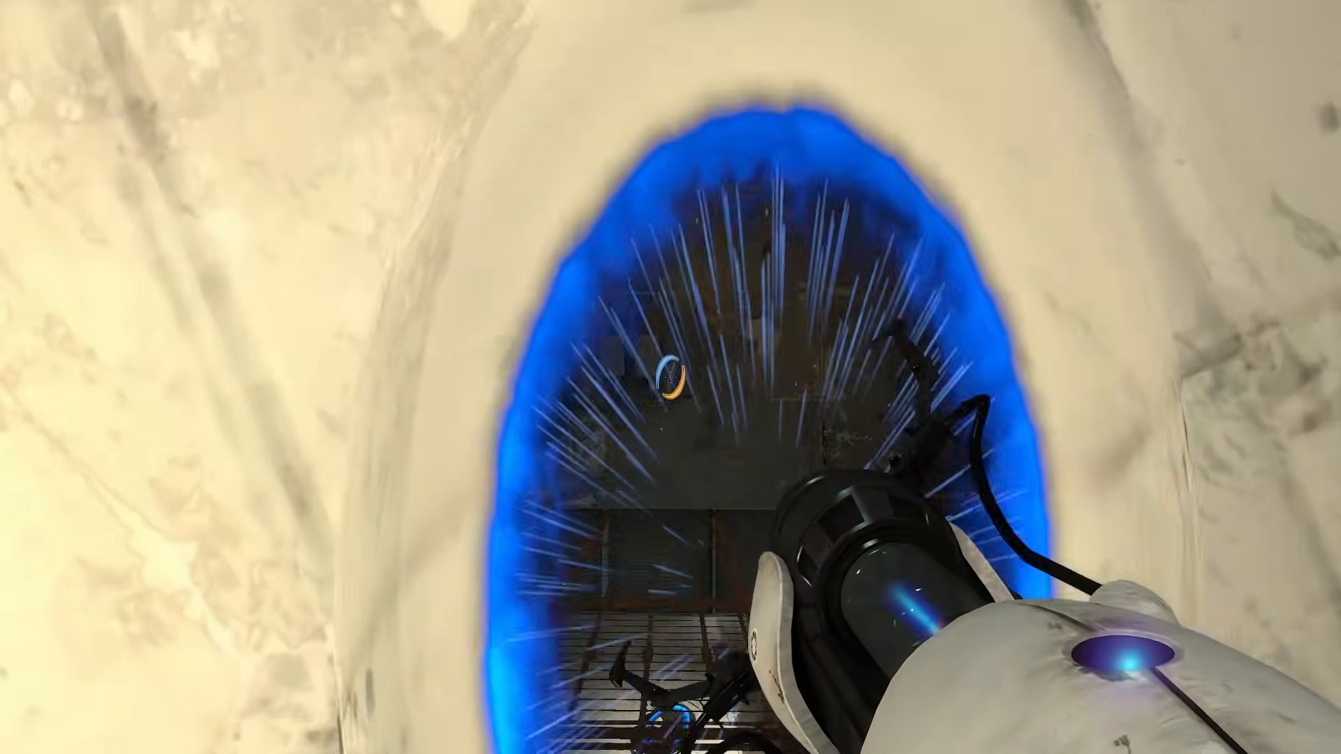
key(w)
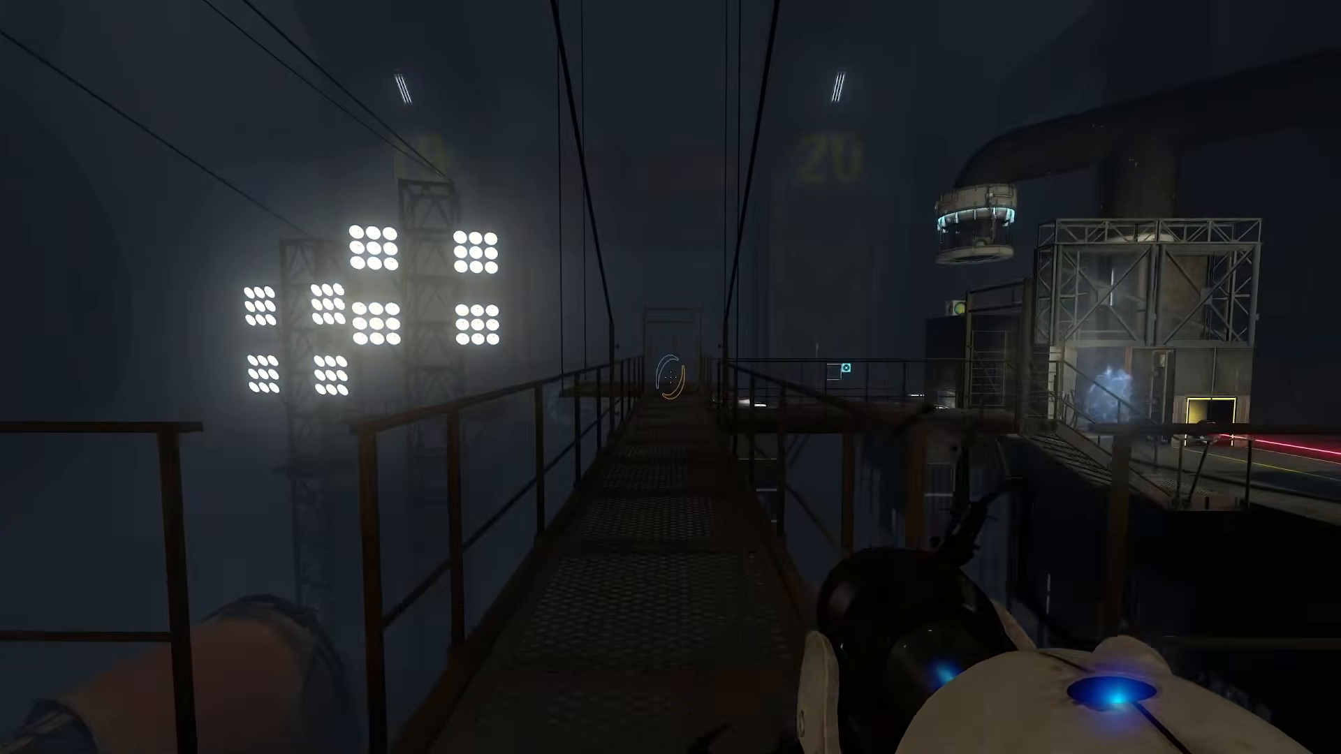
key(w)
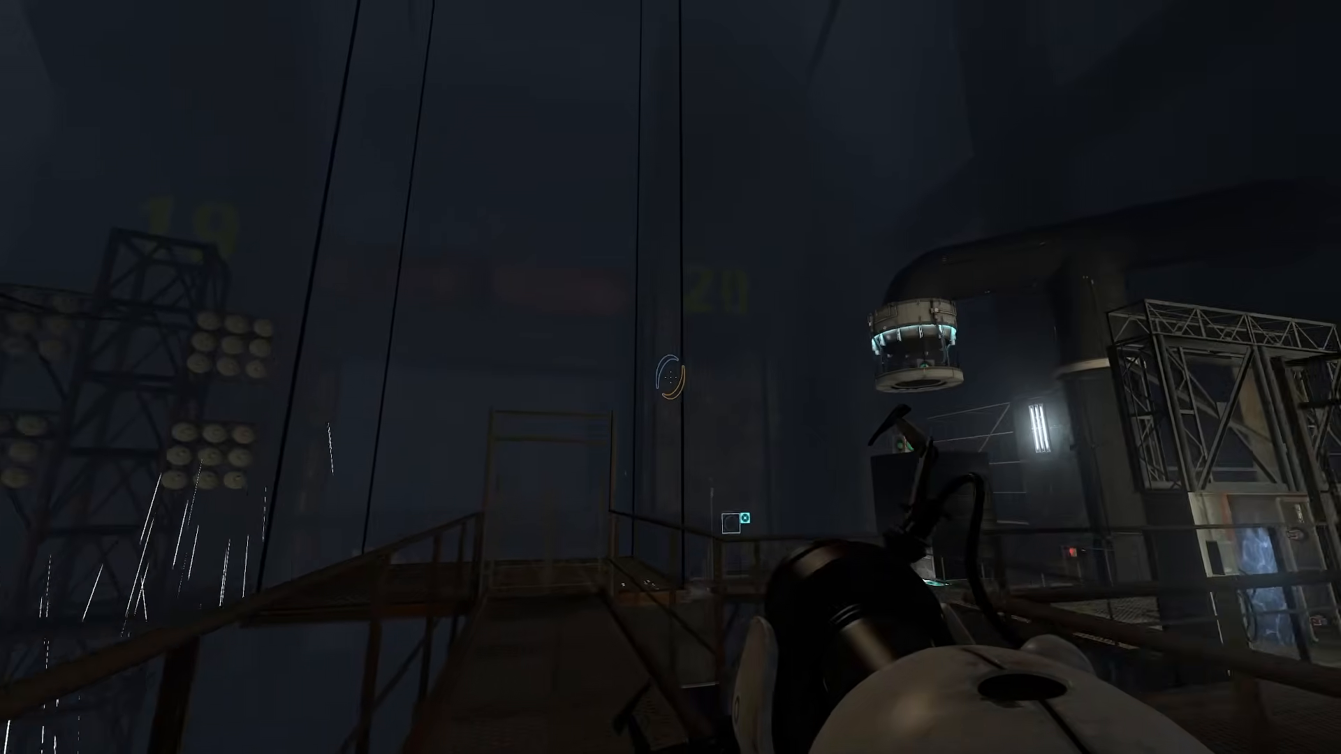
key(w)
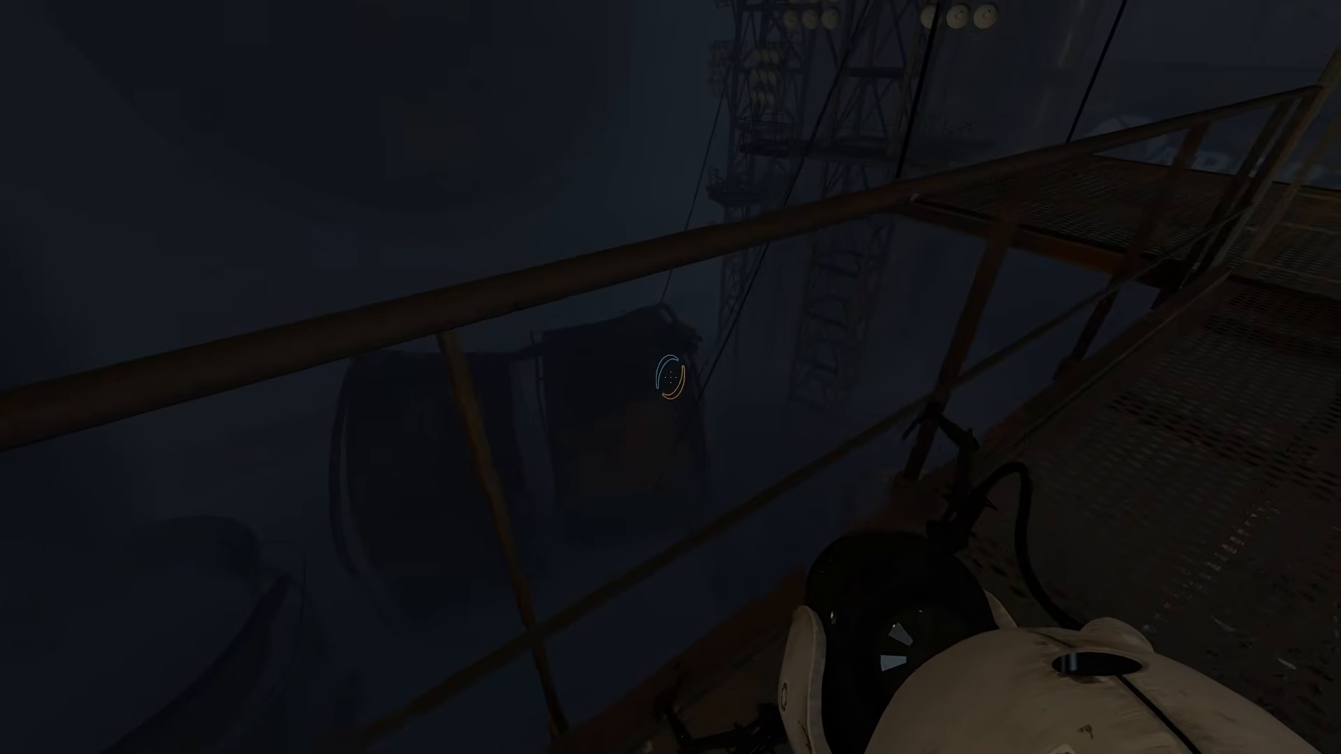
key(w)
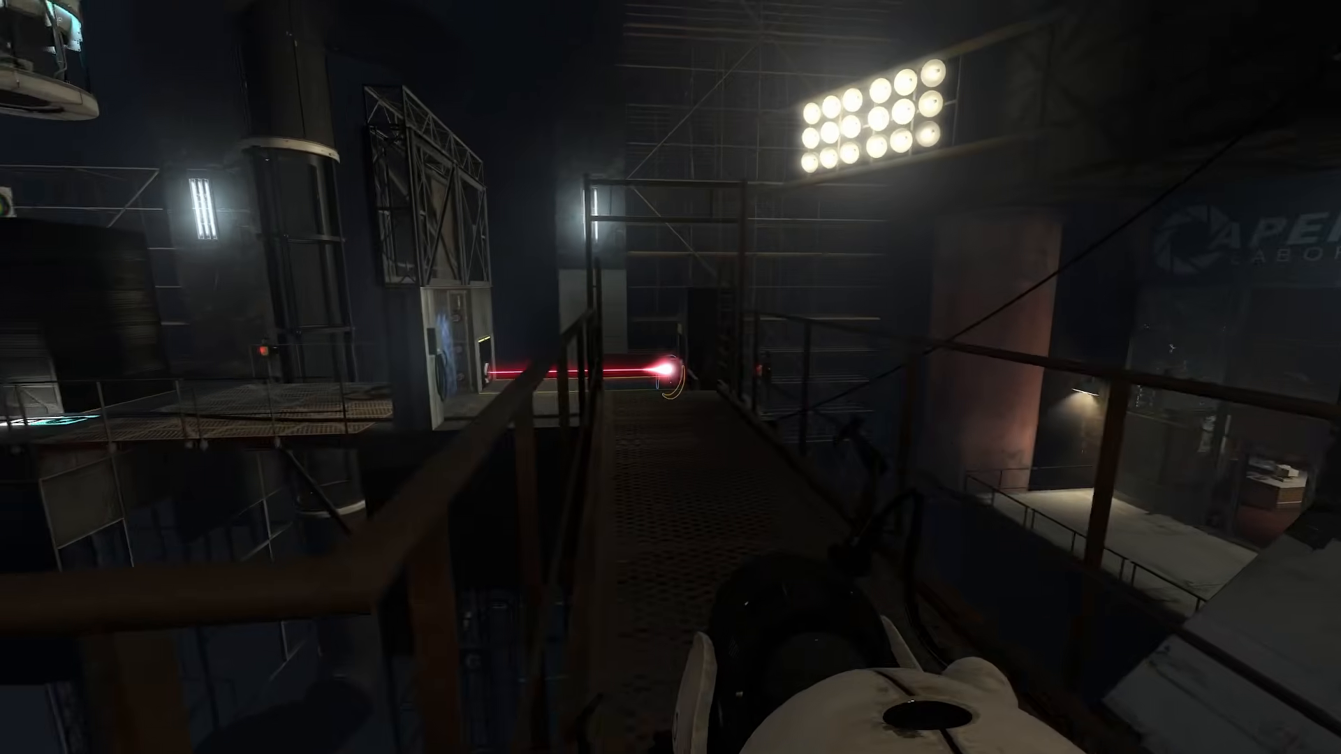
key(w)
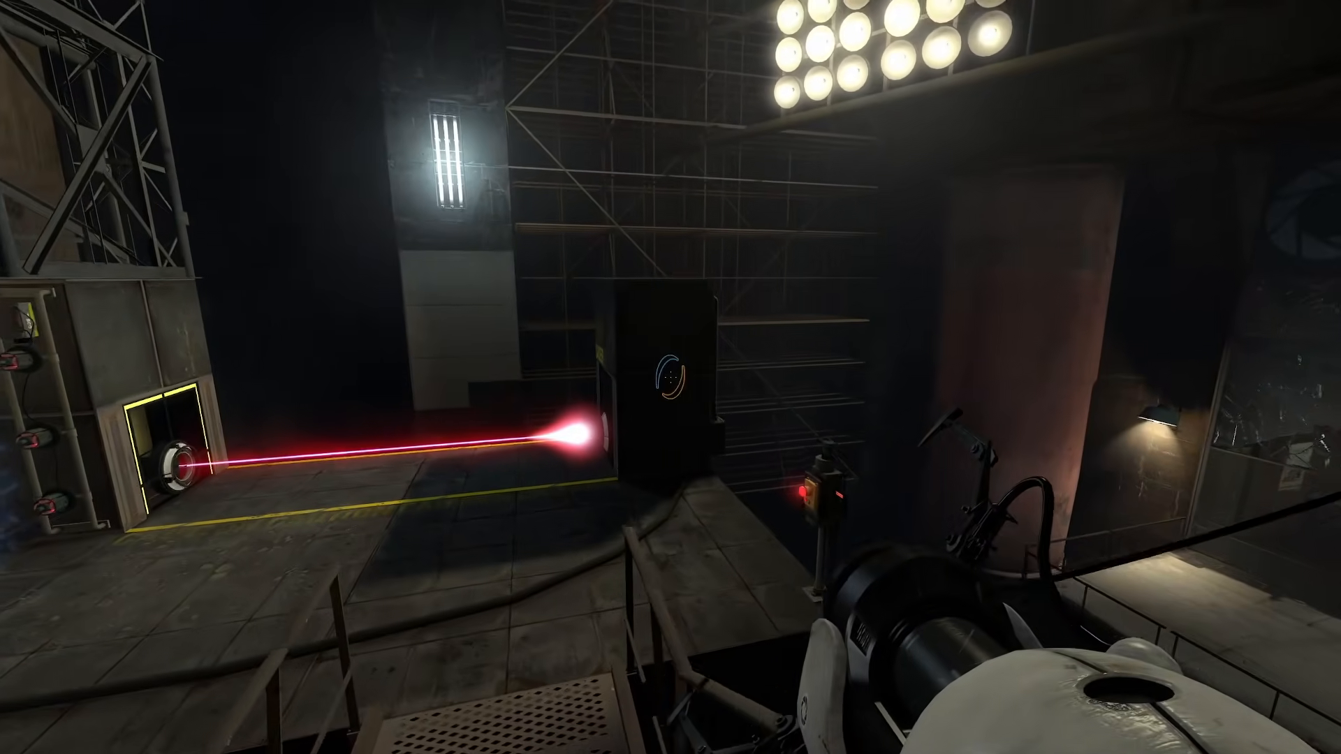
key(w)
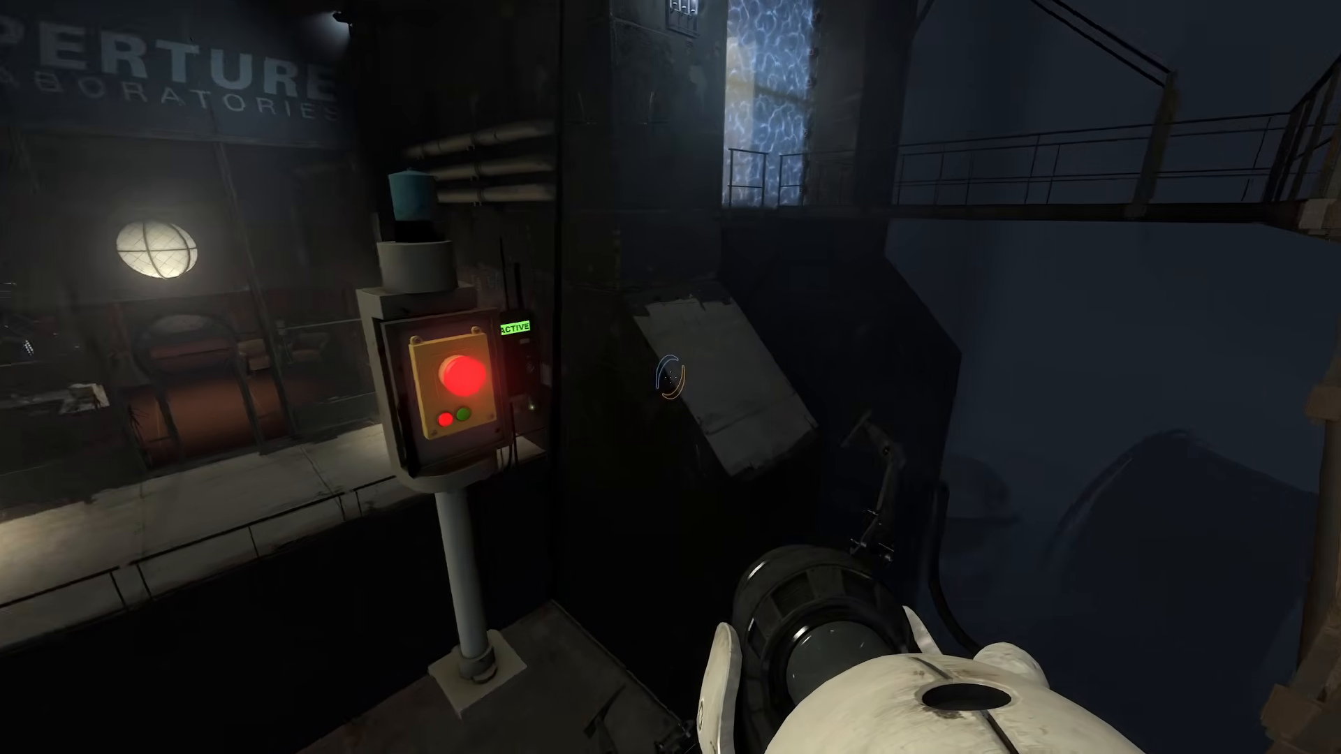
right_click(671, 377)
click(670, 377)
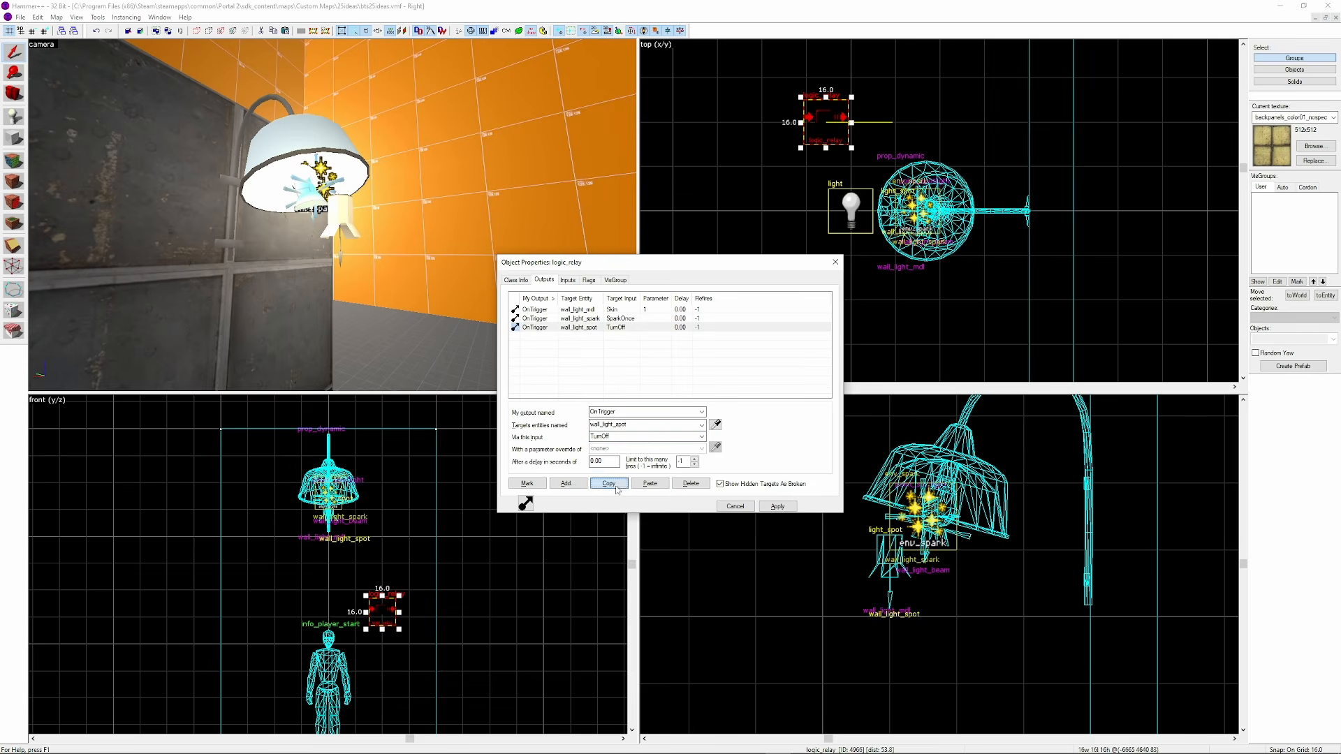
Retarget the copied OnTrigger output to wall_light_beam with the LightOff input and apply it
click(716, 425)
click(628, 437)
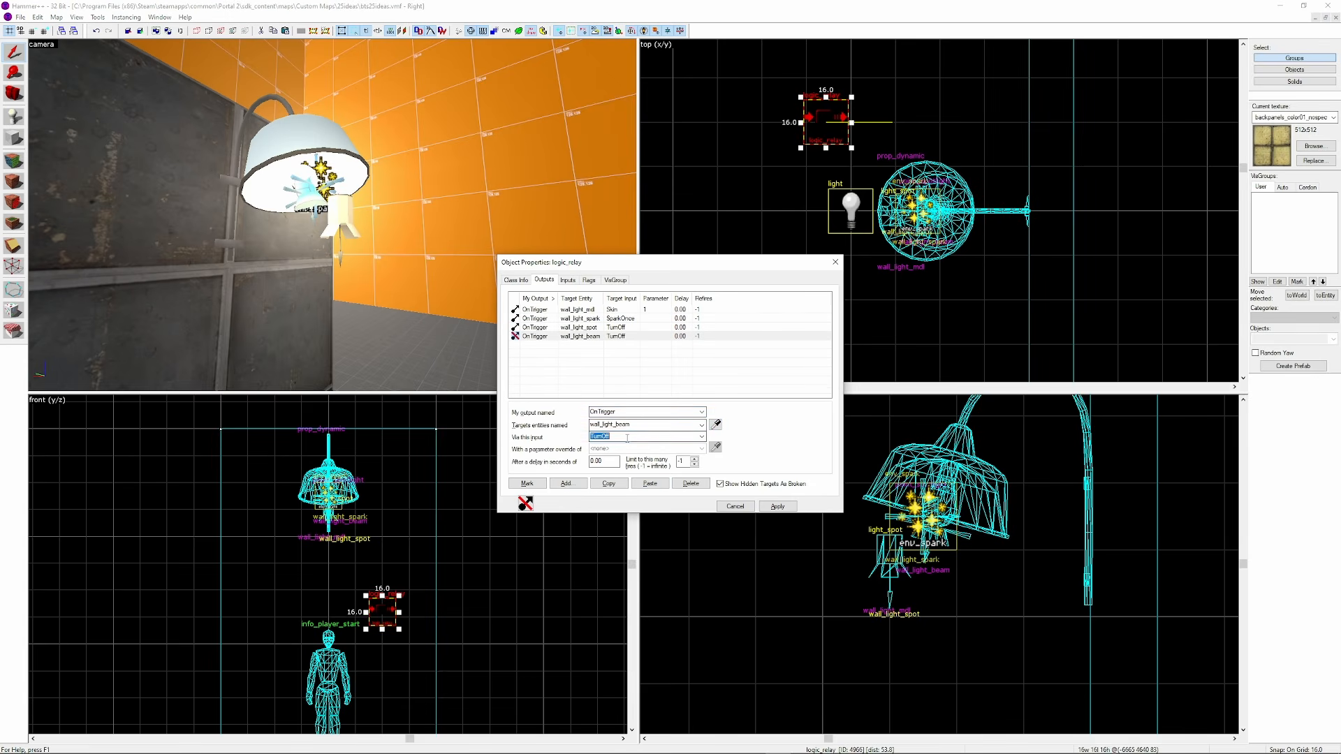
click(769, 508)
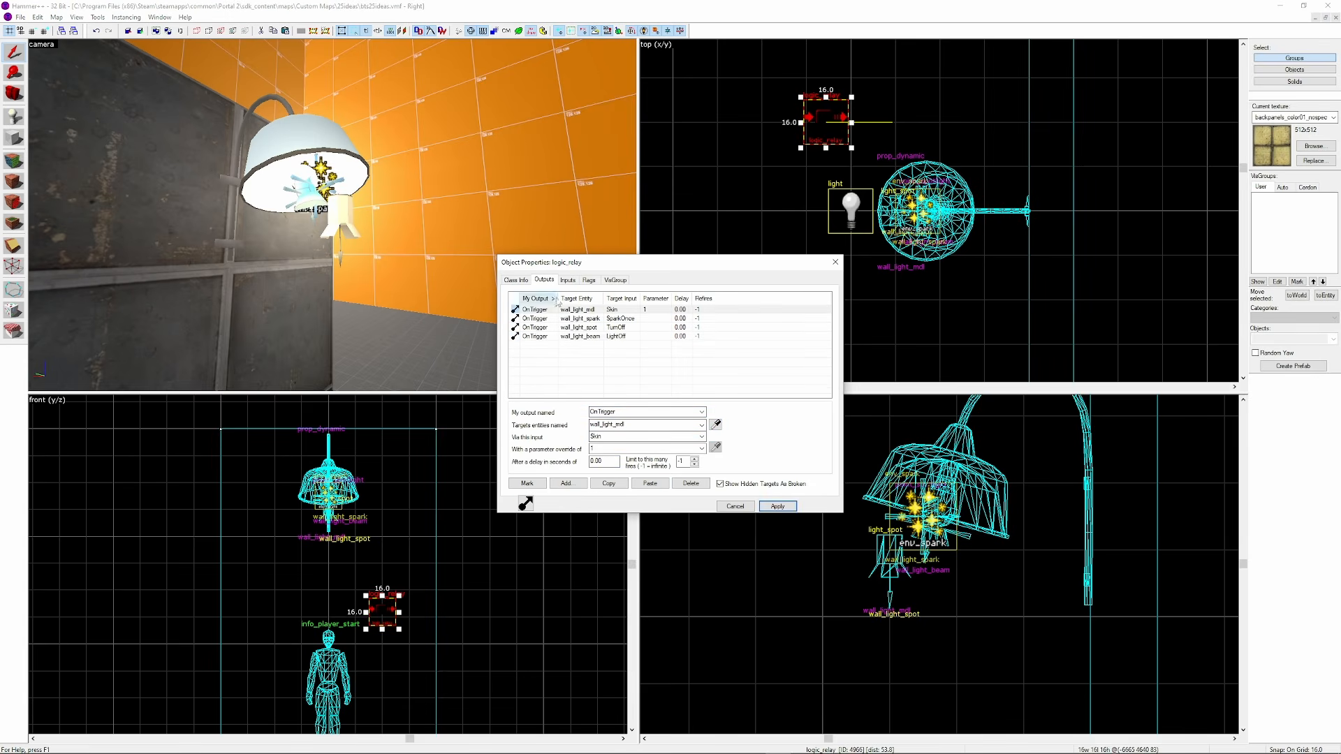
Name the logic_relay wall_light_off_lr
click(519, 281)
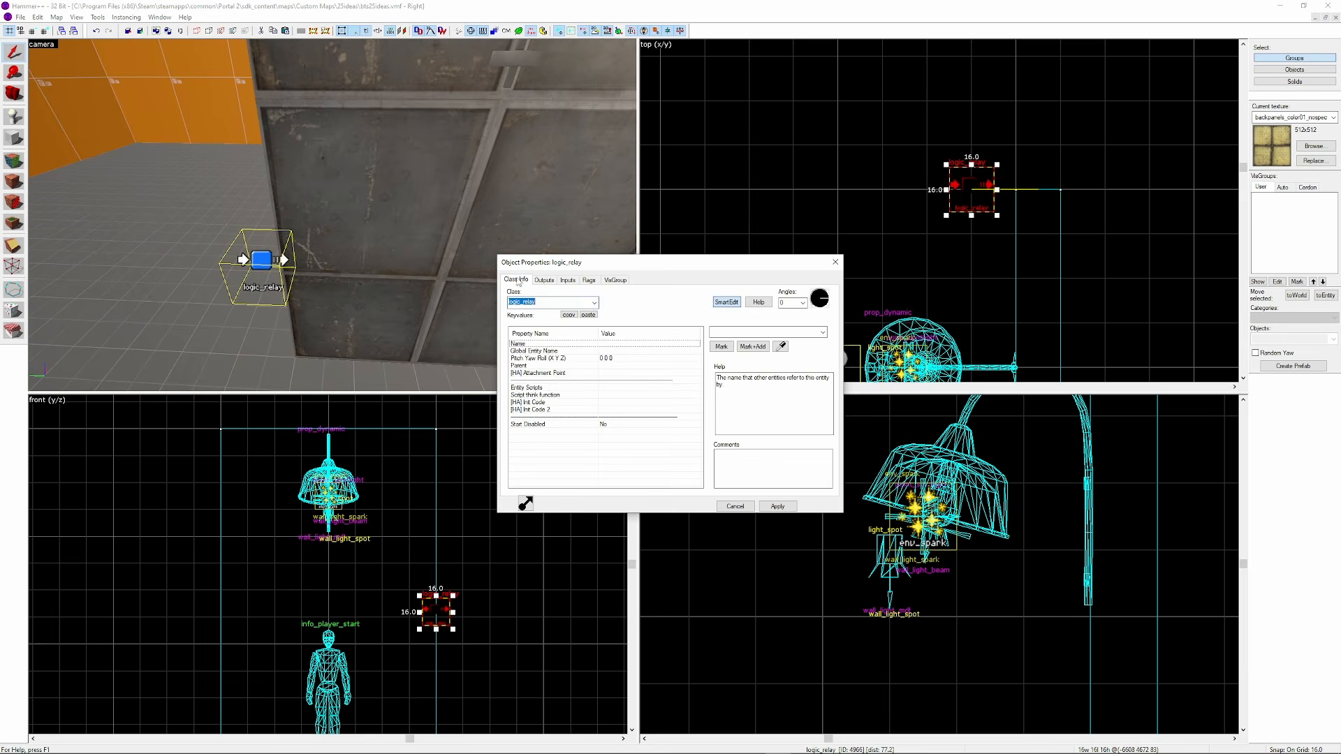
click(722, 335)
text(wall_)
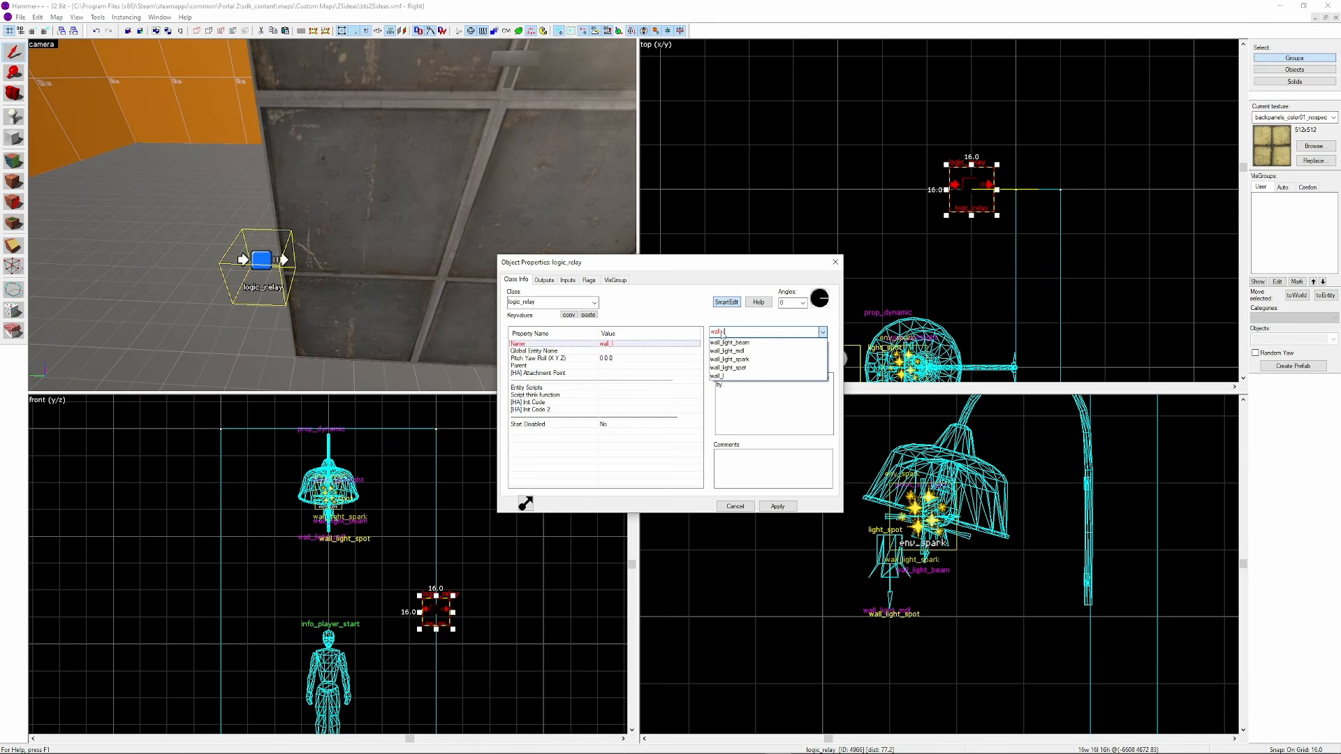
text(lr)
key(Return)
key(Return)
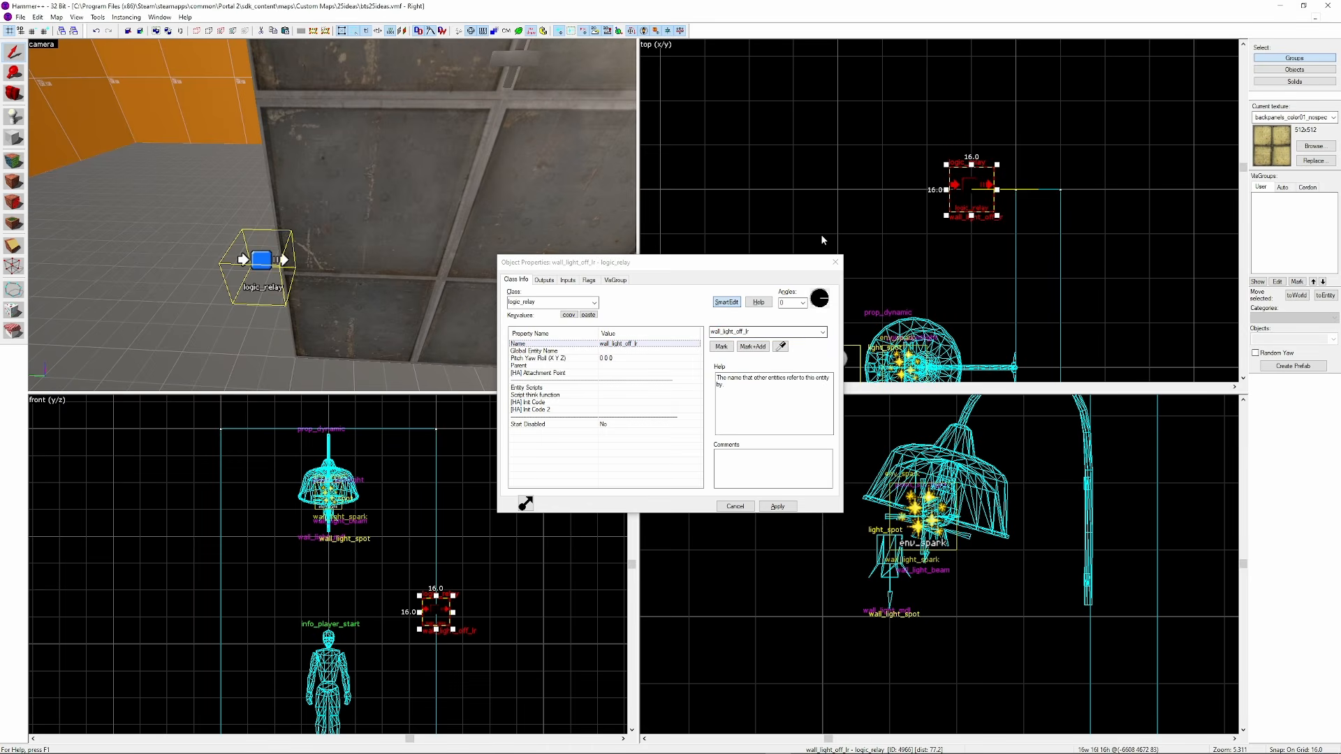
Duplicate the relay as wall_light_on_lr and set the copy's wall_light_mdl Skin output parameter to 0
key(shift+Down)
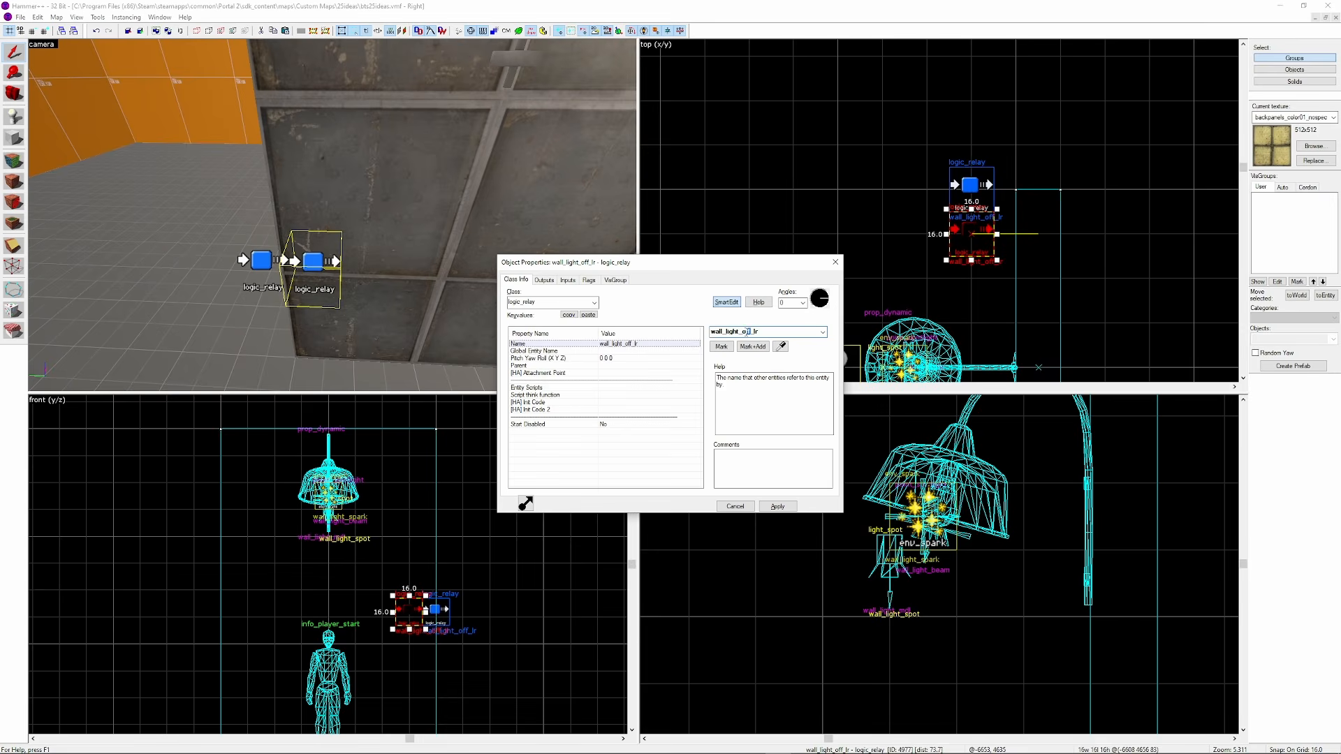
click(551, 280)
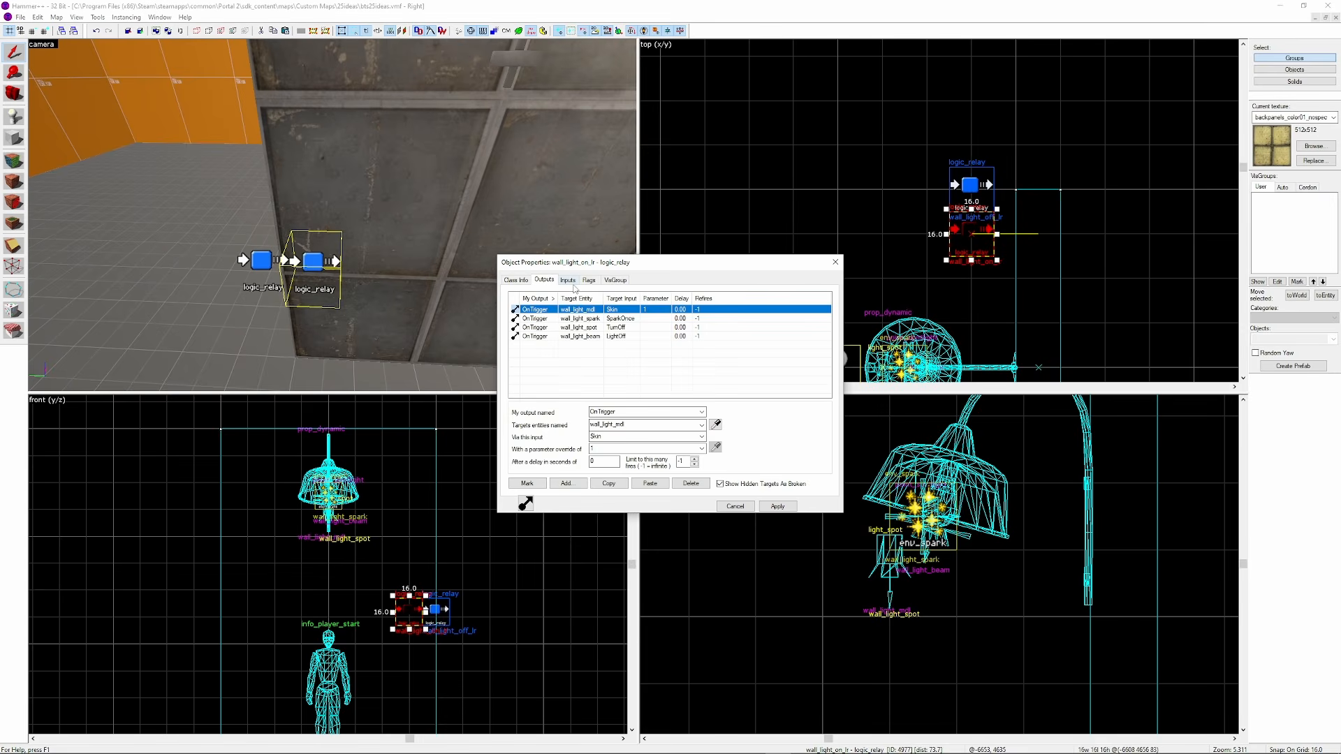
click(625, 448)
Change the wall_light_on_lr outputs to TurnOn for wall_light_spot and LightOn for wall_light_beam
click(636, 319)
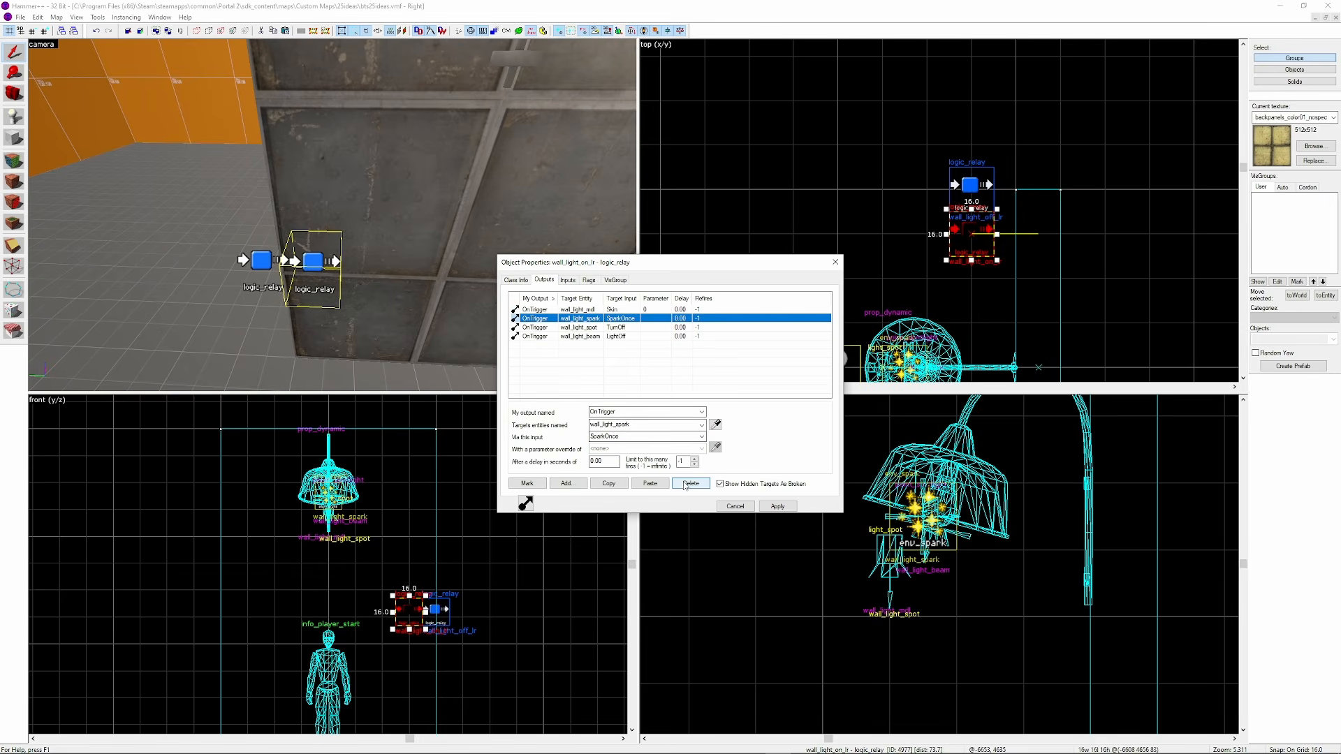
click(632, 327)
click(613, 437)
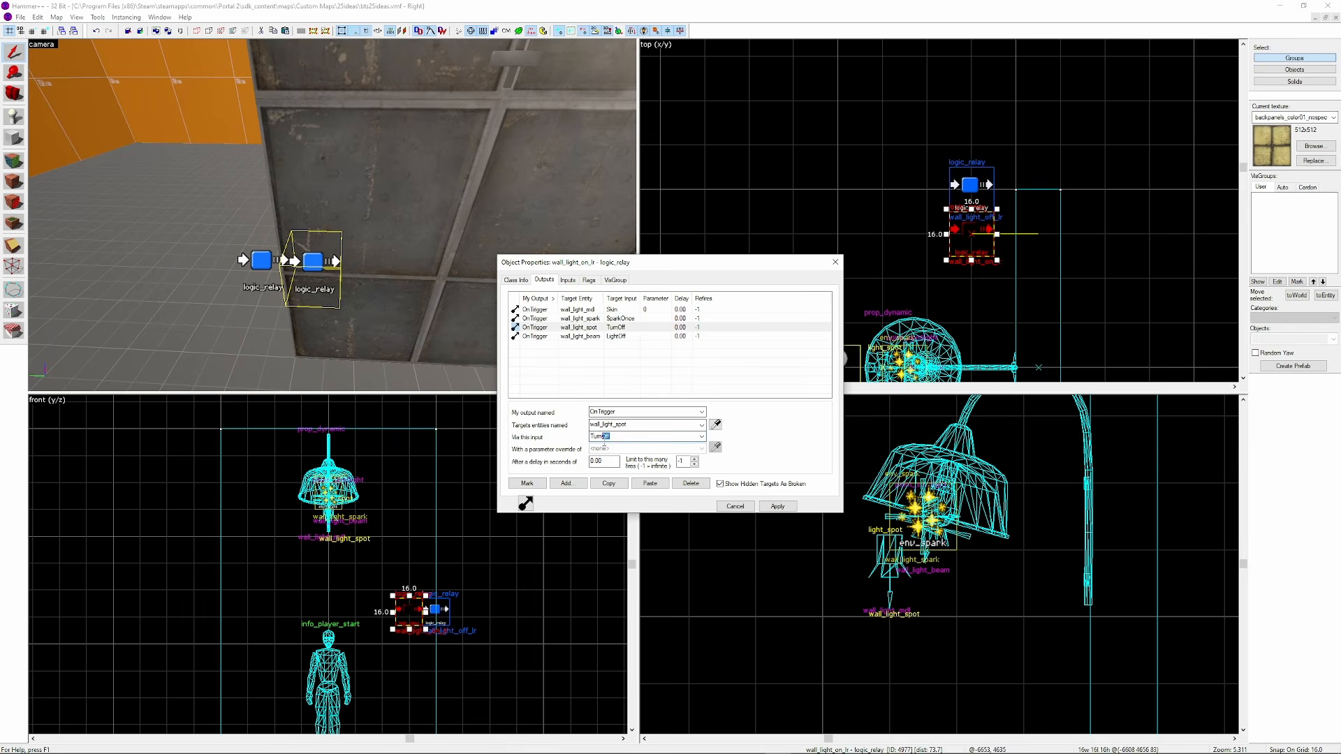
click(635, 336)
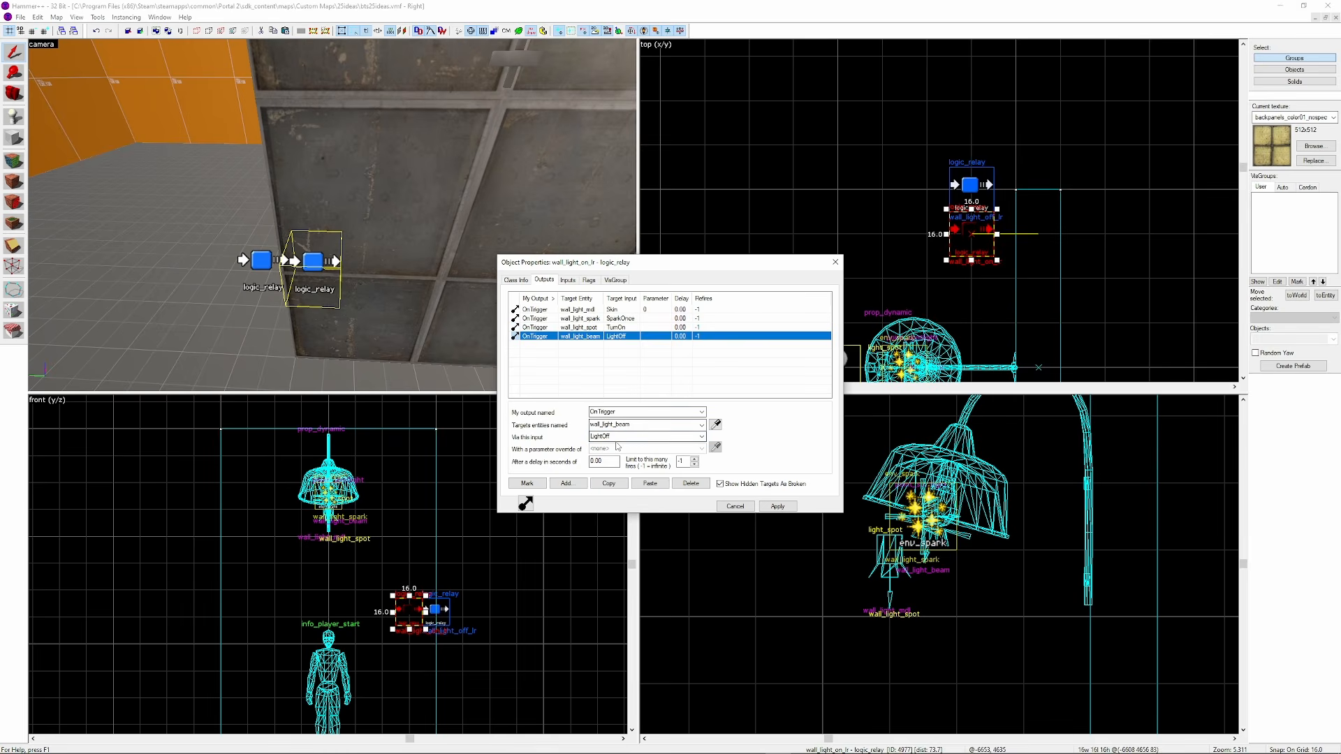
click(605, 438)
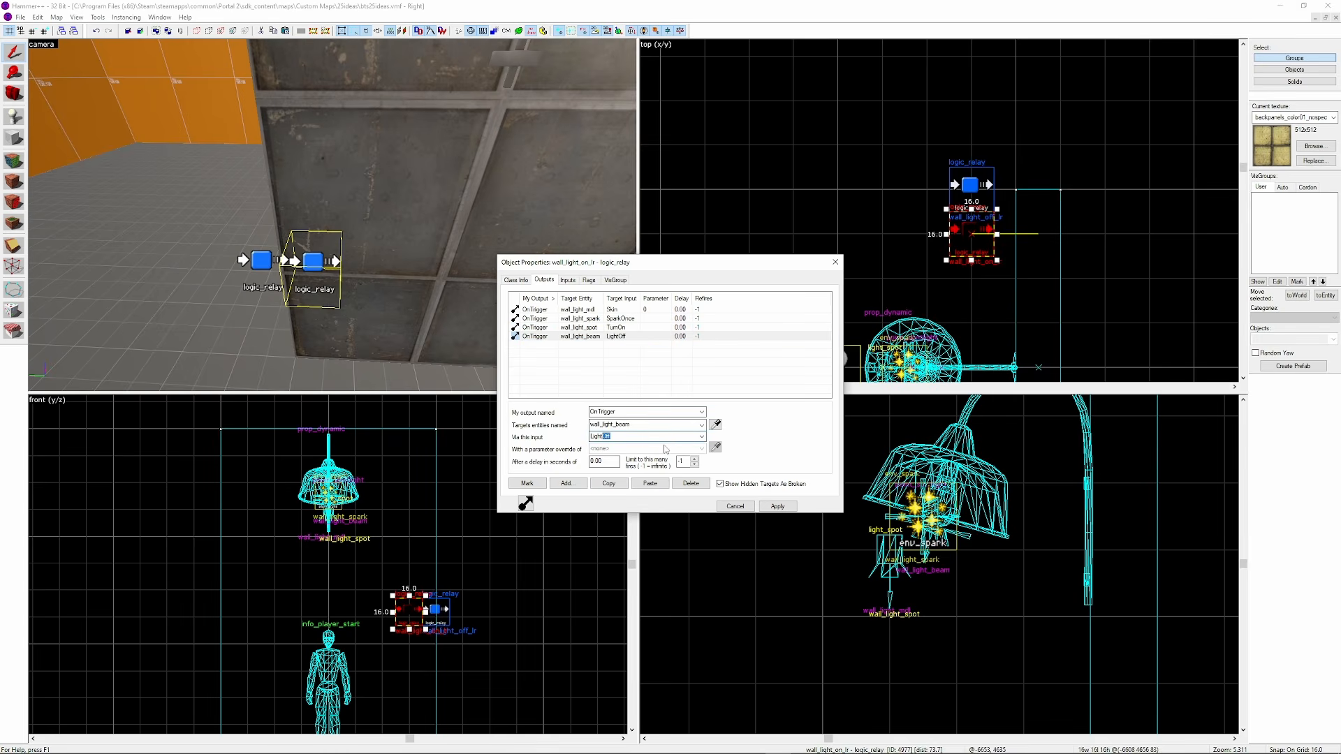
Copy the Skin output of wall_light_on_lr and change the copy to Enable wall_light_off_lr after a 0.01 delay
click(629, 309)
click(610, 484)
click(650, 483)
click(715, 424)
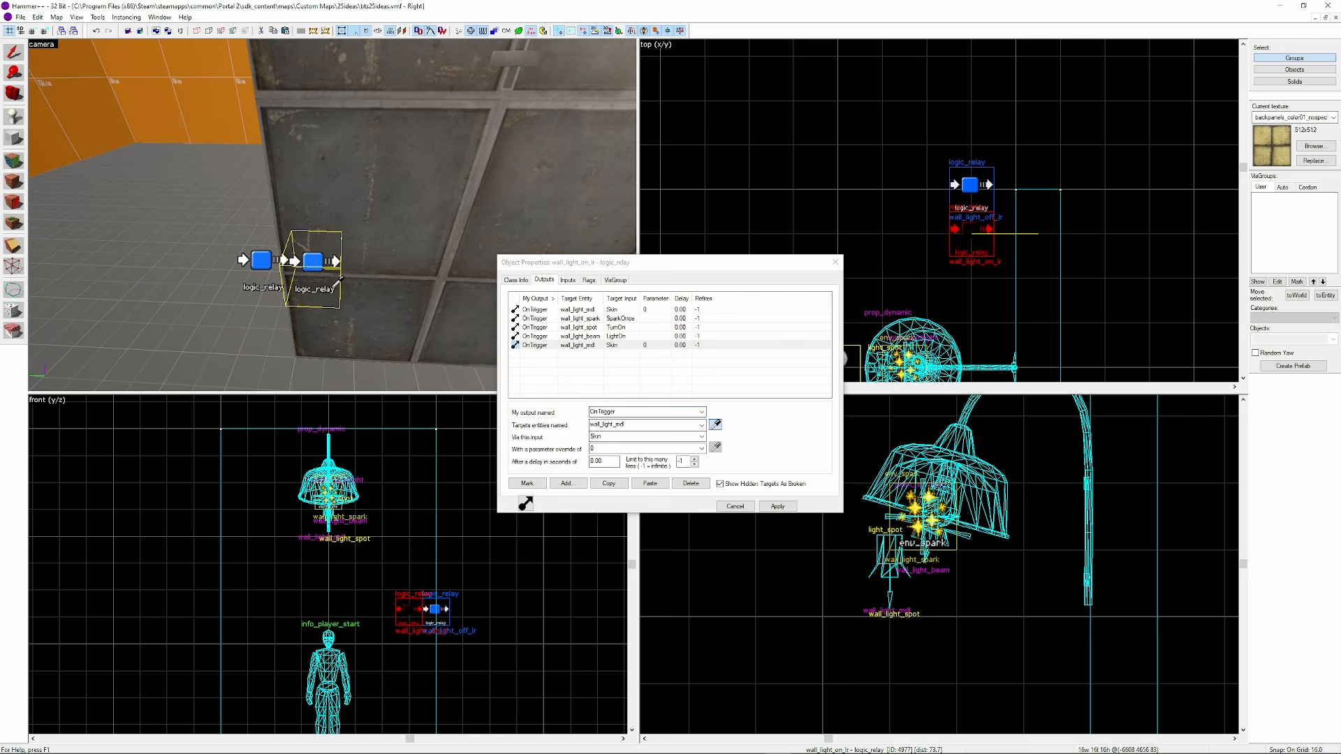
click(604, 437)
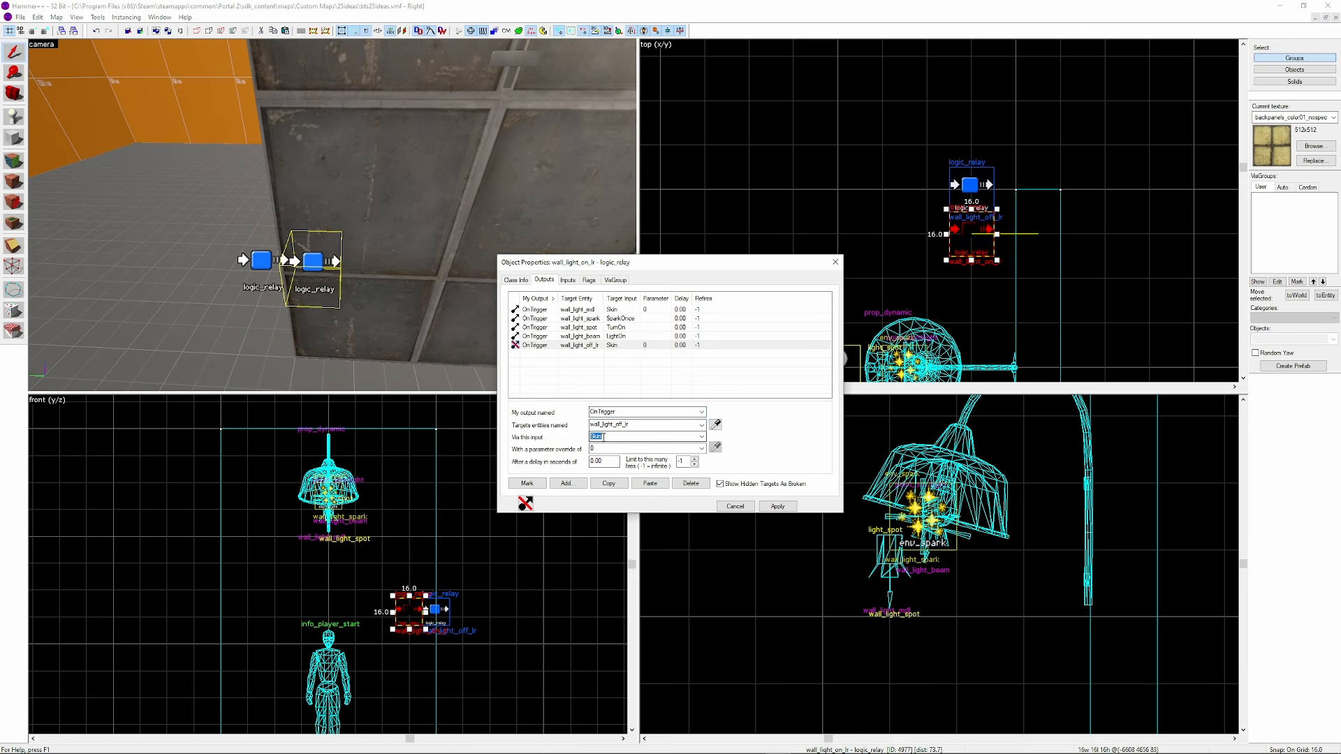
Duplicate the Enable output, change the copy to Disable !self with a 0.01 delay, and apply the changes
click(609, 484)
click(650, 484)
click(633, 438)
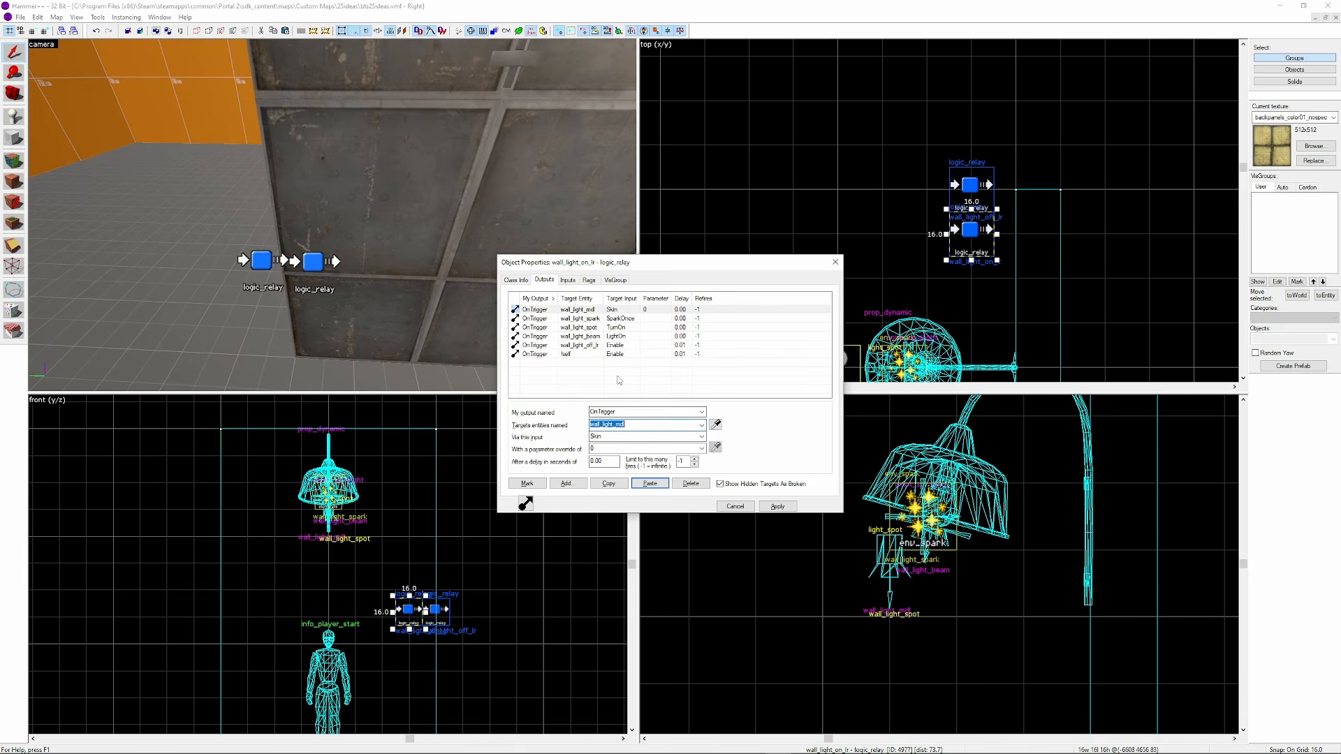
click(631, 438)
text(d)
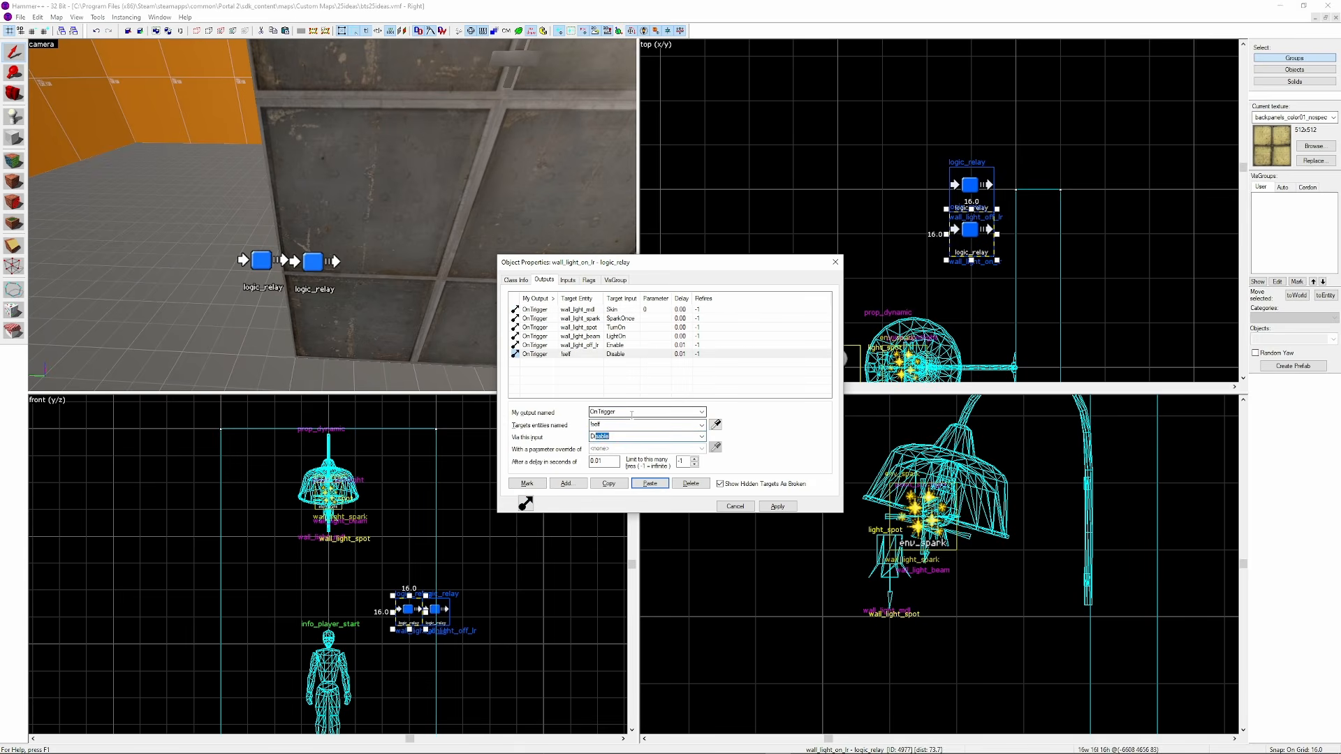
click(774, 510)
Copy the Enable and Disable outputs to wall_light_off_lr, point the Enable output at wall_light_on_lr, and apply
click(635, 347)
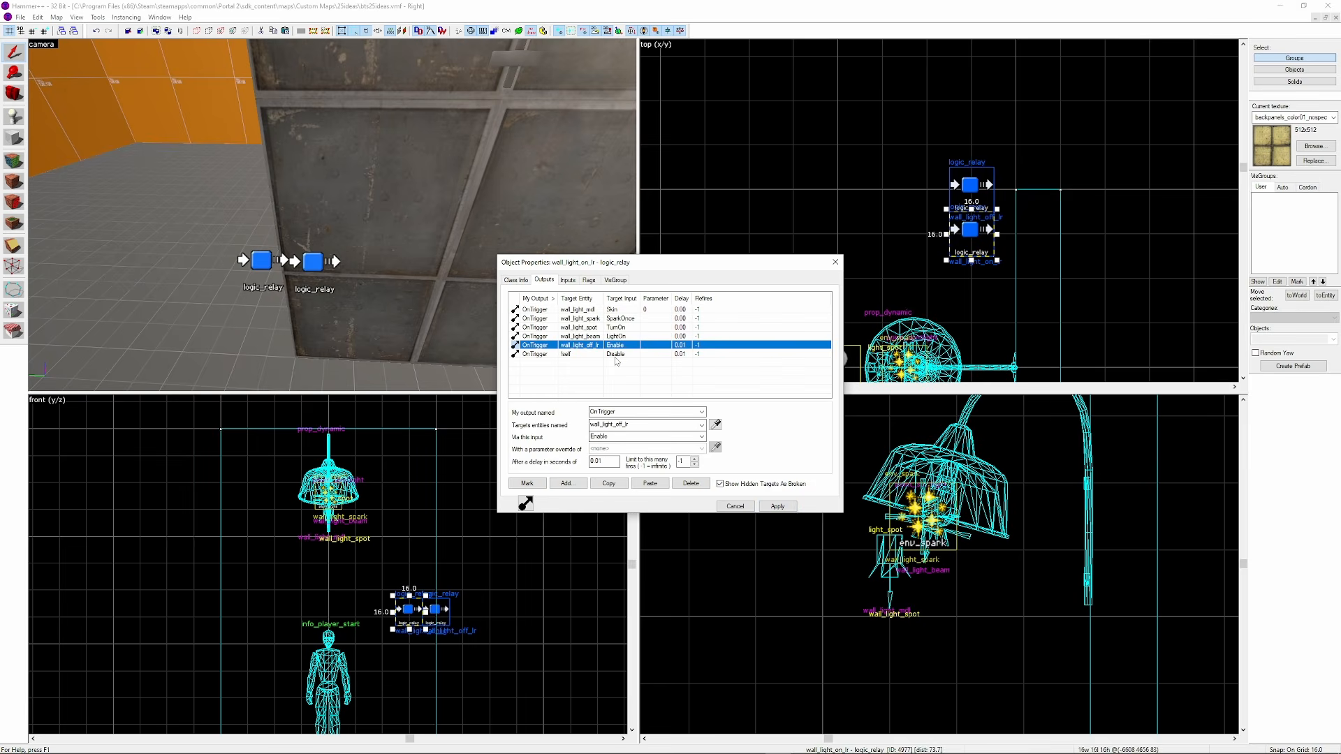
shift+click(636, 355)
click(617, 484)
click(275, 266)
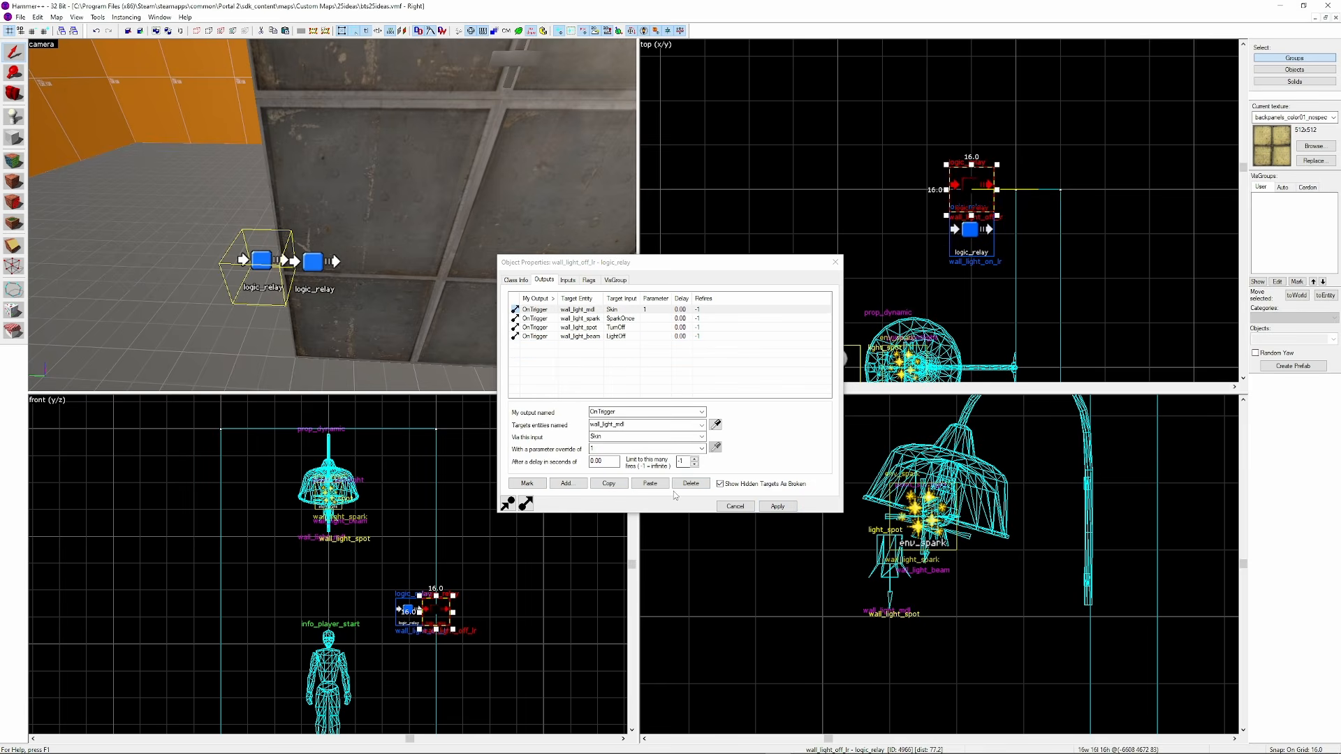
click(650, 484)
click(617, 347)
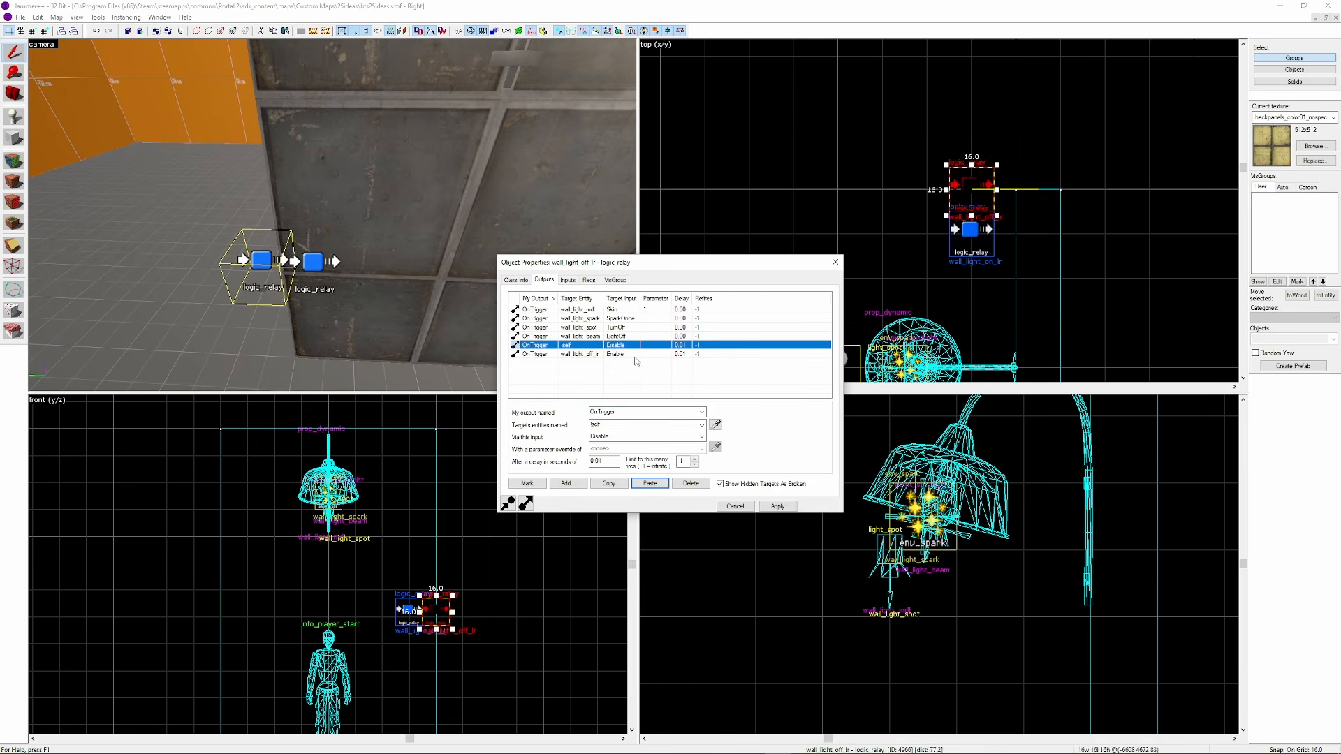
click(636, 354)
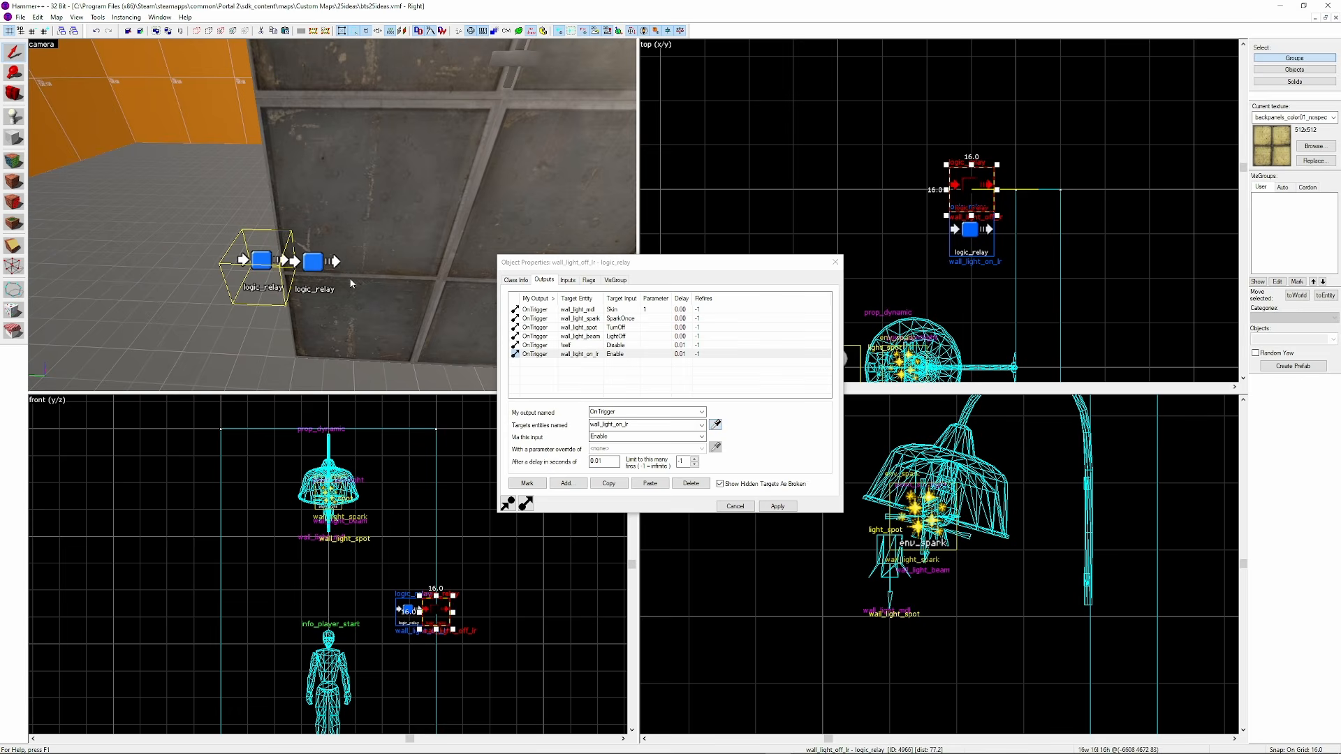
click(785, 506)
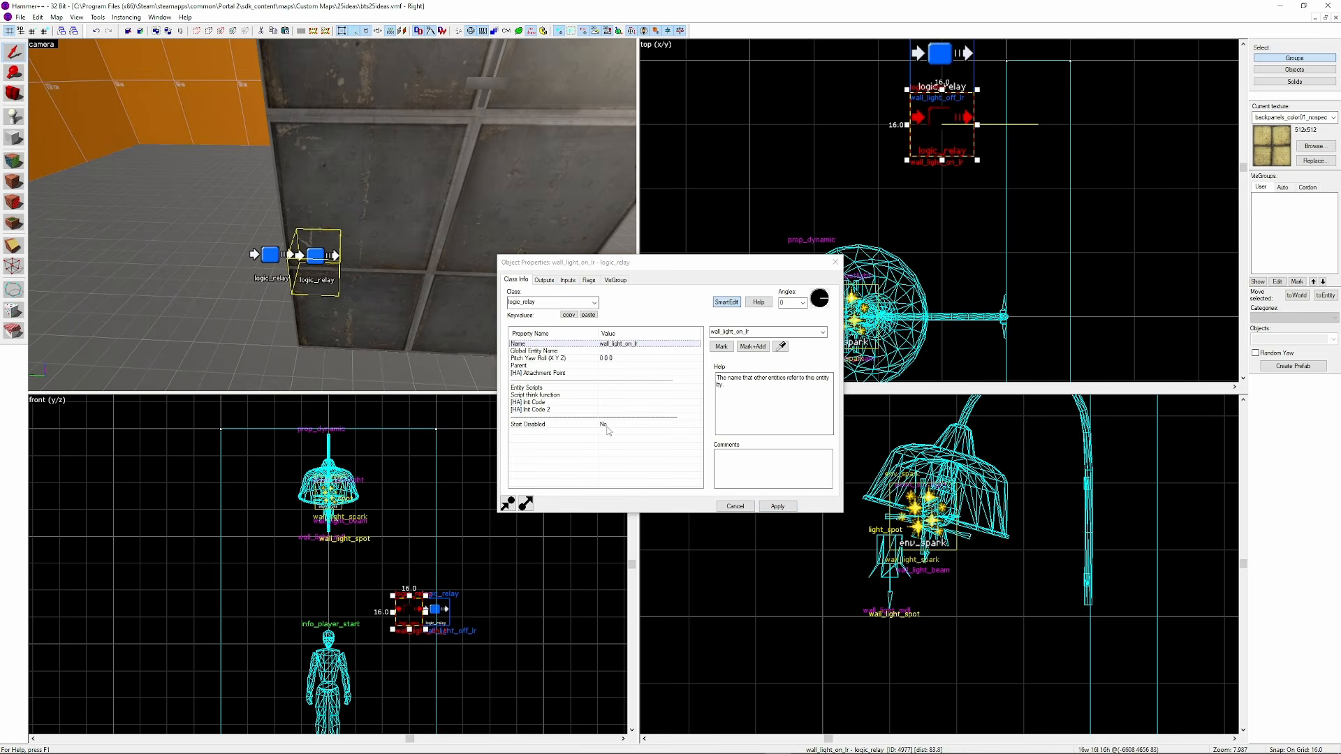
Set wall_light_on_lr to start disabled
click(605, 427)
click(618, 425)
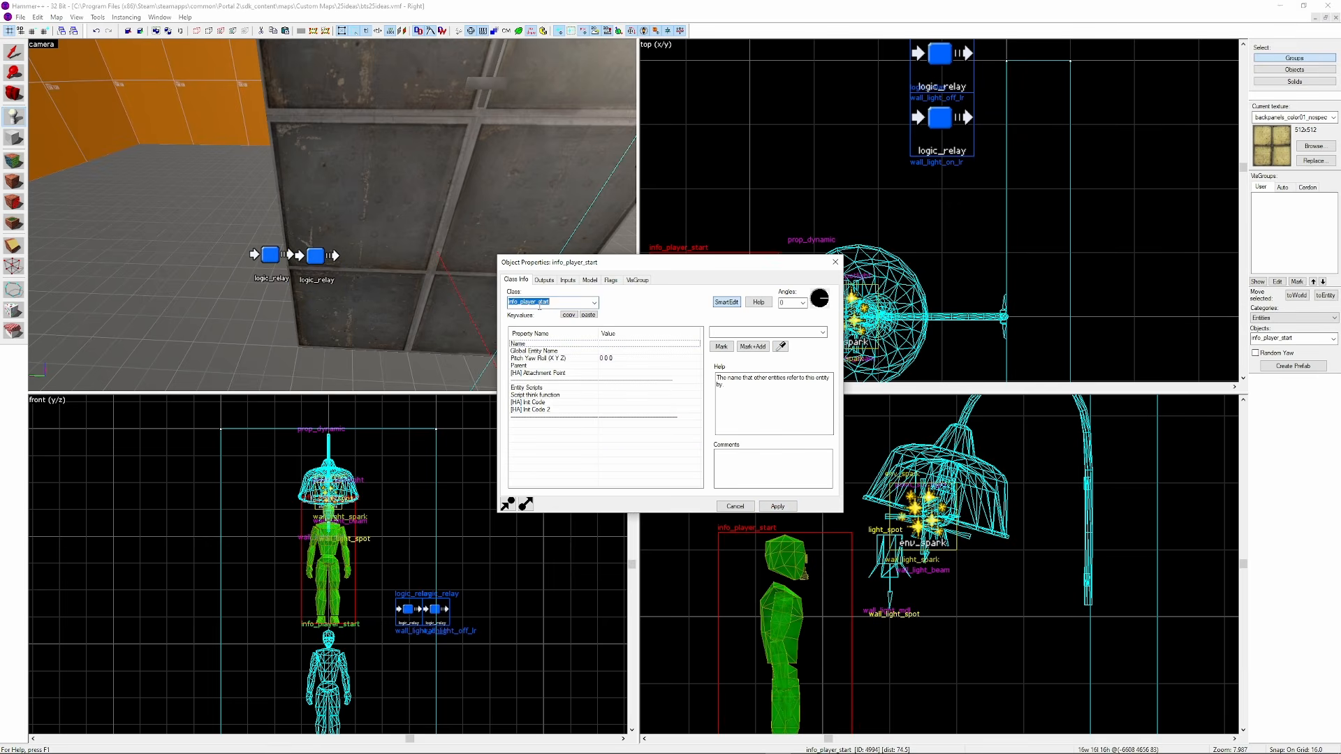
Change the newly placed entity's class to logic_timer
click(540, 301)
text(logic_timer)
key(Return)
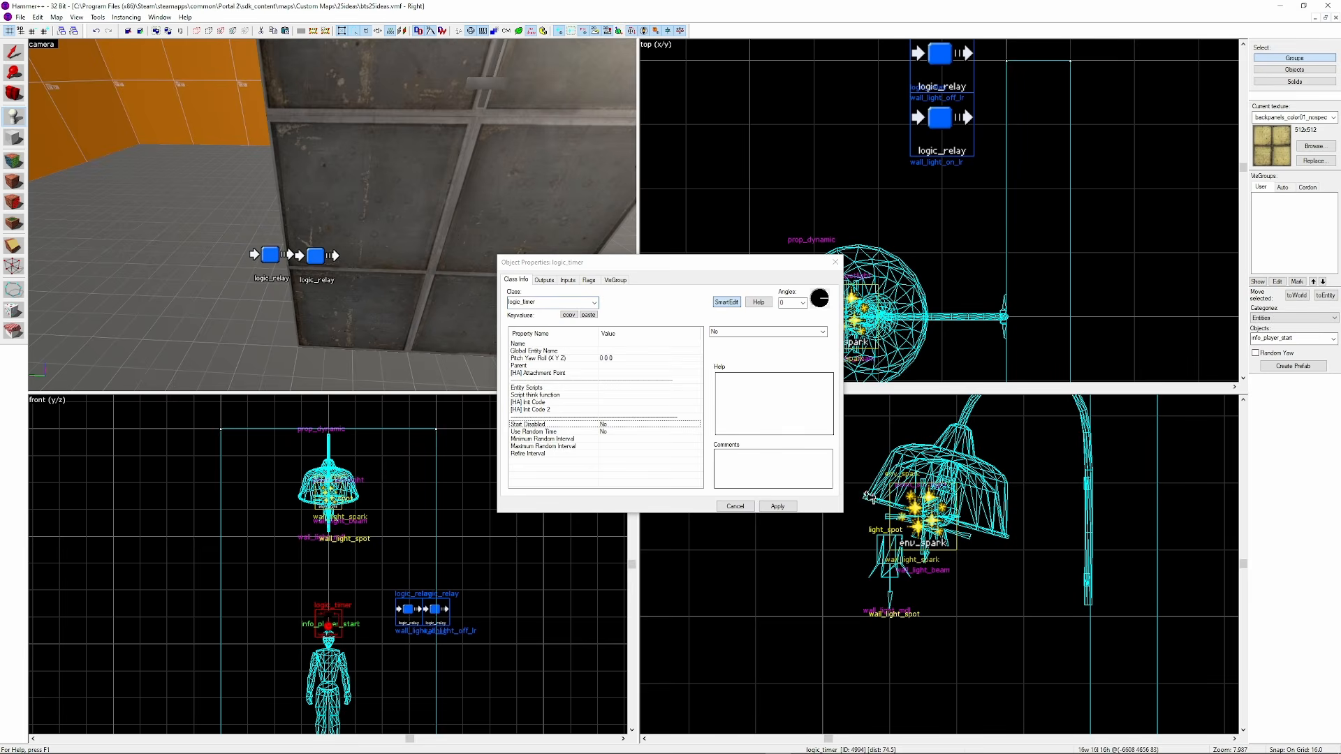
key(z)
key(z)
Add an OnTimer output to the logic_timer that targets wall_light_on_lr and give it an input
click(544, 280)
click(567, 483)
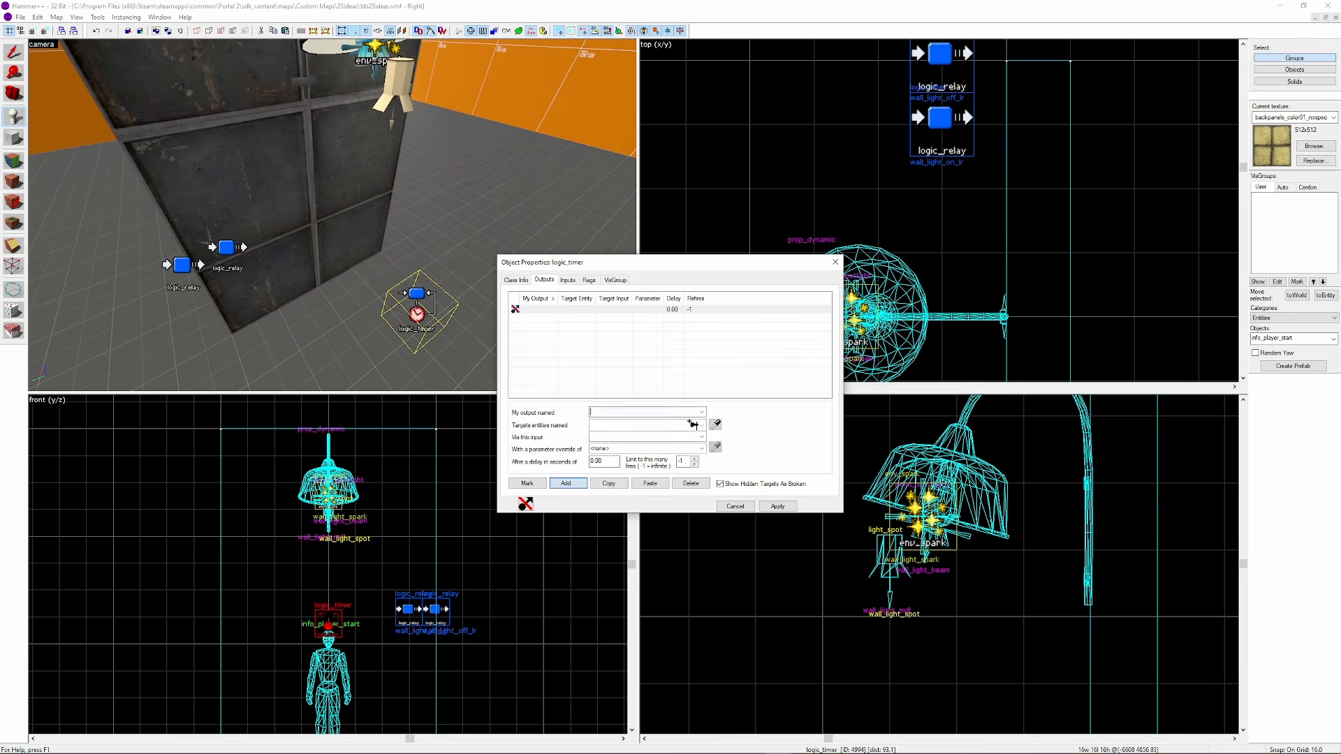
click(700, 413)
click(684, 423)
click(715, 425)
click(226, 248)
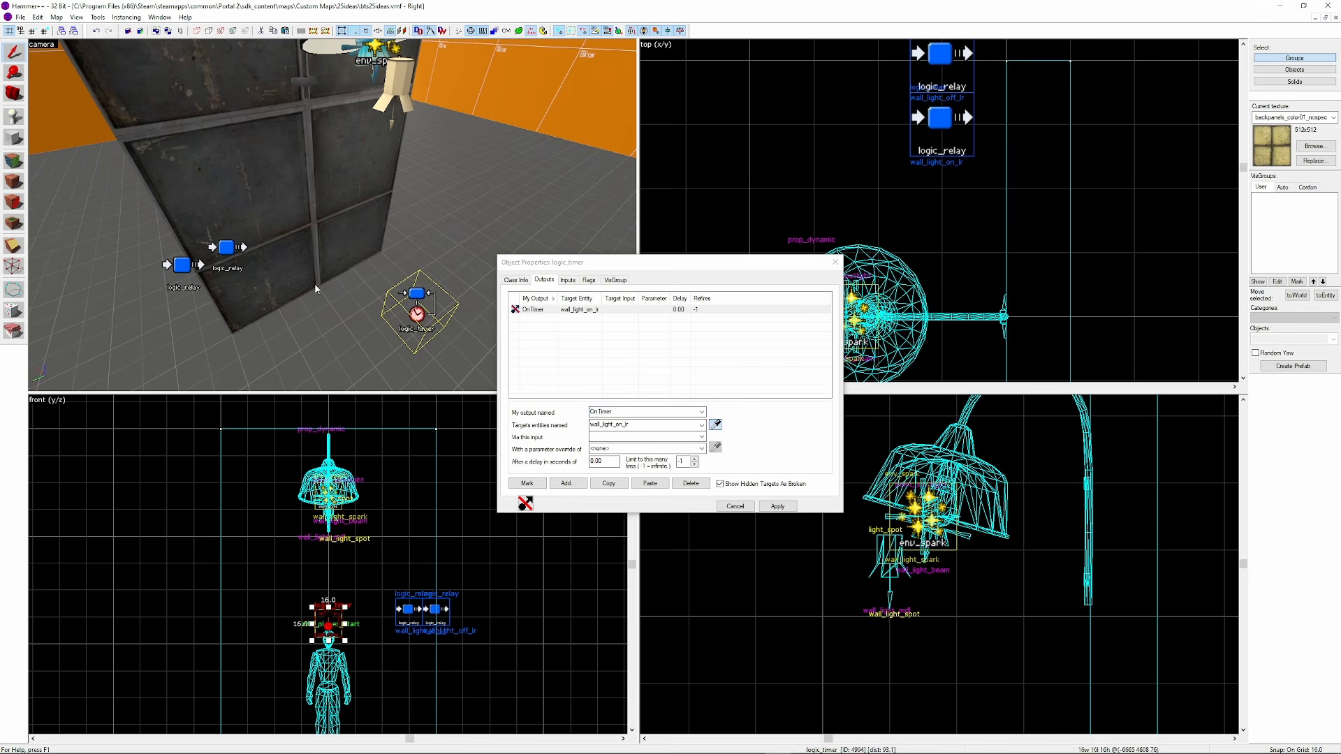
click(627, 439)
Duplicate the OnTimer output and retarget the copy to the other relay
click(609, 483)
click(650, 484)
click(716, 424)
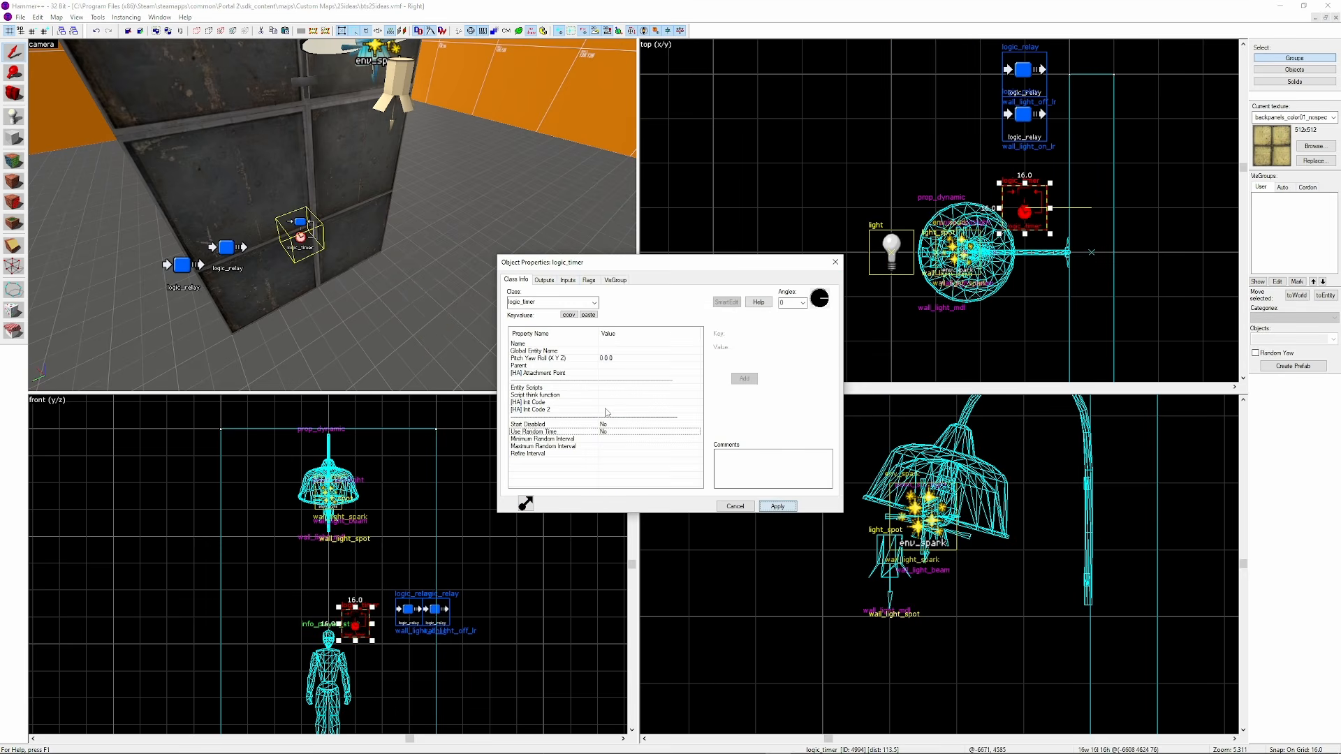
Set the logic_timer to use random time with a minimum interval of 2 and a maximum of 5, and close its properties
click(608, 432)
key(z)
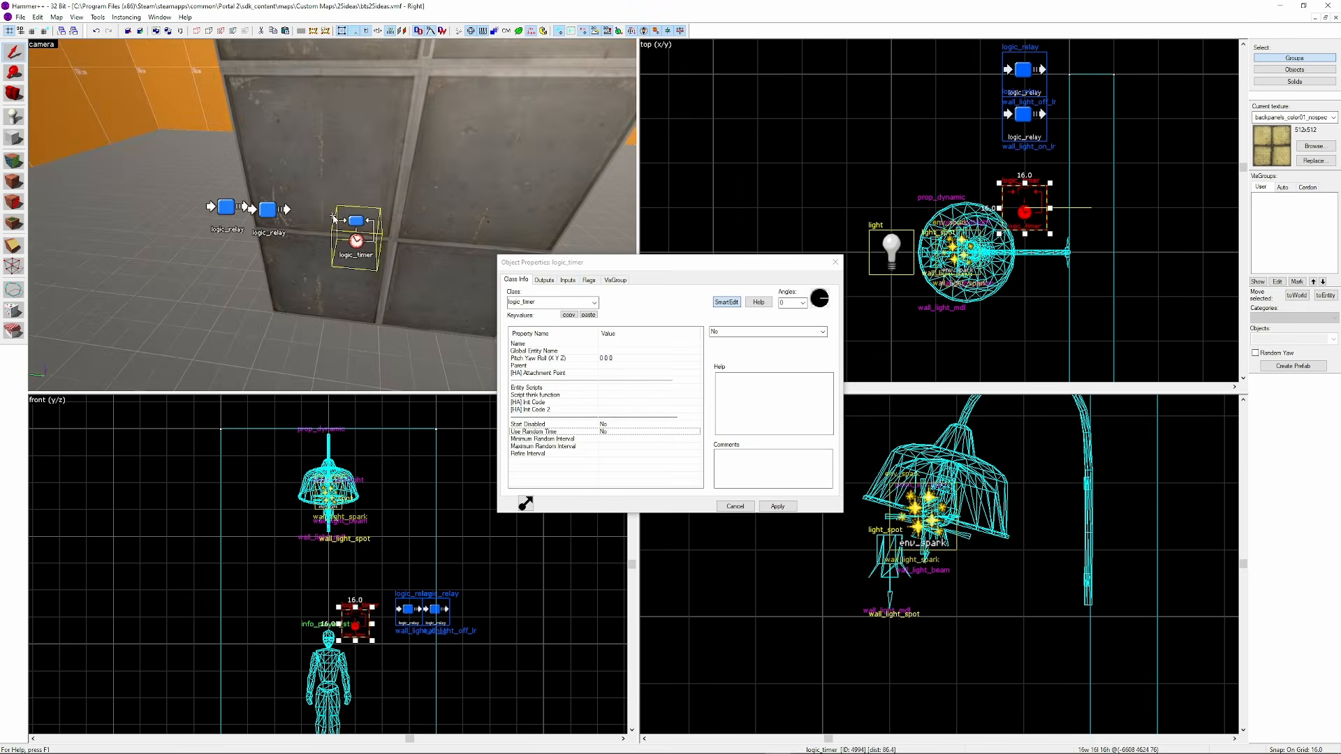
key(z)
click(608, 431)
click(608, 440)
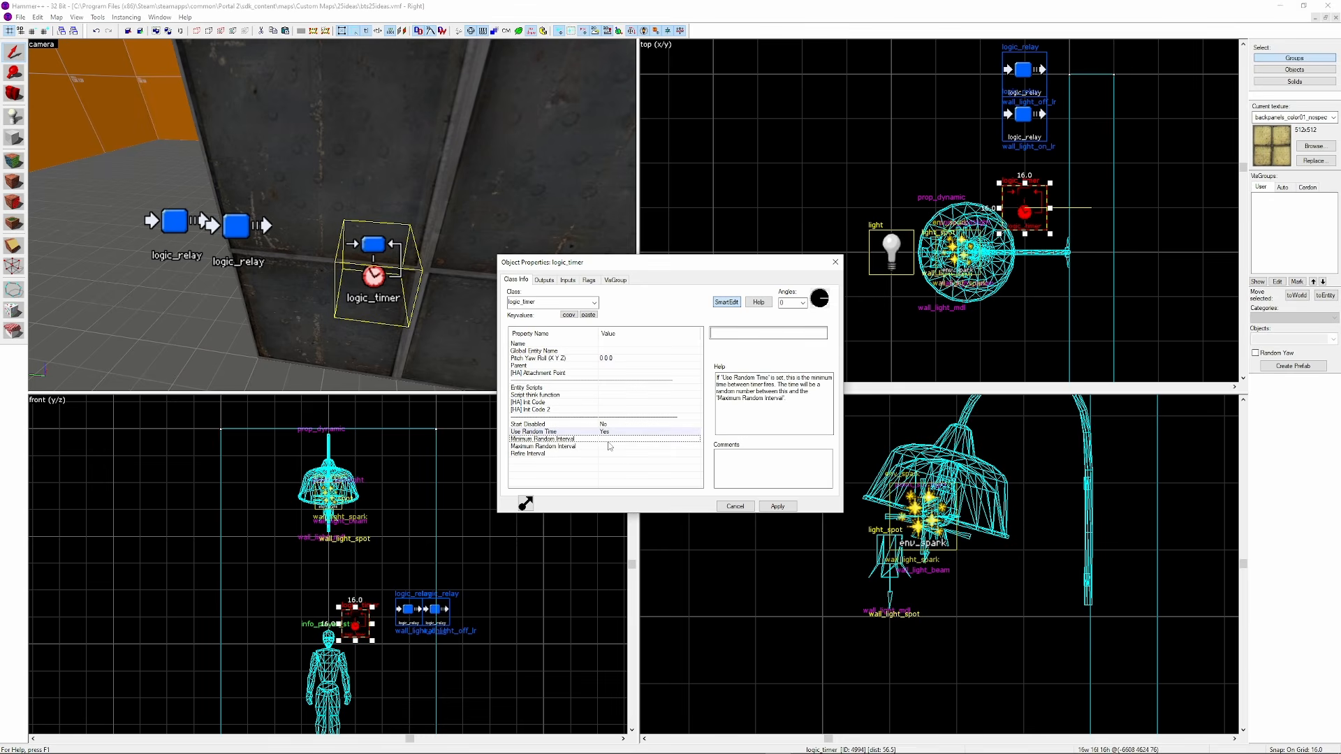
click(617, 447)
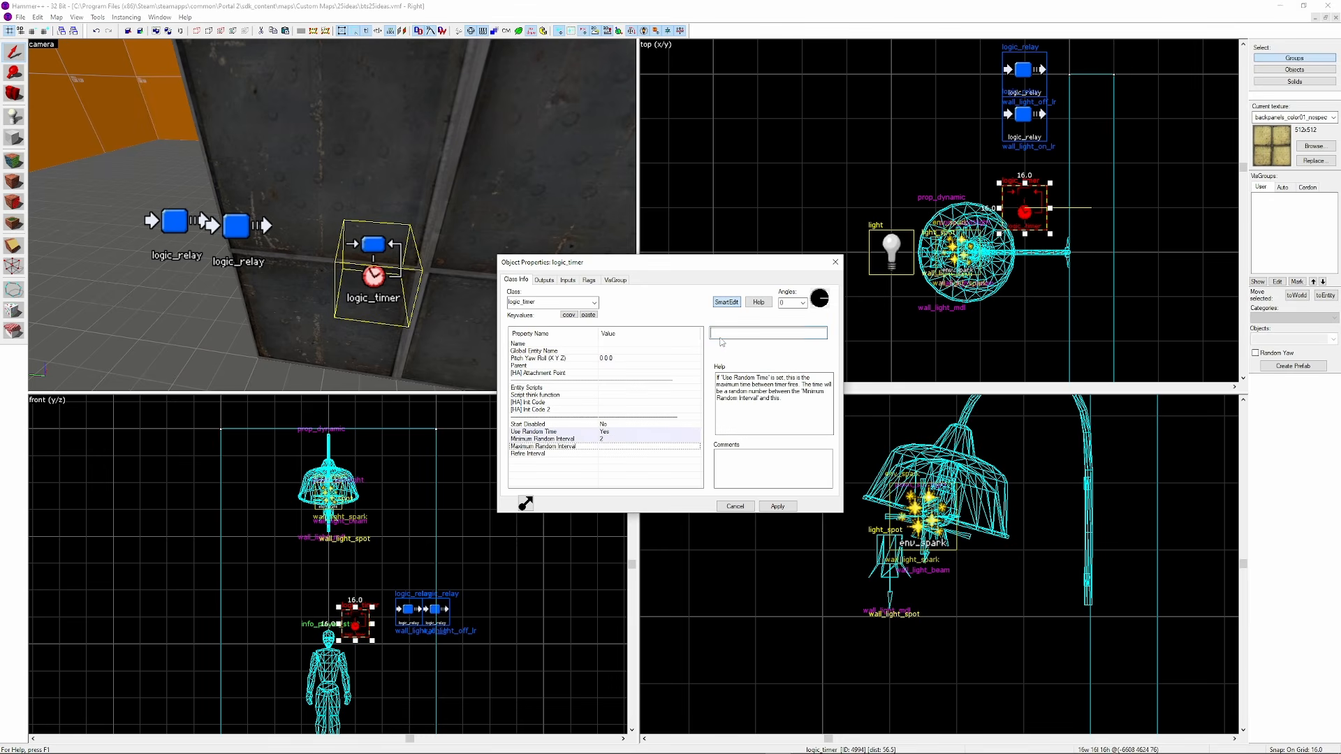
click(778, 506)
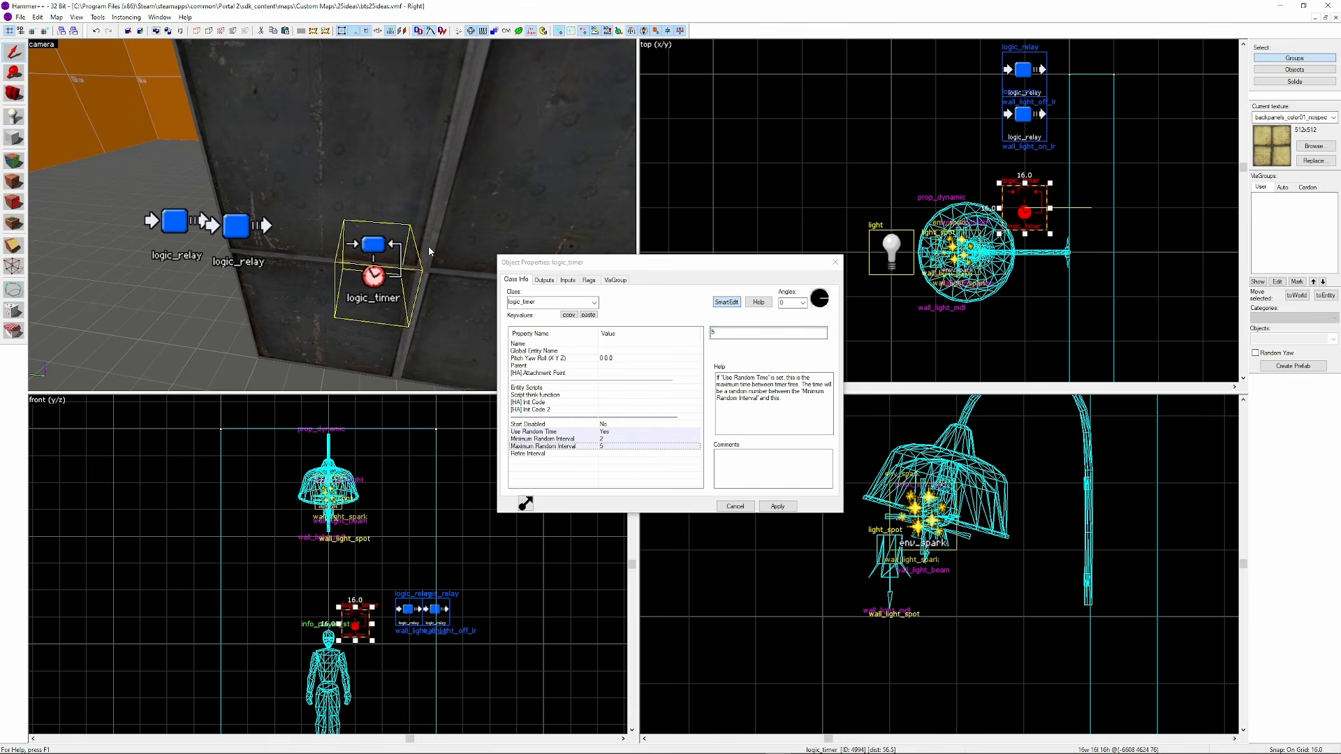
drag(418, 258, 494, 211)
click(836, 263)
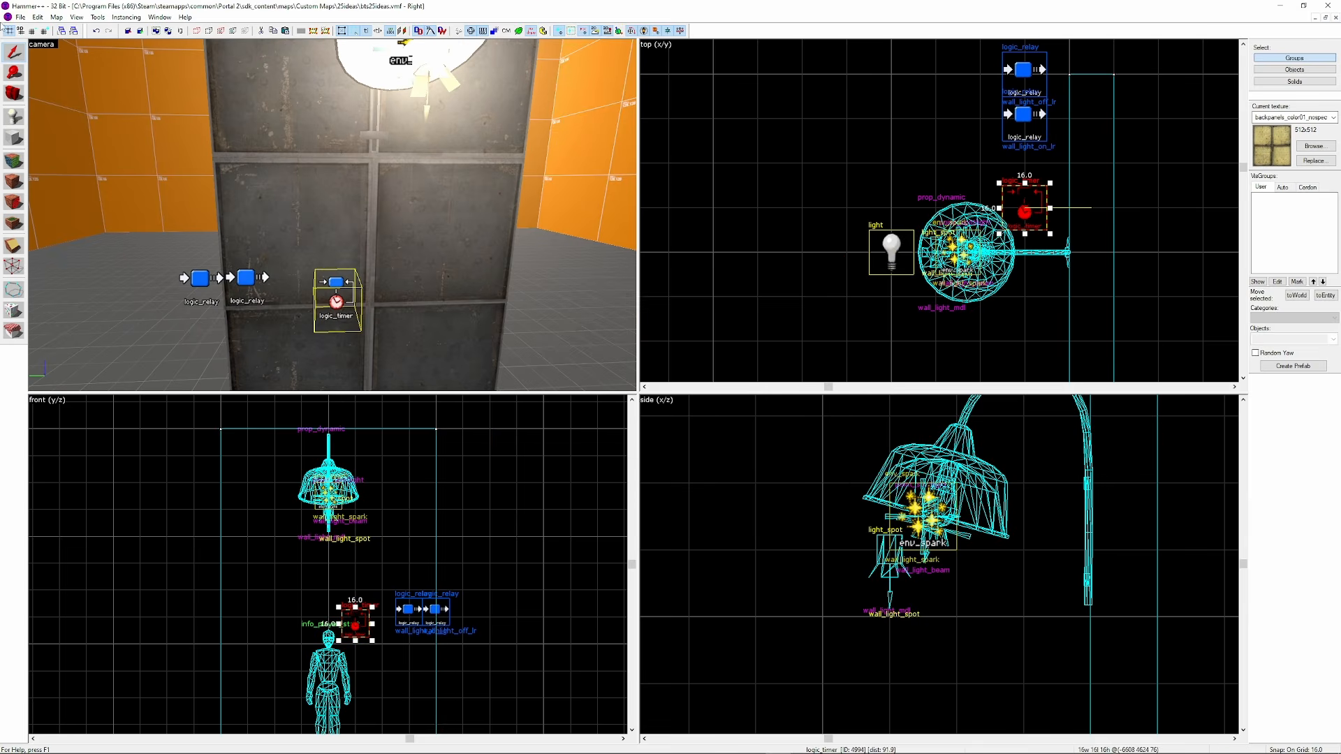
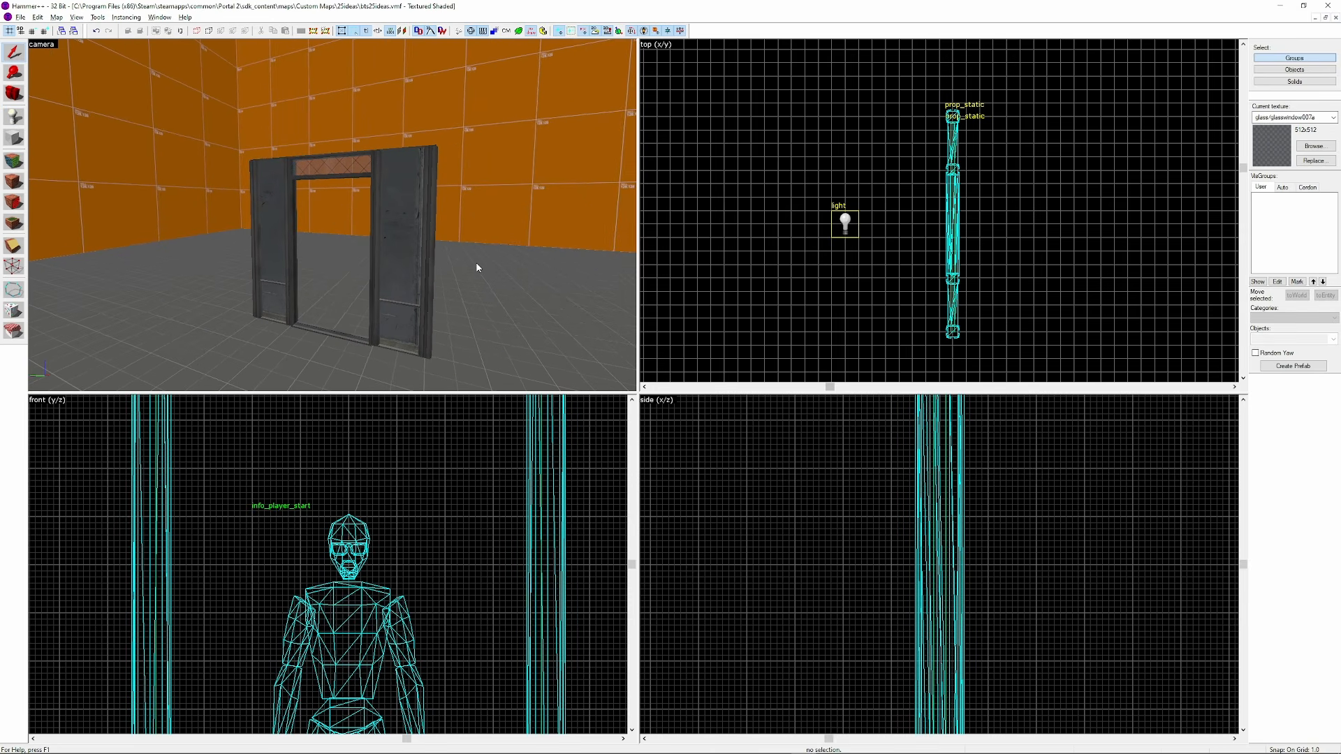
Place an entity in front of the doorway and set its class to prop_static
double_click(430, 263)
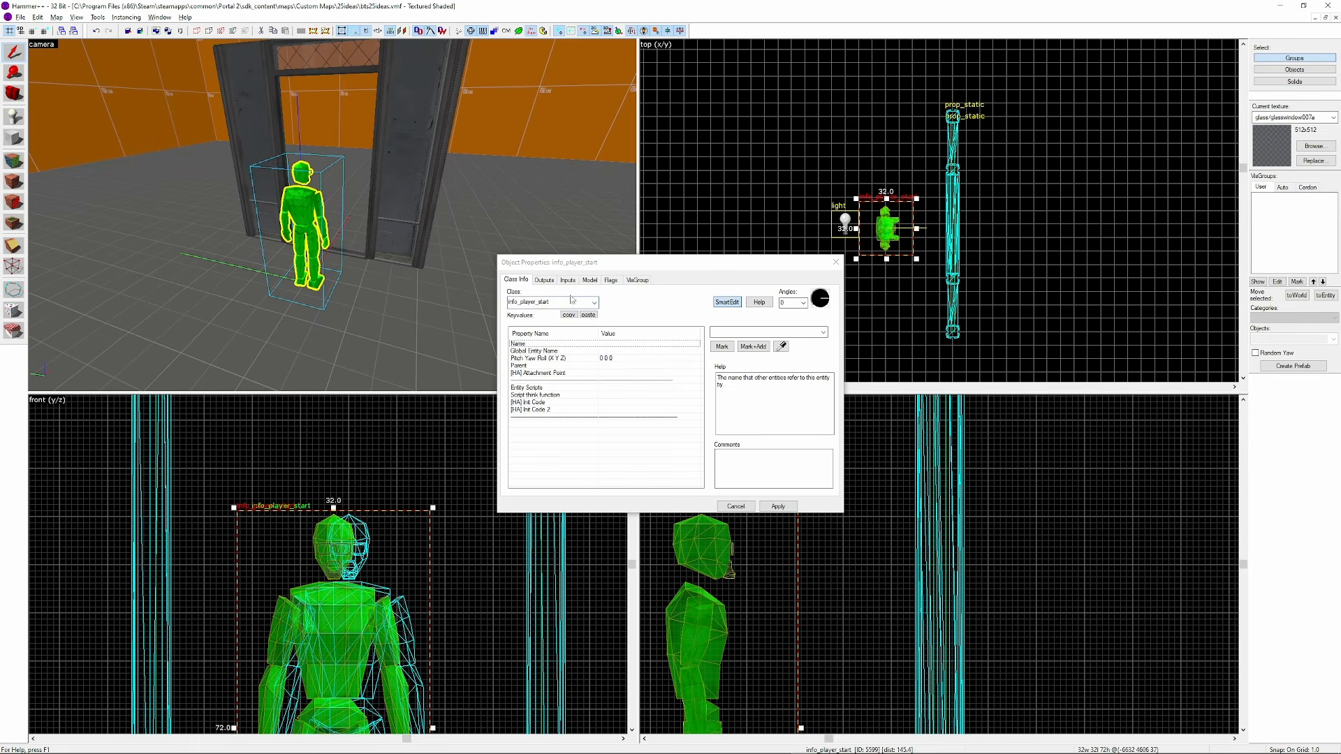
double_click(565, 302)
text(prop_static)
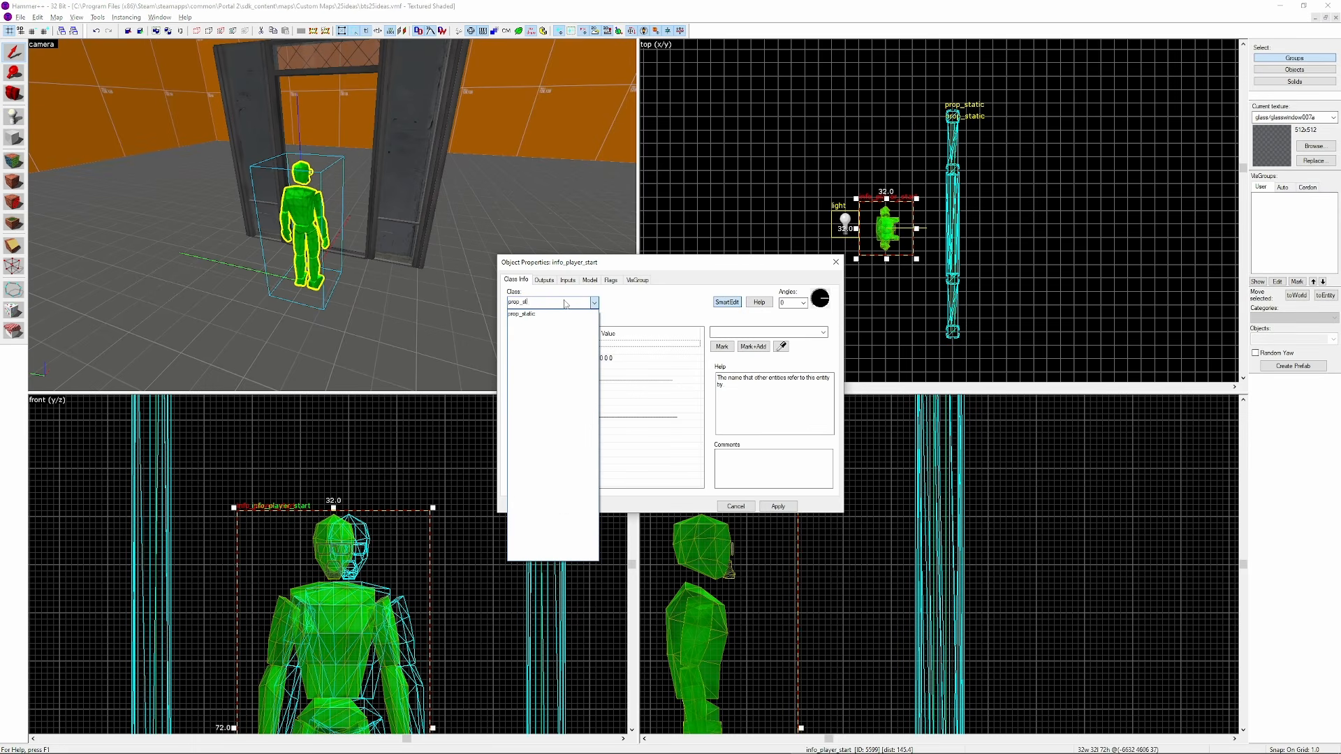
key(Return)
Filter the model browser for "sliding" and assign a sliding door model to the new prop_static
click(727, 349)
text(sliding)
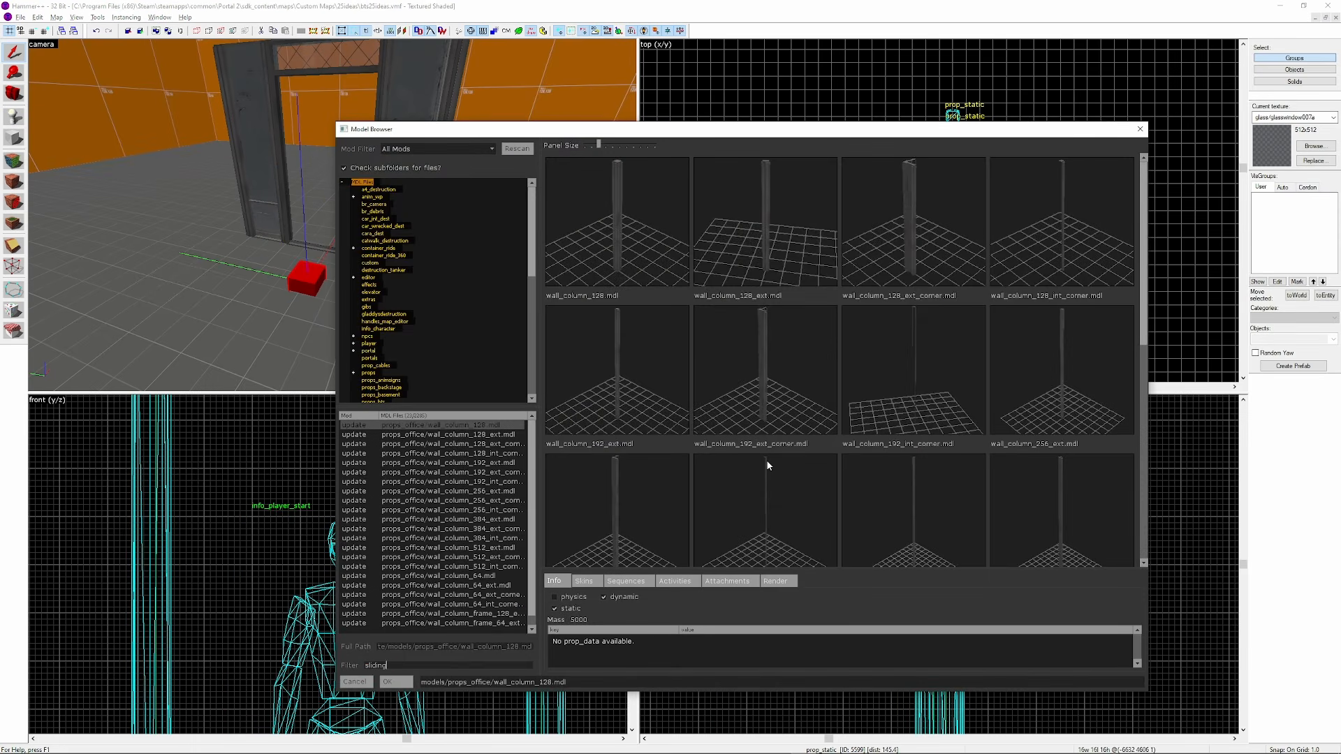
double_click(768, 262)
click(837, 260)
scroll(901, 267, up, 3)
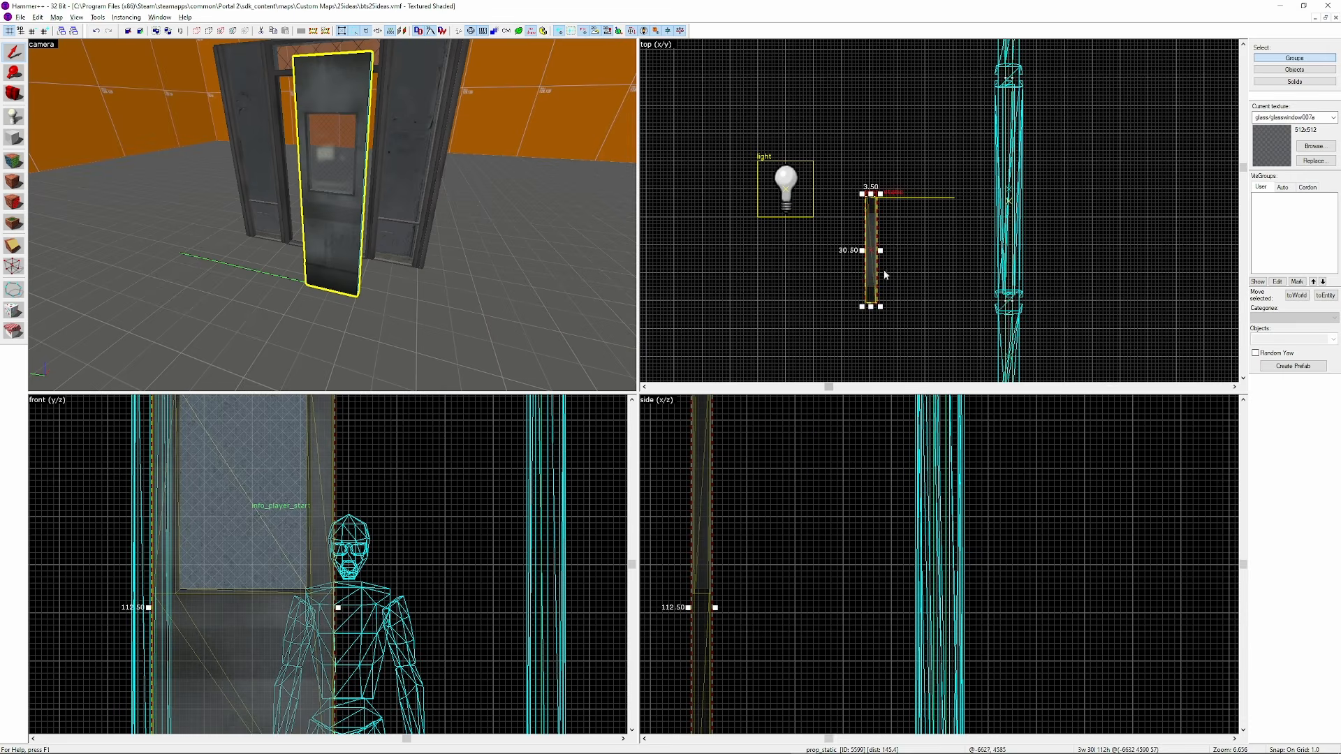
Move the sliding door panel into the doorway and place a duplicate beside it so the pair fills the opening
drag(871, 241, 1009, 241)
scroll(254, 567, down, 5)
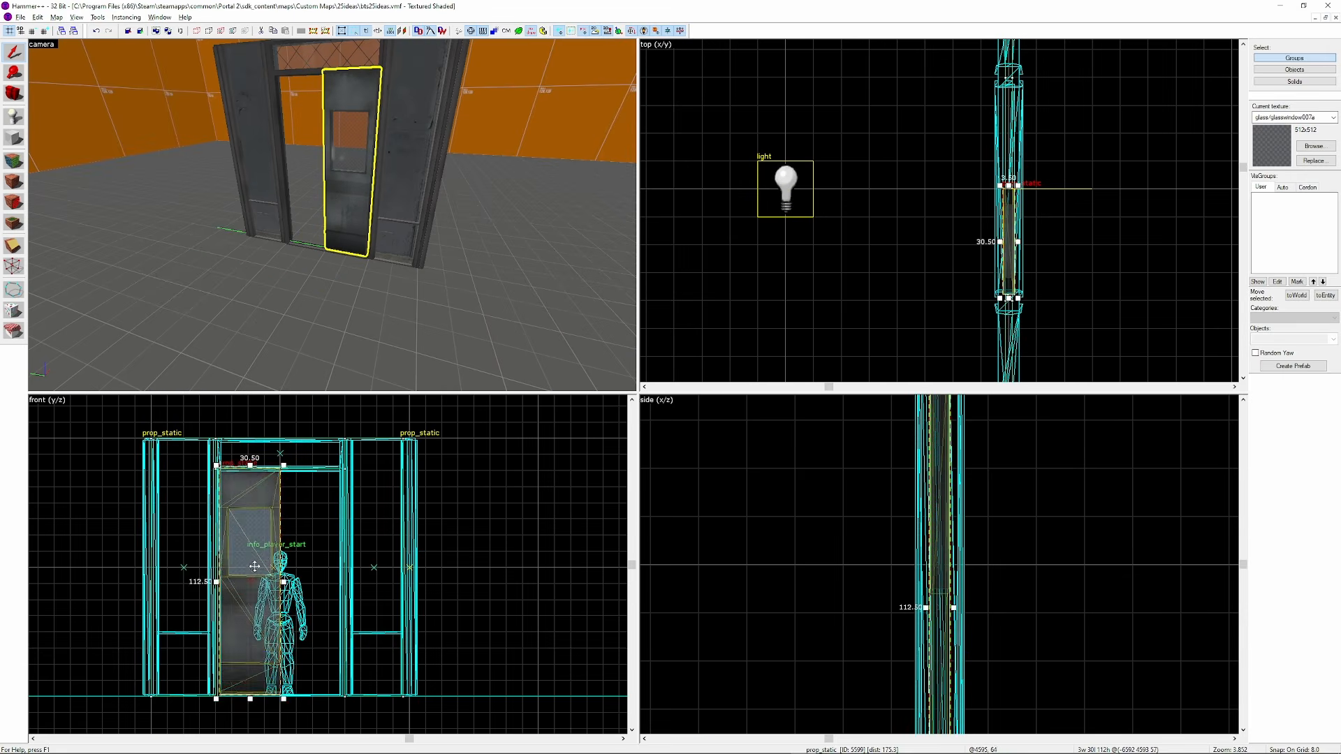
shift+drag(257, 563, 304, 558)
drag(305, 559, 250, 553)
drag(1014, 228, 1014, 226)
mouse_move(1021, 185)
mouse_down()
mouse_move(1062, 234)
mouse_move(845, 180)
mouse_move(842, 201)
mouse_up()
Tilt the first sliding door panel slightly so that it sits crooked in the frame
click(341, 269)
key(z)
click(341, 269)
key(ctrl+e)
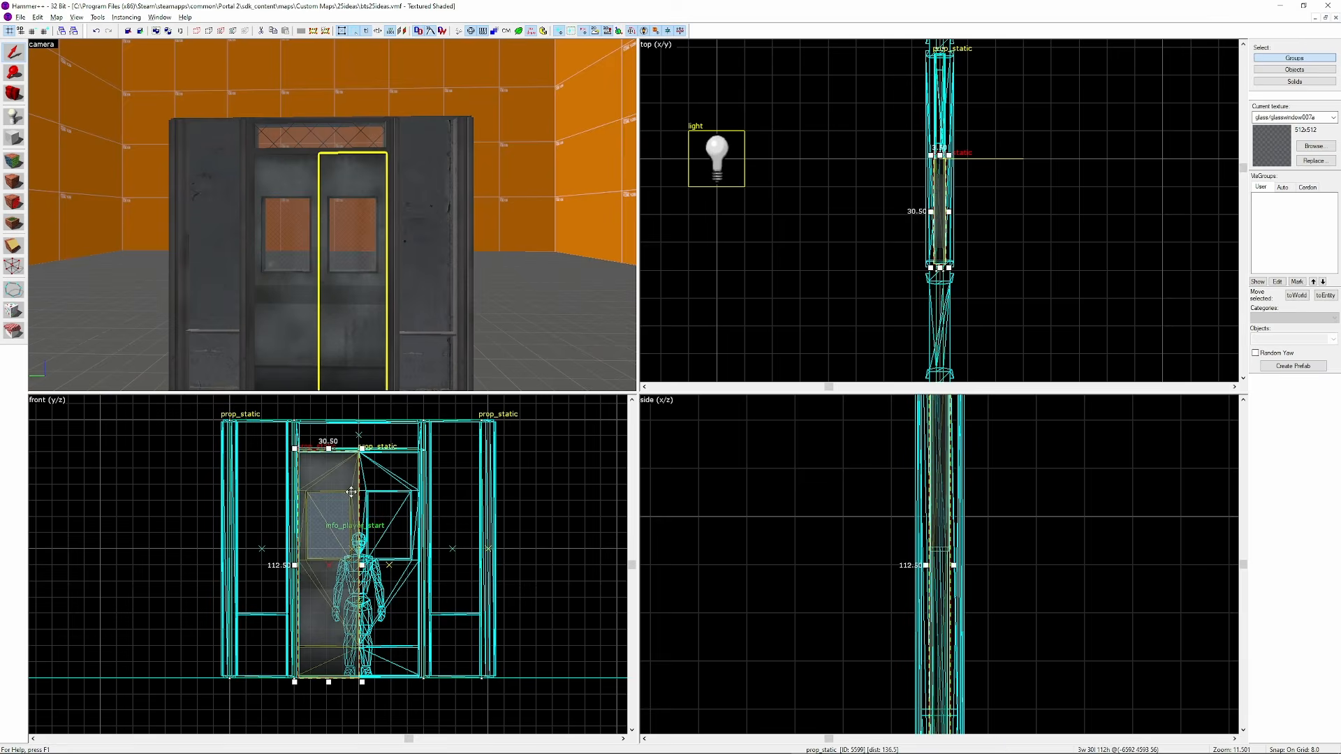
drag(384, 468, 348, 485)
key(Escape)
Tilt the duplicated door panel slightly toward the other one and deselect it
key(z)
click(332, 215)
key(z)
key(ctrl+e)
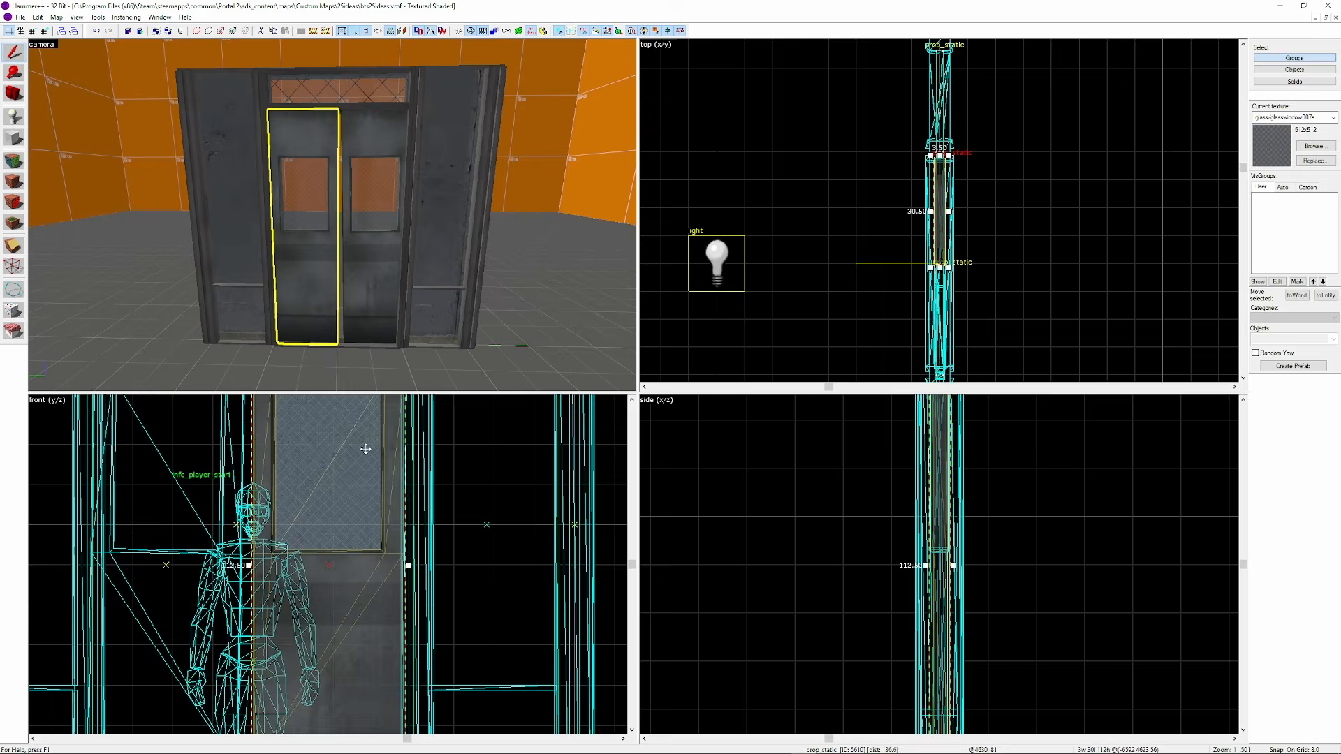
scroll(364, 449, down, 6)
scroll(348, 409, up, 5)
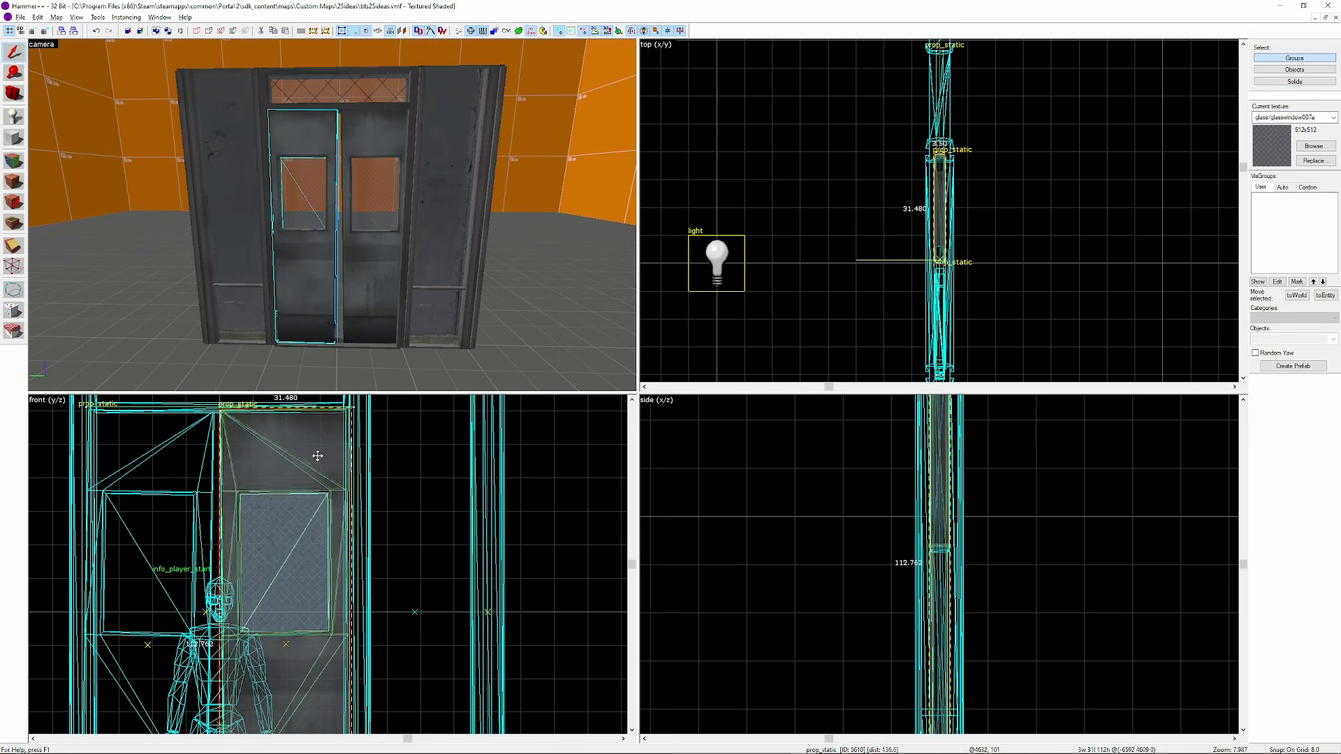
drag(352, 407, 310, 440)
click(450, 443)
key(z)
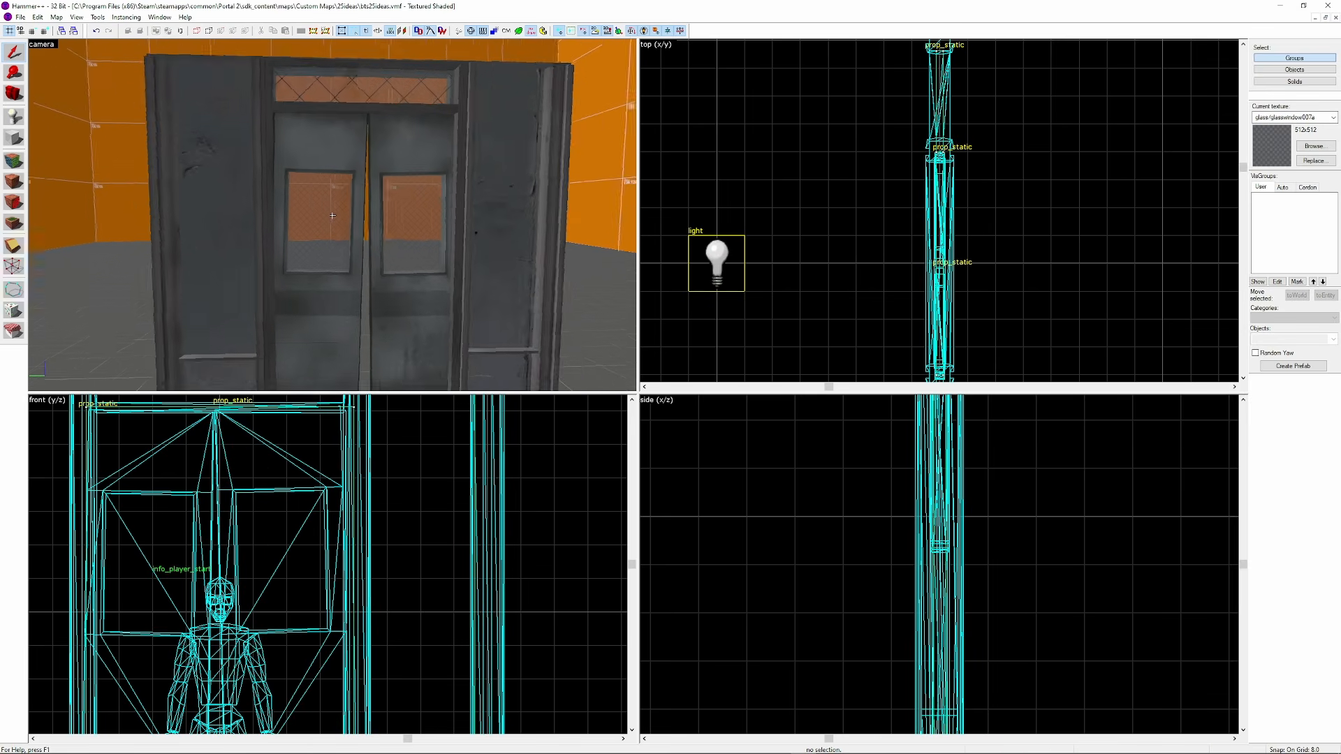
Change the copied door frame's model to sliding_door_sensor.mdl and position it over the small window above the doors
click(332, 215)
key(z)
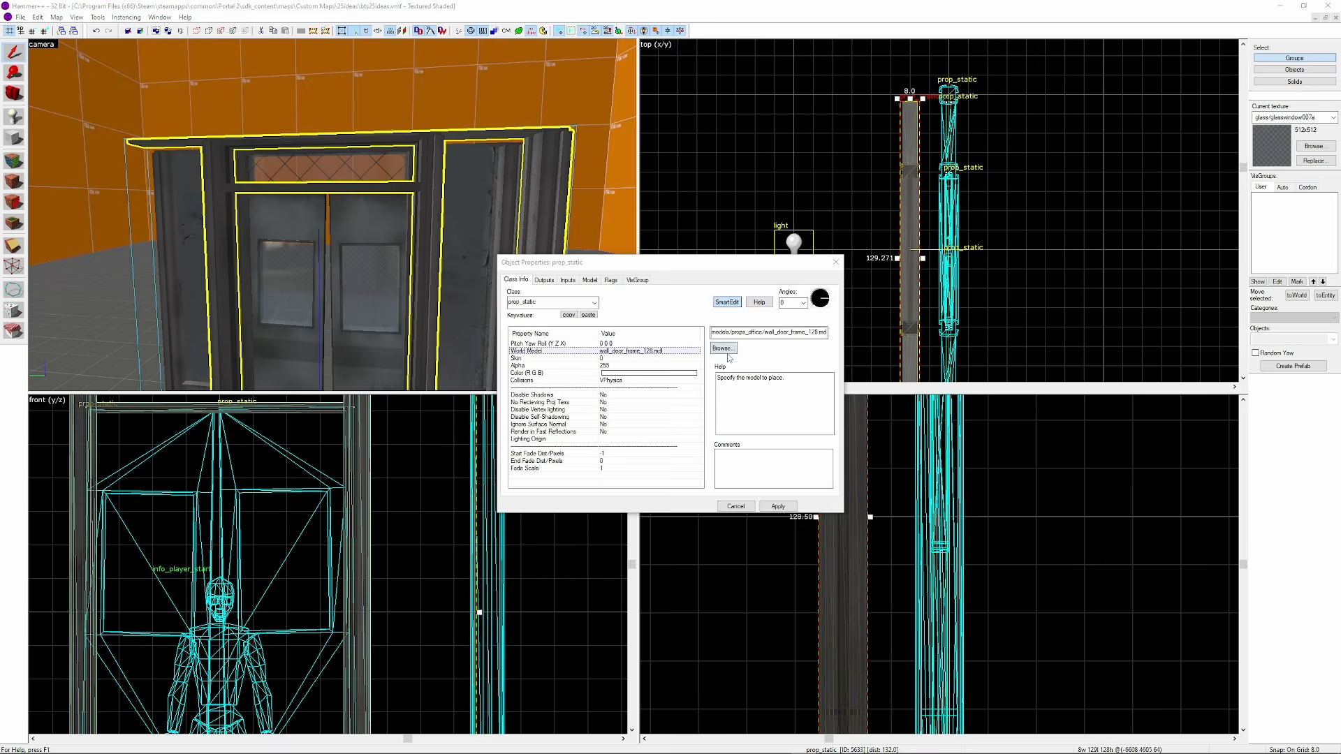
click(728, 353)
double_click(766, 351)
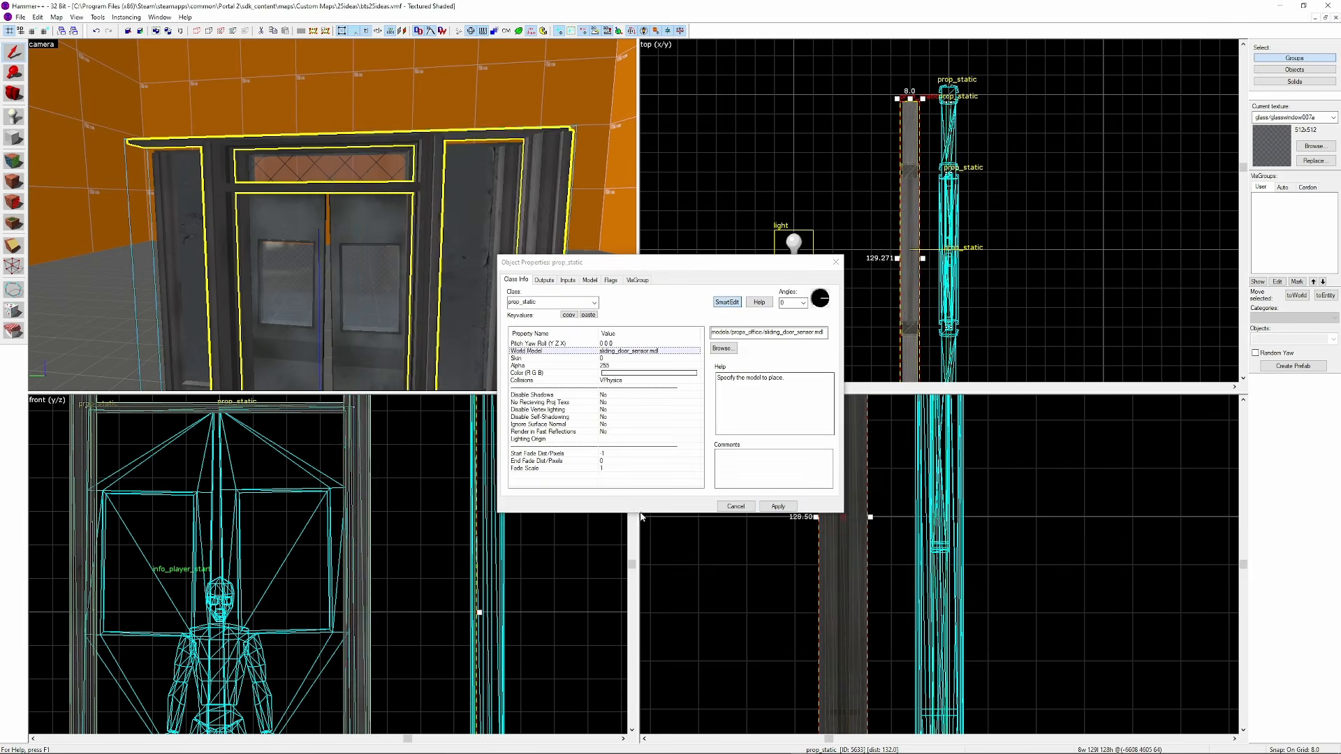
scroll(967, 243, up, 4)
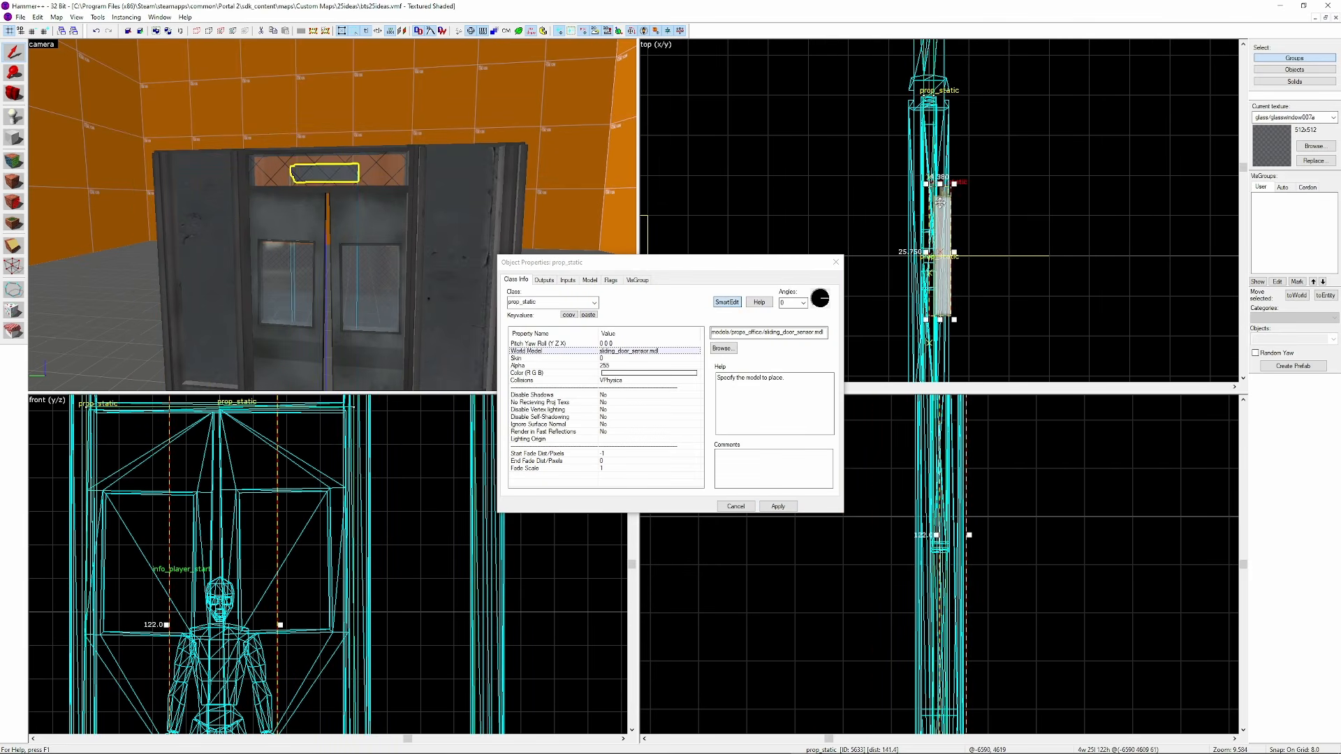
Put a copy of the sensor on the opposite side of the door frame, turned to a yaw of 180, and close its properties
drag(893, 303, 923, 302)
key(Escape)
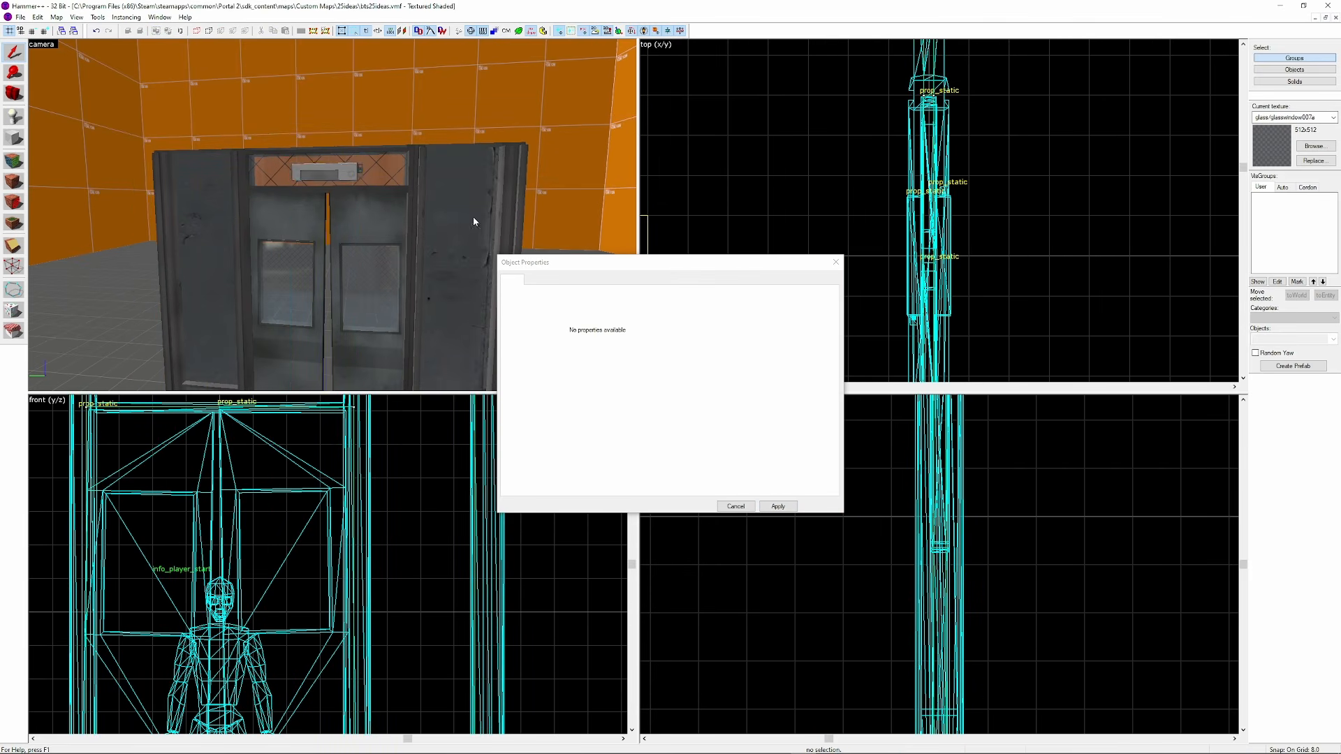
key(z)
key(w)
key(z)
click(332, 236)
key(z)
key(s)
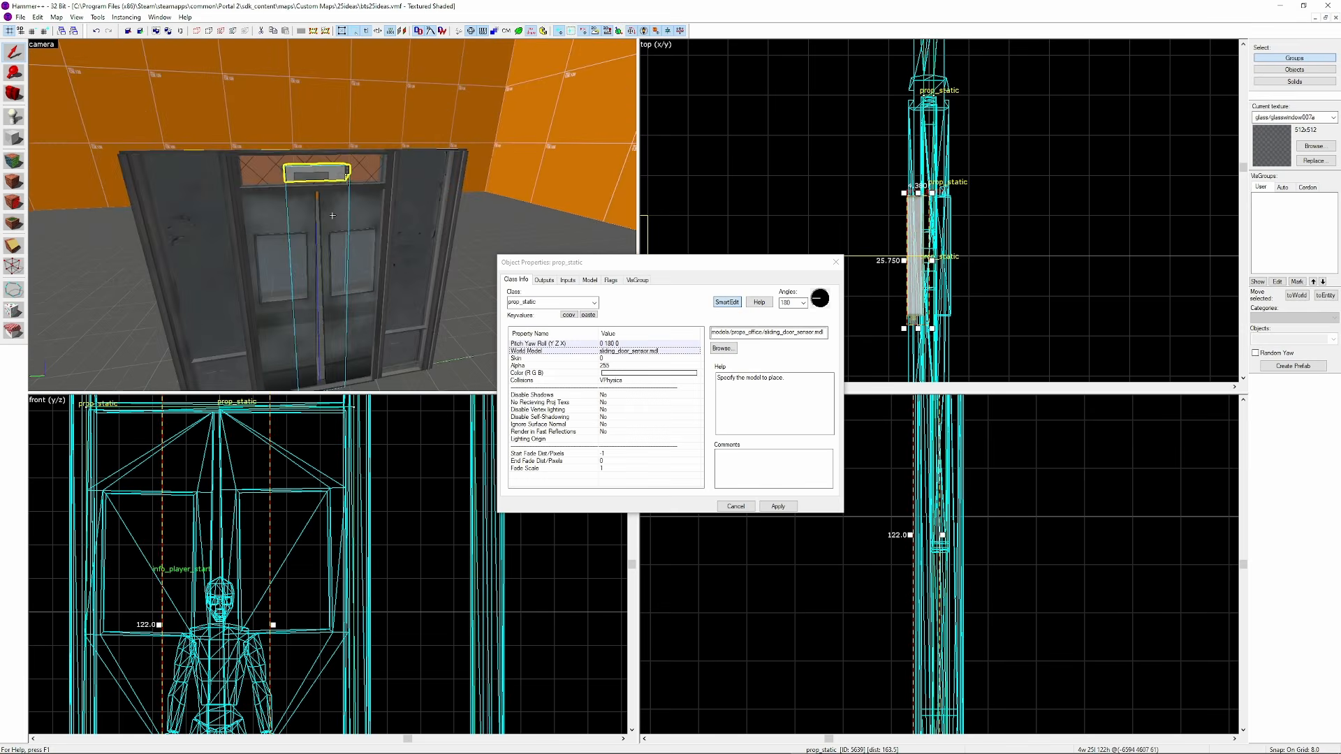
key(z)
click(332, 215)
key(z)
key(s)
key(z)
click(836, 262)
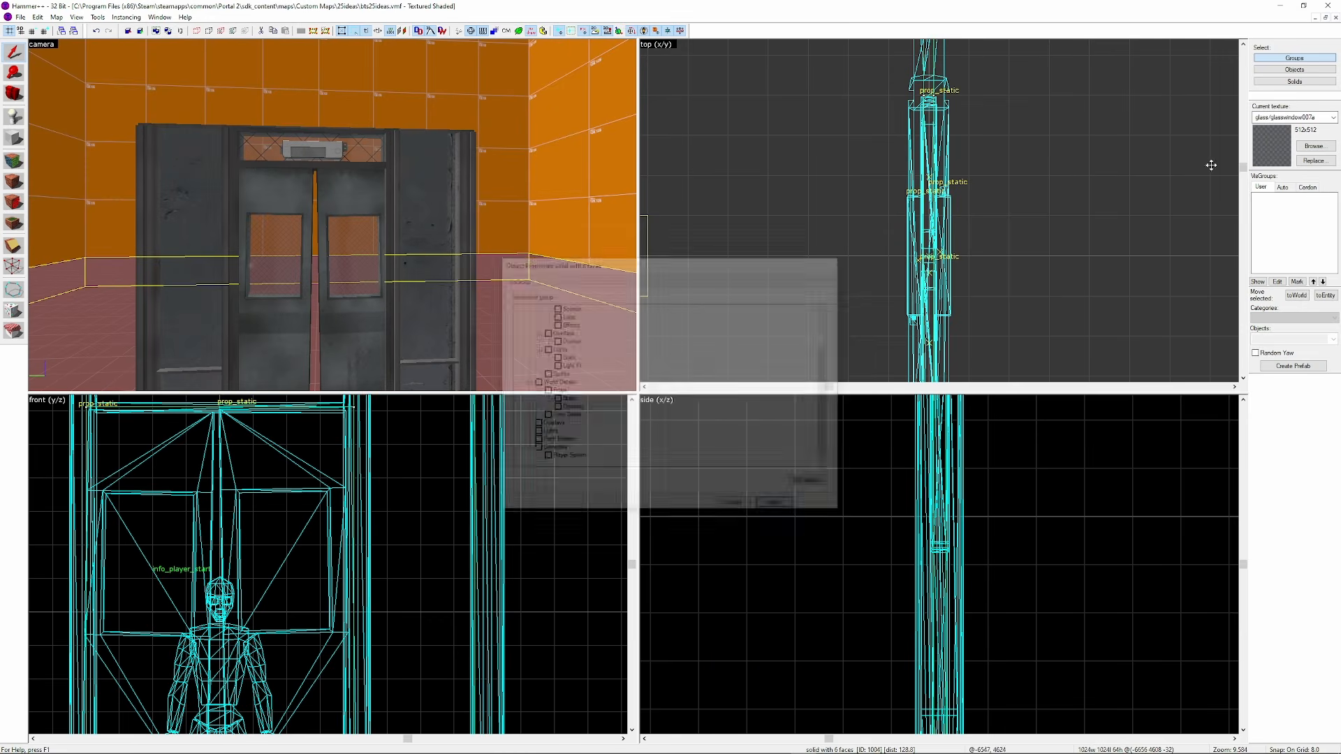
Place an entity above the doors near the sensor and set its class to env_sprite
scroll(314, 138, up, 3)
scroll(314, 138, down, 1)
click(13, 117)
click(350, 136)
click(15, 53)
key(alt+Return)
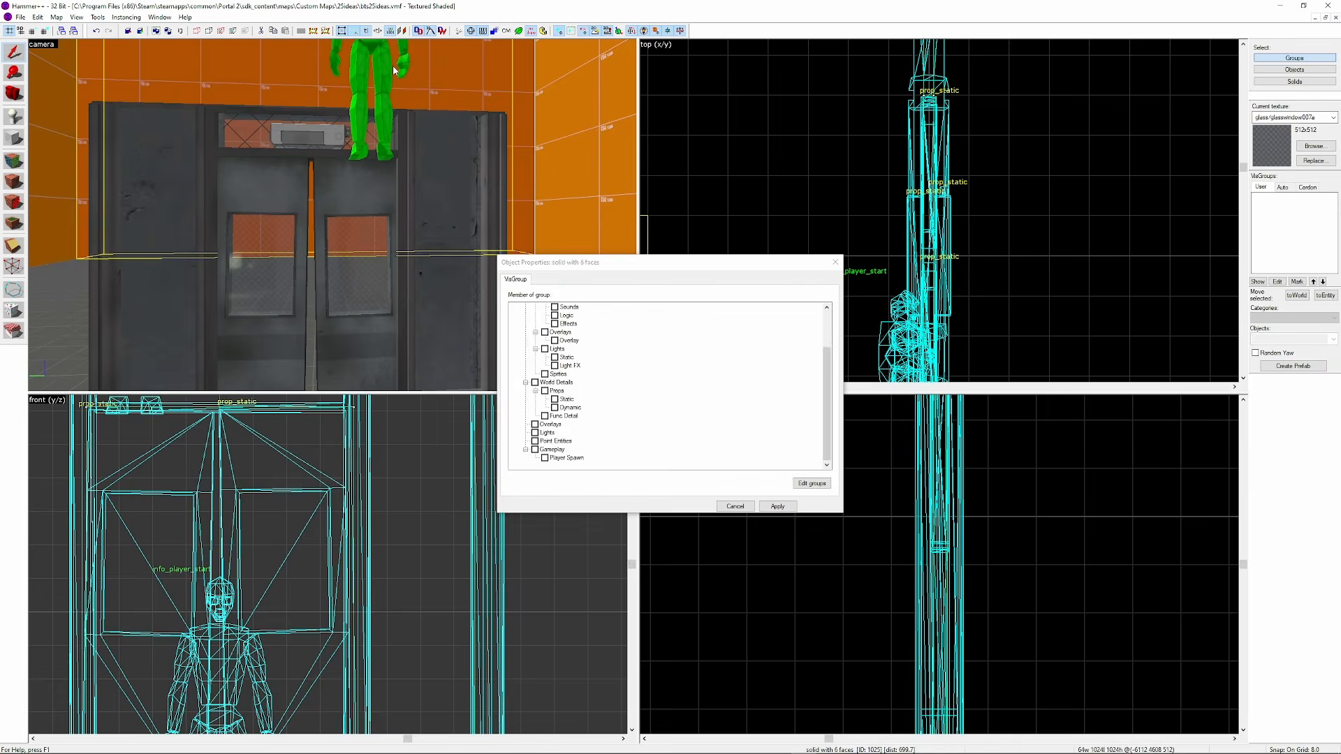
double_click(579, 302)
text(env_sprite)
key(Return)
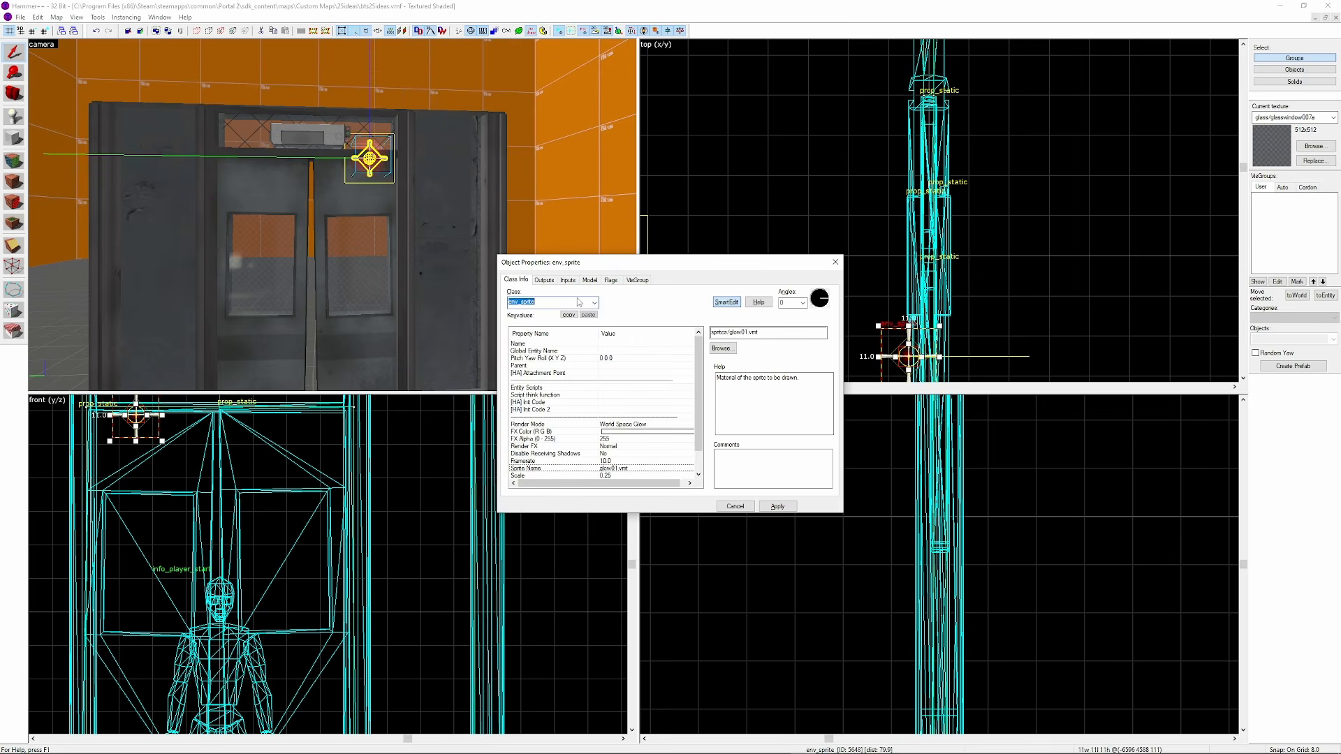
Set the sprite's material to light_glow03.vmt, its color to red and its FX alpha to 240
click(723, 347)
key(Return)
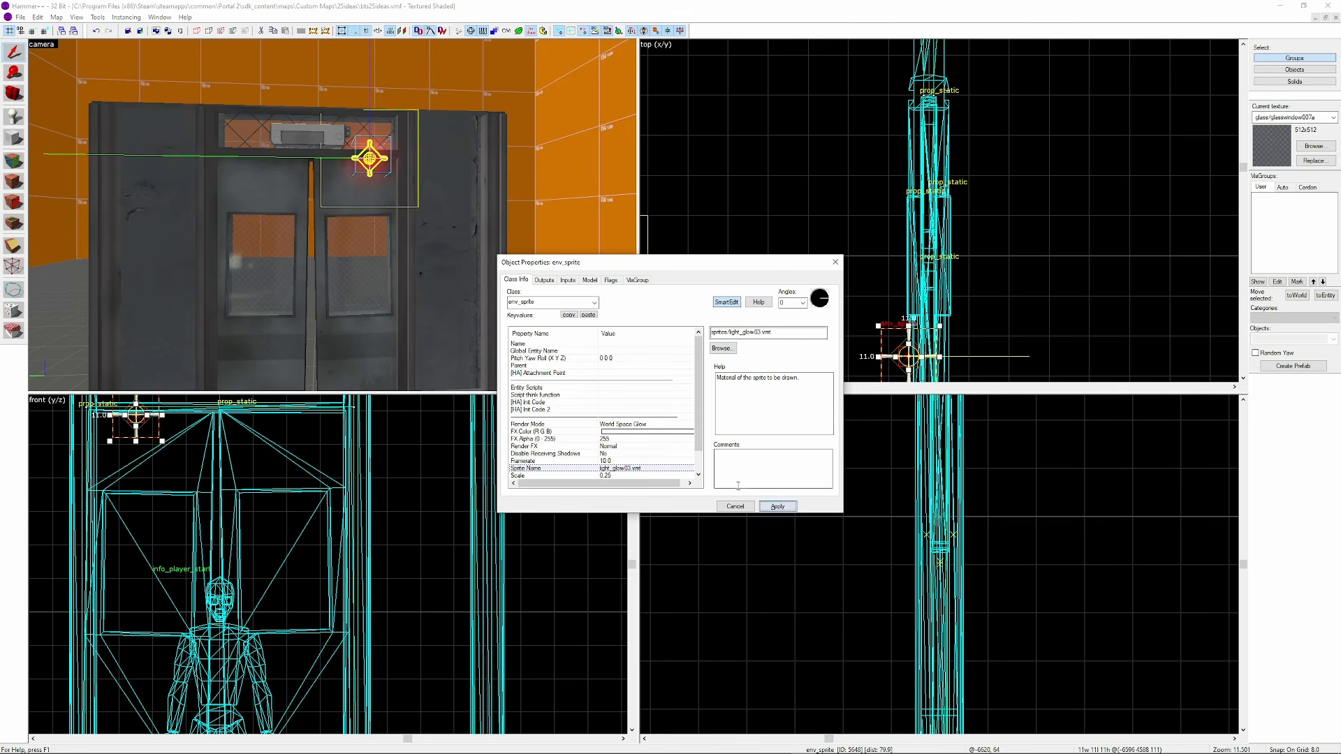
click(746, 357)
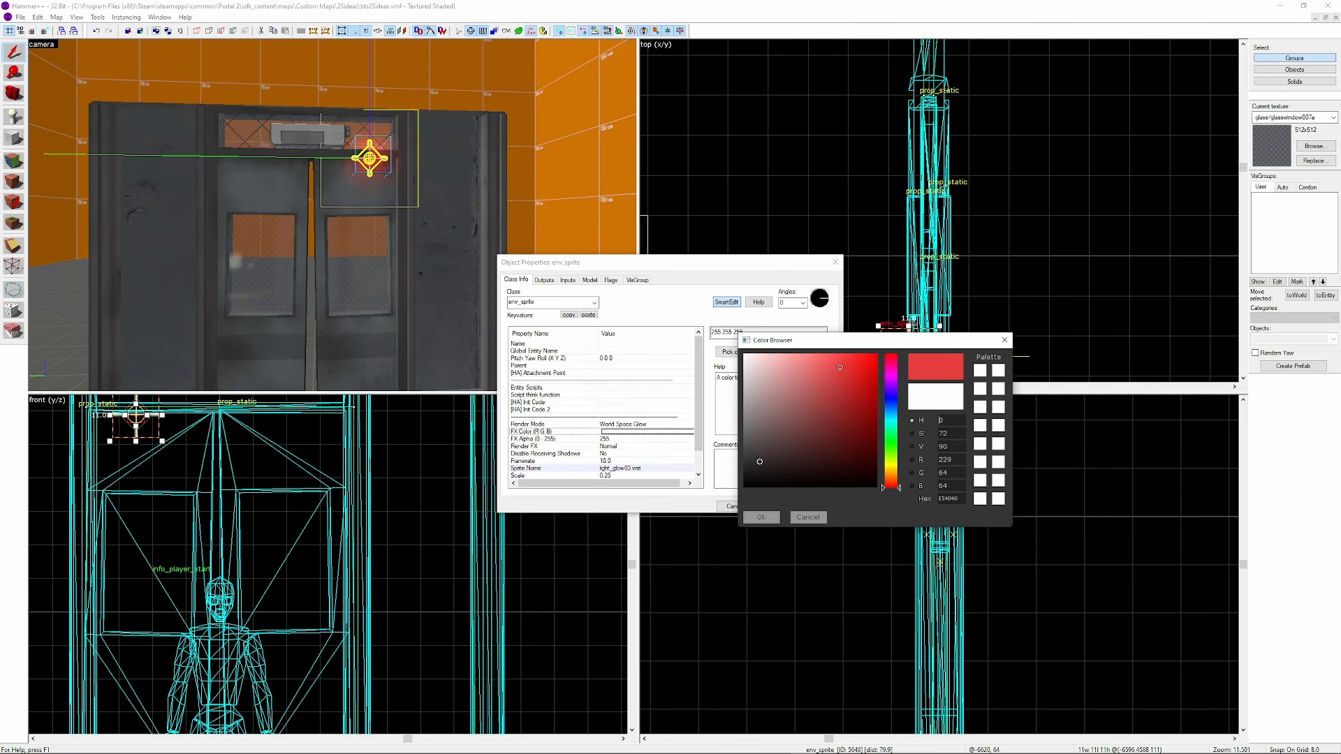
click(761, 517)
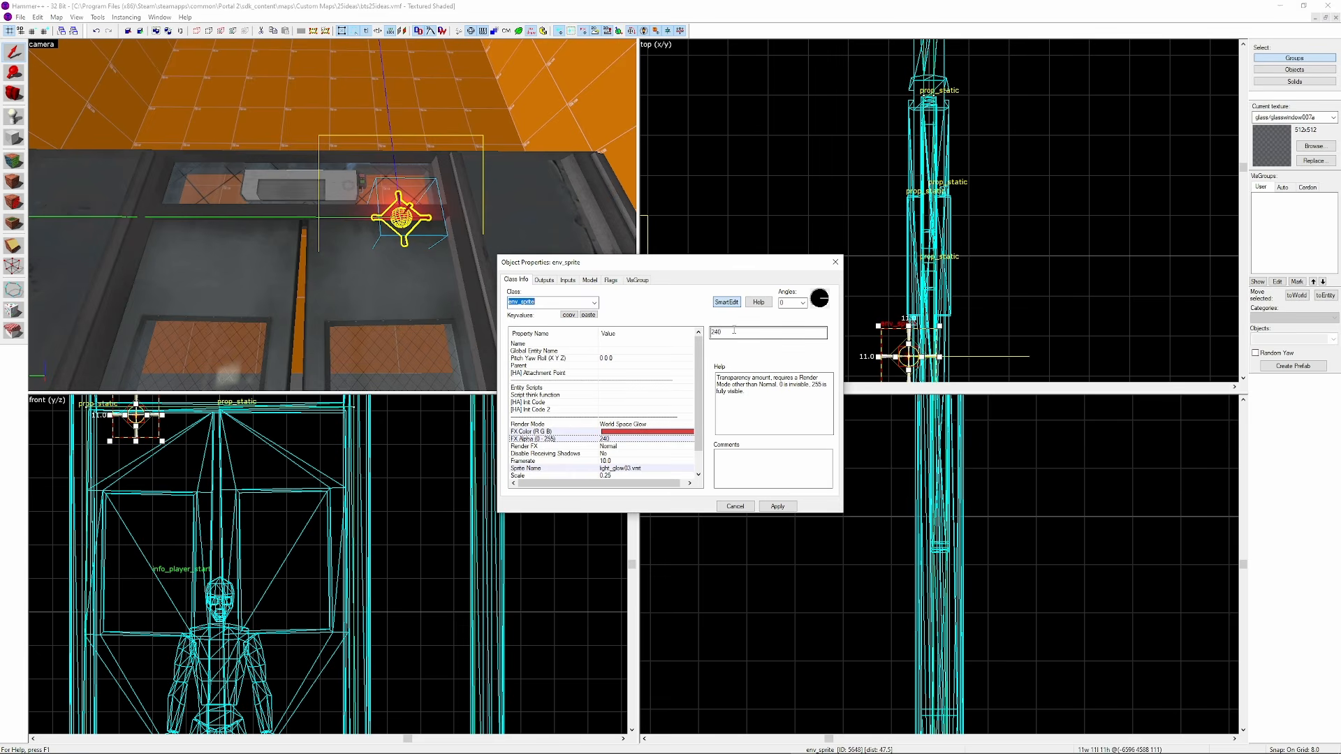
Set the sprite's scale to 0.1
click(628, 451)
scroll(629, 452, down, 2)
click(629, 453)
double_click(745, 333)
text(0.1)
key(Return)
scroll(618, 463, down, 2)
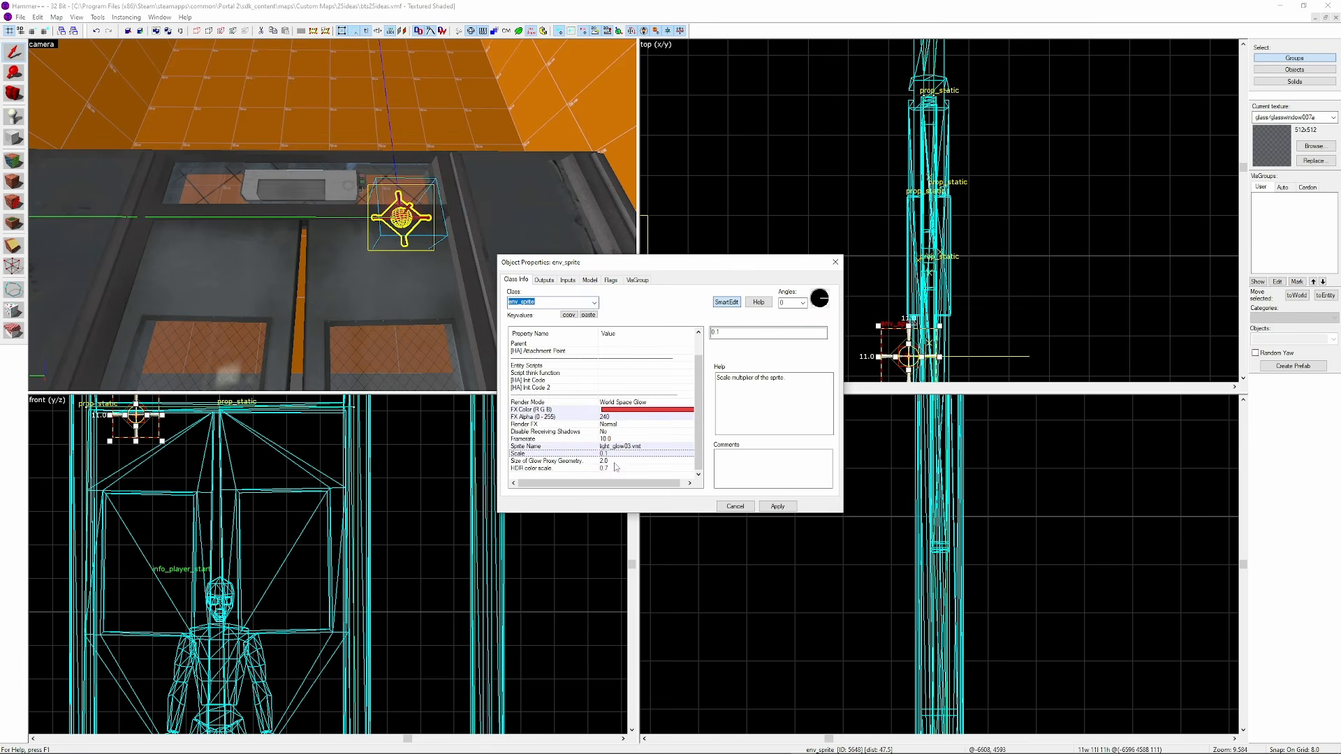
Move the glow sprite onto the sensor above the doors using a finer grid, and inspect the doors in game
scroll(920, 357, up, 4)
key(bracketleft)
key(bracketleft)
key(bracketleft)
drag(914, 359, 906, 256)
scroll(209, 608, up, 4)
drag(209, 615, 180, 510)
scroll(930, 266, up, 3)
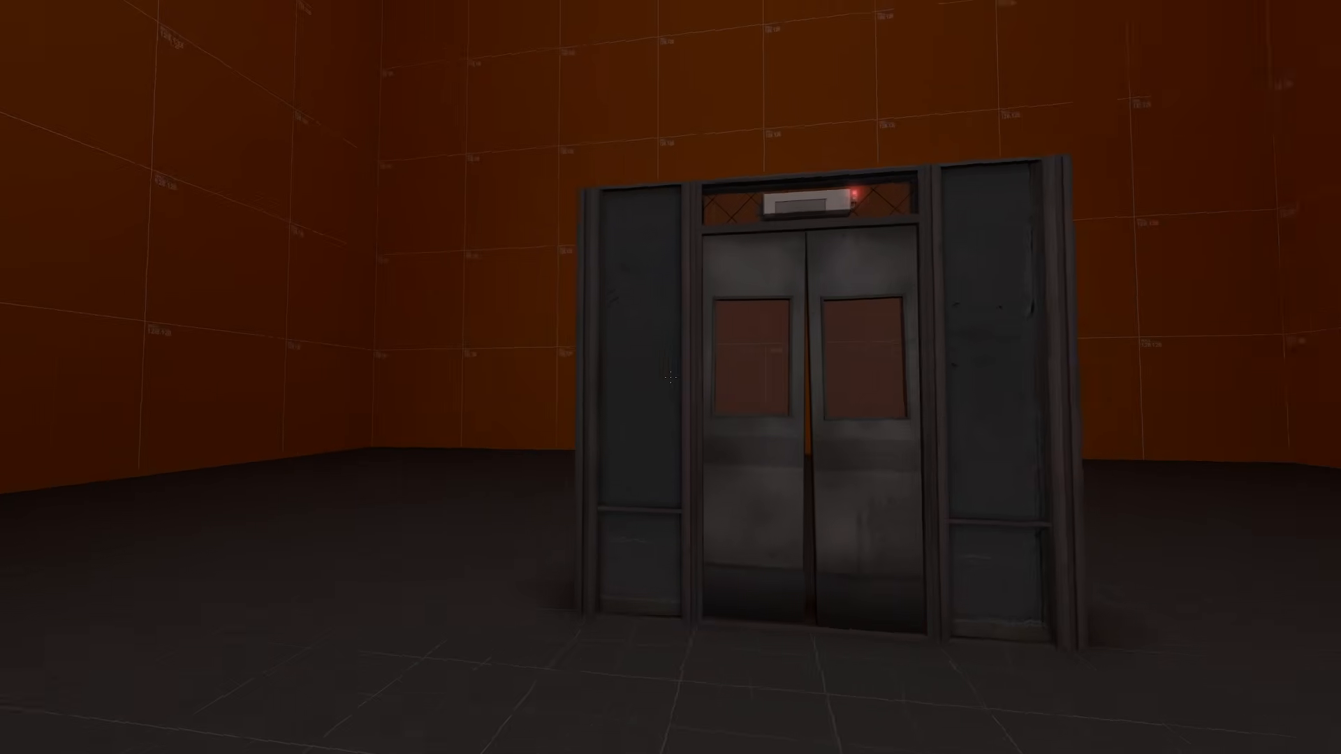
key(w)
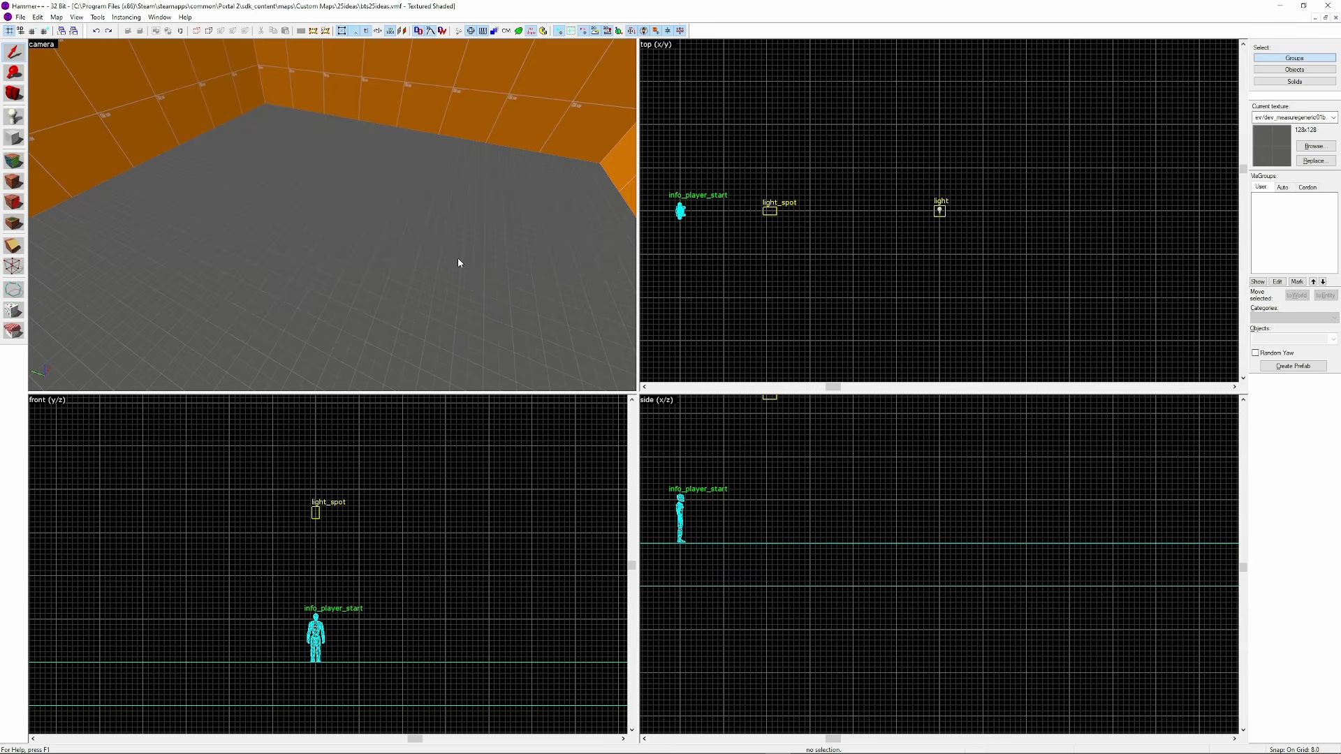
Place an entity on the empty floor and set its class to prop_dynamic
key(alt+Return)
text(prop_dynamic)
key(Return)
Filter the model browser for "fan" and assign props_bts/fan01_small.mdl as the prop_dynamic's world model
scroll(594, 423, down, 5)
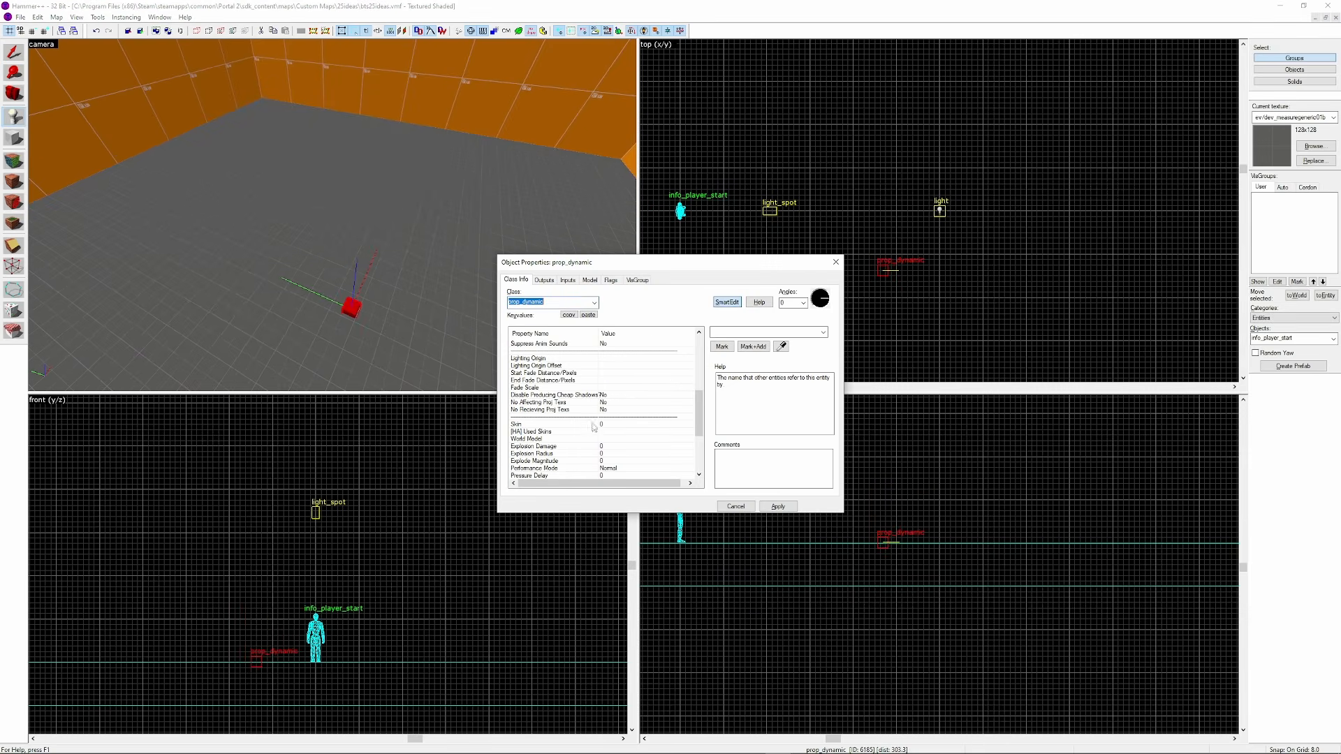
click(593, 427)
click(807, 333)
text(fan)
click(768, 224)
click(629, 224)
double_click(754, 227)
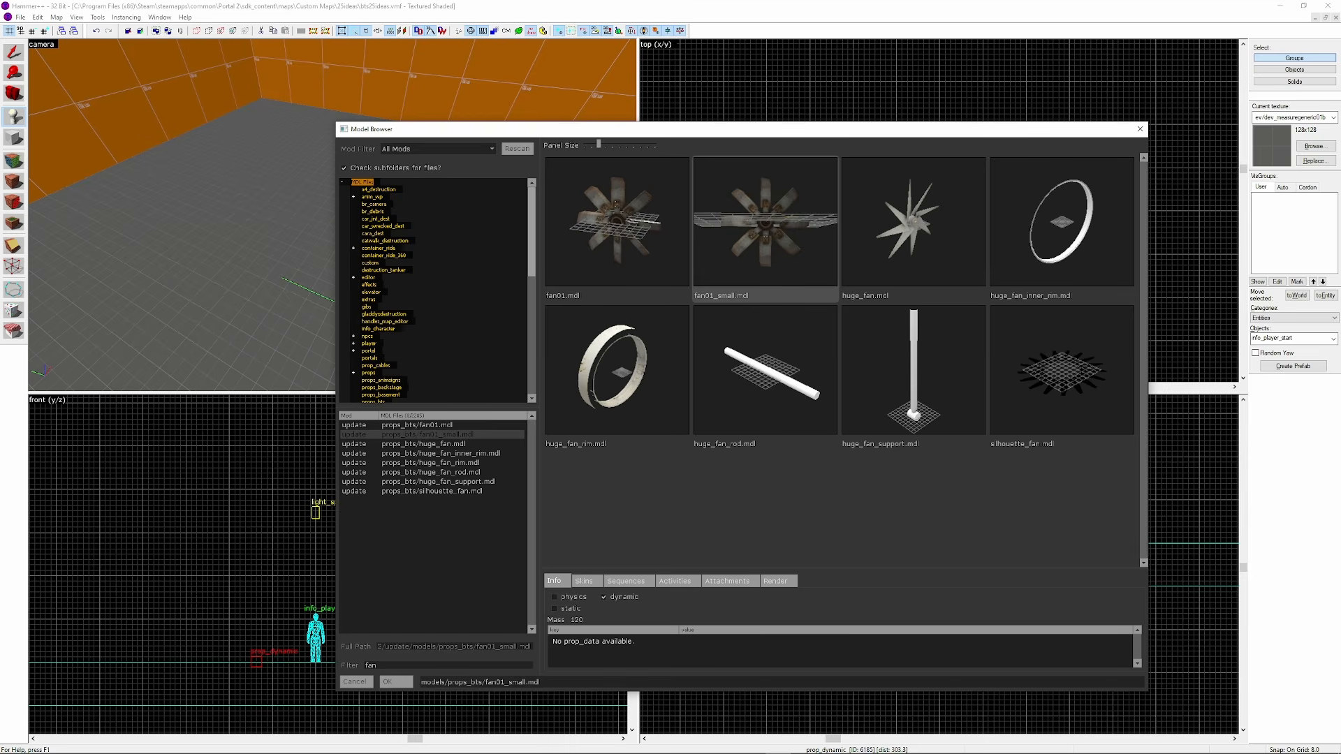
Align the fan with the light using a grid of 32 and raise it off the floor
key(bracketright)
key(bracketright)
drag(883, 269, 940, 210)
drag(324, 676, 324, 591)
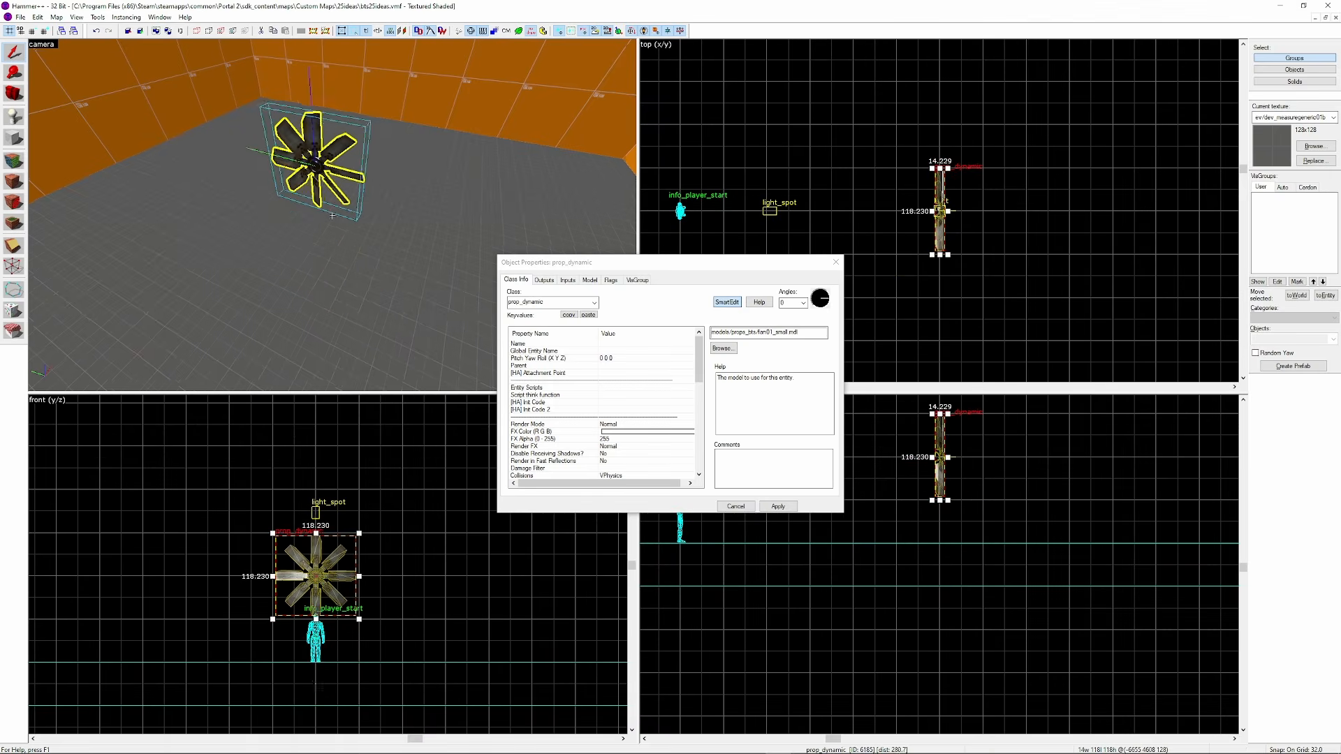
Lay the fan flat at a pitch of -90, raise it further, and make tools/toolsnodraw the current texture
click(336, 300)
key(z)
key(z)
click(338, 298)
scroll(938, 447, up, 5)
click(943, 445)
drag(961, 576, 1058, 458)
key(z)
key(s)
key(w)
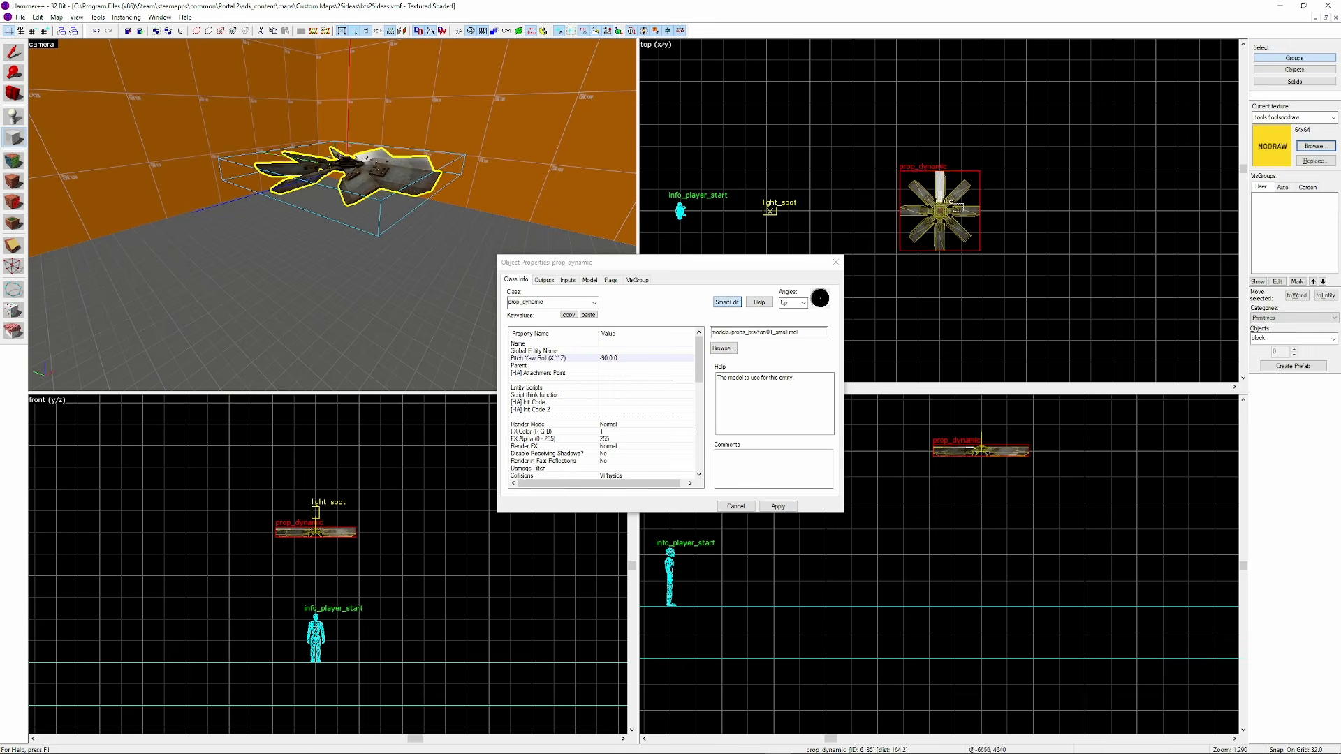
Create a nodraw block 16 by 16 units wide and 24 units high around the fan's hub
scroll(951, 202, up, 10)
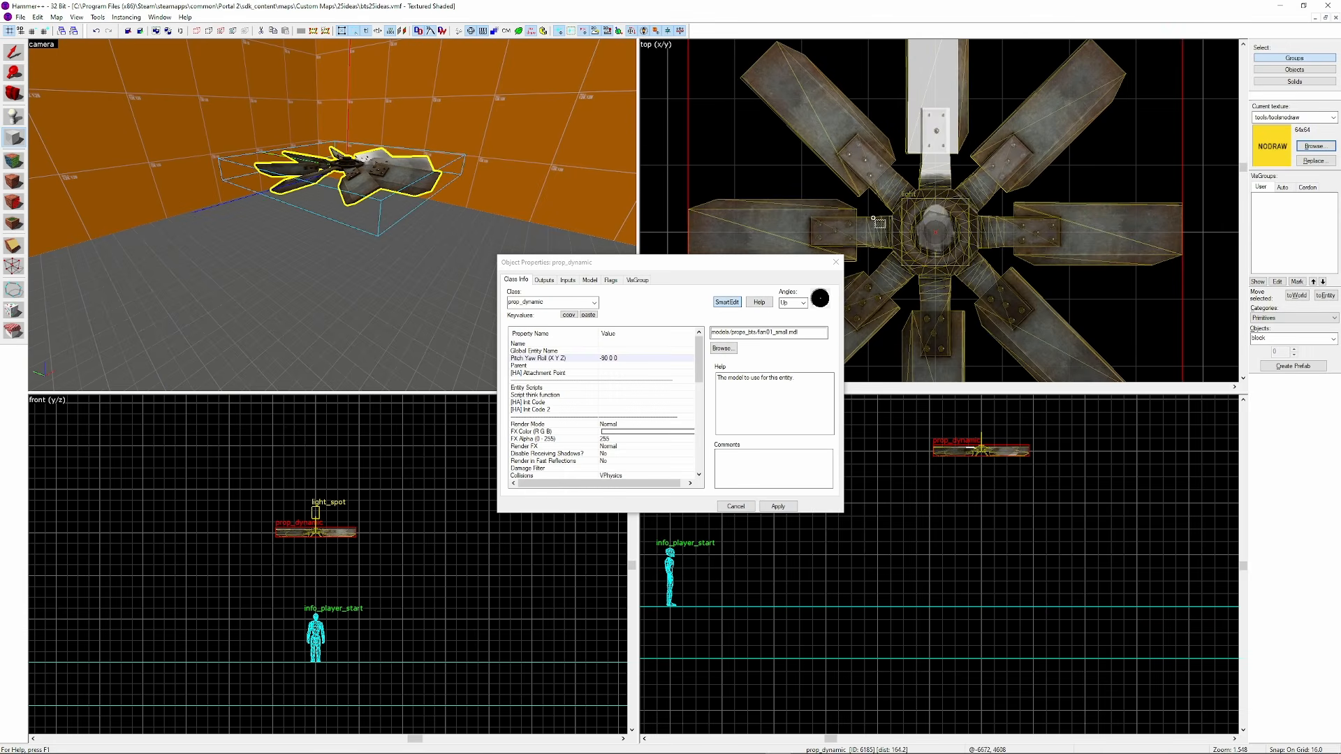
key(bracketleft)
key(bracketleft)
click(995, 296)
scroll(978, 493, up, 5)
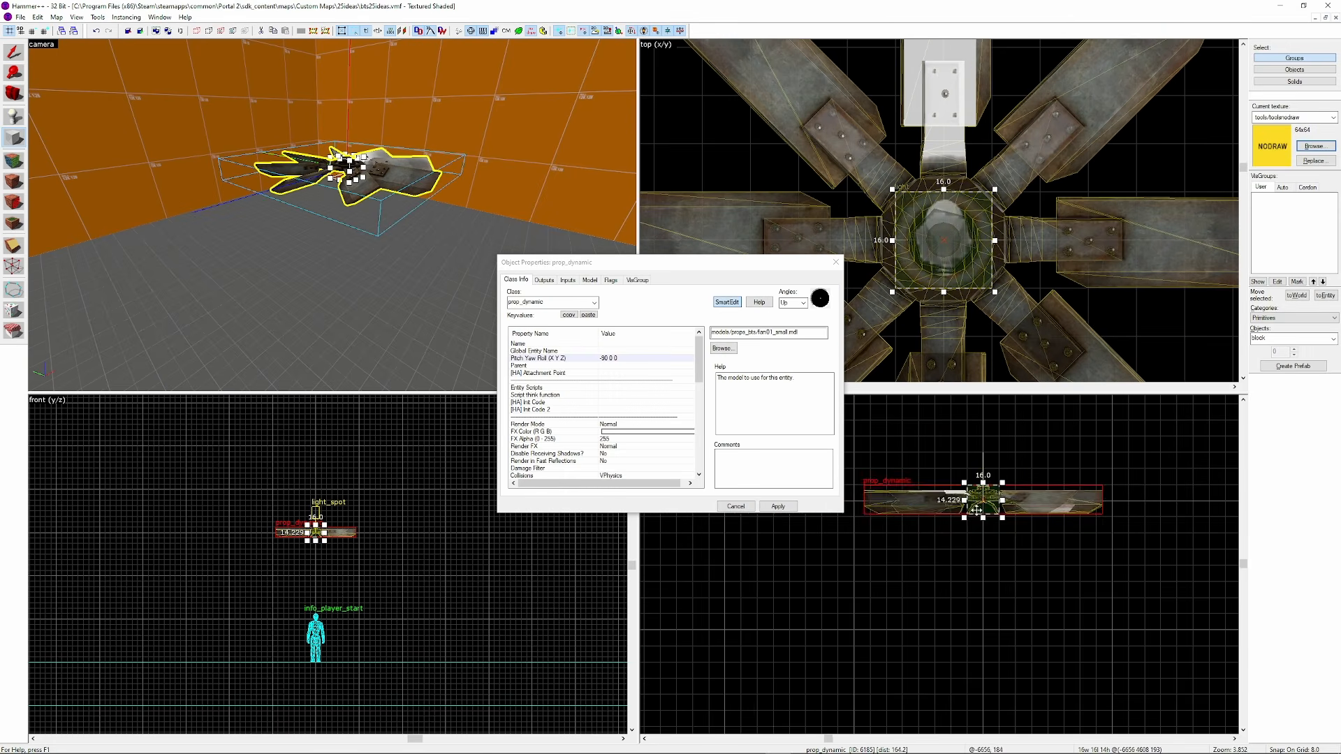
key(Return)
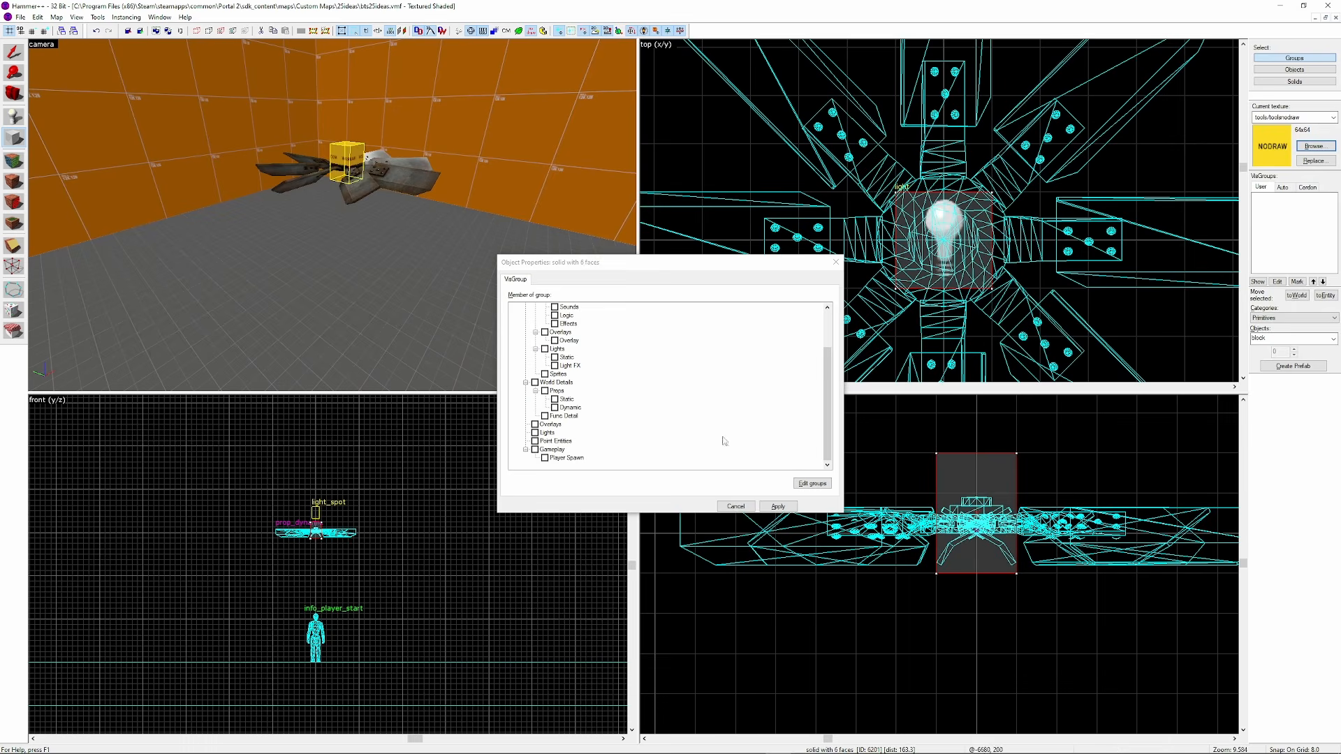
Tie the nodraw block to an entity, set its class to func_rotating and name it fan_rot
key(z)
key(w)
key(shift+s)
key(ctrl+t)
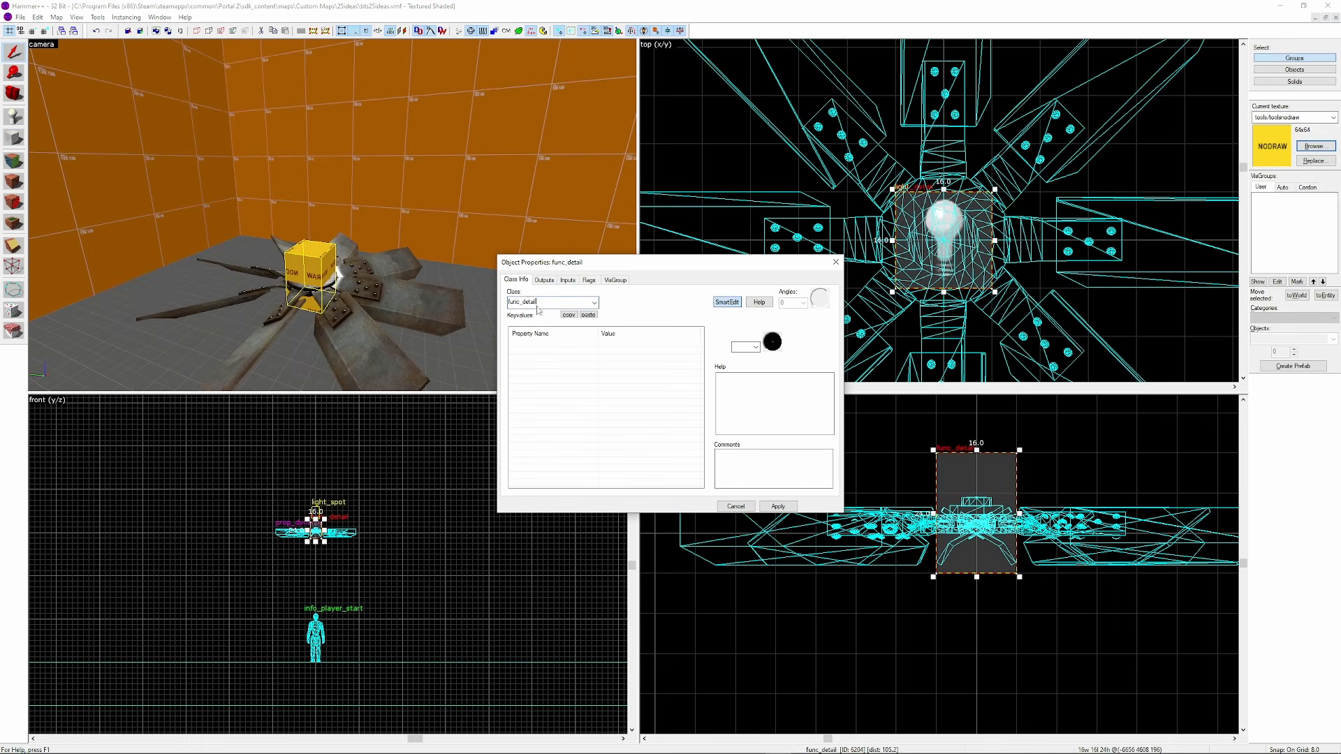
click(532, 314)
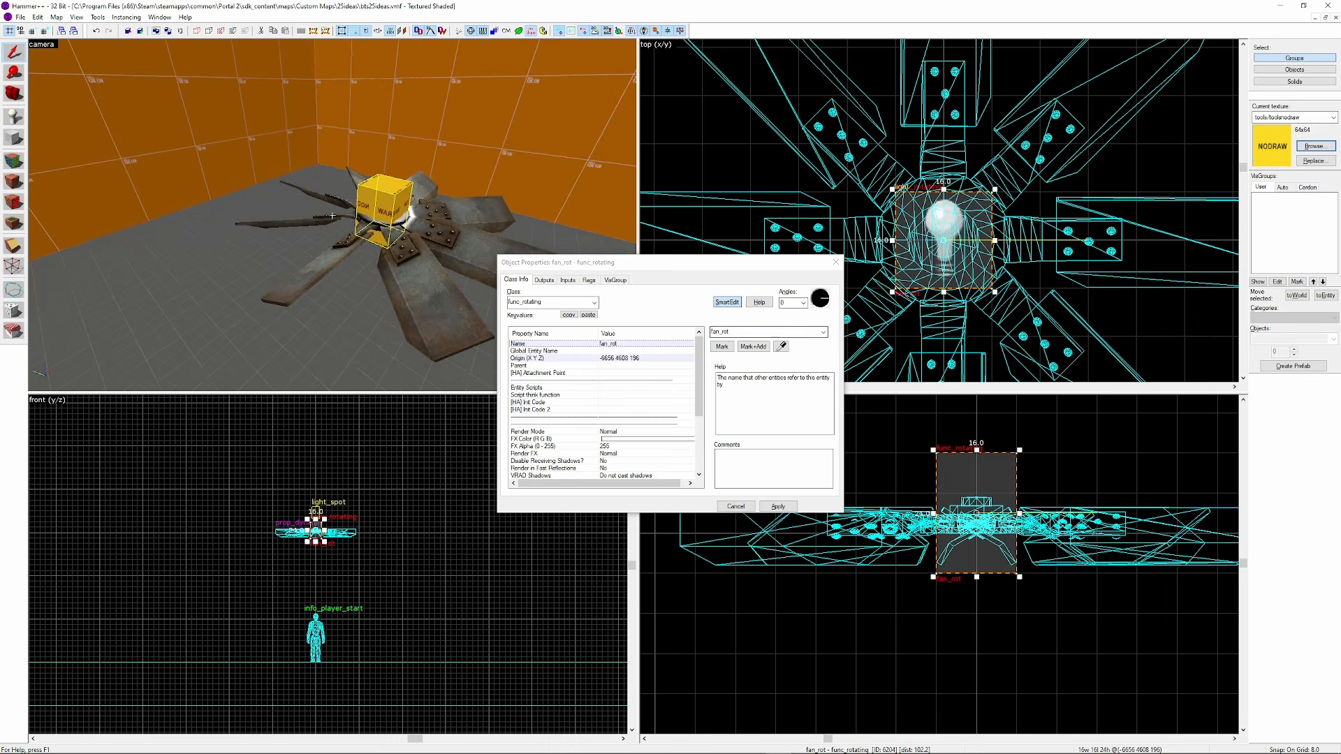
Enable fan_rot's Start ON flag and set its rotating sound to world/sp_a2_pull_the_rug_ratchamber_fan.wav
click(589, 279)
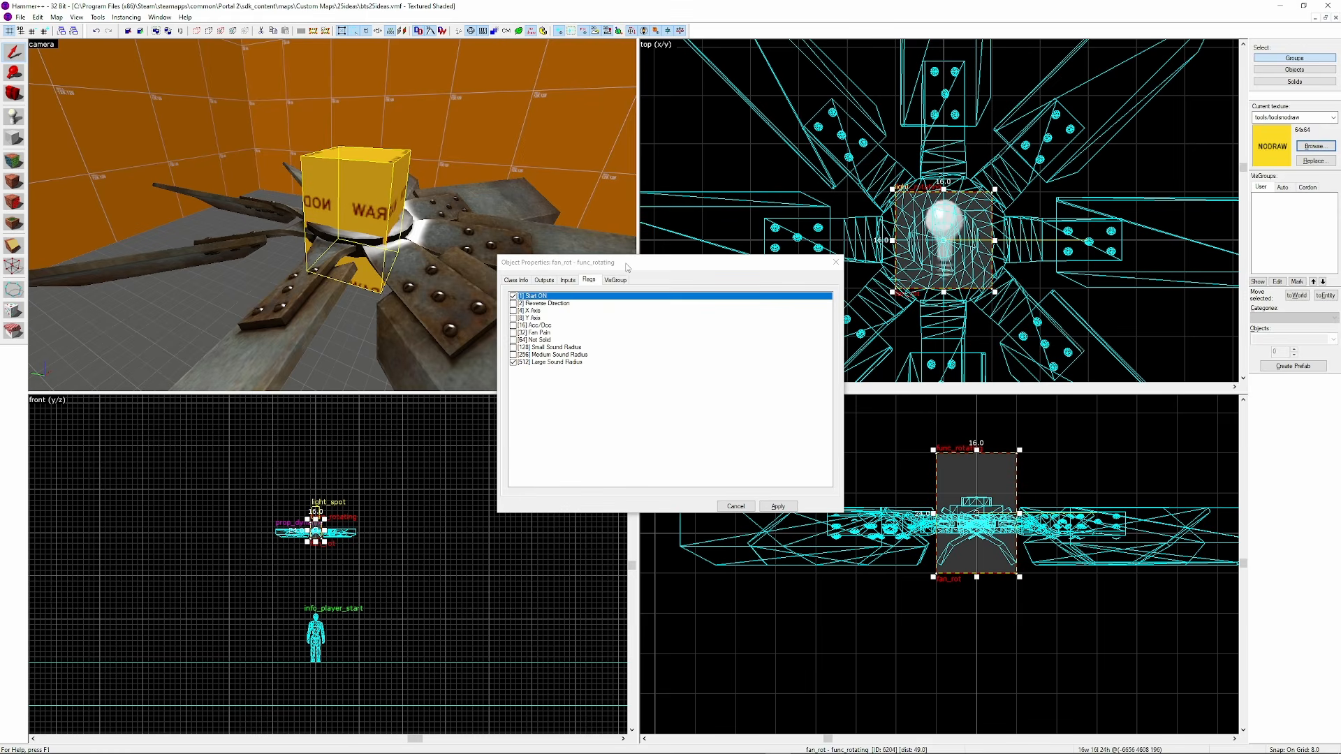
drag(627, 268, 462, 345)
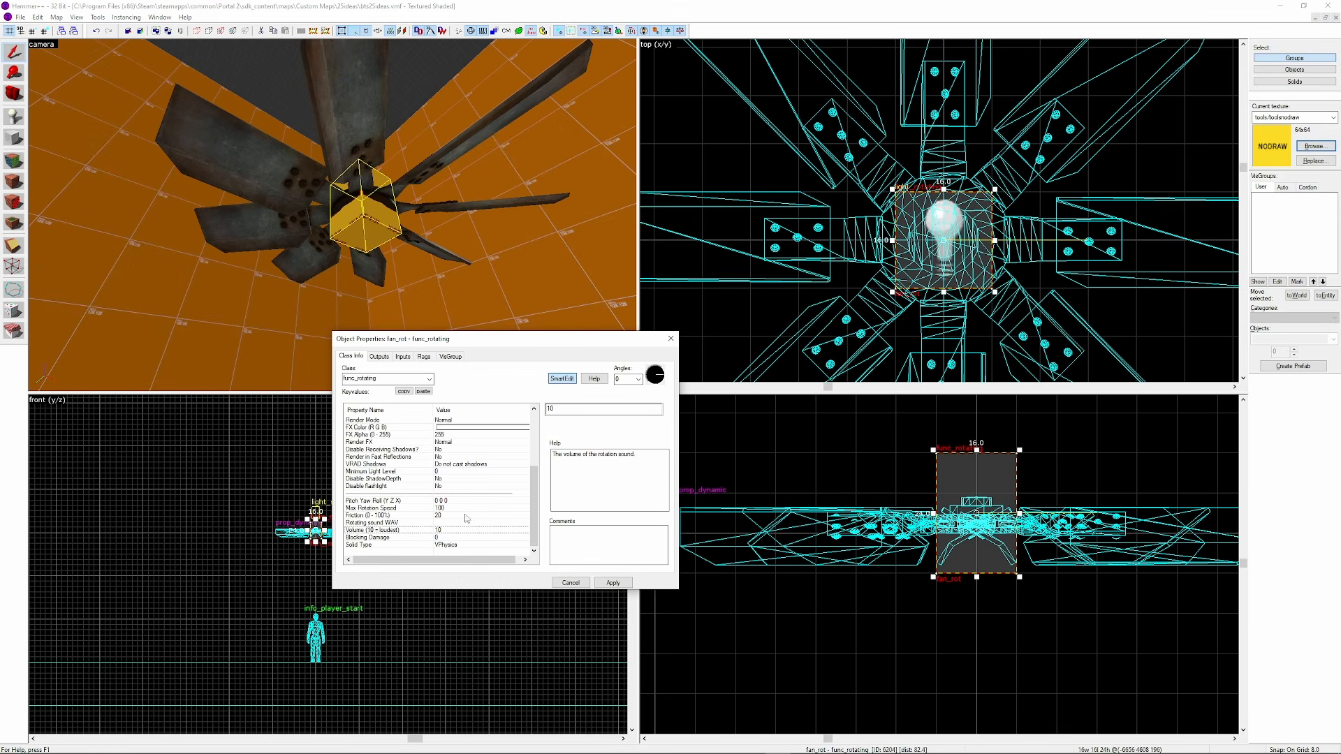
click(557, 425)
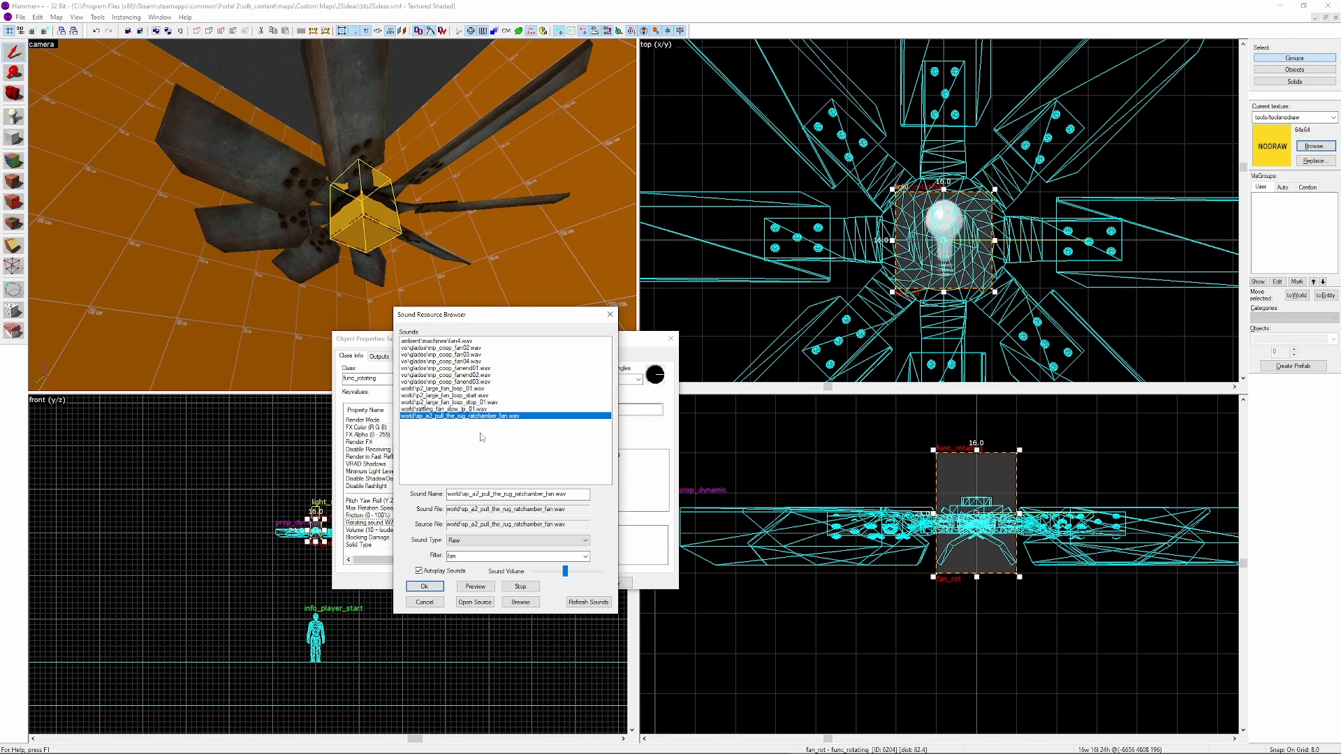
click(427, 586)
click(601, 585)
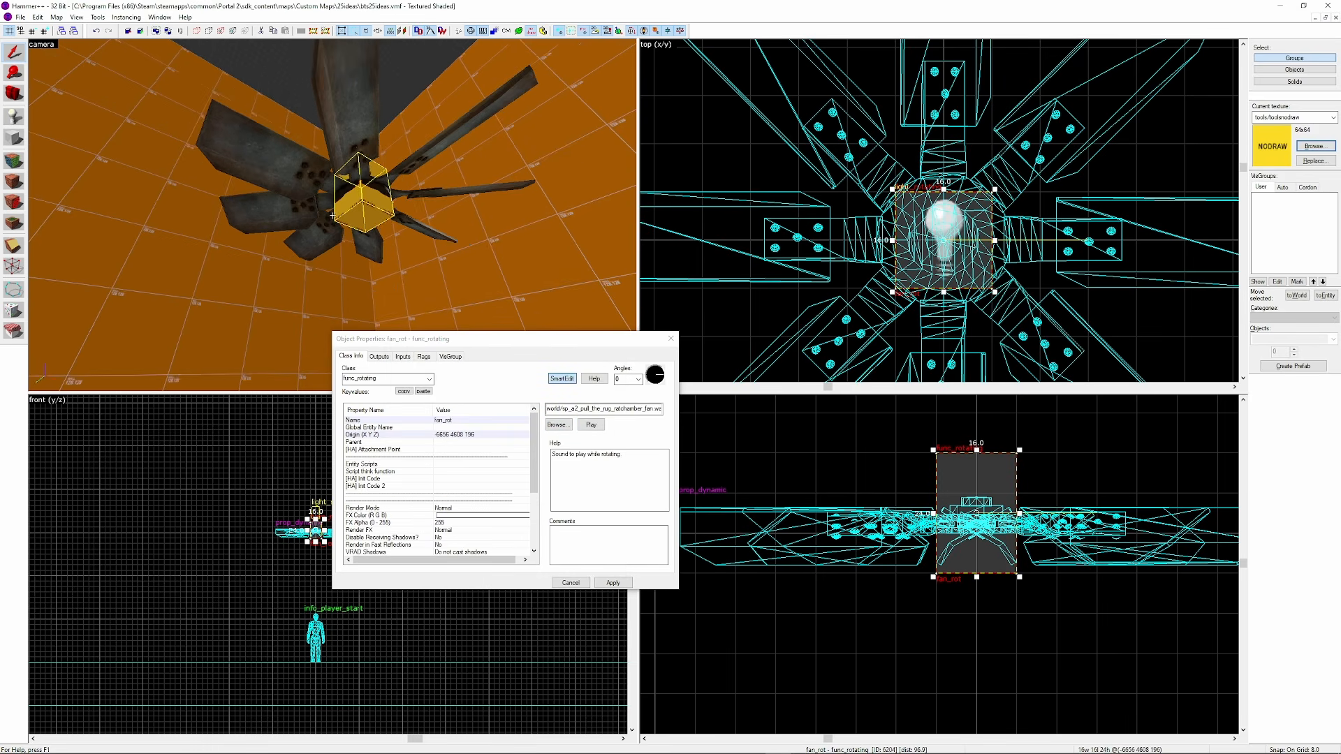
click(605, 585)
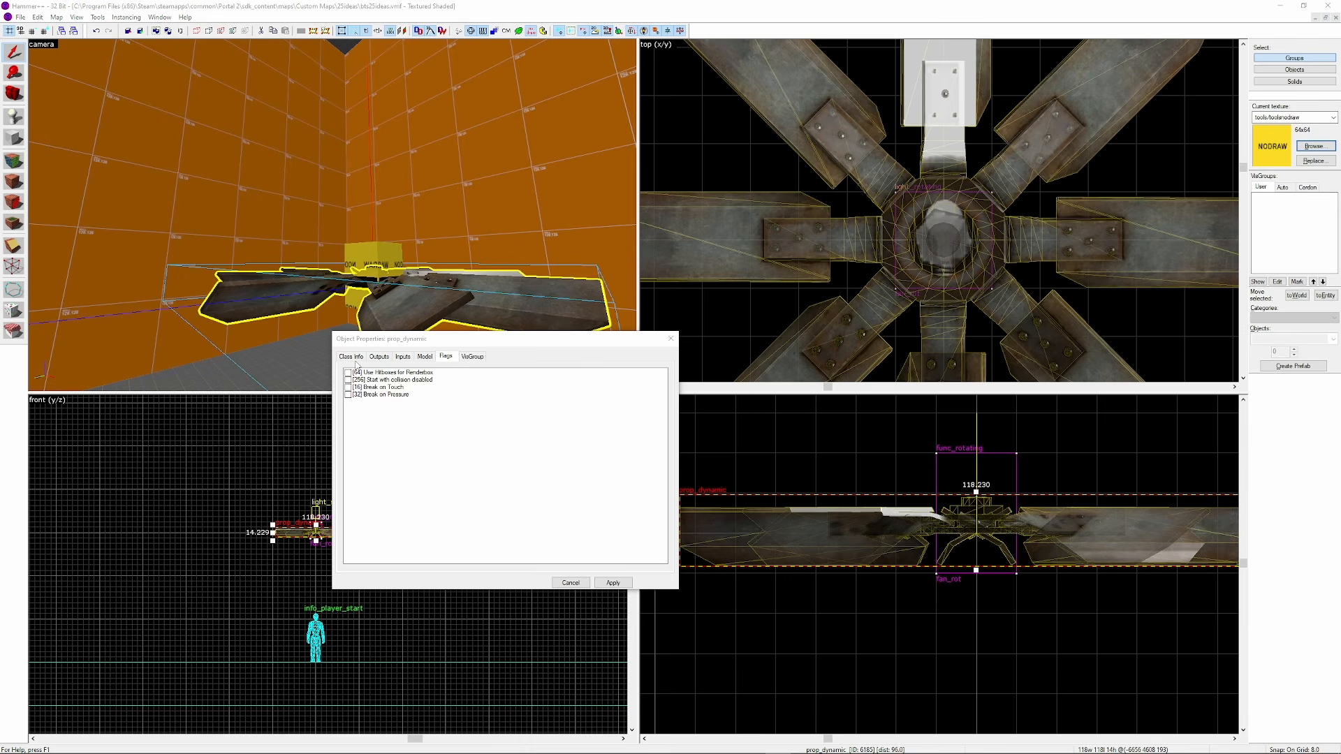
Set the fan prop_dynamic's parent to fan_rot
click(350, 358)
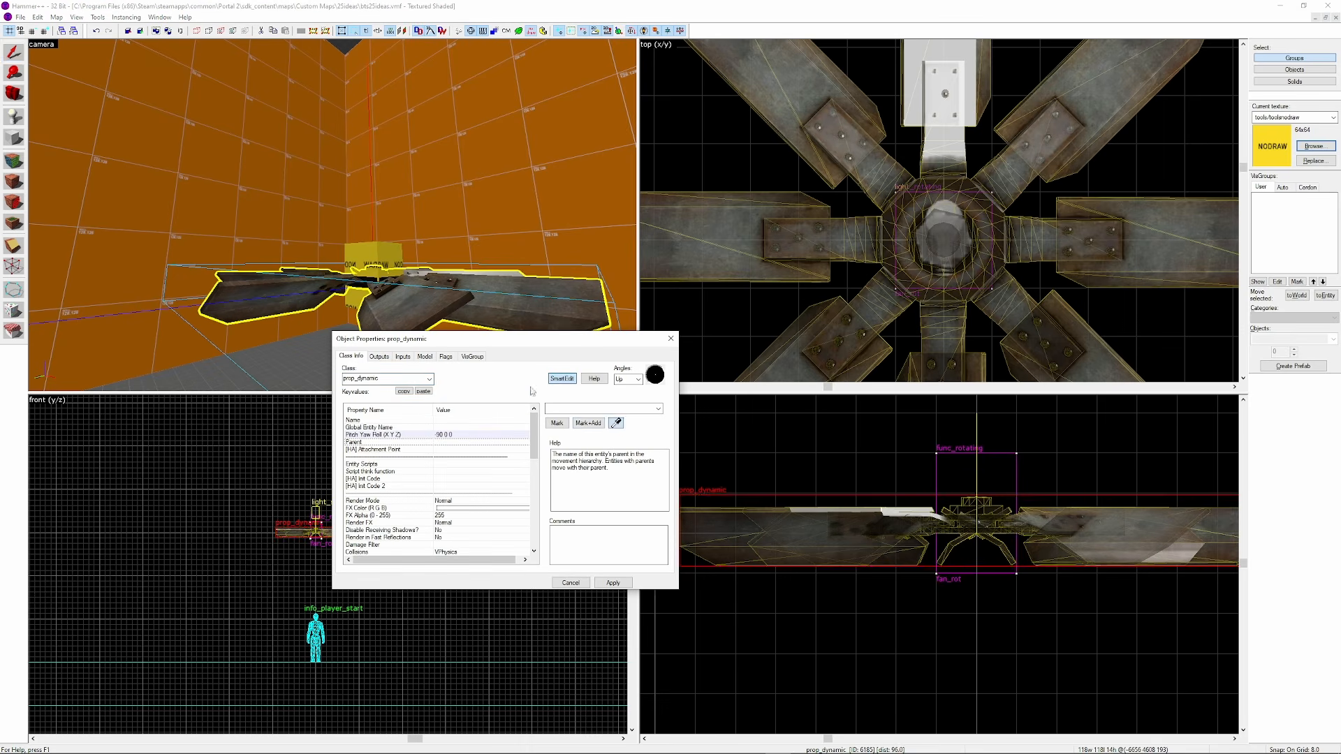
key(z)
key(z)
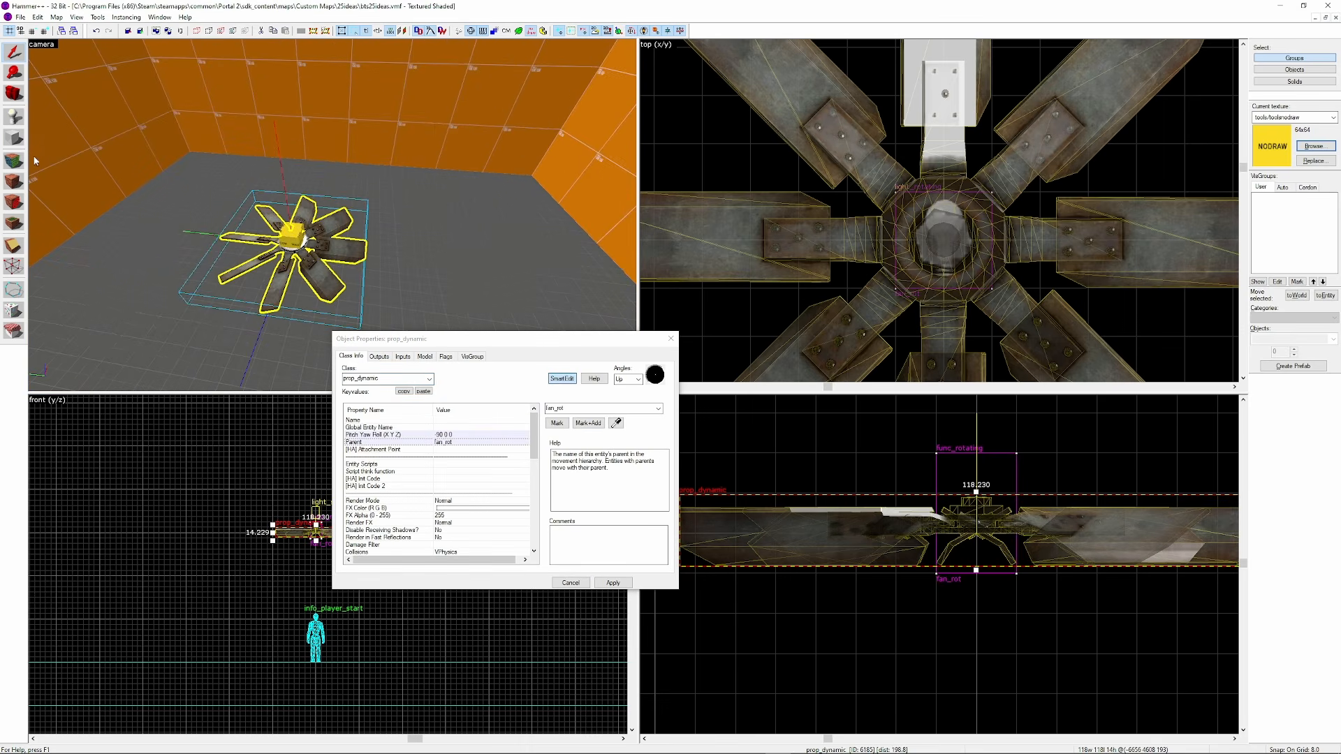
Create a nodraw block 128 by 128 units around the fan and stretch it to 144 units high
click(14, 161)
click(14, 137)
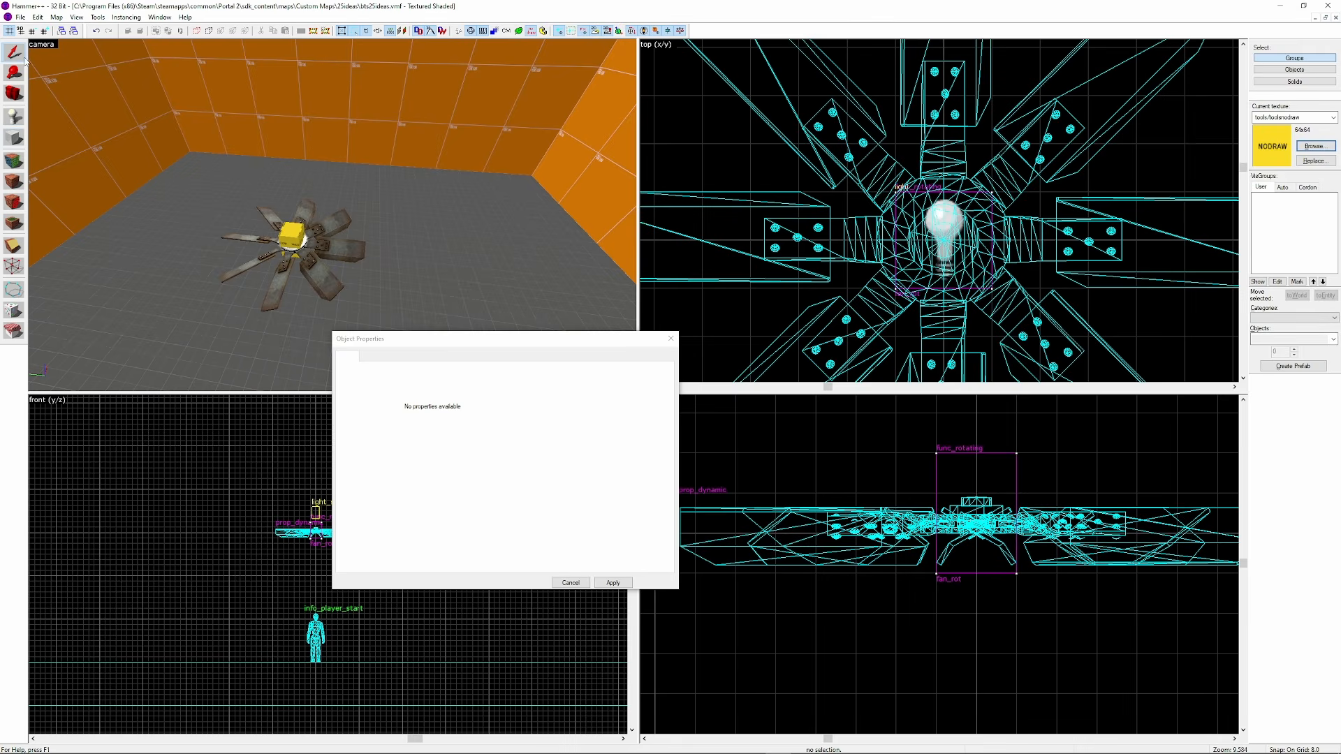
click(24, 59)
scroll(867, 327, down, 5)
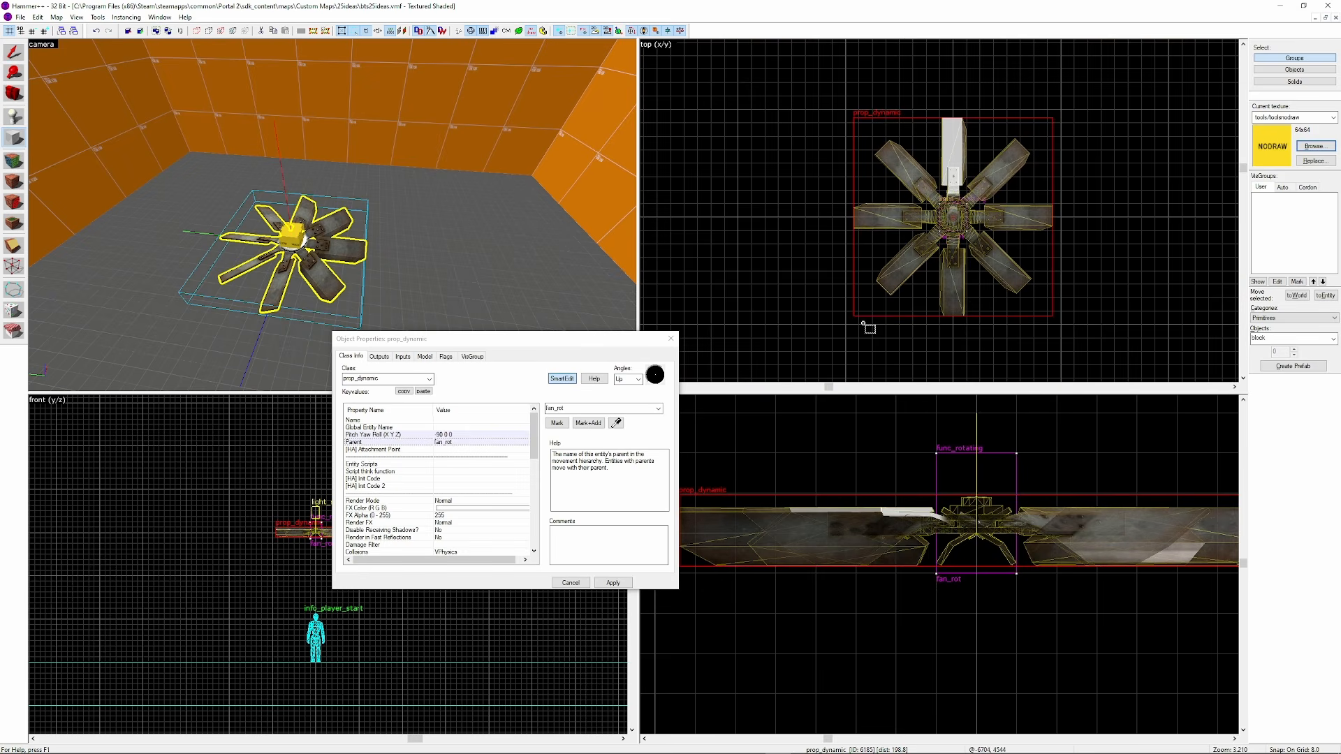
scroll(963, 559, down, 2)
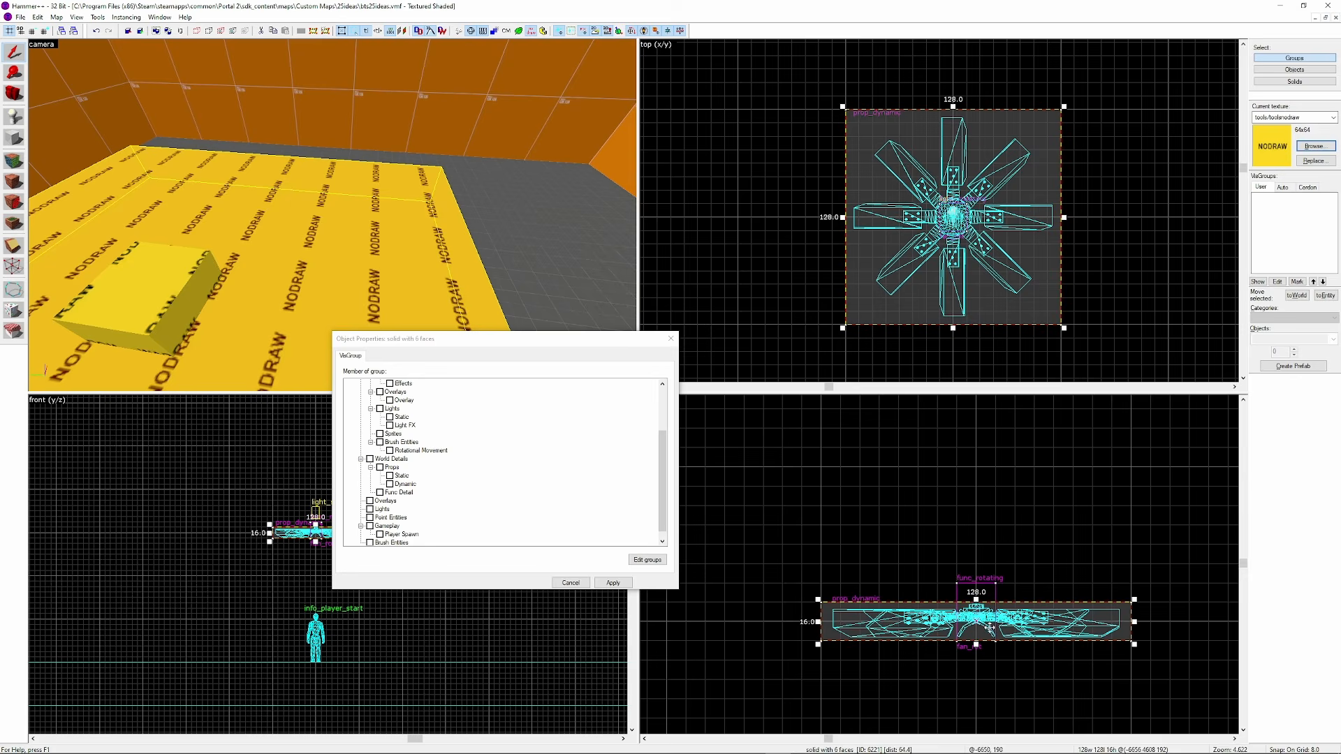
scroll(982, 602, down, 3)
drag(981, 601, 986, 510)
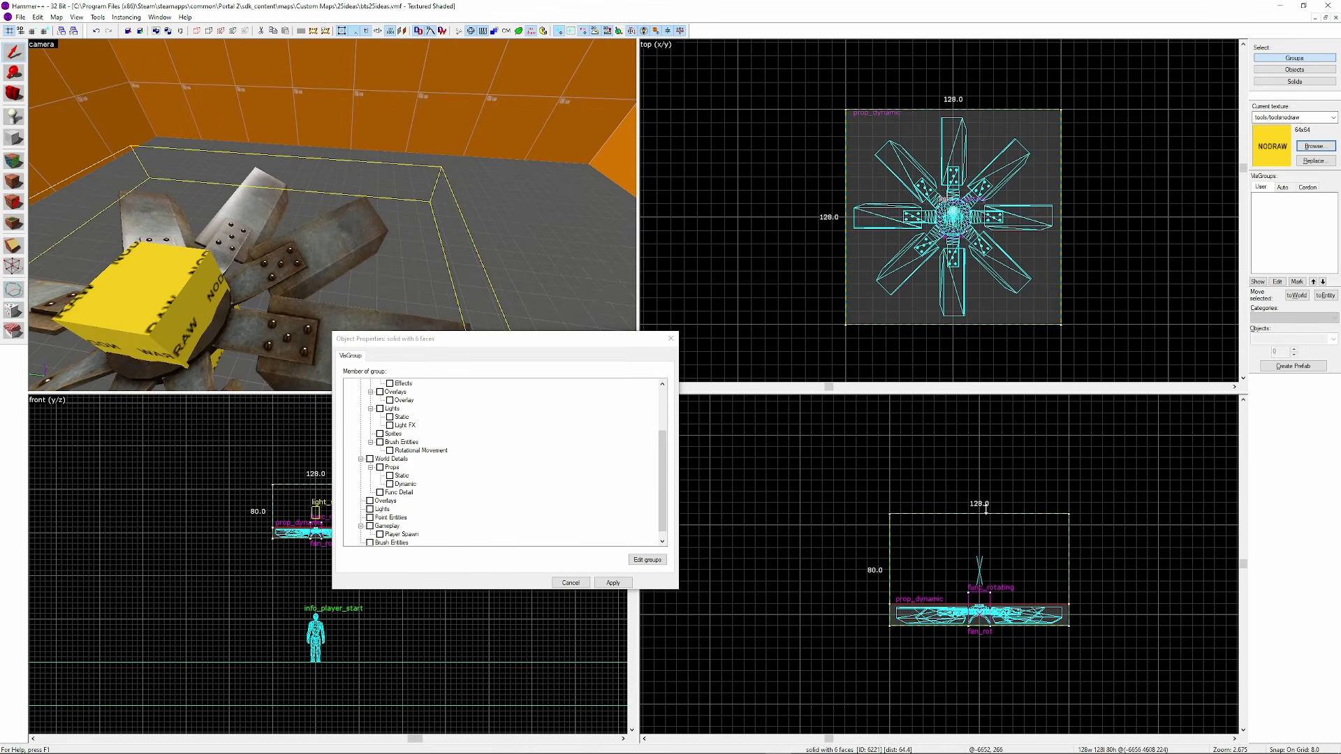
drag(980, 434, 981, 437)
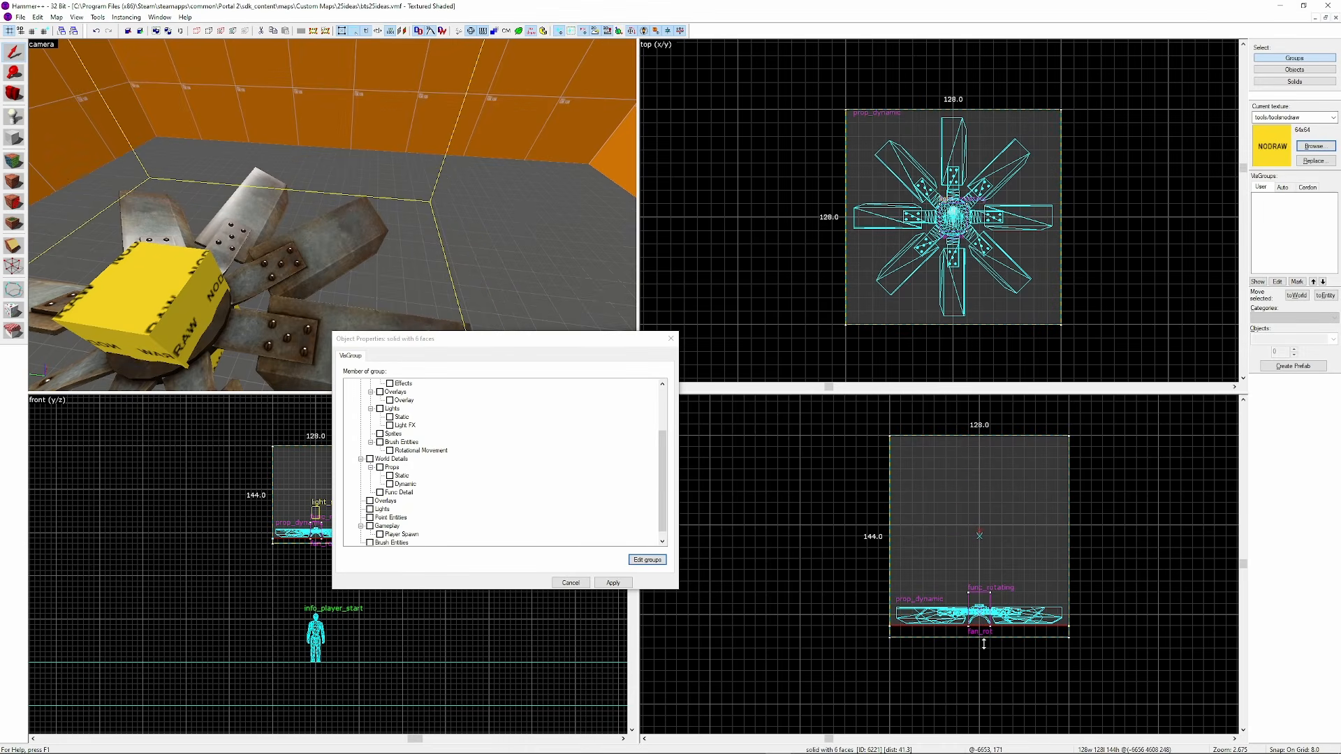
Move the nodraw block 128 units sideways so it stands clear beside the fan
scroll(957, 224, down, 4)
drag(956, 229, 1042, 228)
middle_drag(1139, 247, 1084, 289)
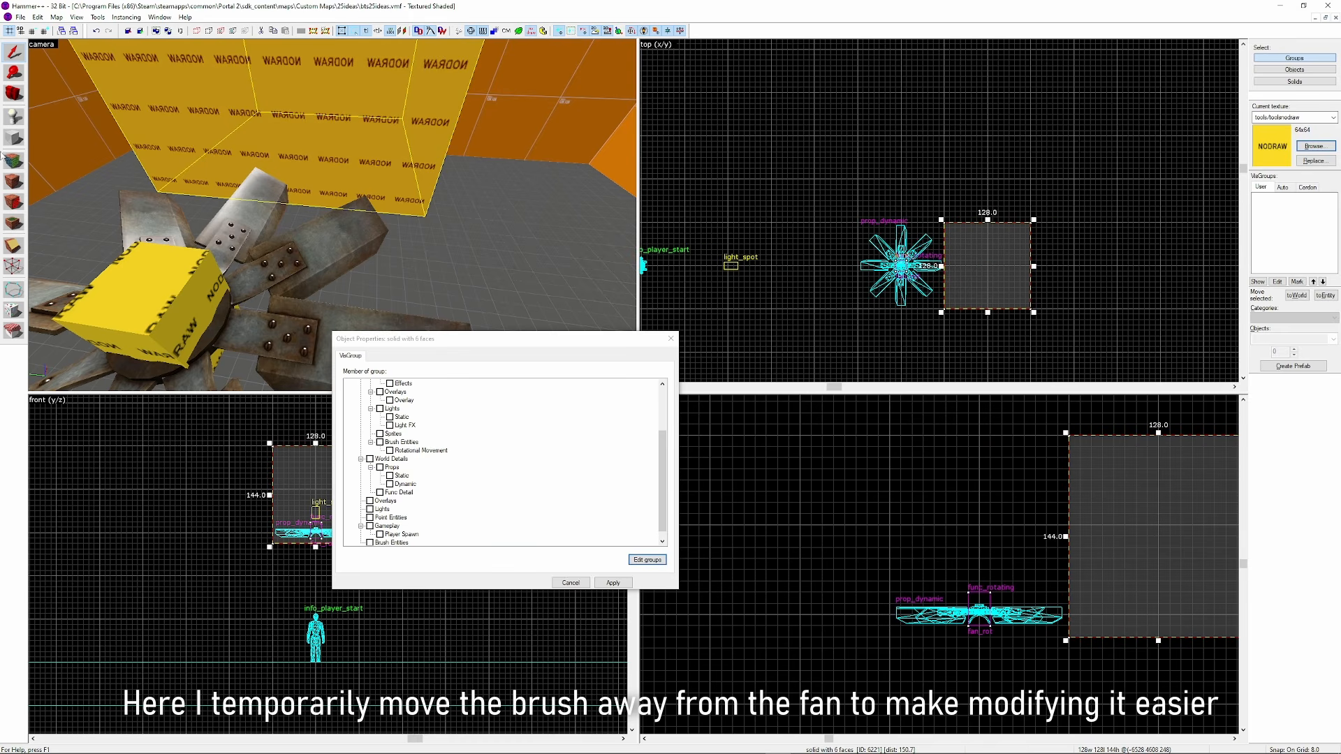
Create a 16-sided nodraw cylinder 128 by 128 units wide and 144 units high inside the block
key(s)
key(d)
scroll(964, 291, up, 4)
drag(922, 324, 1038, 224)
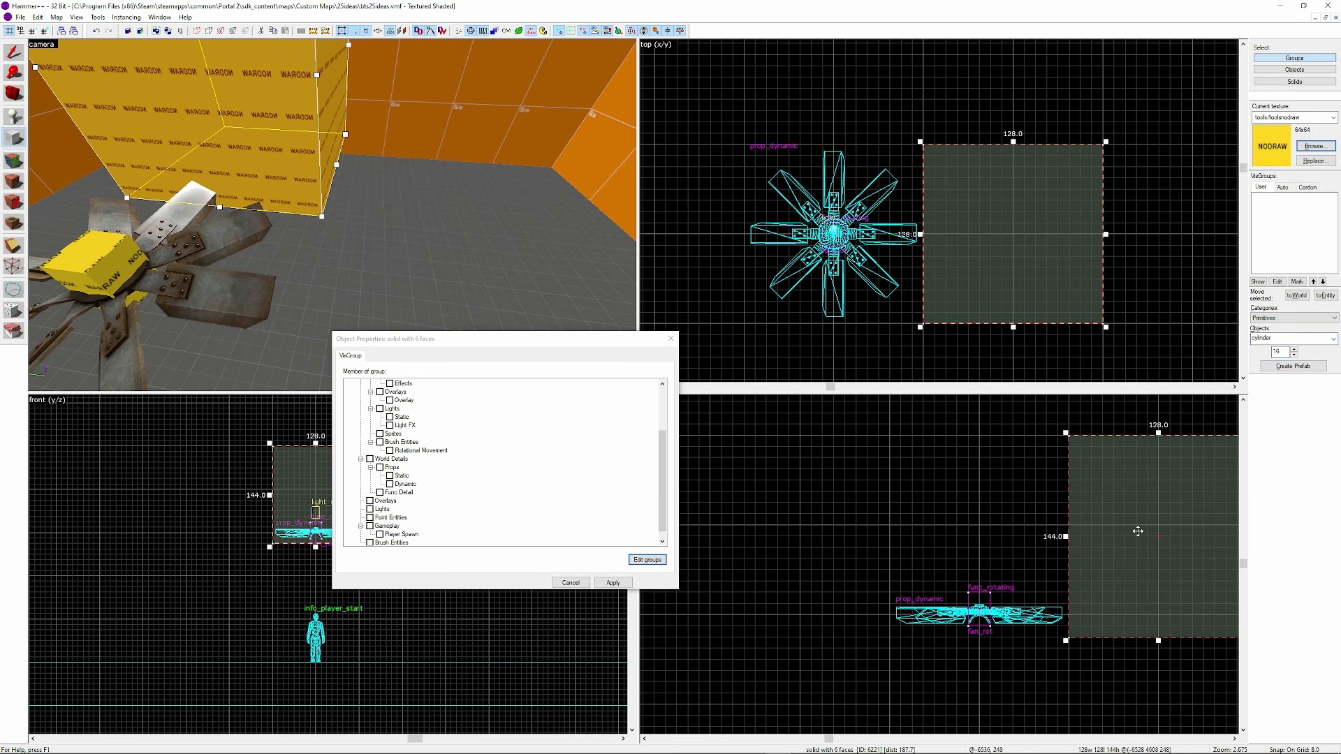
middle_drag(1138, 532, 961, 511)
scroll(979, 614, down, 4)
key(Return)
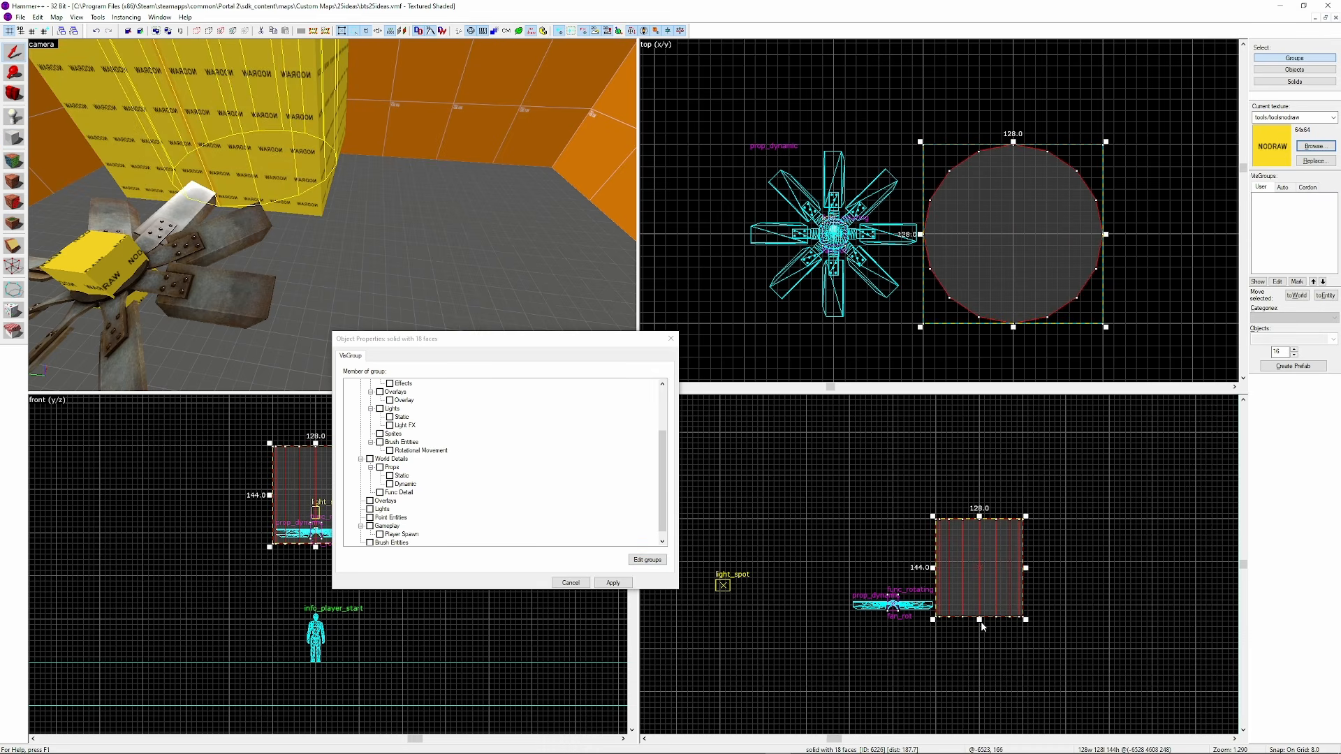
Extend the cylinder past both ends of the block to a height of 232 units
drag(984, 650, 983, 649)
scroll(974, 567, up, 2)
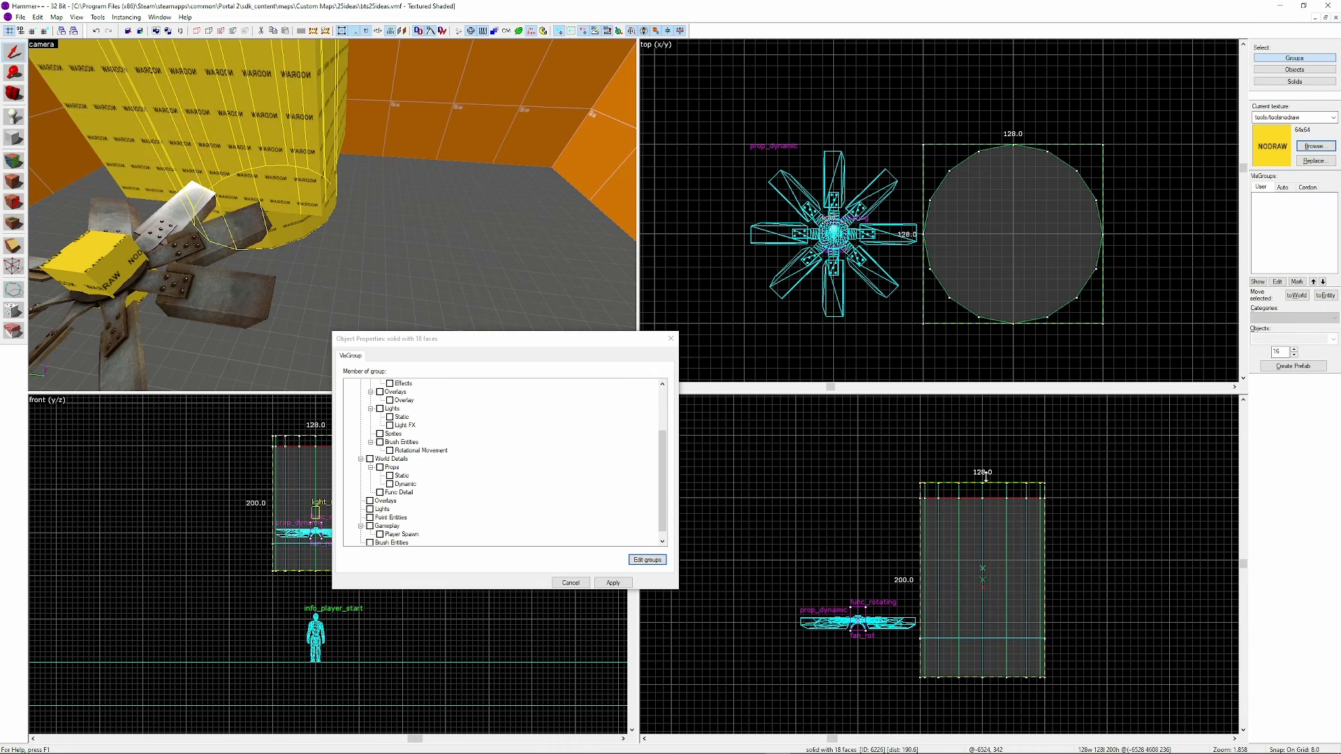
click(984, 452)
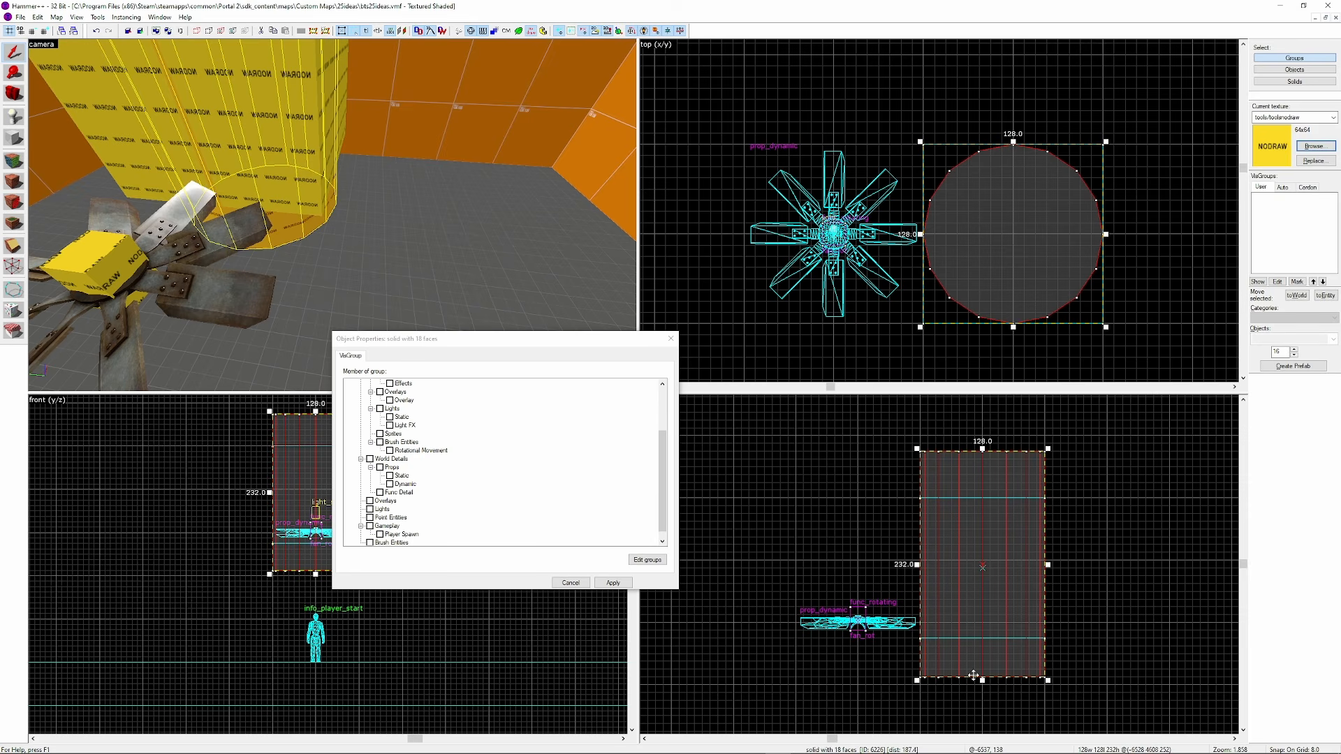
Carve the block with the cylinder and delete the cylinder, leaving a round tube
key(Escape)
click(250, 185)
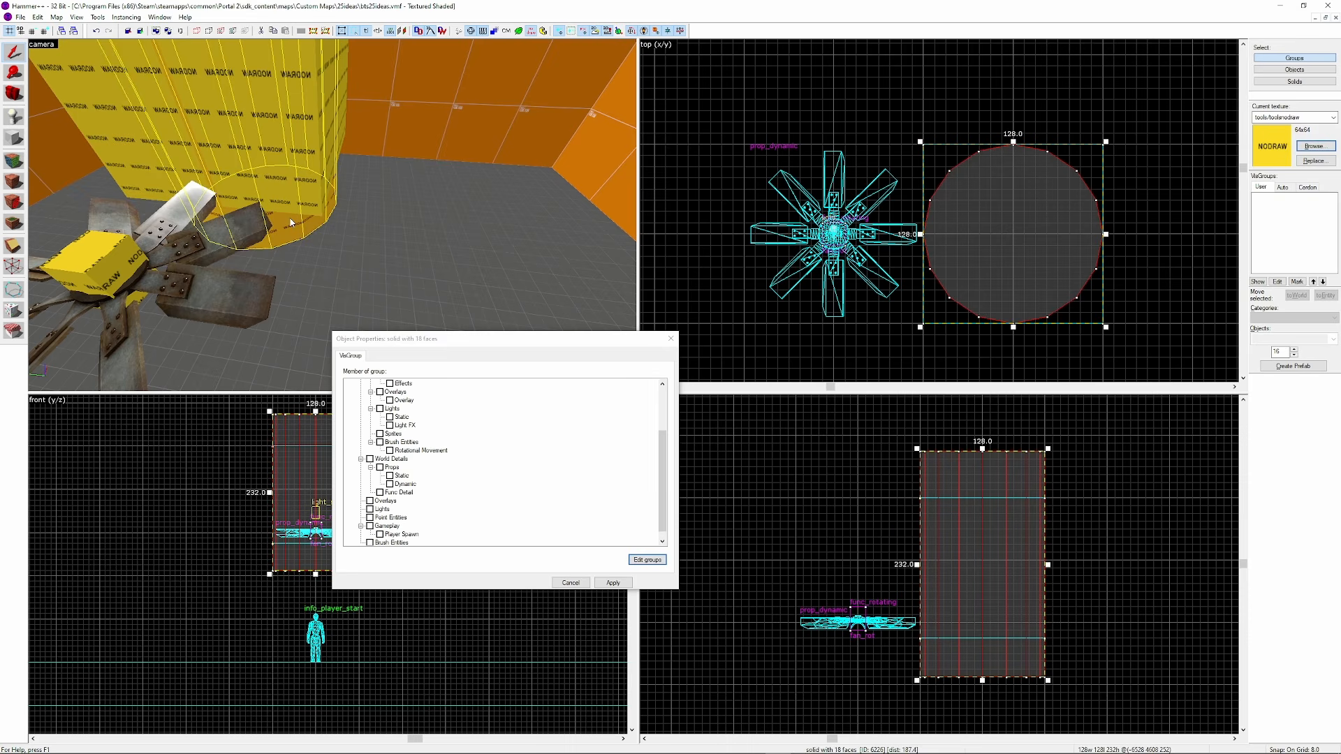
click(101, 18)
click(126, 30)
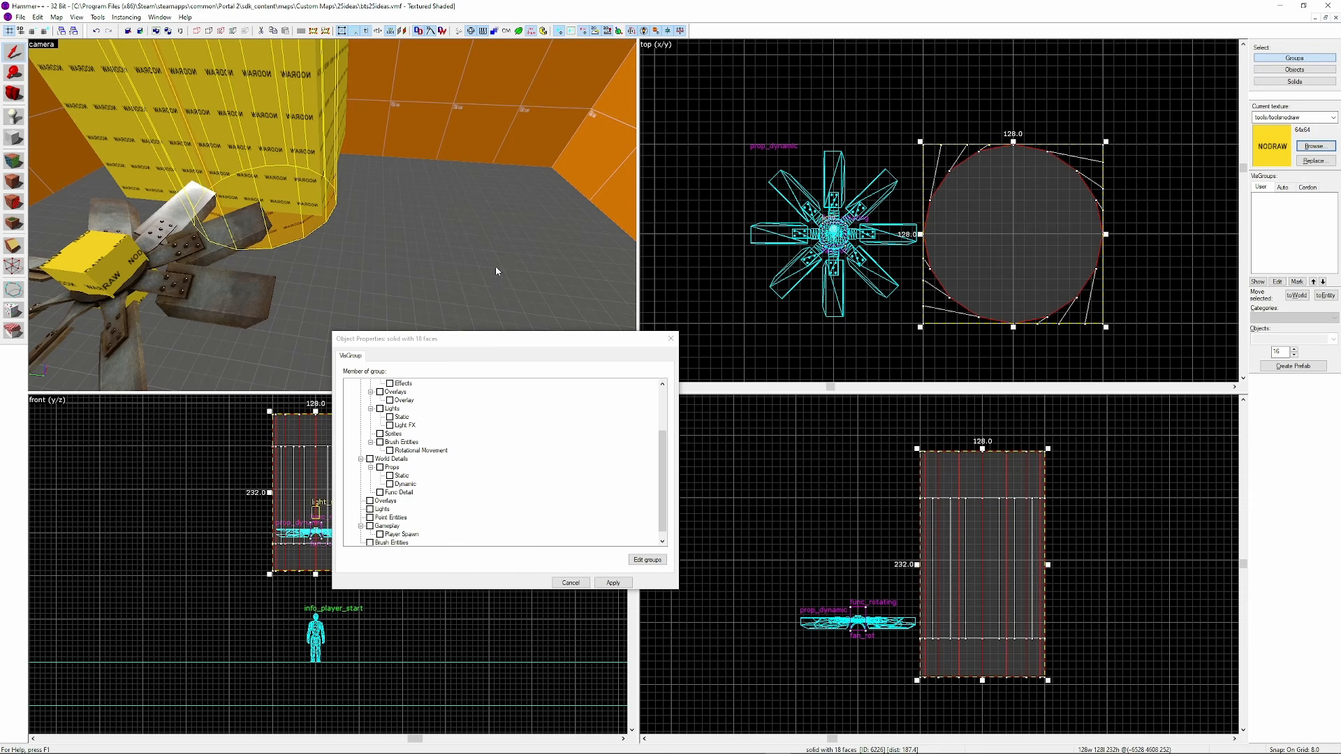
key(Delete)
key(z)
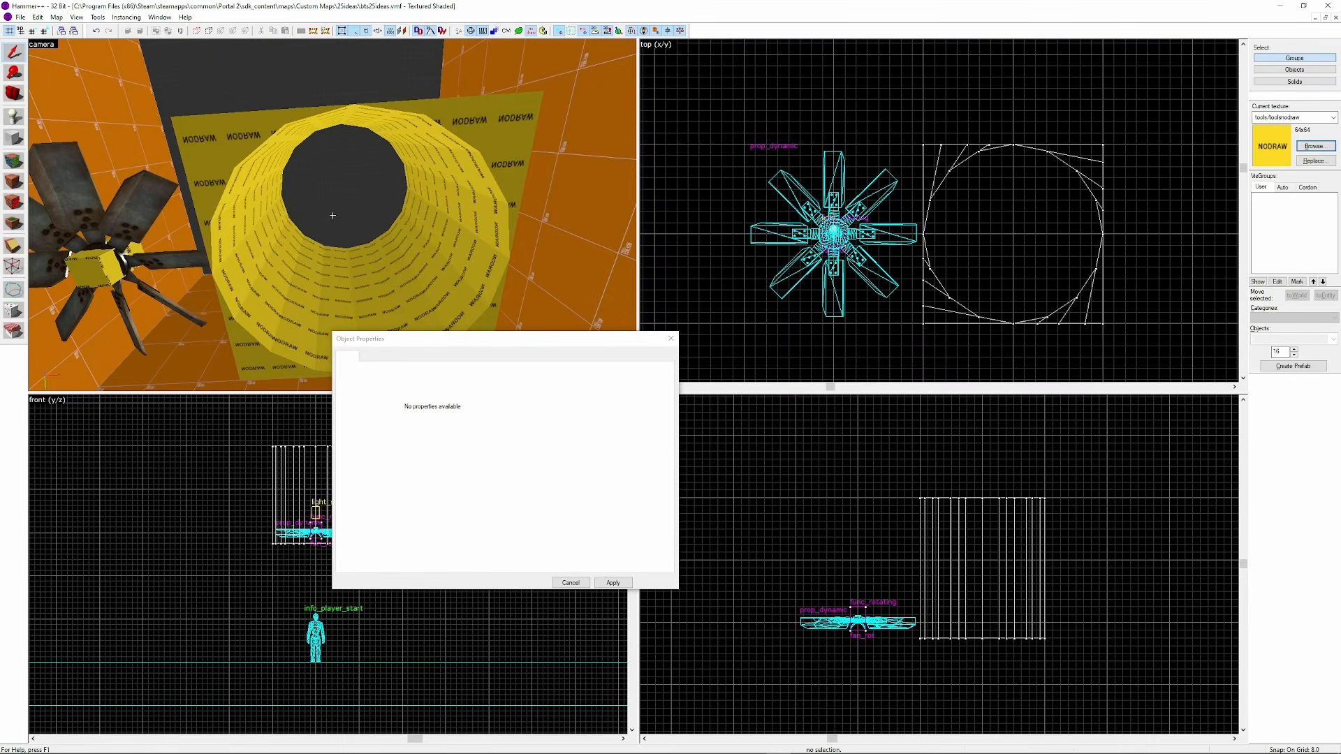
Seal the tube's top with a 128 by 128 by 24 unit nodraw block and split the walls about 16 units above the bottom
key(w)
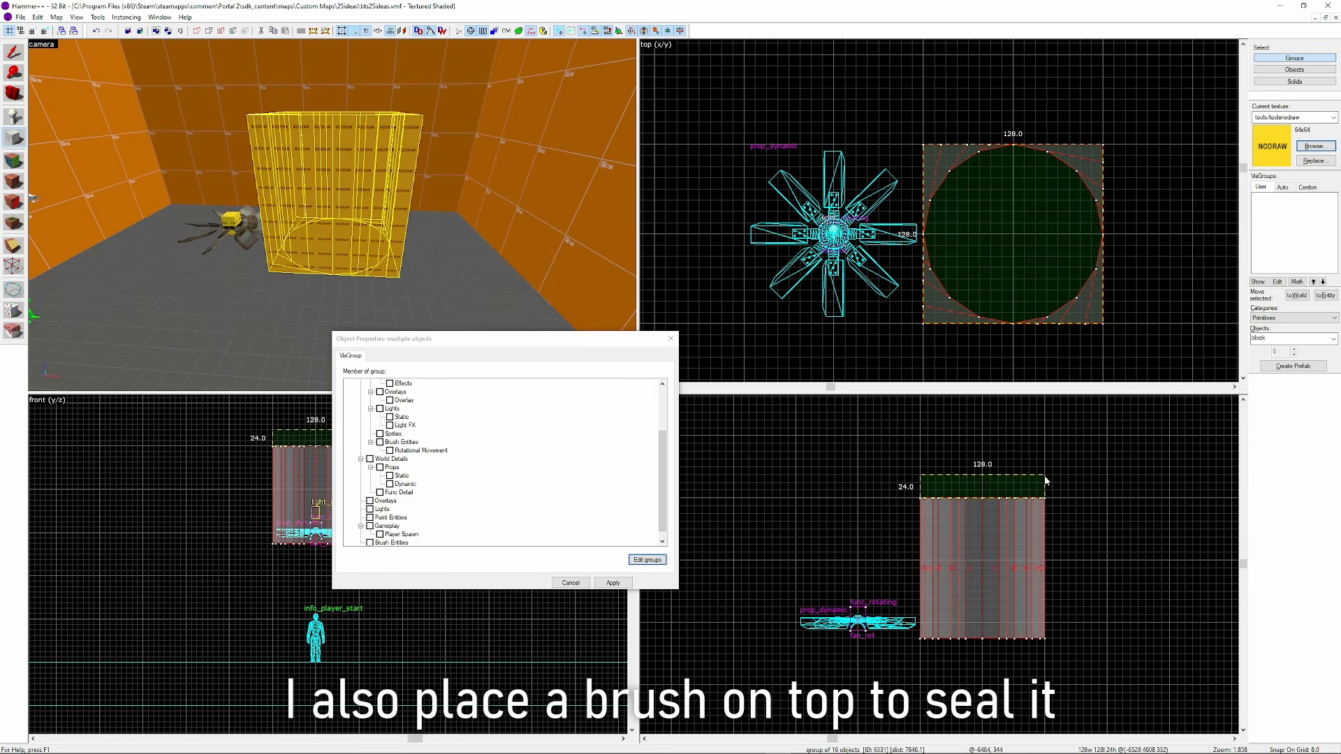
key(Return)
key(z)
key(w)
key(s)
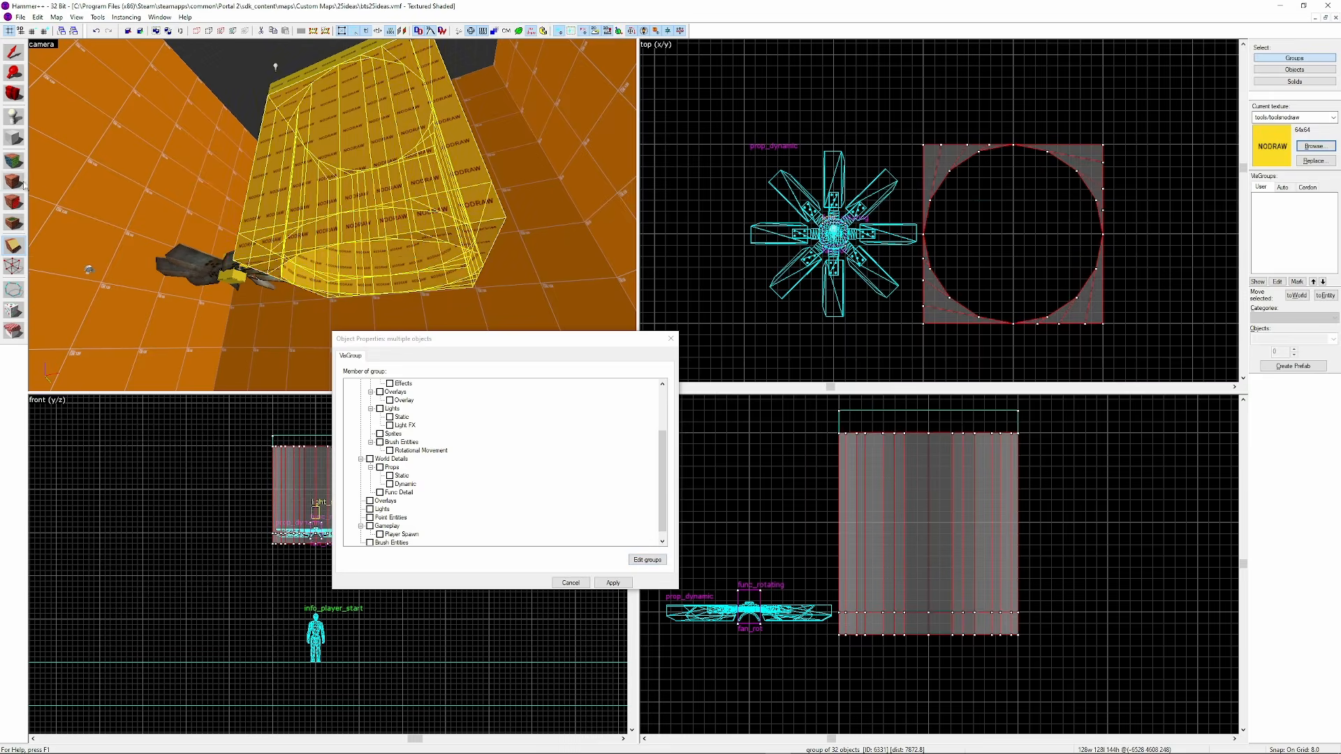
Select an inner face of the tube's lower band and choose the texture anim_wp/framework/squarebeams_rusty_01
key(shift+a)
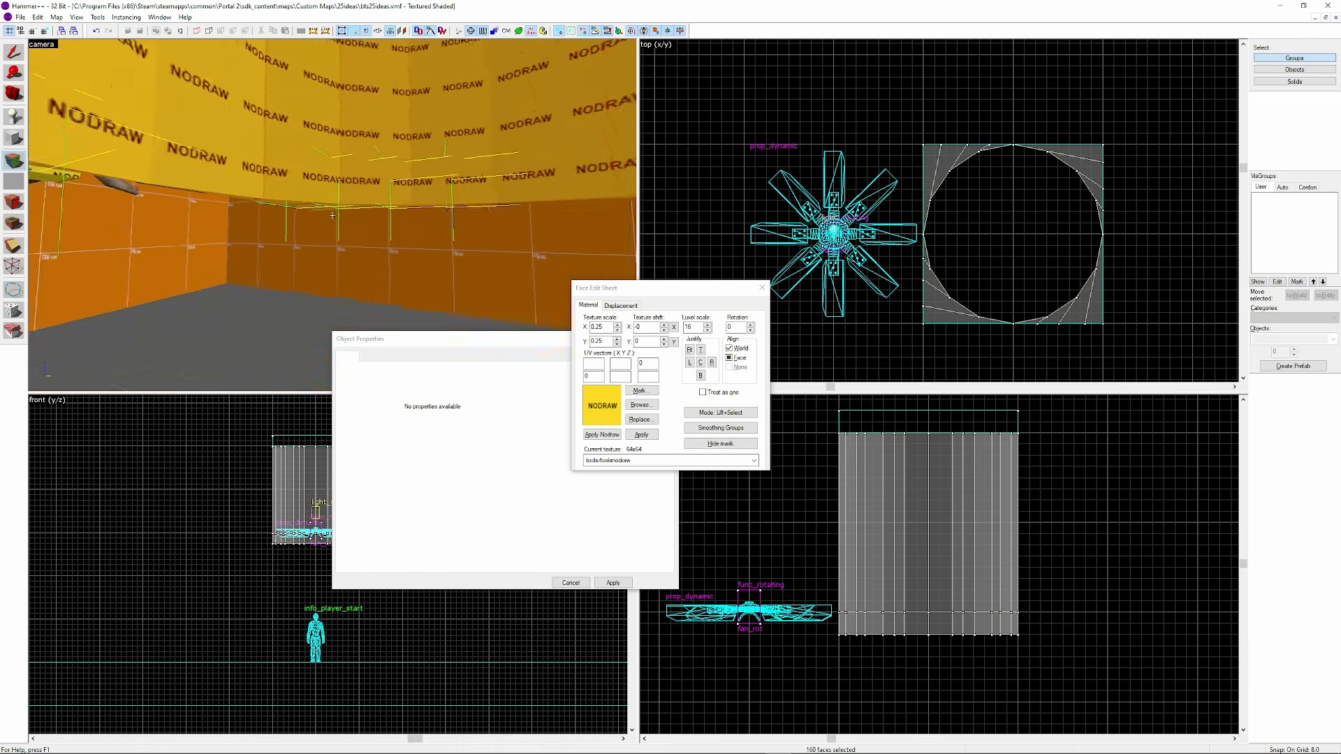
key(z)
click(332, 249)
click(650, 406)
text(squarebeam)
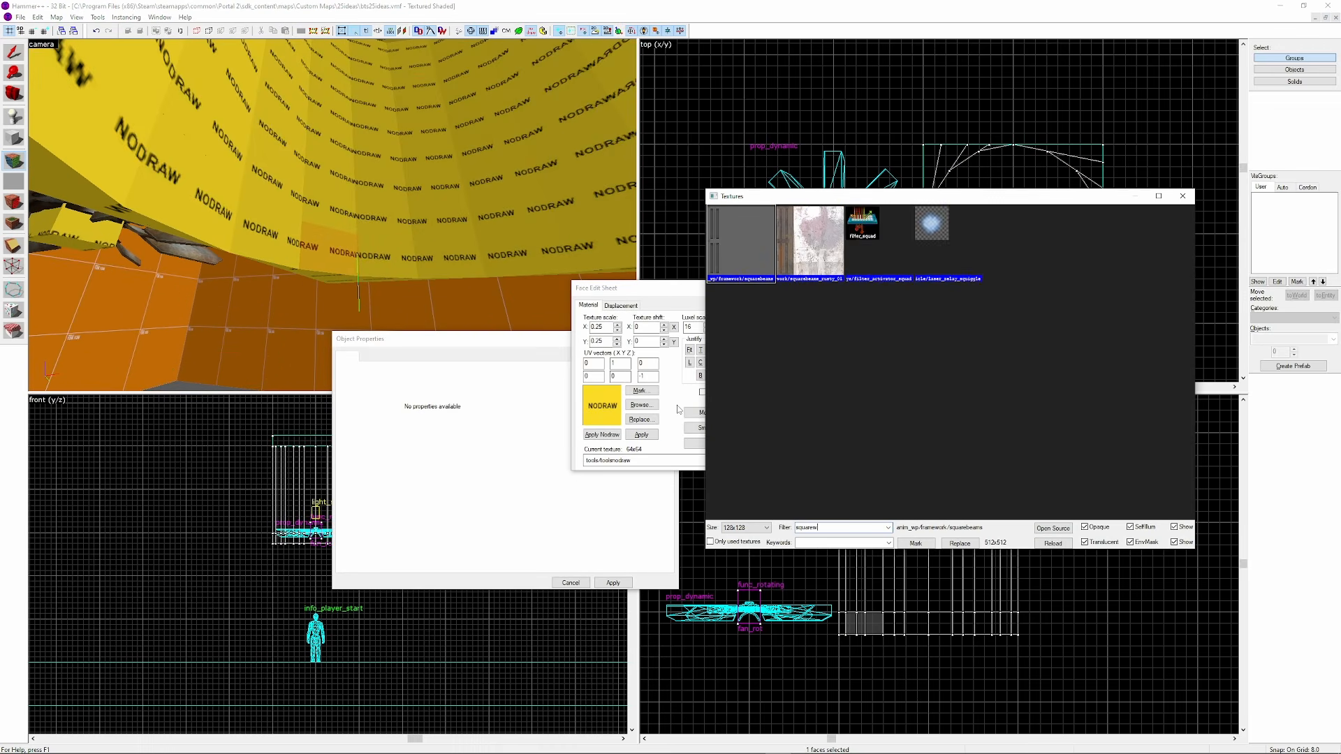
double_click(810, 241)
Rotate the squarebeams texture 90 degrees, justify it to the bottom and wrap it around the lower band's inner faces
key(z)
key(z)
right_click(356, 242)
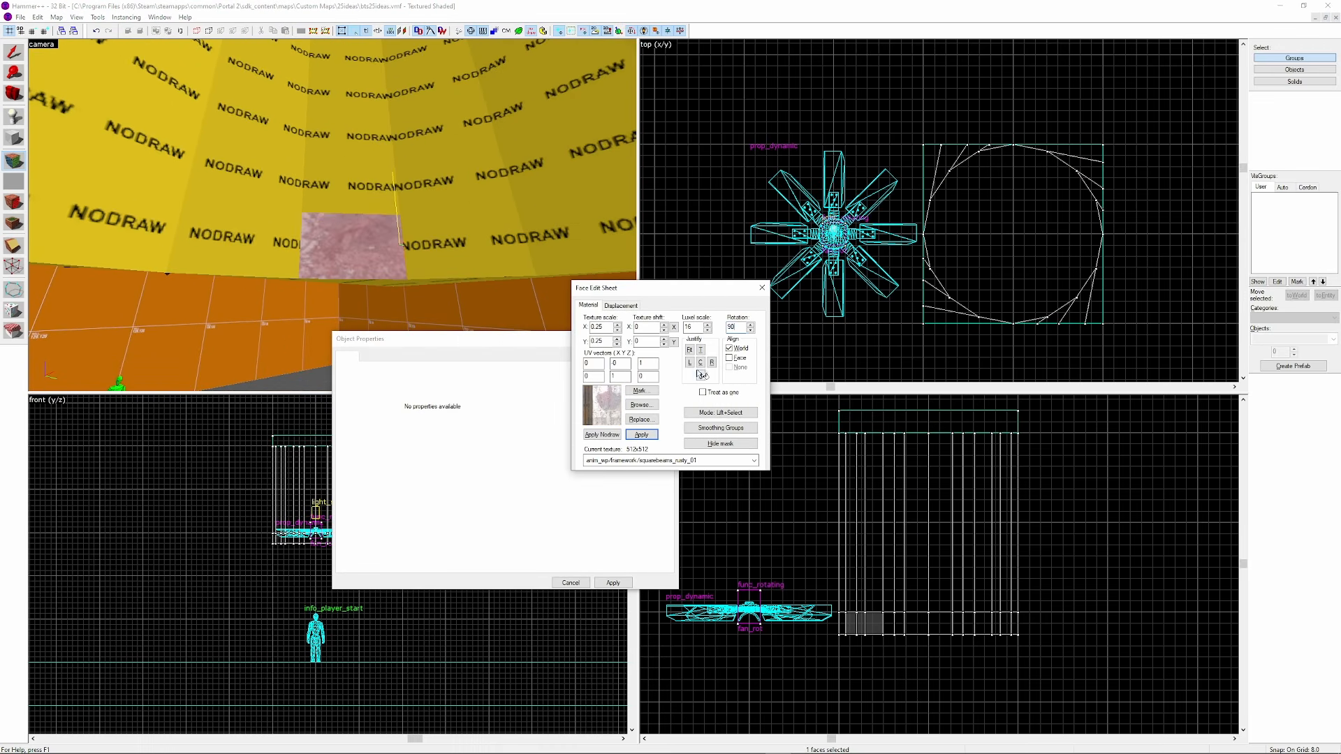
alt+right_click(234, 241)
click(234, 241)
alt+right_click(99, 233)
key(z)
key(z)
Texture the tube's tall inner walls with metal/metalwall_bts_006c_gradient, justified to the top and wrapped from face to face
click(234, 246)
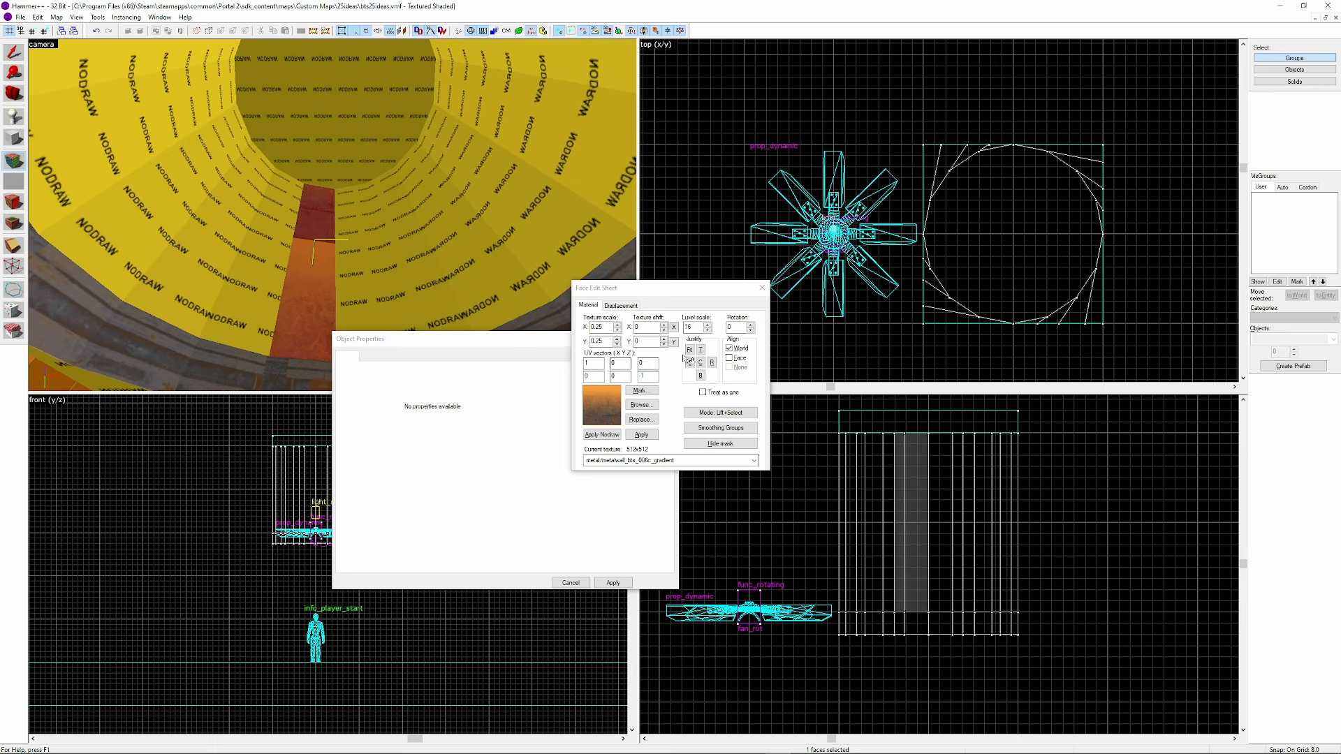
click(700, 350)
alt+right_click(393, 267)
click(392, 266)
alt+right_click(478, 244)
click(477, 245)
key(z)
key(z)
alt+right_click(446, 221)
click(446, 221)
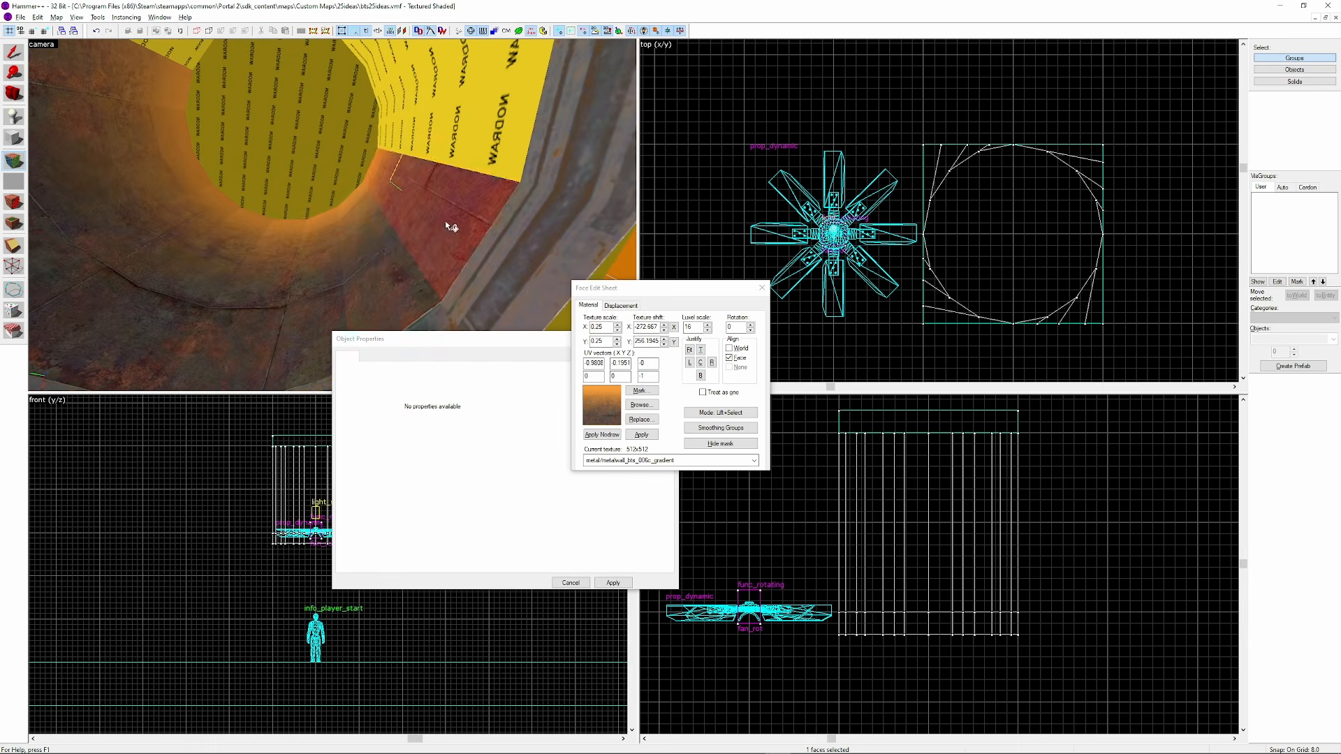
alt+right_click(468, 132)
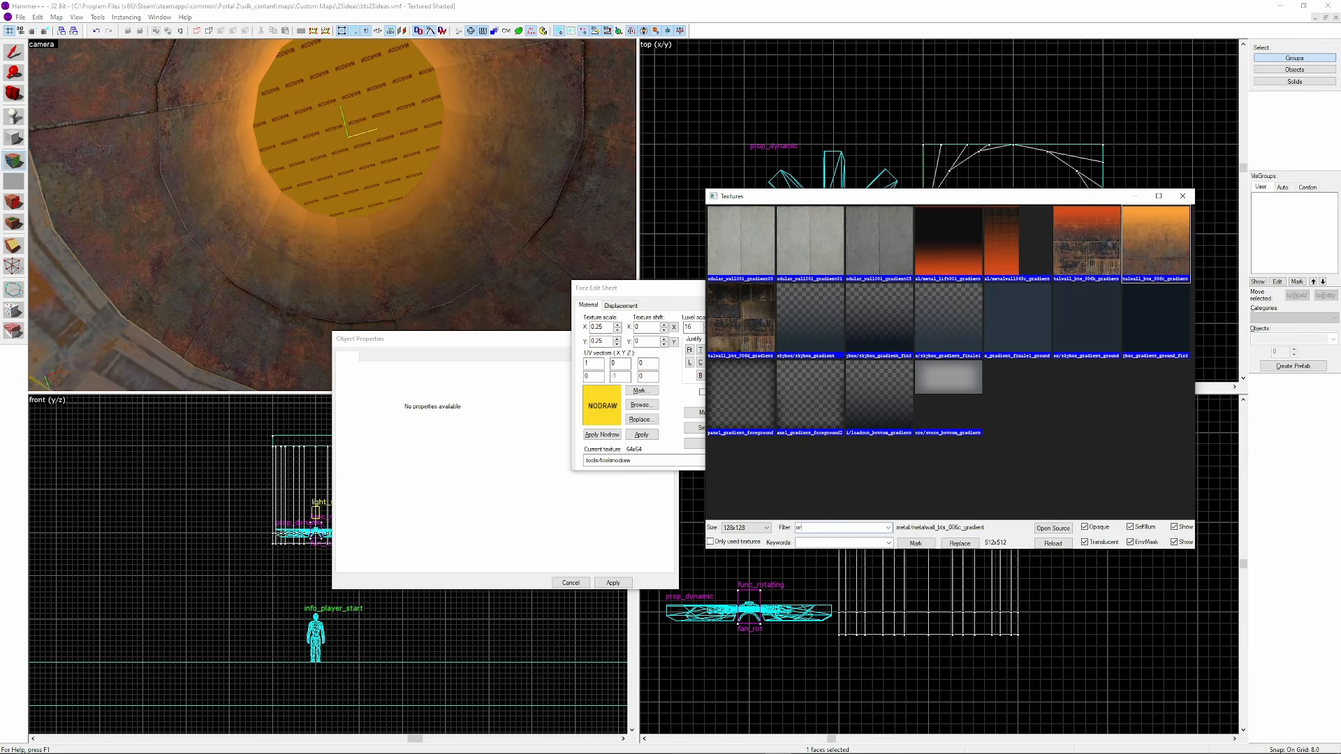
Apply the texture lights/light_orange002 to the underside of the block sealing the tube
double_click(948, 241)
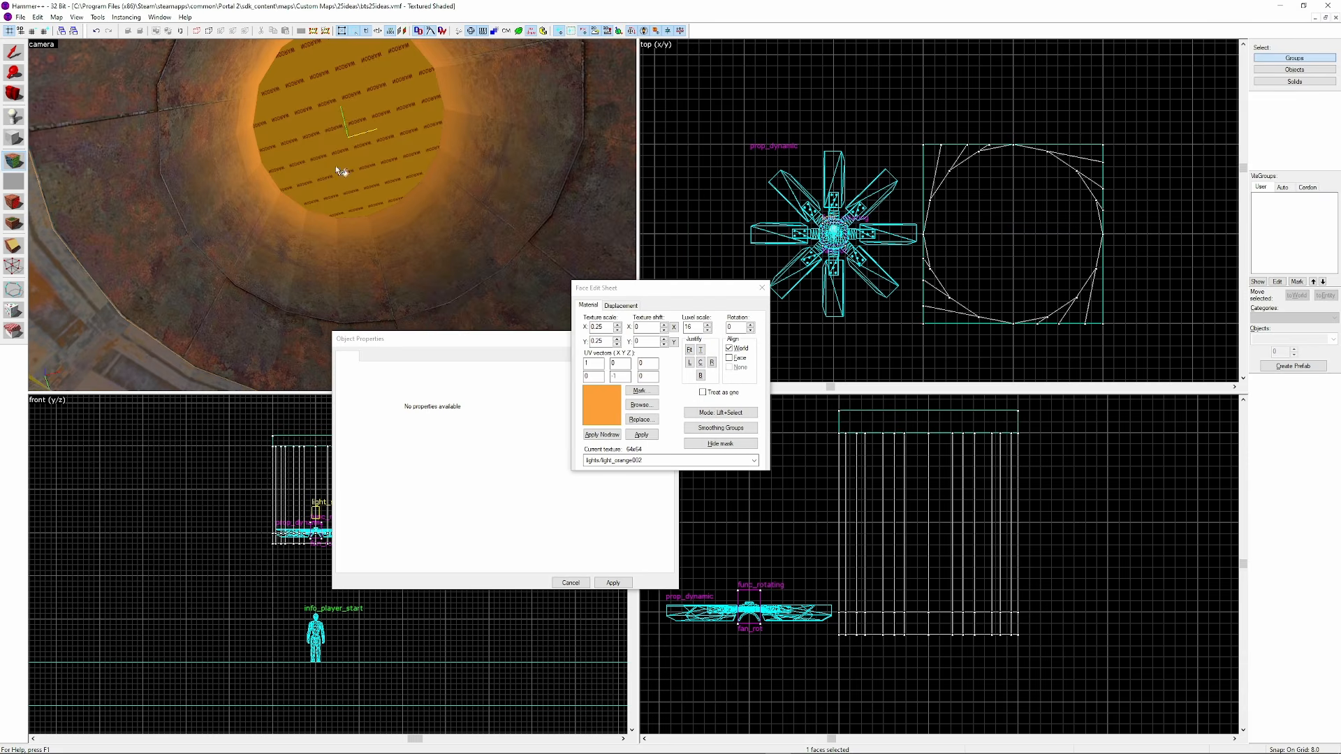
right_click(332, 165)
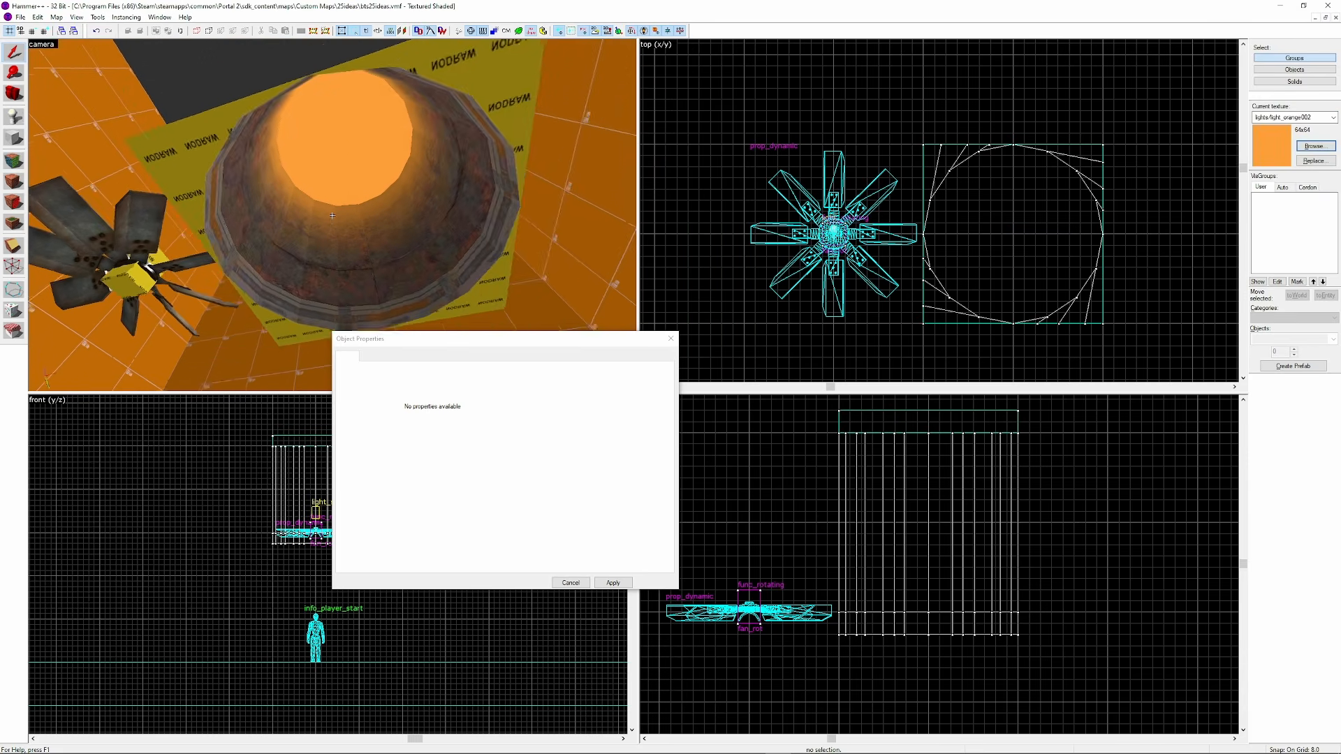
Open face editing on the tube and choose the texture anim_wp/framework/backpanels_nospec for its underside
key(shift+a)
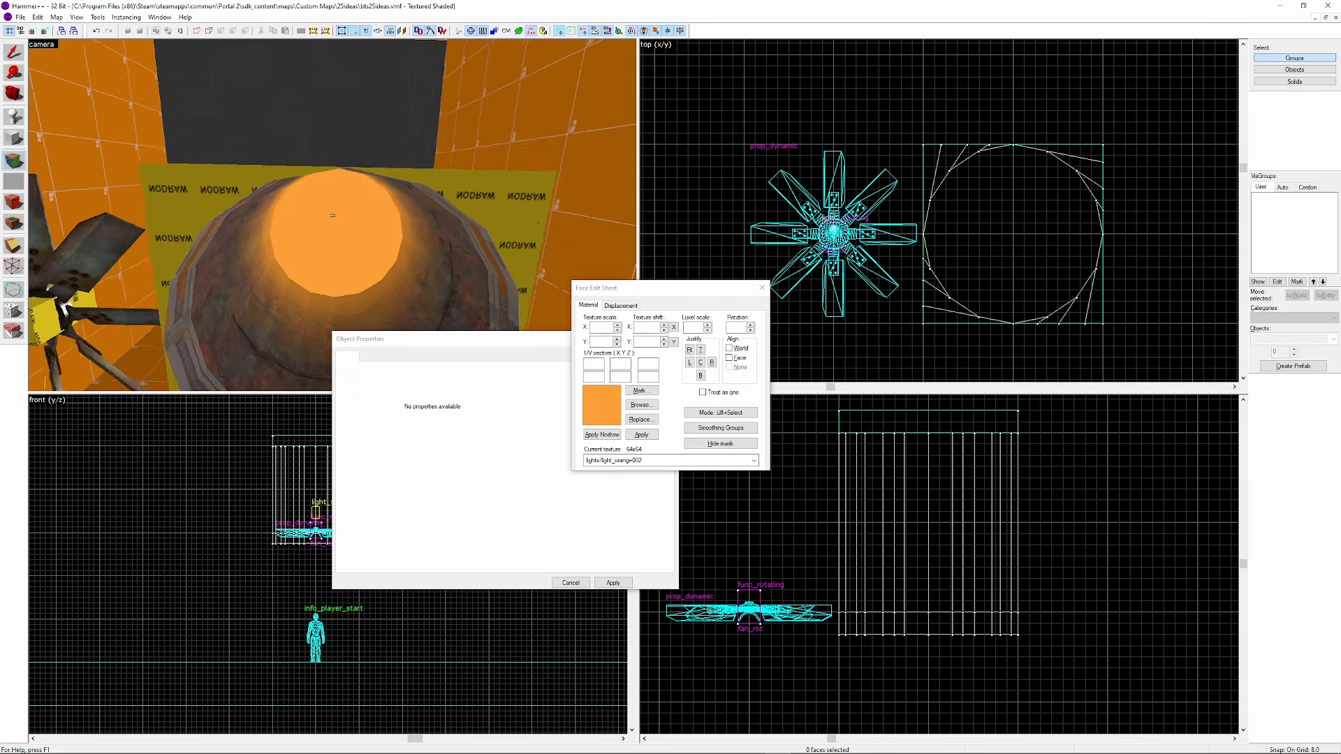
click(333, 215)
key(z)
click(642, 406)
key(BackSpace)
text(back)
double_click(810, 395)
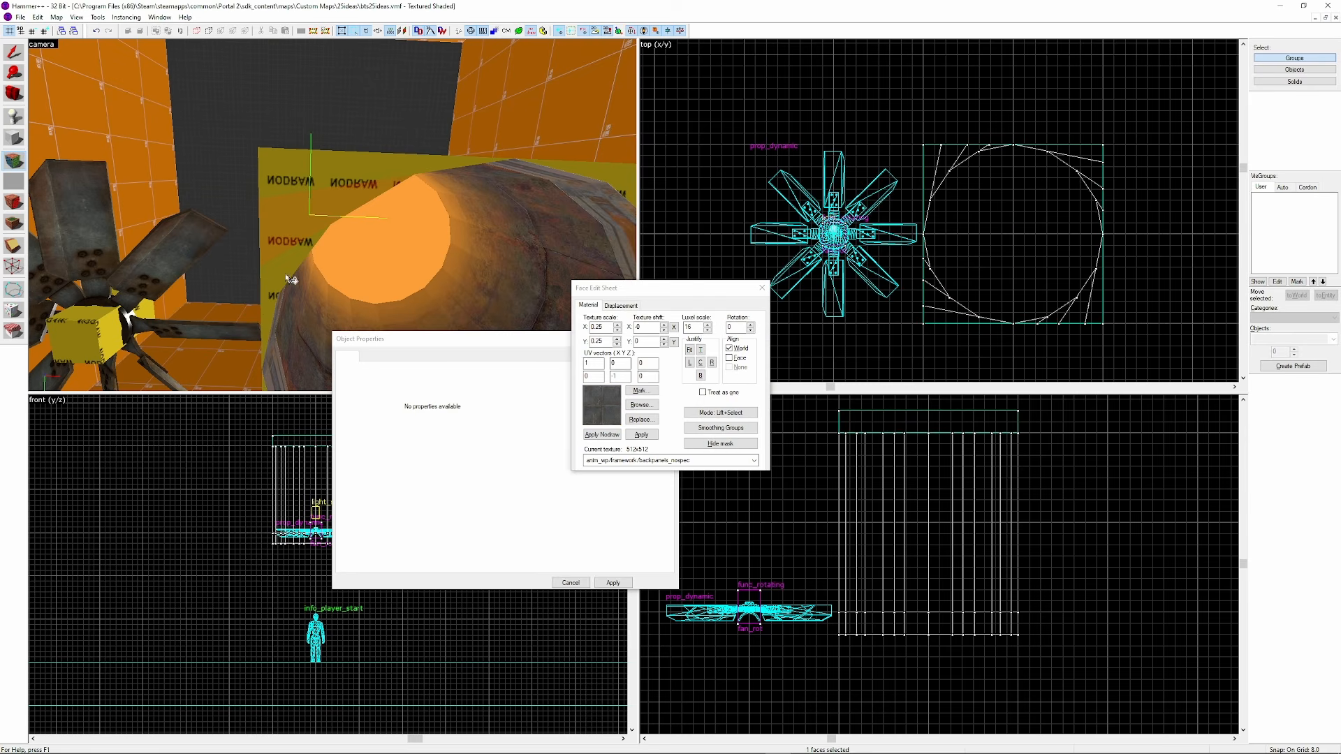
Apply the backpanels texture to the underside faces around the tube's round opening, undoing any misapplied face
right_click(285, 273)
right_click(301, 206)
key(d)
right_click(414, 186)
right_click(384, 183)
right_click(355, 210)
key(ctrl+z)
key(z)
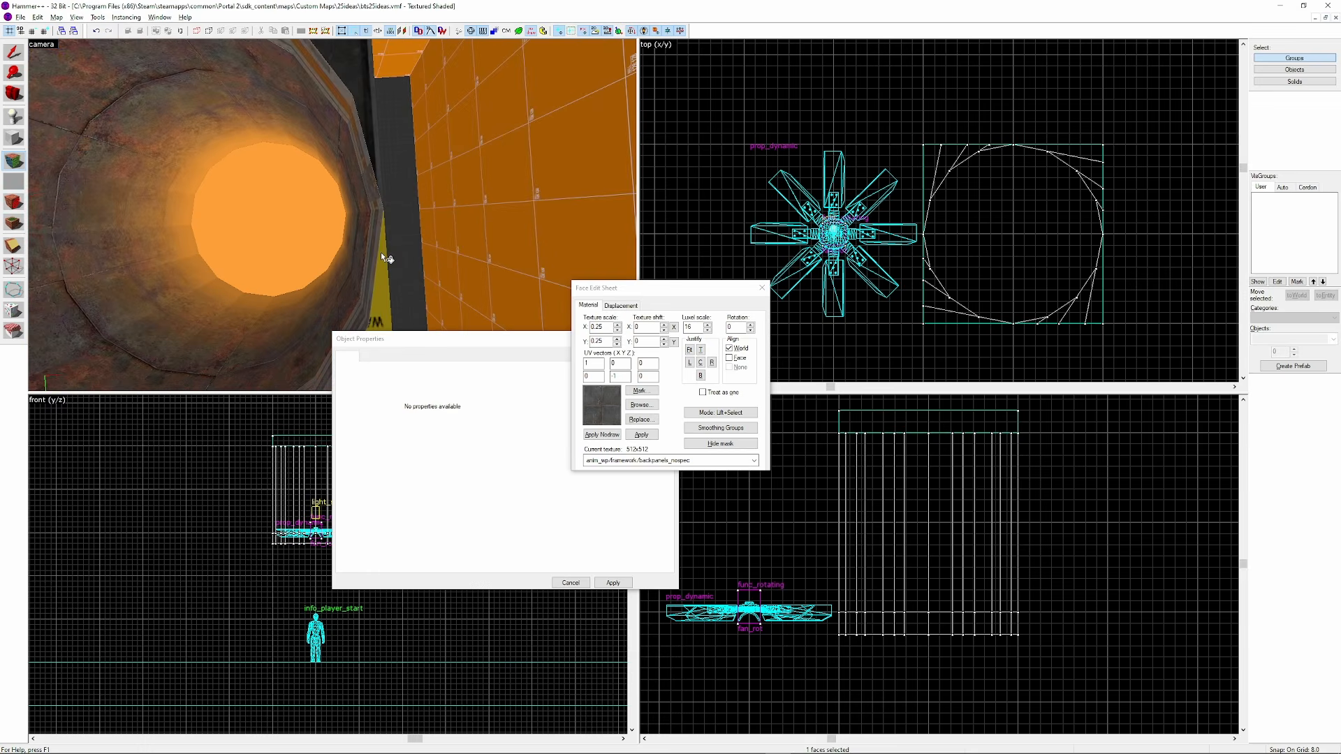
key(z)
right_click(285, 203)
Move the fan and its func_rotating block into the tube's centre and lower them 4 units
drag(1048, 244, 1038, 244)
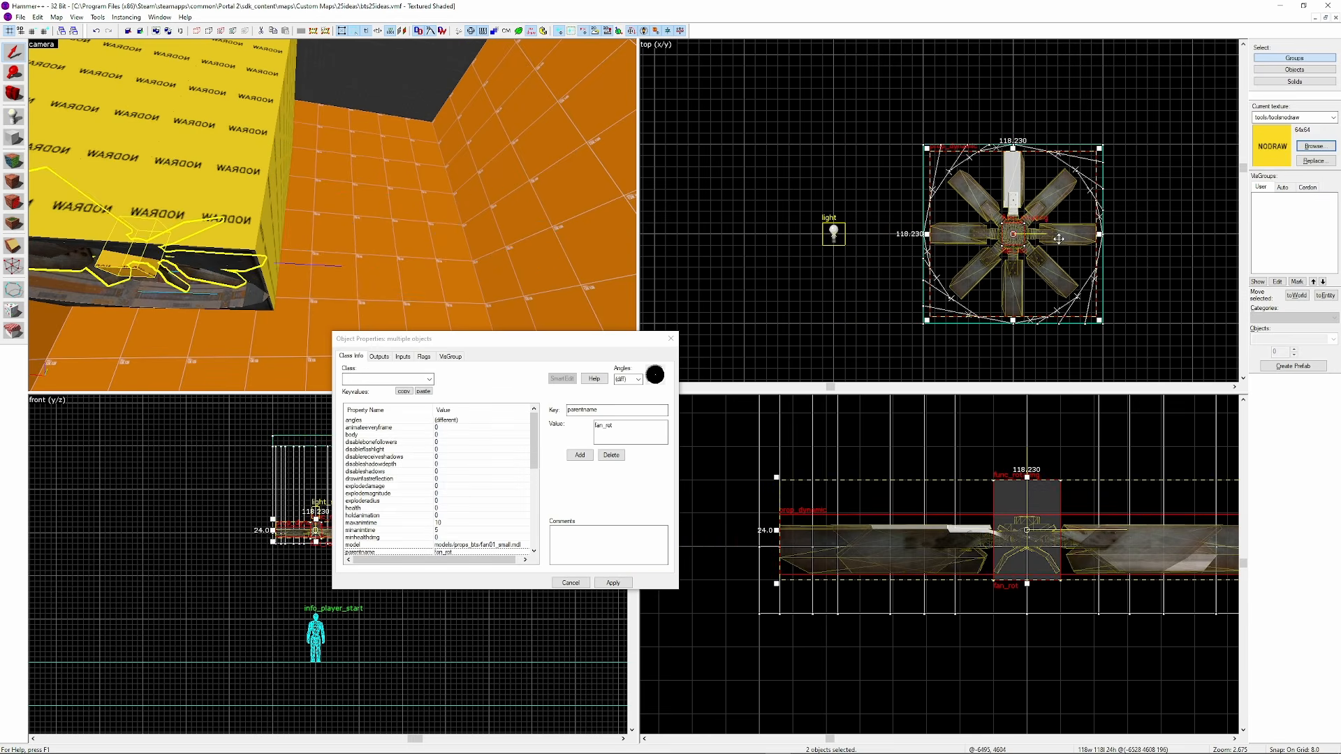
key(ctrl+shift+e)
key([)
drag(1042, 538, 1041, 555)
key(Escape)
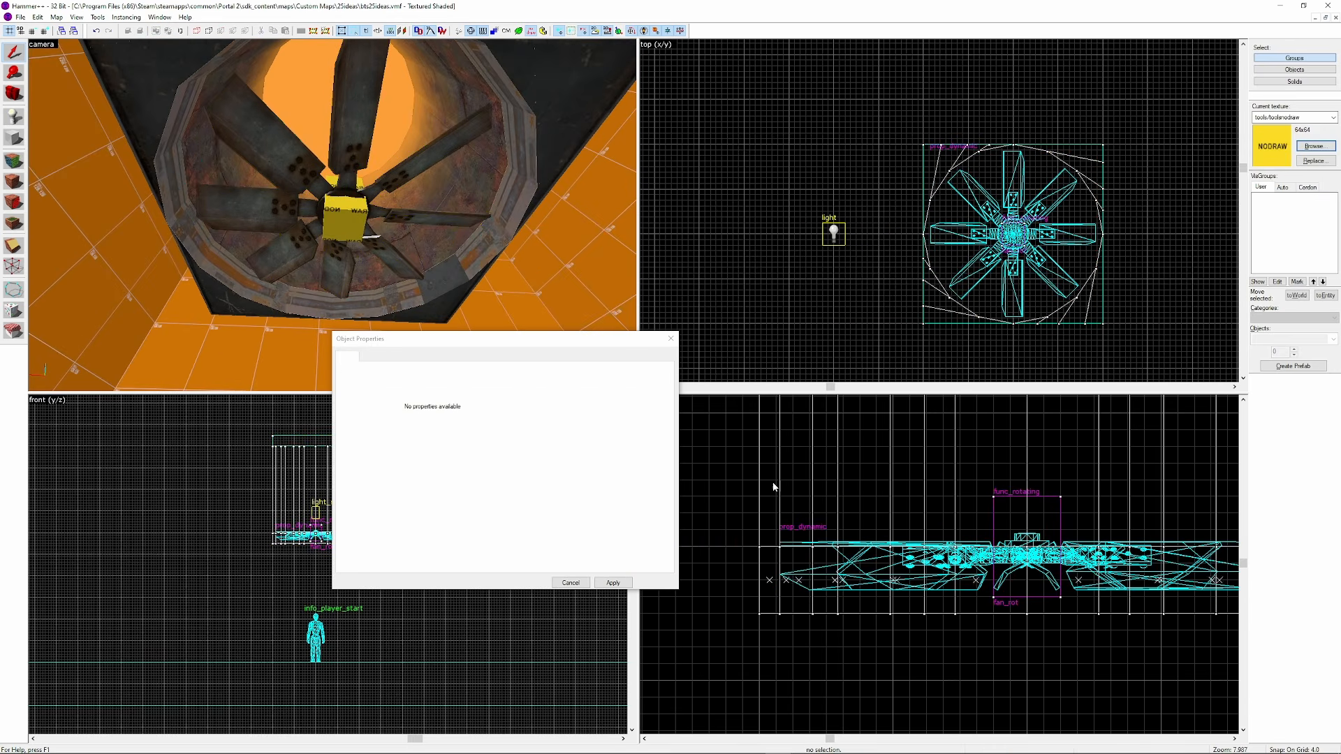
Create a 2-unit-thick nodraw block across the tube's lower opening, just below the fan
scroll(447, 264, up, 2)
click(210, 302)
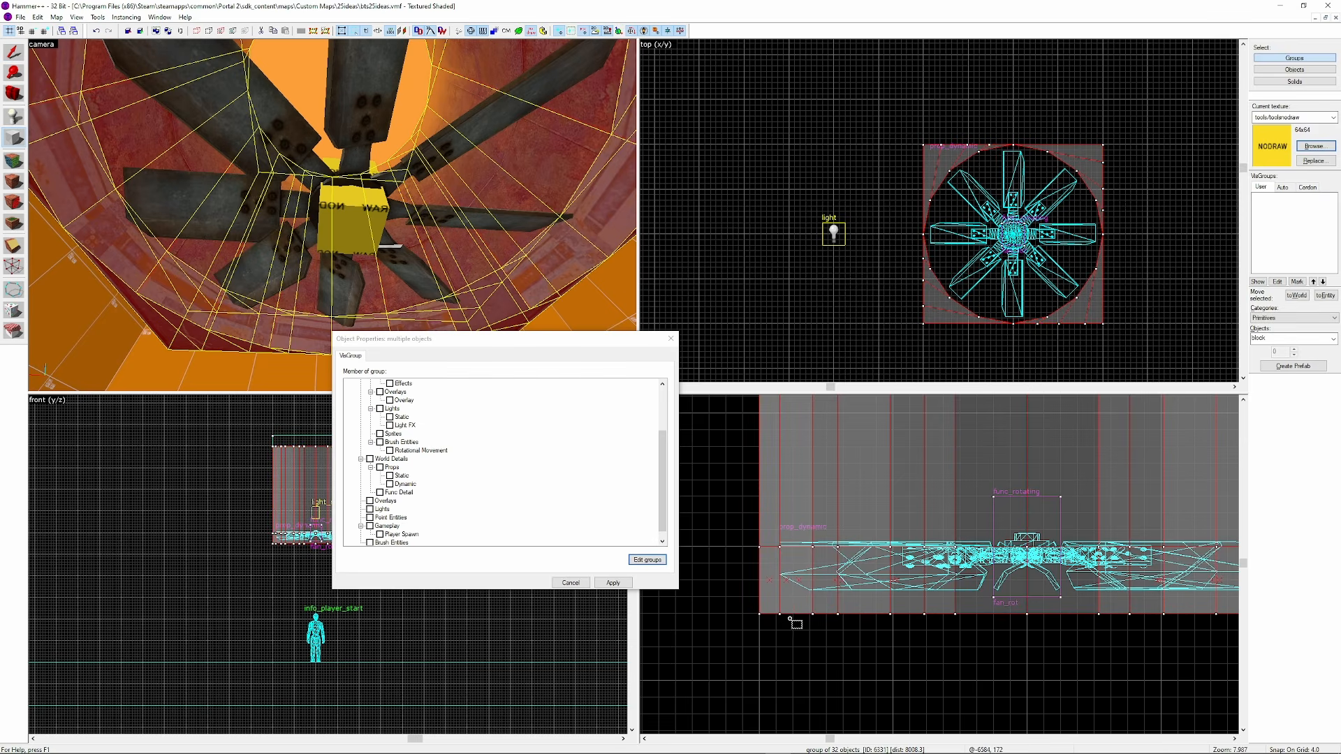
key([)
scroll(790, 619, down, 1)
drag(765, 614, 1203, 609)
scroll(1205, 610, up, 1)
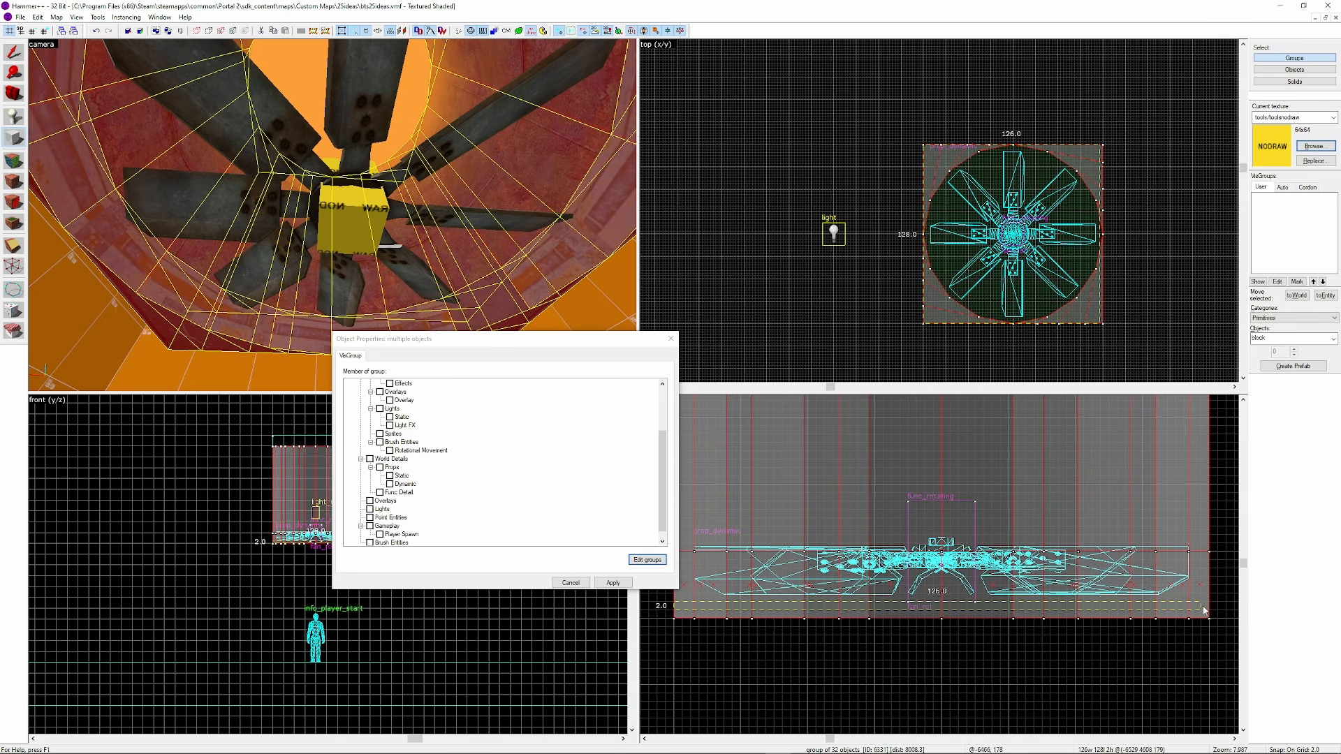
key(Return)
scroll(341, 234, down, 2)
Apply the texture metal/metalgrate018c to the thin block's face below the fan
key(shift+a)
click(342, 232)
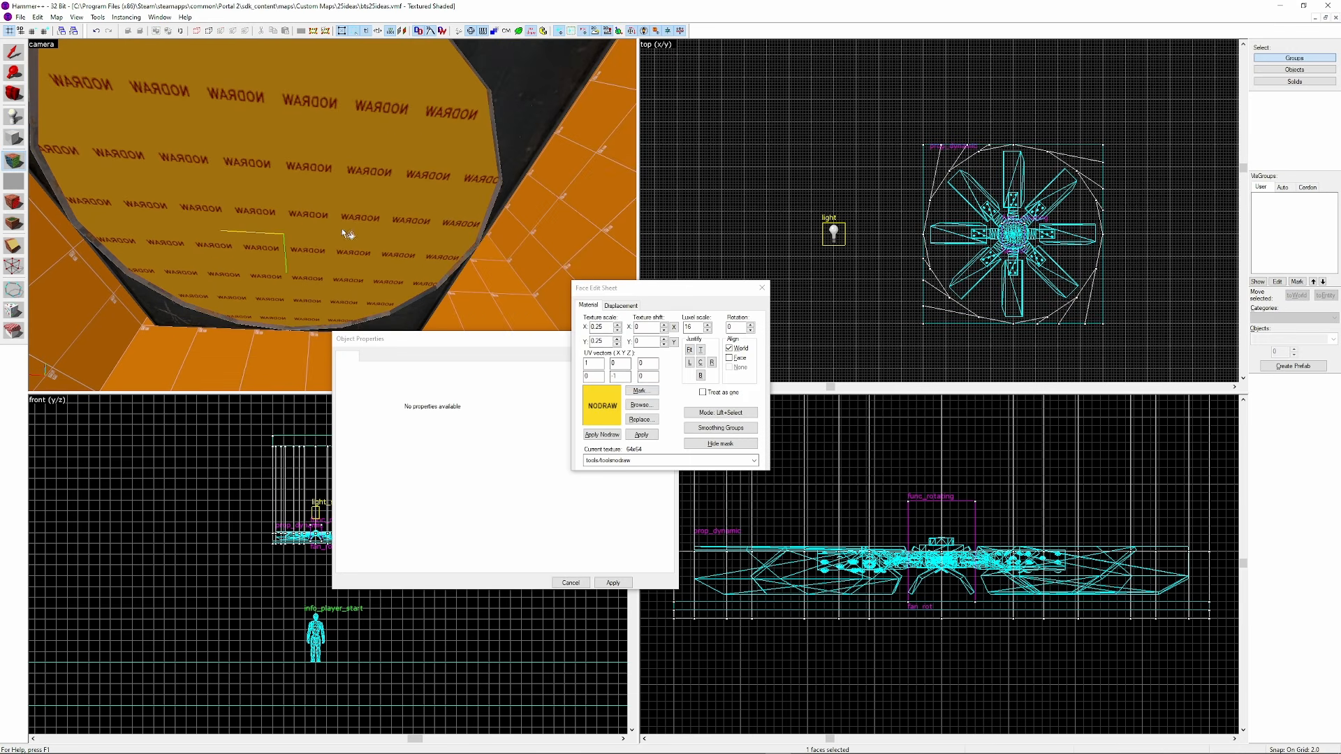
click(656, 406)
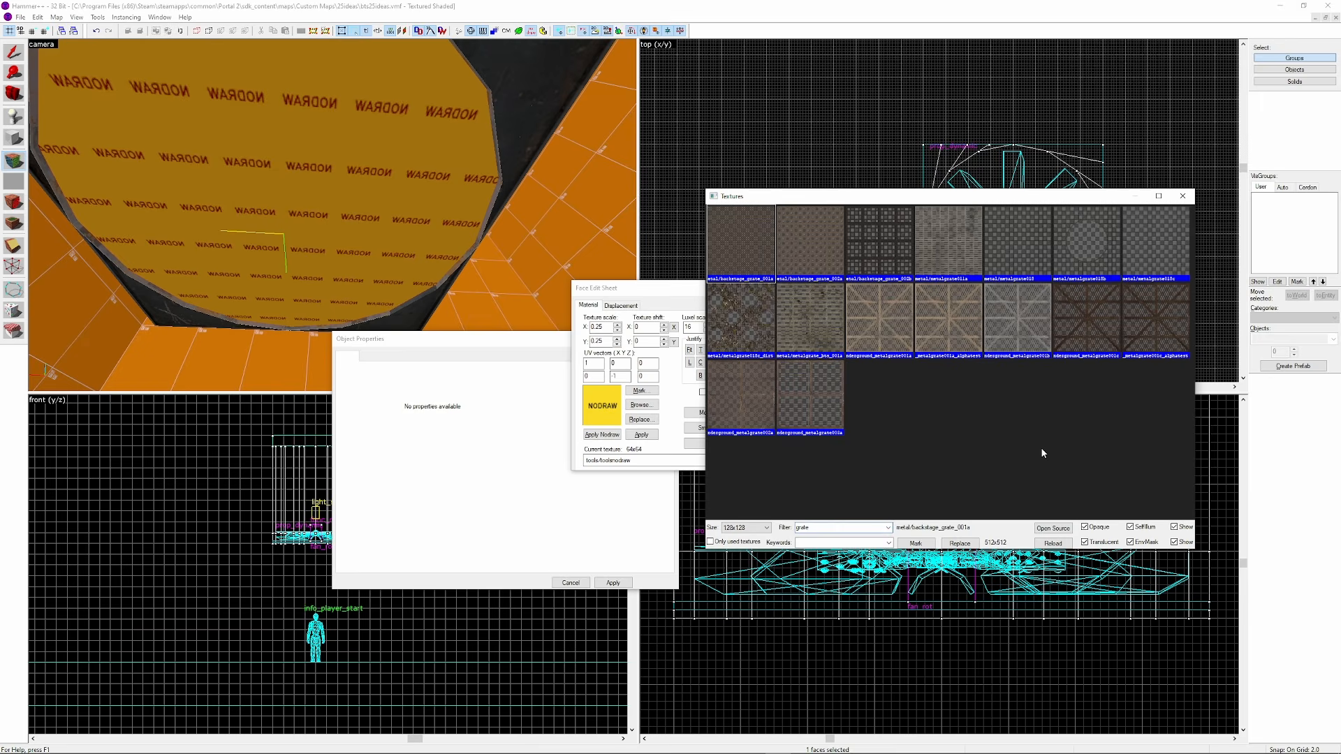
click(1135, 258)
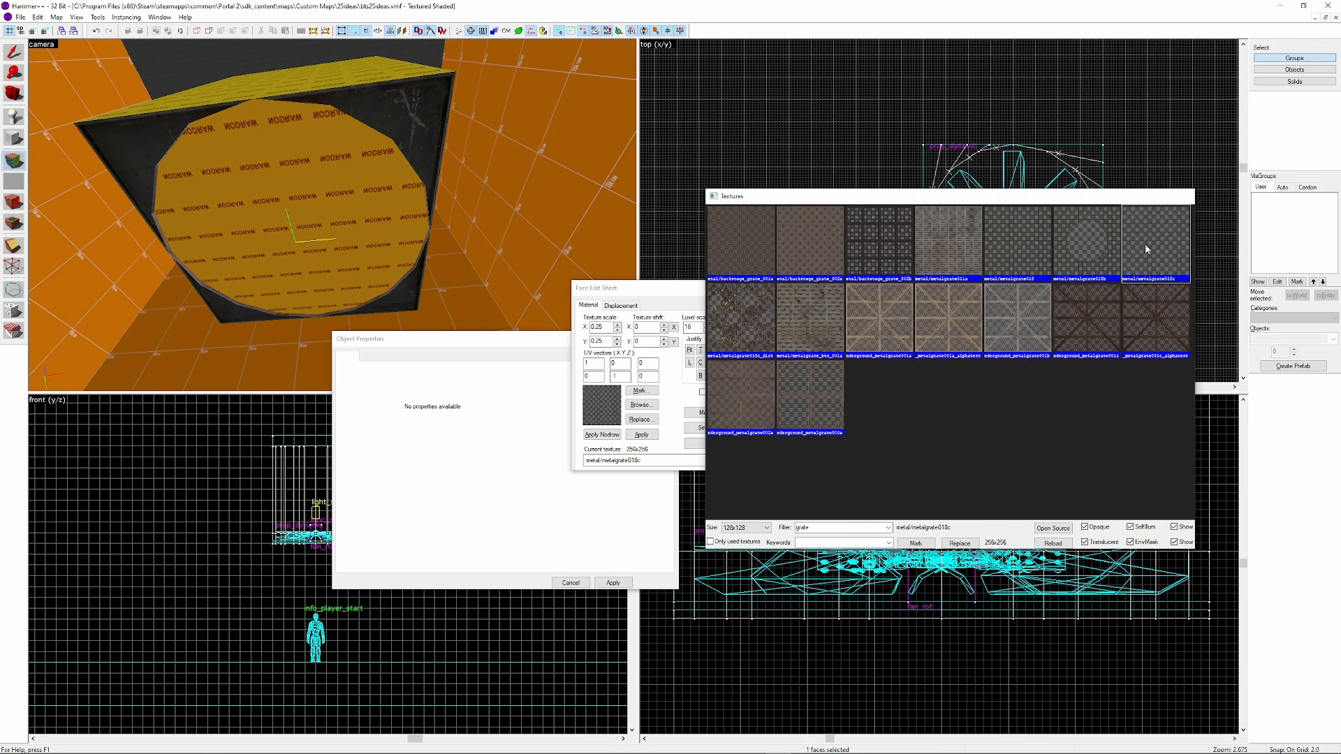
double_click(1146, 249)
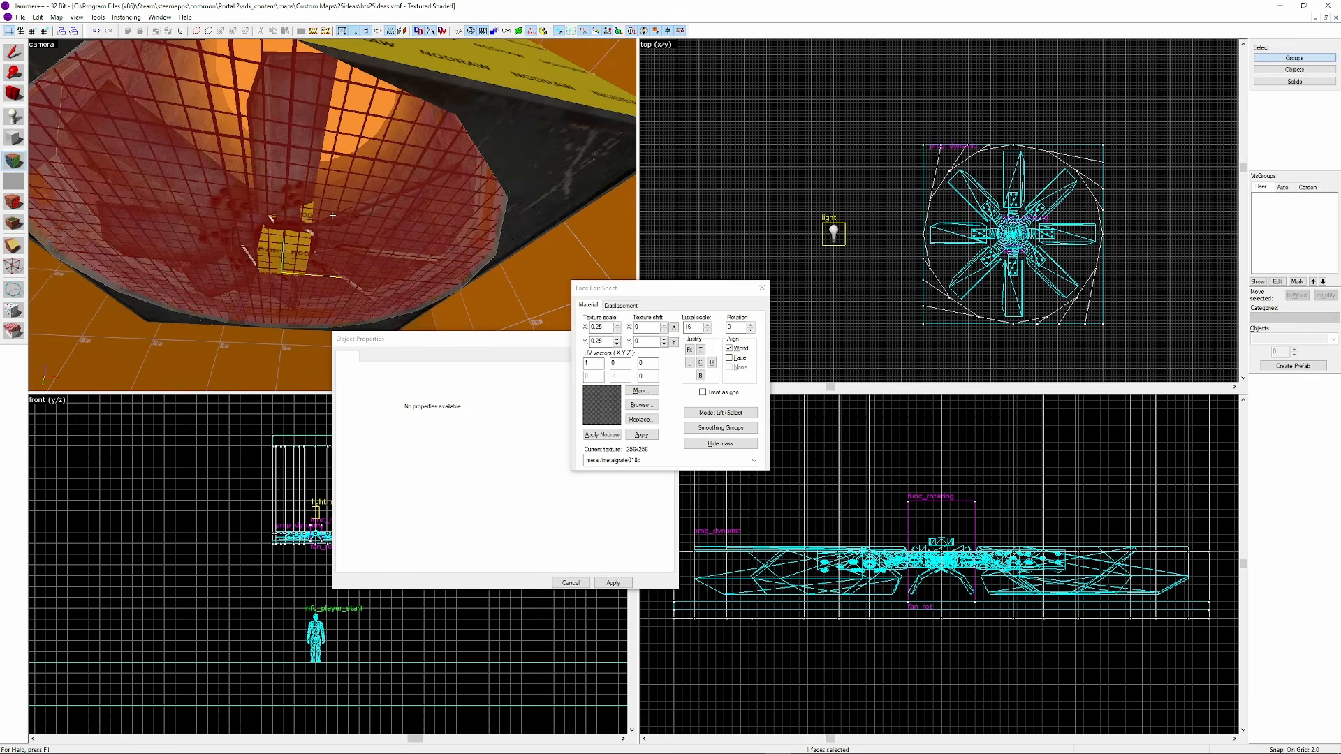
key(z)
click(14, 138)
key(z)
key(w)
key(z)
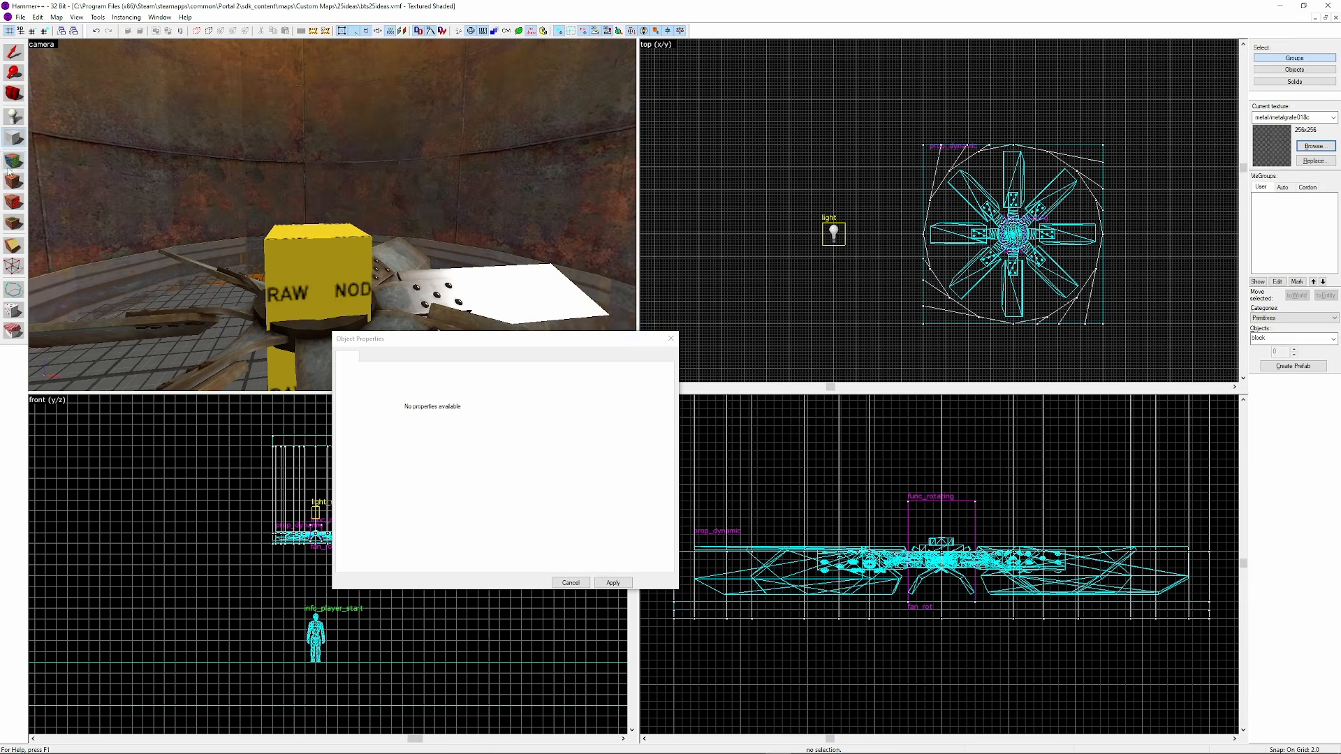
Create a 12-unit-wide, 4-unit-high nodraw beam across the tube, just above the fan's hub
click(14, 161)
click(314, 268)
key(w)
key(a)
click(14, 53)
key(z)
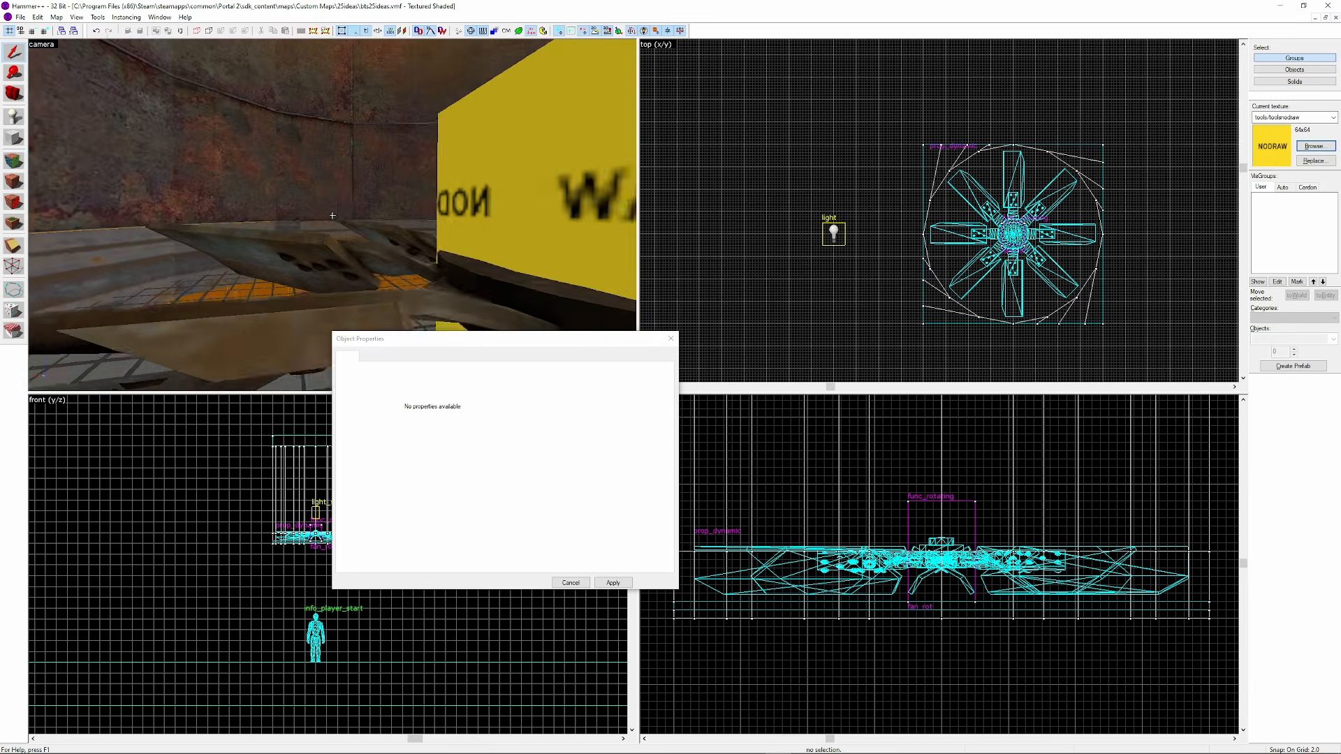
click(333, 215)
key(Escape)
scroll(924, 531, up, 3)
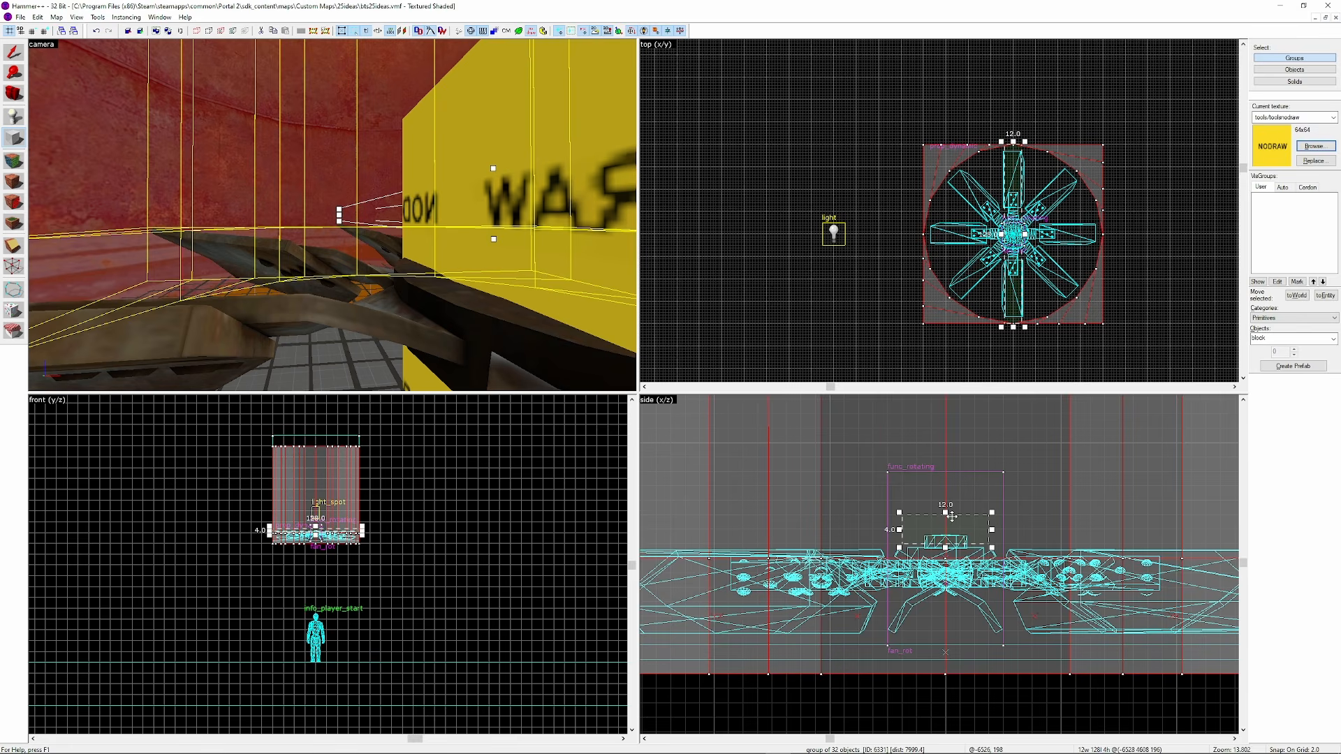
key(Return)
Apply the texture metal/metalwall_bts_003a to the side face of the beam above the fan
key(z)
key(w)
key(s)
key(z)
key(shift+a)
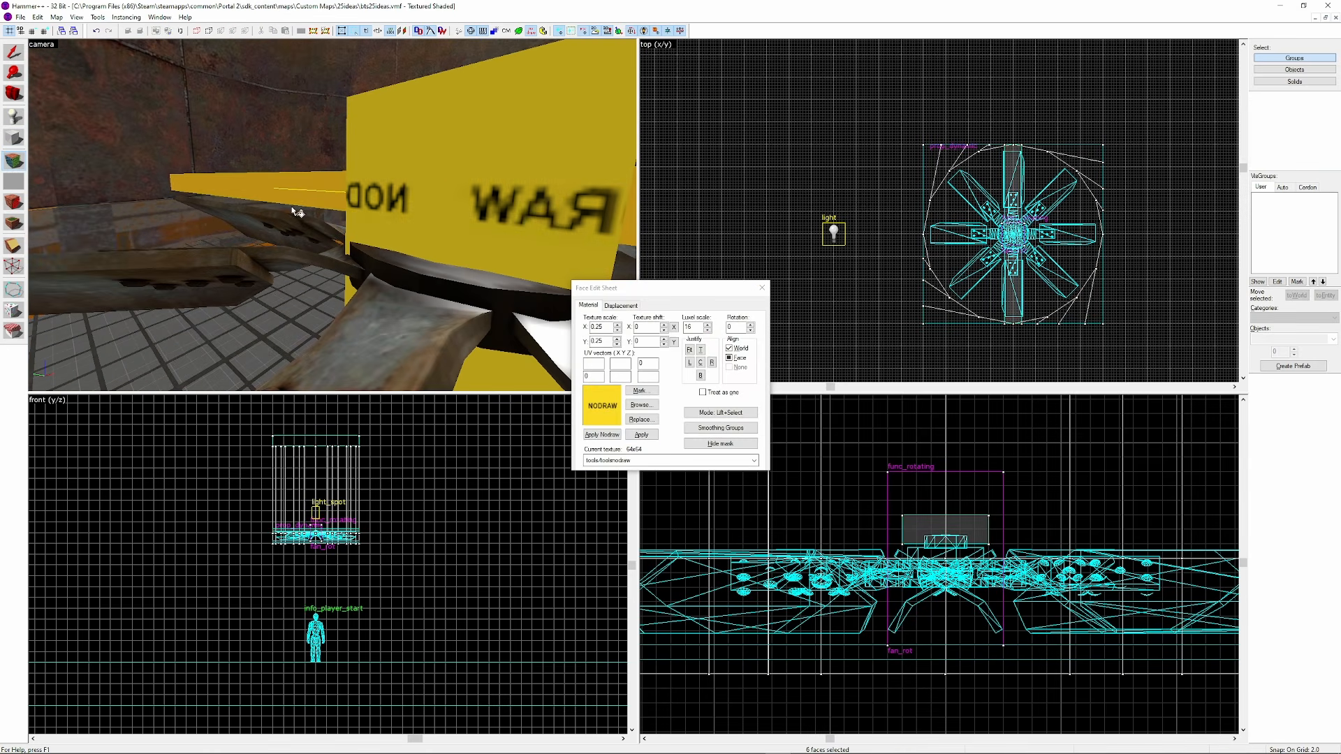
click(299, 212)
click(641, 405)
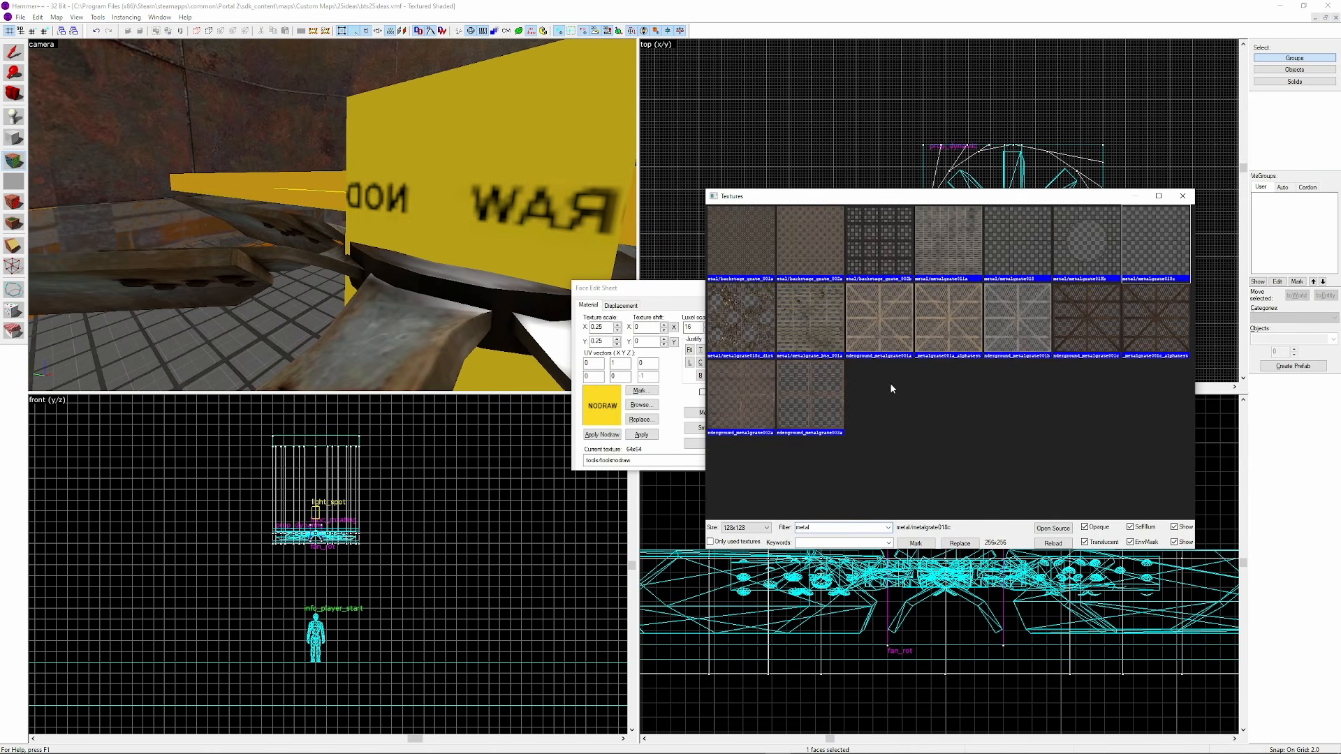
double_click(820, 452)
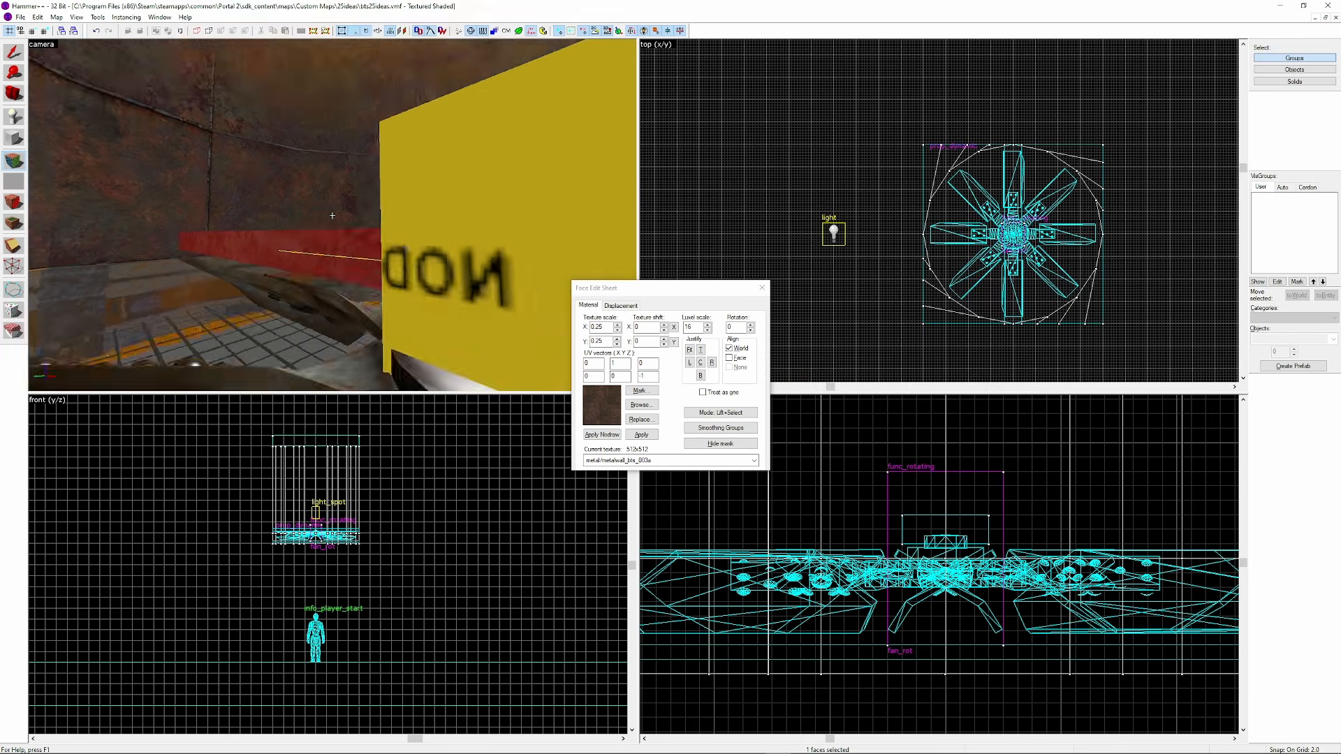
key(z)
key(w)
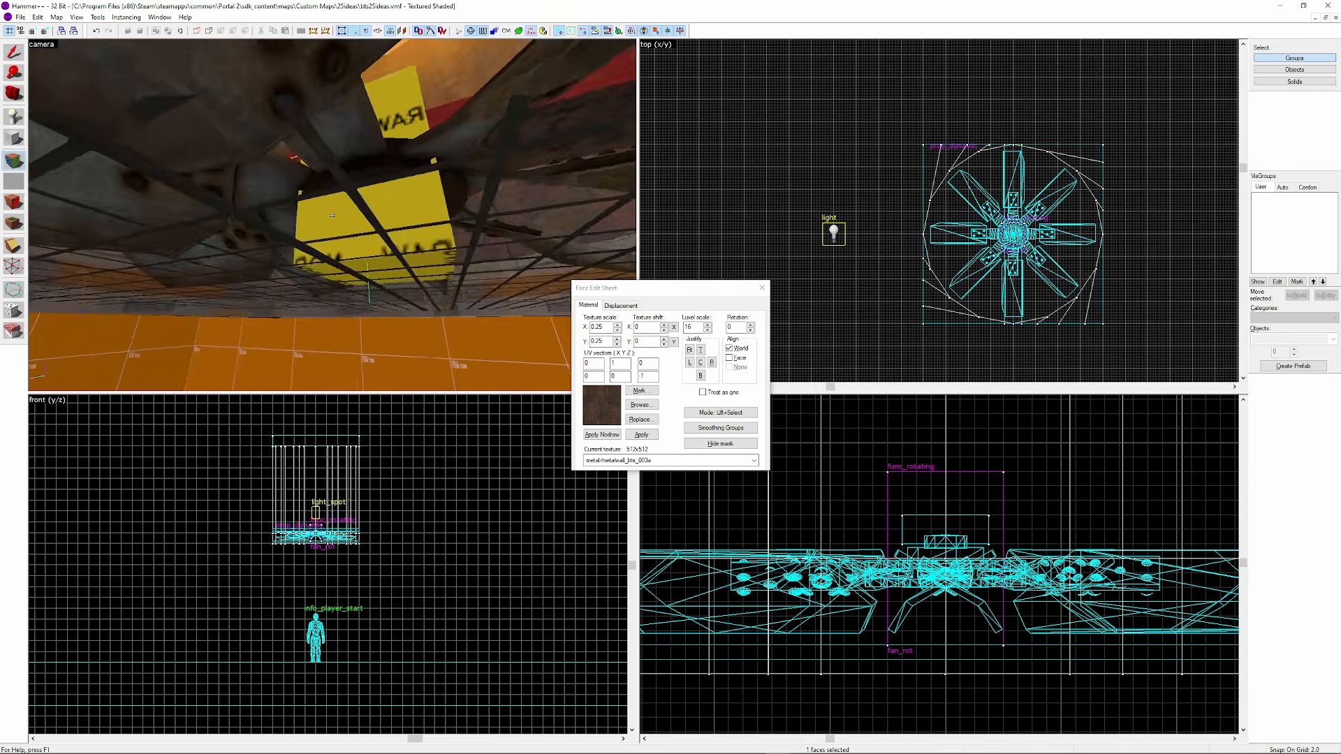
key(z)
Change the info_player_start above the fan into an env_projectedtexture and move it higher inside the tube
click(14, 53)
key(z)
key(w)
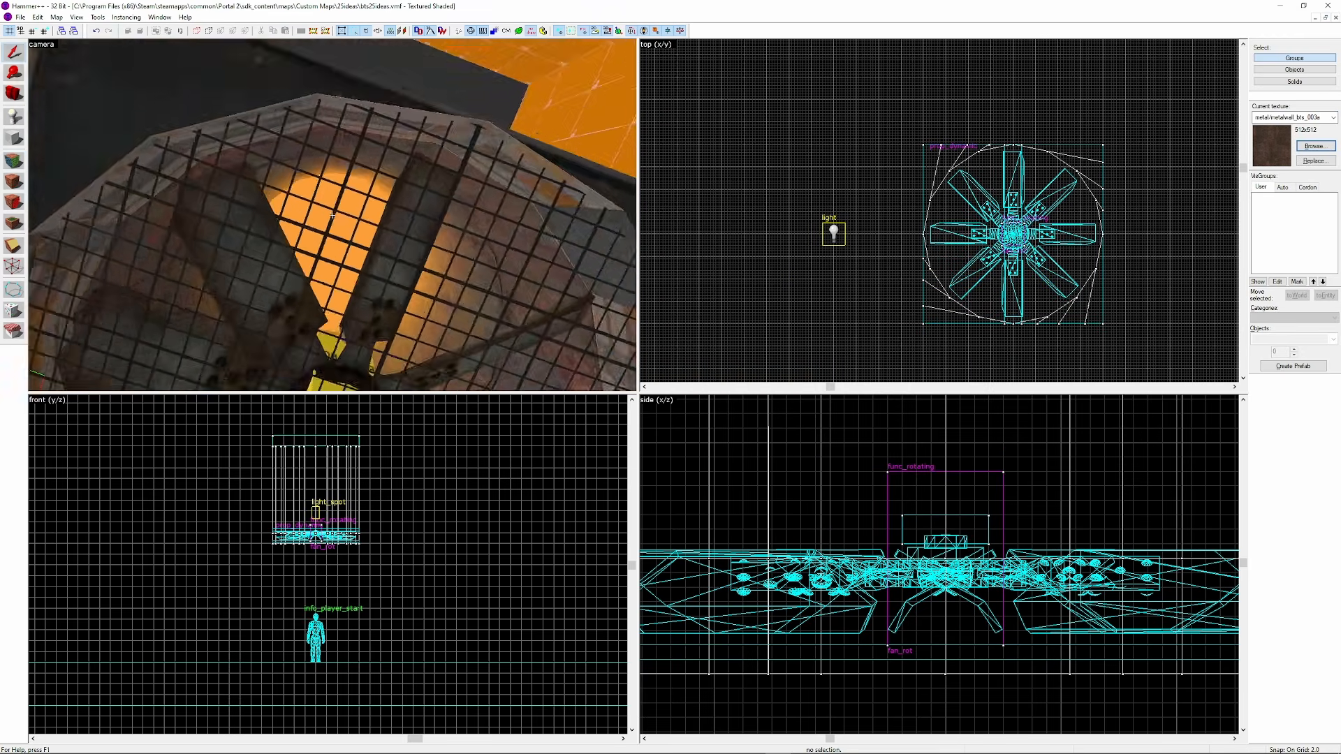
key(z)
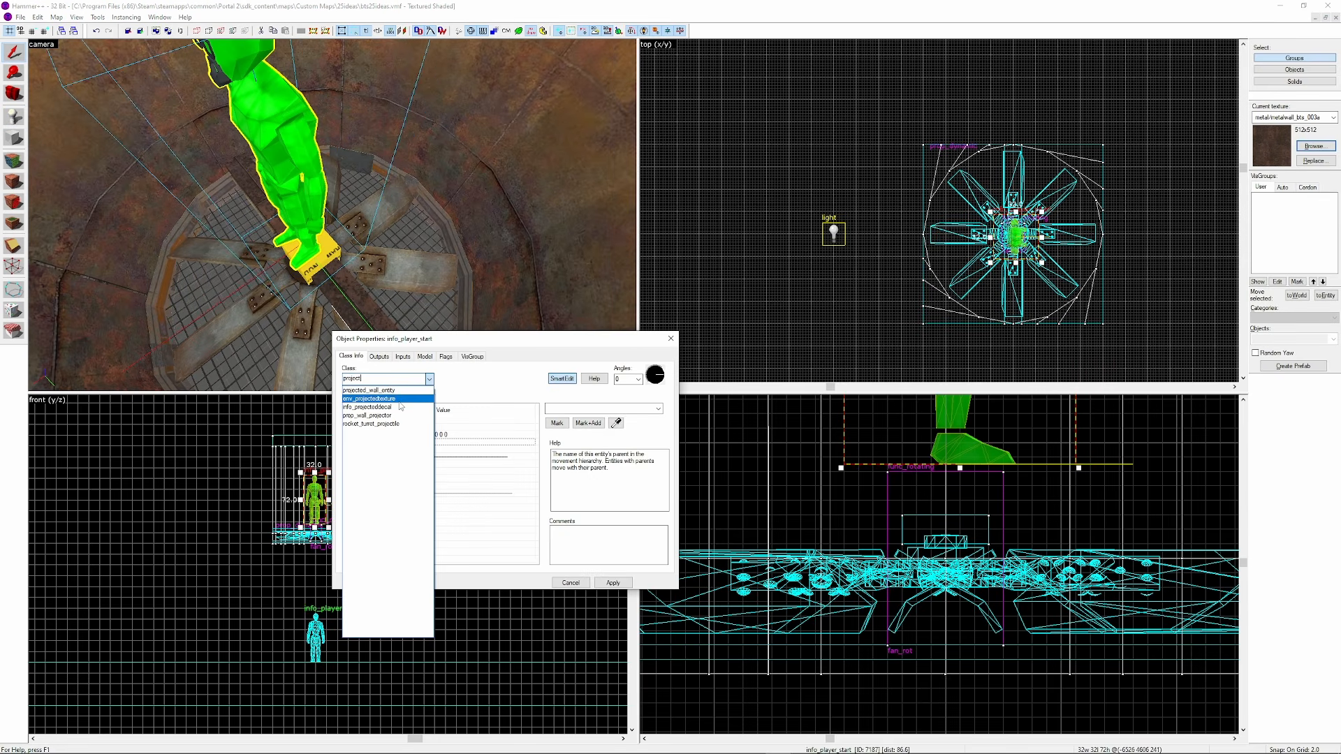
click(387, 399)
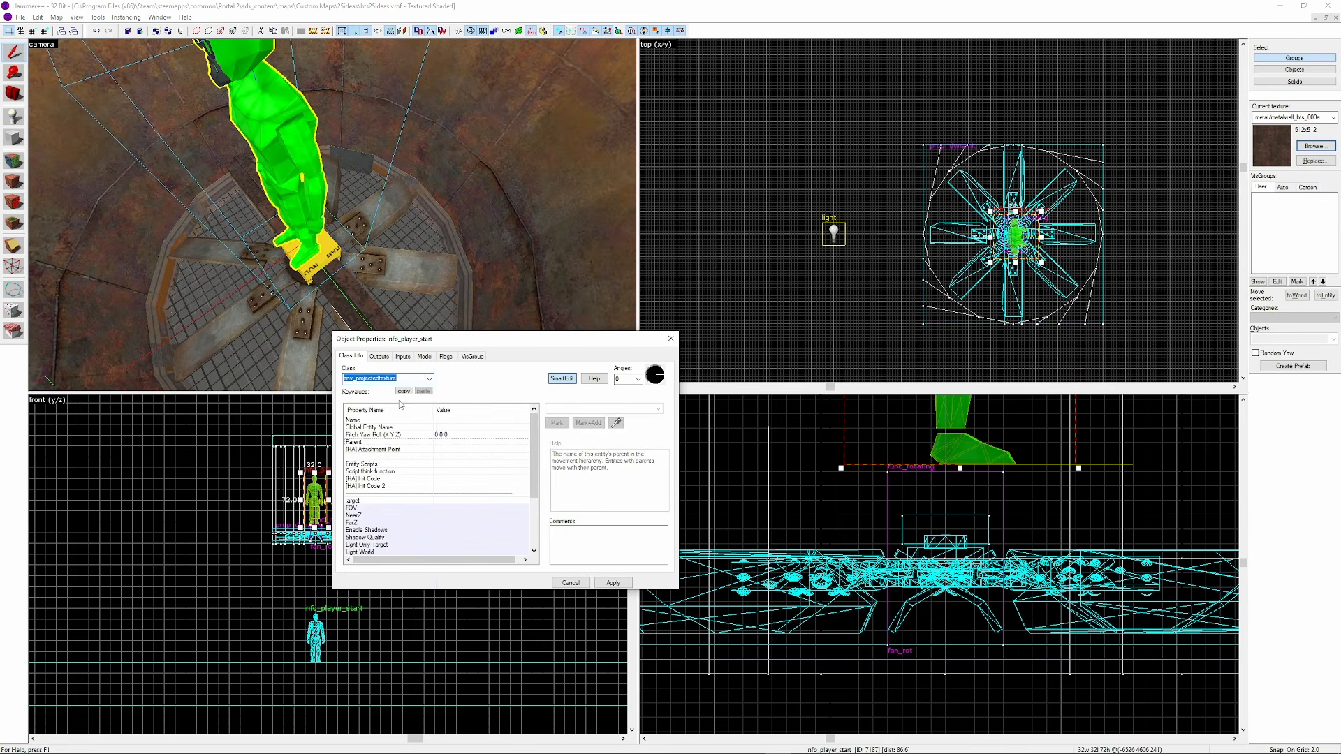
scroll(990, 504, down, 3)
key(bracketright)
key(bracketright)
drag(989, 504, 989, 450)
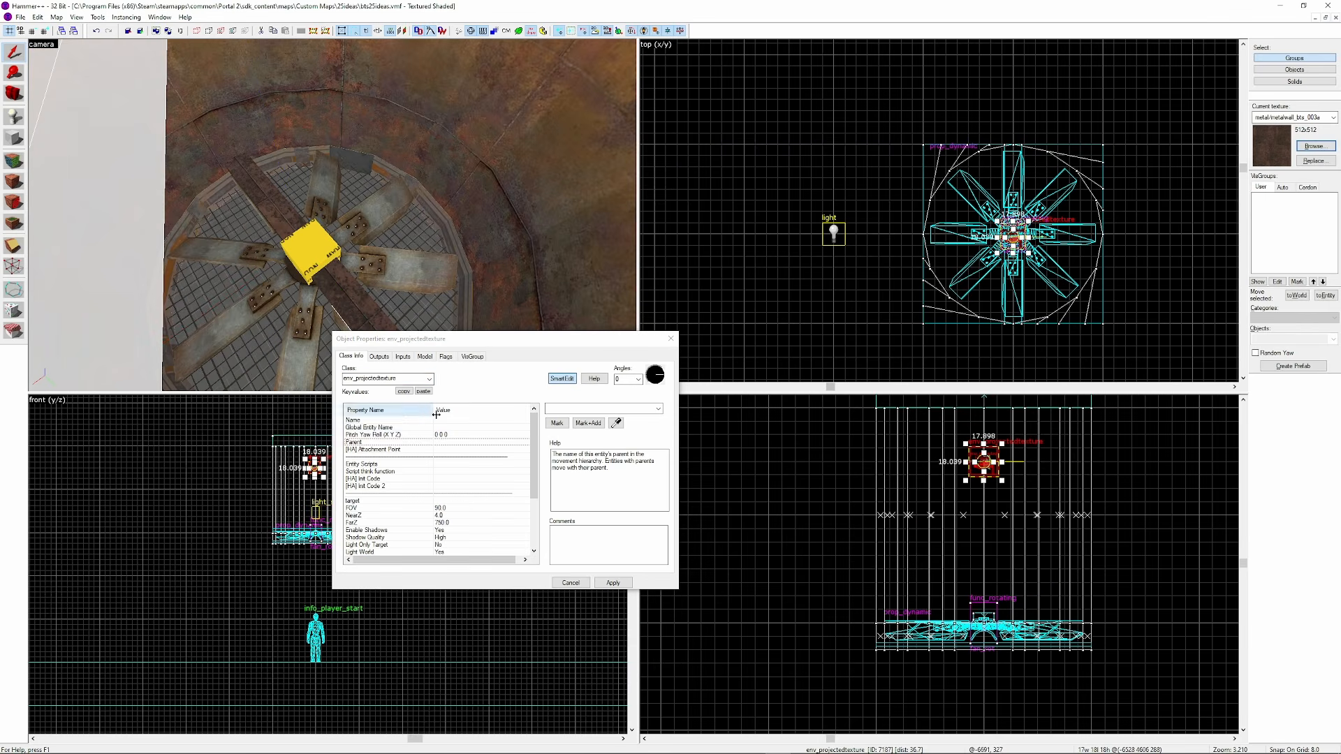
Point the projected texture straight down and name it projtex_fan
click(629, 396)
key(z)
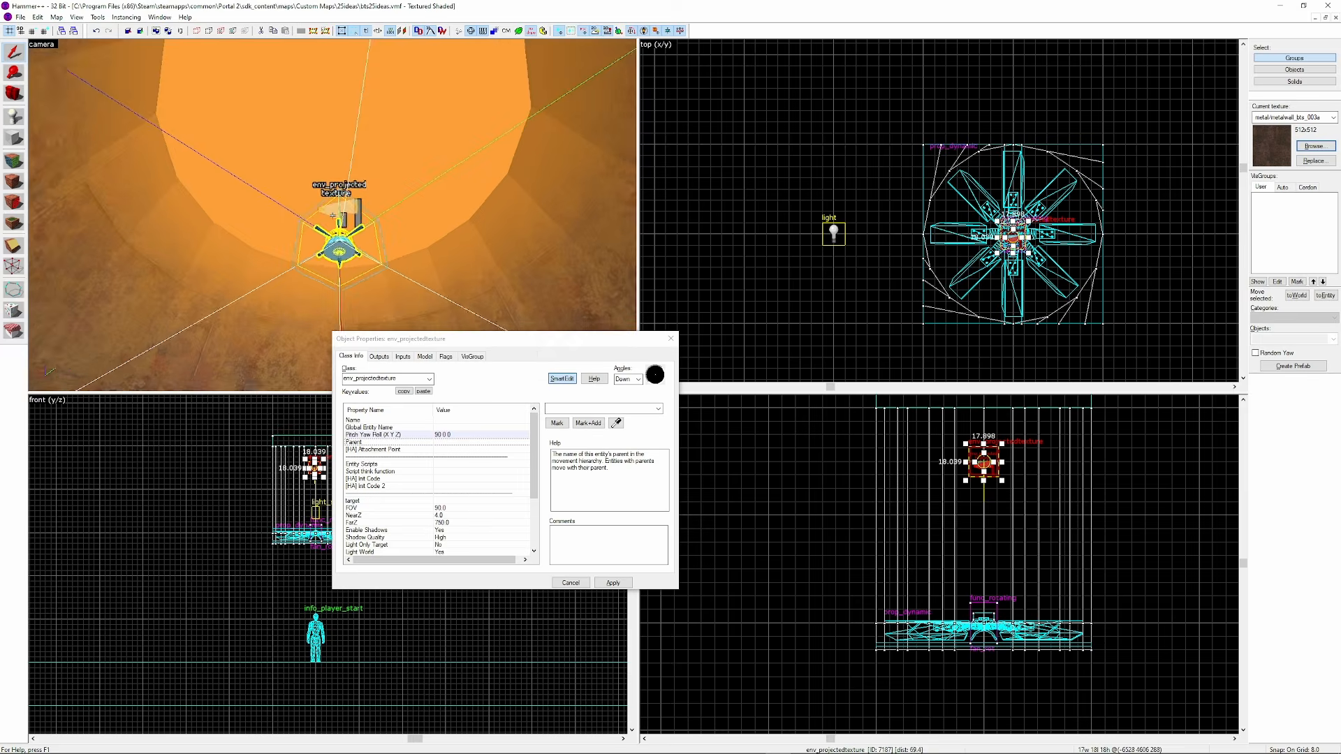
click(445, 357)
click(348, 380)
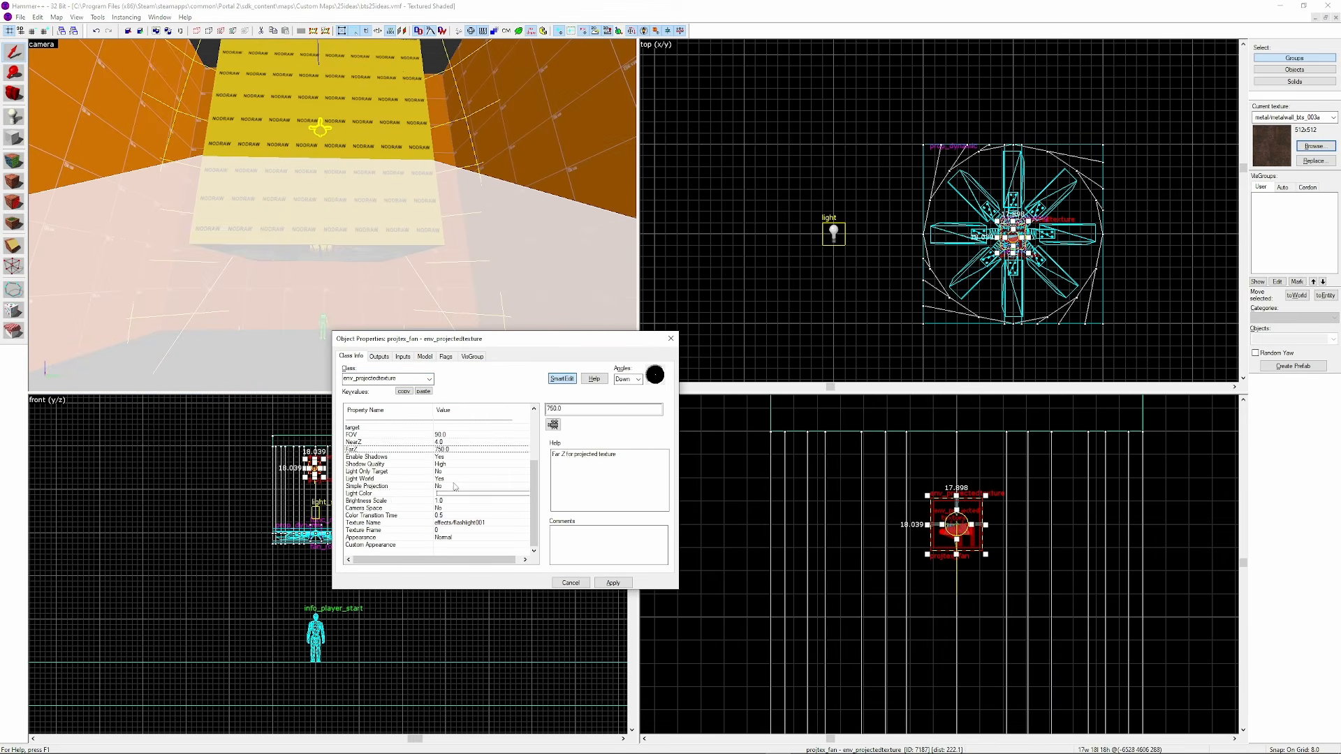
click(560, 429)
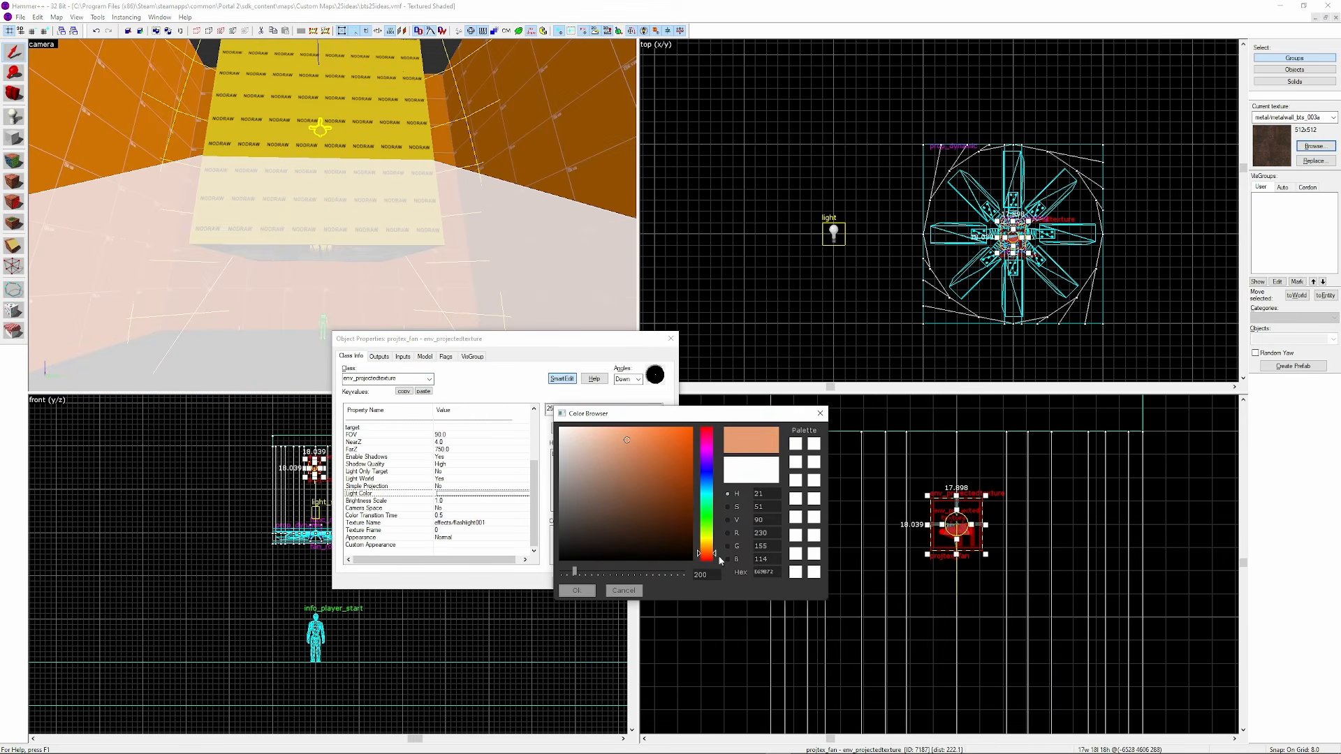
click(707, 550)
click(583, 592)
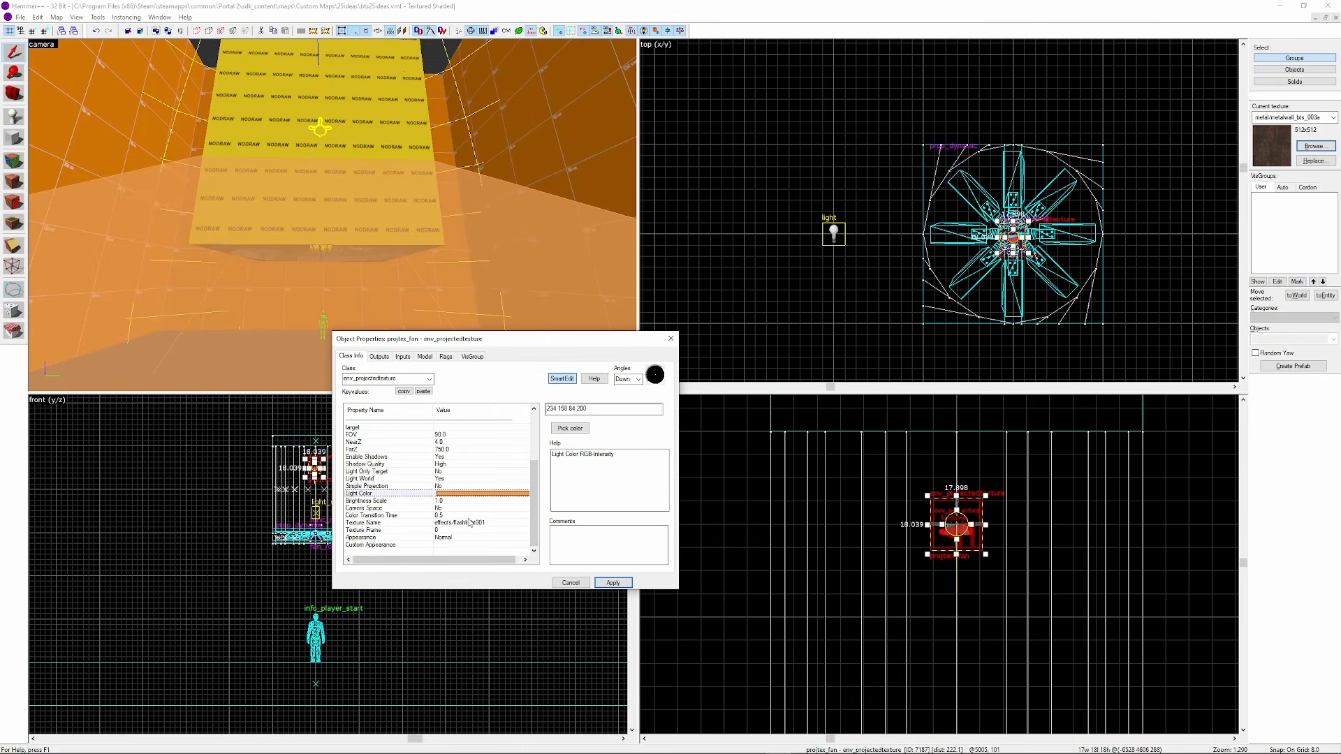
click(669, 340)
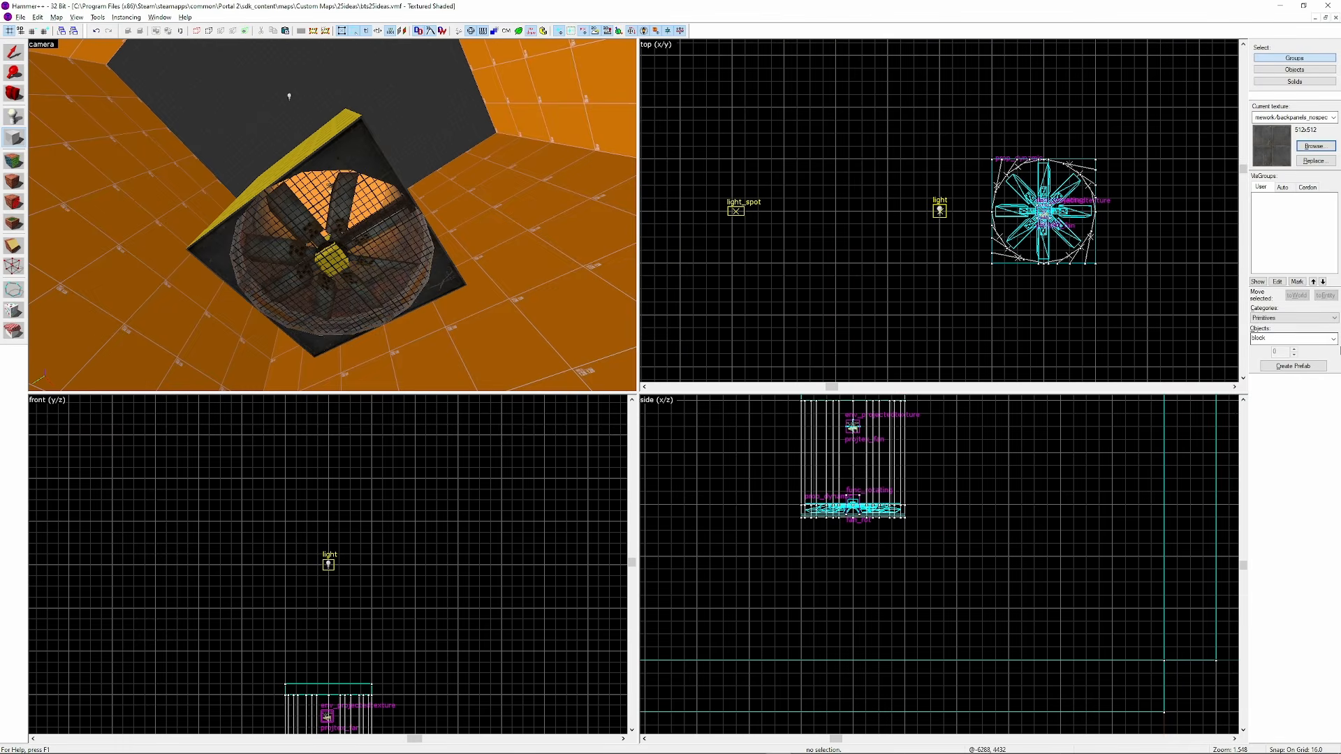
Create a 16-sided, 360-degree arch 128 units wide with a wall width of 4 around the tube's grated lower opening
key(w)
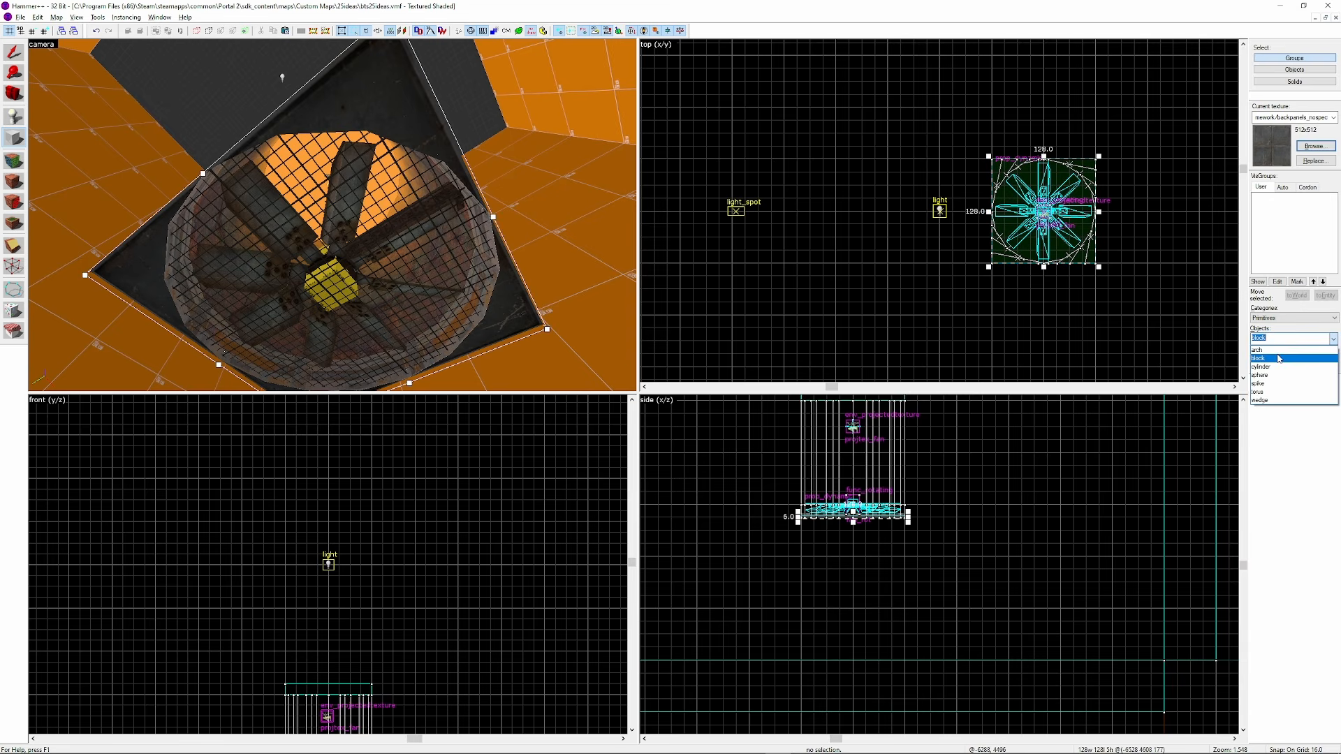
key(Return)
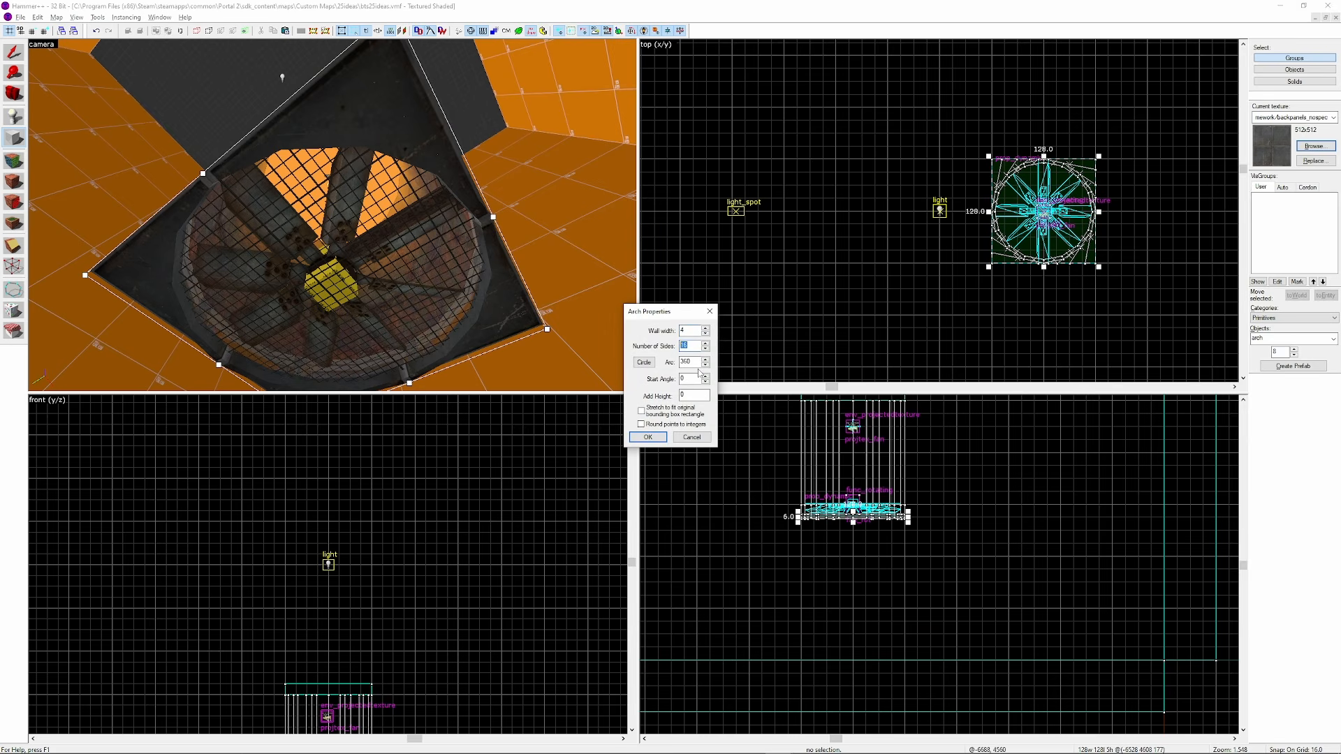
click(648, 437)
key(ctrl+e)
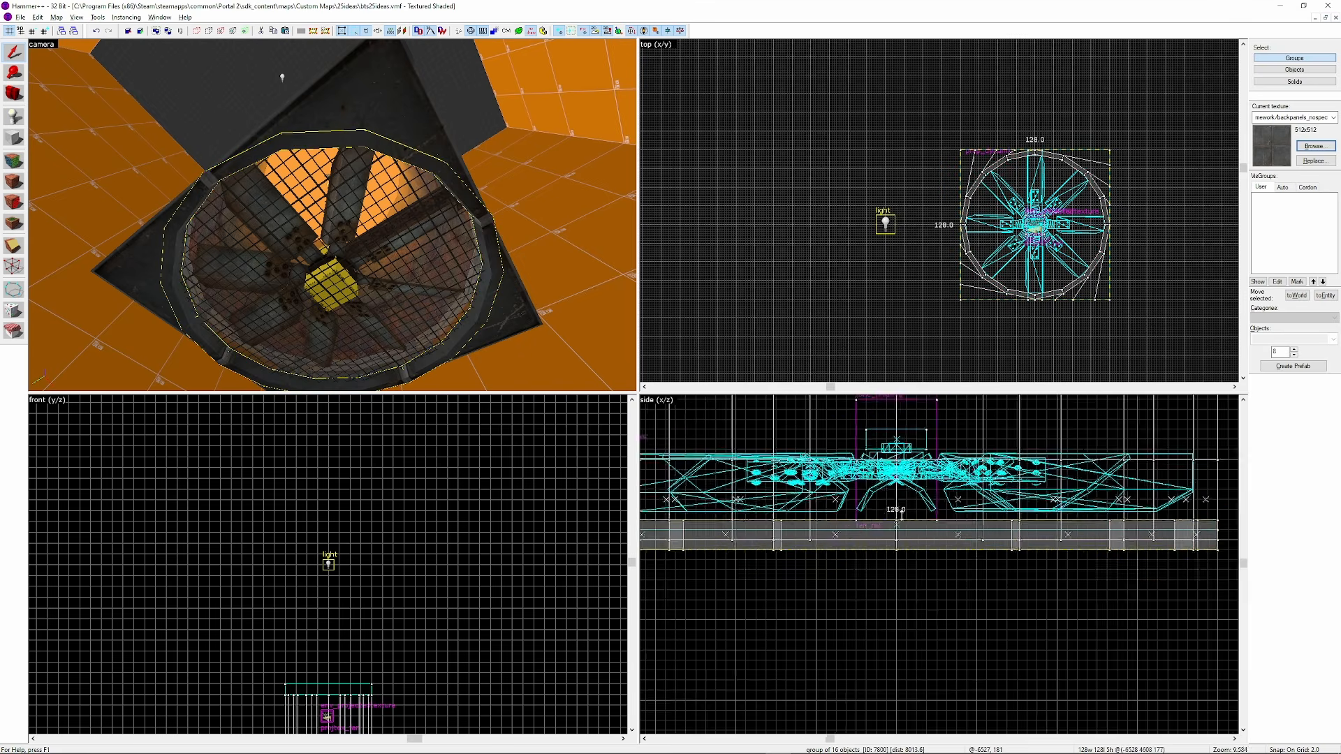
drag(895, 578, 895, 518)
drag(896, 620, 896, 561)
scroll(489, 225, up, 3)
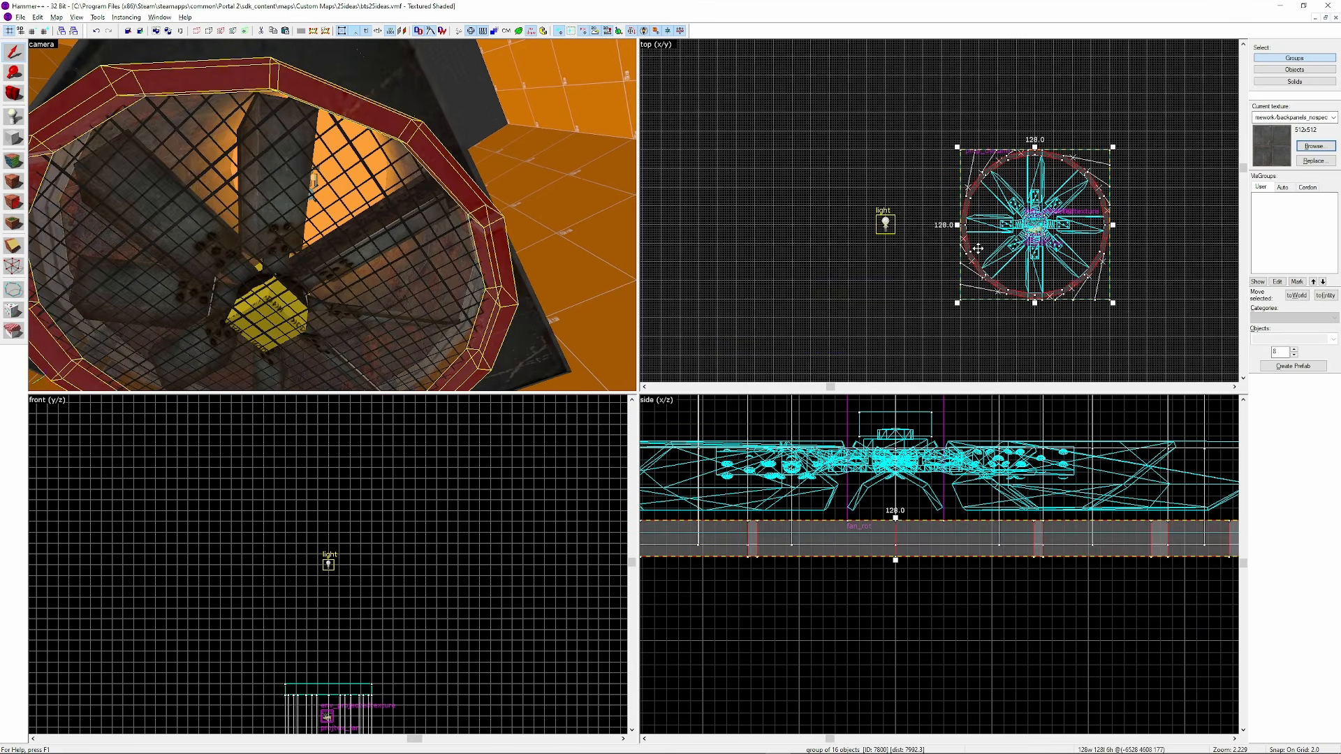
Choose a texture for the ring around the grate from the texture browser
click(1316, 146)
click(836, 227)
double_click(837, 226)
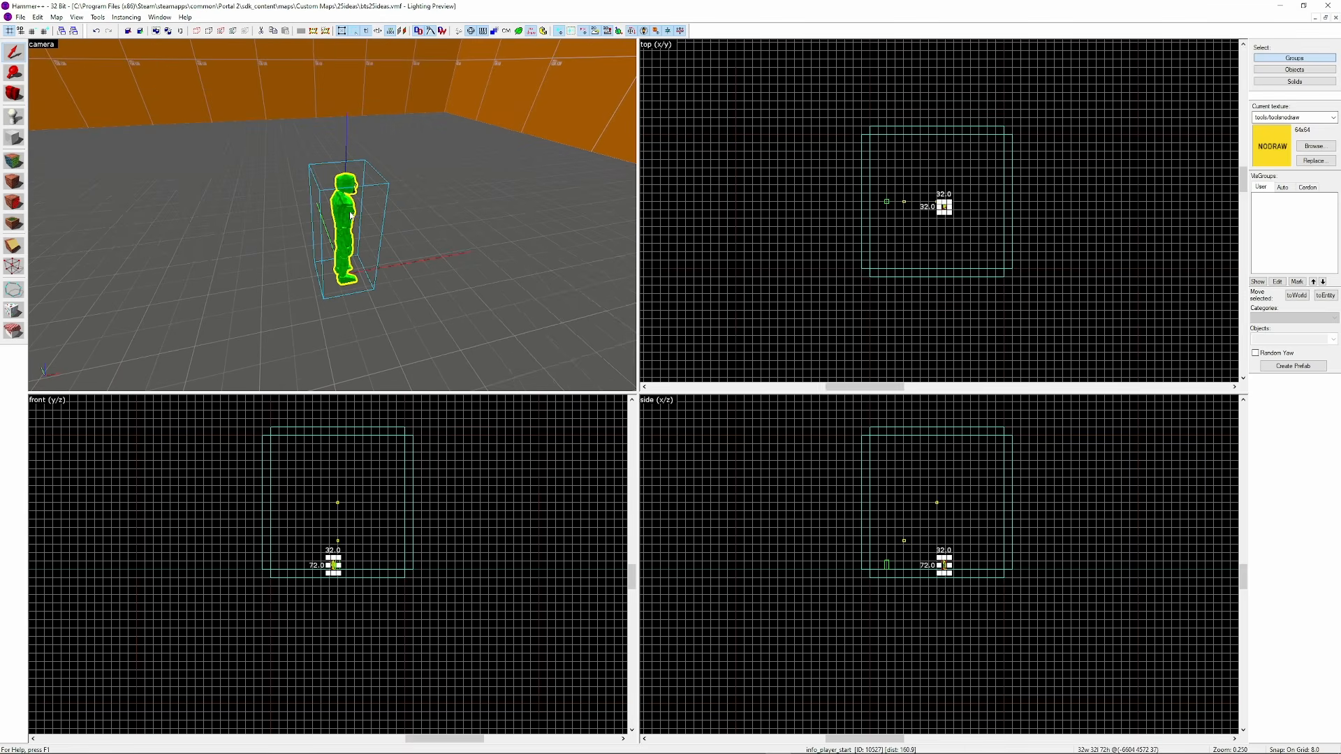
Change the selected info_player_start into a prop_static and assign it a duct model, filtering the models by "duct"
double_click(351, 216)
text(prop_static)
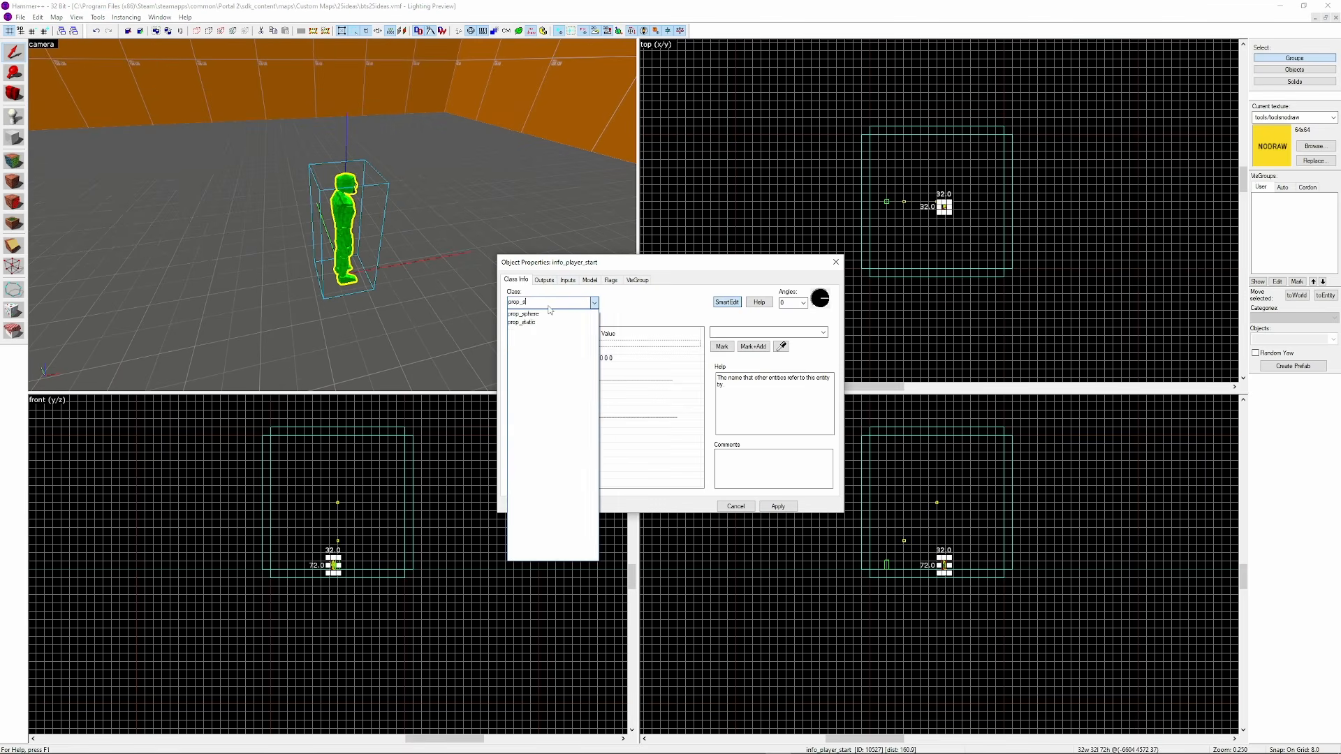
key(Return)
double_click(619, 351)
text(duct)
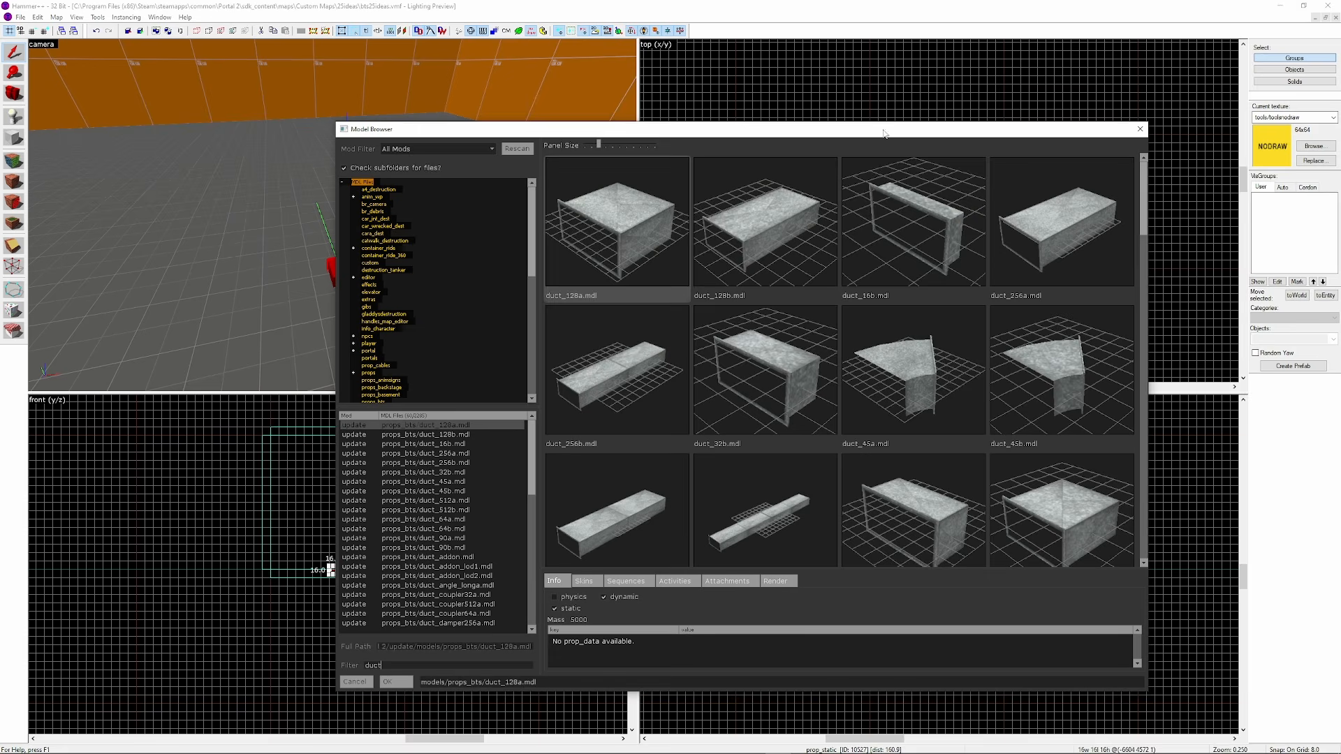
scroll(944, 282, down, 12)
scroll(882, 304, down, 5)
double_click(958, 329)
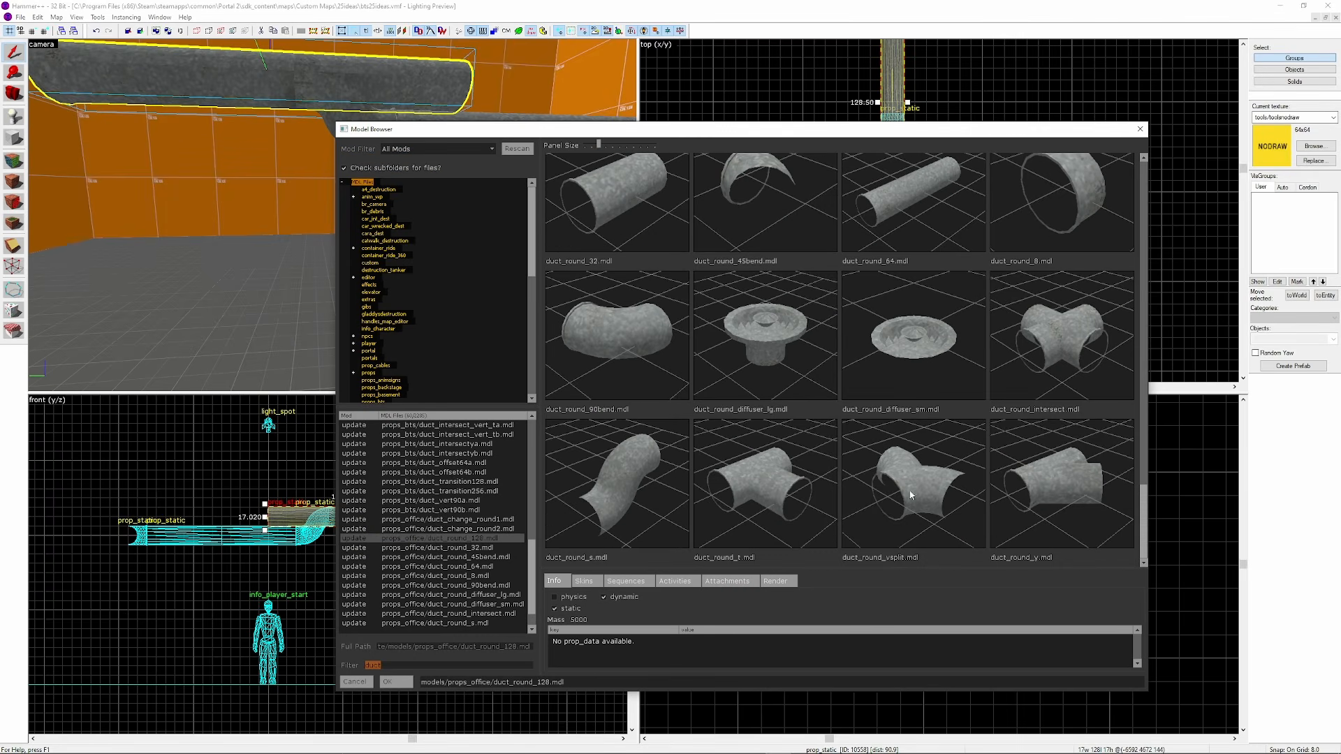
Set the duct copy's model to duct_round_t and fit a duct_round_diffuser_lg prop onto its side outlet
double_click(765, 482)
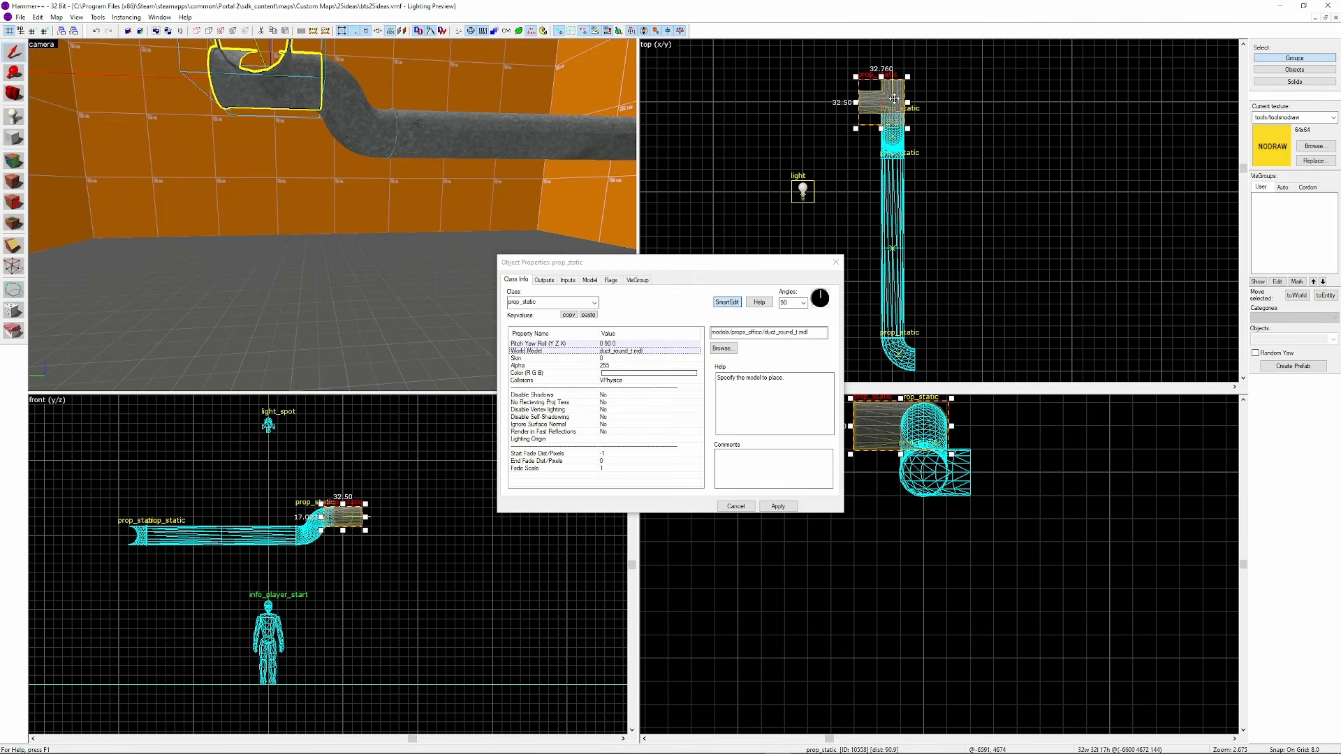
scroll(888, 207, up, 4)
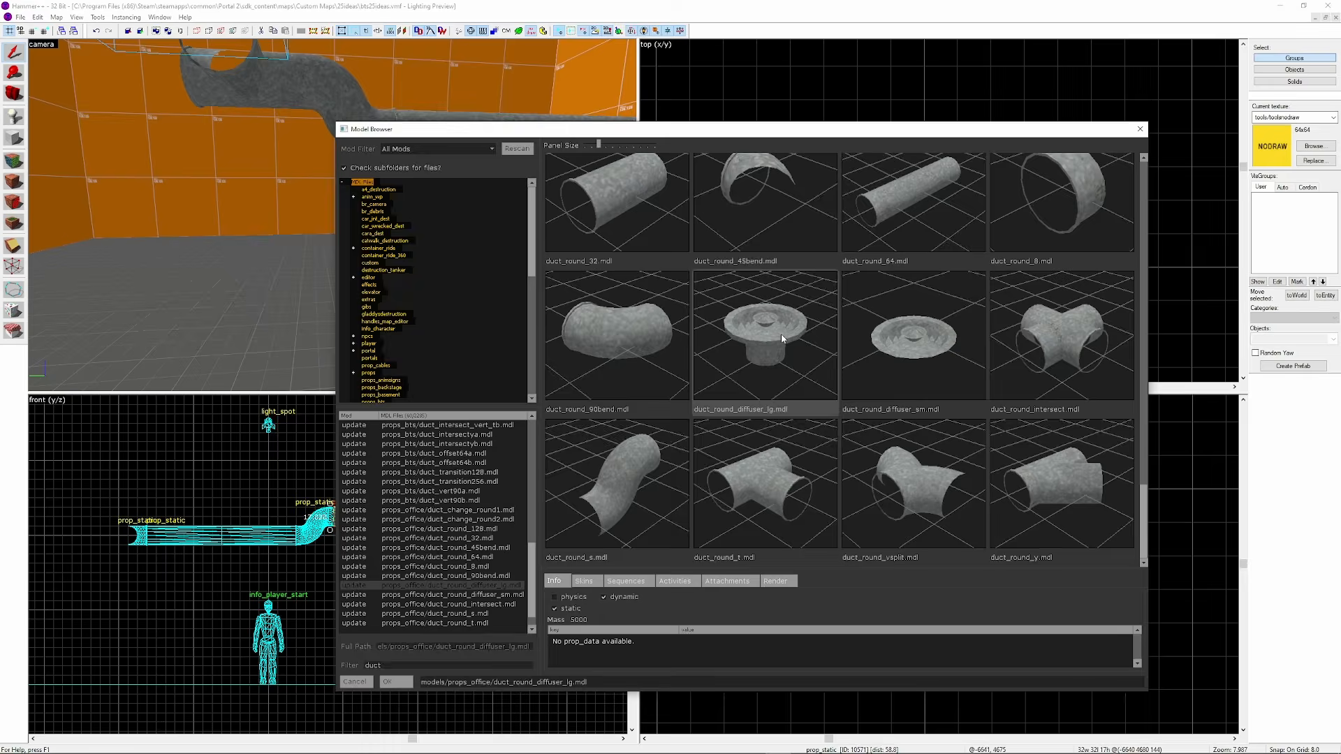
double_click(781, 339)
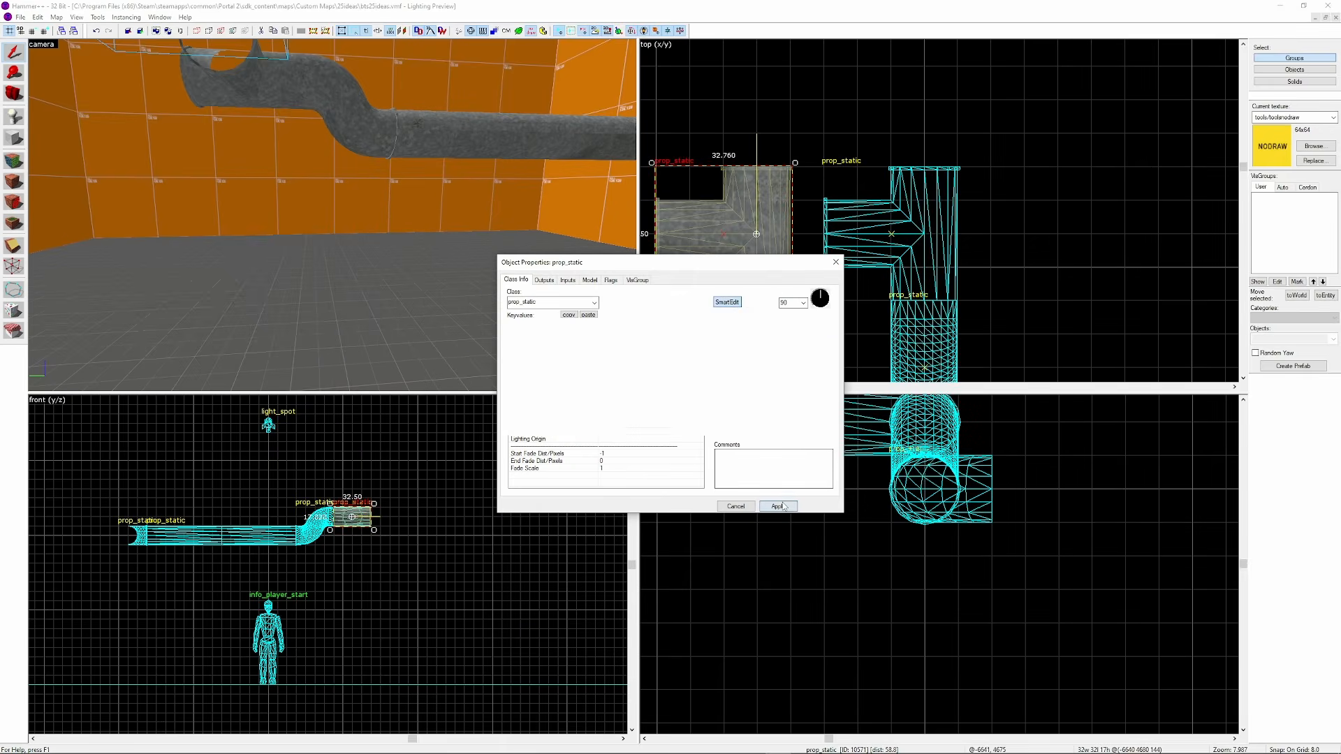
drag(1011, 524, 861, 530)
drag(899, 591, 967, 590)
scroll(553, 157, down, 2)
click(553, 158)
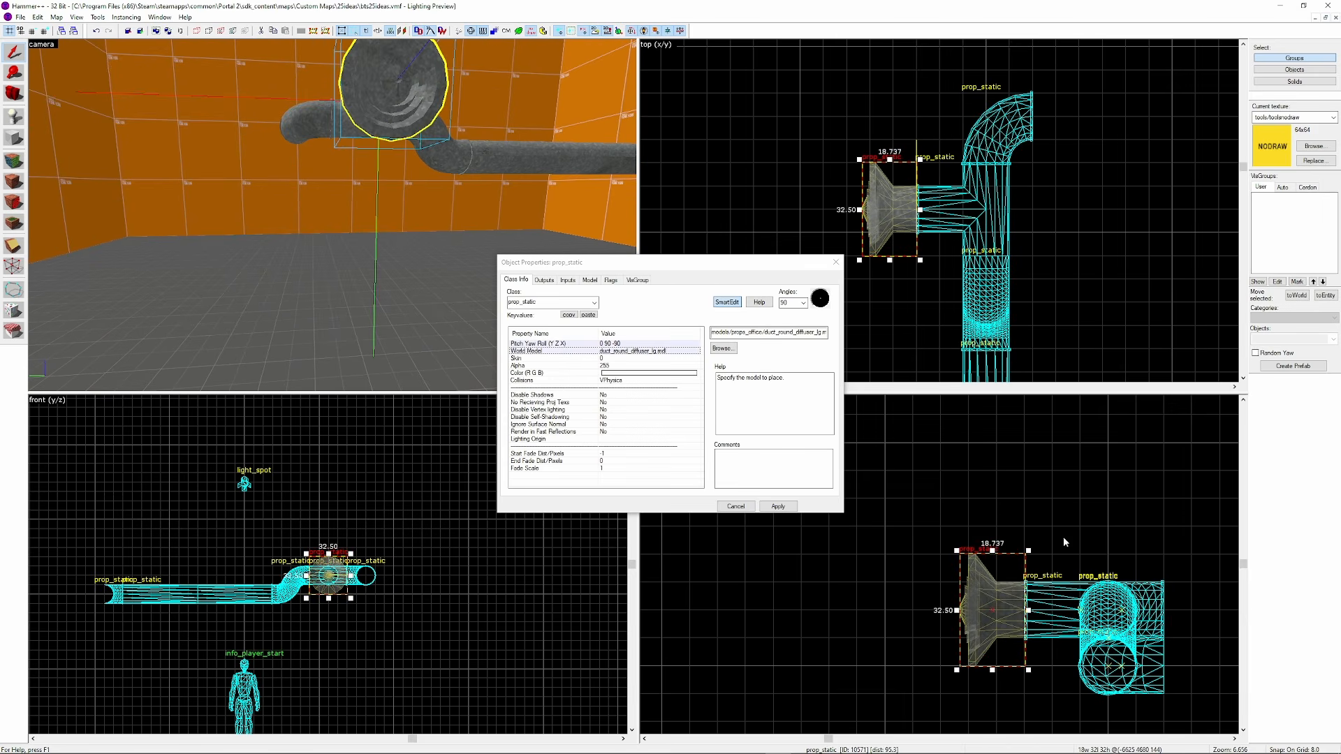
Rotate the T-shaped duct and its diffuser together so the outlet angles 45 degrees downward
ctrl+click(451, 142)
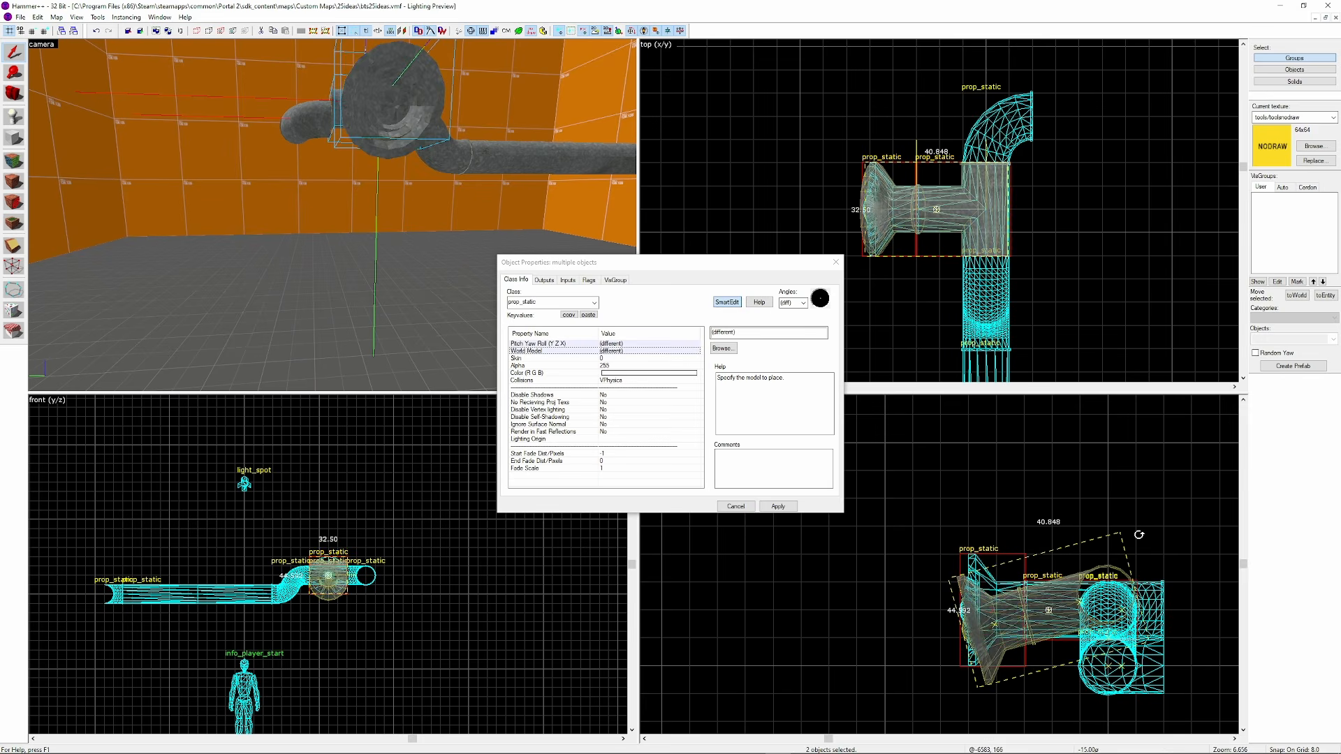
scroll(1045, 609, up, 3)
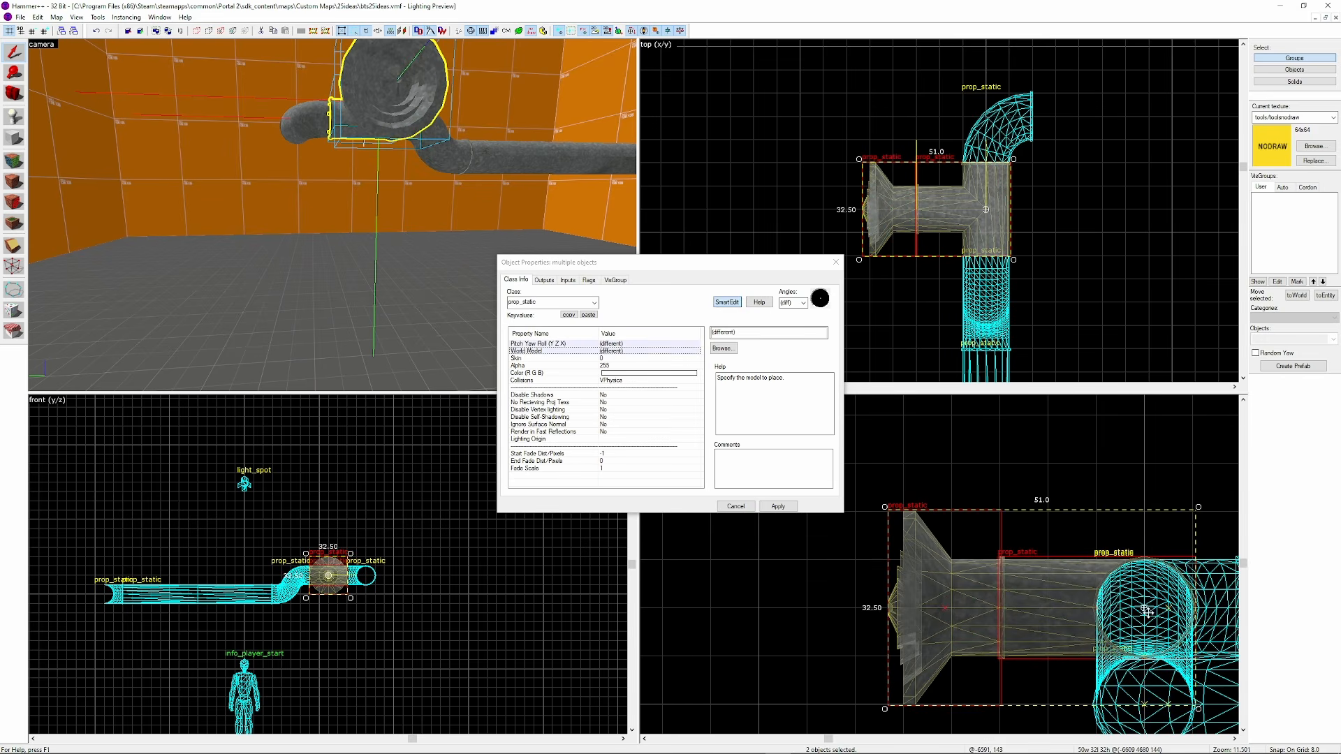
drag(1199, 511, 1108, 476)
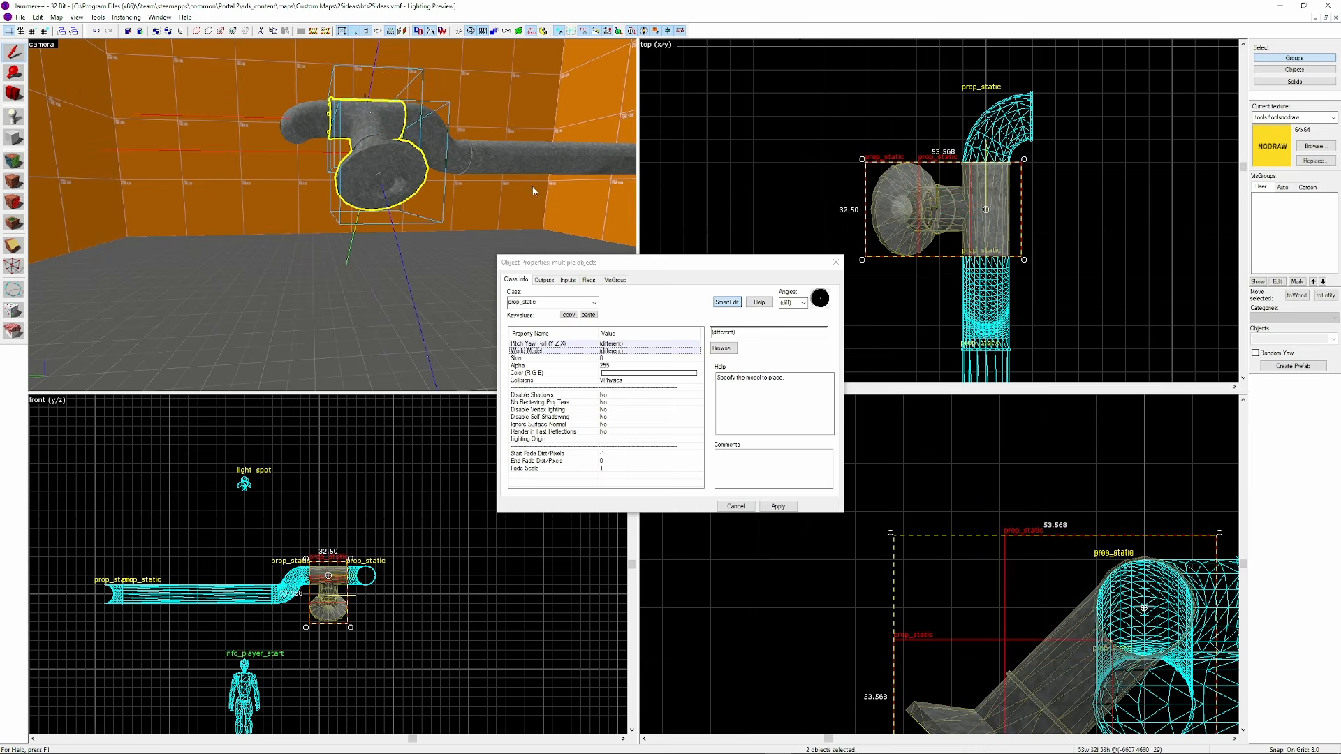
Duplicate the diffuser in front of its opening and change the copy into an info_particle_system
click(533, 191)
key(z)
key(d)
key(z)
click(332, 215)
middle_drag(1039, 731, 1052, 544)
shift+drag(1052, 545, 971, 623)
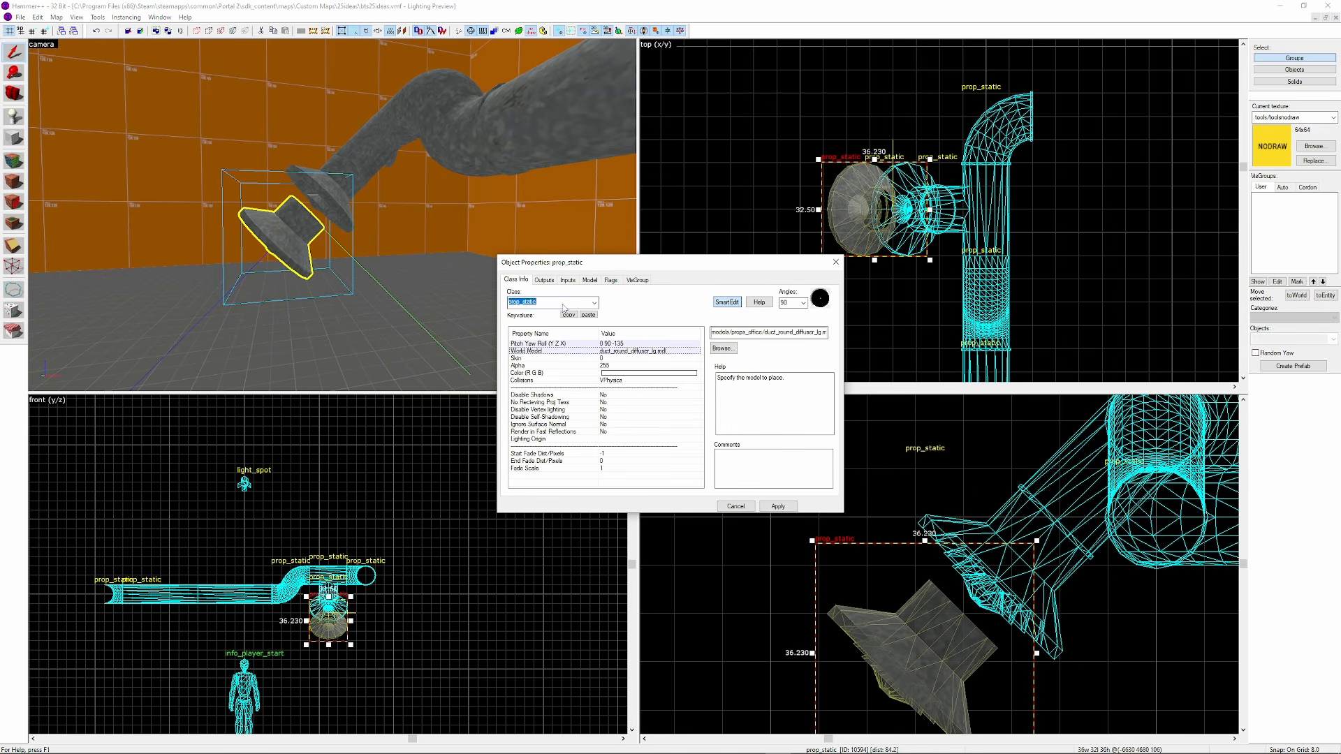
text(parti)
click(568, 339)
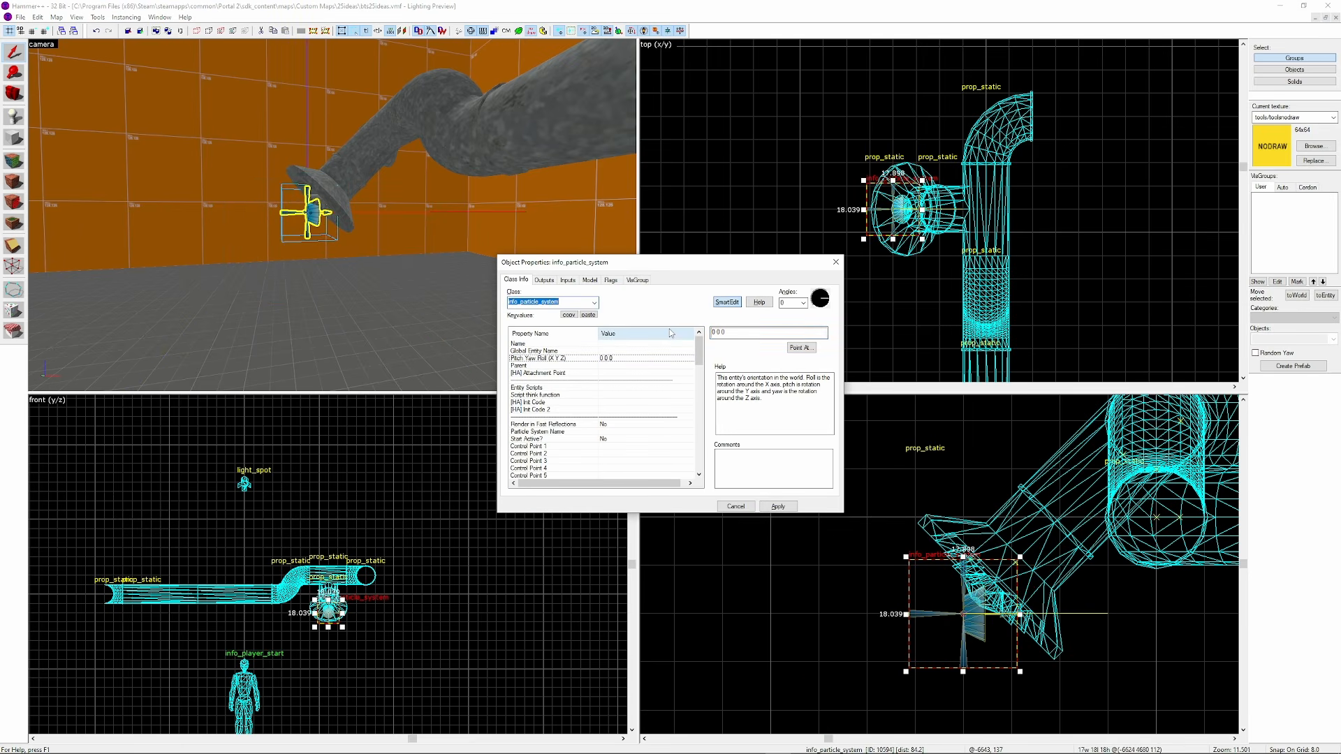
Move the particle system into the diffuser's mouth, pitch it 45 degrees to face outward, and set it to start active
scroll(995, 629, up, 4)
drag(961, 663, 1020, 603)
key(bracketleft)
key(bracketleft)
key(bracketleft)
scroll(340, 208, up, 1)
scroll(342, 211, up, 1)
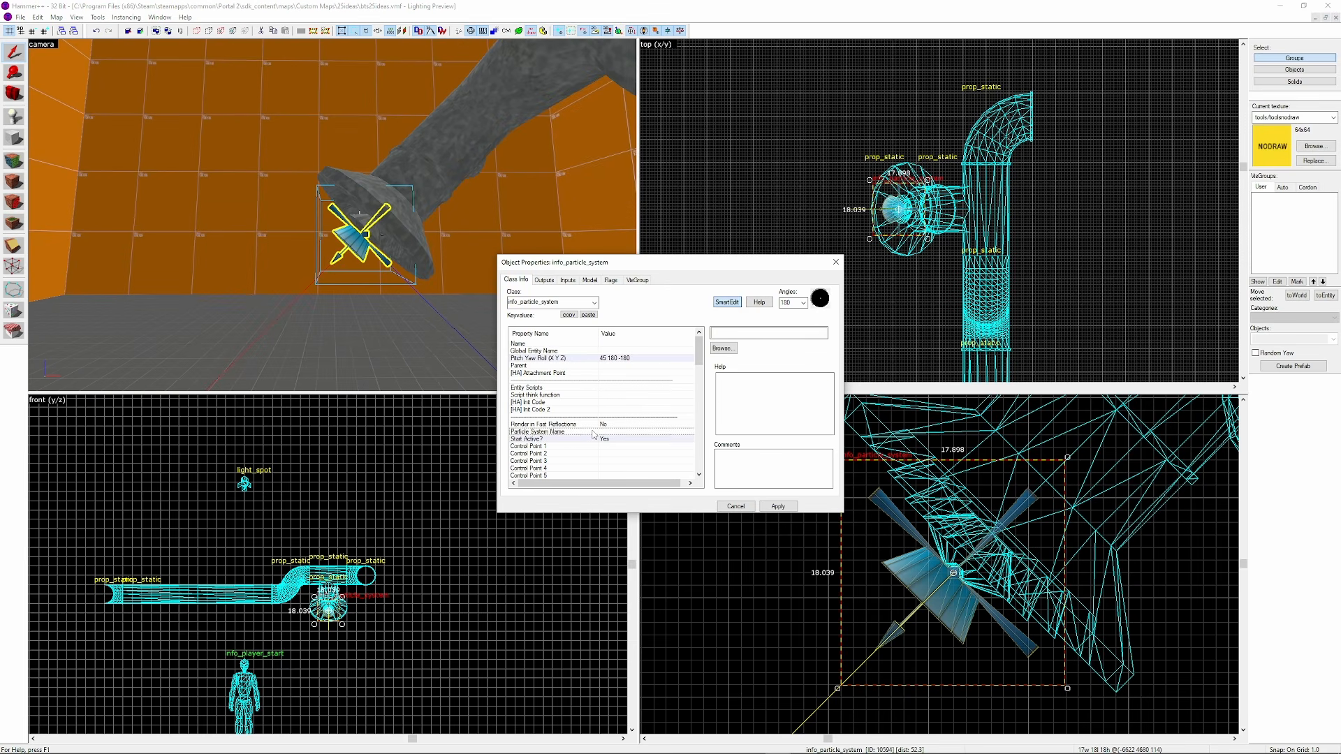
Assign the steam_child_mist particle effect to the info_particle_system in the diffuser's mouth
double_click(605, 433)
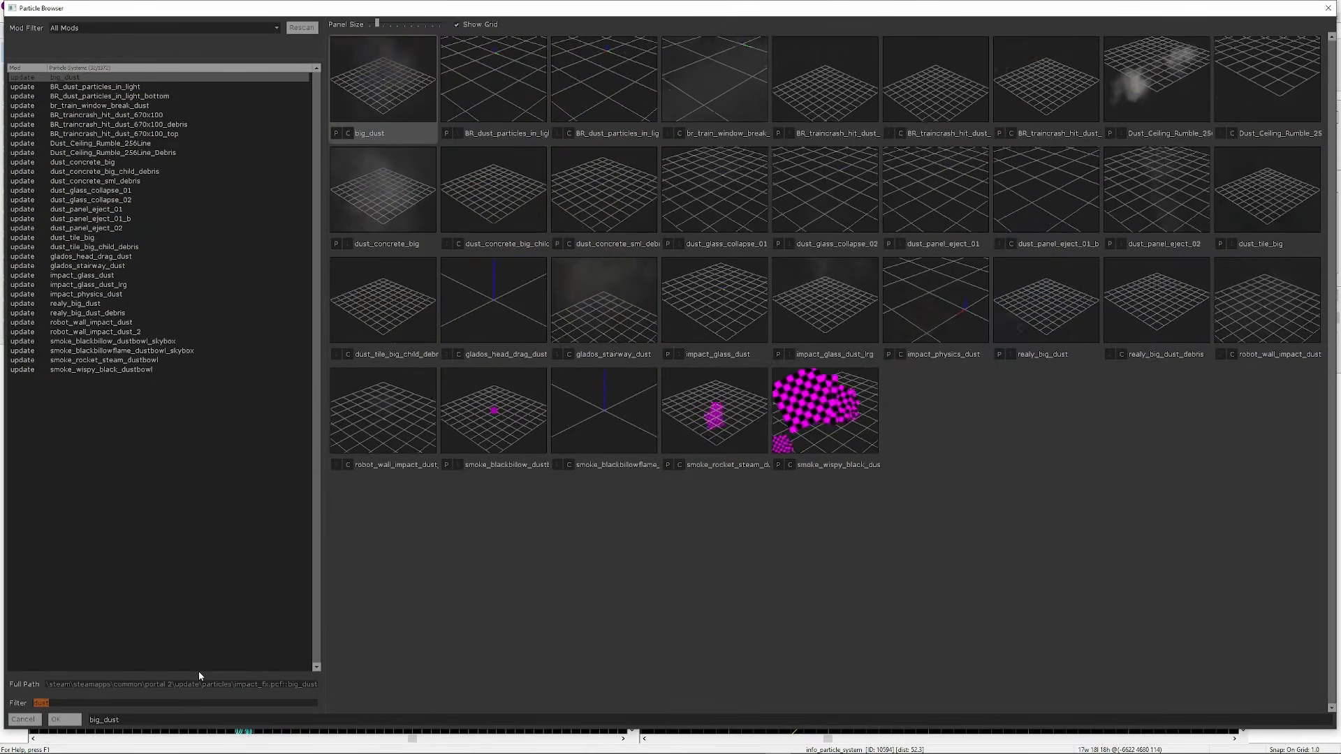
text(steam)
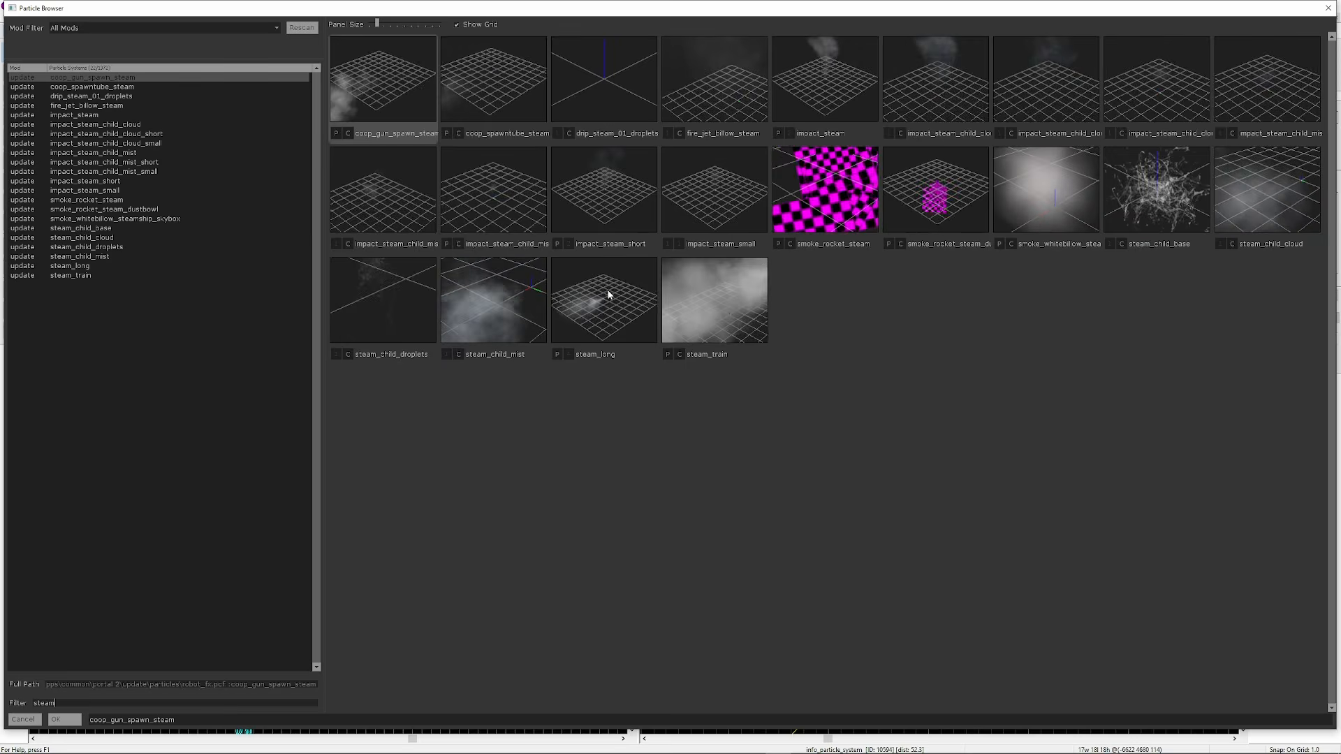
click(495, 300)
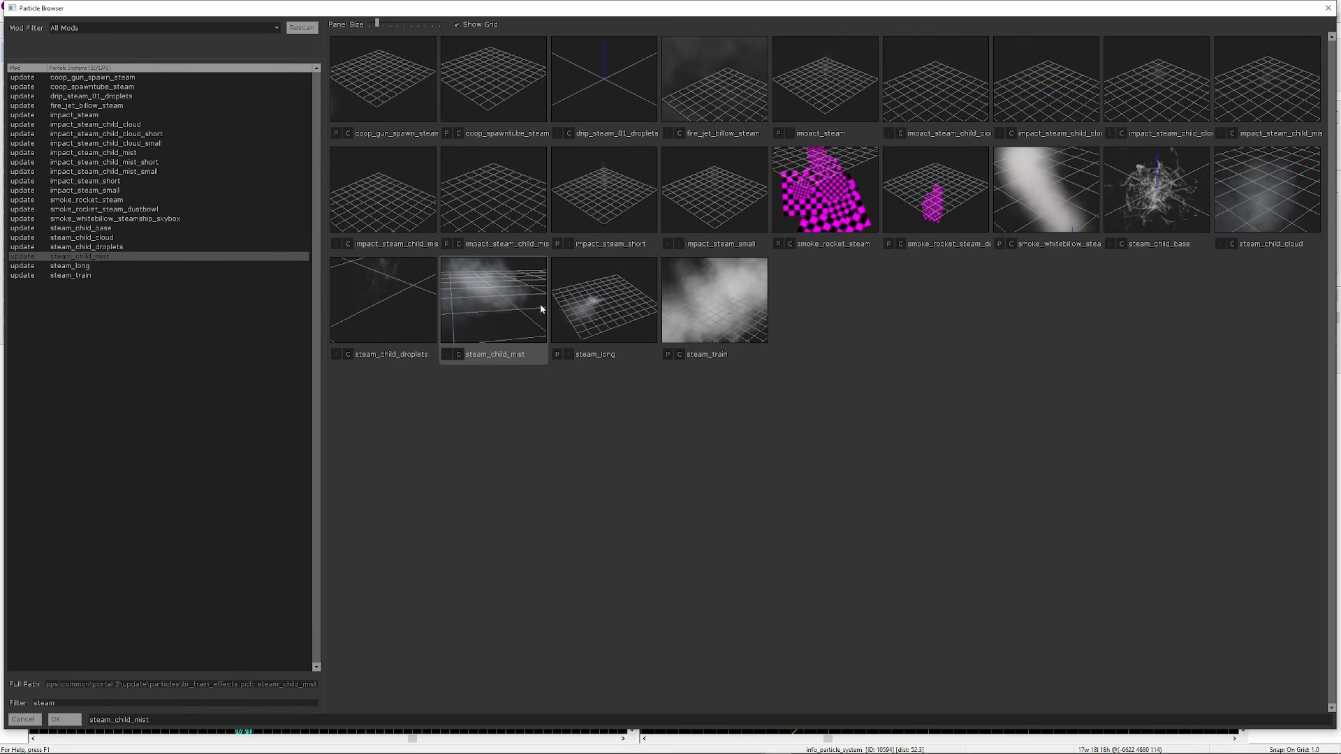
click(65, 721)
click(778, 507)
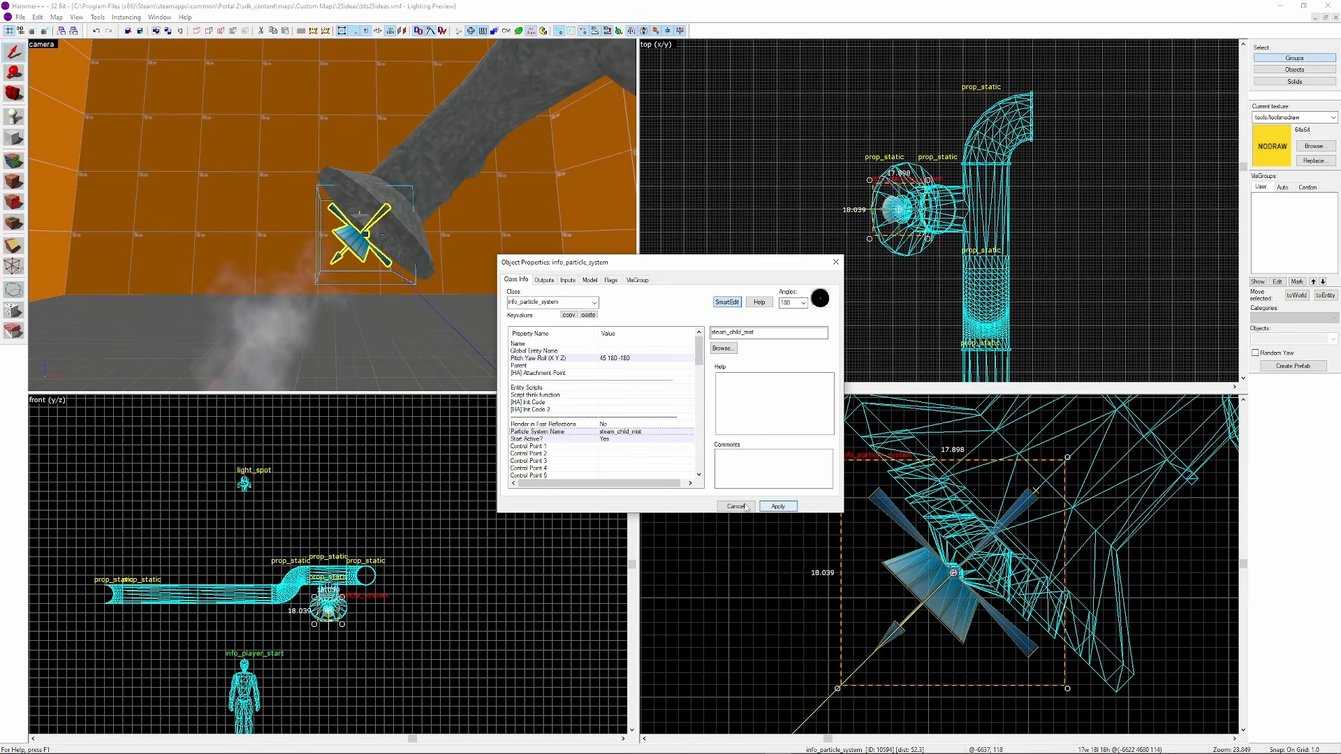
Place an ambient_generic at the diffuser's mouth with gas_release_lp.wav as its looping sound
key(z)
key(s)
key(w)
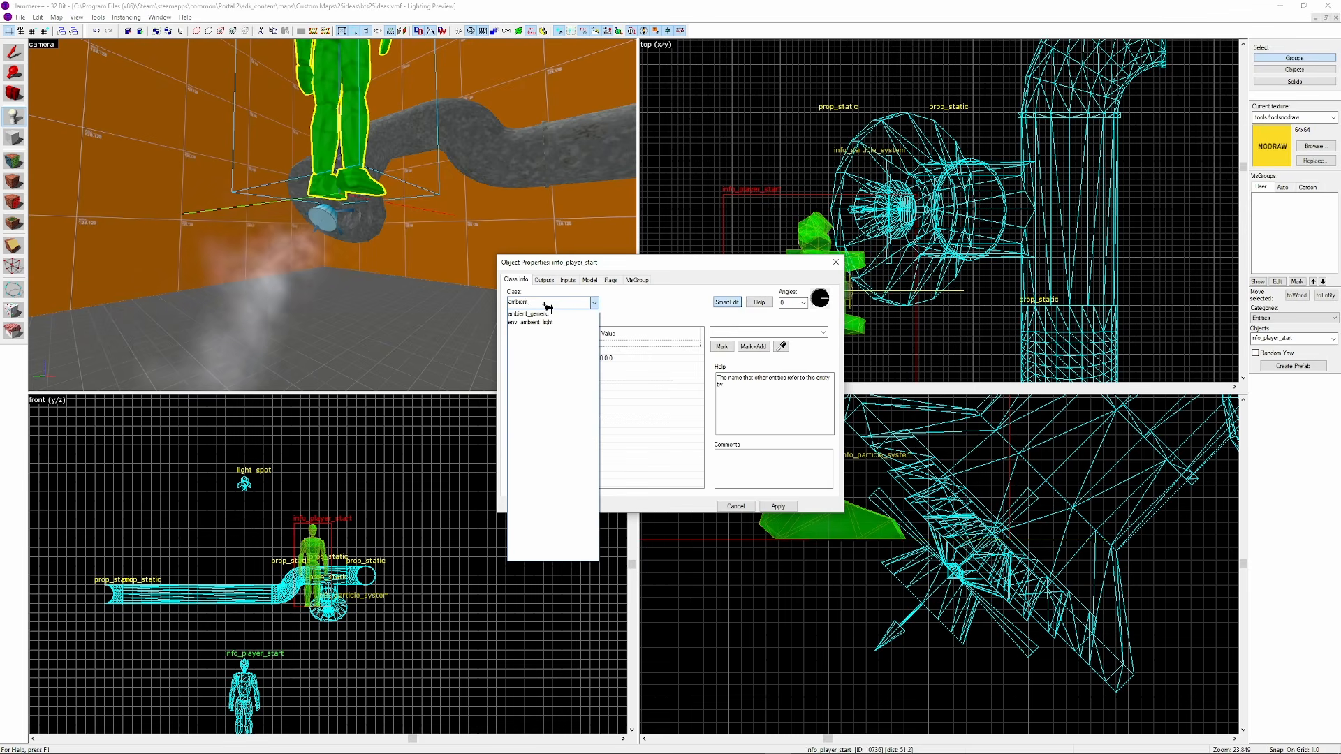
click(528, 313)
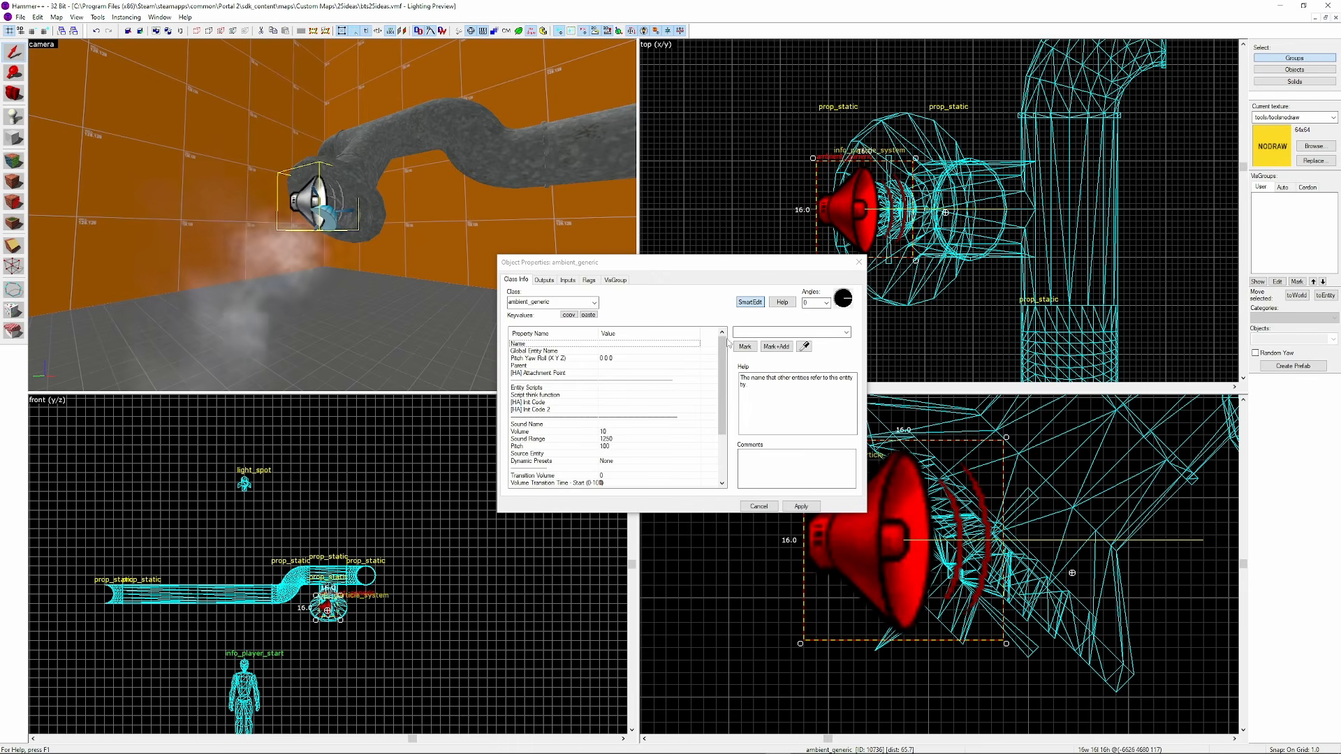
click(731, 343)
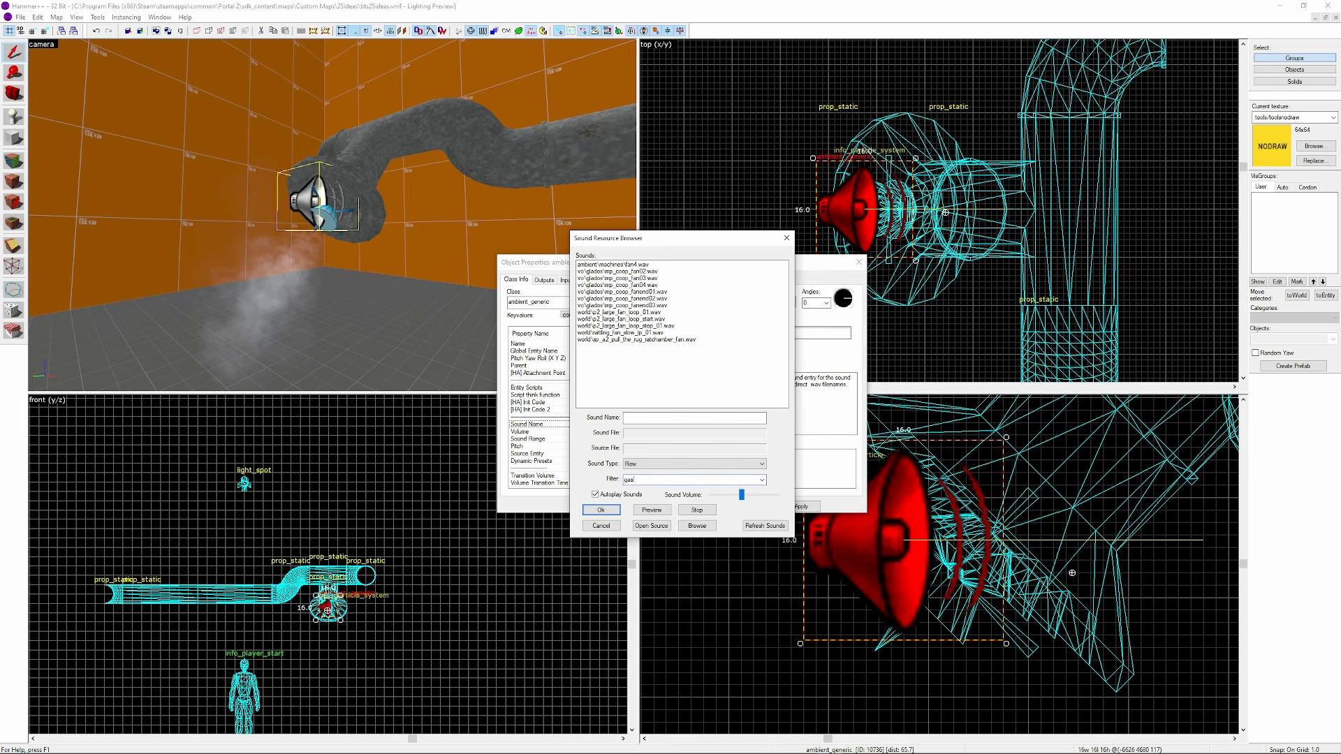
double_click(644, 272)
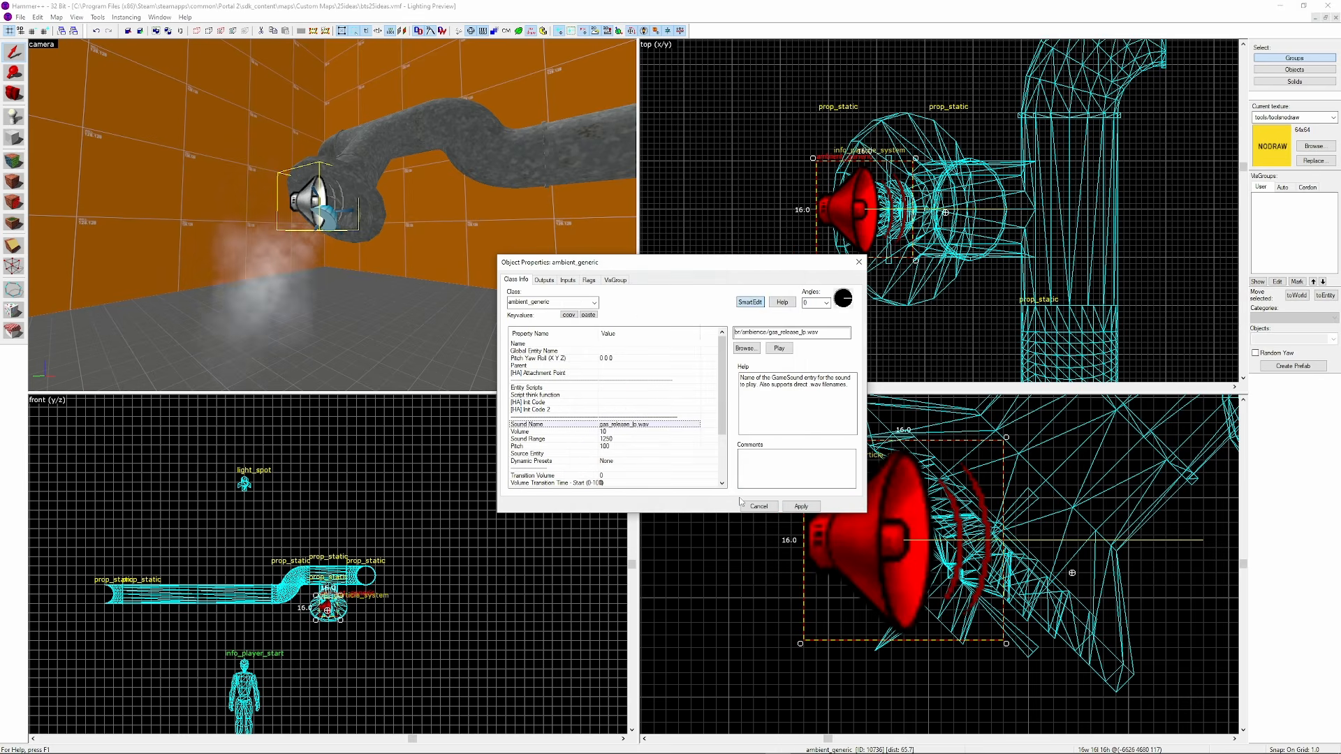
Reduce the ambient_generic's sound range and clear its Start Silent and is NOT Looped flags
scroll(958, 265, down, 20)
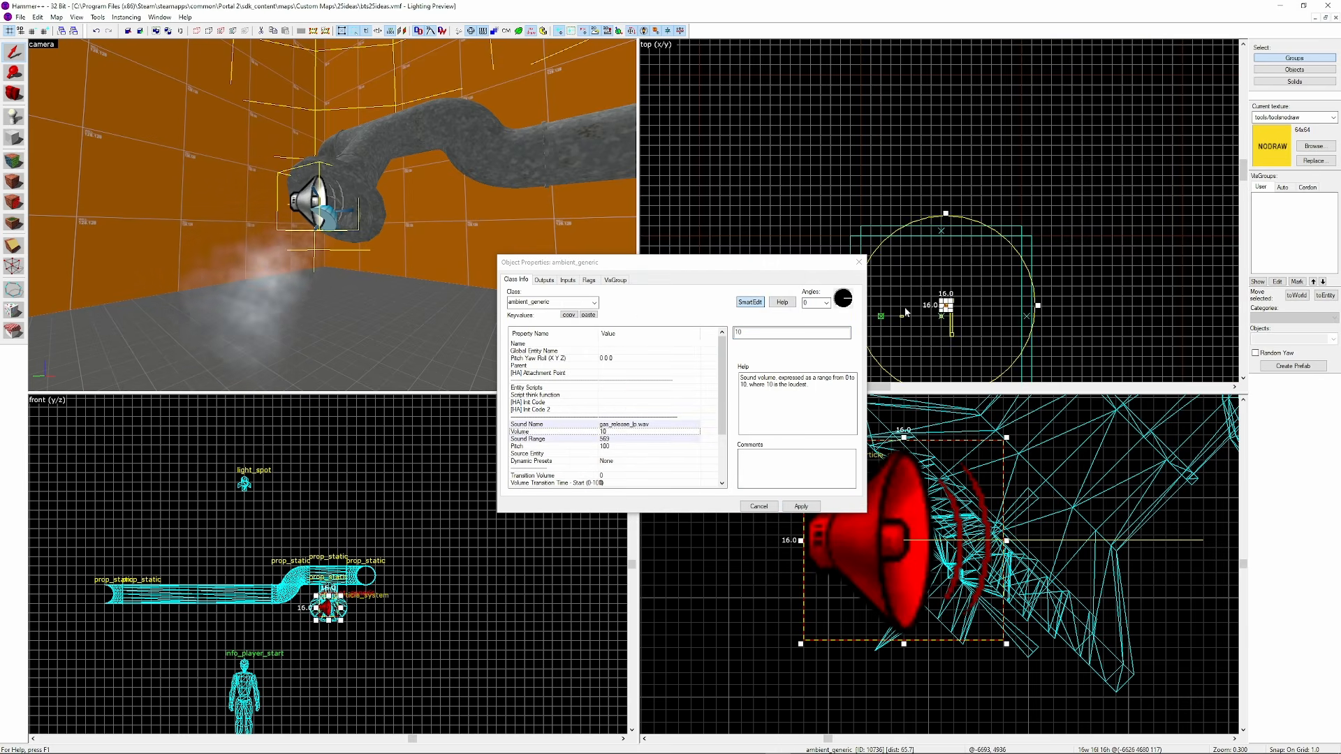
click(777, 504)
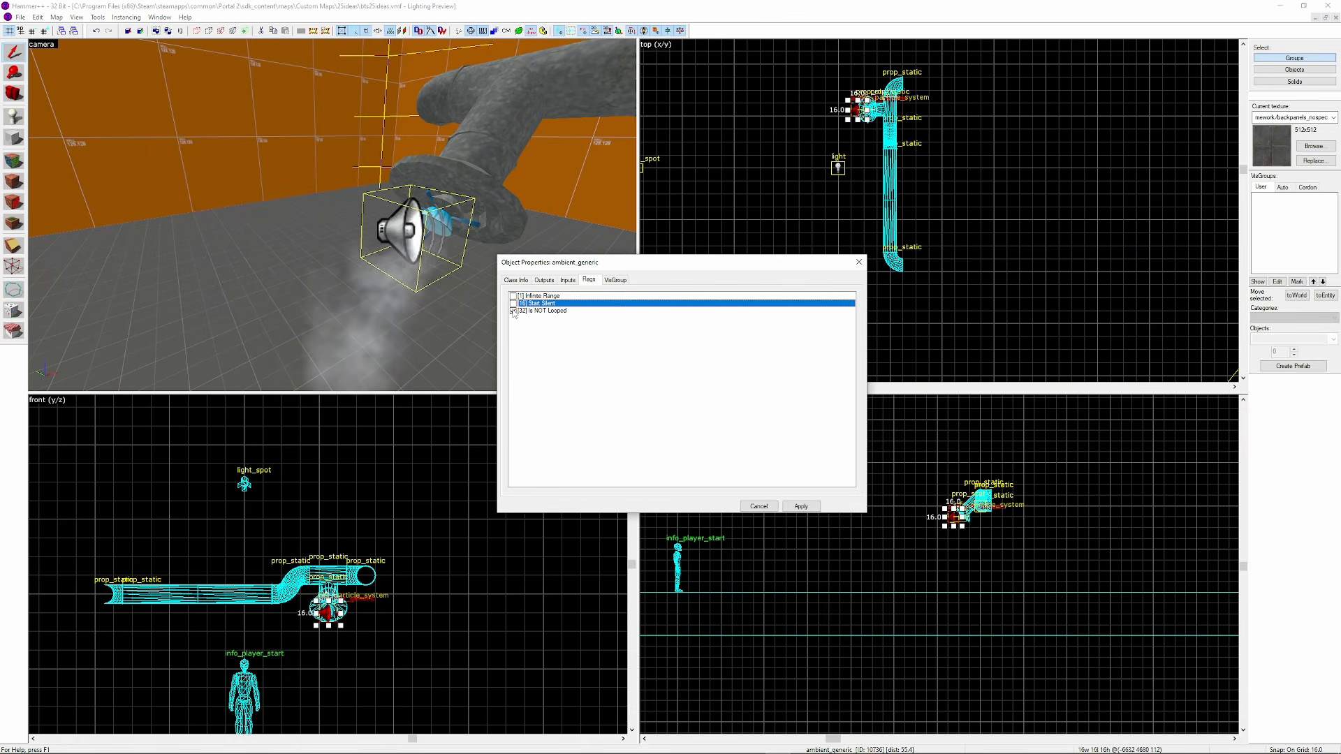
click(513, 312)
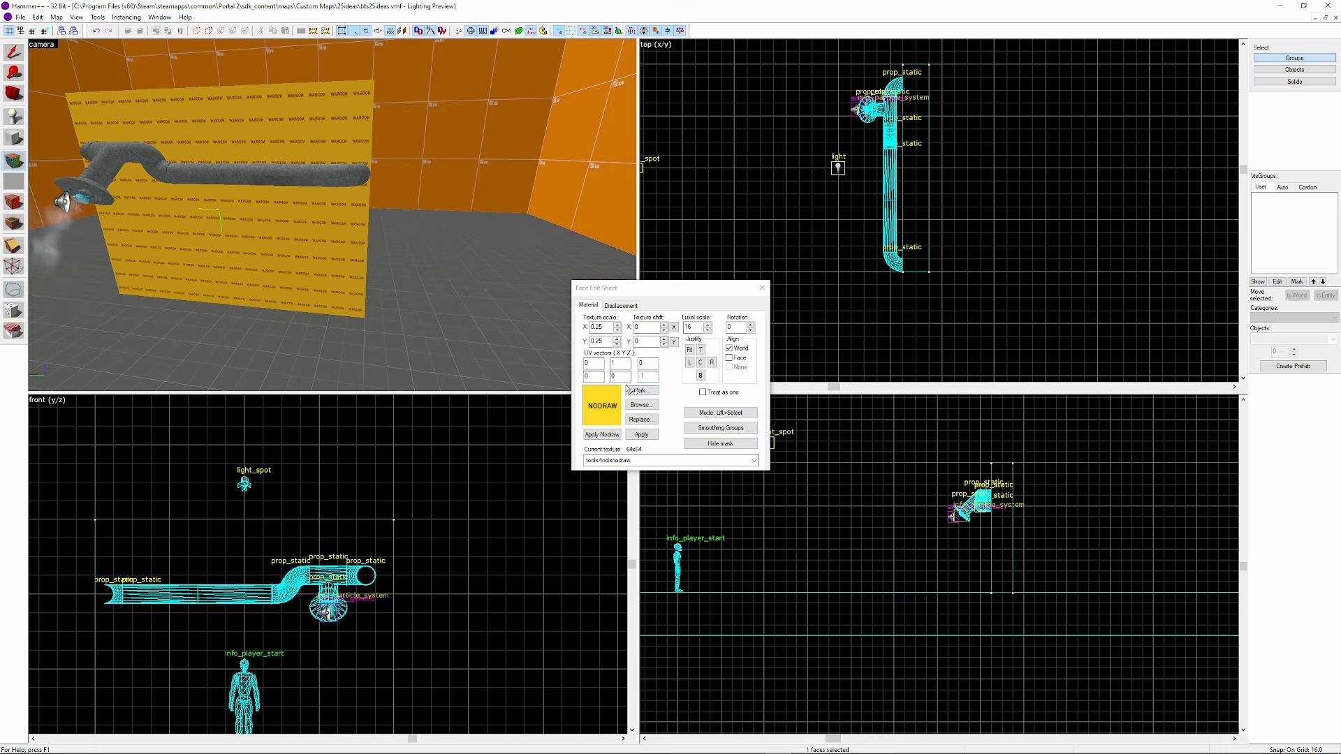
Texture the wall face behind the ducts with the dark backpanels material and inspect the steaming duct in the game
click(640, 405)
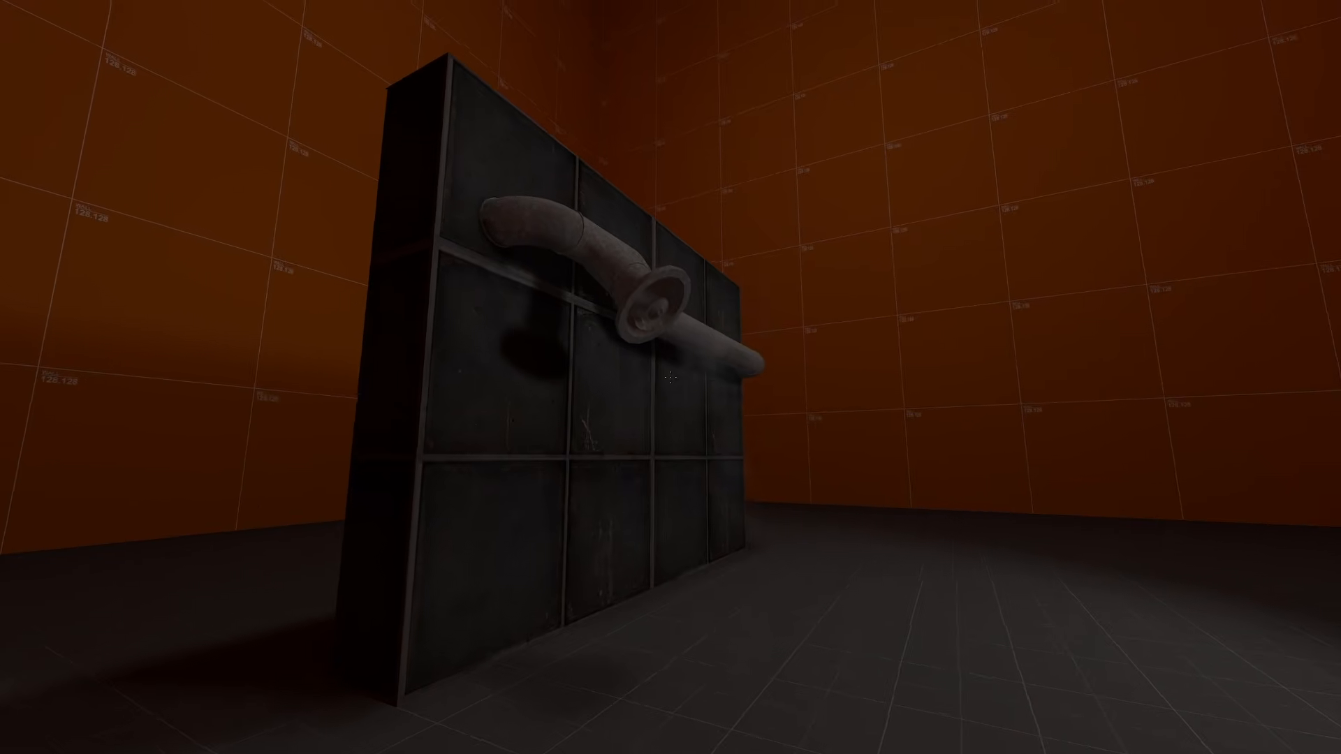
key(w)
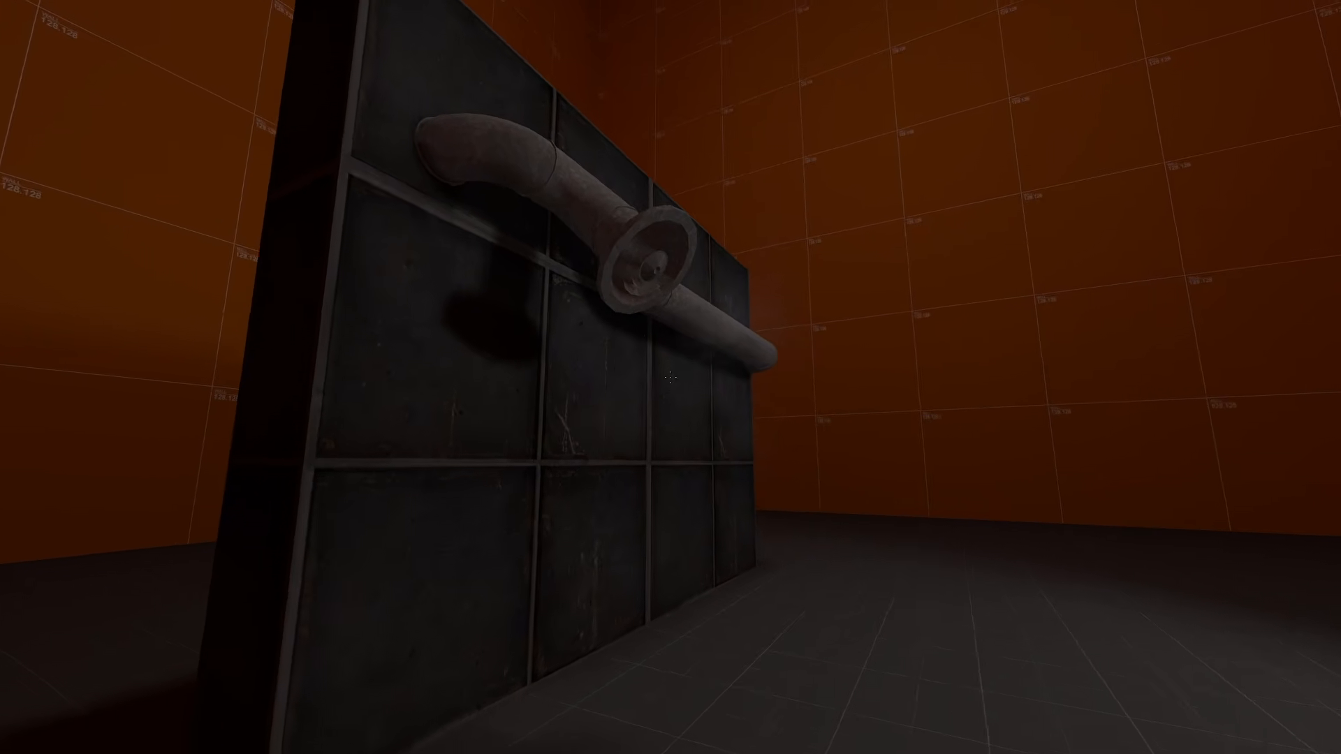
key(d)
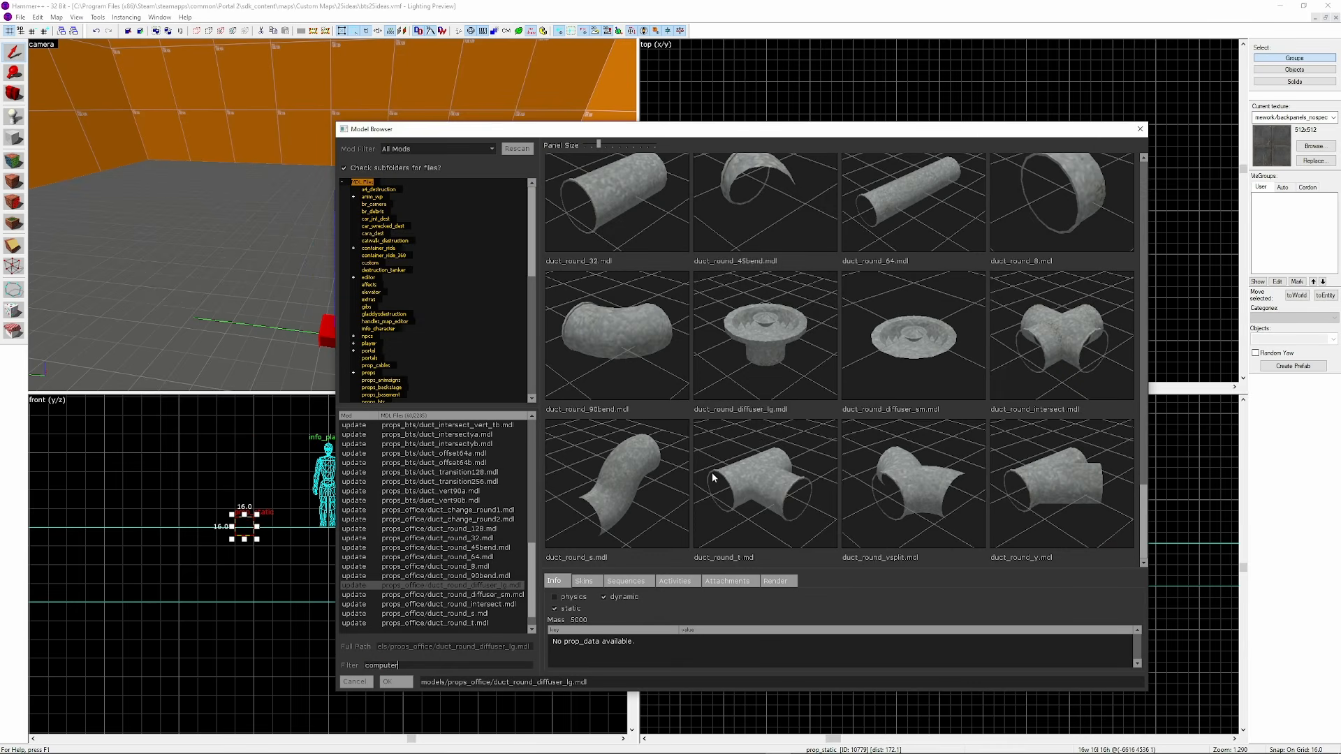
Set the new prop_static's model to computer_cabinet01.mdl and position the cabinet on the floor near the light
scroll(1035, 394, down, 1)
double_click(1035, 395)
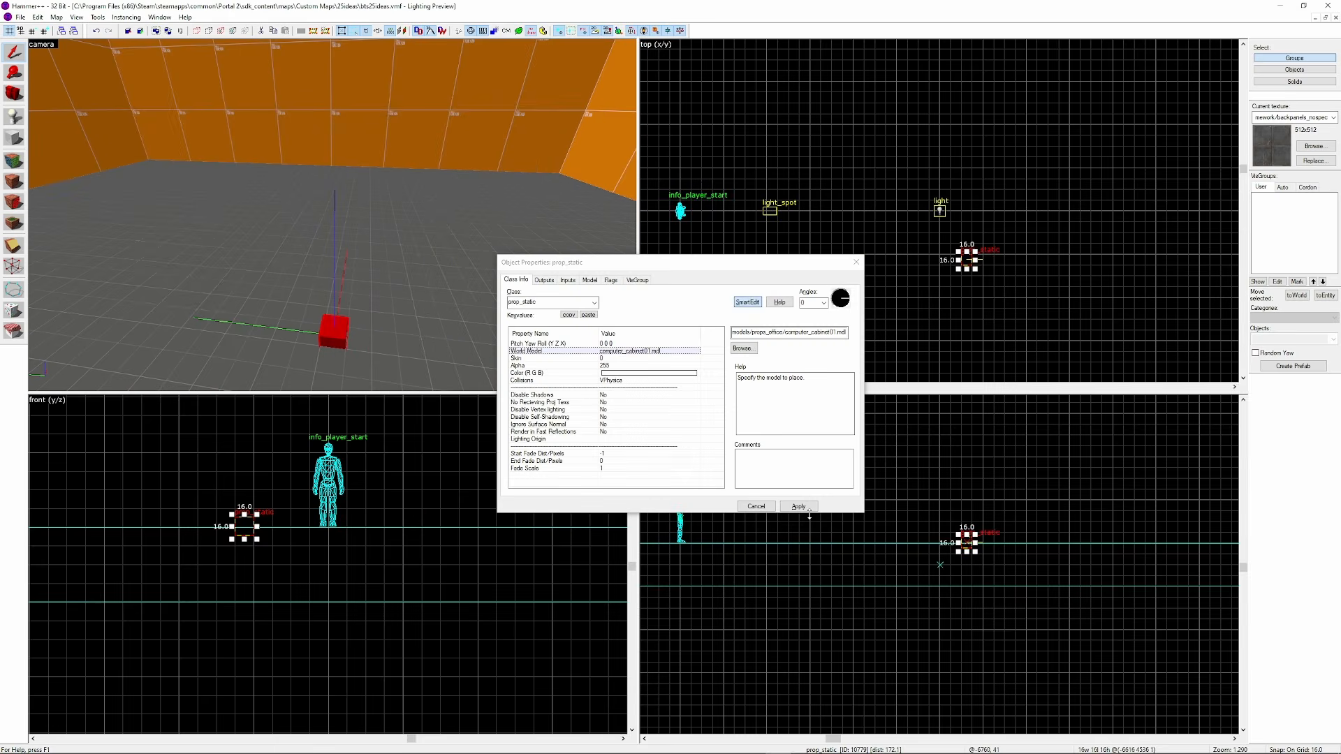
drag(963, 258, 978, 186)
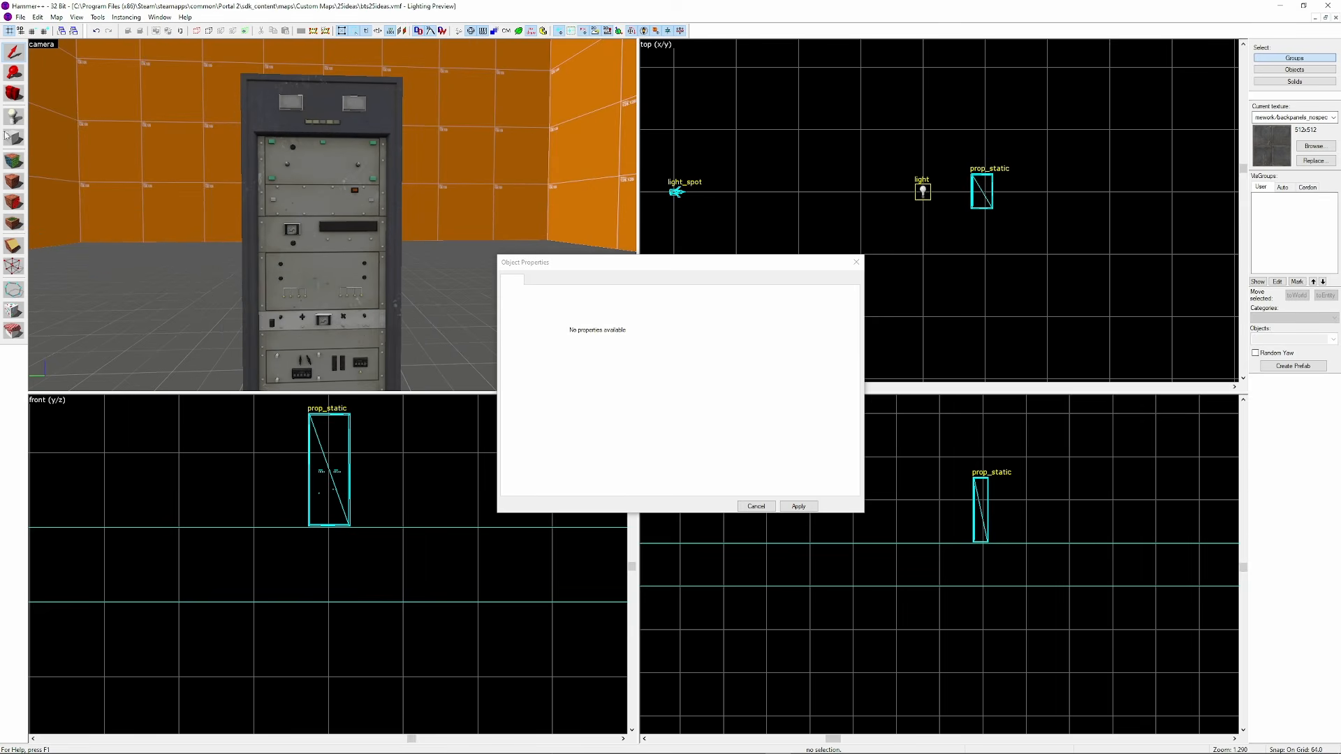
Create an env_sprite at the computer cabinet and move it into the open space beside the cabinet
click(336, 236)
text(env_sprite)
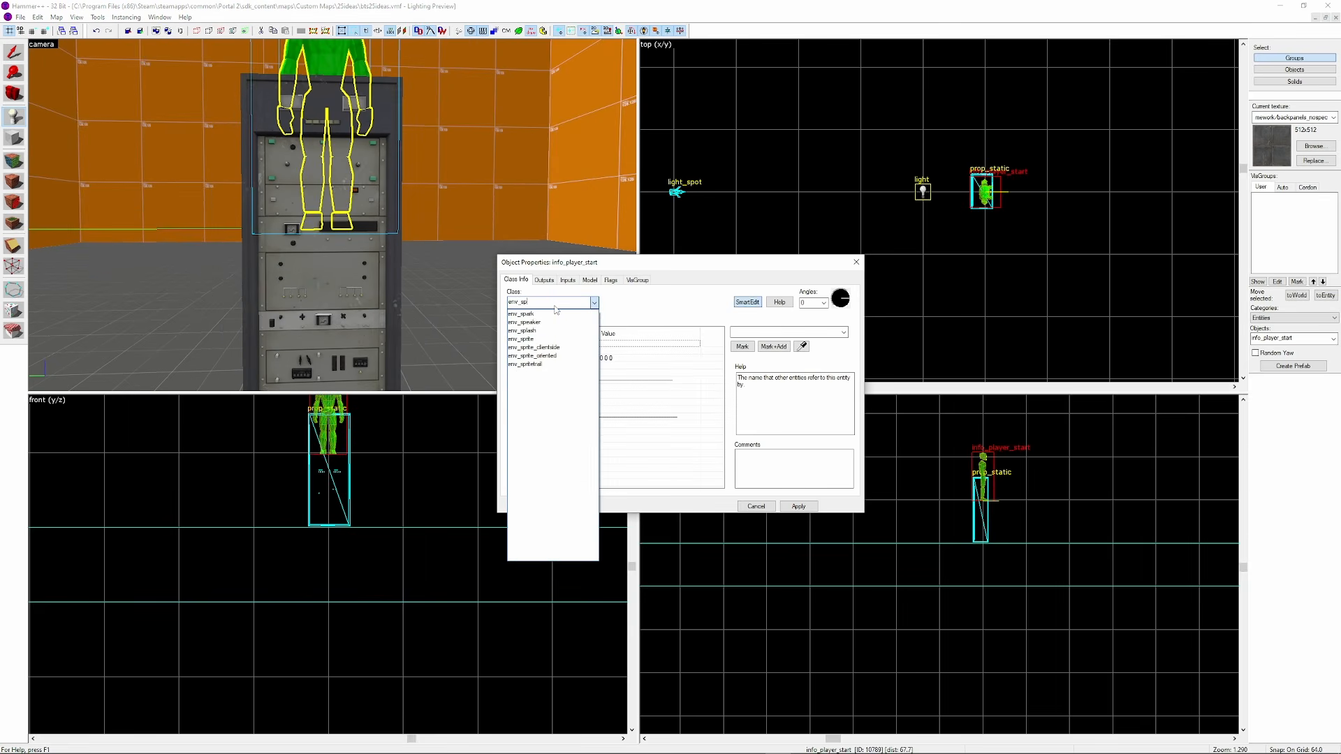
key(Return)
scroll(975, 201, down, 2)
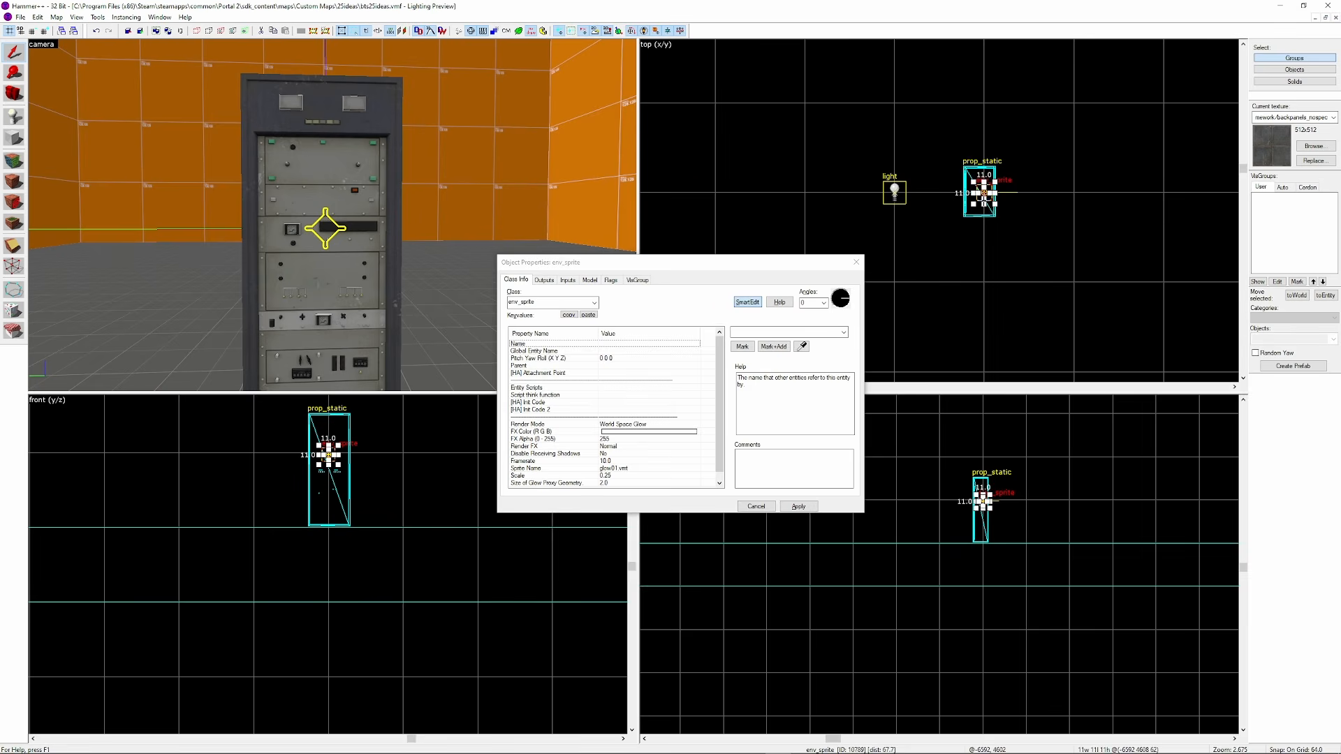
drag(975, 202, 971, 92)
key(z)
key(a)
key(z)
scroll(996, 104, up, 7)
Set the sprite's FX color to a bright green
click(629, 432)
click(756, 353)
click(910, 450)
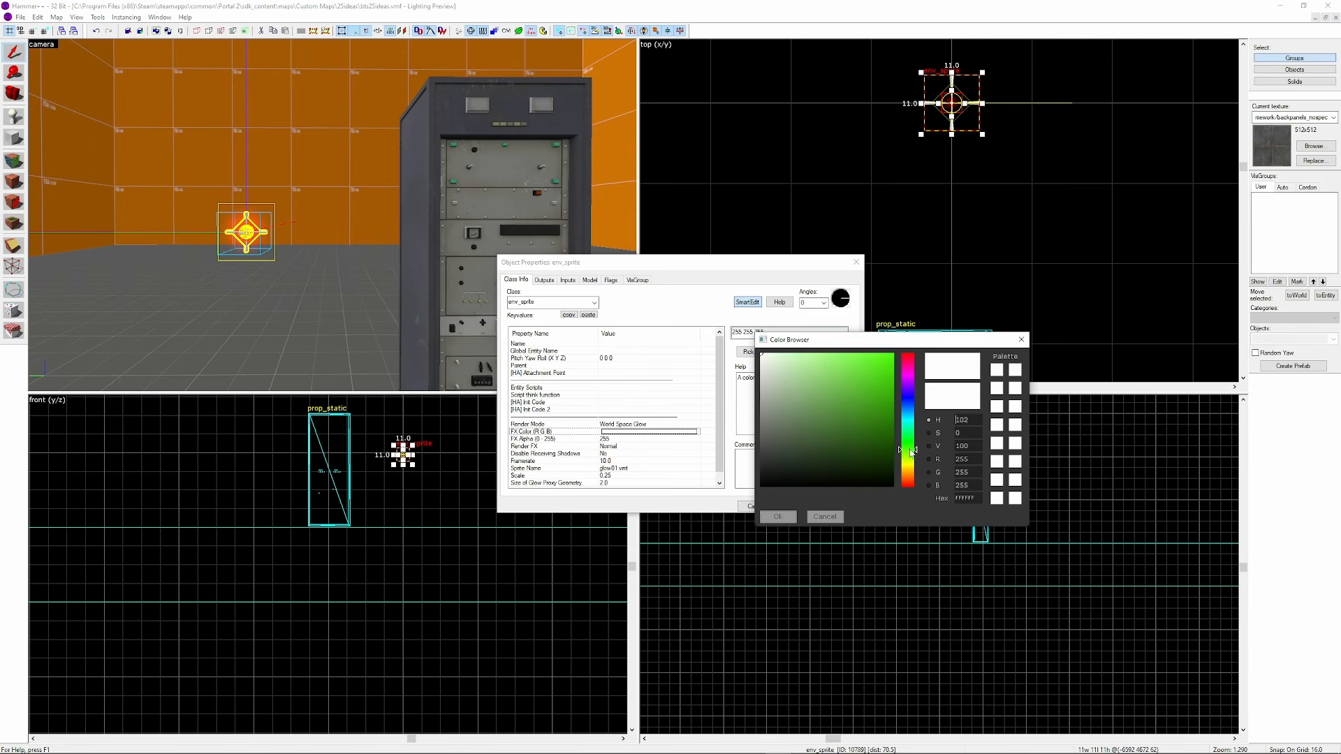
click(778, 517)
Set the sprite's FX alpha to 240, its scale to 0.1 and its sprite material to light_glow03
click(612, 440)
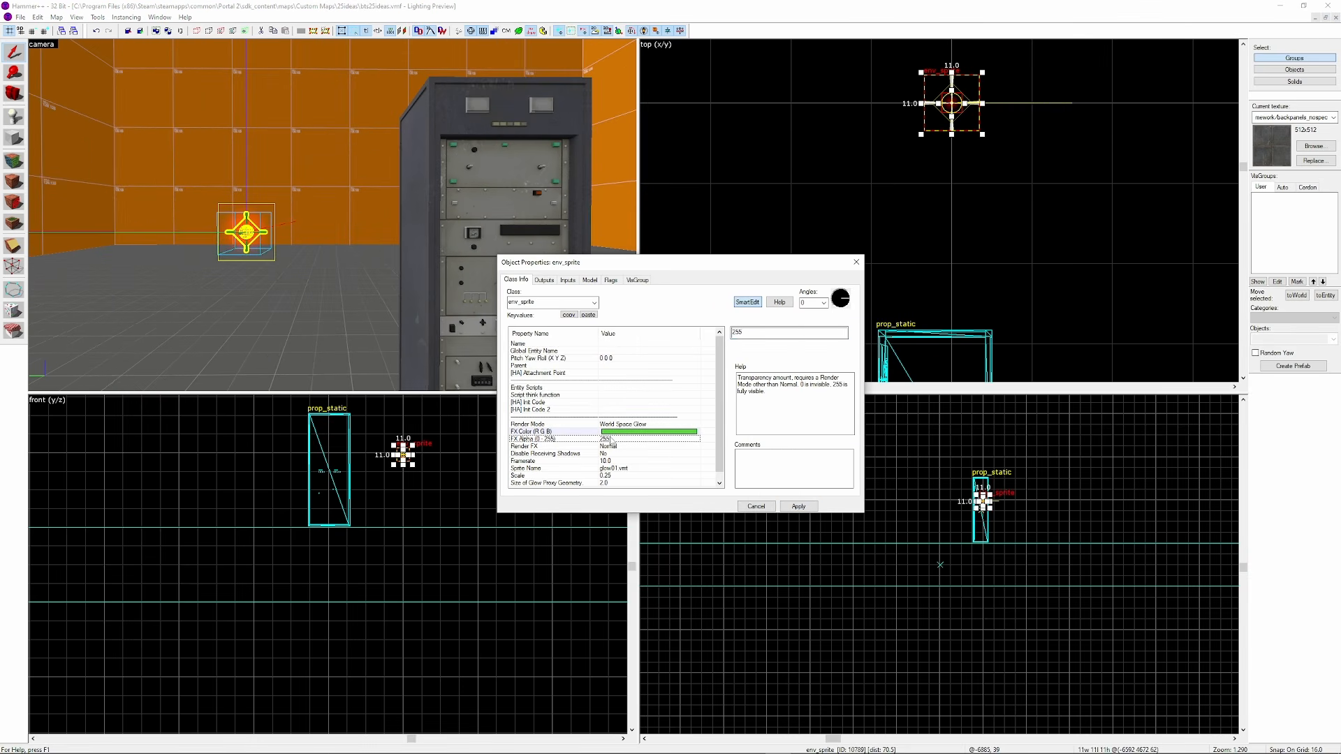
click(755, 349)
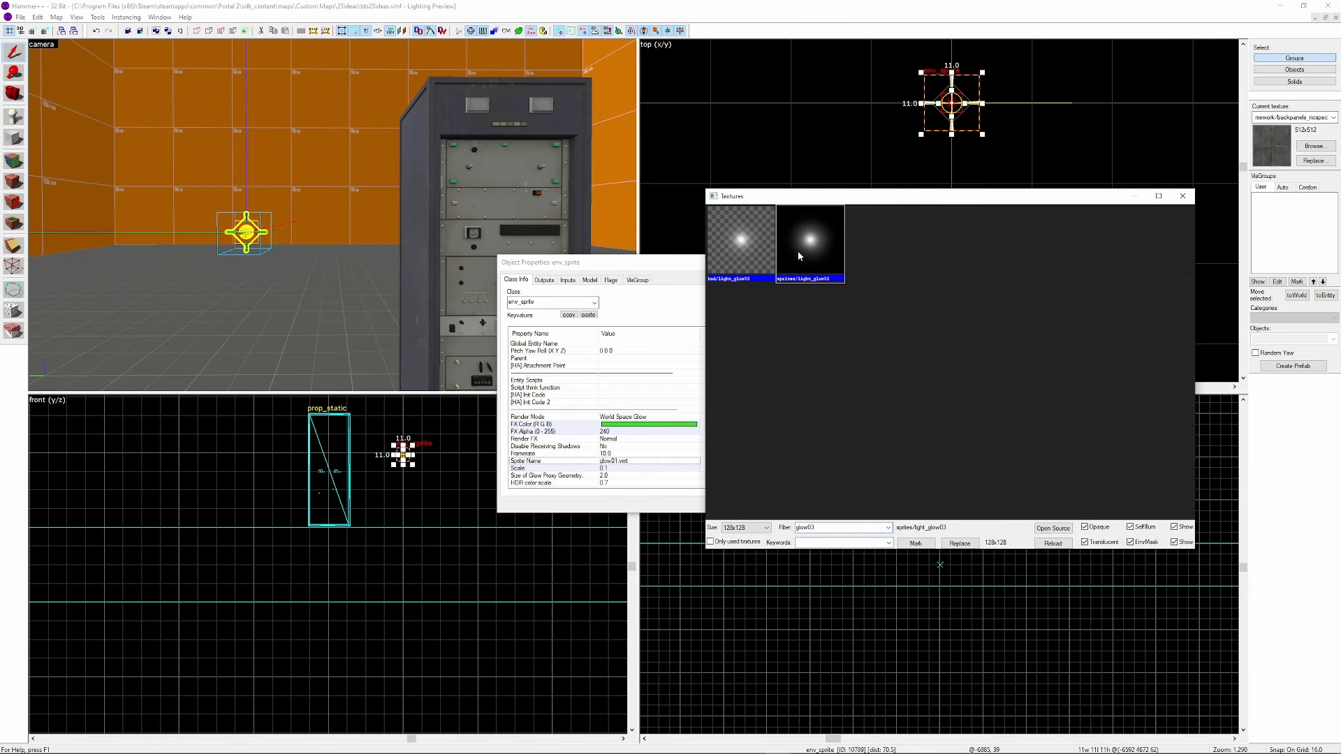
double_click(798, 250)
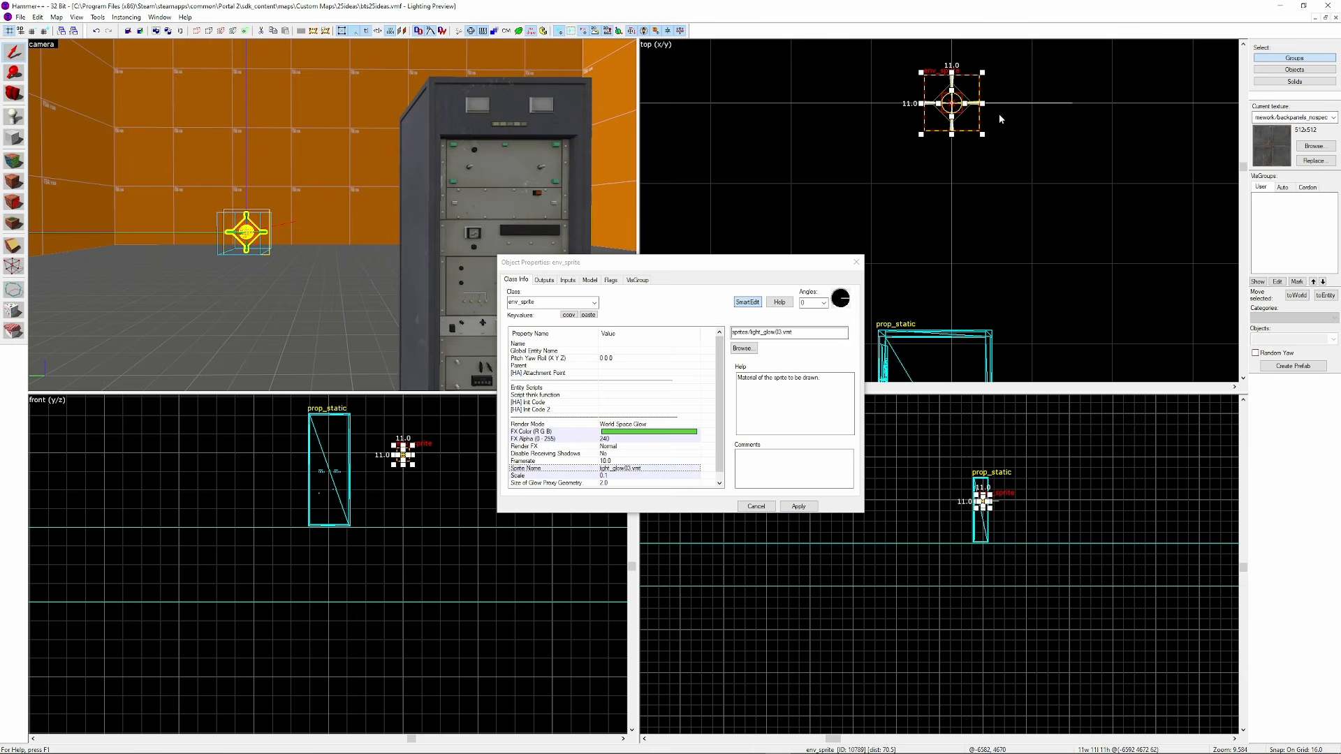
Duplicate the green sprite twice in a row and color the middle copy red (214 57 57)
click(303, 233)
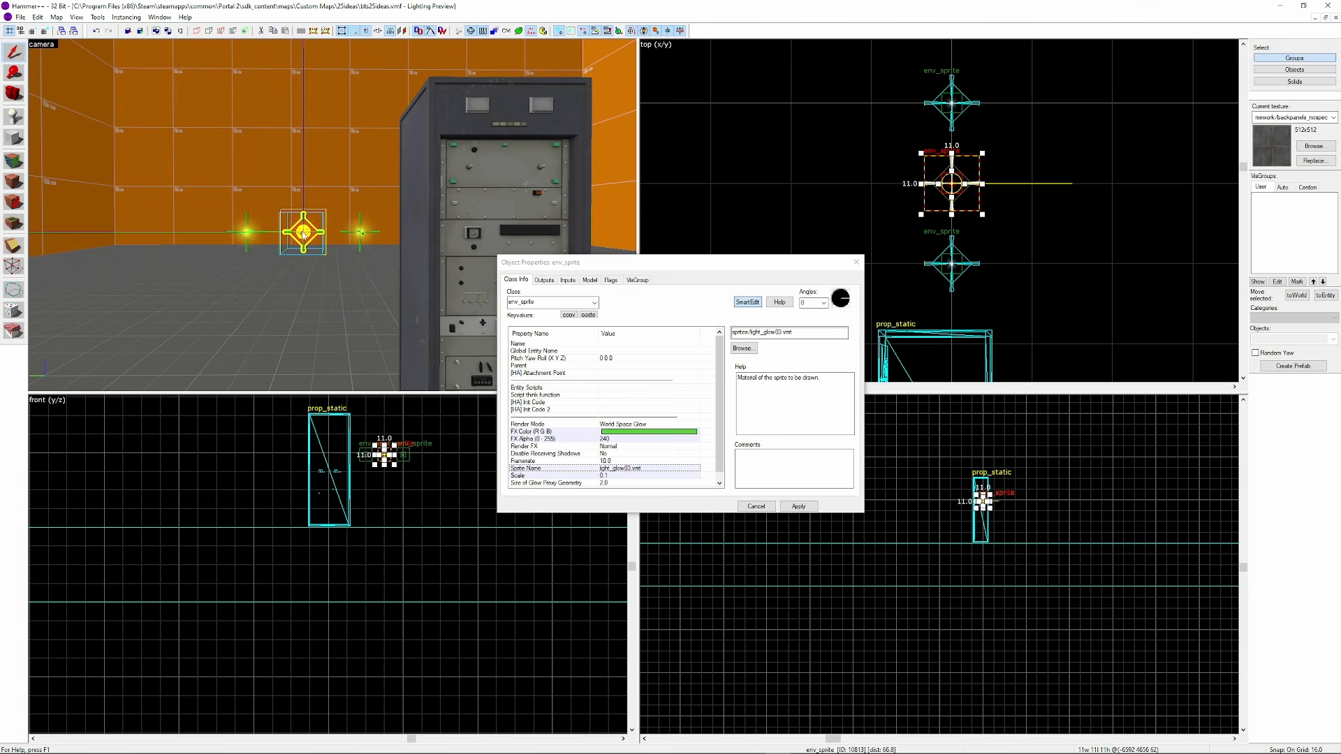
double_click(665, 432)
drag(812, 537, 813, 575)
click(683, 595)
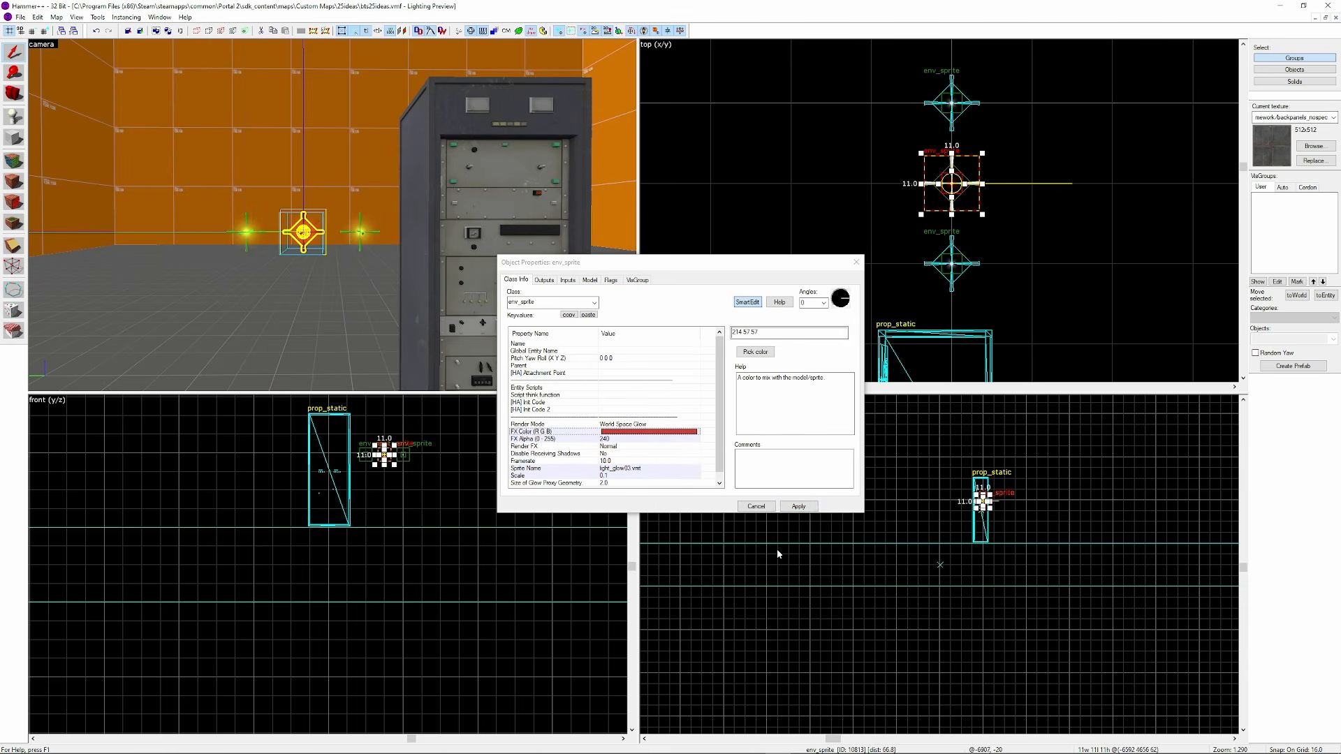
click(798, 507)
Change the third sprite, nearest the cabinet, to a yellow FX color
click(367, 235)
click(758, 352)
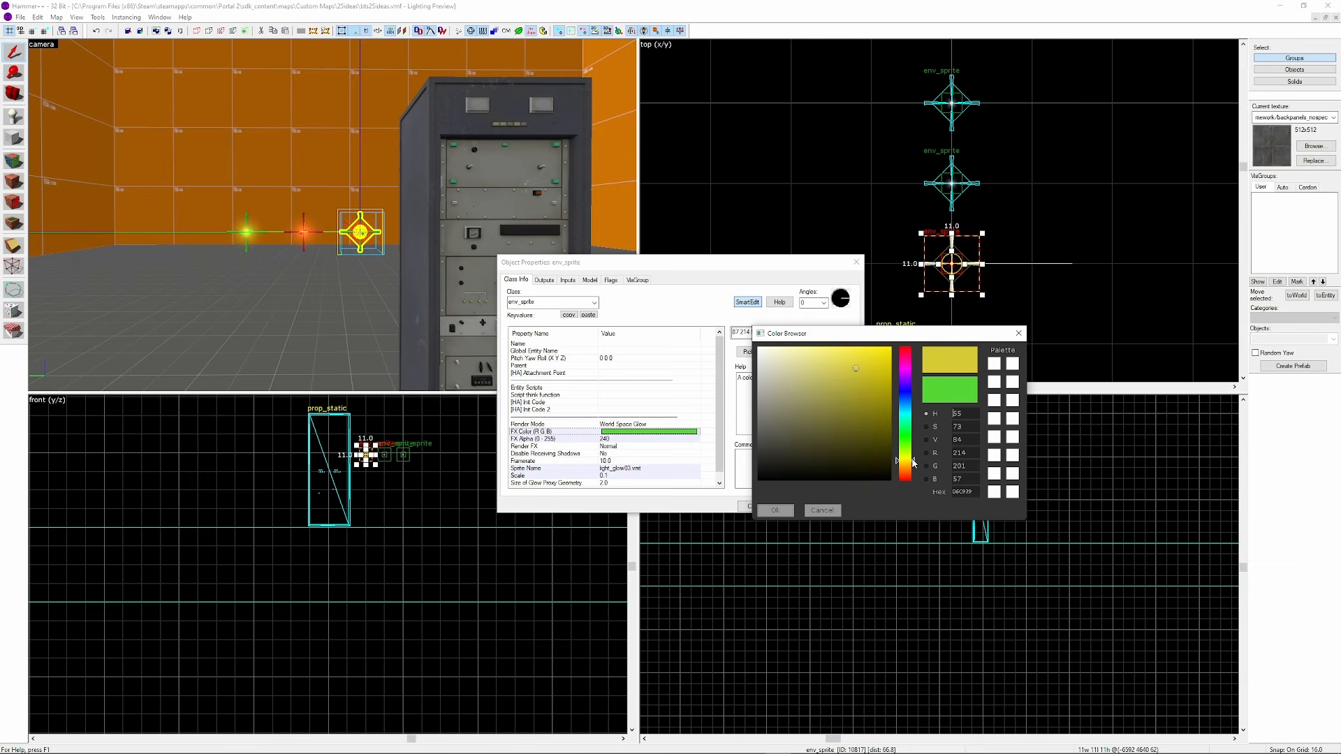
click(776, 511)
click(798, 506)
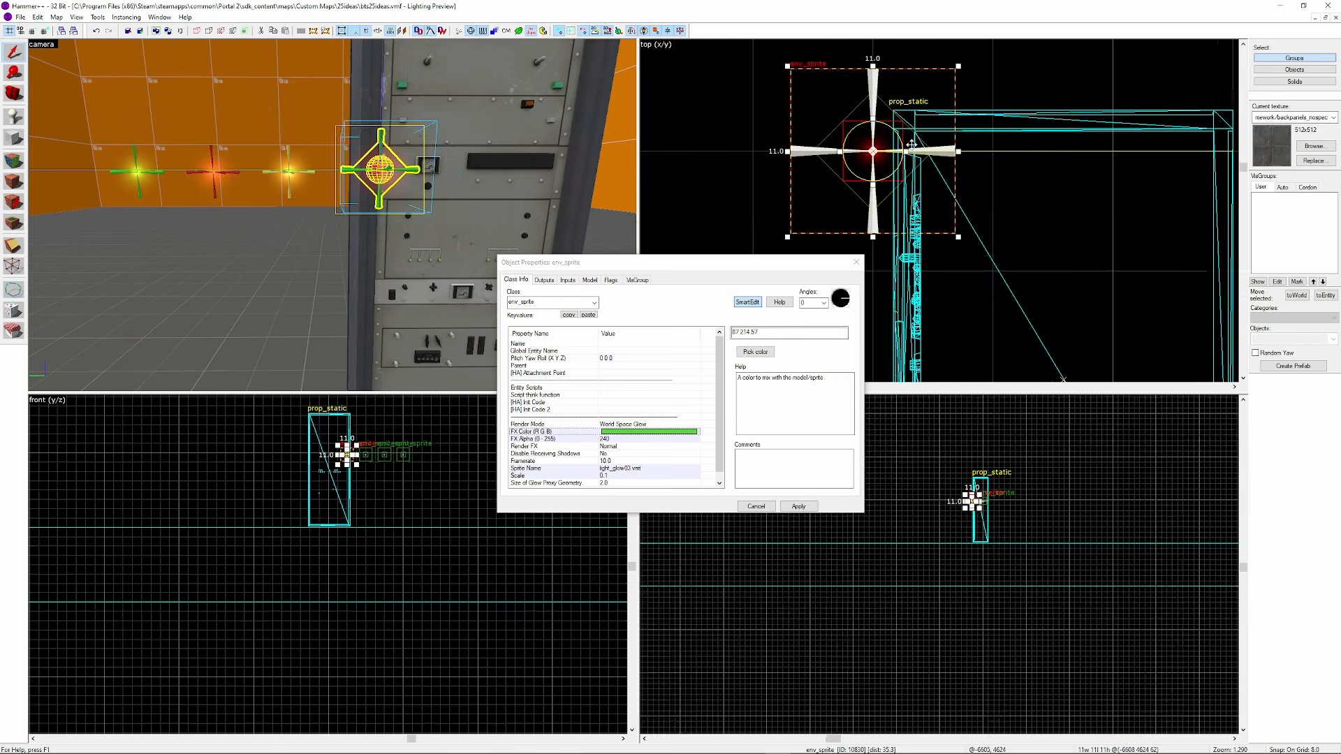
Align a copy of the green sprite with a green indicator light on the cabinet's upper panel
scroll(973, 483, up, 12)
scroll(348, 436, up, 7)
key(z)
drag(316, 580, 314, 489)
scroll(903, 211, up, 4)
drag(889, 210, 912, 205)
scroll(912, 204, down, 6)
scroll(315, 488, up, 11)
drag(304, 460, 322, 470)
scroll(384, 500, down, 6)
Position further green sprite copies over the other green lights along the upper panel's top row
click(231, 501)
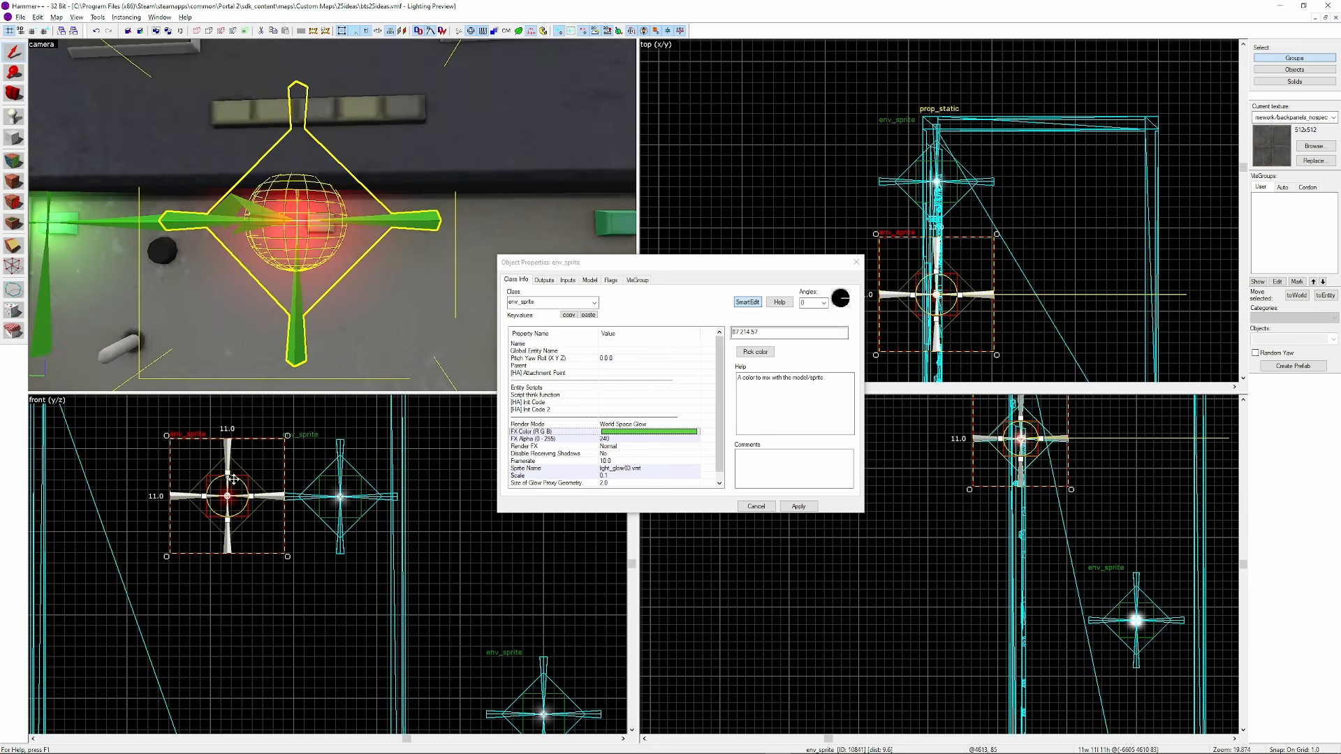
scroll(259, 500, up, 6)
drag(230, 461, 249, 470)
scroll(557, 538, down, 7)
click(322, 523)
drag(341, 530, 367, 537)
scroll(366, 536, up, 2)
scroll(1022, 416, up, 5)
scroll(454, 521, down, 6)
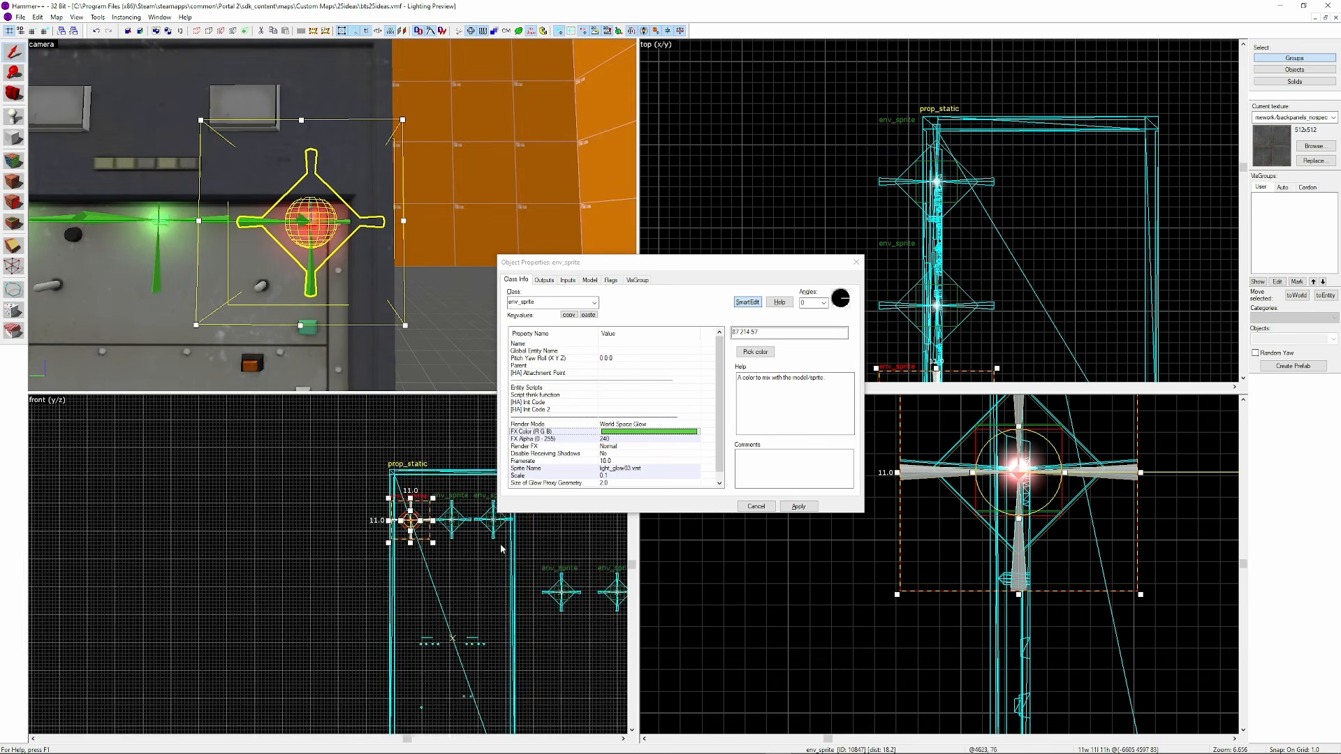
Copy a green sprite down onto the green light in the upper panel's lower row
middle_drag(503, 547, 383, 470)
shift+drag(301, 433, 302, 475)
scroll(306, 469, up, 9)
drag(289, 510, 289, 467)
Copy the red sprite onto the cabinet and align it with the red light on the upper panel
click(170, 218)
scroll(1021, 239, down, 6)
shift+drag(1021, 239, 936, 266)
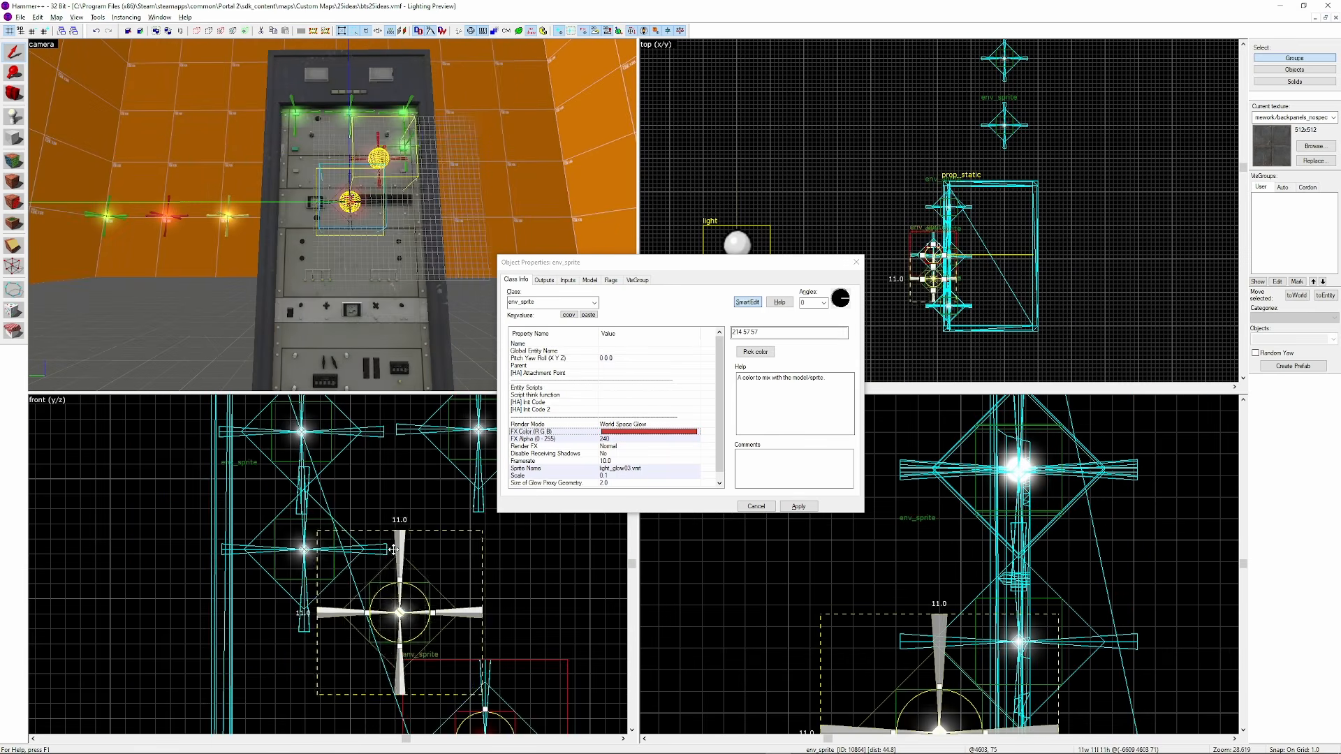
scroll(936, 266, up, 10)
drag(1034, 254, 950, 254)
drag(403, 629, 380, 607)
Copy the yellow sprite onto the cabinet's middle panel and bring it flush with the row of small switches
key(z)
key(z)
click(226, 194)
key(ctrl+e)
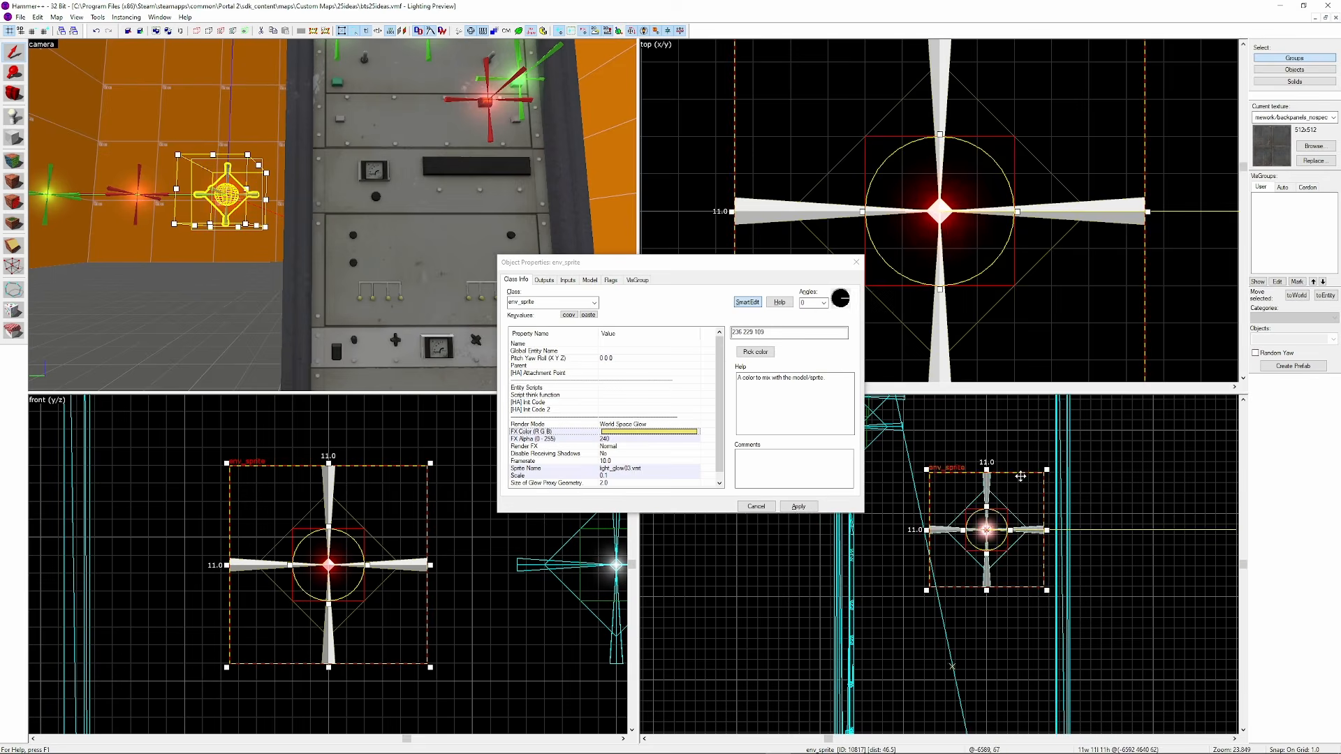
scroll(1099, 102, down, 6)
shift+drag(1099, 102, 1003, 204)
scroll(1016, 189, up, 10)
scroll(394, 475, down, 10)
drag(307, 464, 269, 508)
scroll(269, 508, up, 13)
drag(1024, 147, 1117, 146)
Duplicate the yellow sprite along the row so that each small switch gets its own glow
mouse_move(237, 559)
shift+mouse_down()
mouse_move(284, 569)
mouse_move(252, 574)
shift+mouse_up()
scroll(284, 554, down, 6)
scroll(252, 573, up, 6)
drag(348, 584, 387, 524)
scroll(391, 526, down, 2)
shift+drag(385, 538, 296, 542)
key(Escape)
Select a scattered mix of green and yellow sprites on the cabinet and name them computer_sprite_1
key(z)
key(z)
click(280, 223)
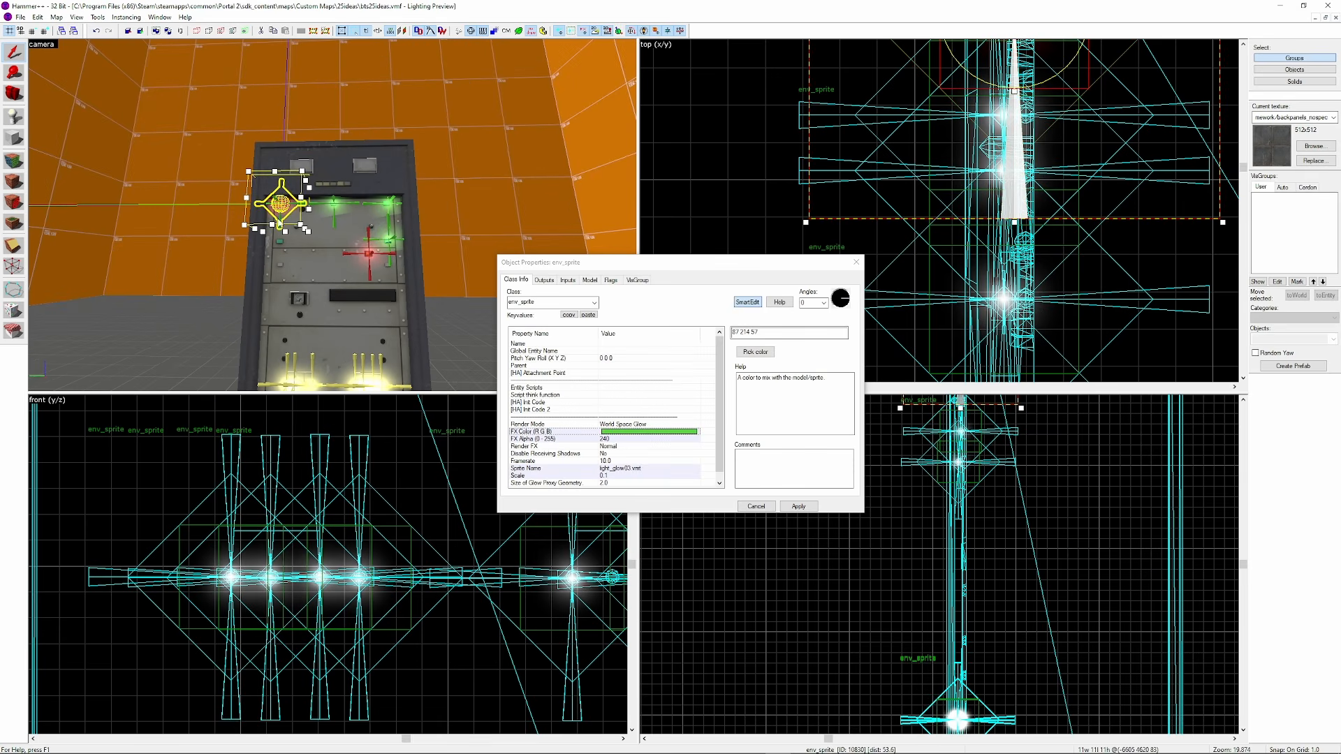
ctrl+click(391, 243)
key(z)
key(z)
ctrl+click(269, 257)
ctrl+click(303, 255)
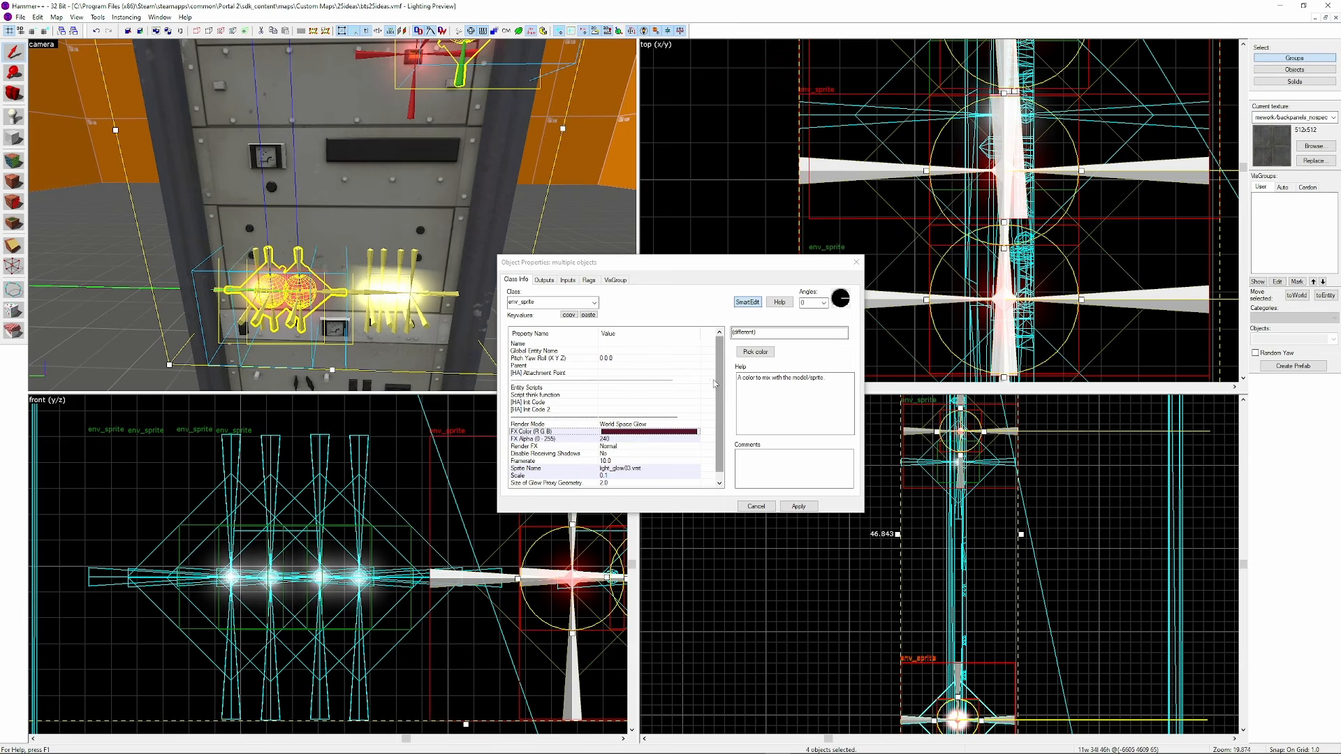
ctrl+click(415, 258)
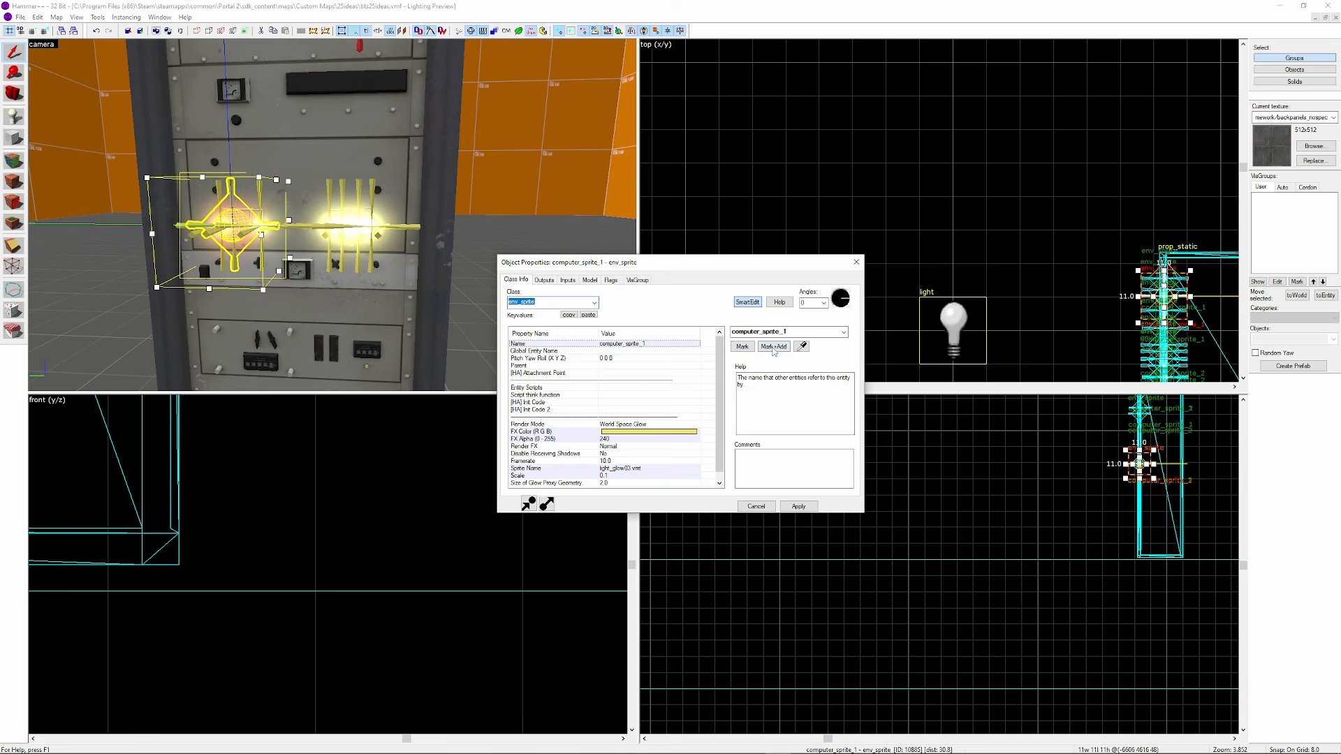
Check which sprites are already named computer_sprite_1, then select the cabinet's remaining sprites and name them computer_sprite_2
click(773, 348)
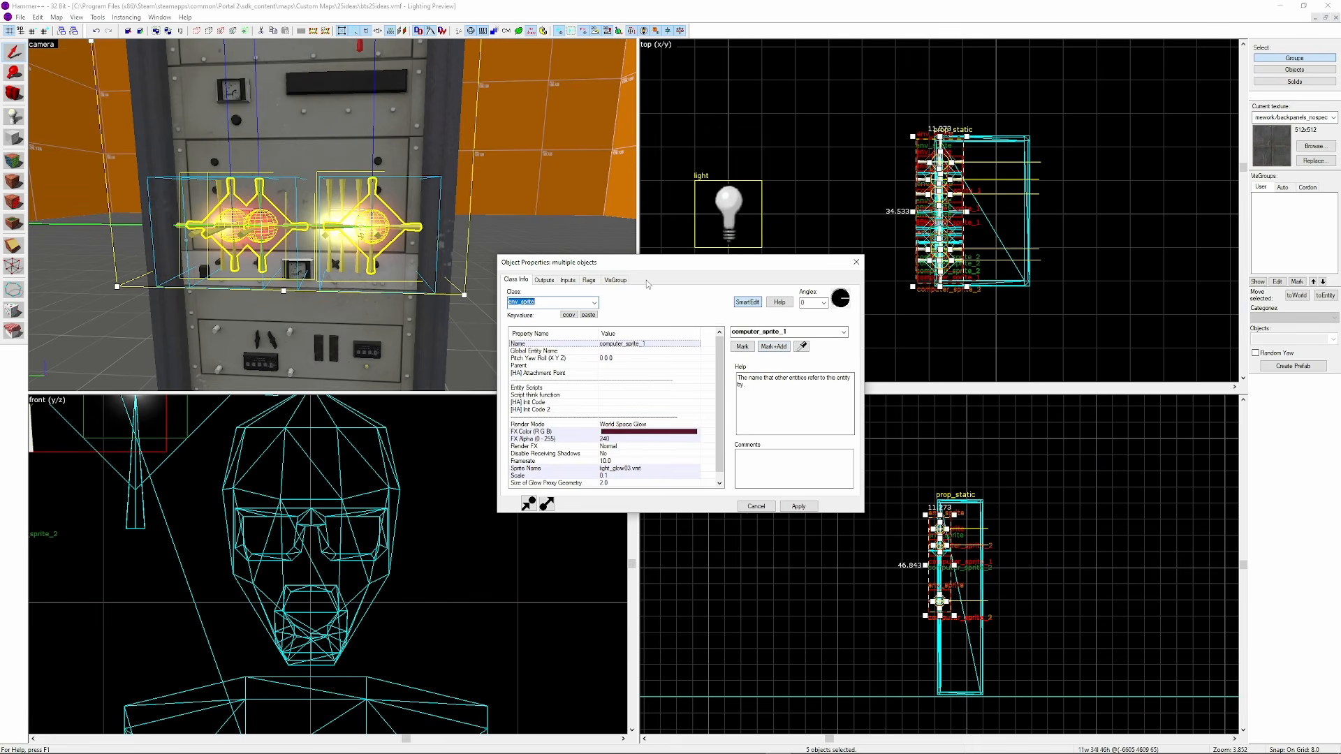
click(591, 281)
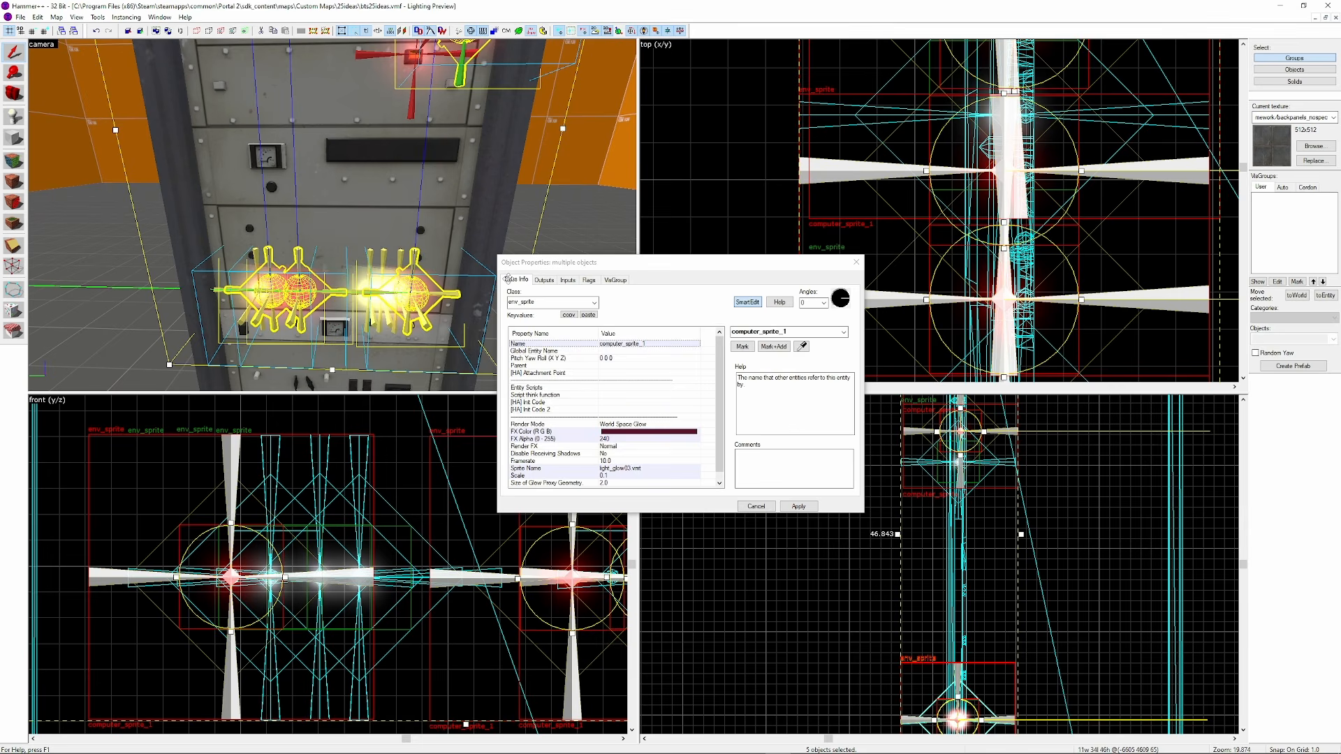
key(Escape)
click(393, 259)
ctrl+click(374, 257)
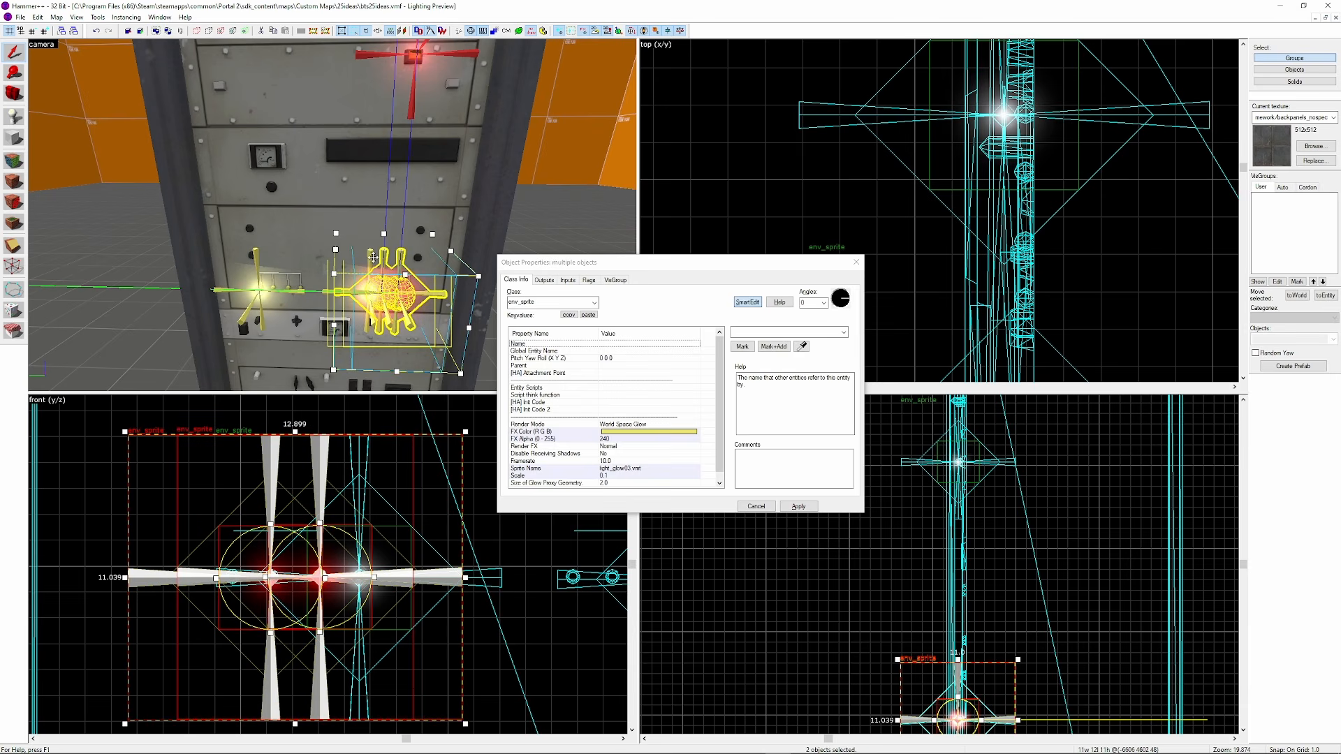
ctrl+click(371, 257)
key(z)
key(z)
ctrl+click(373, 158)
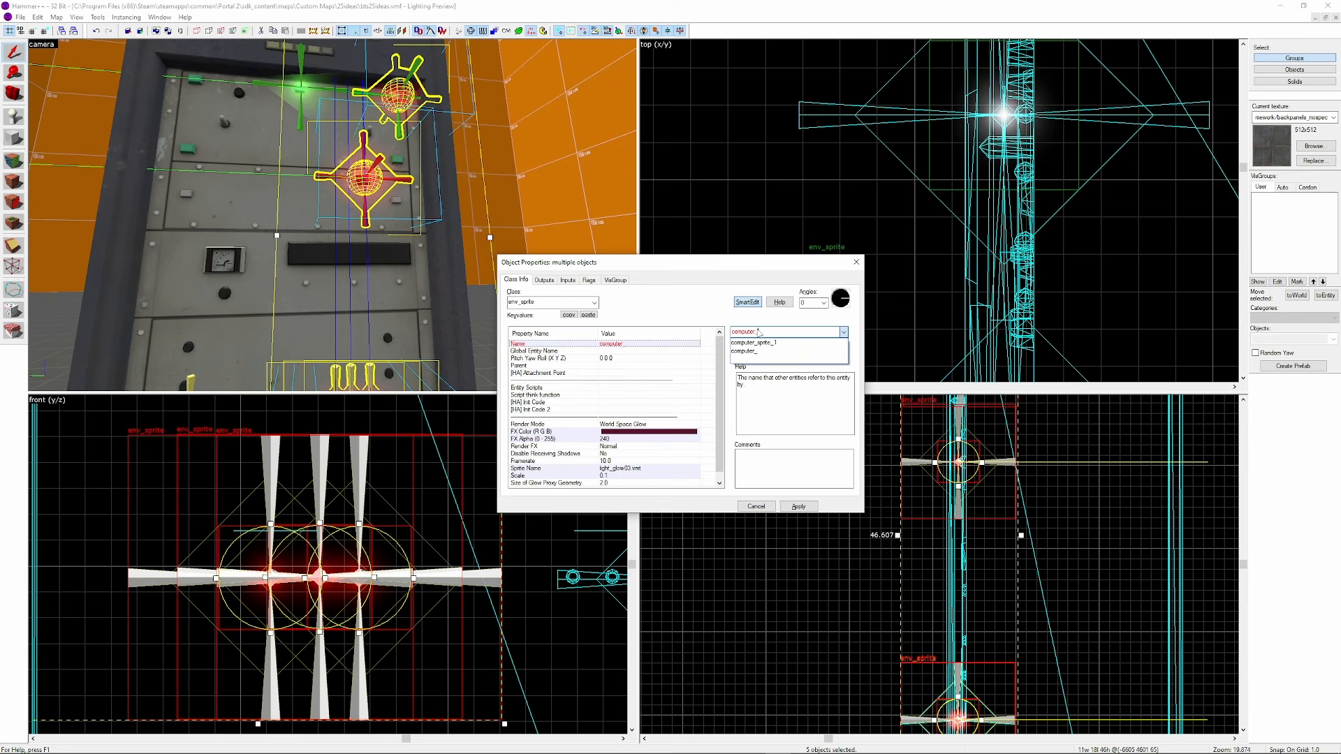
text(_2)
key(Return)
Place a logic_timer beside the cabinet that fires every 2 seconds and runs ToggleSprite on computer_sprite_1 and computer_sprite_2
scroll(334, 215, down, 5)
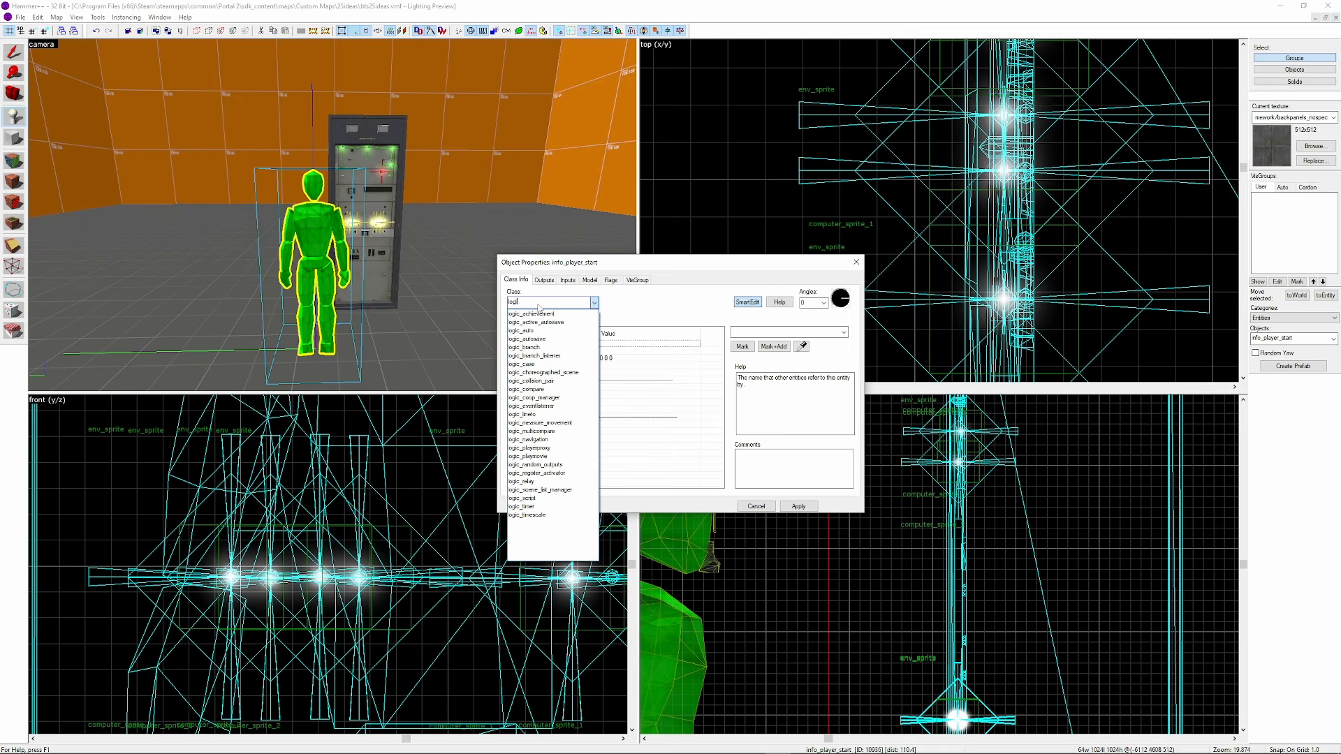
click(539, 304)
key(Return)
key(shift+s)
key(ctrl+e)
scroll(1101, 153, down, 12)
key(bracketright)
key(bracketright)
key(bracketright)
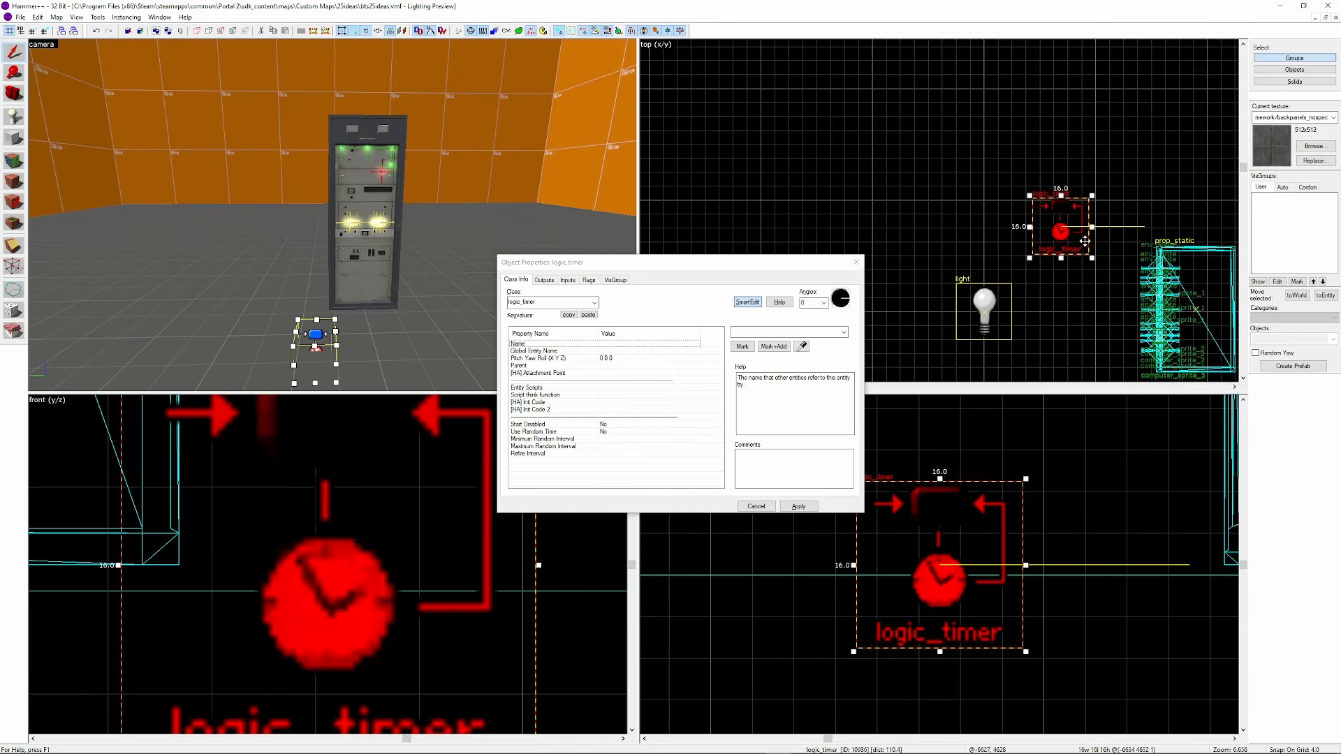
drag(1056, 228, 1154, 197)
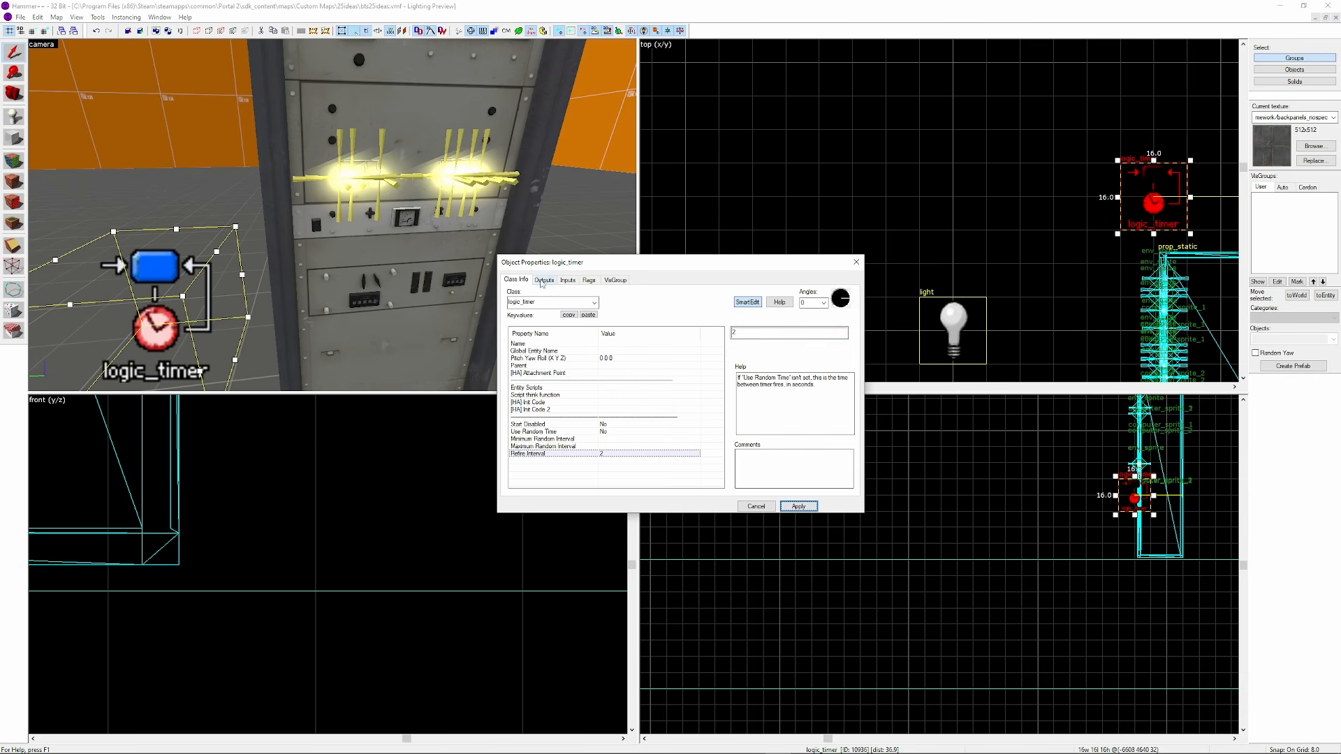
click(544, 279)
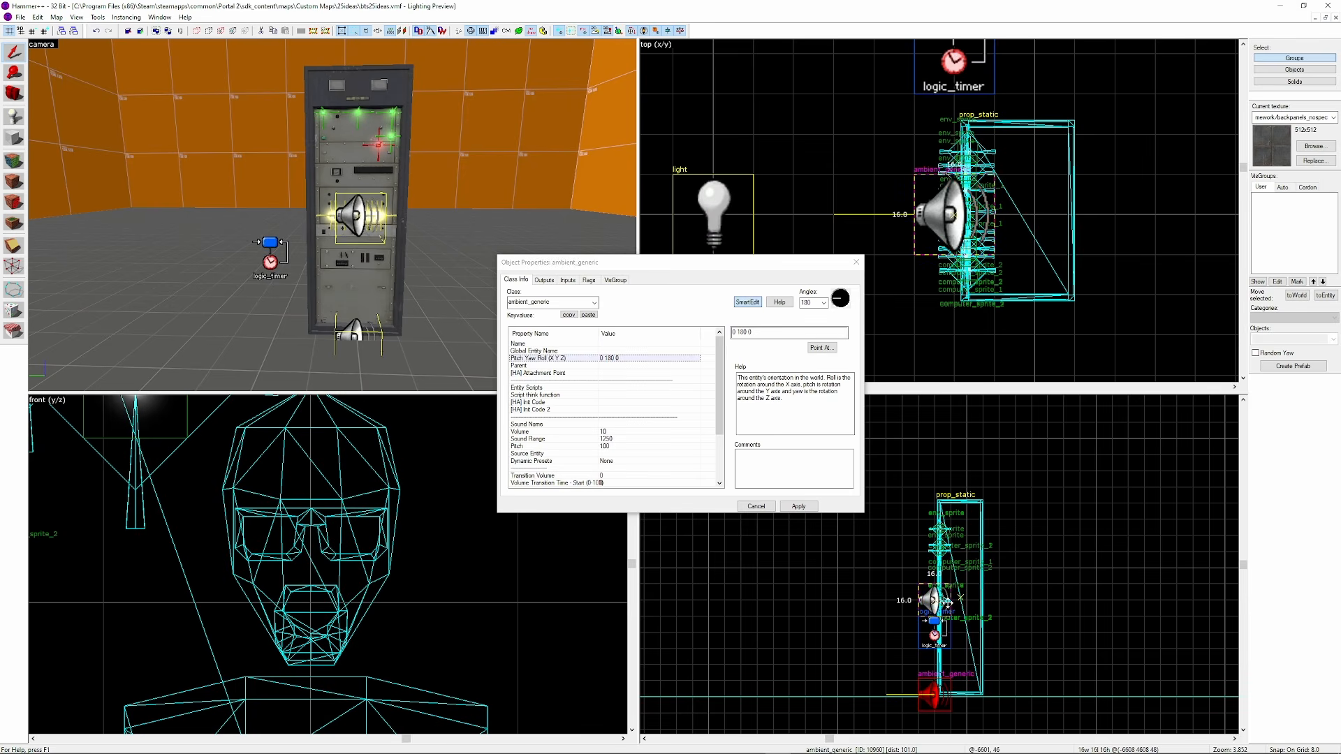
Configure the cabinet's ambient_generic as computer_sfx with the sound rocket_locking_beep1.wav, volume 6 and sound range 504
double_click(641, 424)
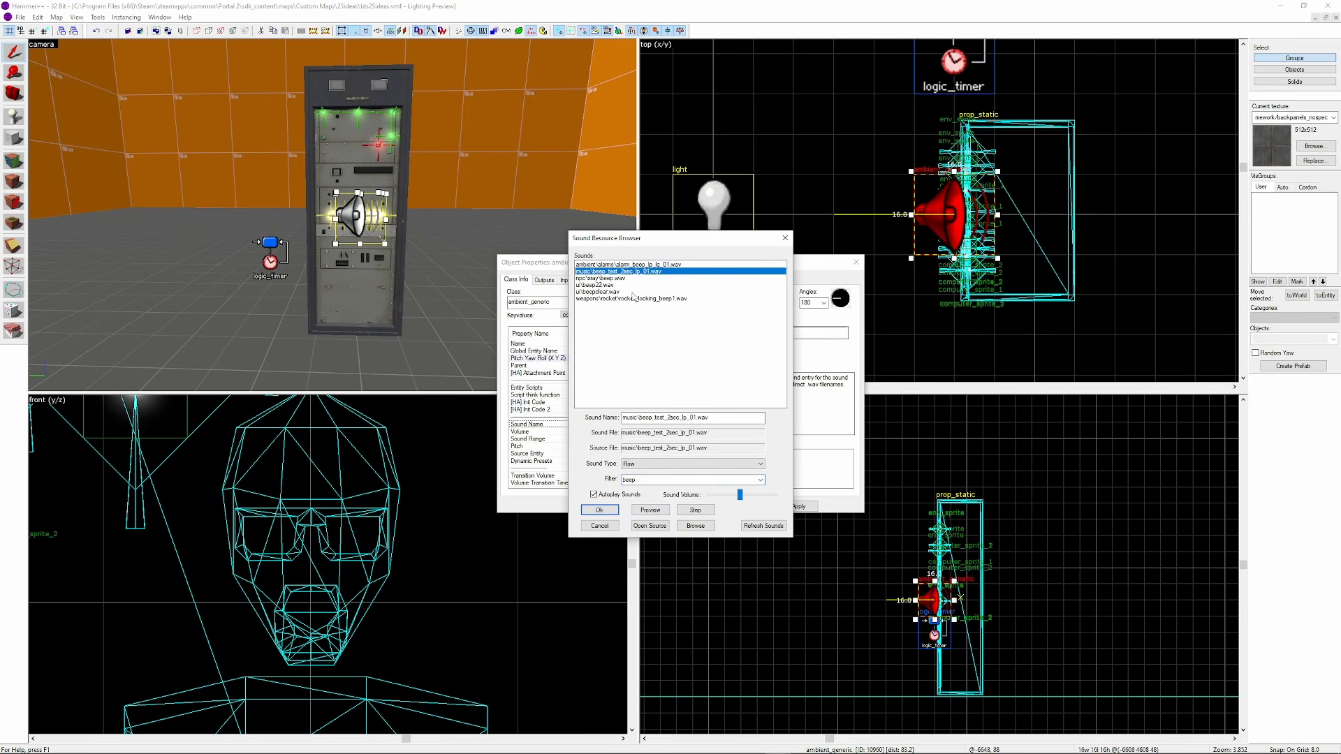
click(634, 298)
click(600, 510)
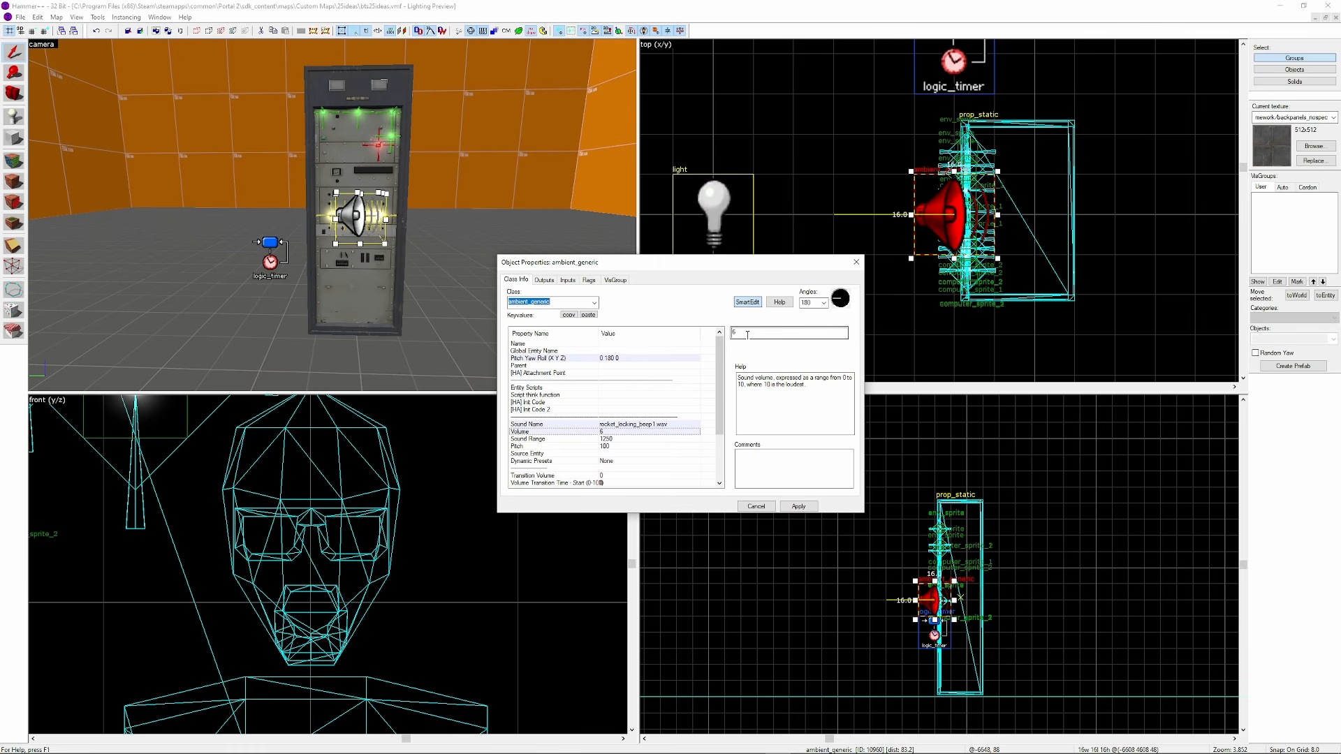
scroll(998, 160, down, 10)
drag(837, 167, 956, 168)
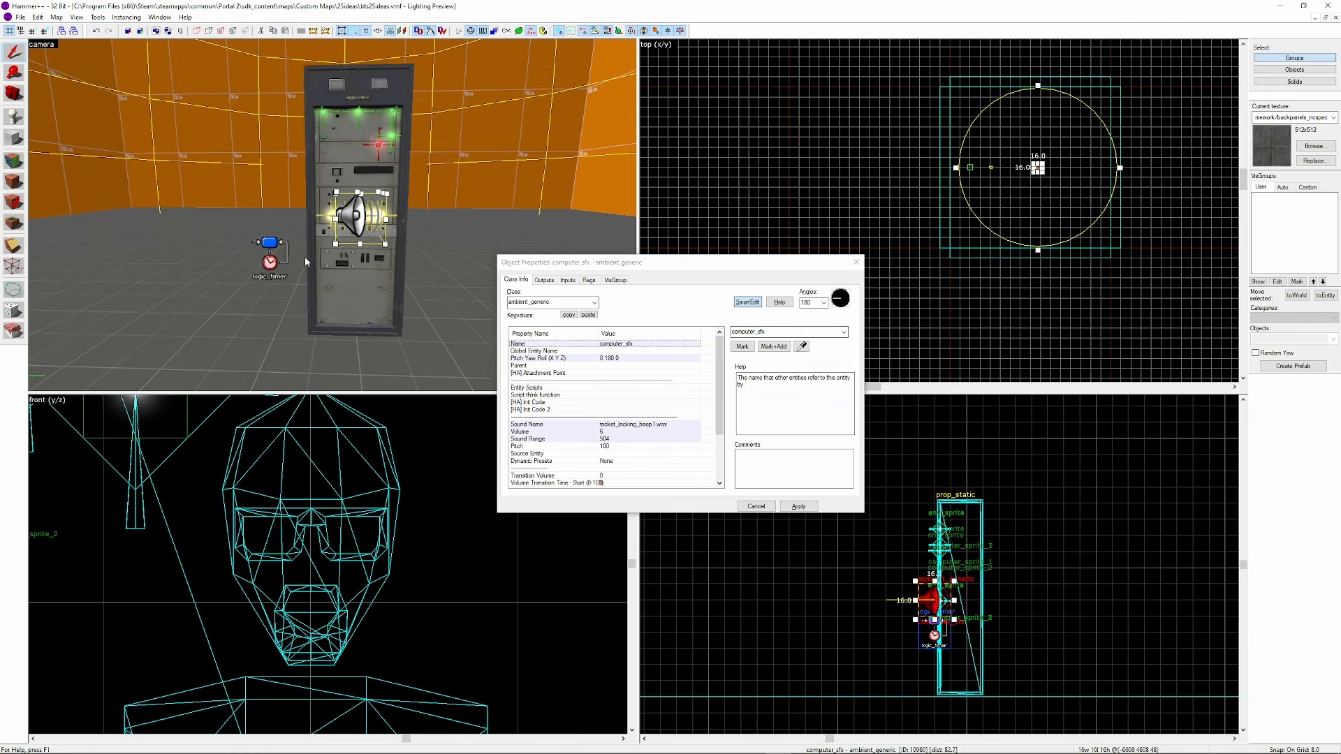
Add an OnTimer output to the logic_timer that runs PlaySound on computer_sfx
click(270, 263)
scroll(295, 288, up, 3)
click(543, 280)
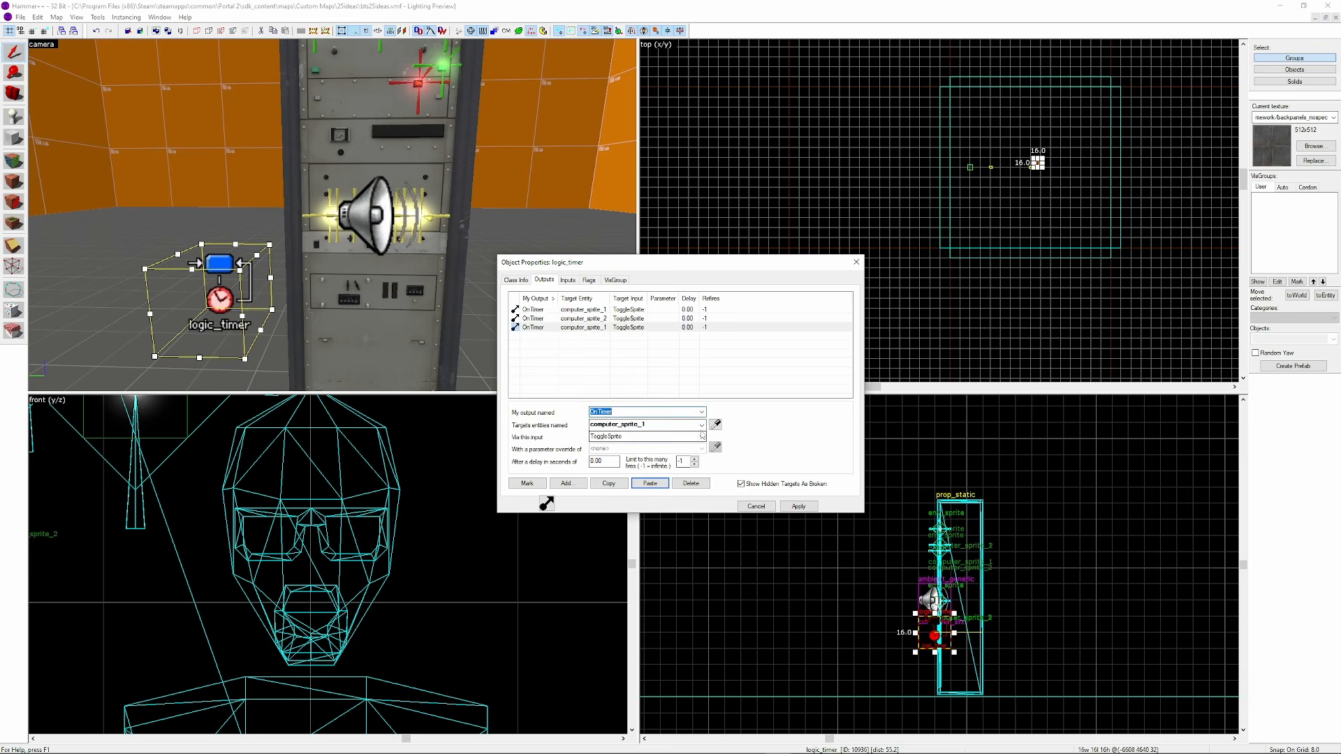
click(799, 507)
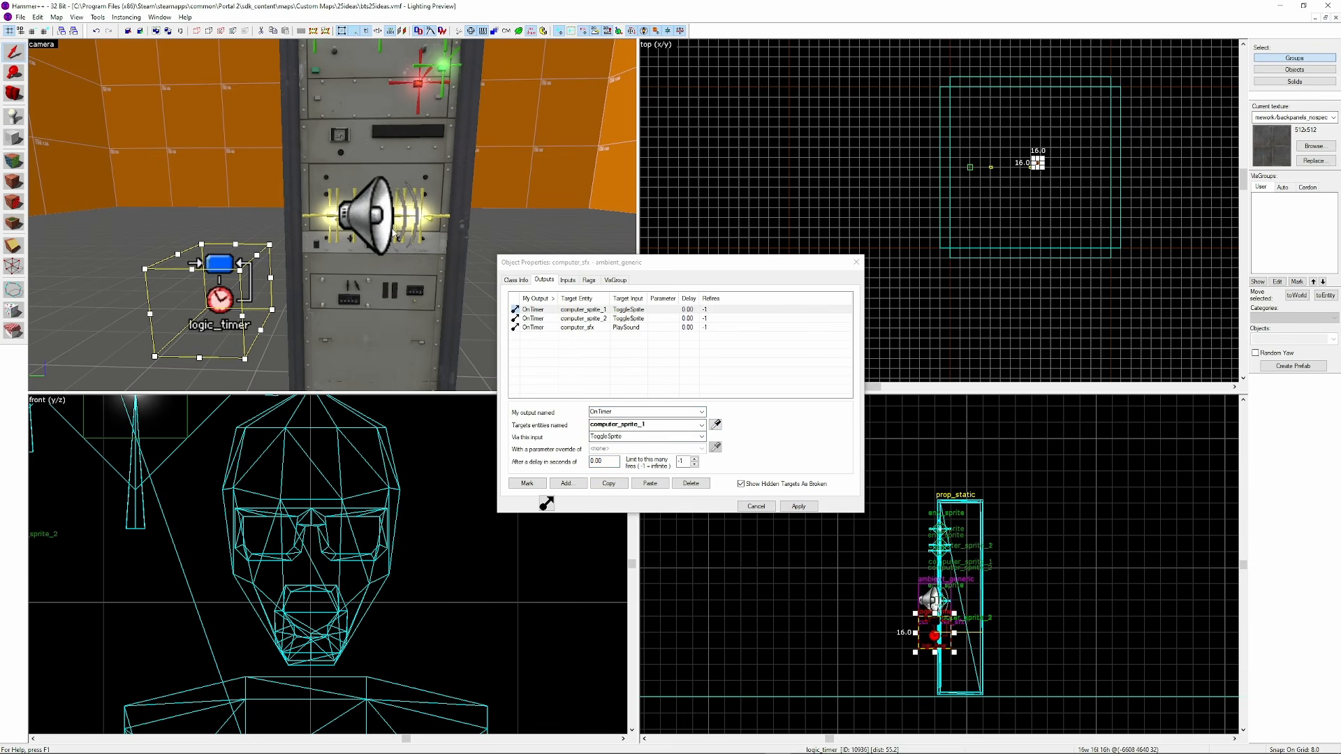
Preview the cabinet in Portal 2 and reduce the scale of the yellow switch sprites in Hammer++
key(alt+Tab)
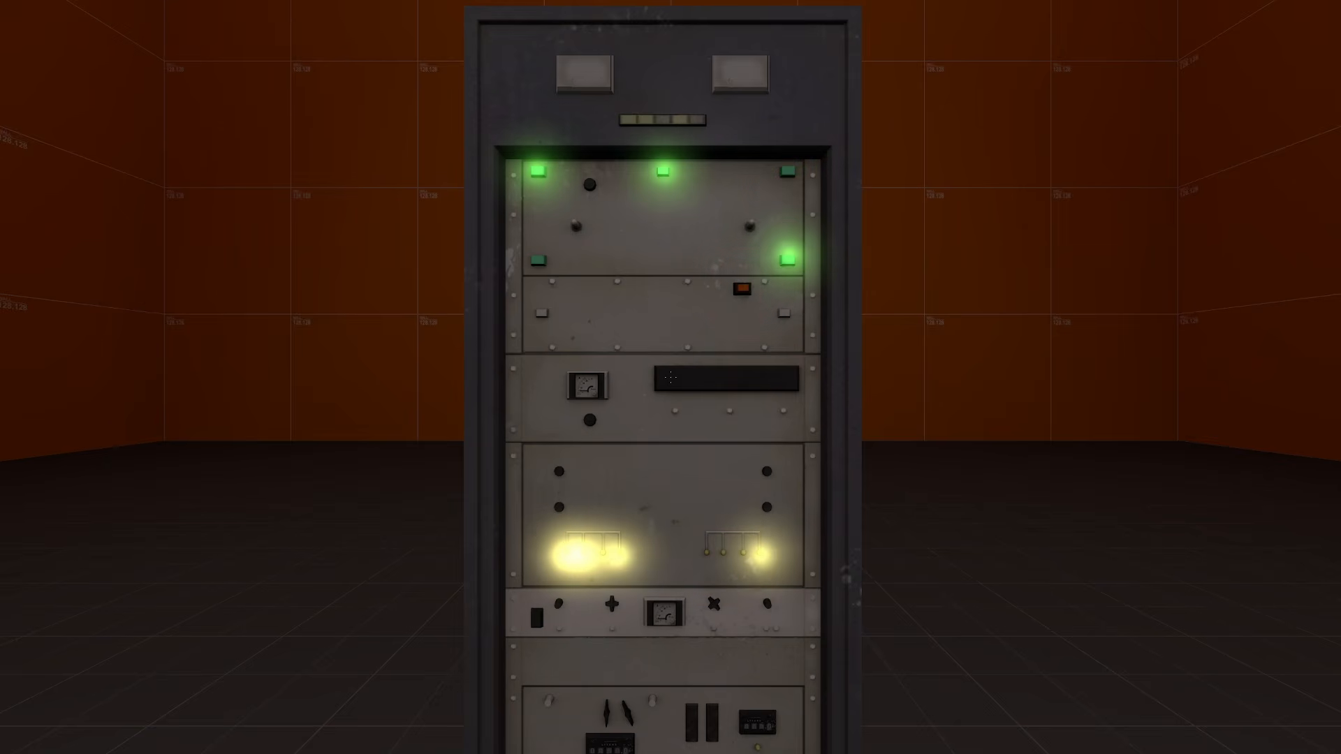
key(alt+Tab)
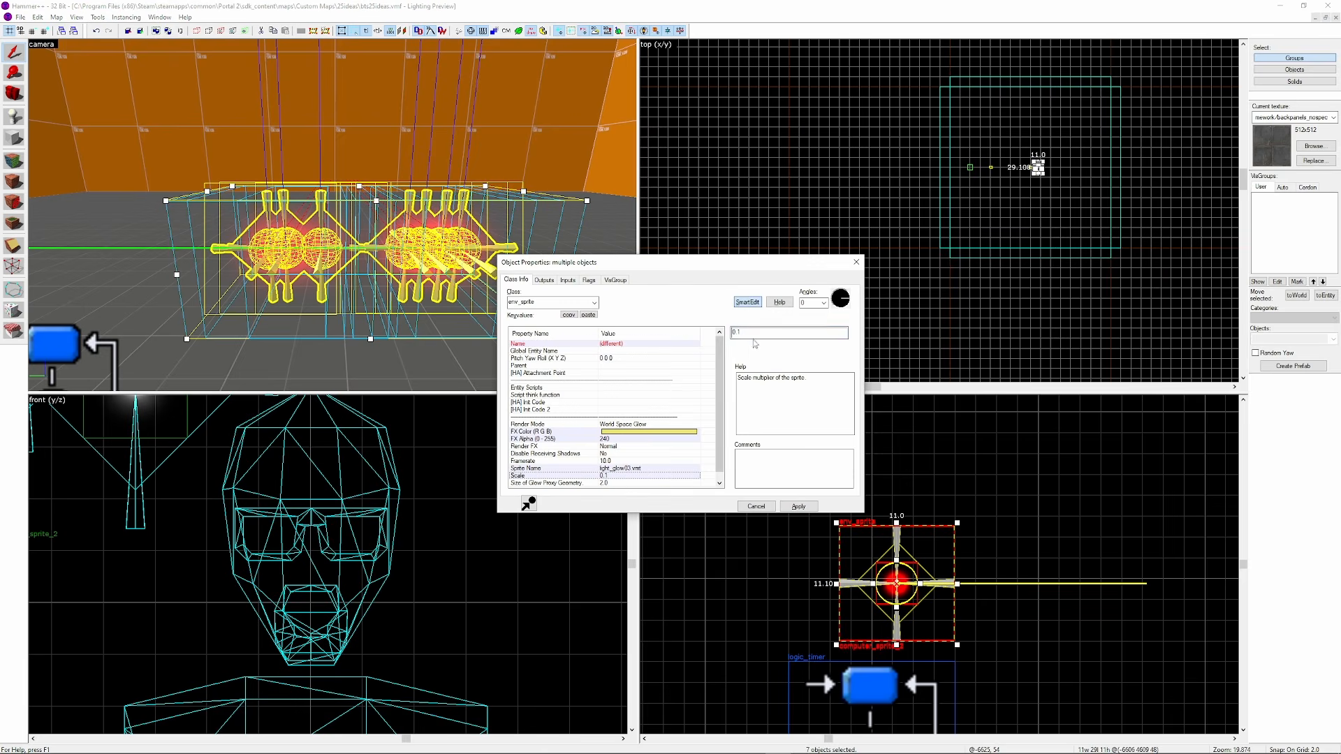
key(alt+Tab)
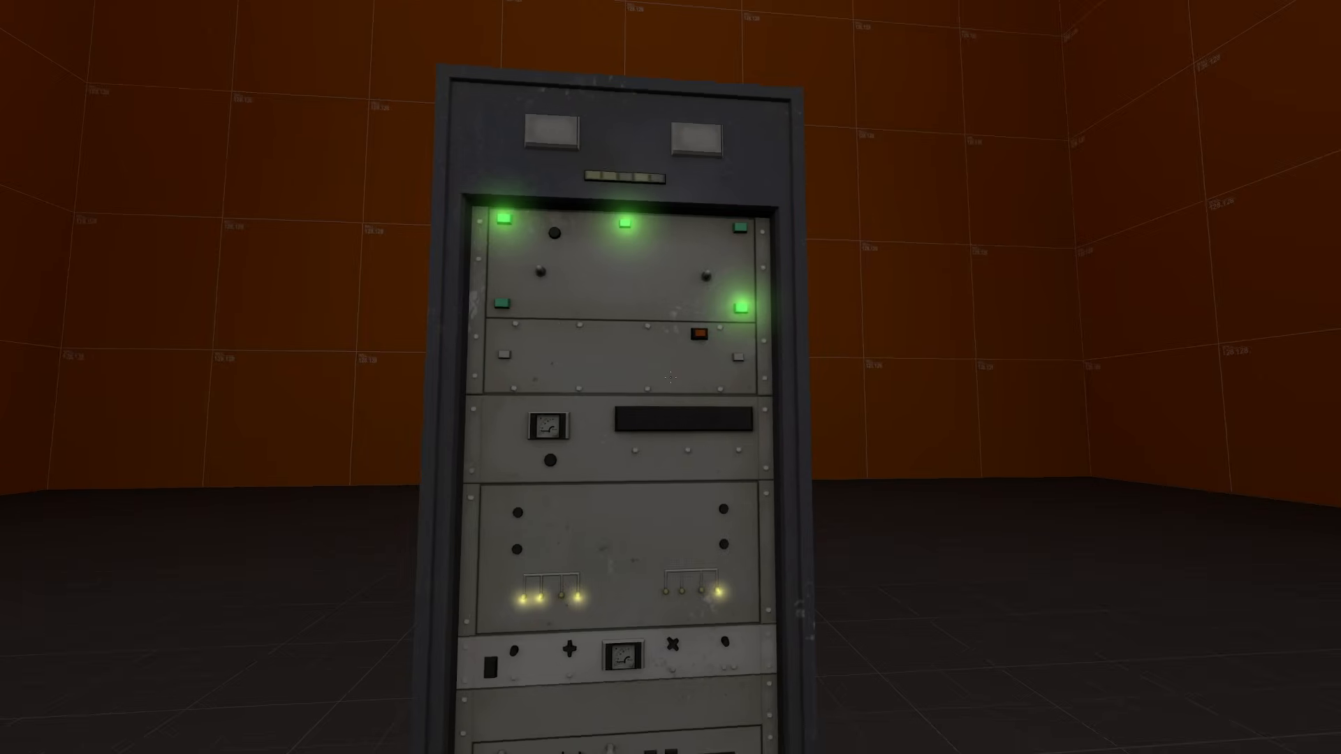
key(s)
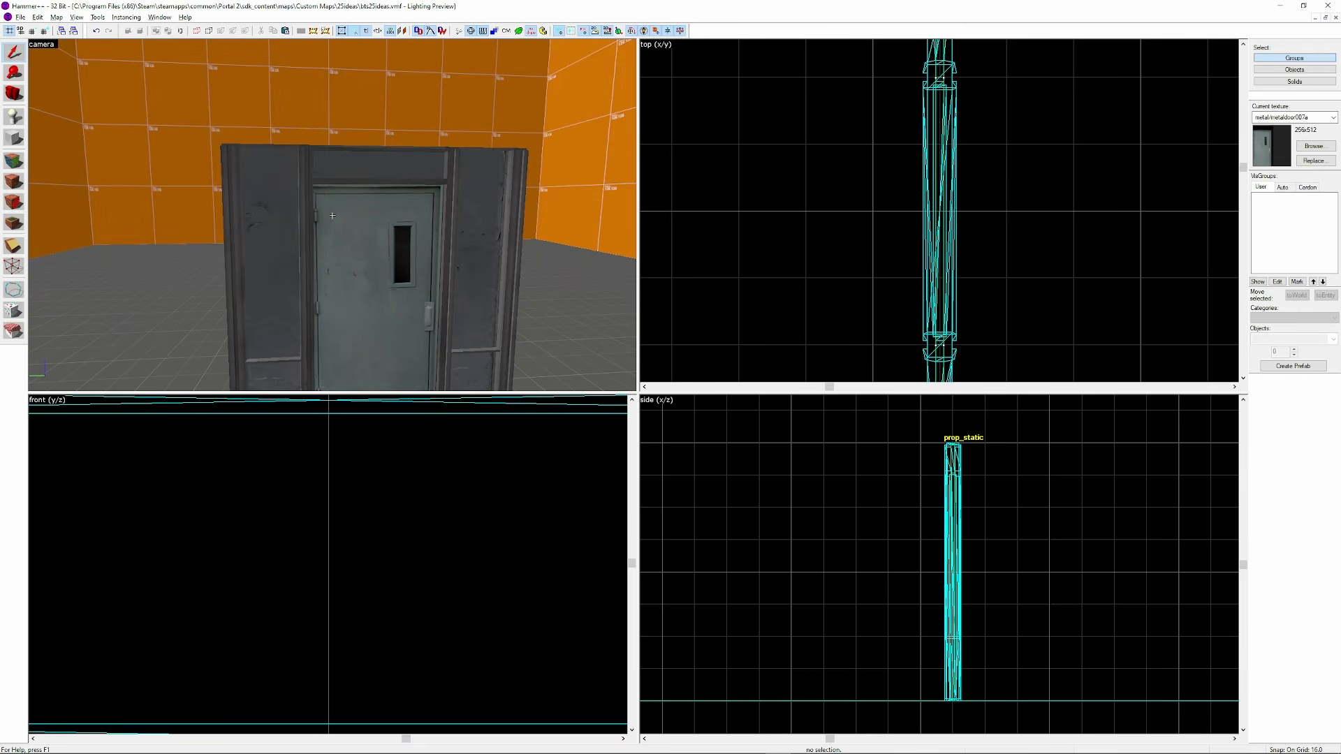
Filter the textures by dev and make the yellow-and-black hazard stripe the current texture
drag(363, 203, 330, 221)
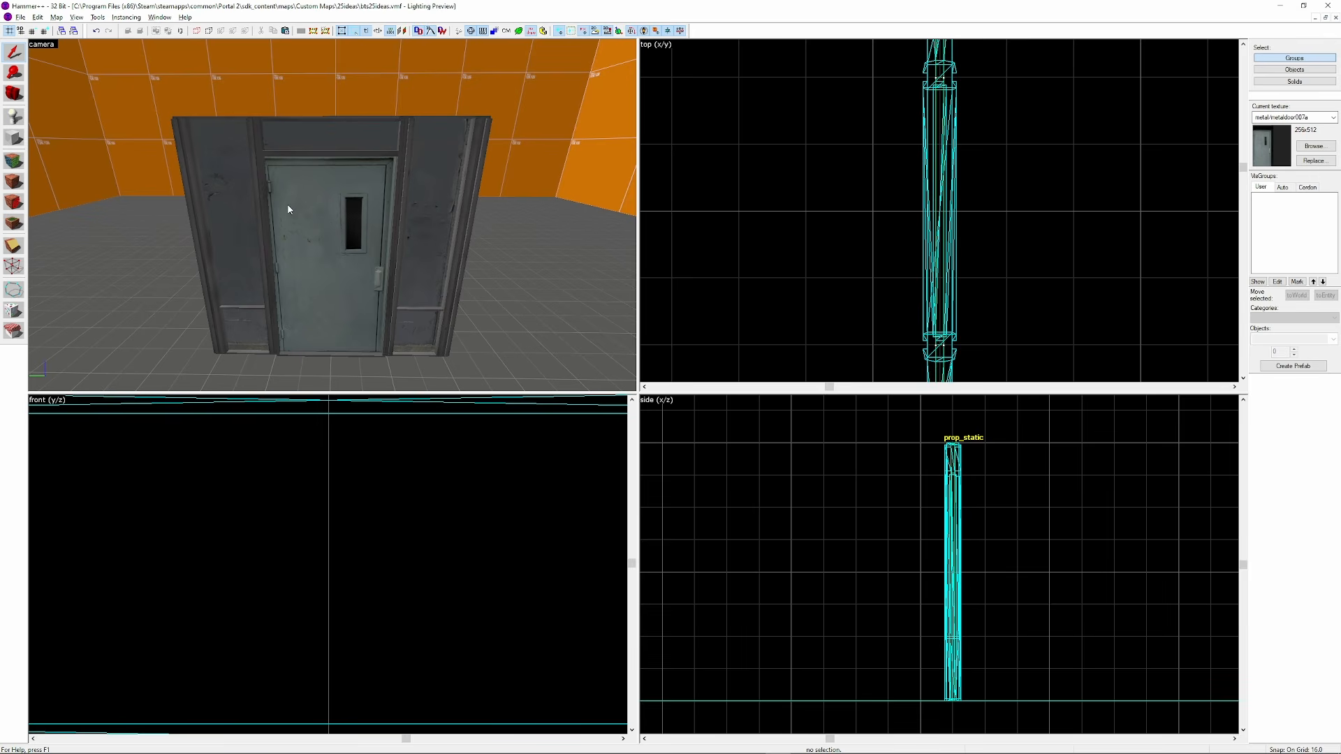
click(1311, 147)
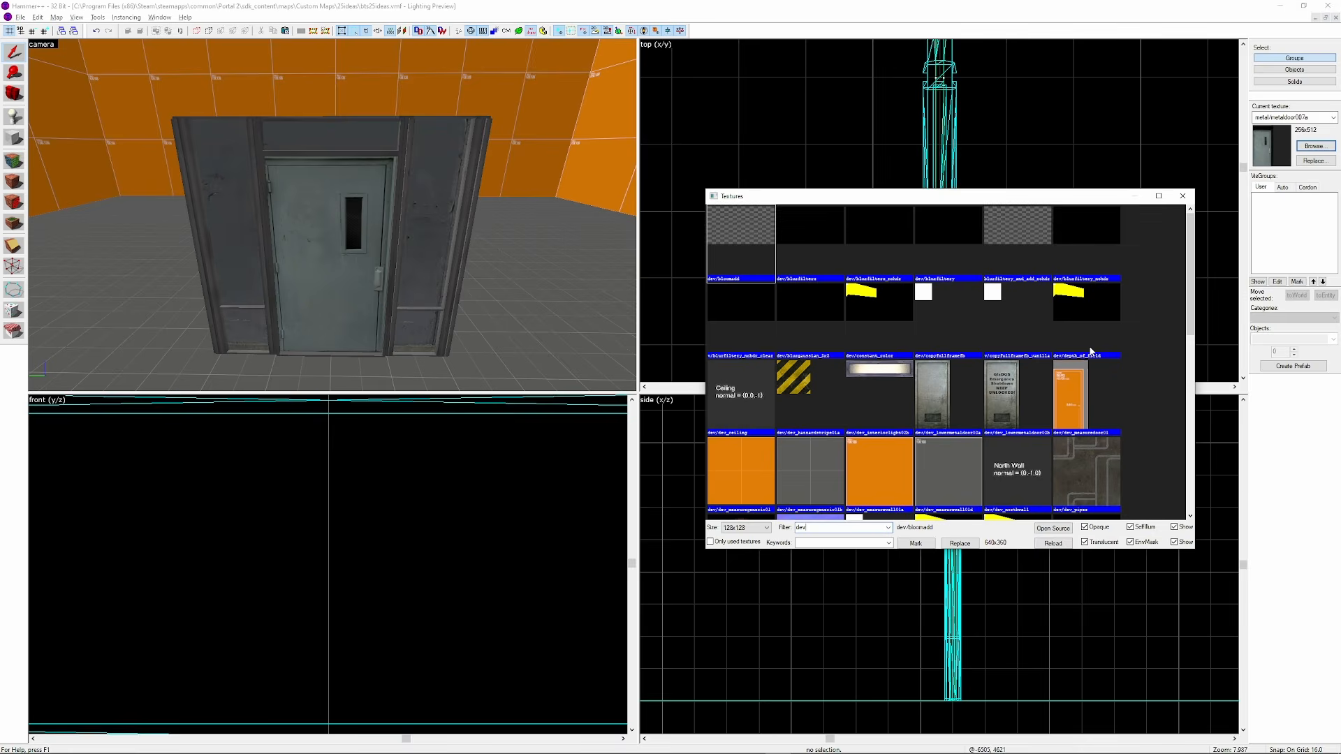
scroll(1090, 351, down, 10)
scroll(1052, 358, up, 5)
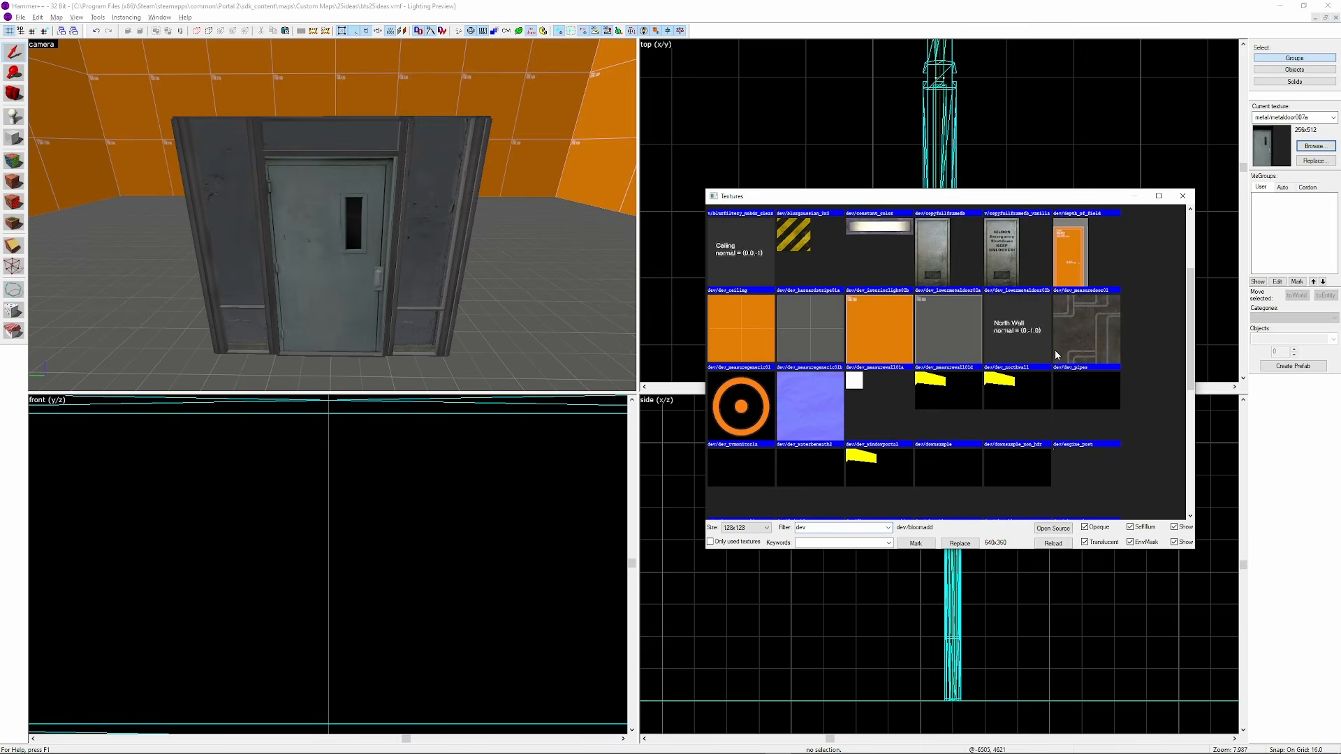
scroll(1048, 375, up, 1)
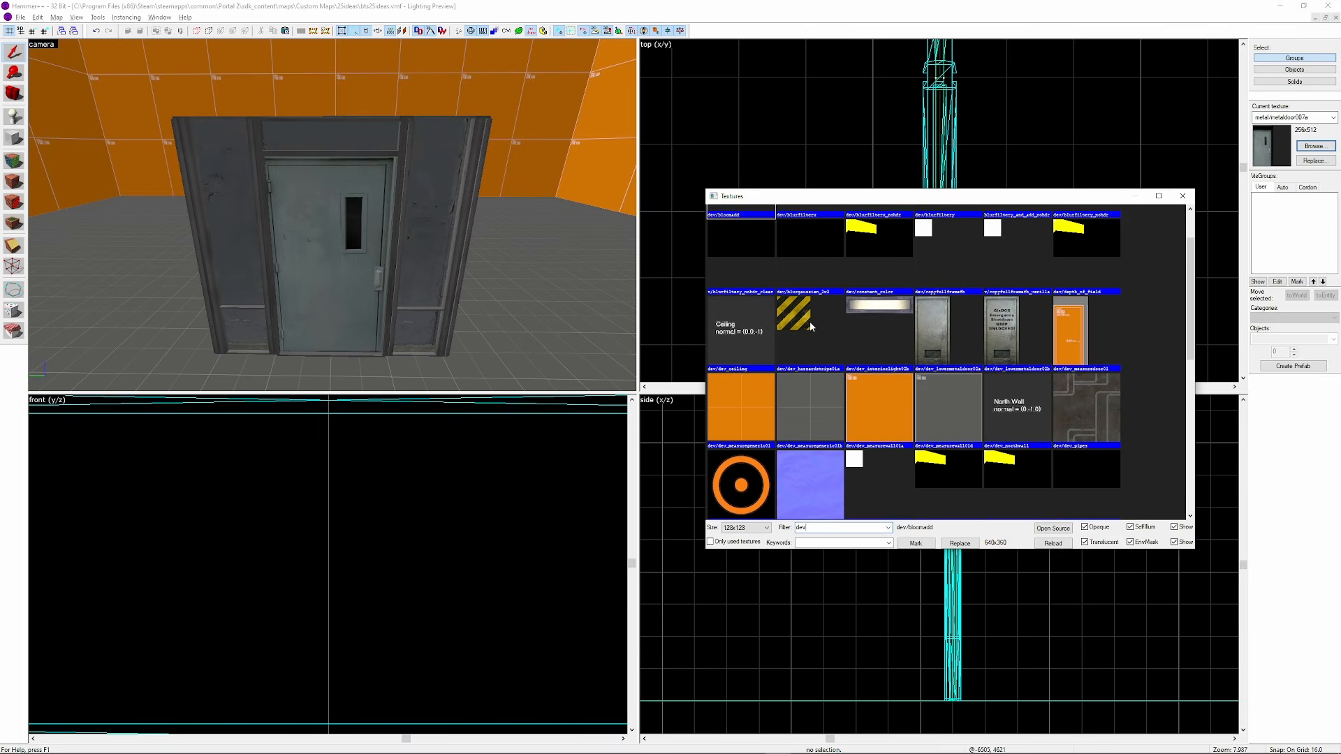
double_click(811, 326)
Create a hazard-striped block across the metal door, 128 units long, 16 high and 2 thick
scroll(279, 613, down, 9)
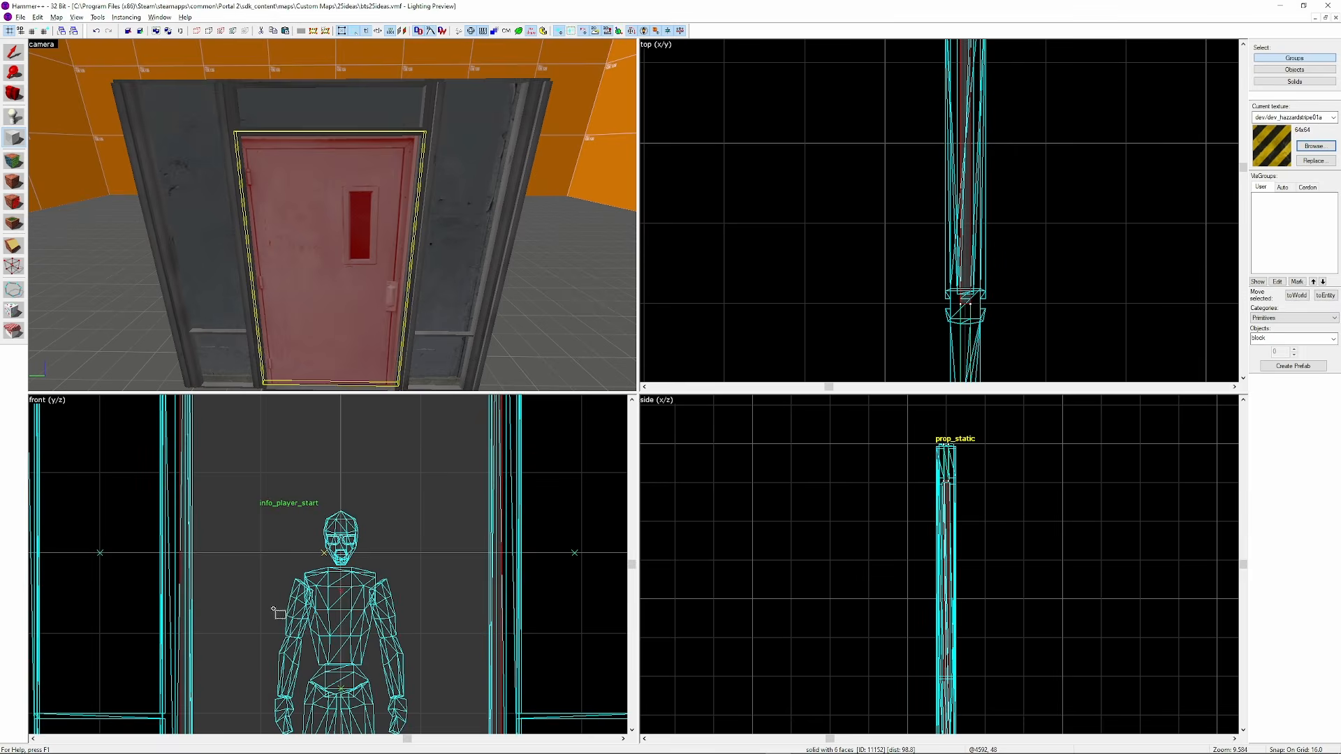
scroll(230, 600, up, 3)
scroll(213, 629, down, 1)
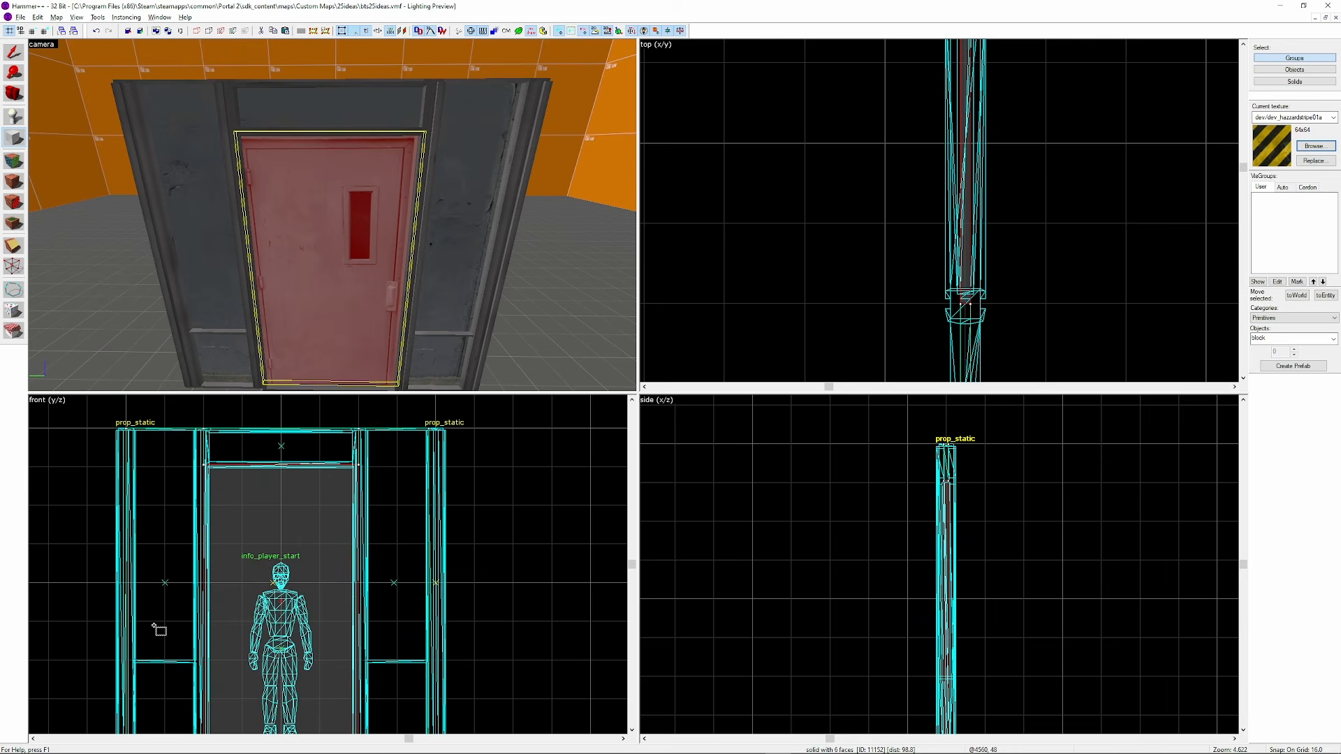
scroll(157, 627, down, 3)
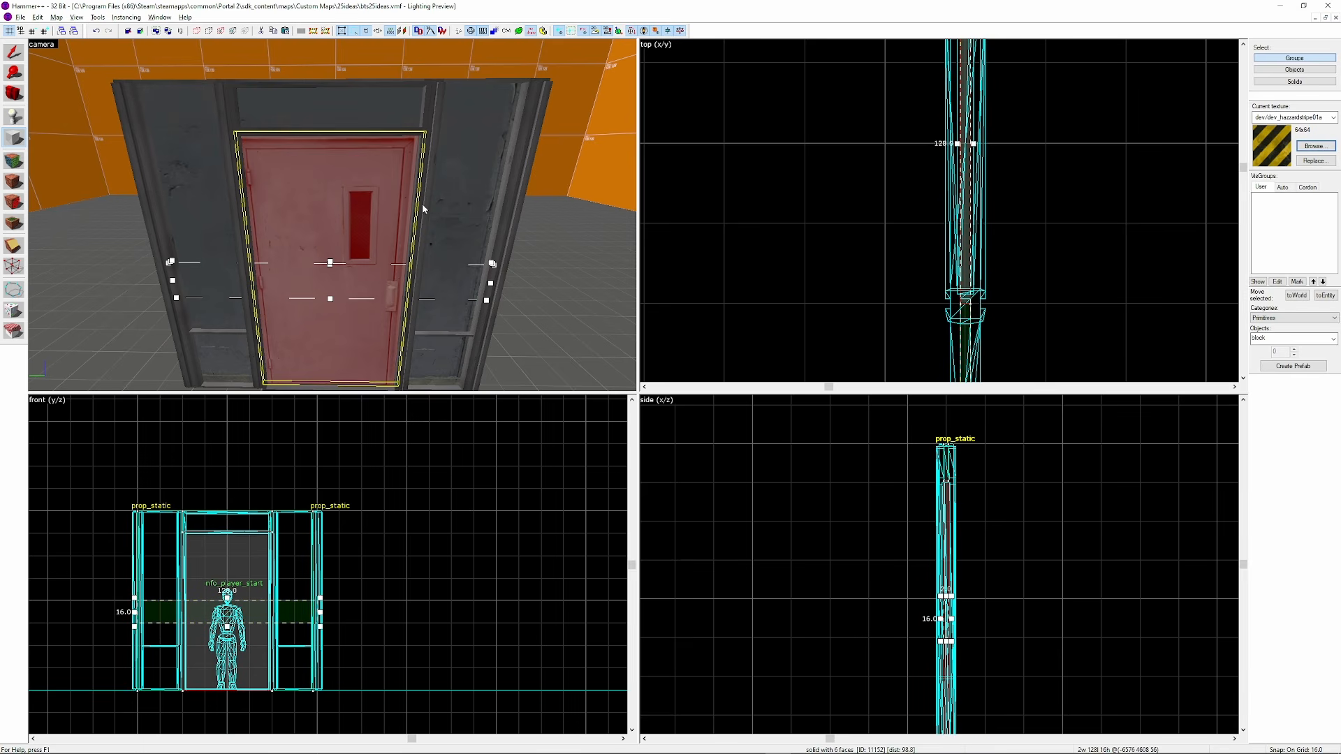
click(14, 53)
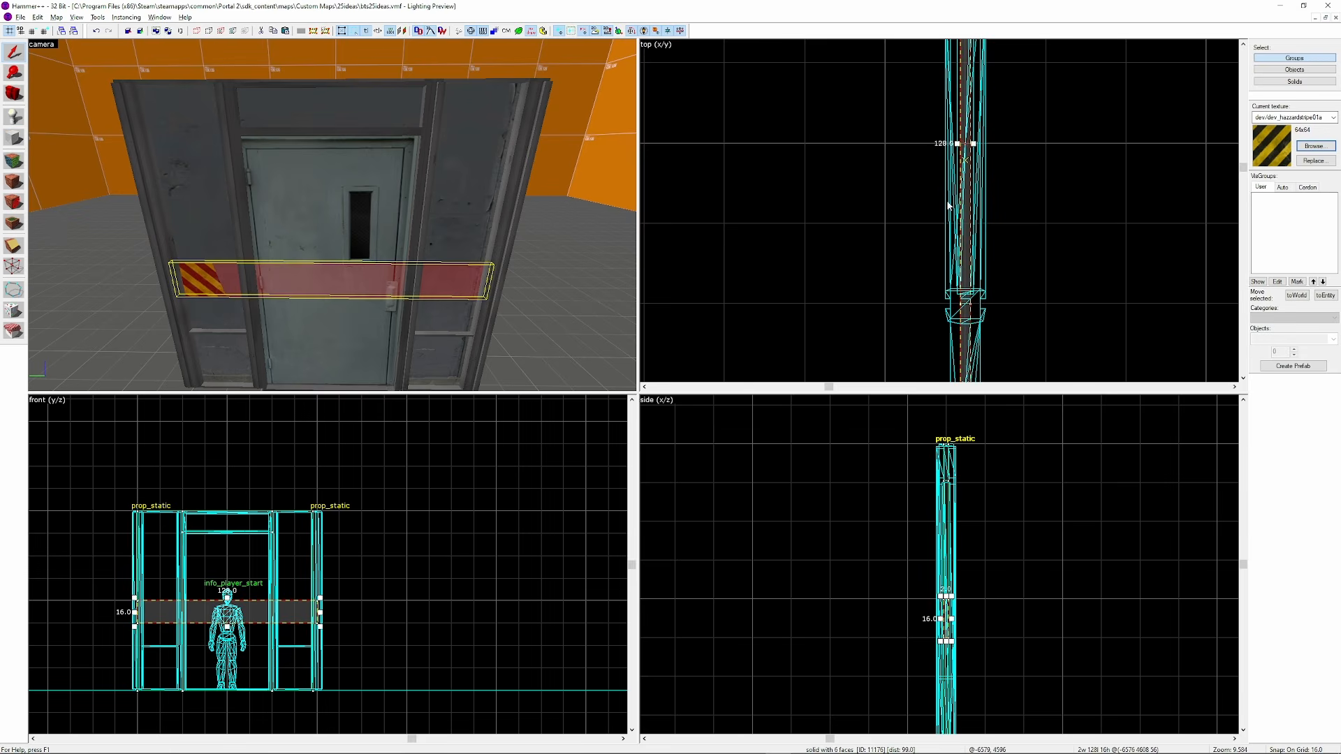
Thin the hazard strip to 1 unit on a finer grid
scroll(949, 205, up, 3)
key(bracketleft)
key(bracketleft)
key(bracketleft)
key(bracketleft)
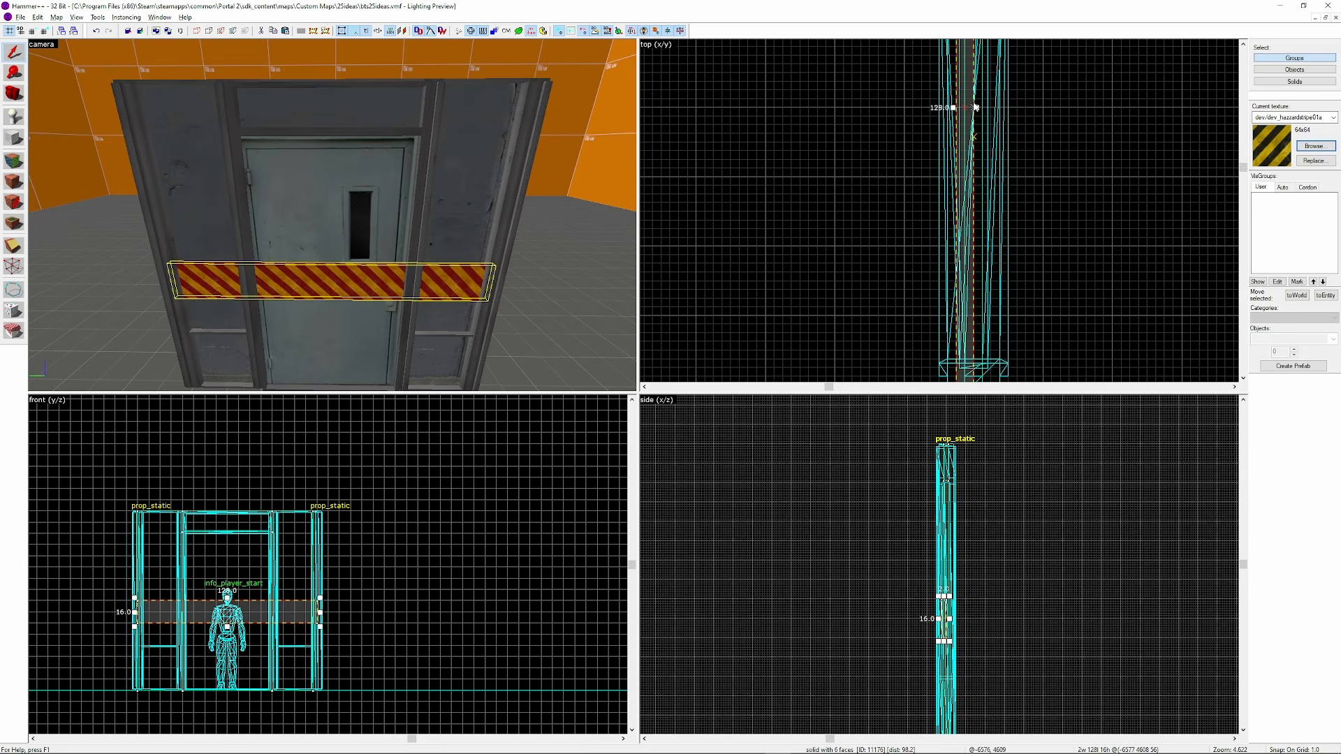
drag(967, 107, 967, 109)
scroll(969, 130, down, 8)
middle_drag(970, 133, 976, 298)
scroll(973, 155, up, 9)
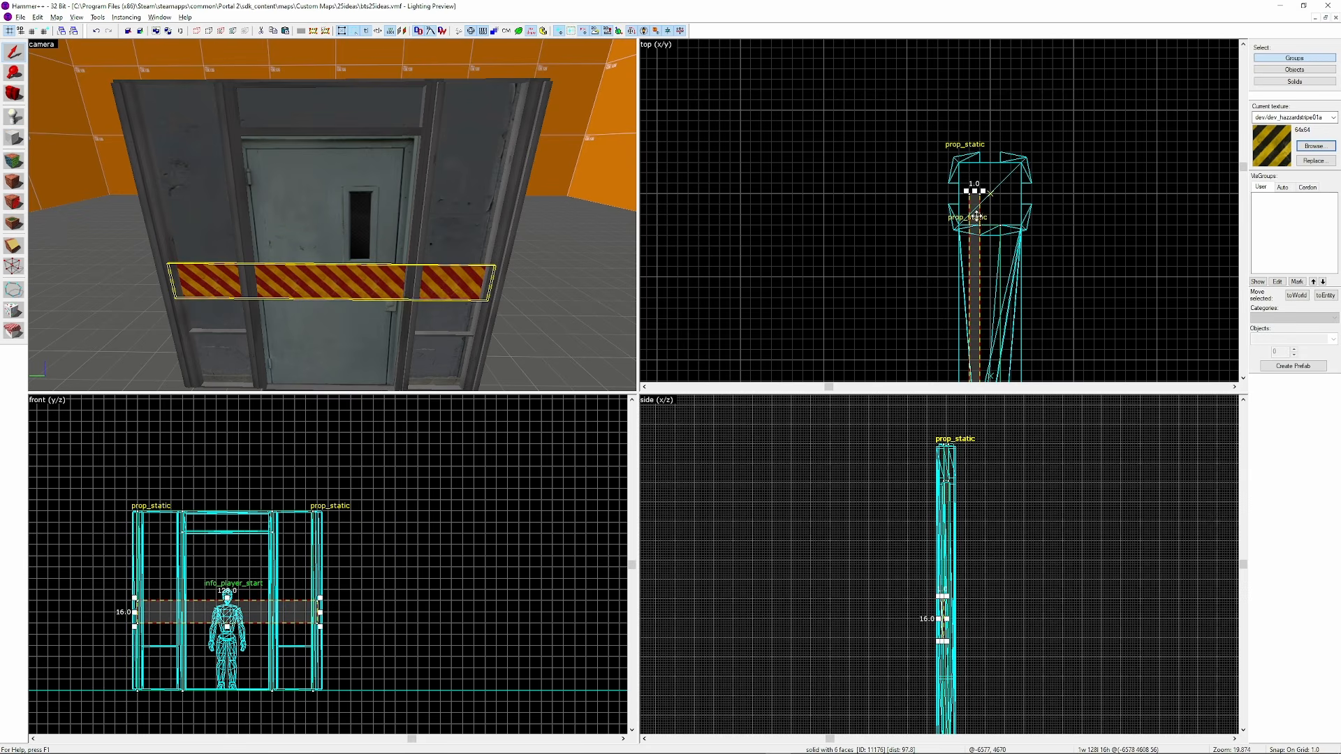
scroll(990, 219, up, 4)
scroll(308, 613, up, 2)
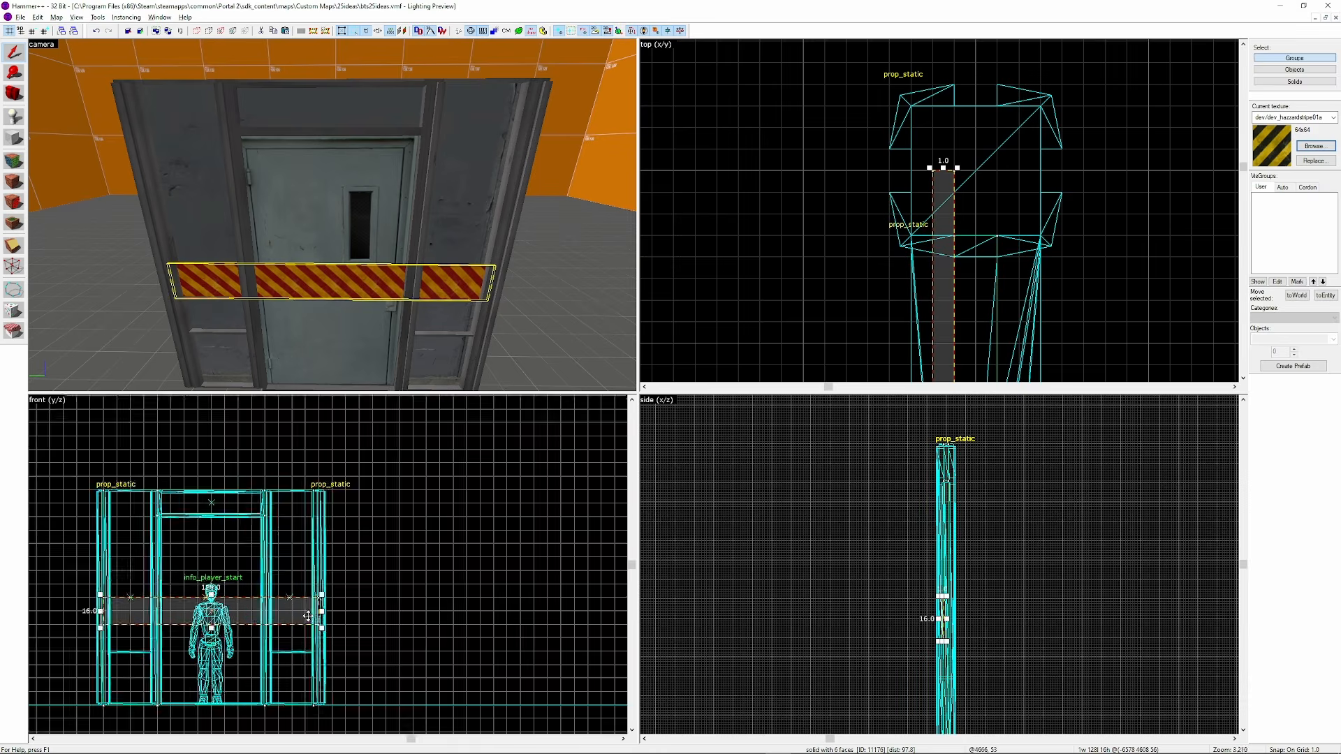
Reduce the hazard strip's height to 12 units
key(bracketright)
key(bracketright)
key(bracketright)
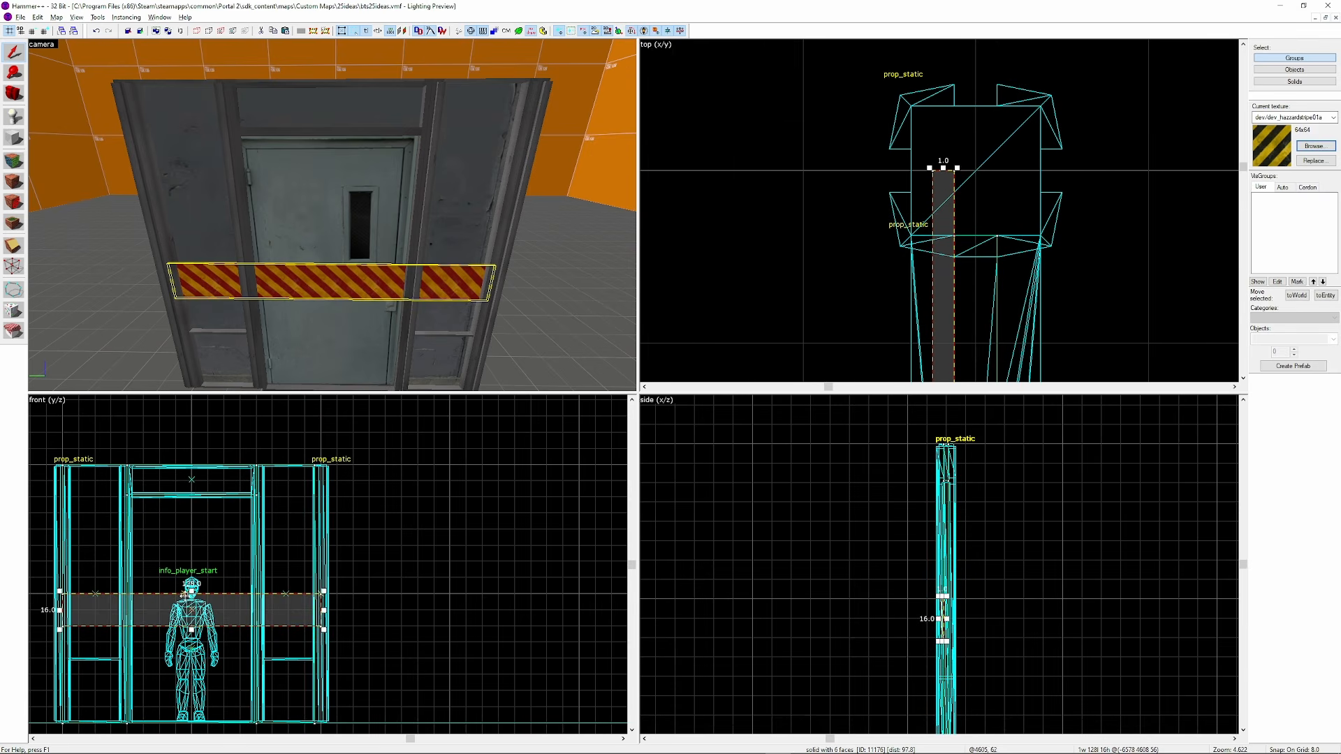
drag(195, 608, 193, 617)
key(bracketleft)
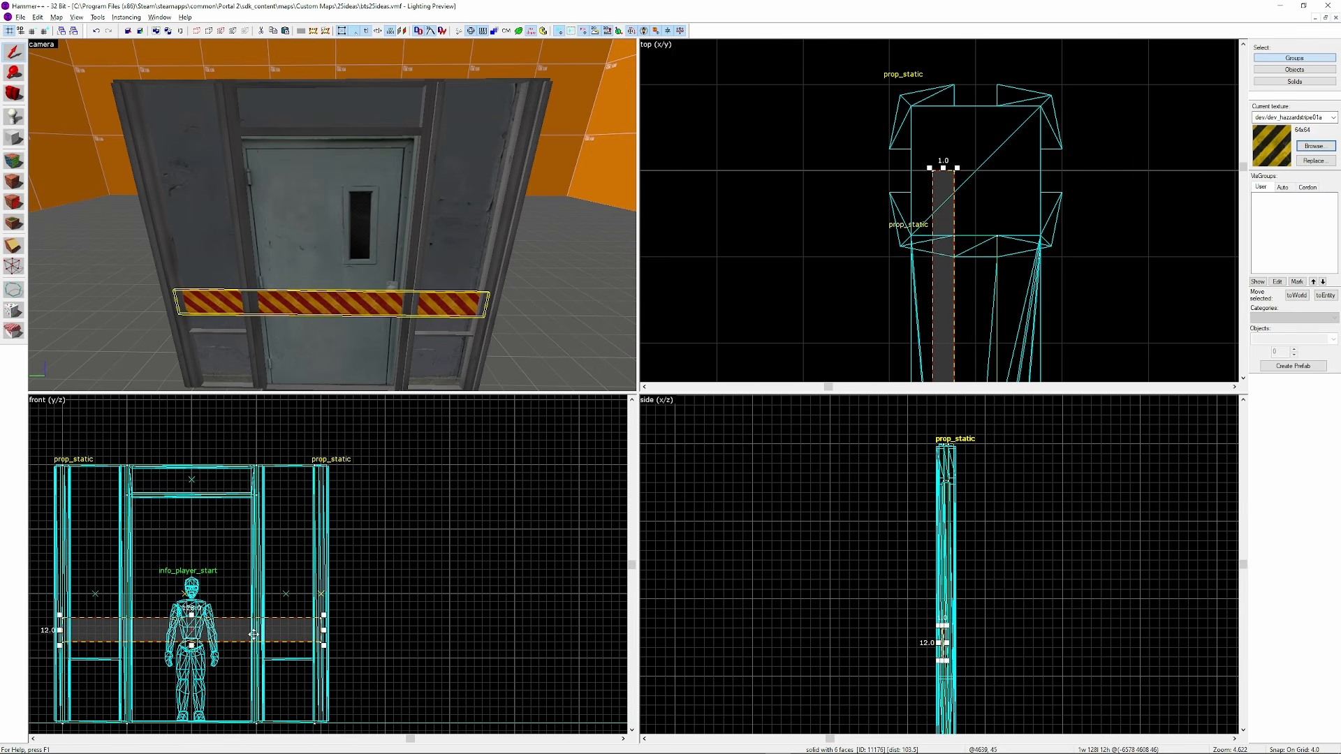
Rotate the hazard strip diagonally across the door and place a copy above it with a slighter tilt
scroll(412, 607, up, 1)
middle_drag(303, 635, 471, 586)
scroll(470, 585, up, 1)
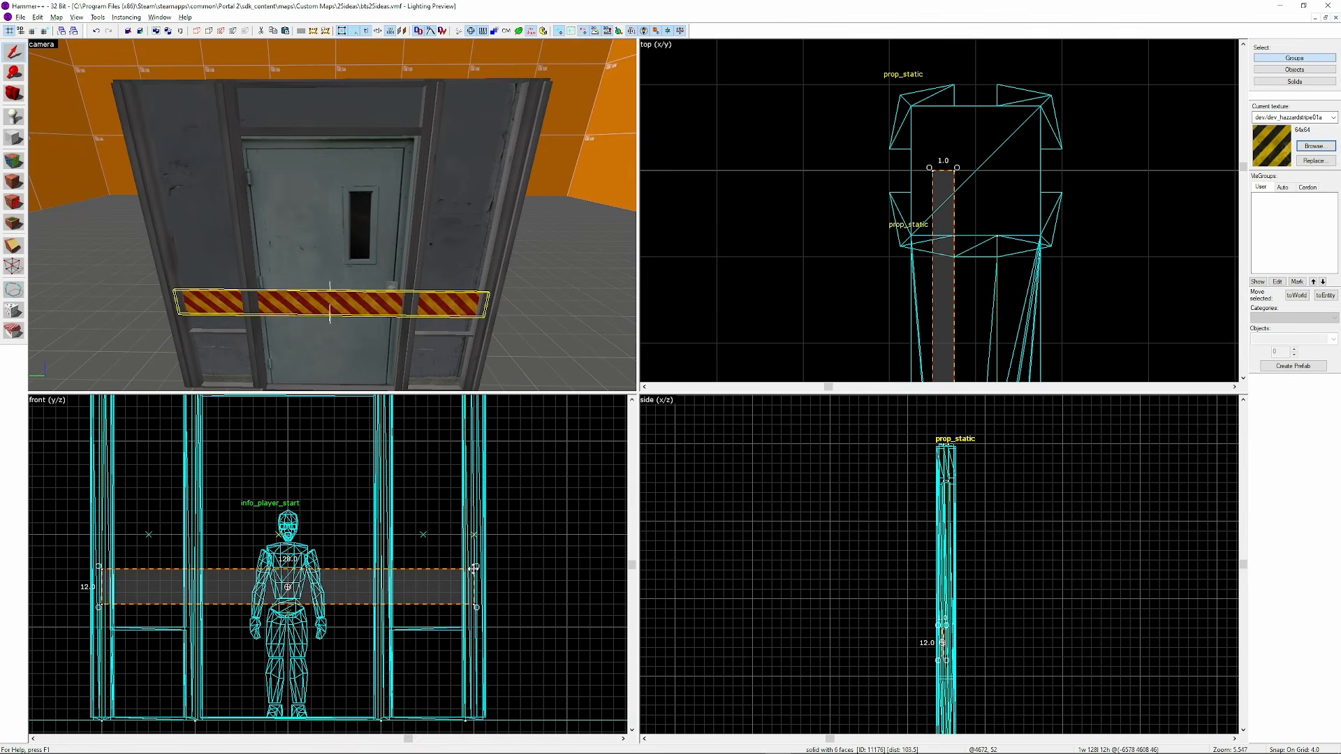
mouse_move(483, 608)
mouse_down()
mouse_move(479, 660)
mouse_move(488, 689)
mouse_move(500, 682)
mouse_move(462, 692)
mouse_up()
mouse_move(426, 676)
shift+mouse_down()
mouse_move(440, 548)
mouse_move(512, 538)
mouse_move(452, 464)
mouse_move(443, 500)
mouse_move(443, 465)
shift+mouse_up()
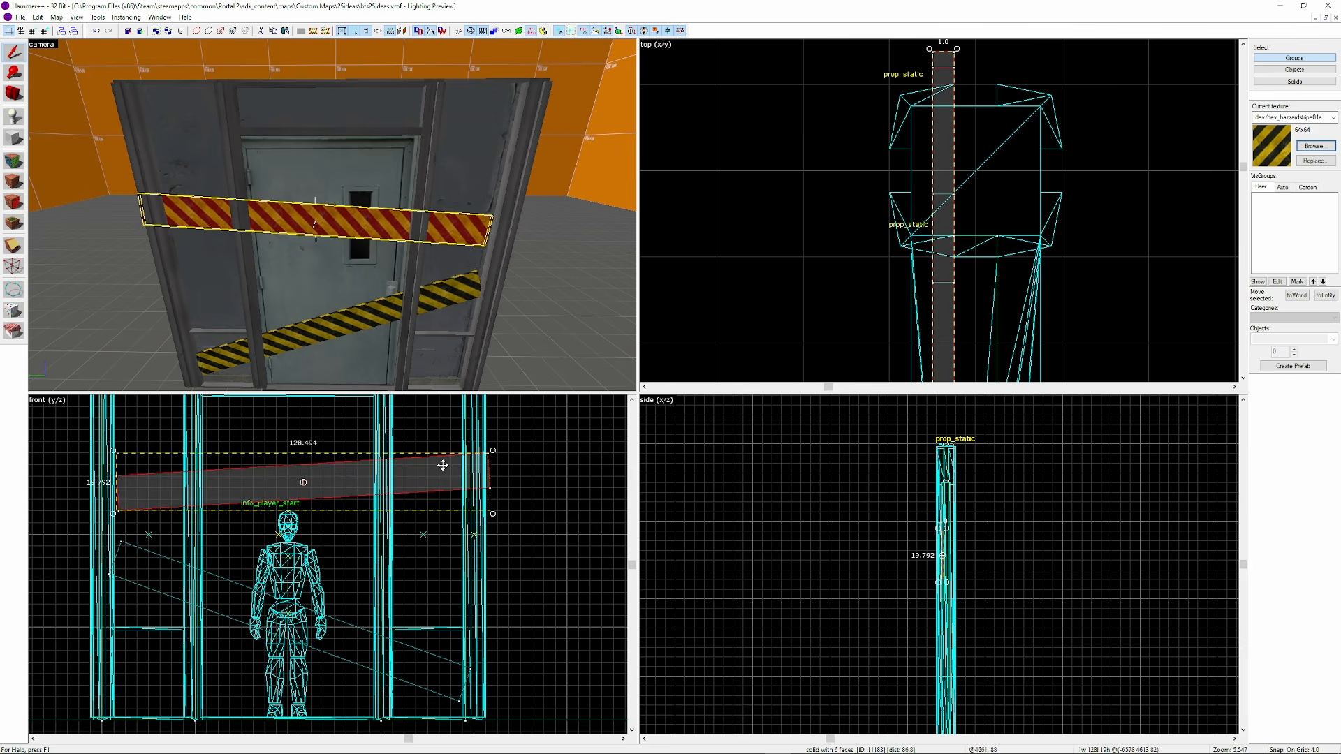
Select both hazard strips and clip their ends at the door frame, leaving them 64 units wide
ctrl+click(441, 294)
scroll(955, 198, up, 3)
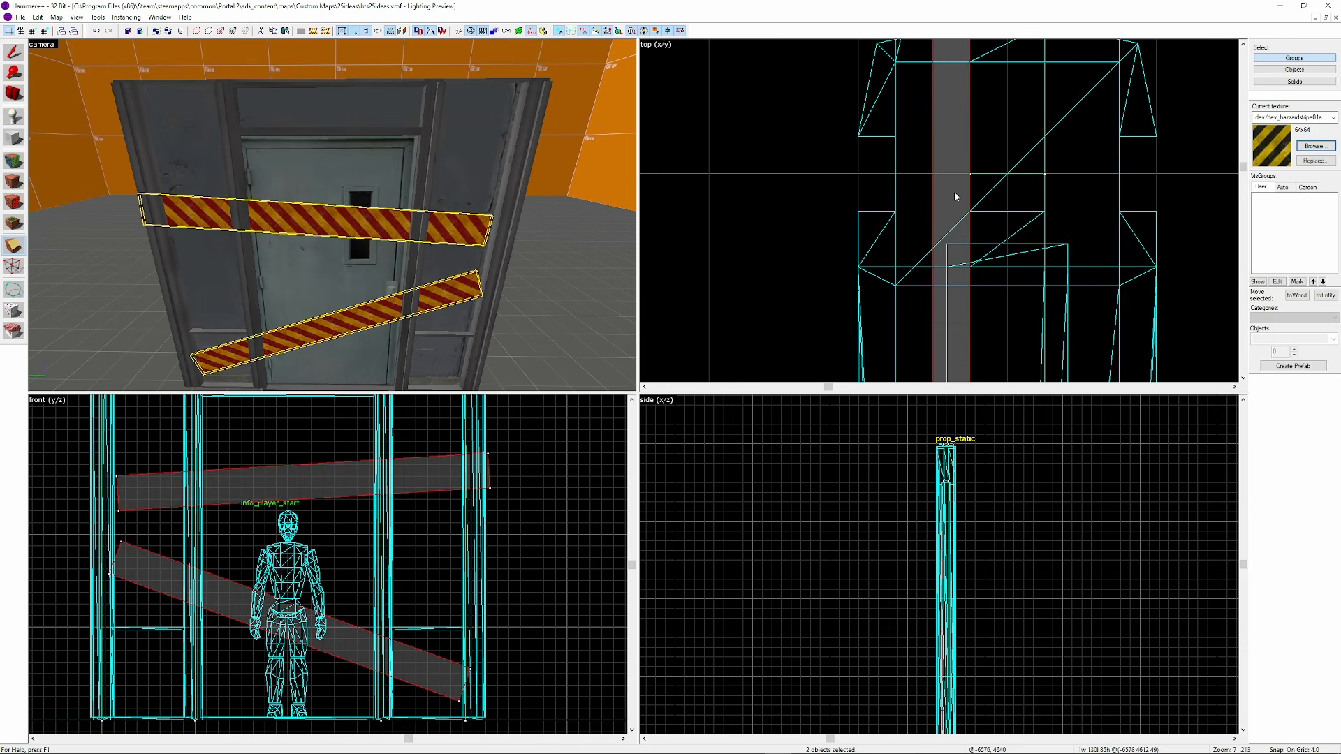
scroll(841, 227, down, 12)
scroll(887, 305, up, 10)
drag(842, 277, 757, 285)
key(Return)
Tie both clipped hazard strips to a brush entity and view the taped door in the game
key(z)
key(w)
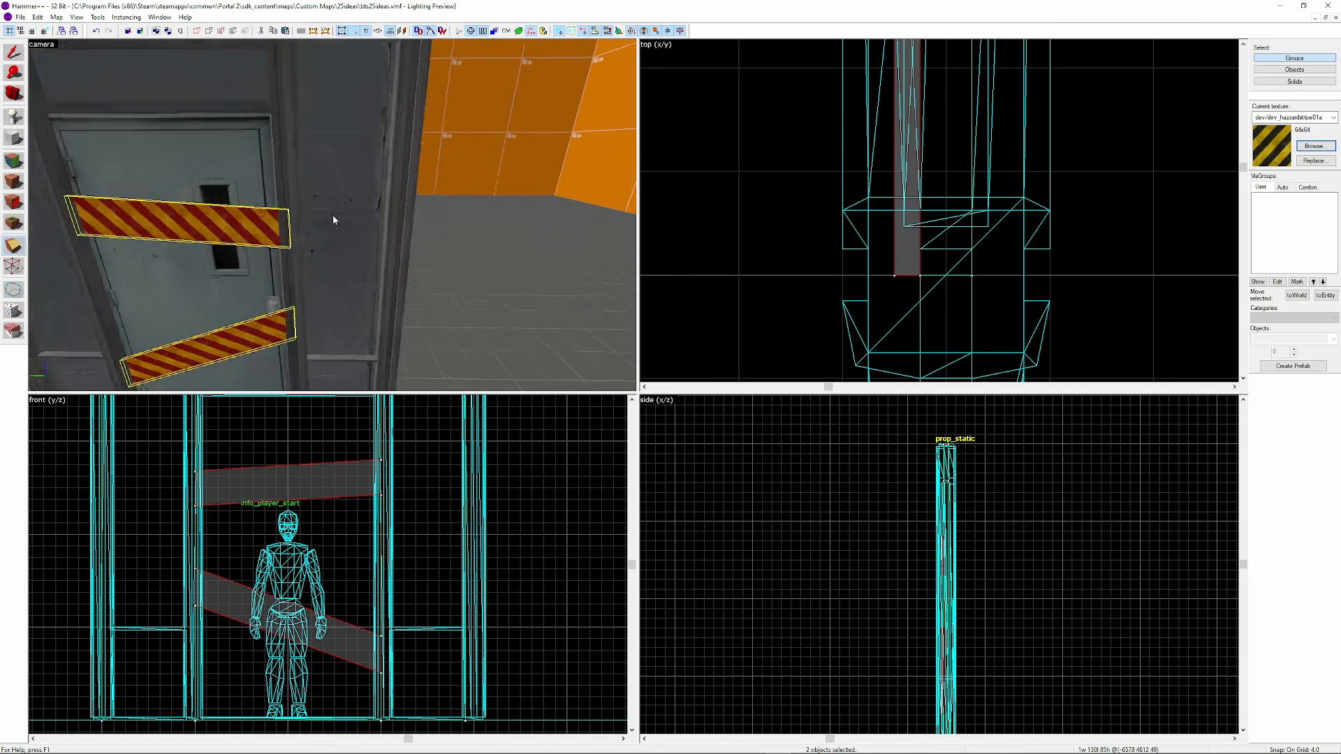
key(shift+s)
click(332, 215)
key(s)
key(z)
click(325, 211)
ctrl+click(359, 325)
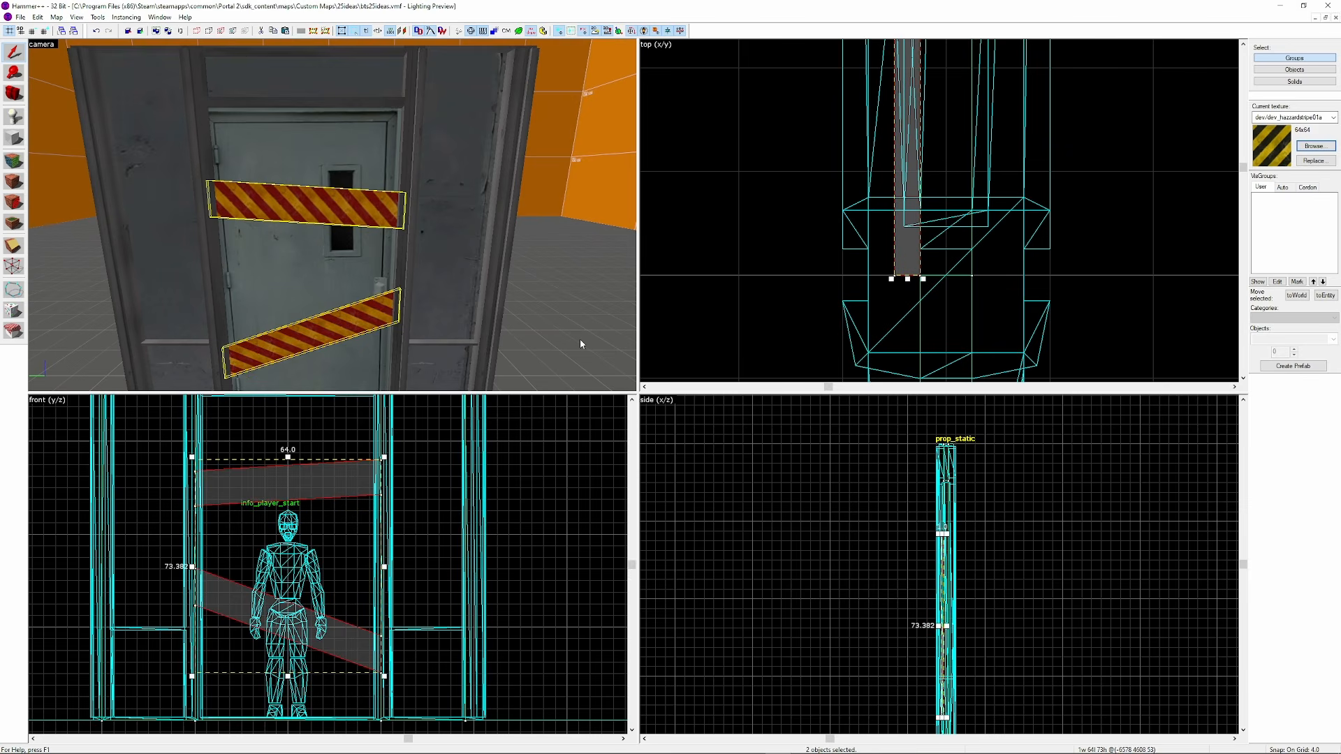
key(ctrl+t)
click(856, 263)
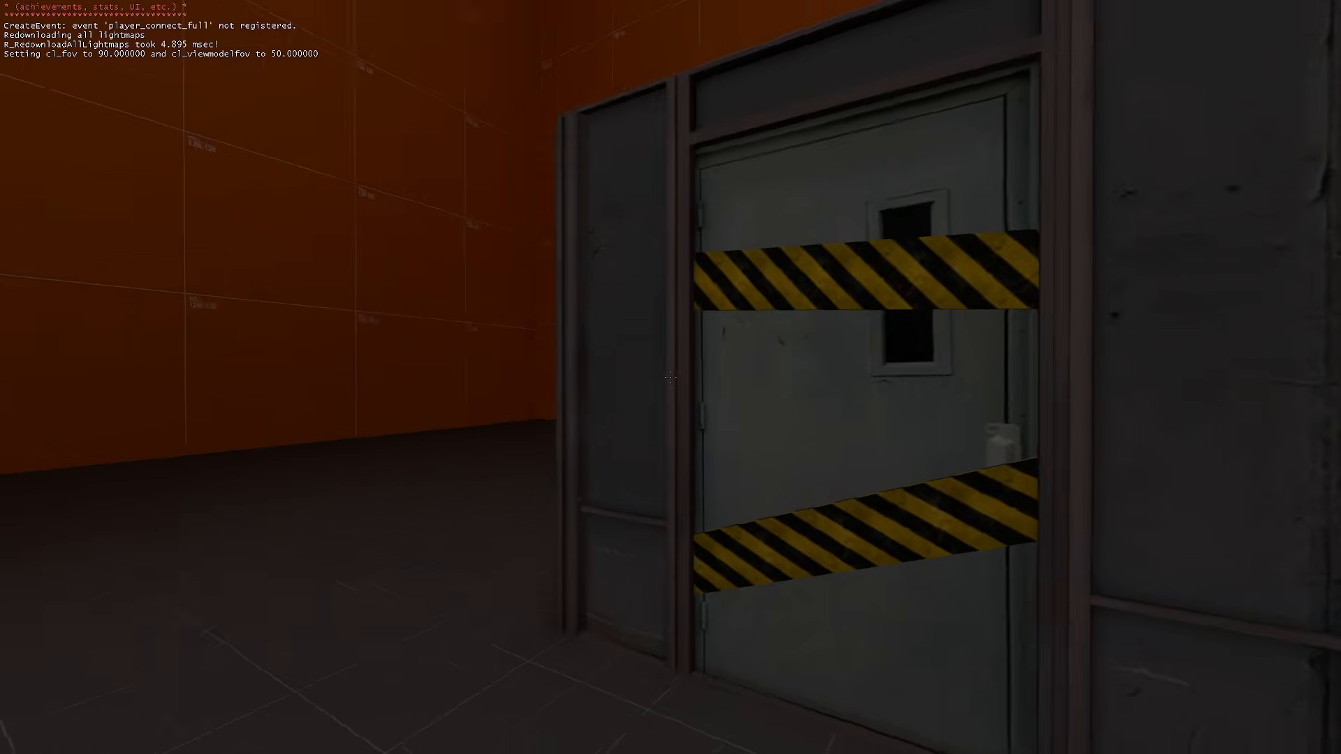
key(s)
key(d)
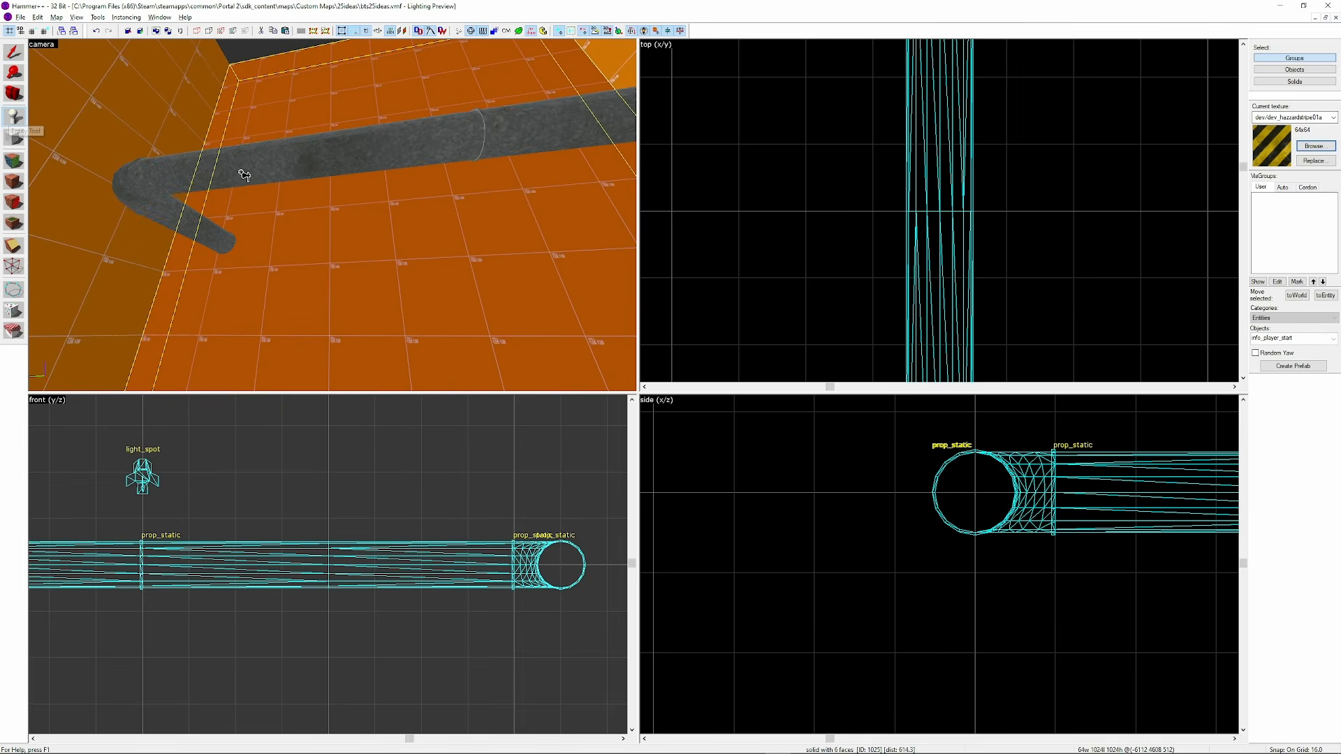
Place a new entity on the long pipe section and set its class to info_particle_system
key(z)
key(s)
key(z)
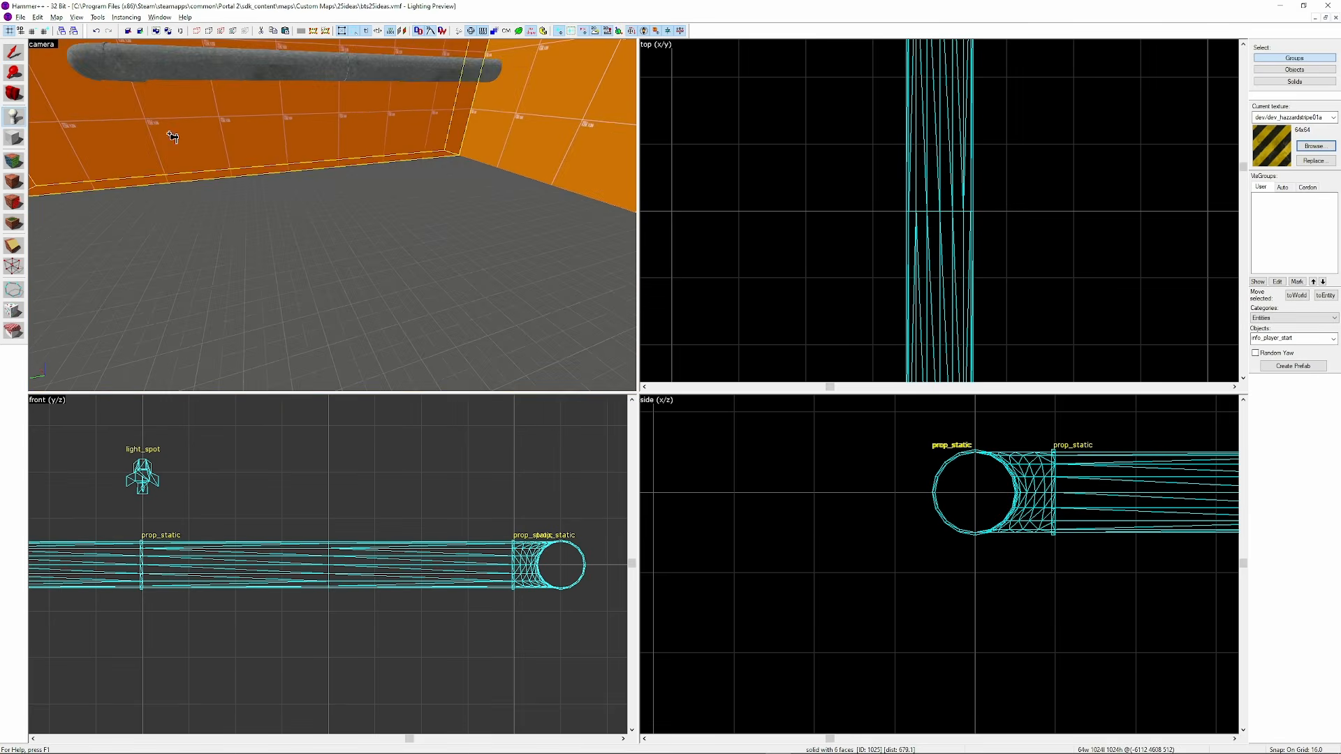
click(13, 52)
key(Escape)
key(z)
key(d)
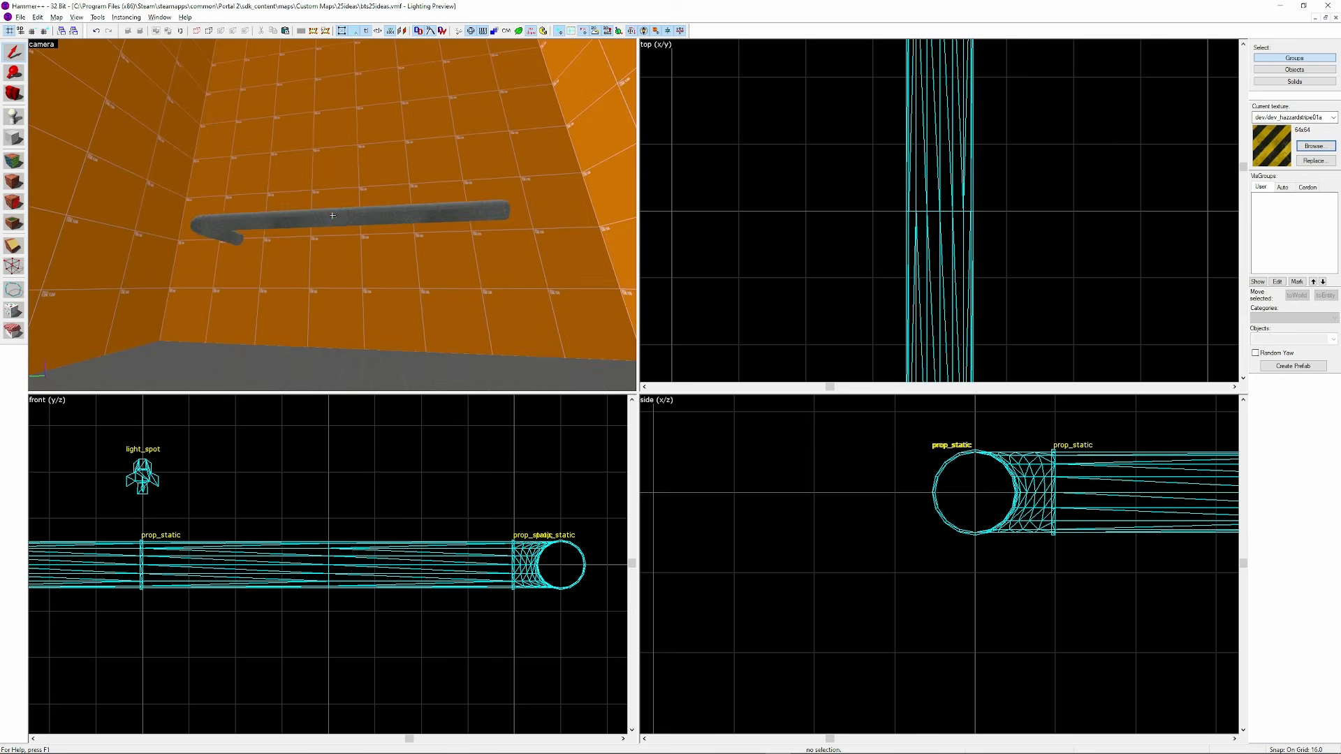
key(w)
key(z)
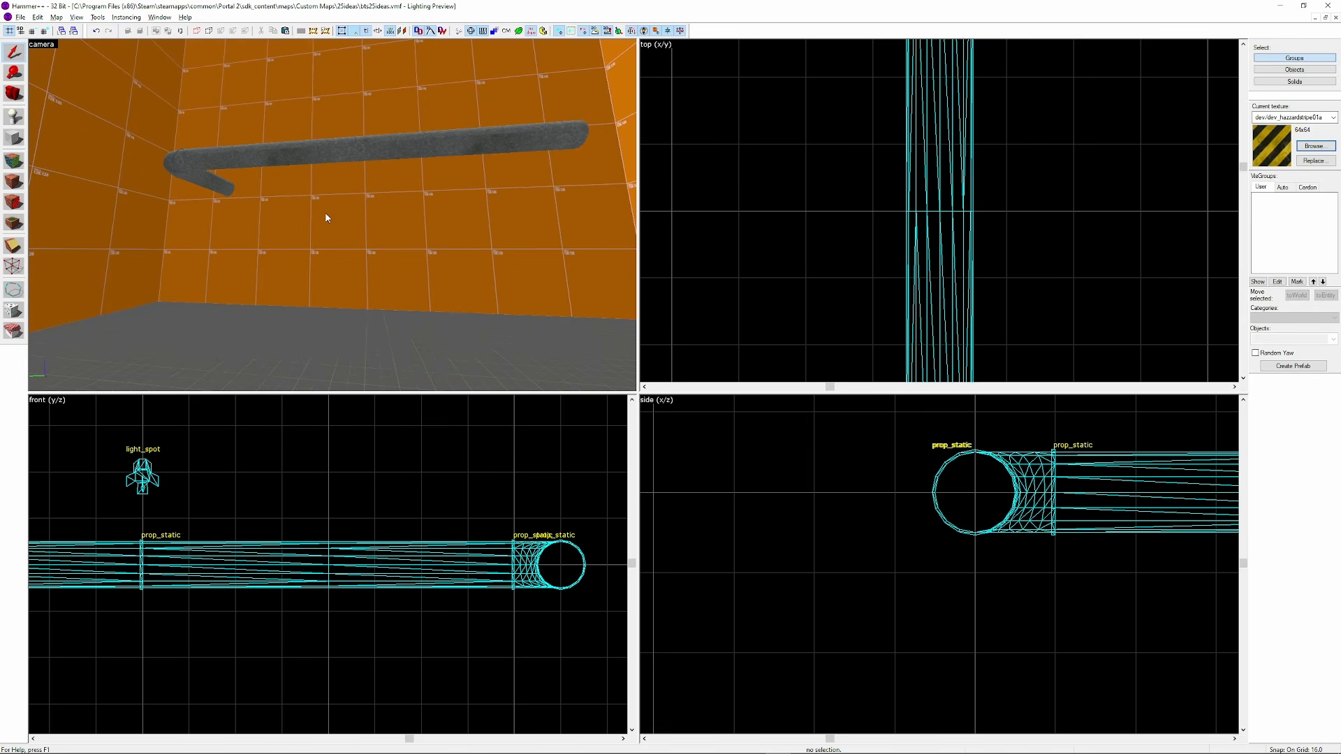
click(263, 158)
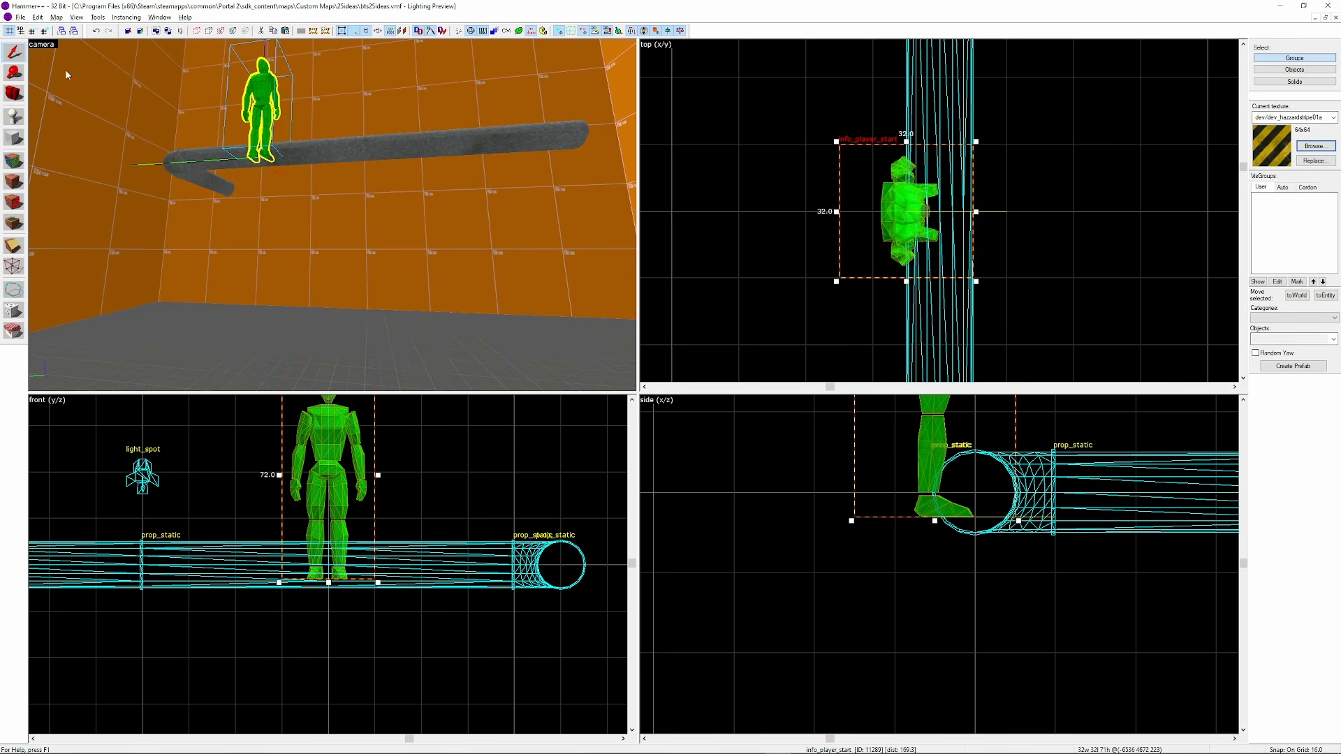
double_click(259, 100)
click(574, 303)
text(particle)
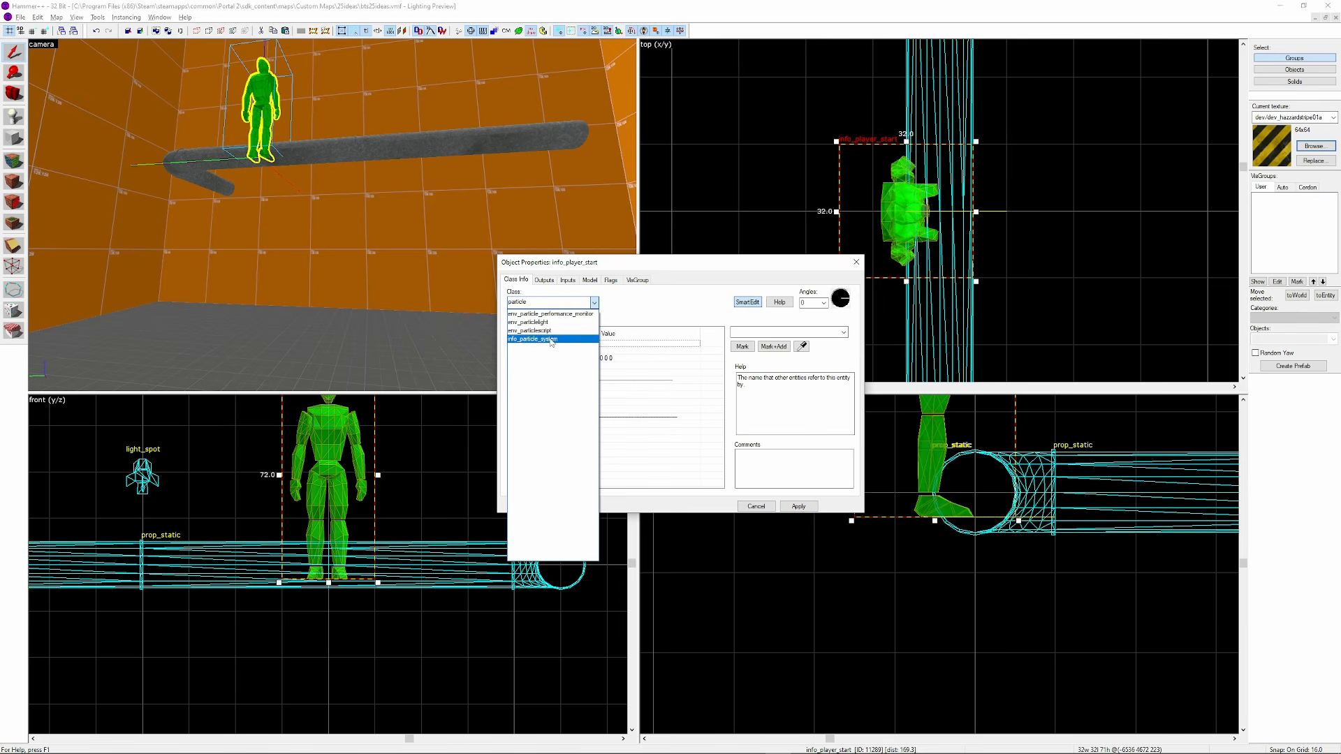
click(550, 341)
Set the particle system to drip_stream_01 and make it start active
click(716, 421)
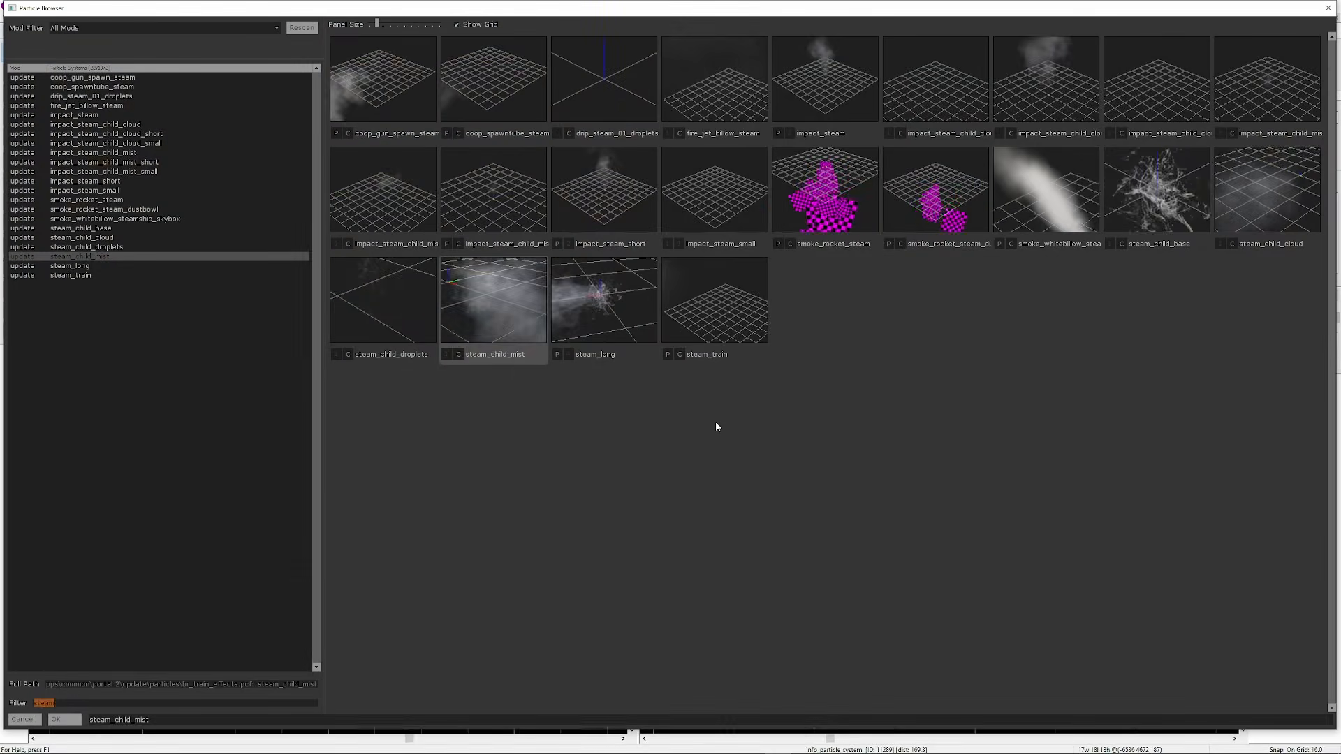
text(drip)
double_click(553, 70)
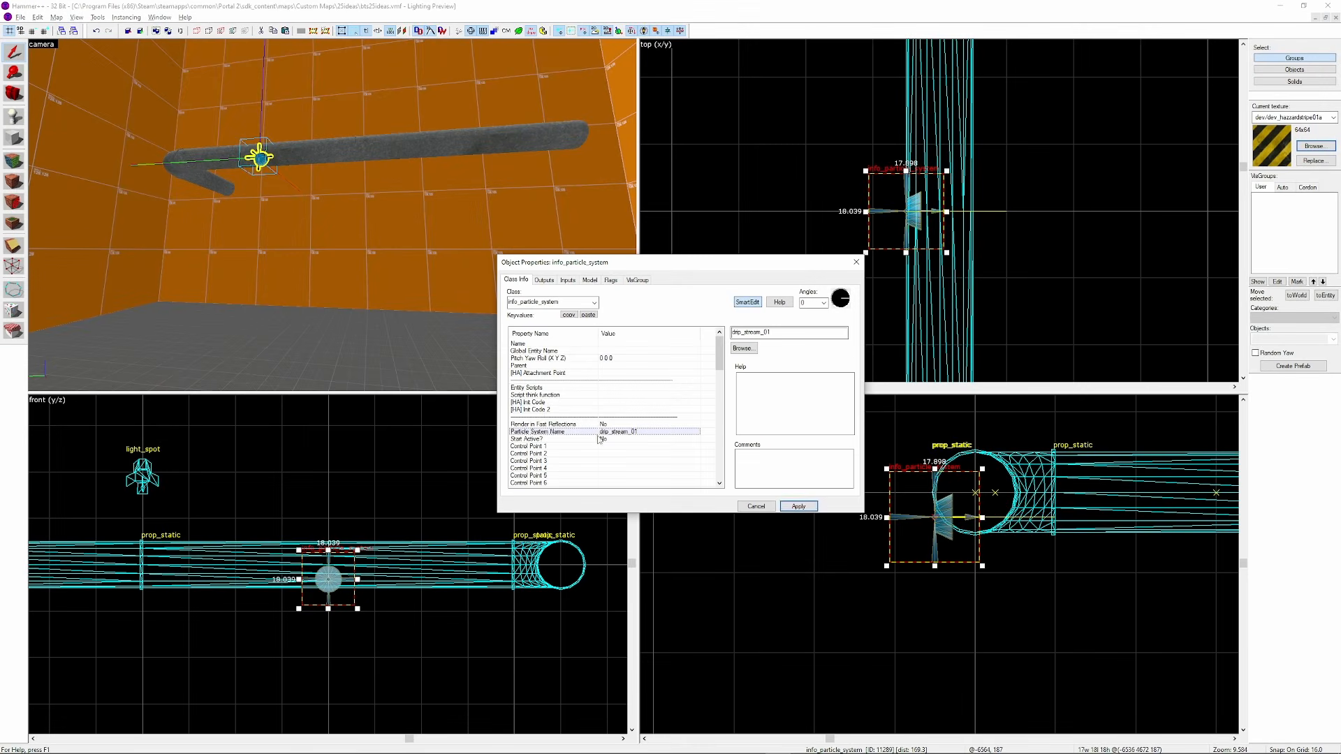
scroll(988, 505, up, 4)
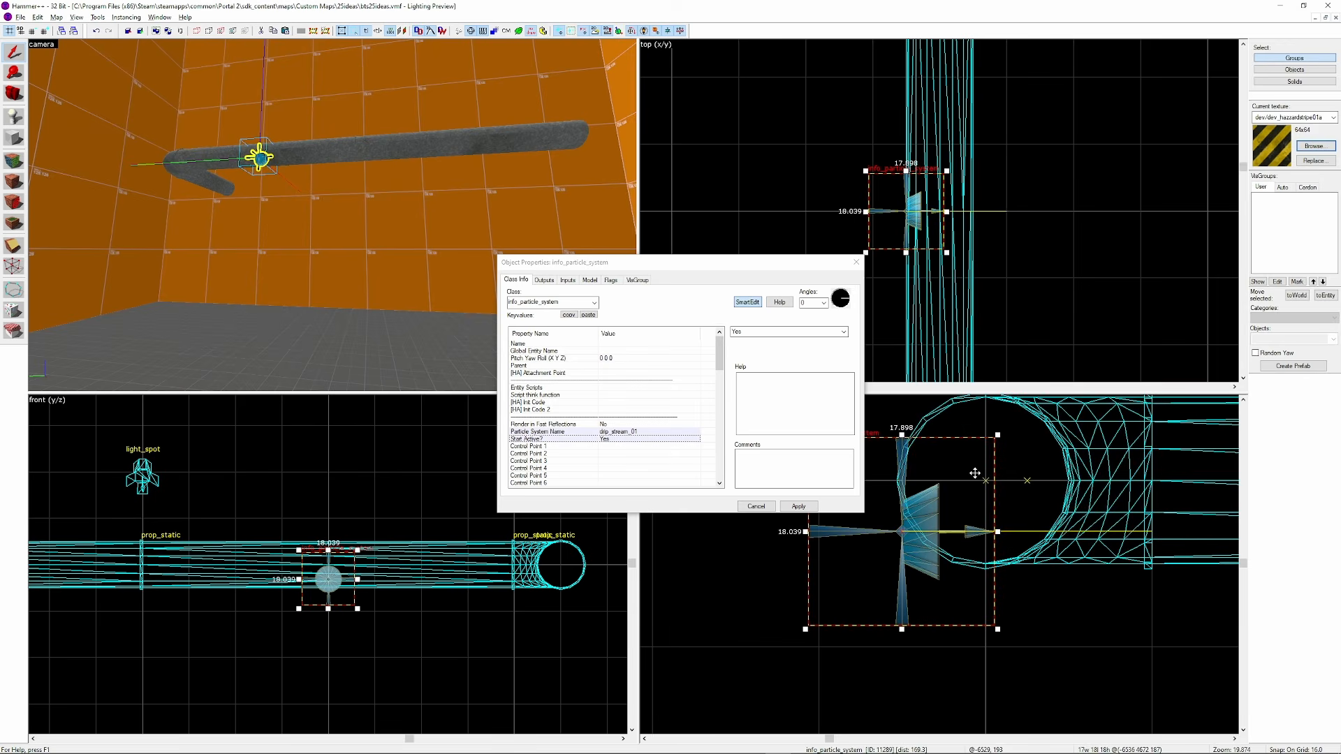
Point the drip particle system straight down and position it against the pipe's underside on a 1-unit grid
drag(999, 433, 1034, 621)
key(bracketleft)
key(bracketleft)
key(bracketleft)
scroll(1026, 587, up, 4)
key(bracketleft)
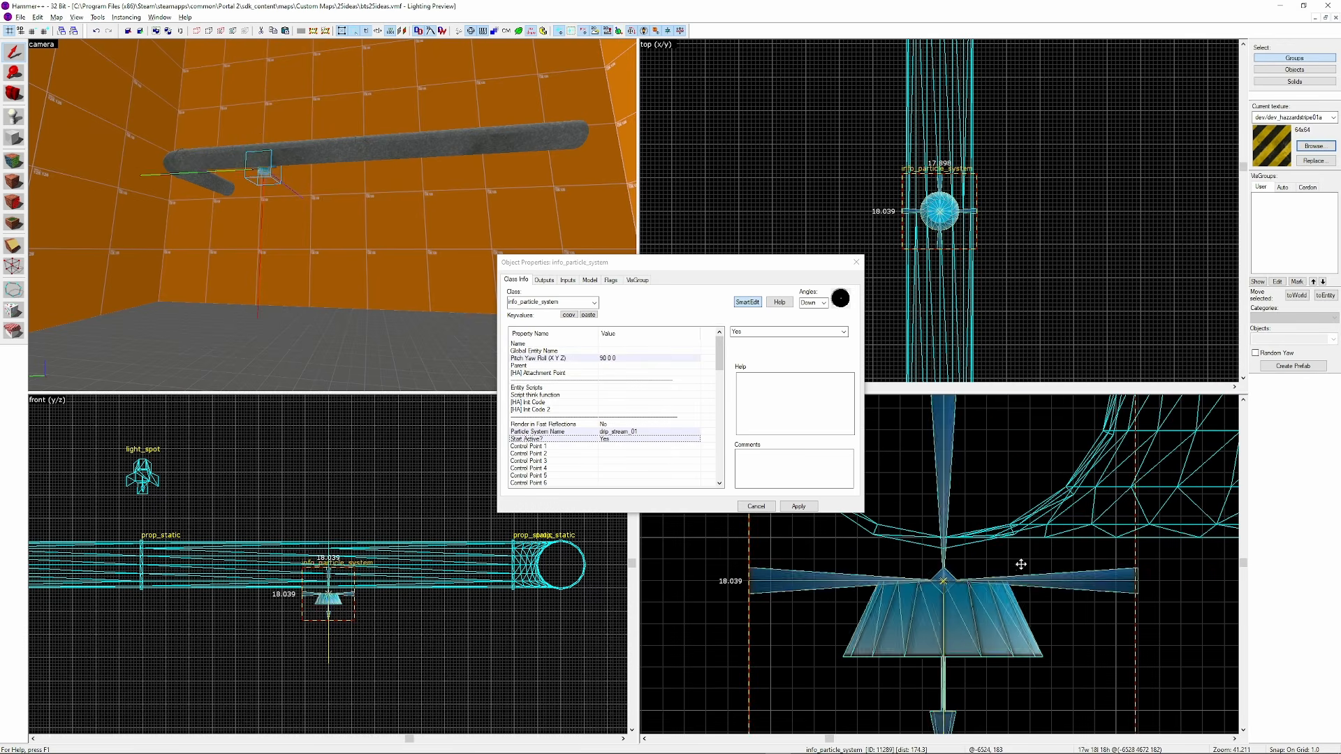
drag(1018, 563, 1018, 542)
click(1147, 599)
key(z)
key(w)
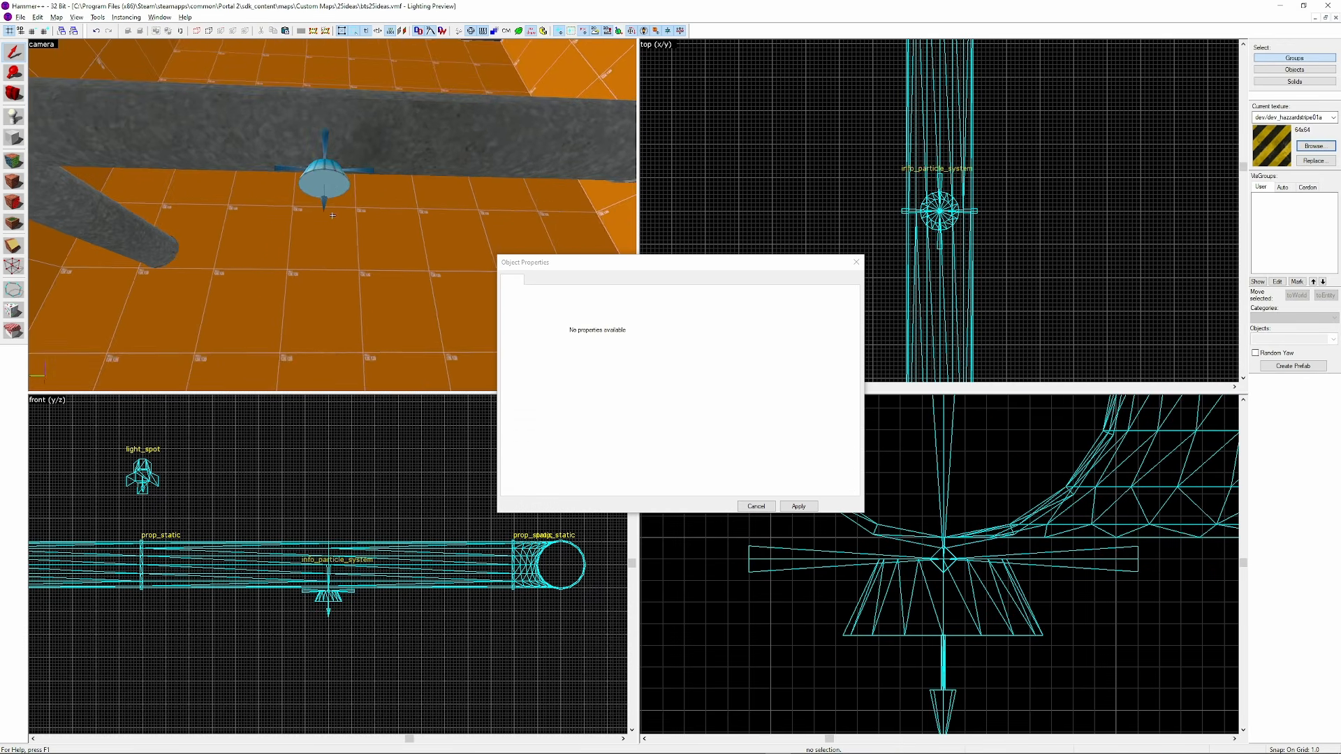
click(359, 158)
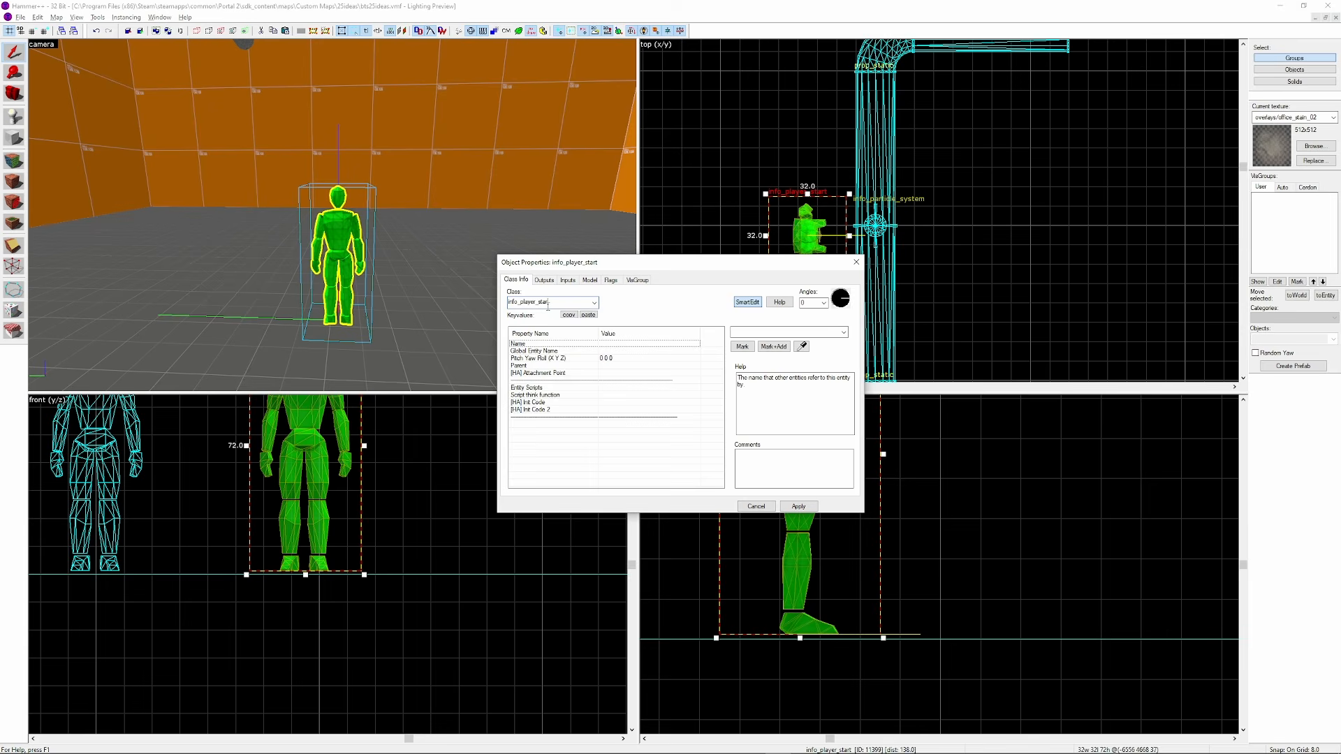
Change the class of the player-start entity on the floor near the pipe to prop_dynamic_override
double_click(548, 304)
text(prop_)
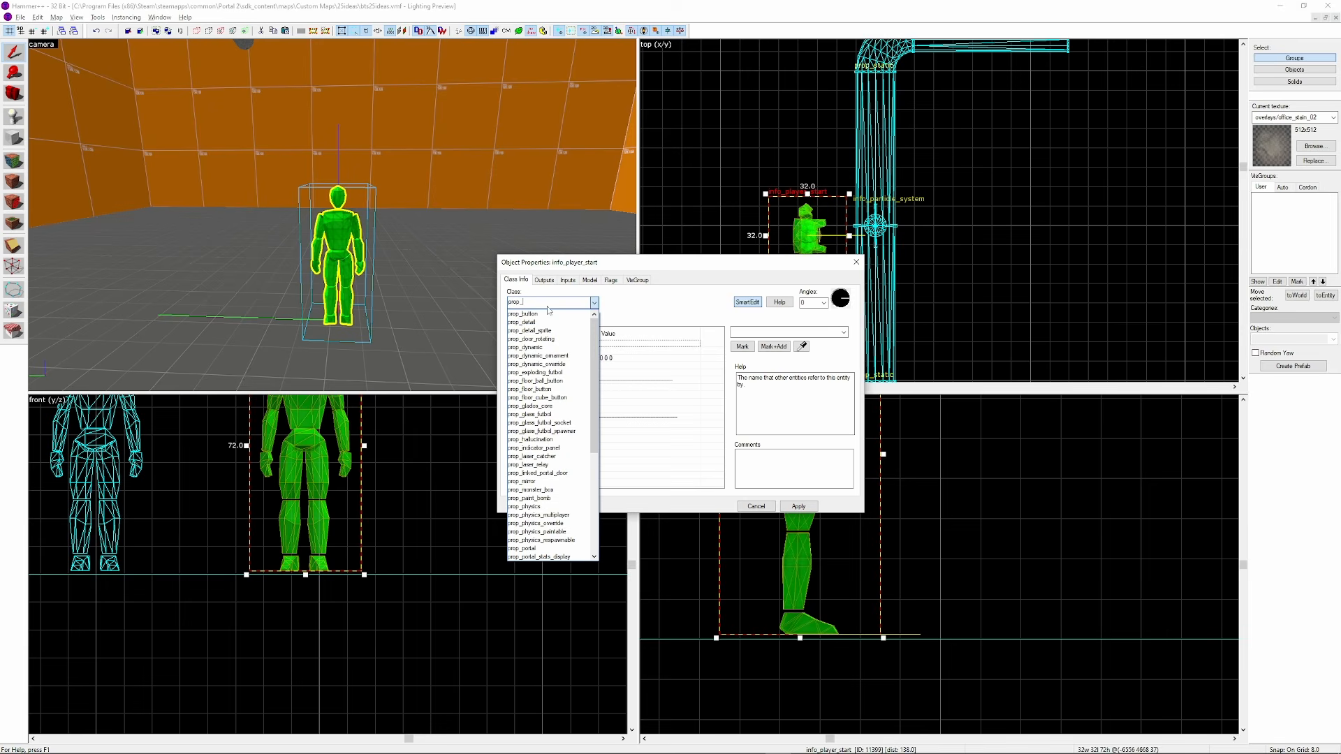
text(dynamic)
click(569, 333)
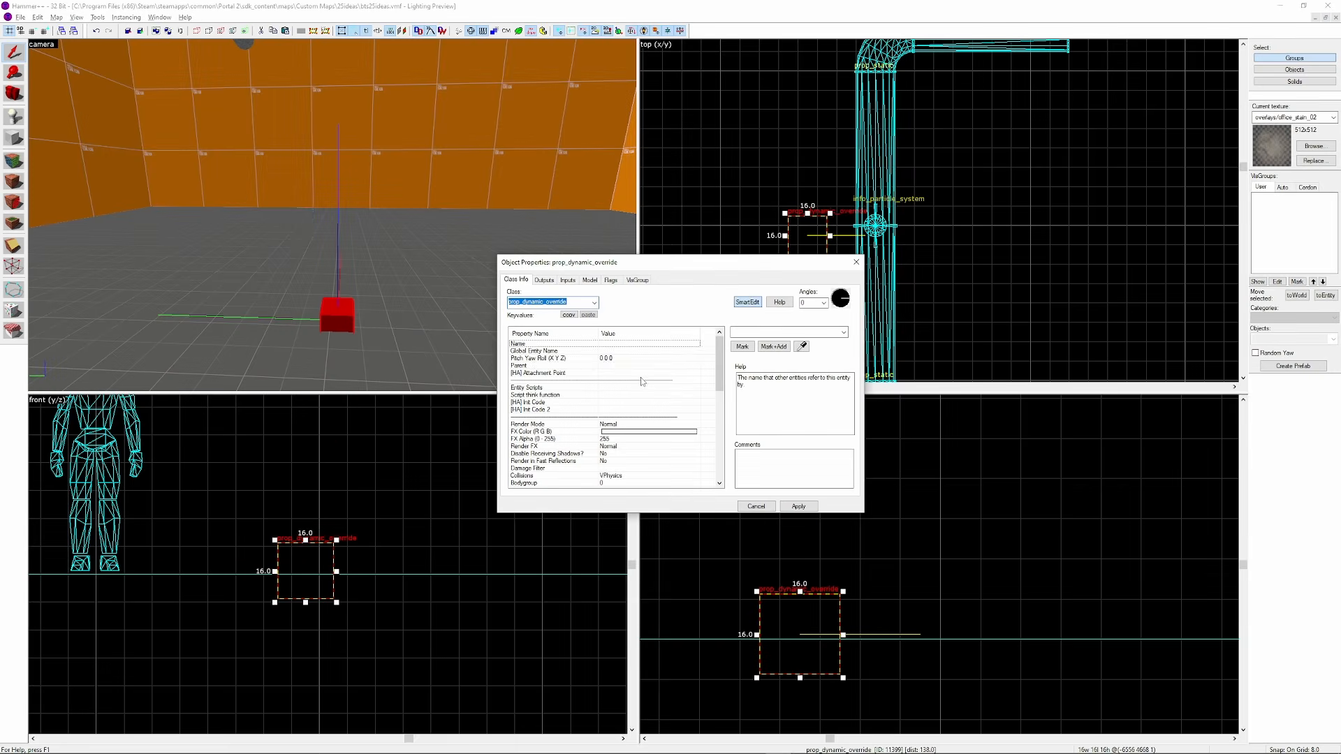
Set the prop's world model to water_bottle.mdl and move it beneath the drip
scroll(609, 474, down, 6)
click(601, 389)
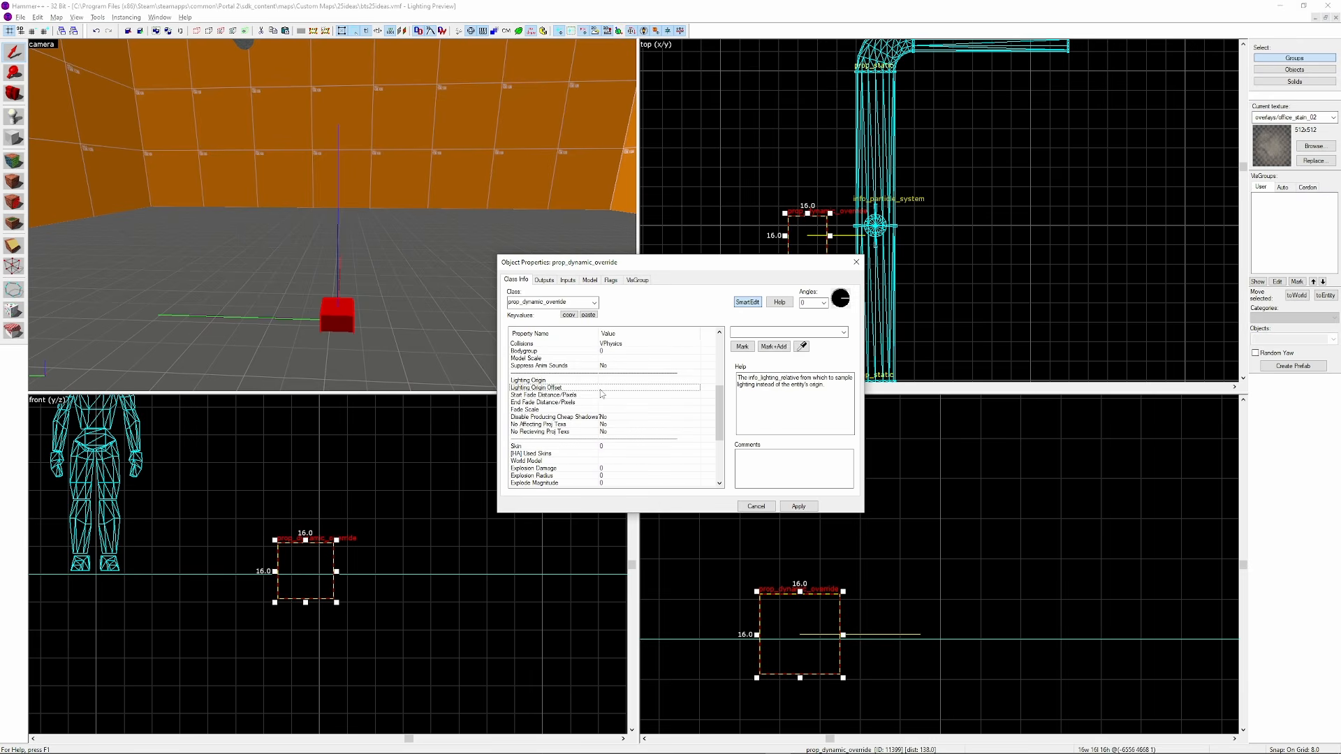
double_click(579, 396)
click(745, 266)
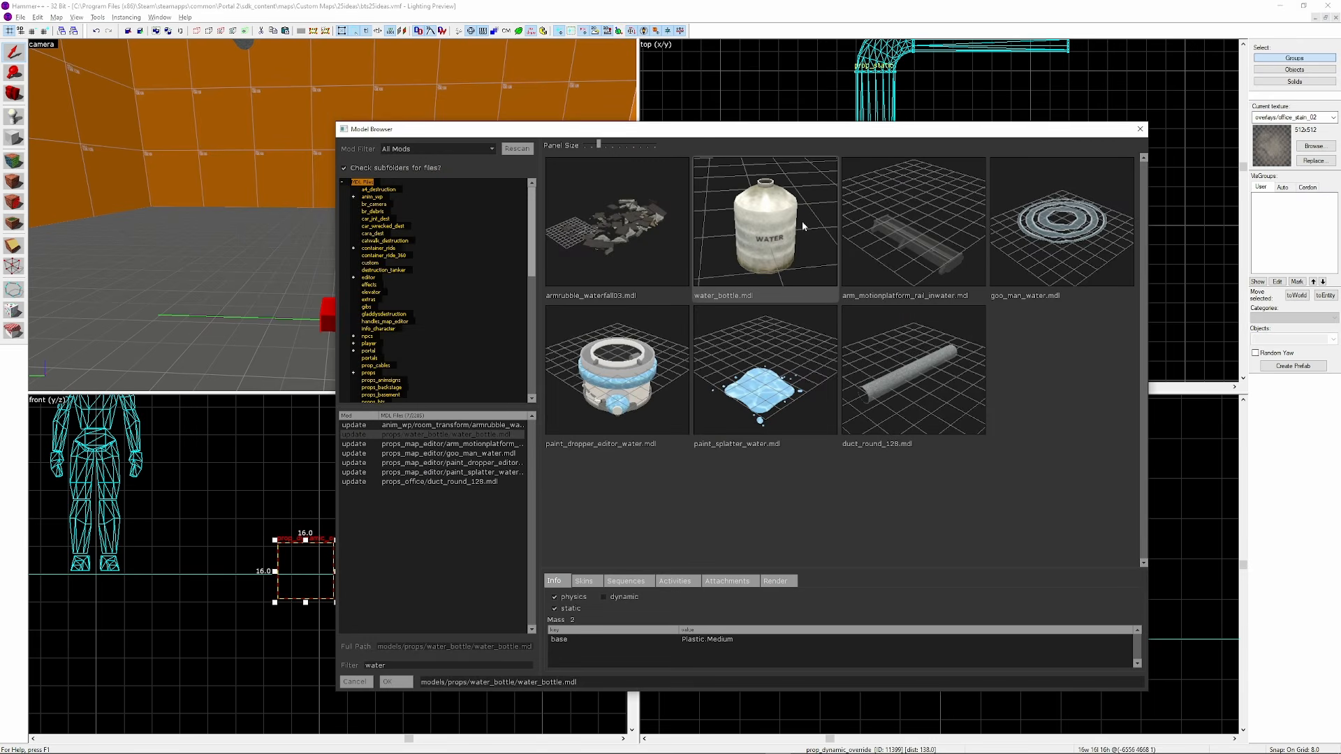
click(395, 682)
click(809, 507)
scroll(795, 219, up, 4)
drag(796, 220, 938, 200)
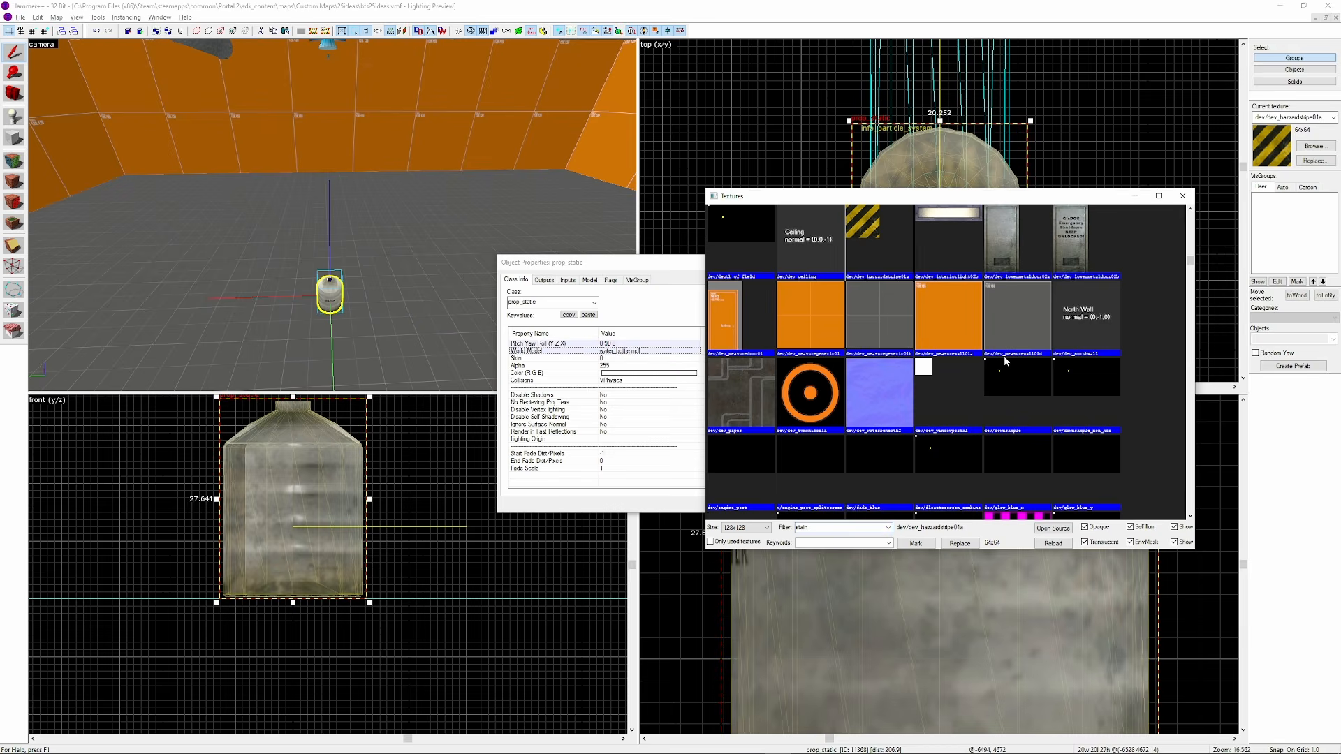
Take the water bottle out of the way and place an office_stain_02 overlay on the floor in its spot
double_click(861, 392)
key(Delete)
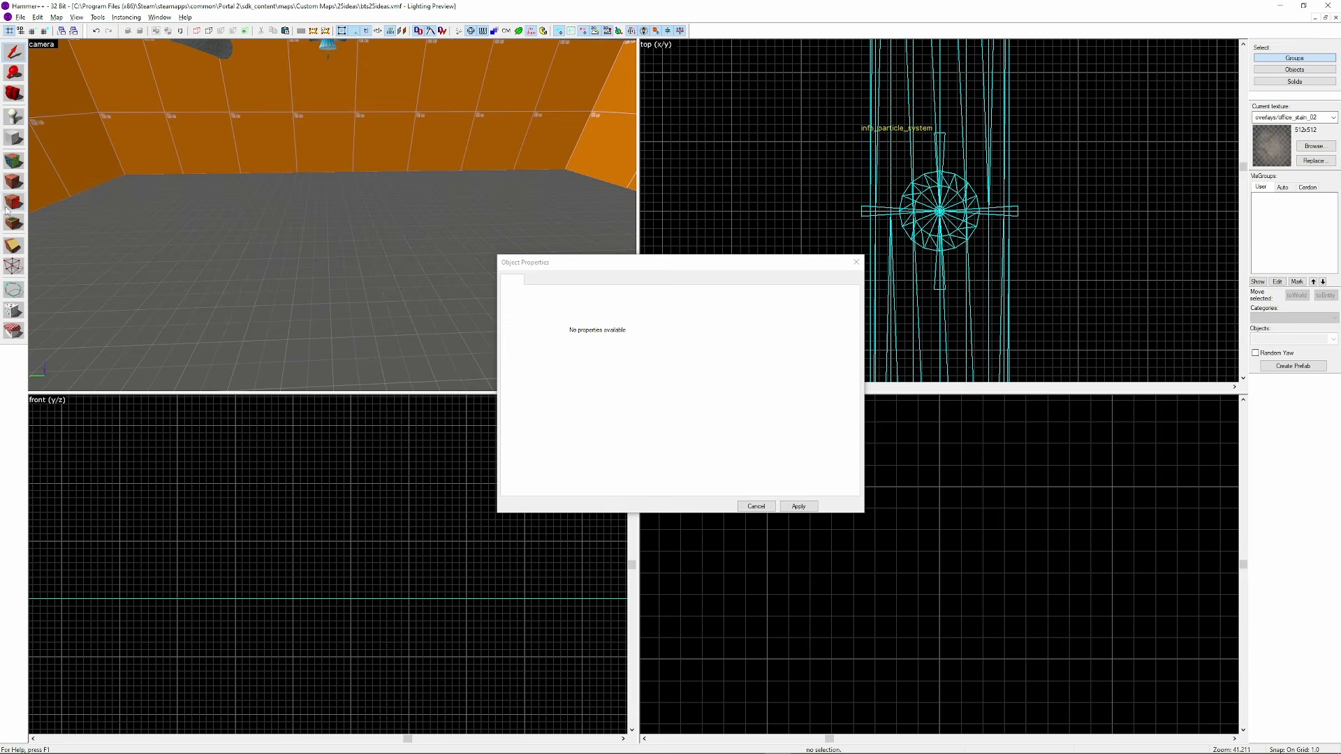
click(338, 307)
scroll(862, 124, down, 8)
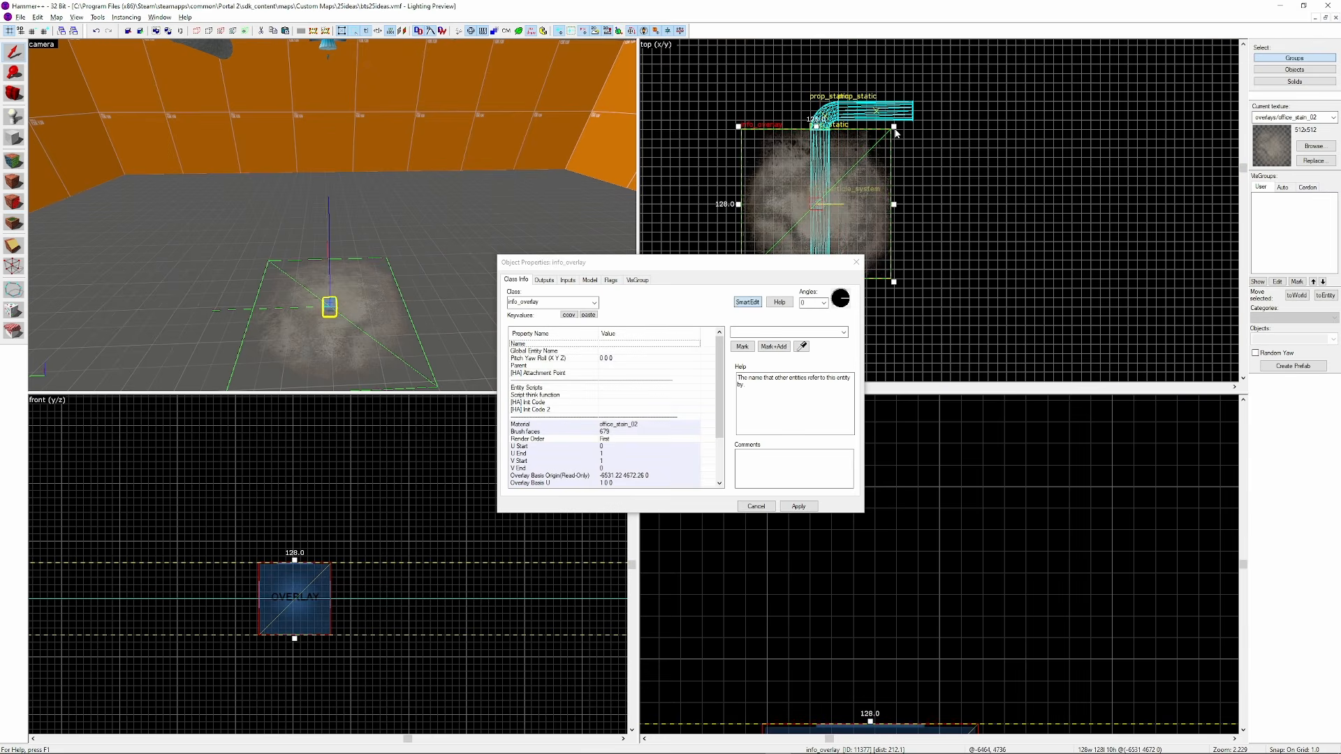
Shrink the stain overlay, centre it under the drip, and bring the water bottle back
drag(896, 132, 812, 200)
drag(776, 241, 820, 204)
click(916, 225)
key(u)
Set the new player-start entity's class to ambient_generic and place it at the water bottle's neck
key(BackSpace)
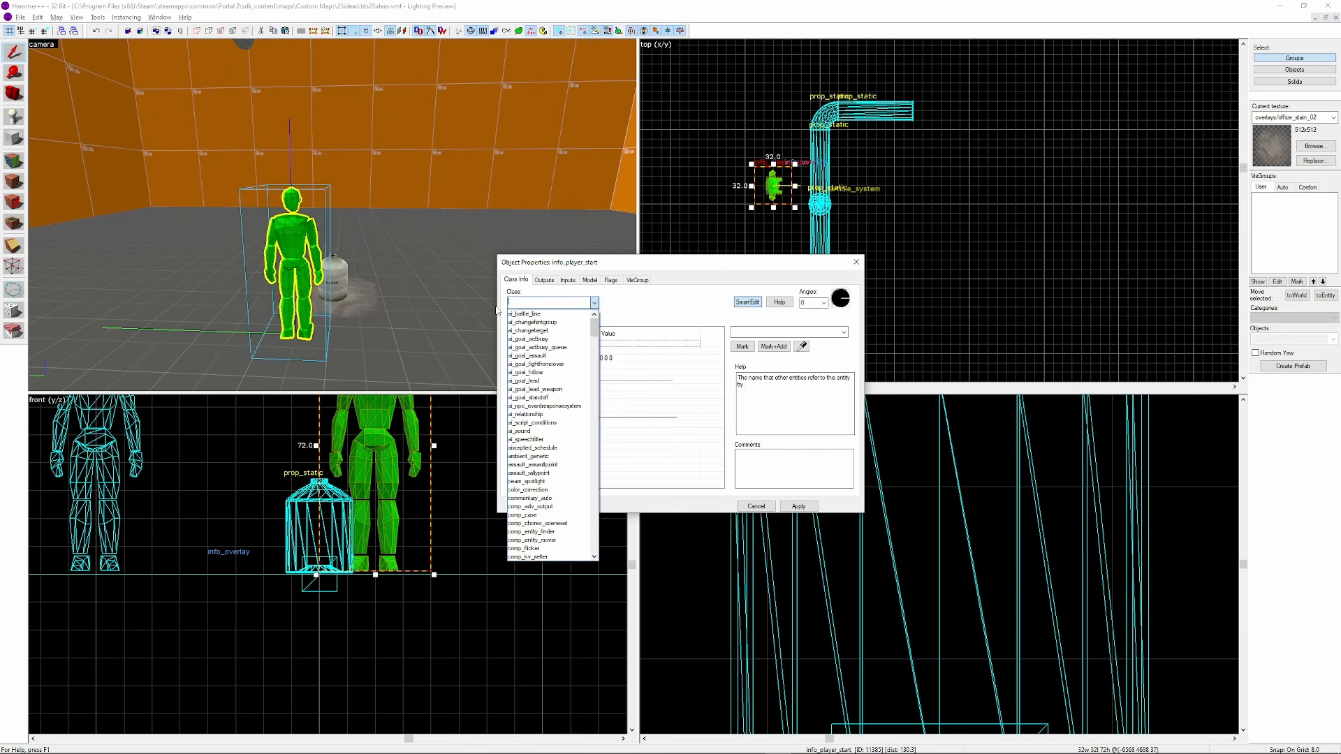
click(533, 314)
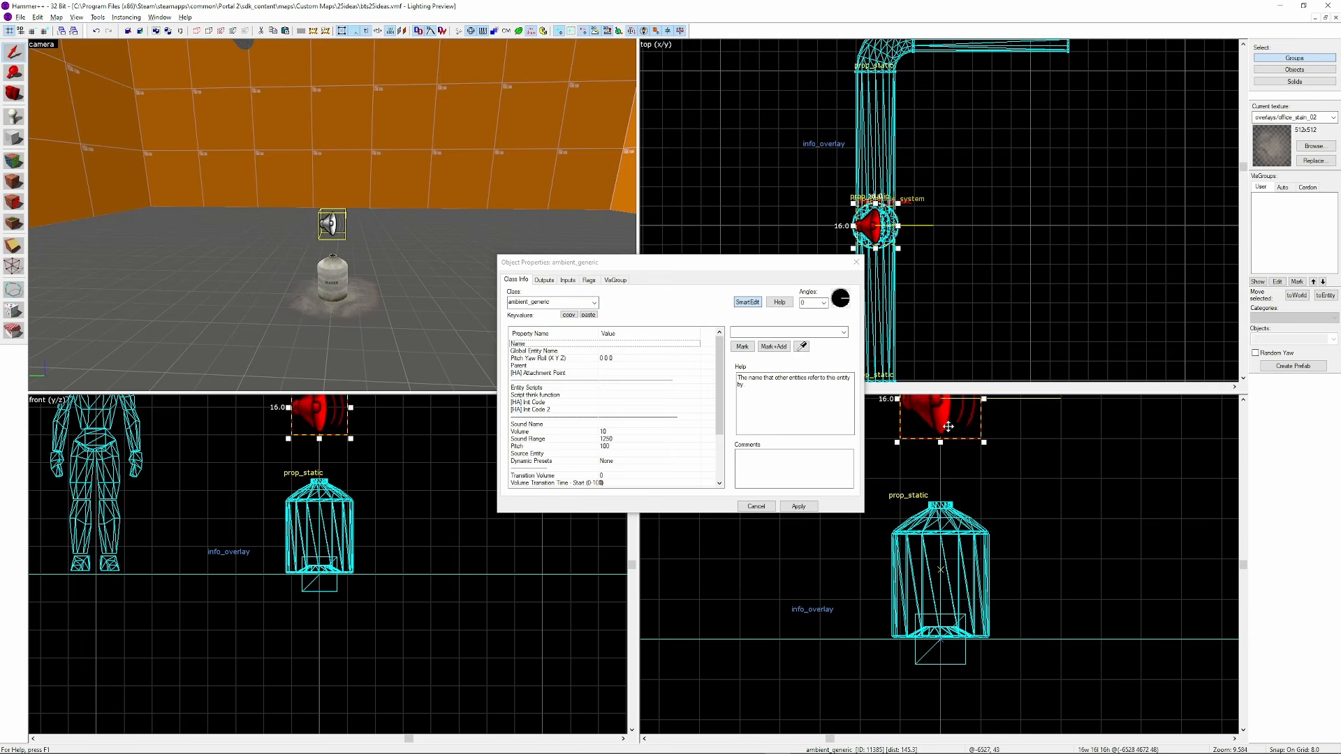
drag(941, 476, 940, 477)
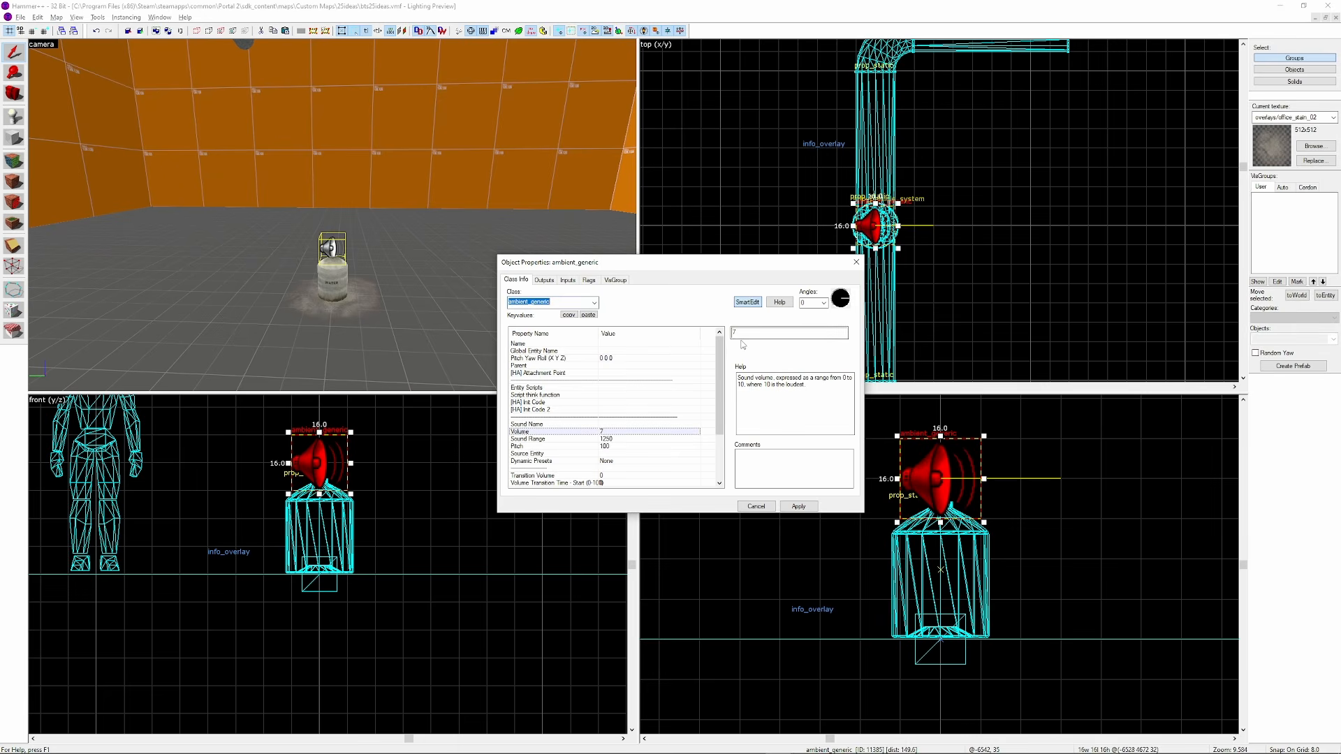
Assign the amb_waterleak_lp_01.wav sound to the ambient_generic with its volume at 7
double_click(599, 425)
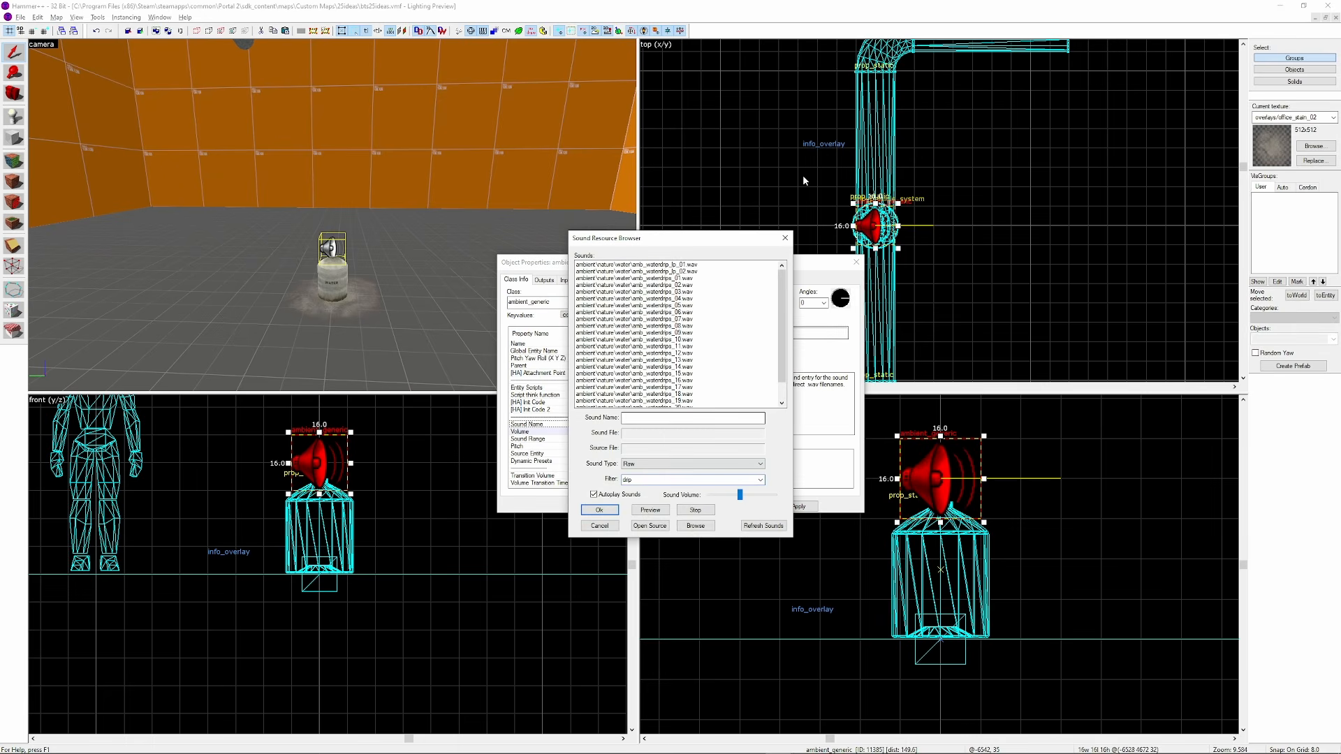
text(water)
click(686, 319)
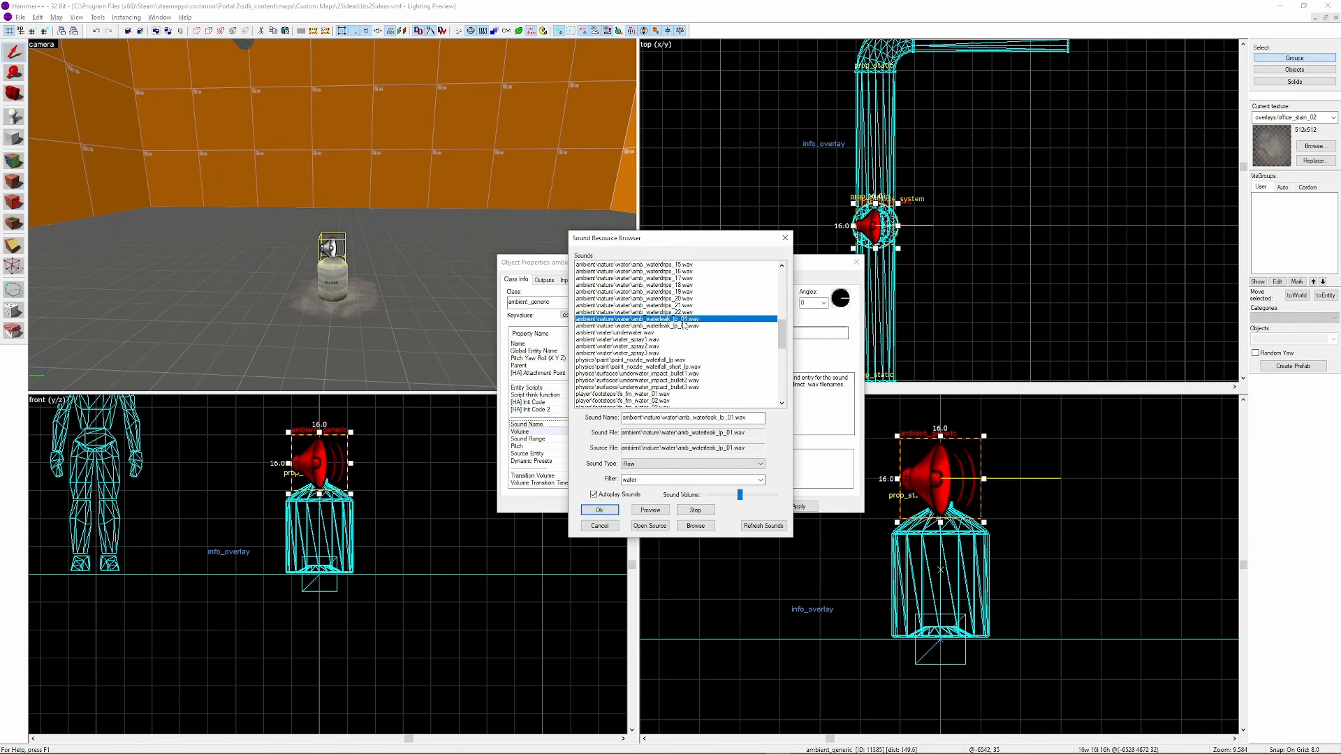
click(599, 510)
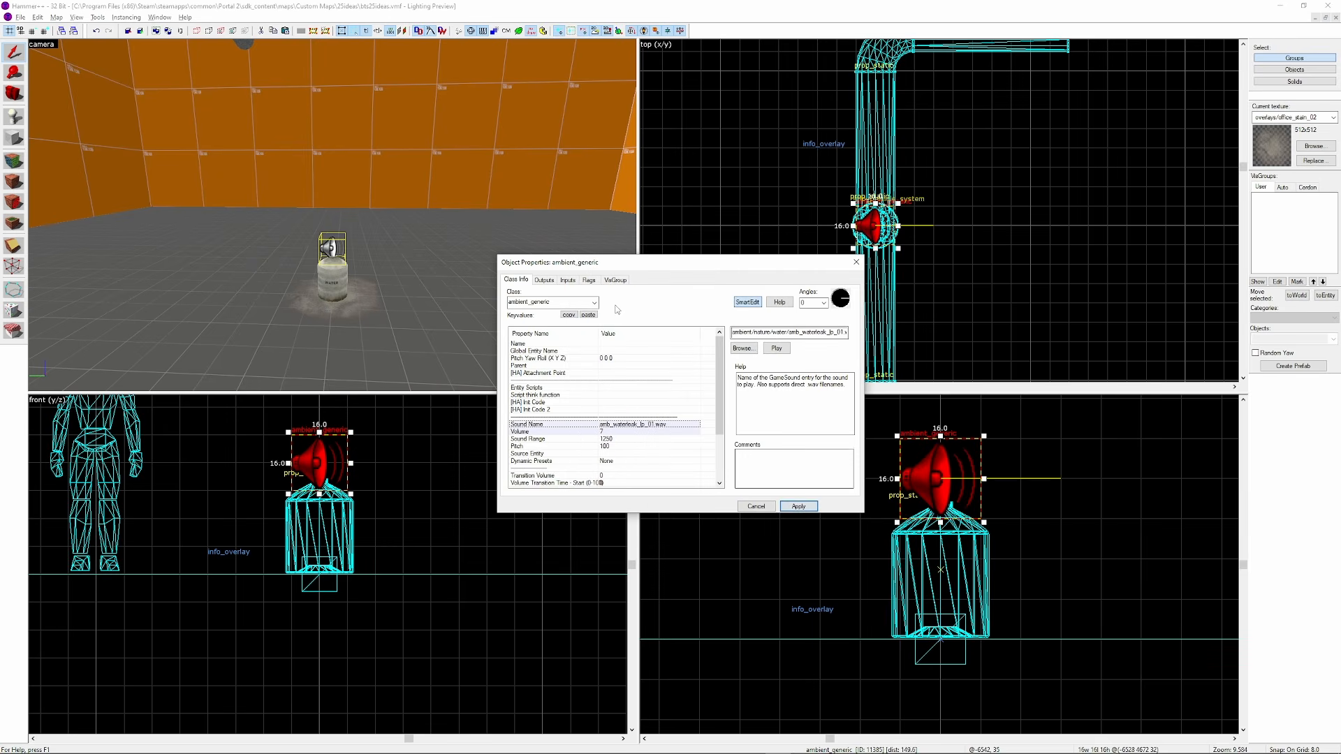
Check the sound entity's flags, close its properties, and view the leaking pipe in the game
click(589, 280)
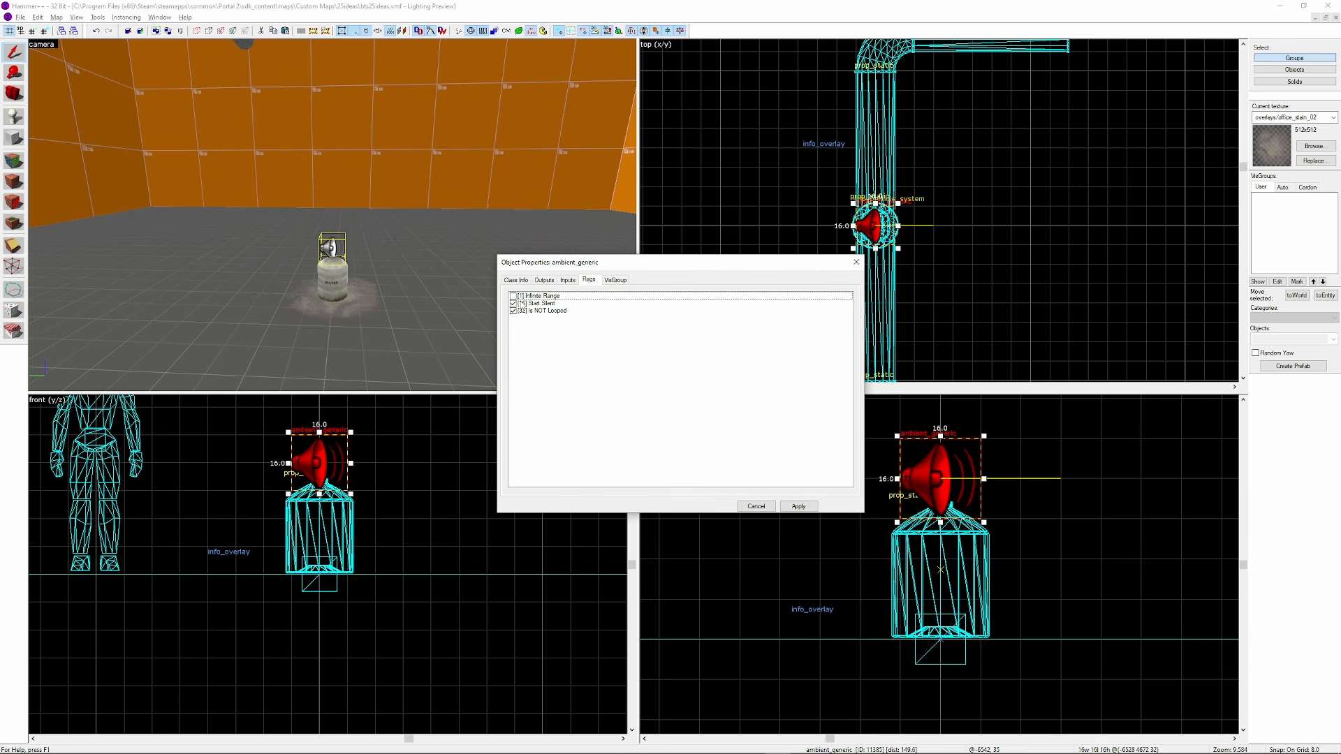
click(857, 266)
key(Escape)
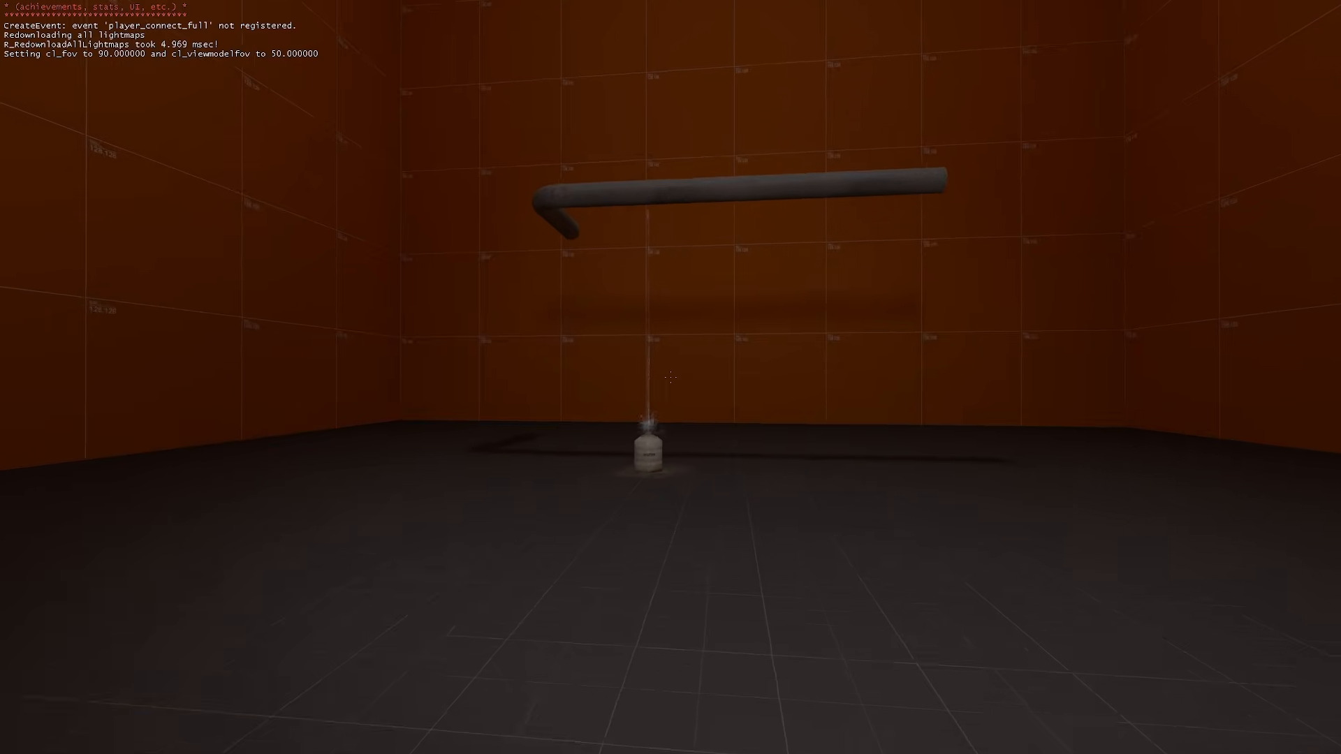
key(w)
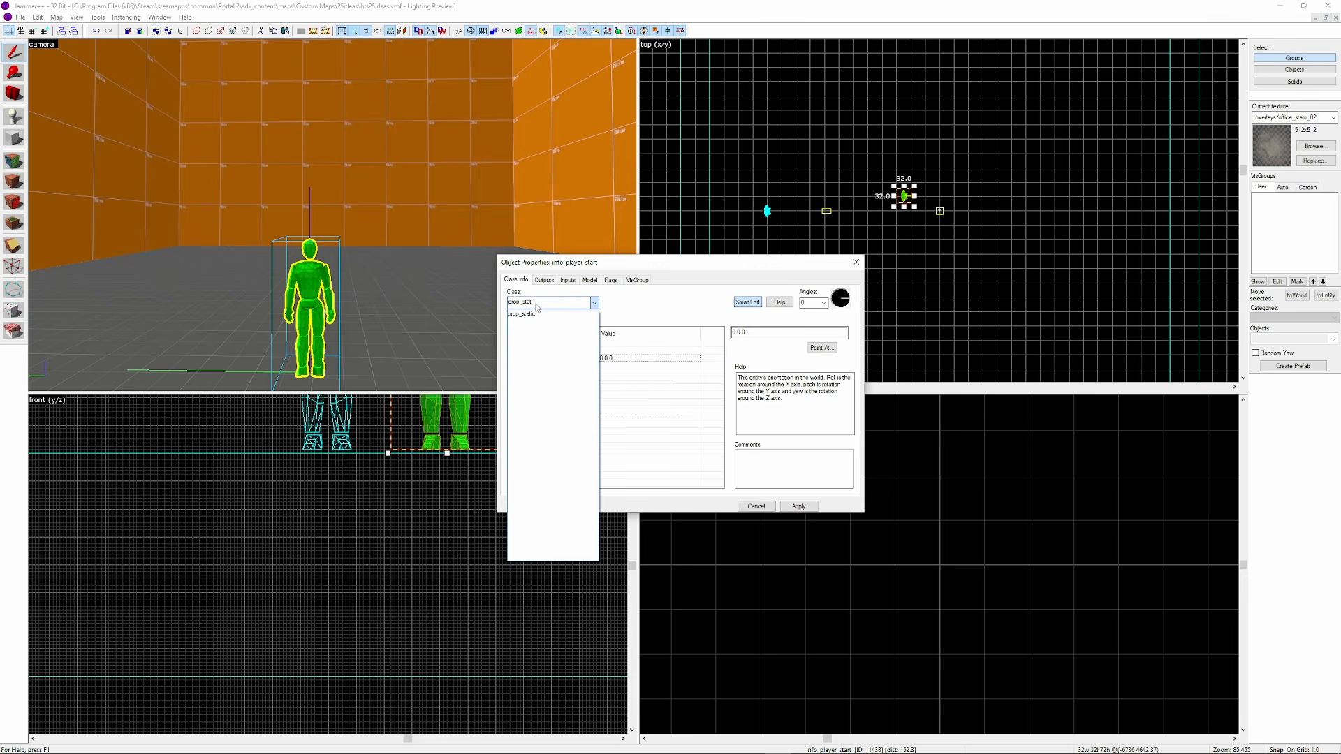
Turn the newly placed entity into a prop_static with the bird_nest.mdl world model
text(ic)
key(Return)
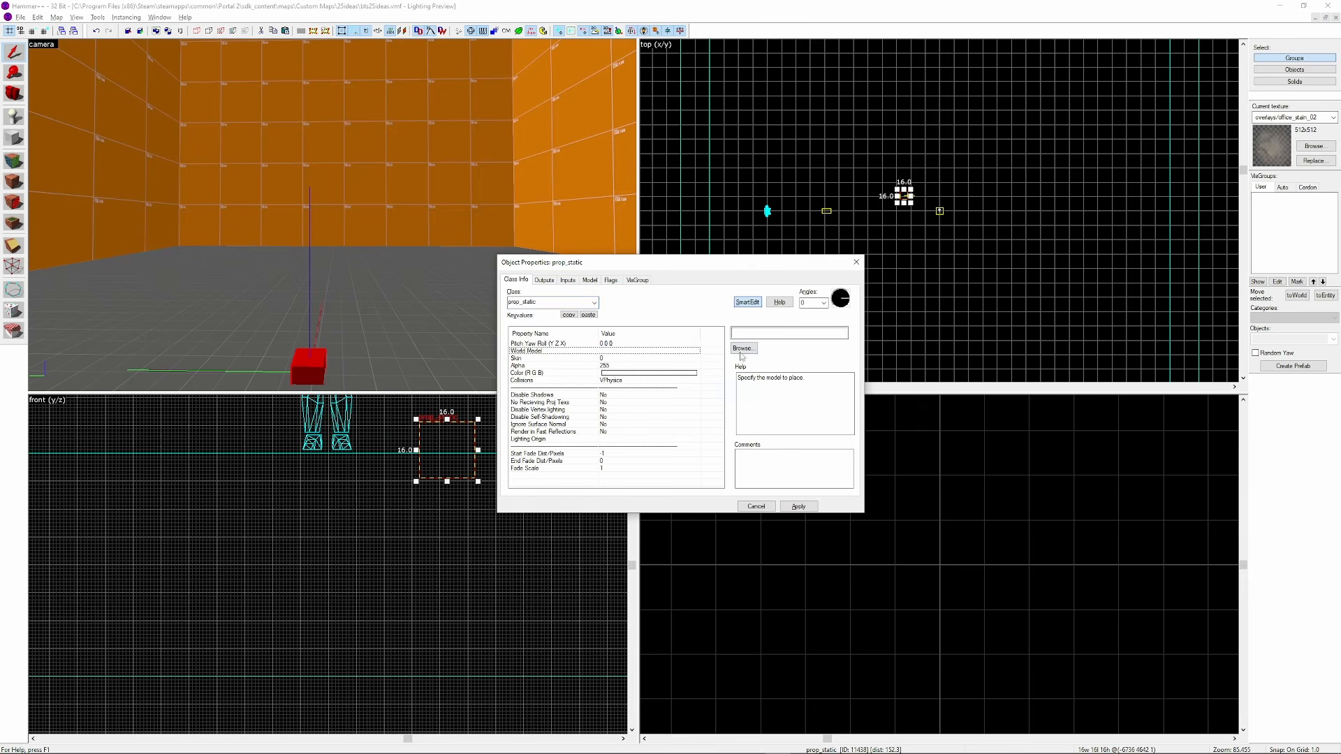
click(742, 351)
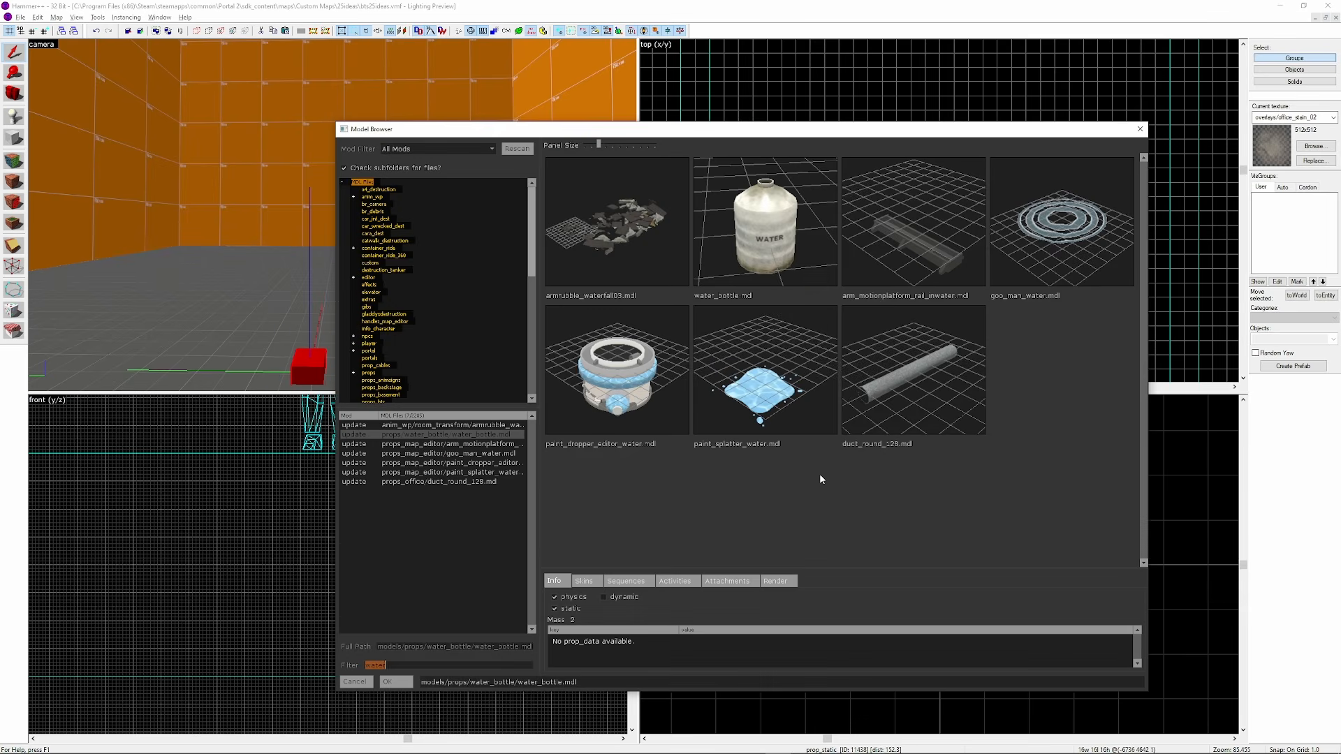
text(bird)
double_click(792, 232)
click(798, 507)
Move the bird nest beside the light, rotate it, and place a second nest overlapping it
scroll(915, 199, up, 3)
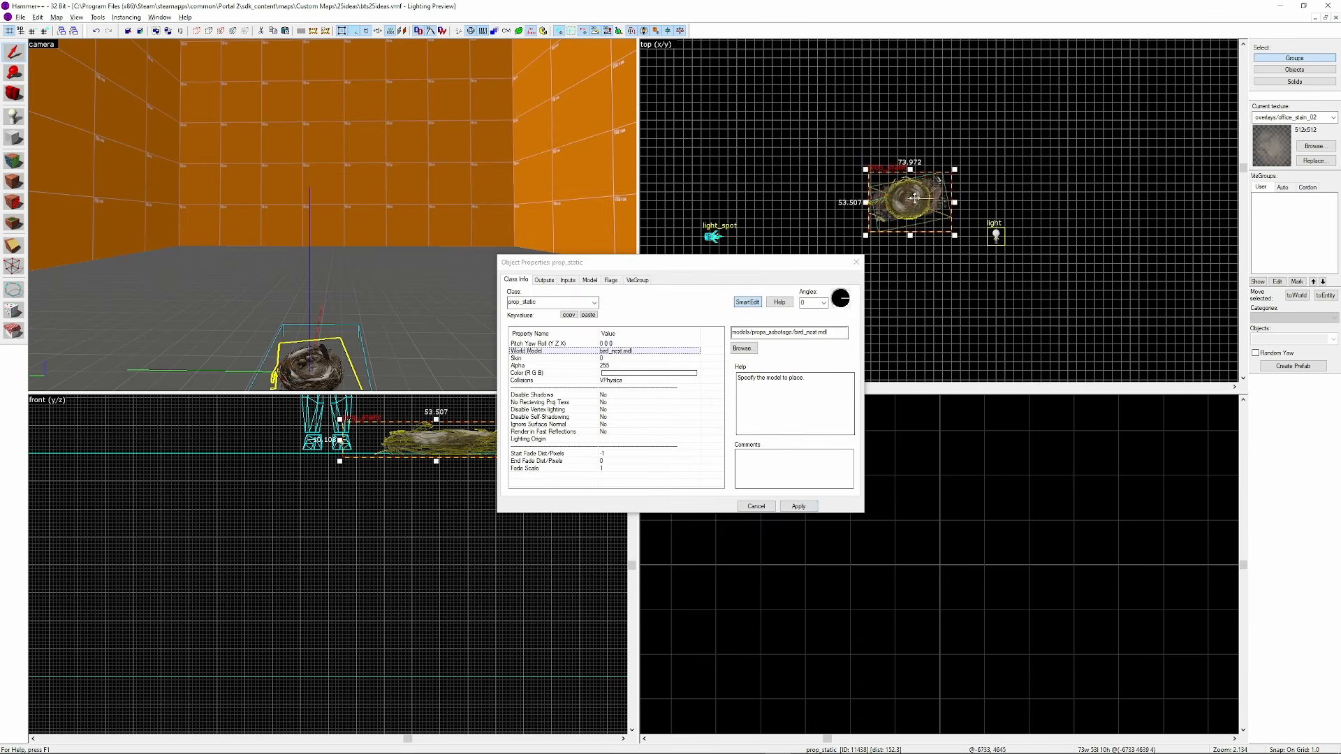
drag(914, 198, 1020, 231)
scroll(1021, 230, up, 6)
click(1021, 231)
drag(1121, 155, 999, 119)
drag(1144, 78, 1114, 72)
drag(1006, 234, 1088, 259)
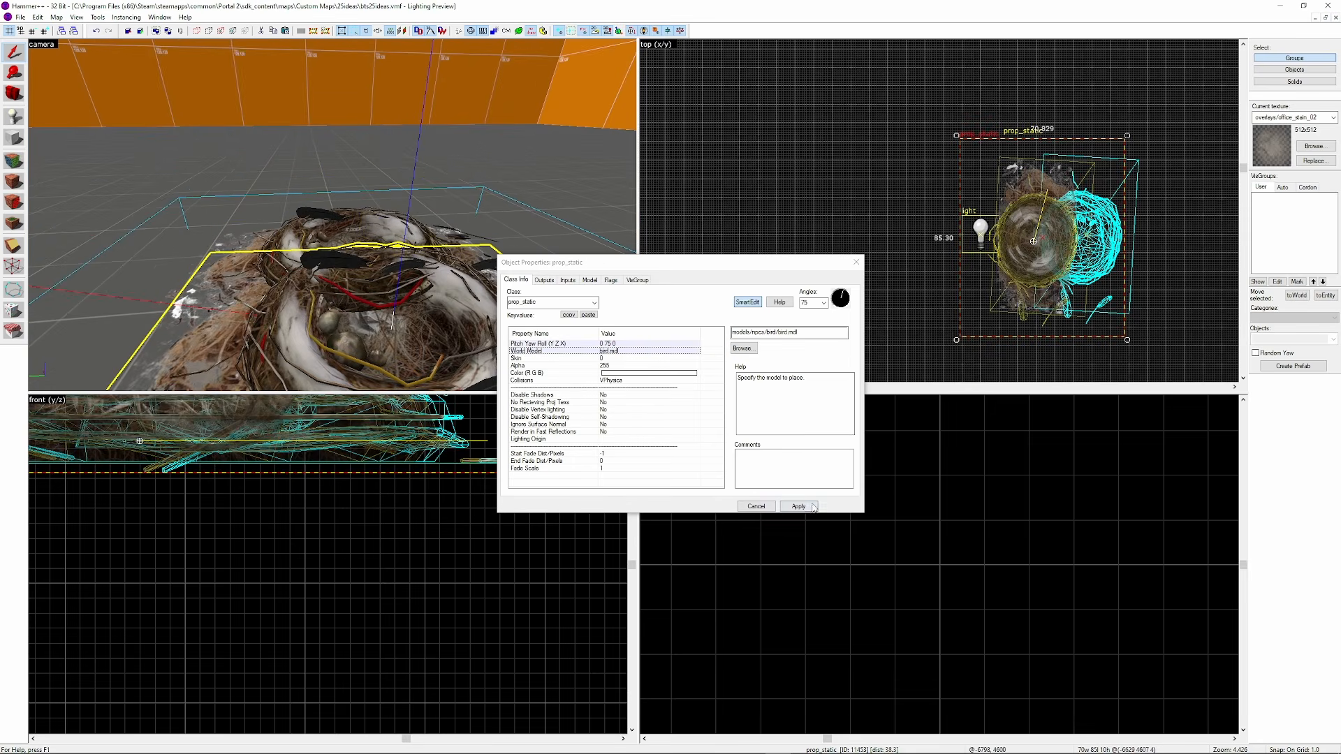
Apply the bird.mdl world model to the overlapping prop_static, open its animation sequence settings, and position the bird over the nest
click(798, 506)
click(590, 281)
click(566, 316)
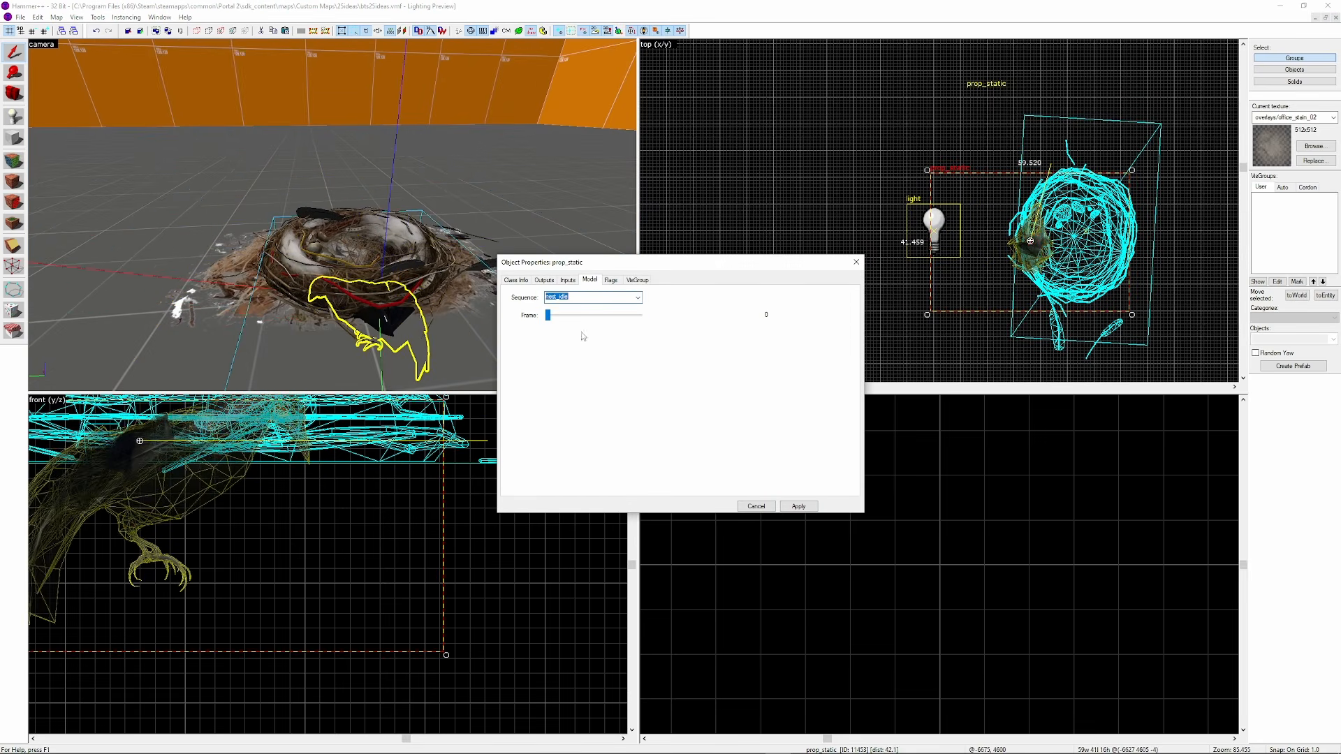
scroll(1151, 156, up, 3)
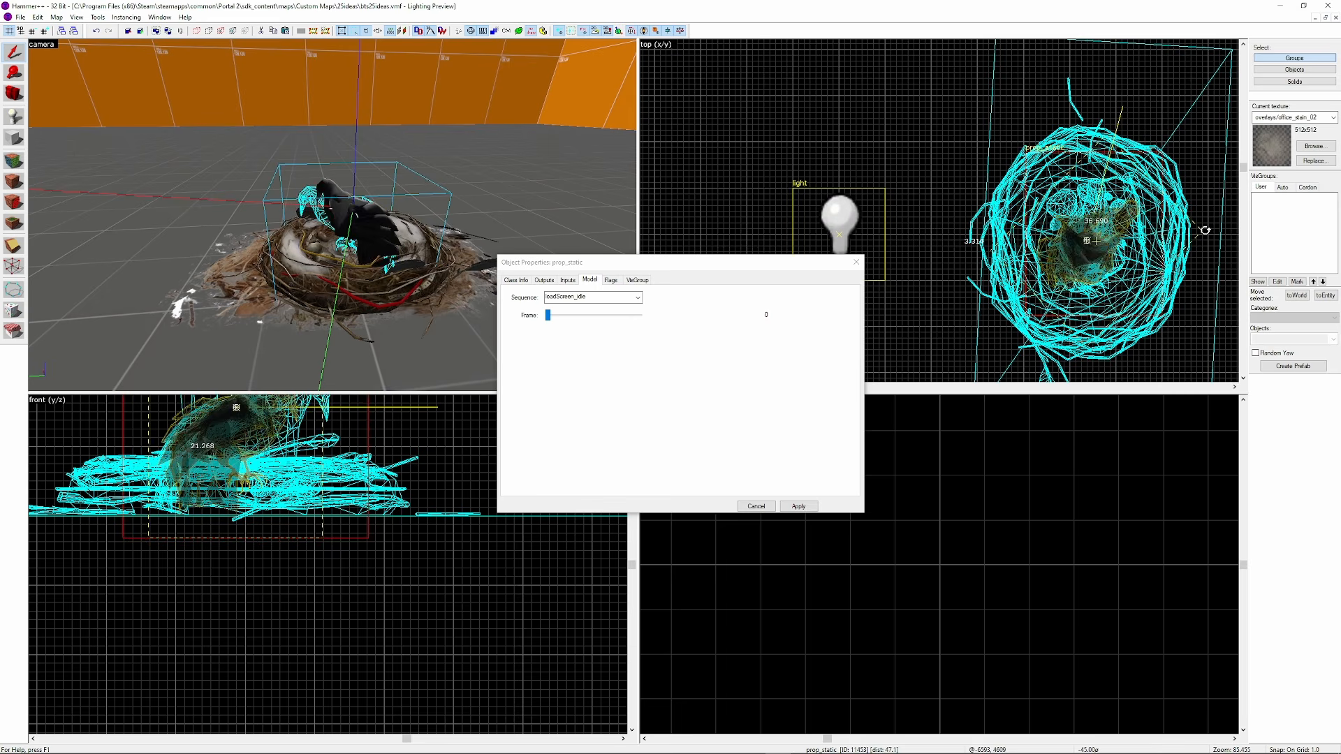
Preview the bird's nest_flyOff animation through its frames and adjust the wall brush near its flight path
click(630, 298)
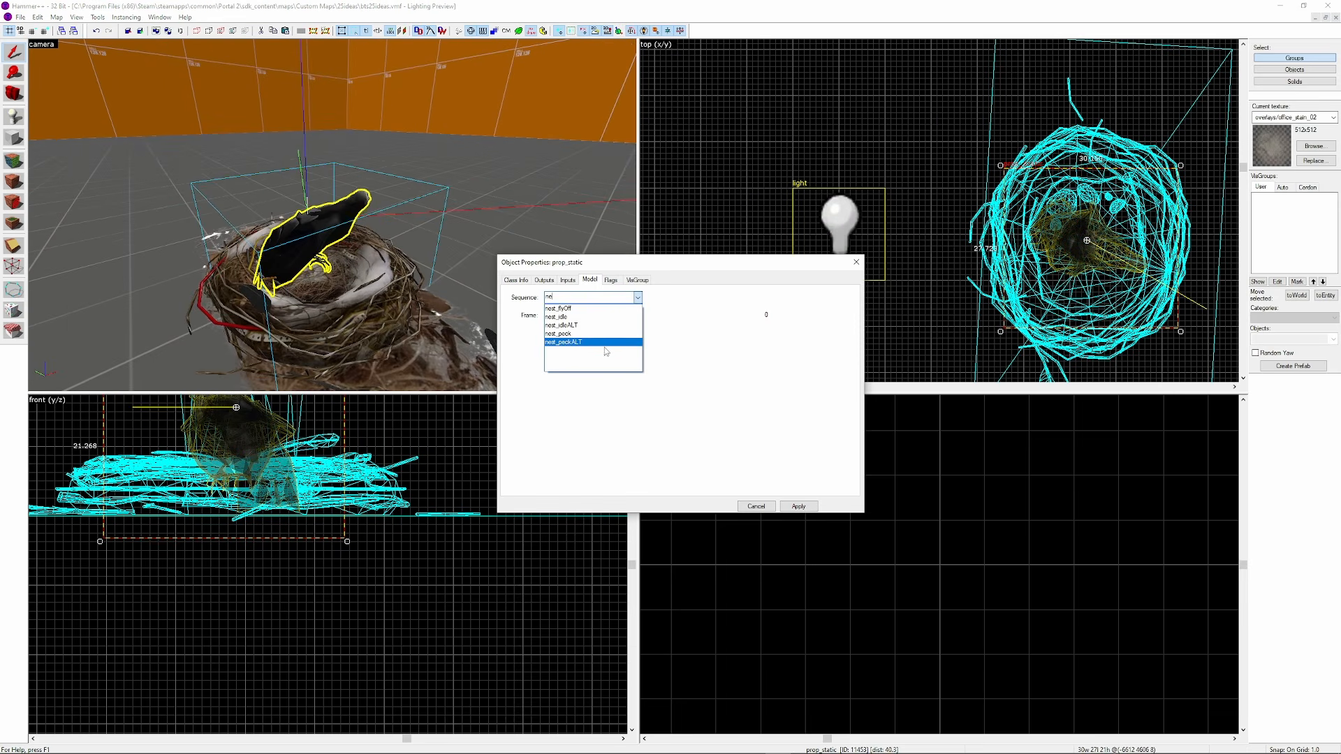
click(596, 310)
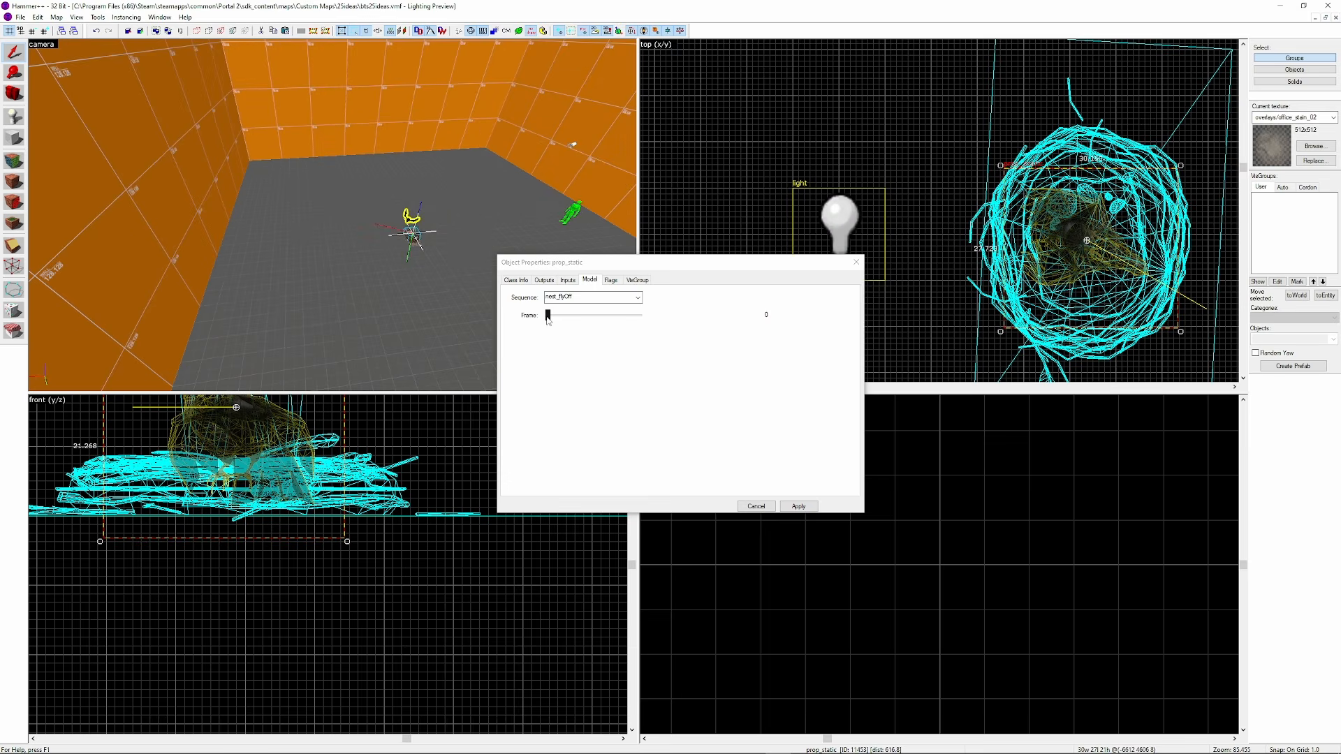
drag(548, 315, 640, 323)
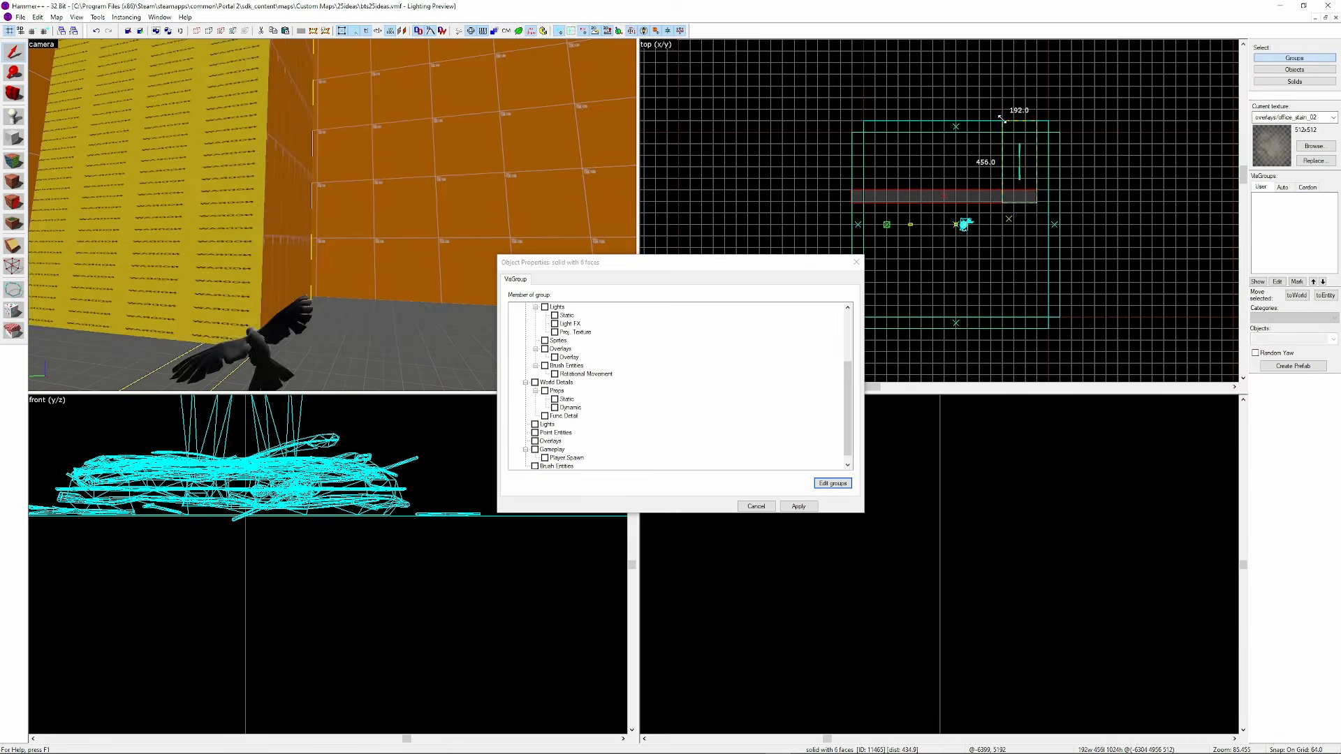
drag(1024, 167, 1024, 189)
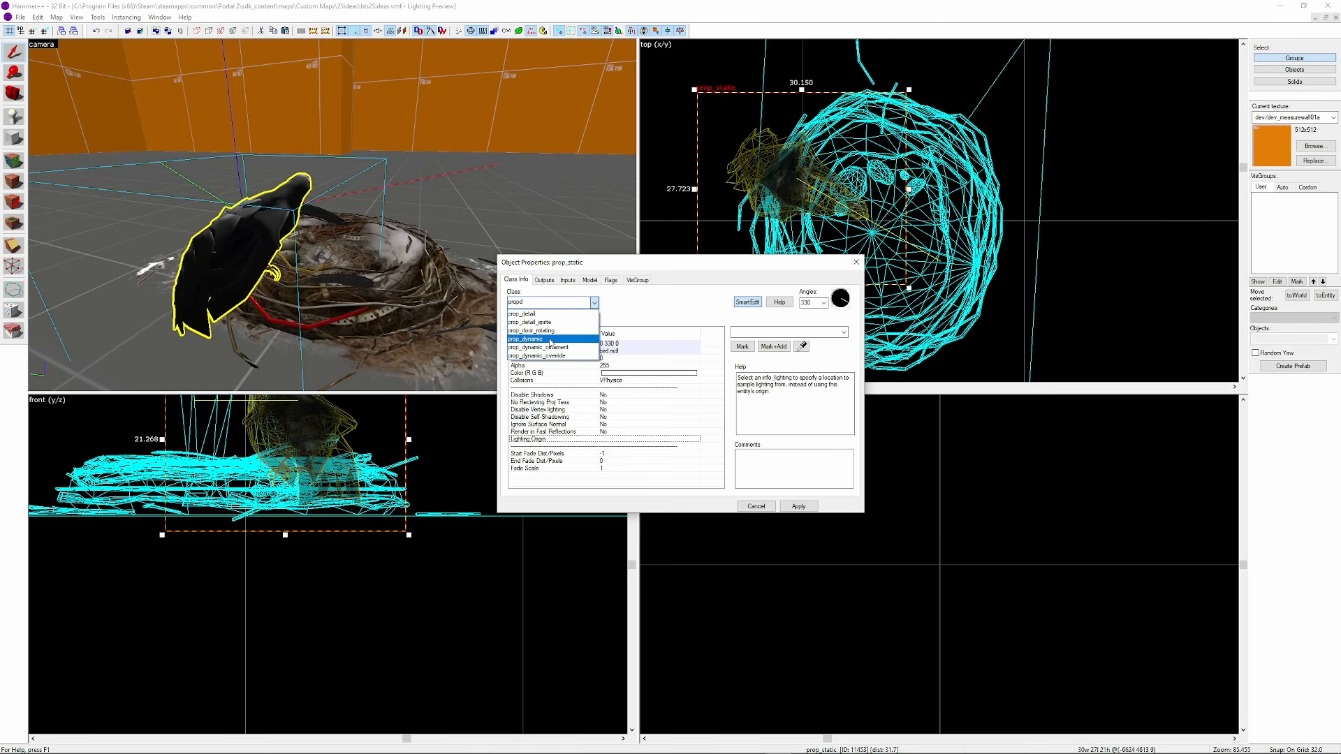
Convert the bird to a prop_dynamic with nest_idle as its default animation, and name it bird
click(551, 339)
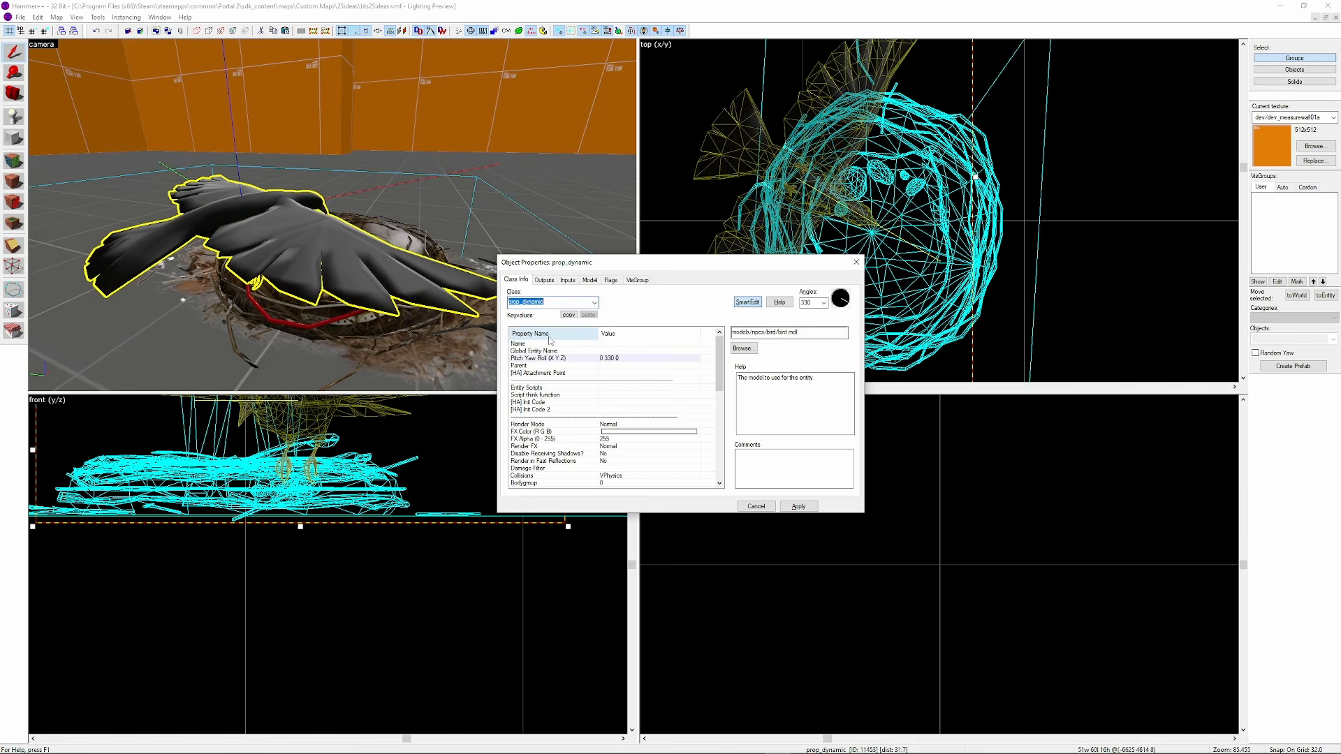
click(588, 316)
scroll(617, 447, down, 10)
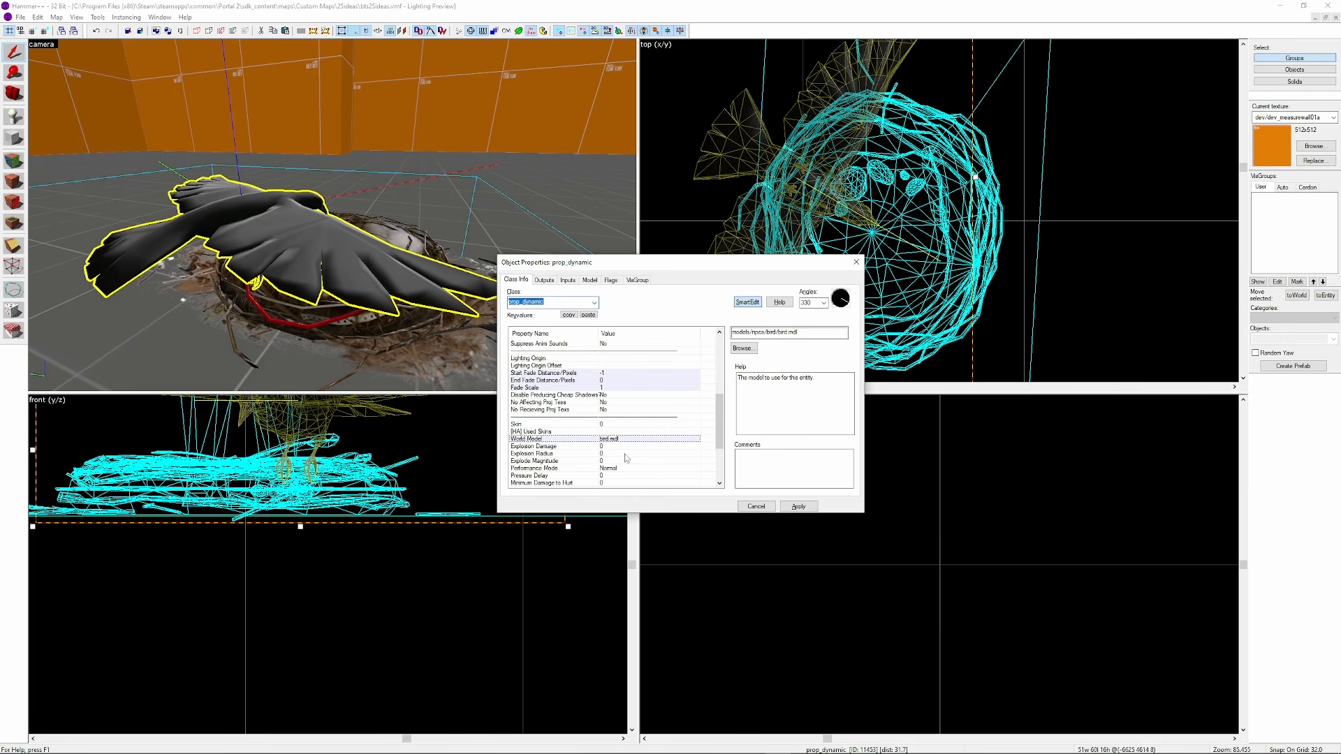
click(605, 425)
click(795, 508)
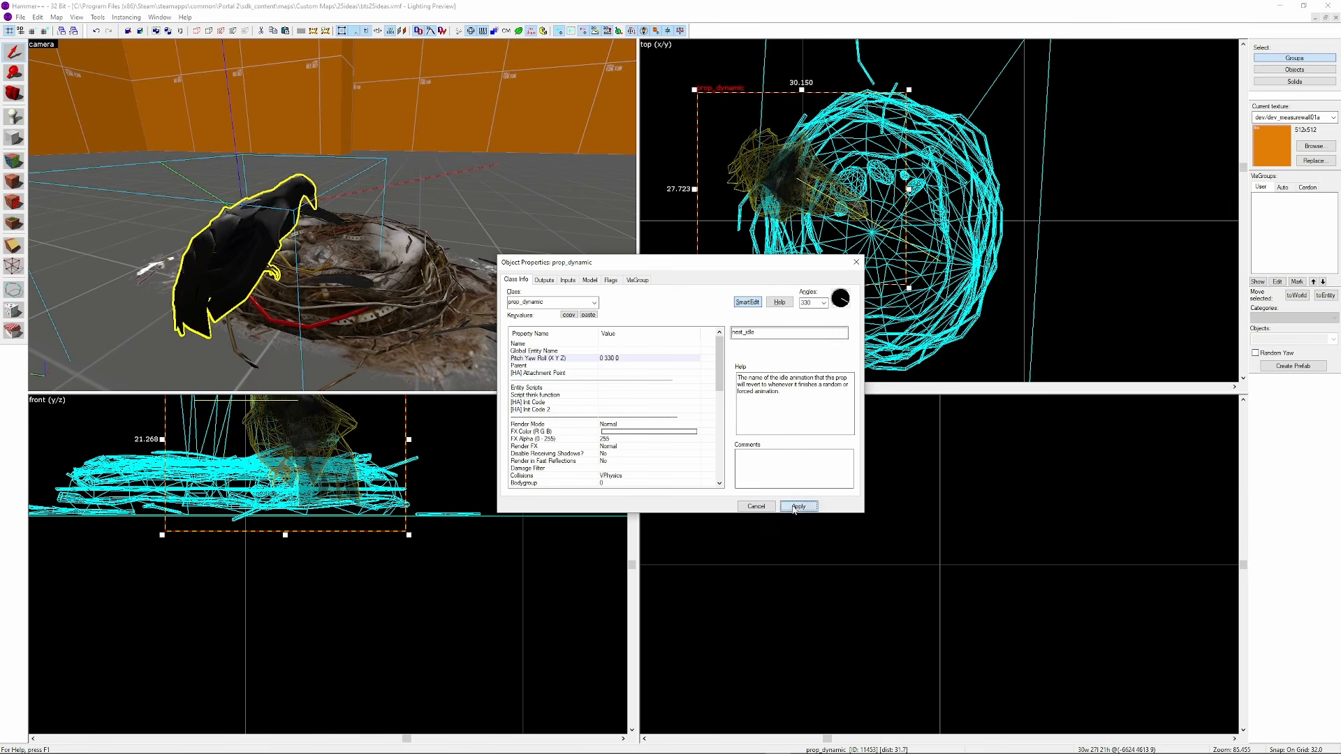
scroll(626, 432, down, 6)
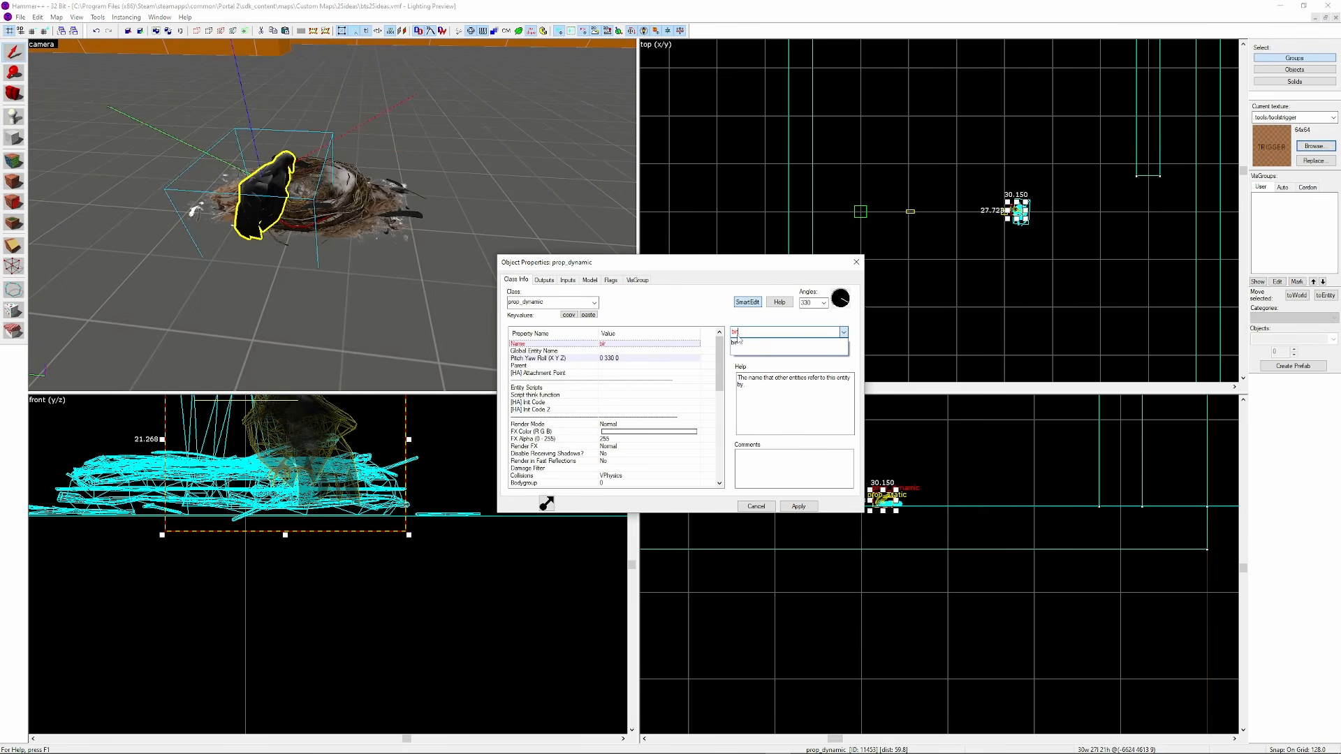
text(d)
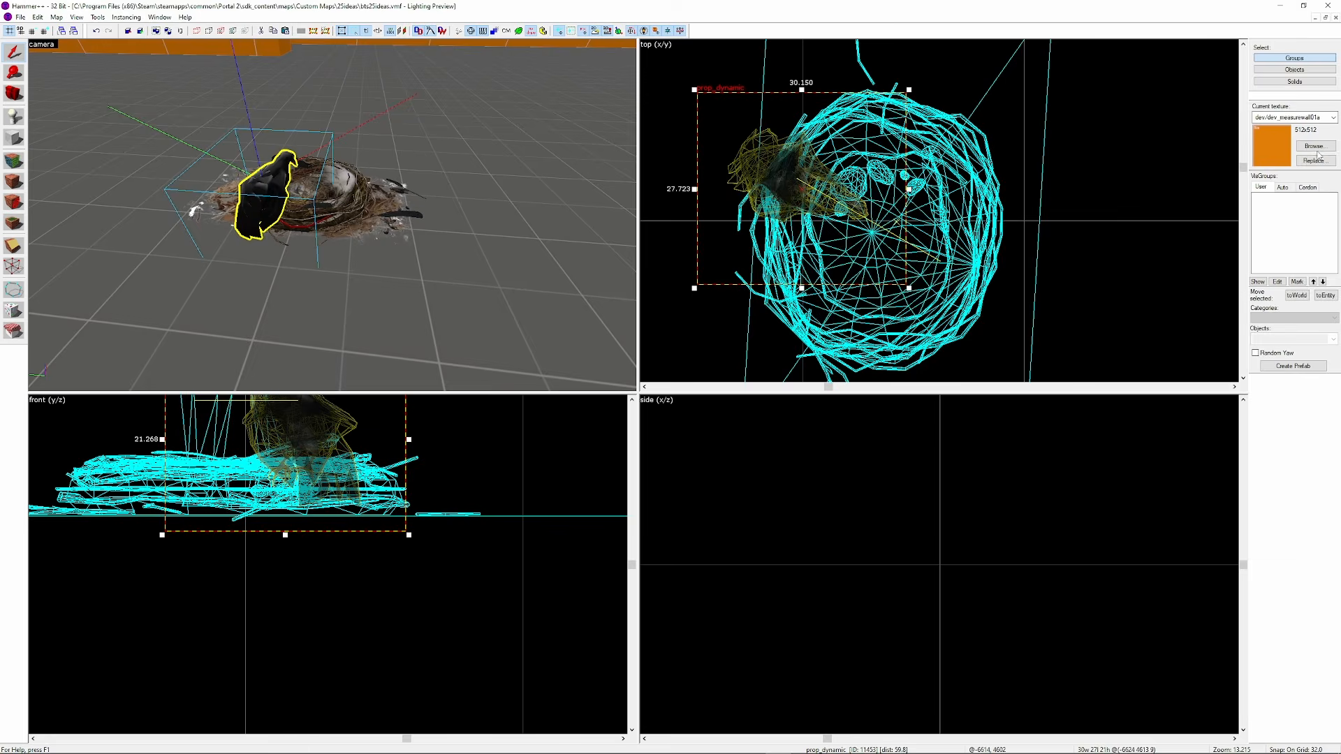
Create a 256 × 256 × 128 block textured with tools/toolstrigger around the bird and nest, resting on the floor
click(1313, 147)
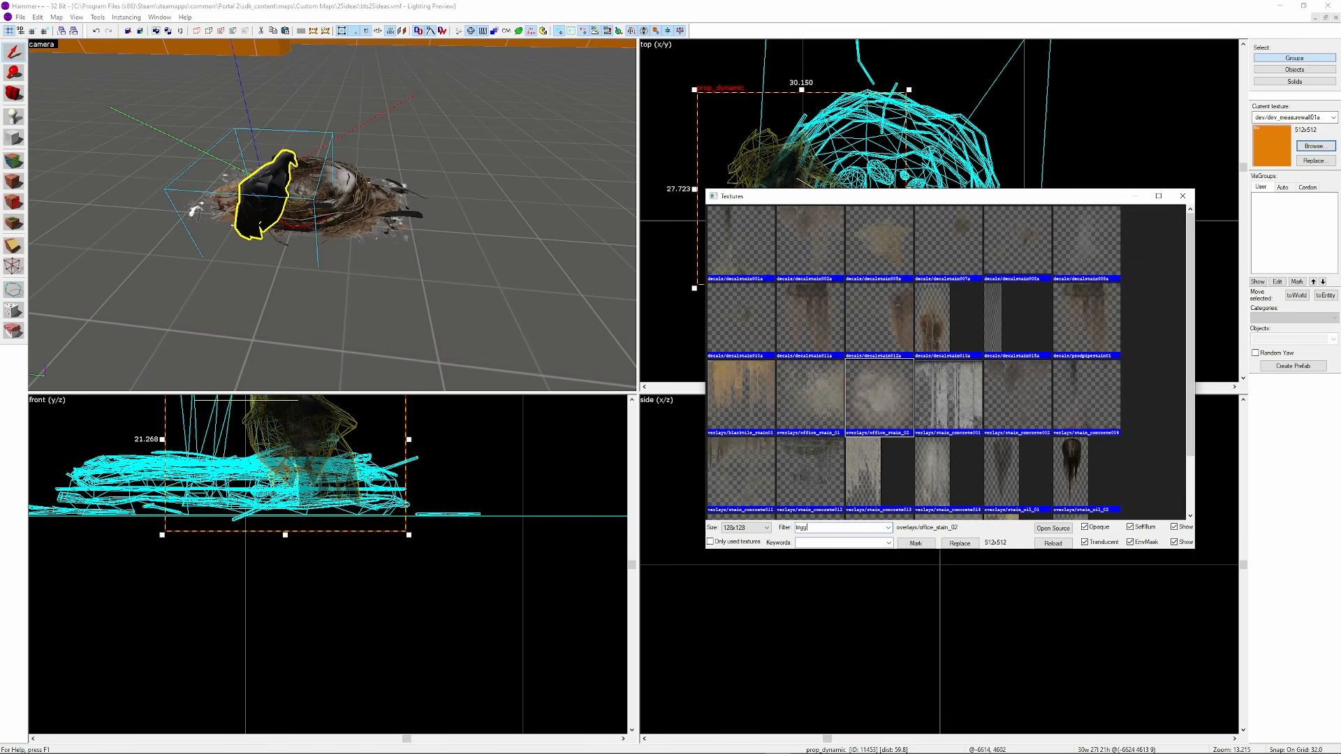
double_click(943, 237)
scroll(1029, 212, down, 16)
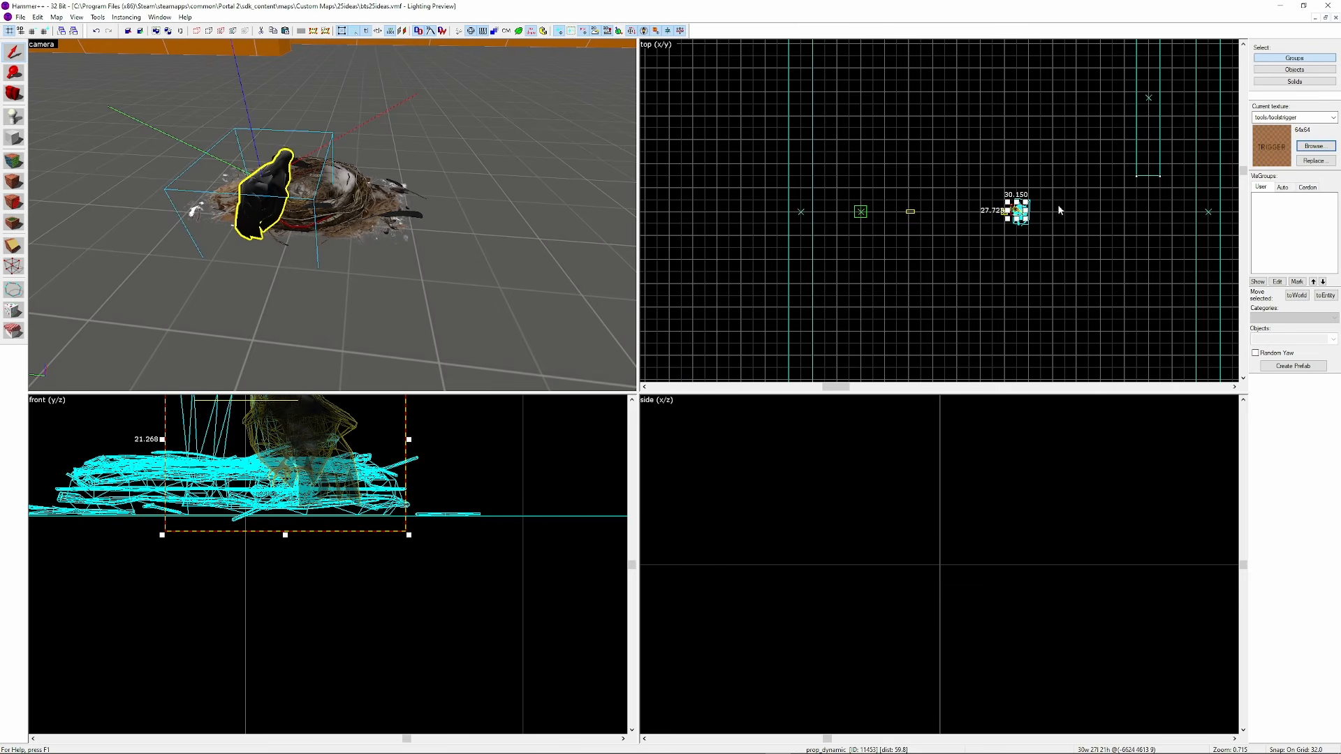
click(10, 133)
key(])
key(])
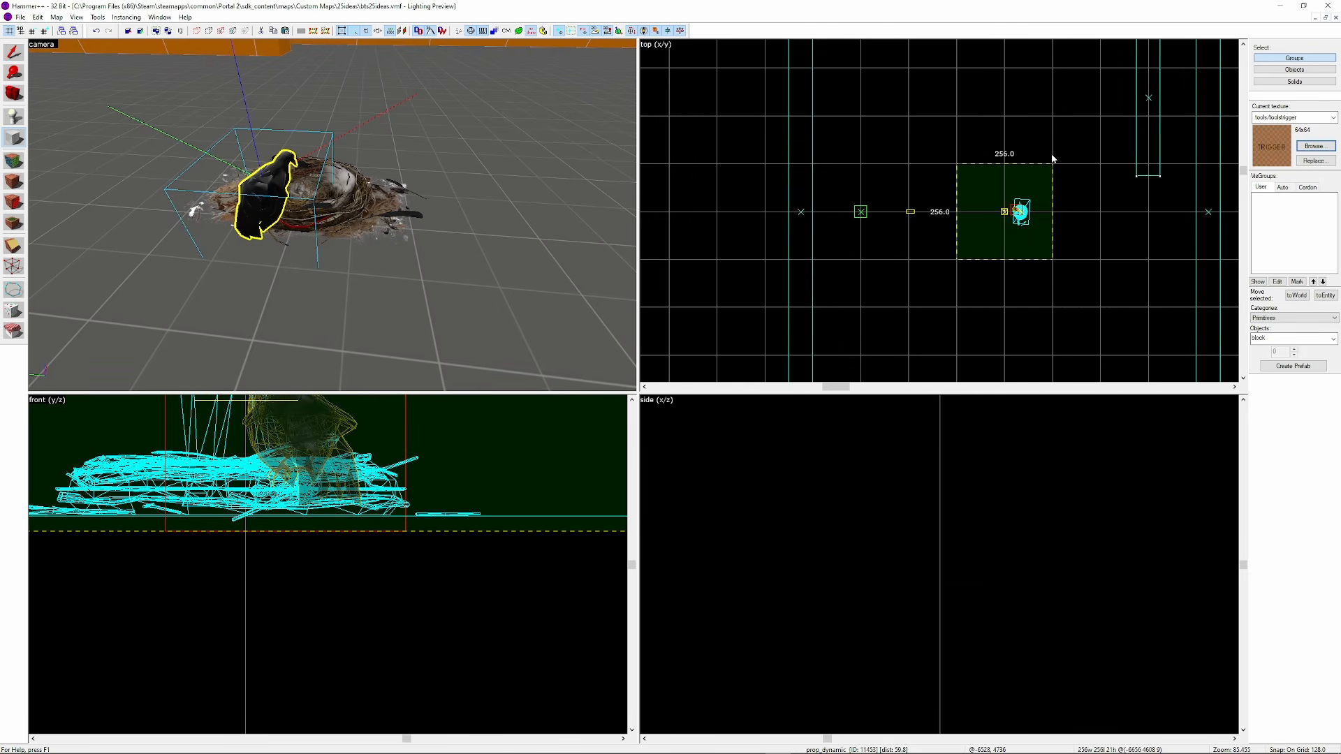
drag(954, 260, 1052, 165)
scroll(859, 489, down, 20)
drag(862, 489, 862, 421)
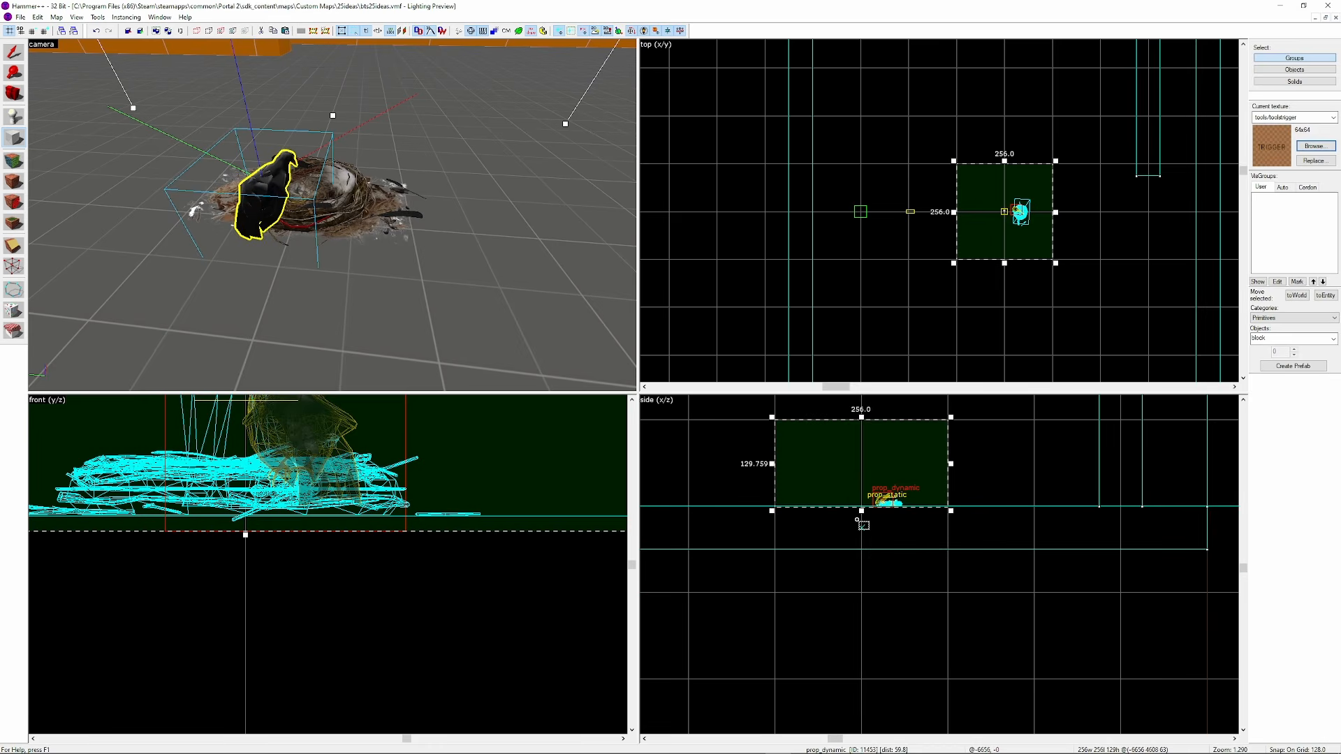
drag(862, 513, 860, 503)
key(Return)
Turn the trigger-textured block into a trigger_once brush entity
key(ctrl+t)
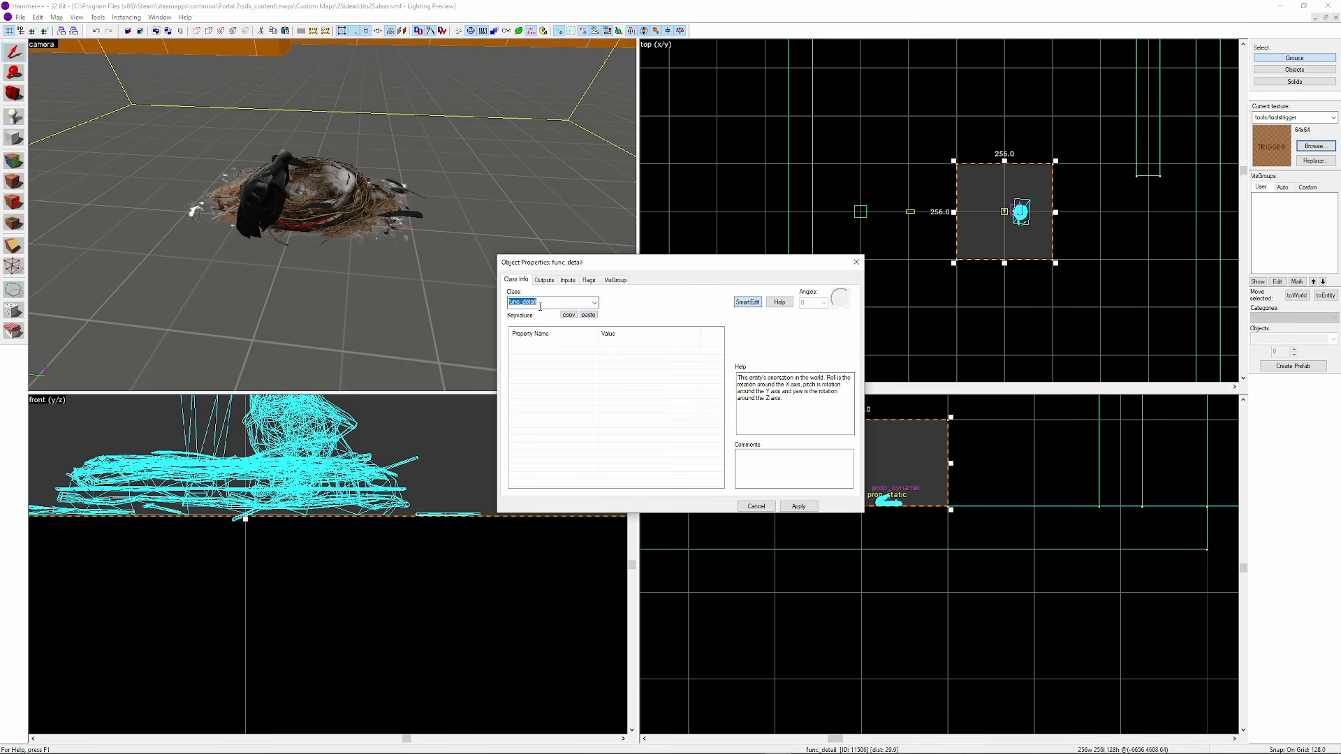
text(trigger_once)
key(Return)
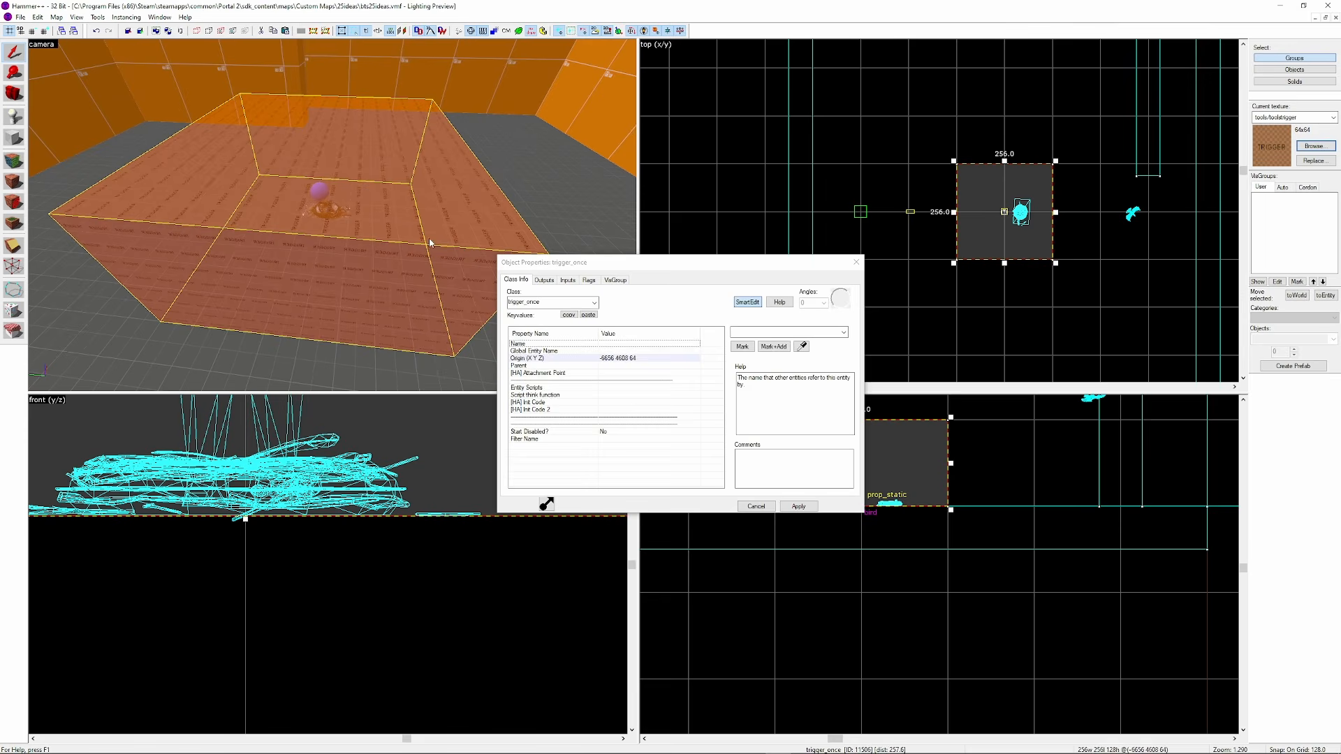
Add two OnStartTouch outputs targeting bird: SetAnimation with nest_flyOff at no delay, and Kill after a 3.60-second delay
click(545, 280)
click(568, 484)
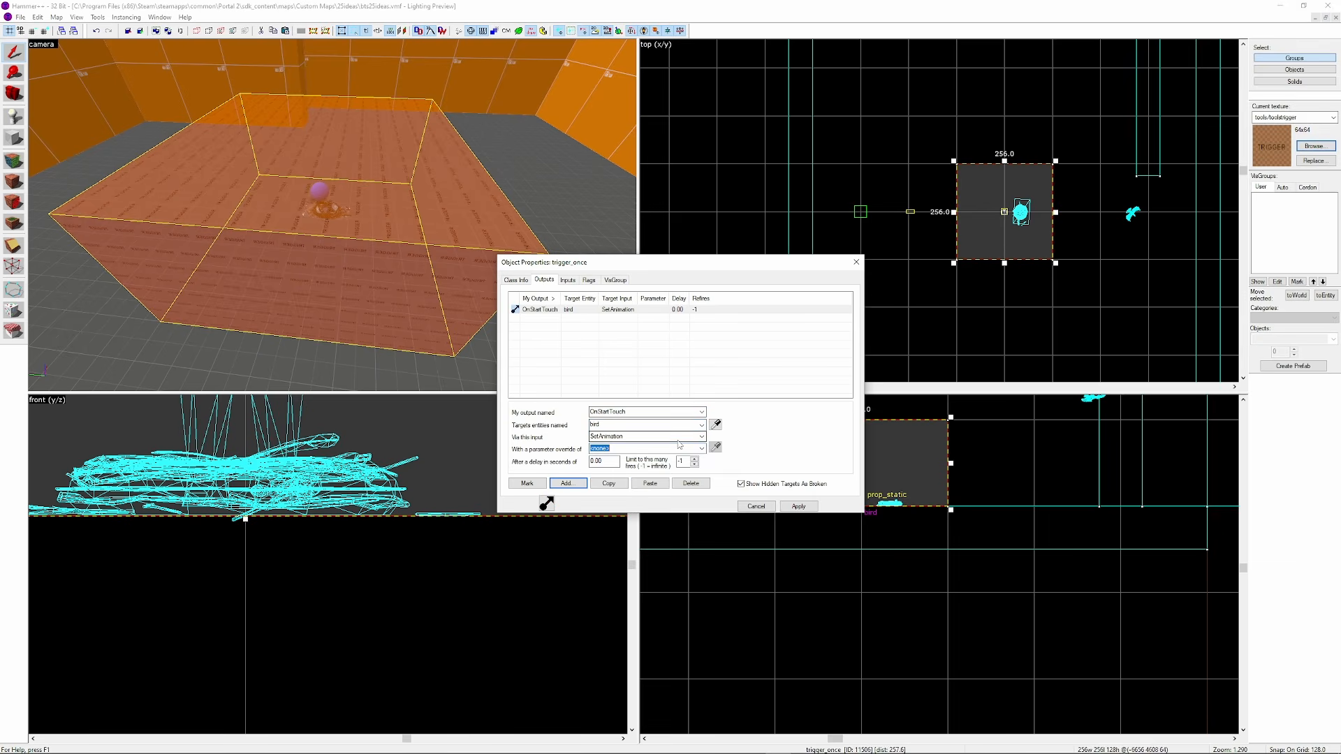
text(nest_flyOff)
click(796, 507)
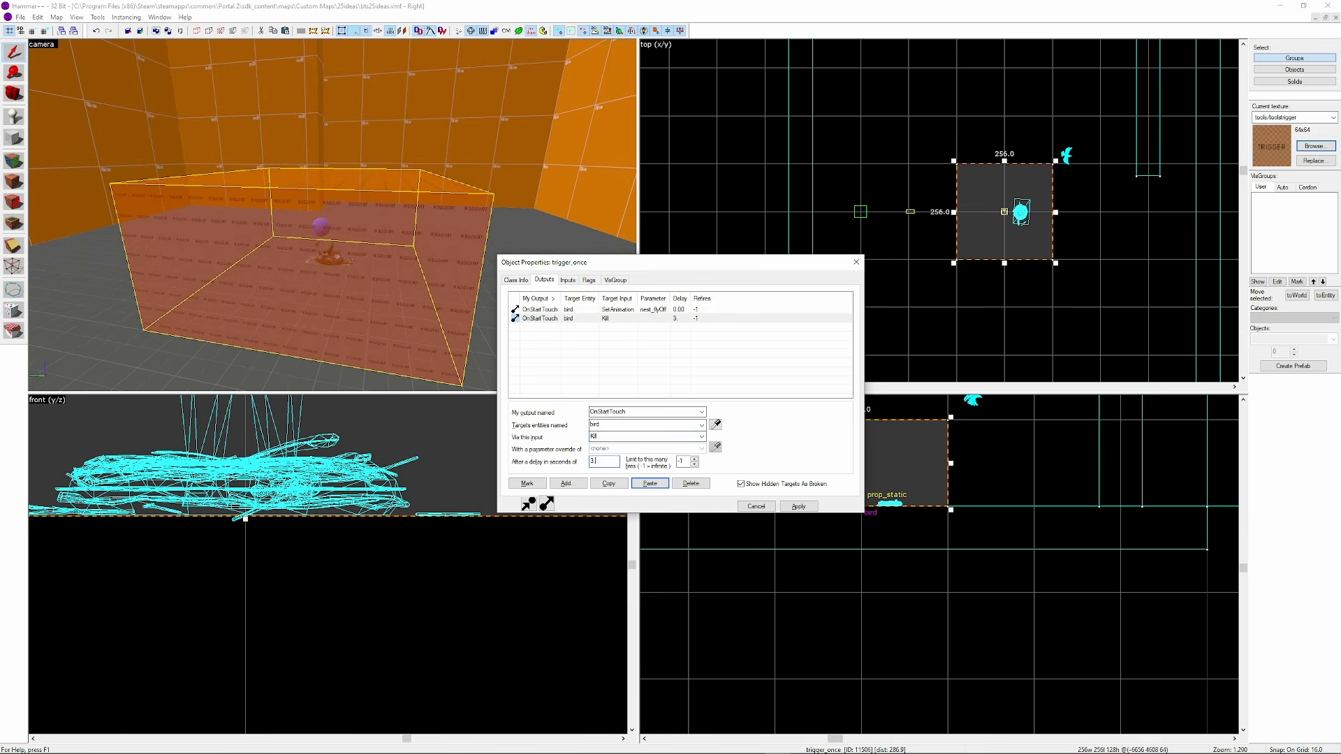
key(Return)
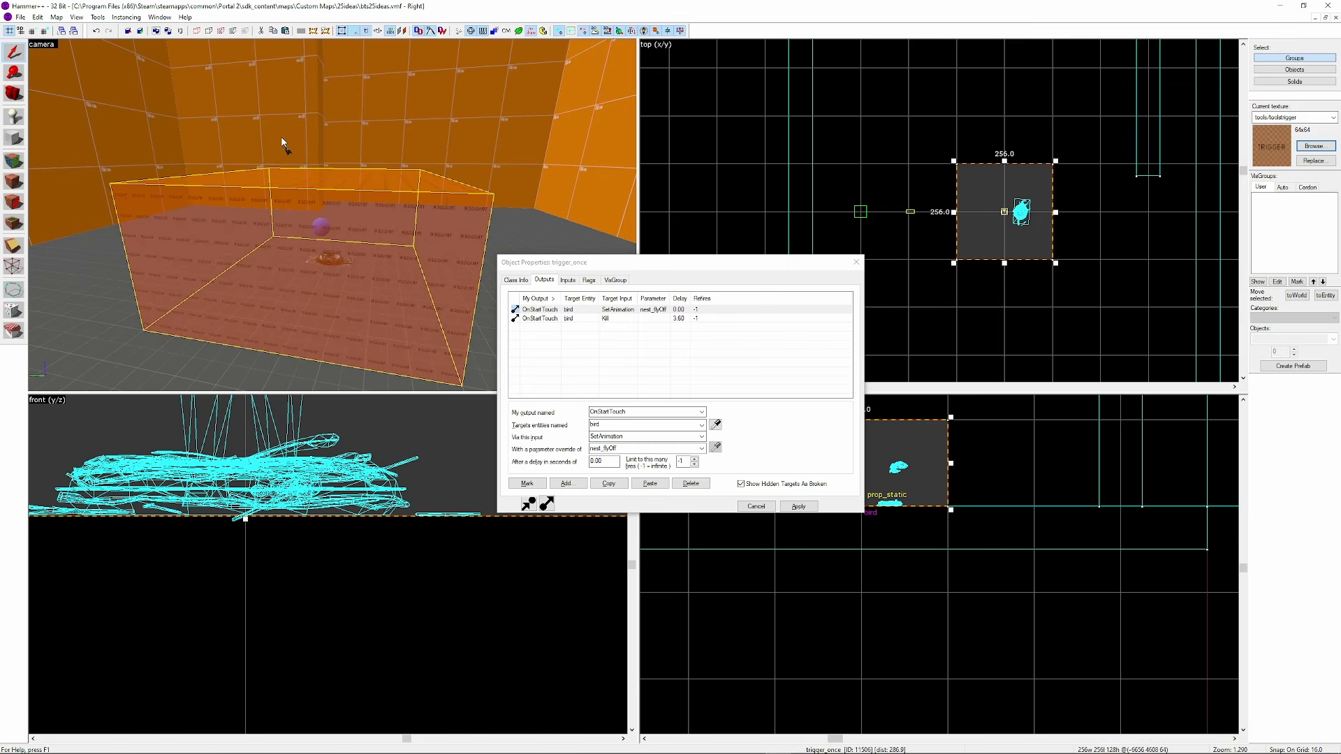
Examine the trigger and the bird's flight path in the 3D view, and select the wall brush near that path
click(282, 142)
scroll(338, 162, up, 3)
click(375, 83)
key(z)
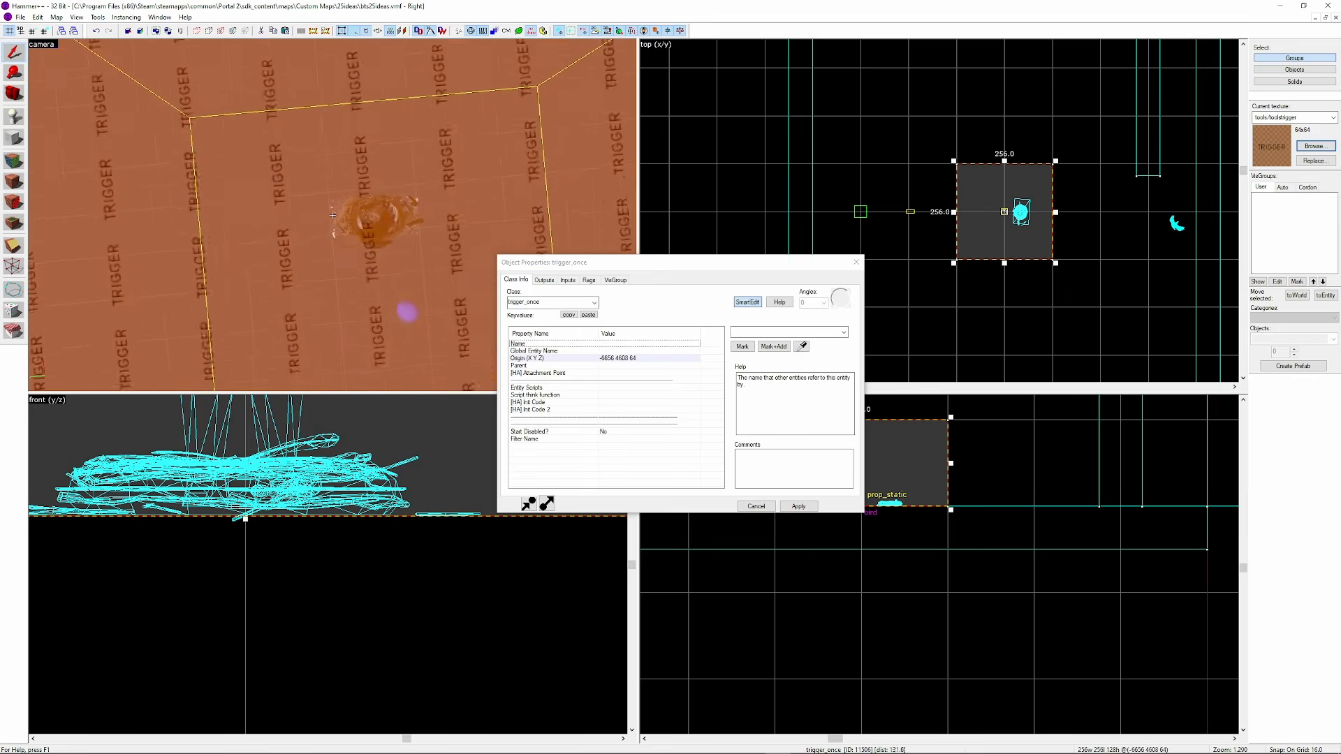
key(w)
click(332, 215)
key(z)
click(381, 146)
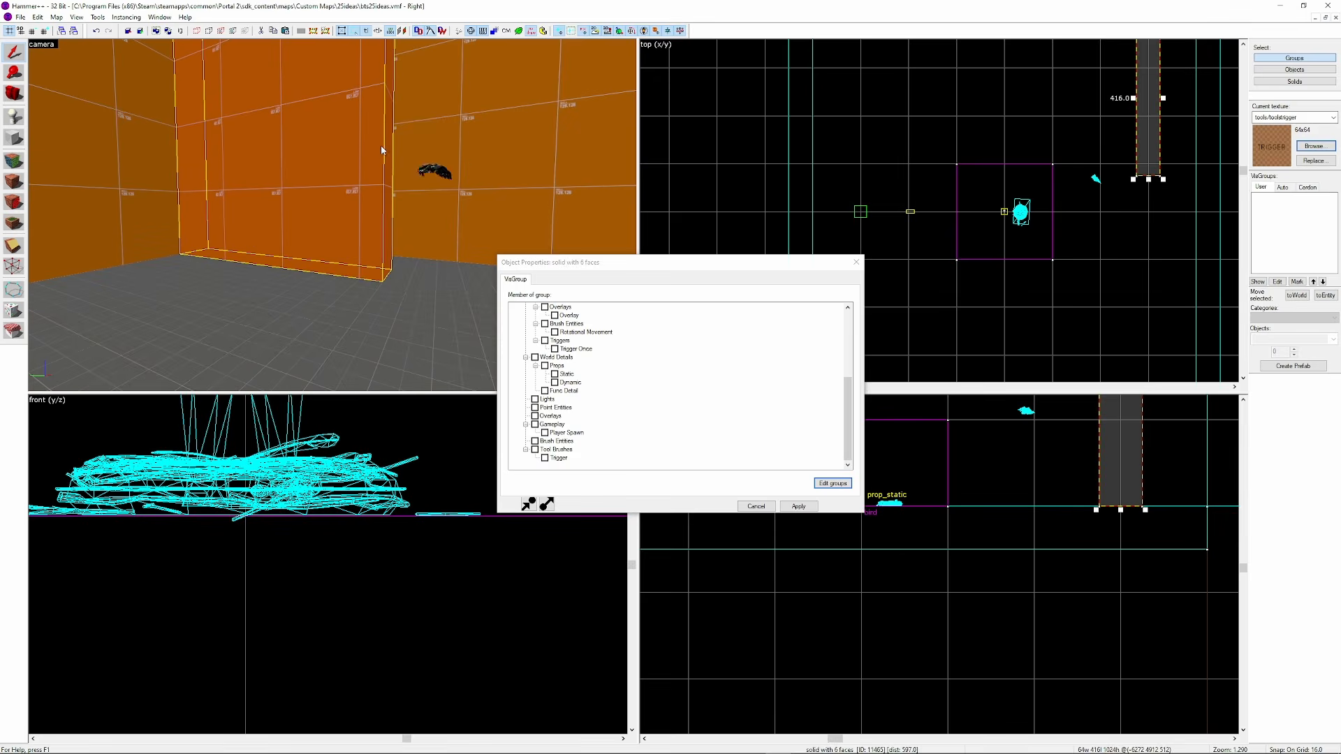